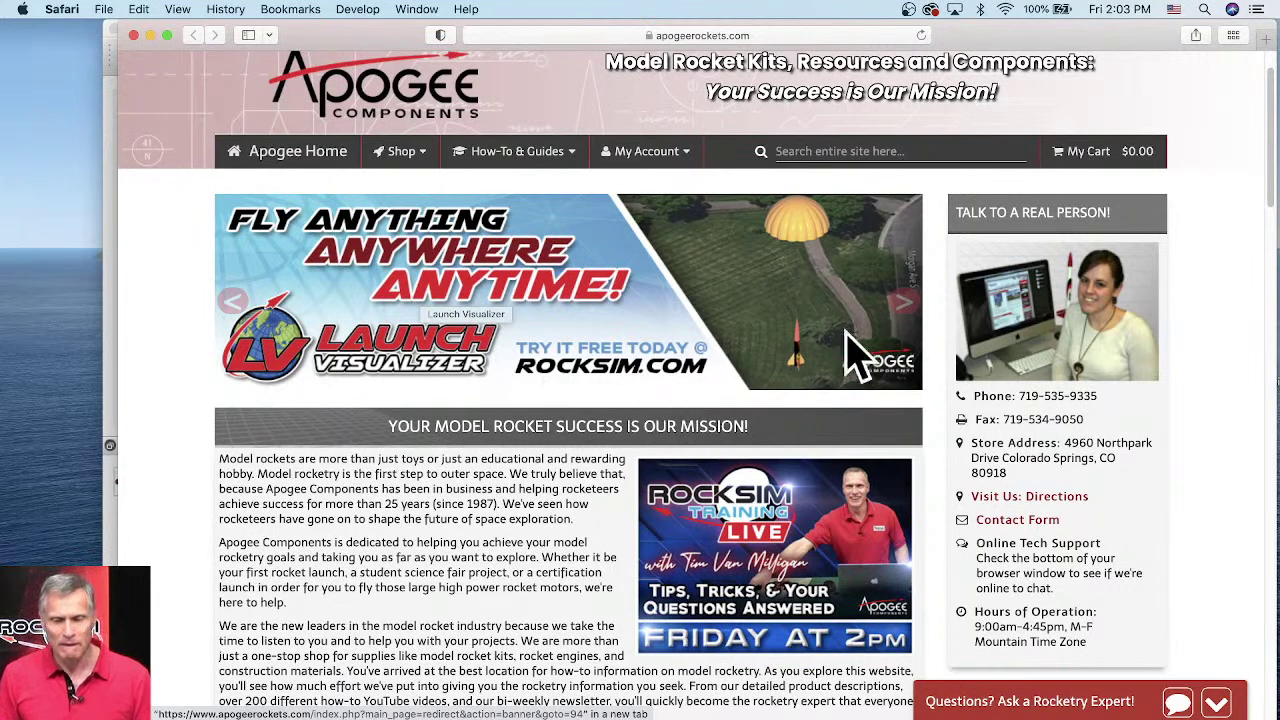
- Open the RockSim Version 10 banner article and highlight its free trial and first-time order links
left_click(905, 305)
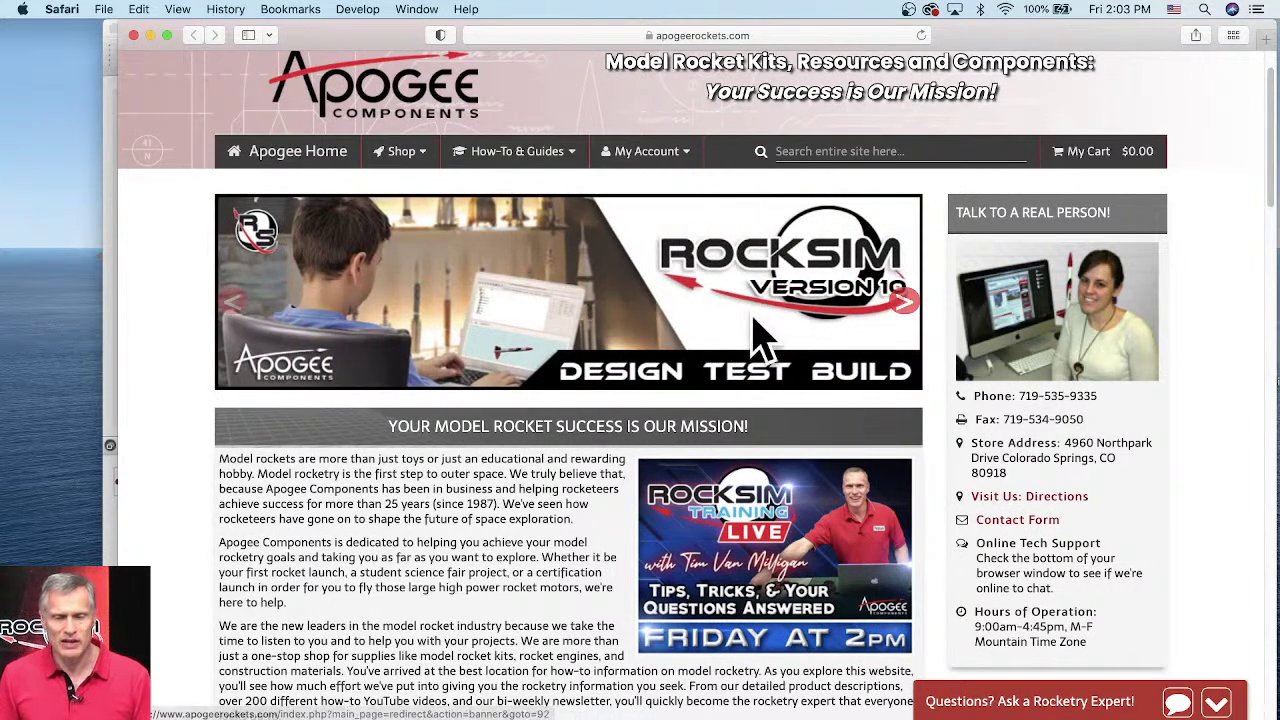
left_click(570, 272)
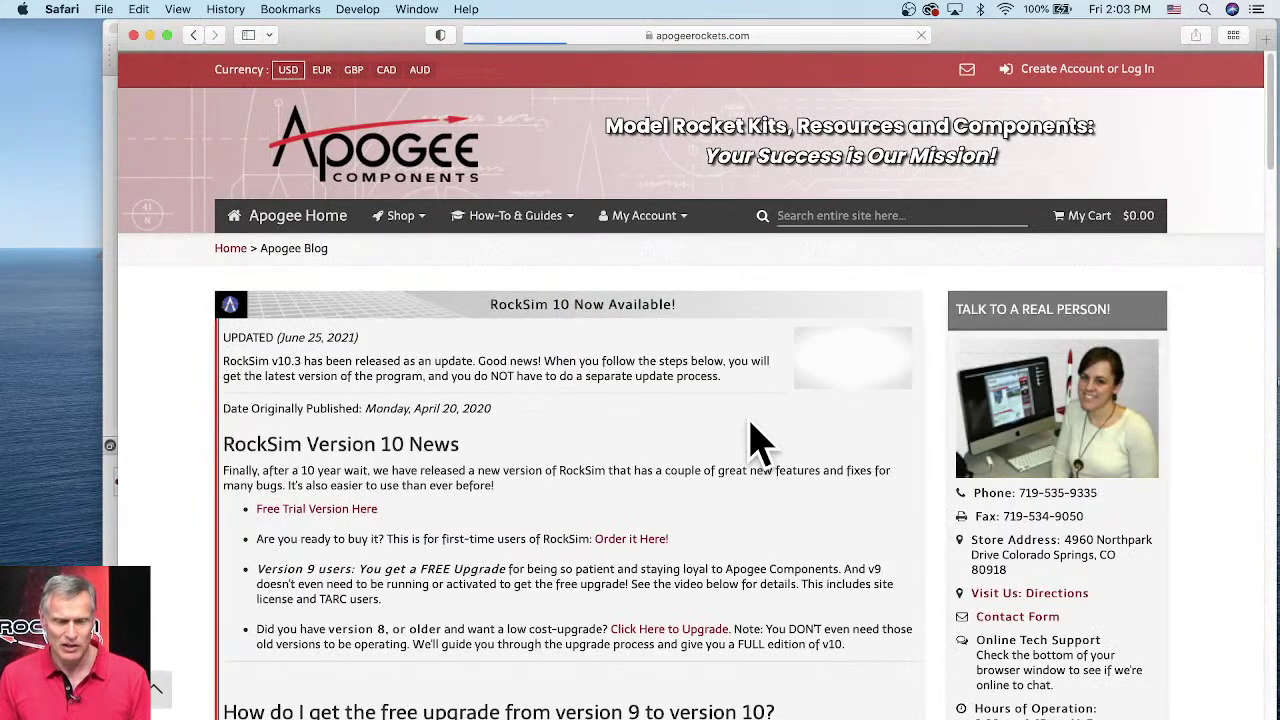
scroll(760, 430, "down", 5)
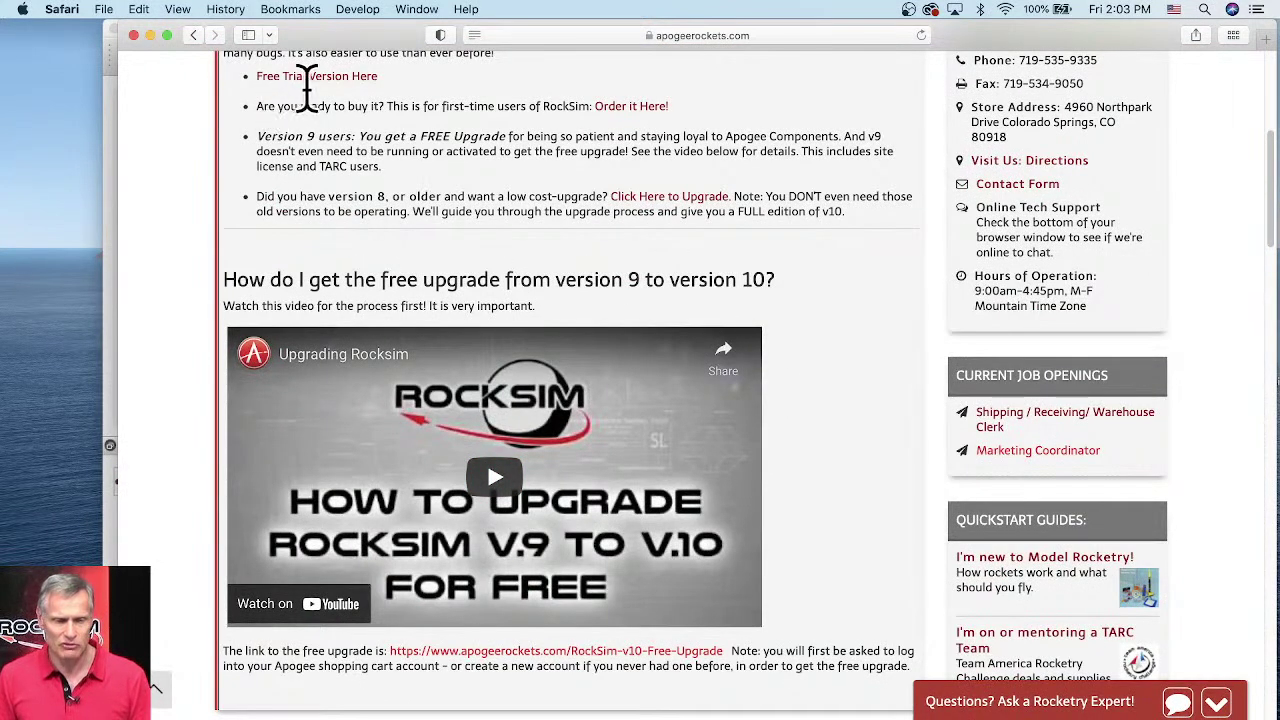
left_click_drag(380, 77, 257, 76)
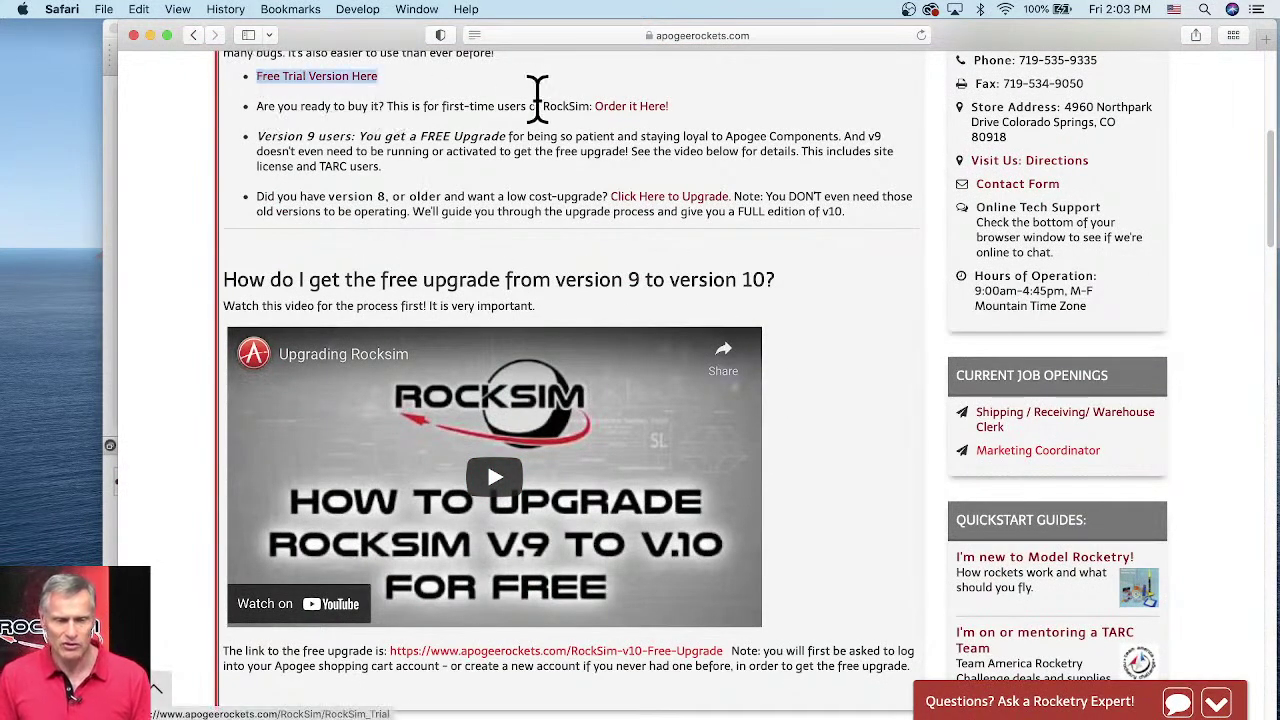
left_click_drag(597, 106, 728, 100)
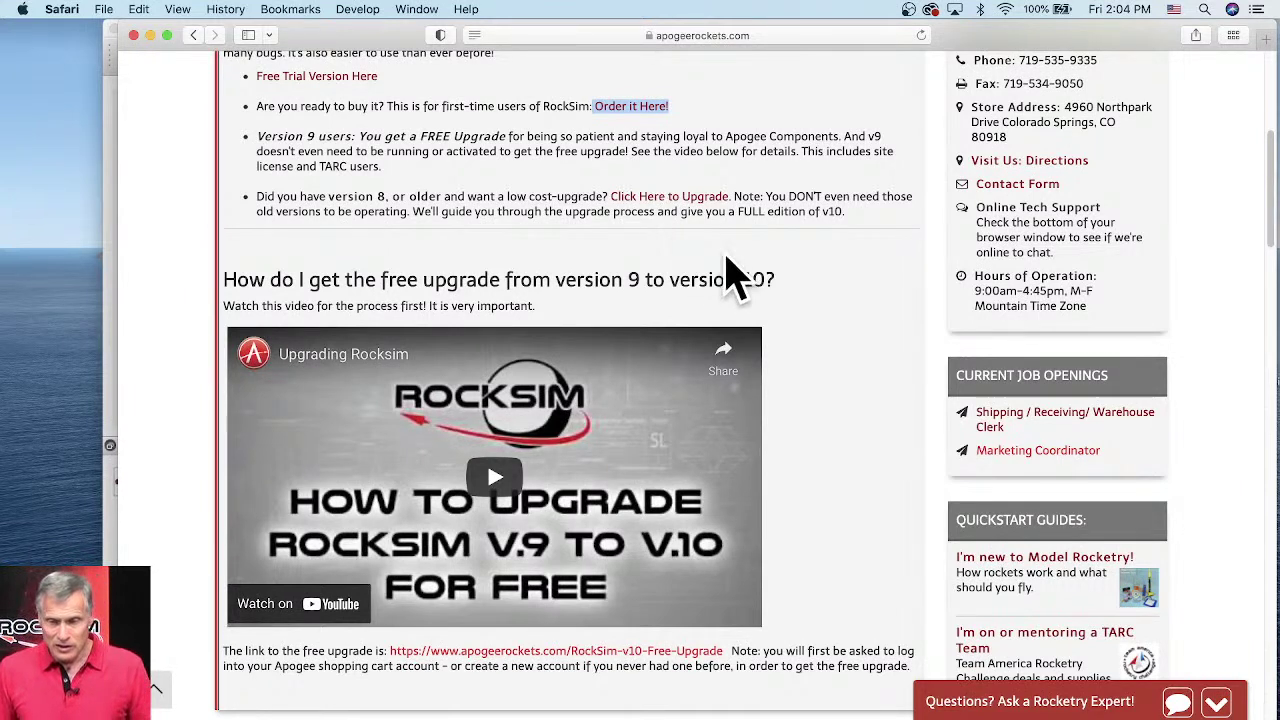
- Open the RS Live Training page from the RockSim how-to information in the software guides
left_click_drag(1275, 155, 1258, 88)
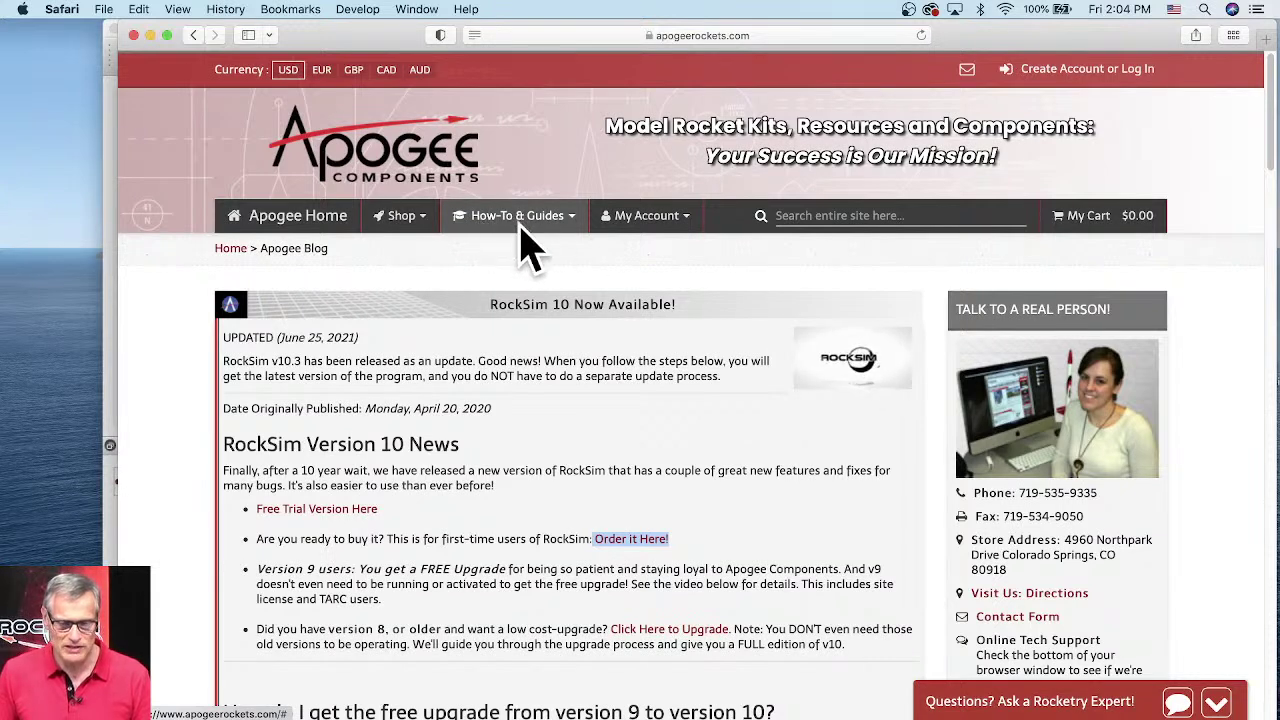
left_click(520, 226)
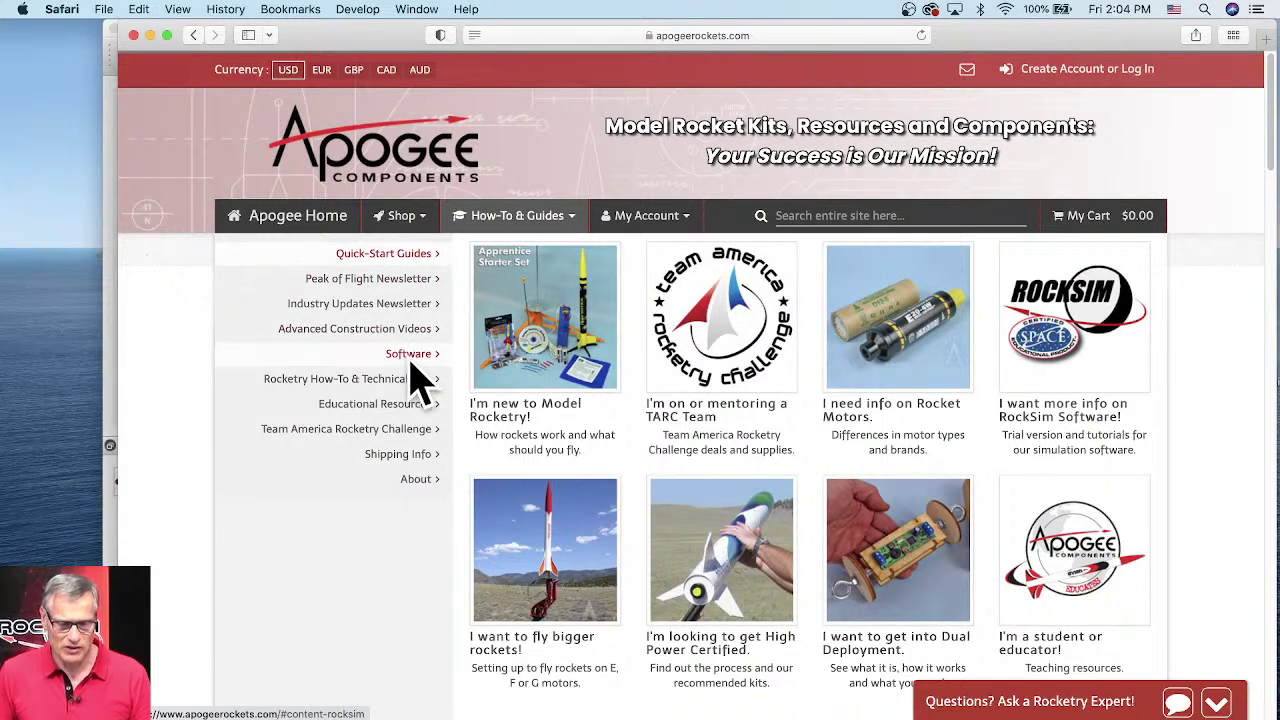
mouse_move(410, 360)
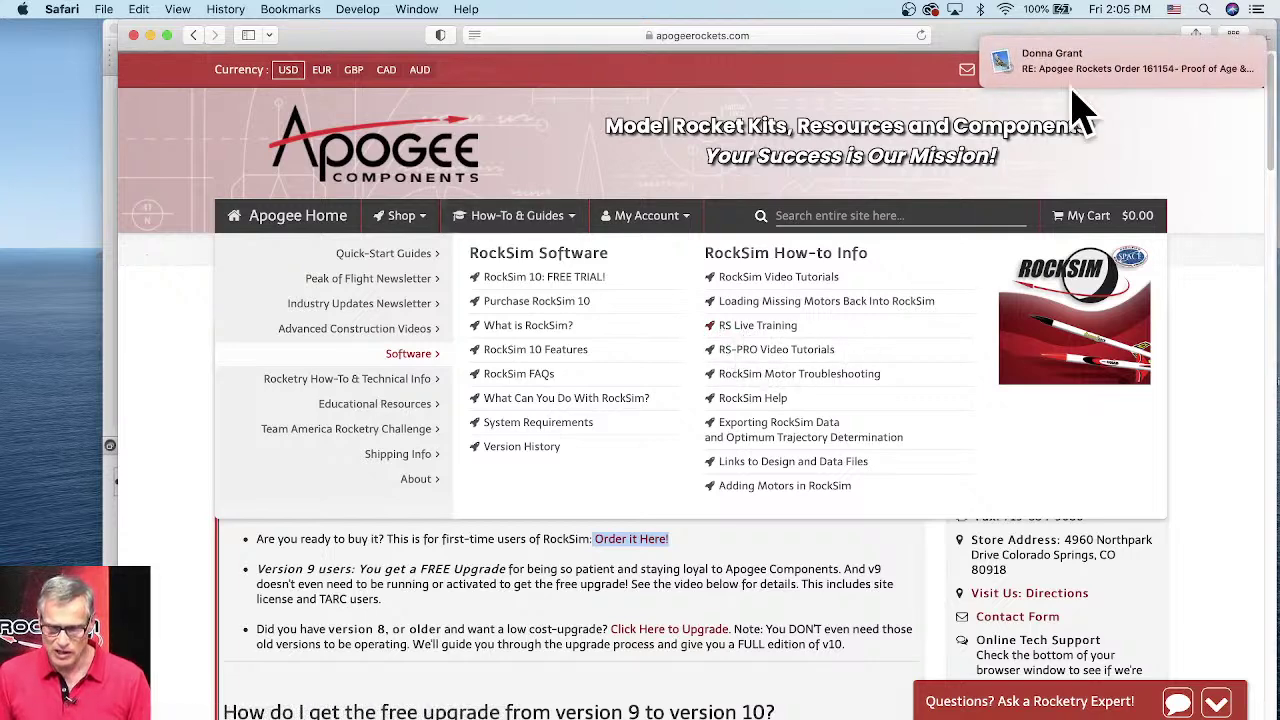
mouse_move(1210, 68)
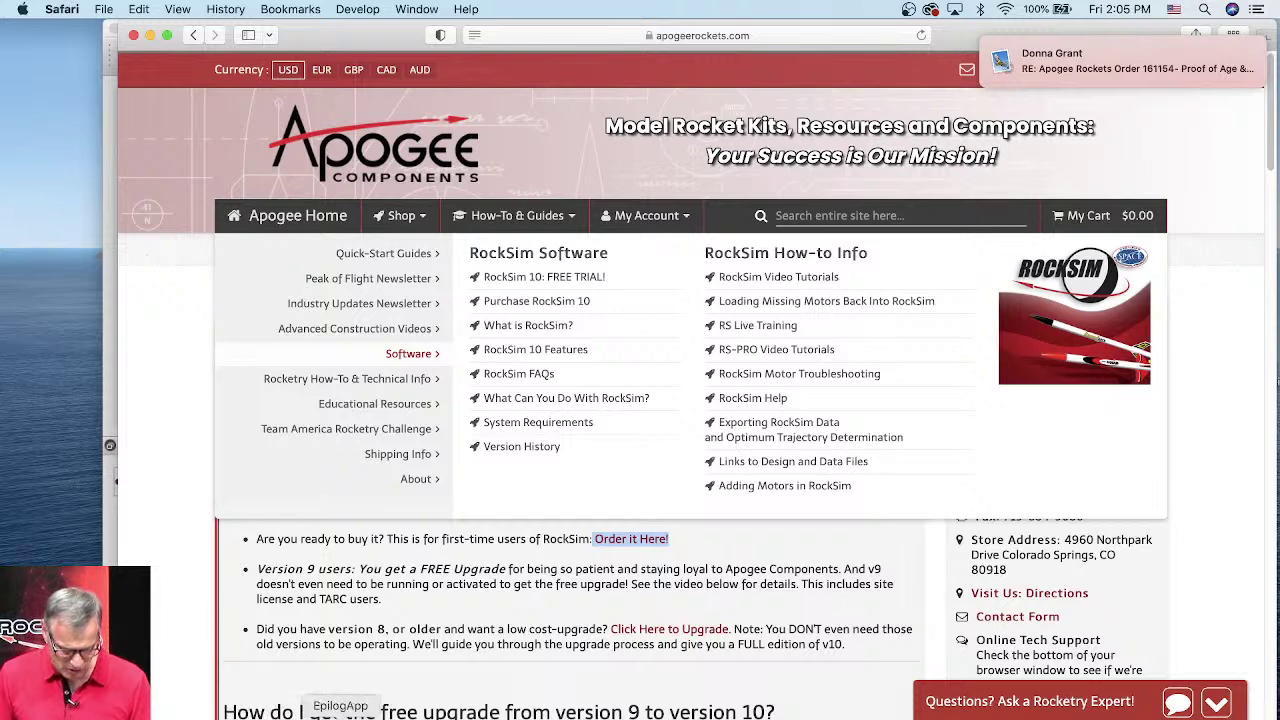
right_click(362, 712)
left_click(310, 697)
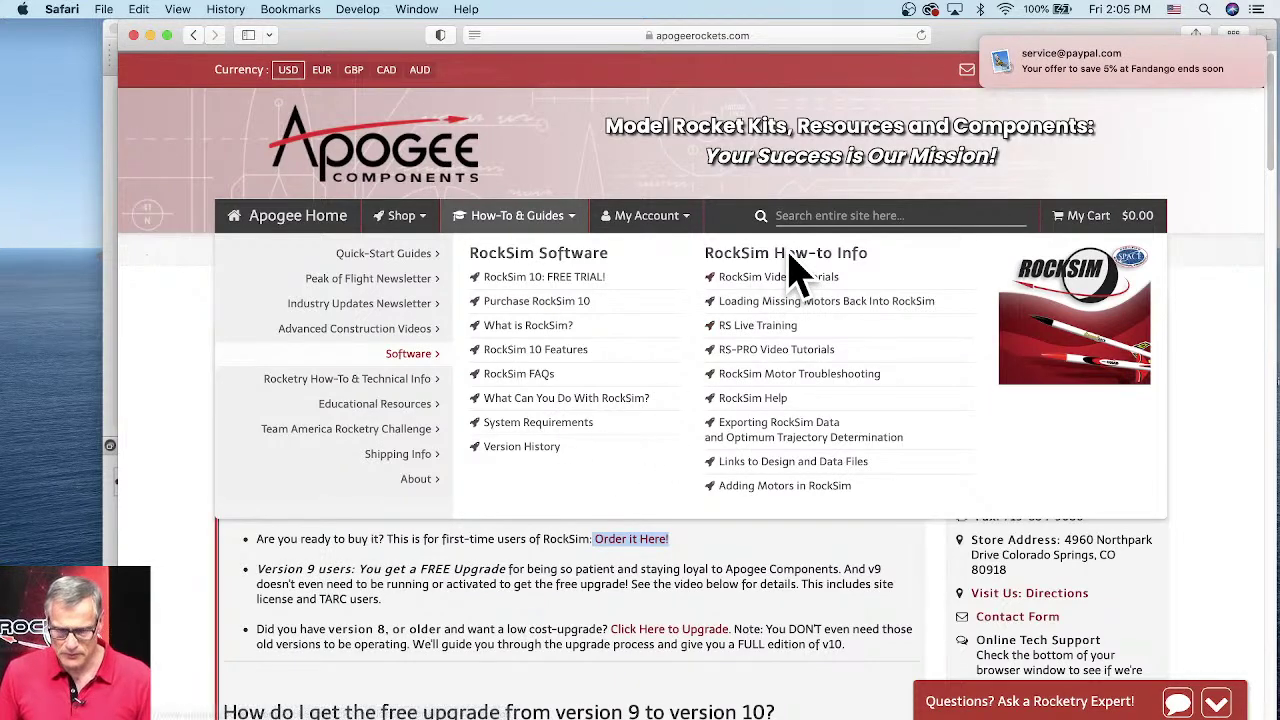
left_click(752, 328)
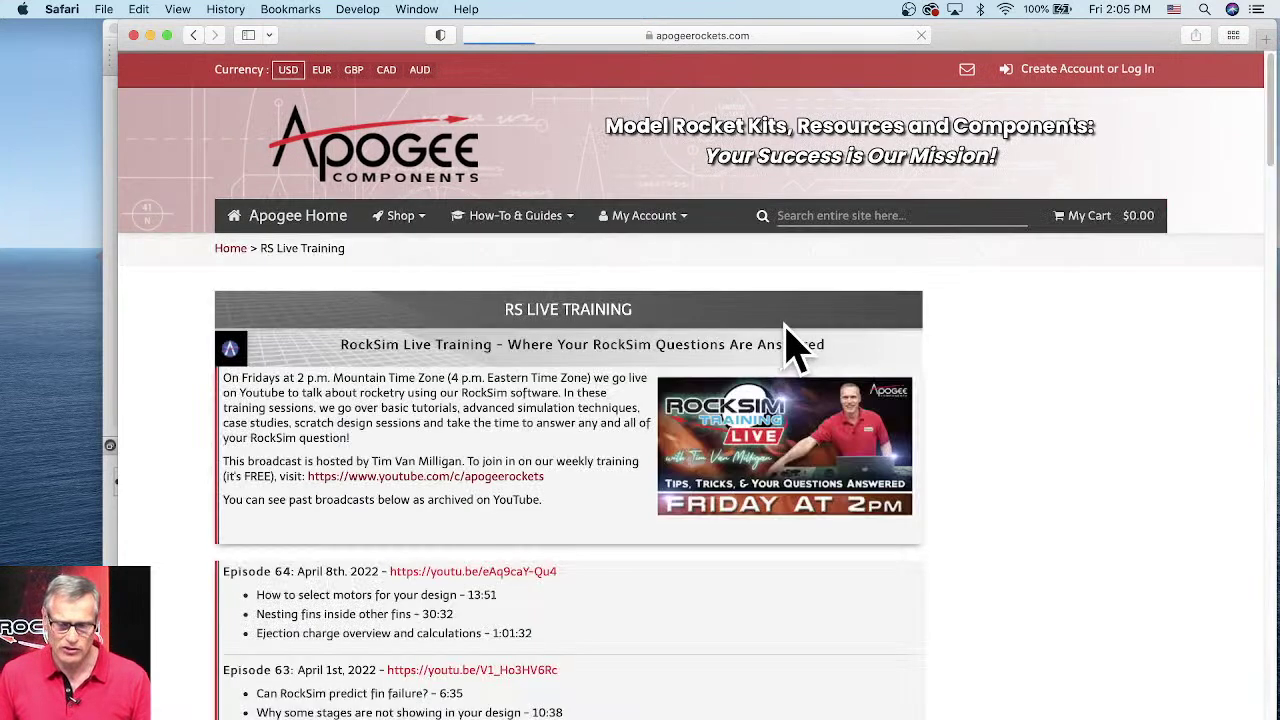
- Highlight the Episode 64 topics on selecting motors, nesting fins inside other fins, and ejection charge calculations
scroll(588, 345, "down", 3)
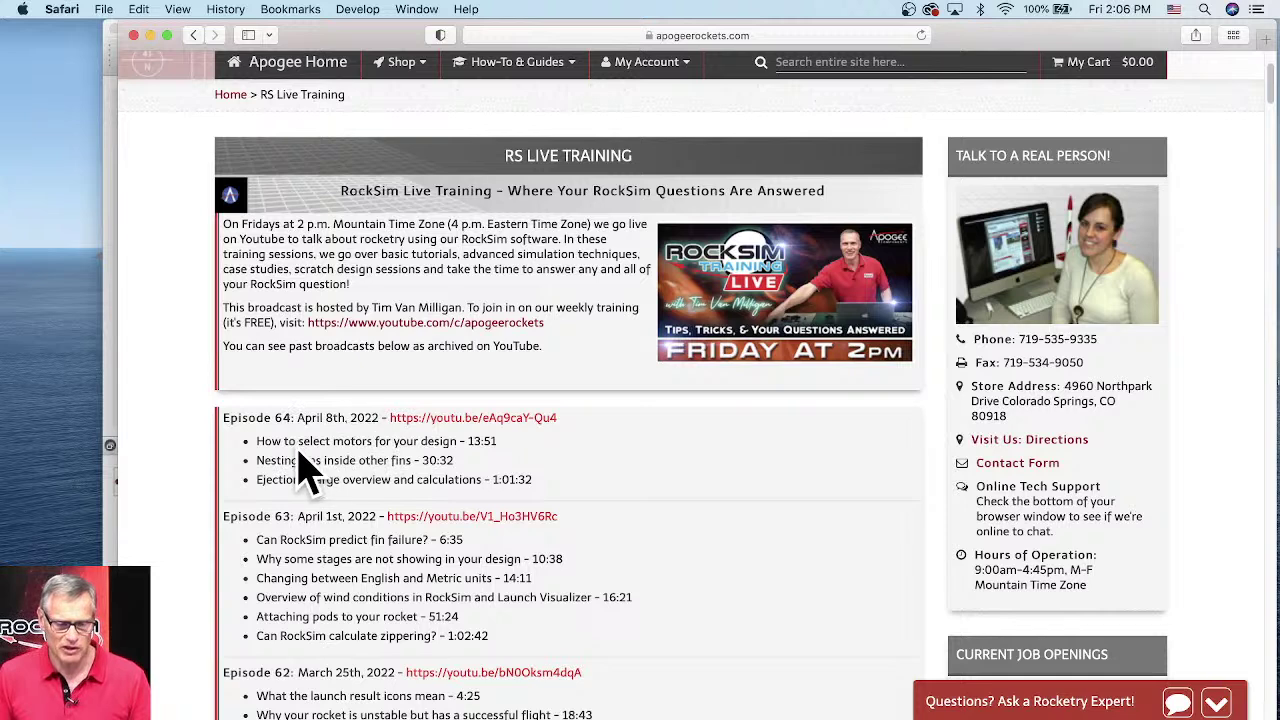
left_click_drag(355, 445, 497, 440)
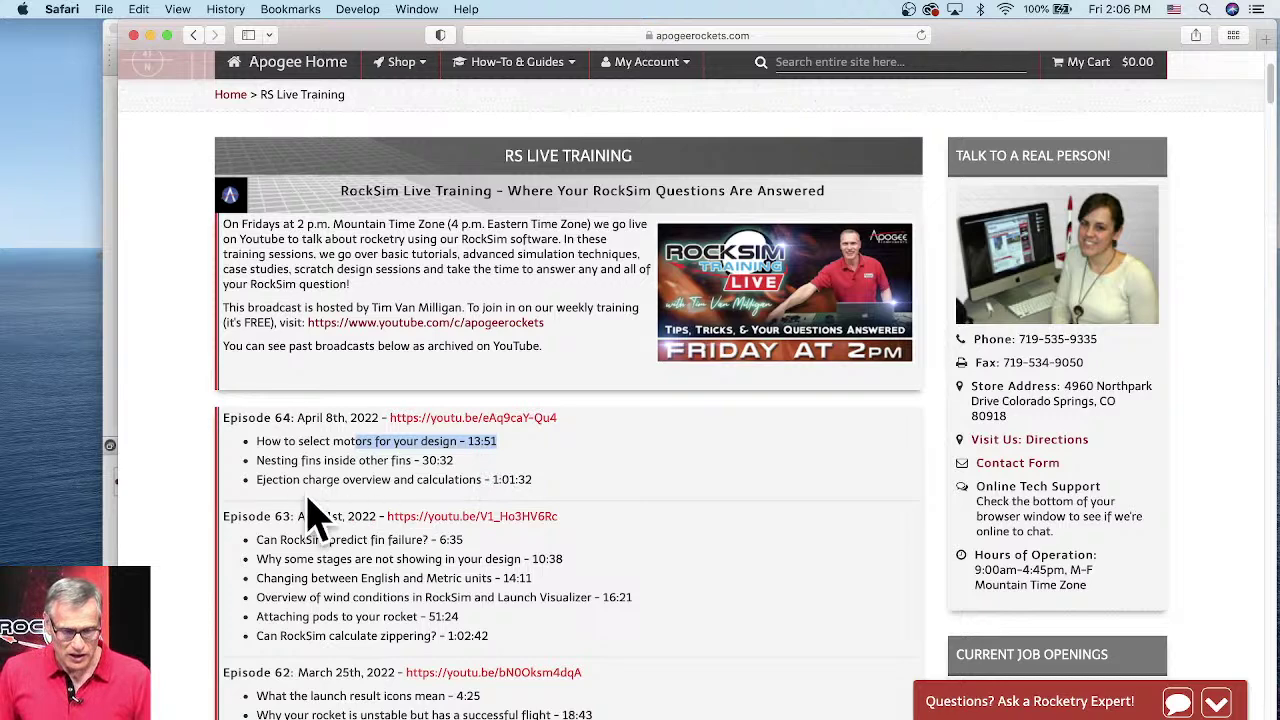
left_click_drag(272, 460, 443, 460)
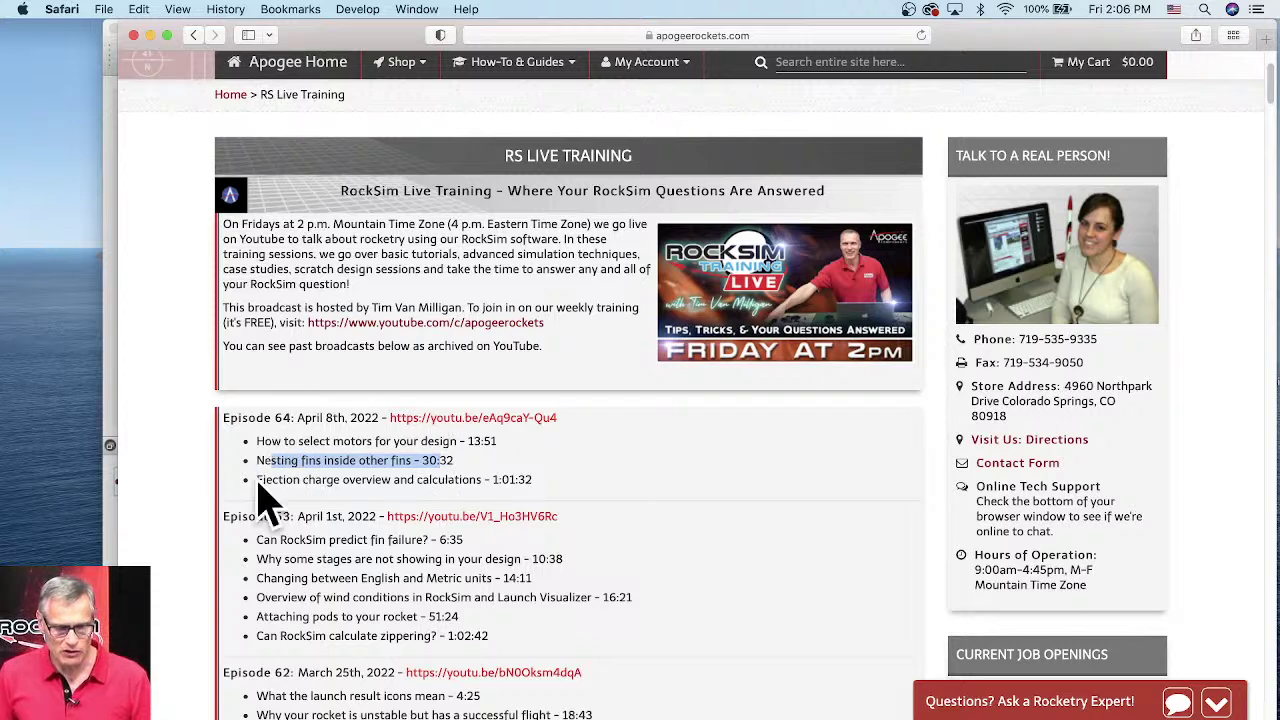
left_click_drag(258, 480, 540, 480)
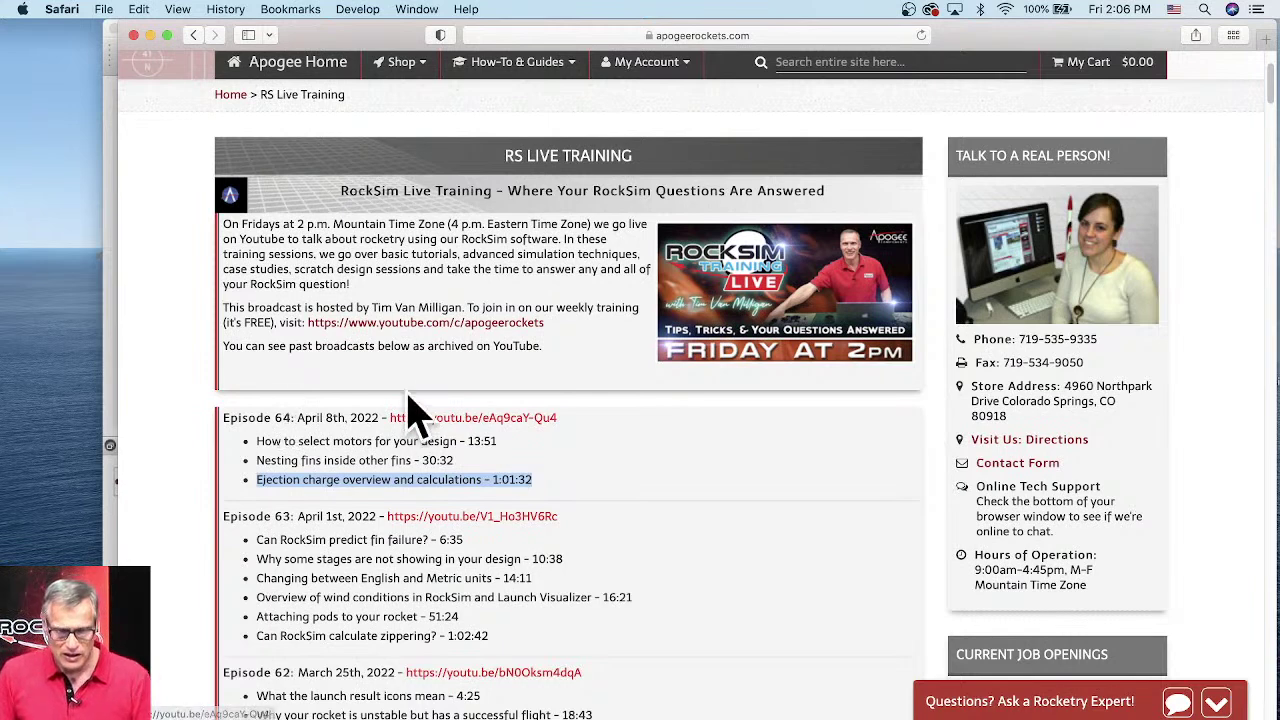
- Open the RockSim Version History page from the software guides and jump to the v10.4 changes
scroll(500, 330, "up", 1)
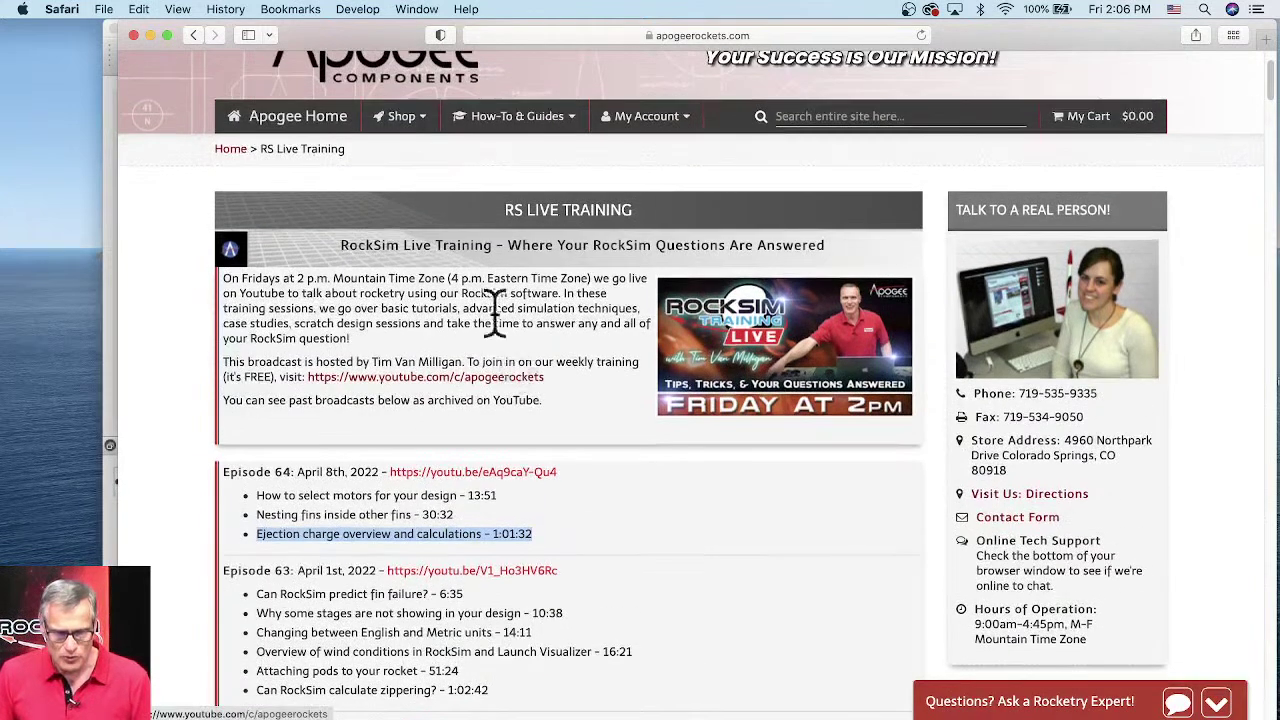
left_click(520, 122)
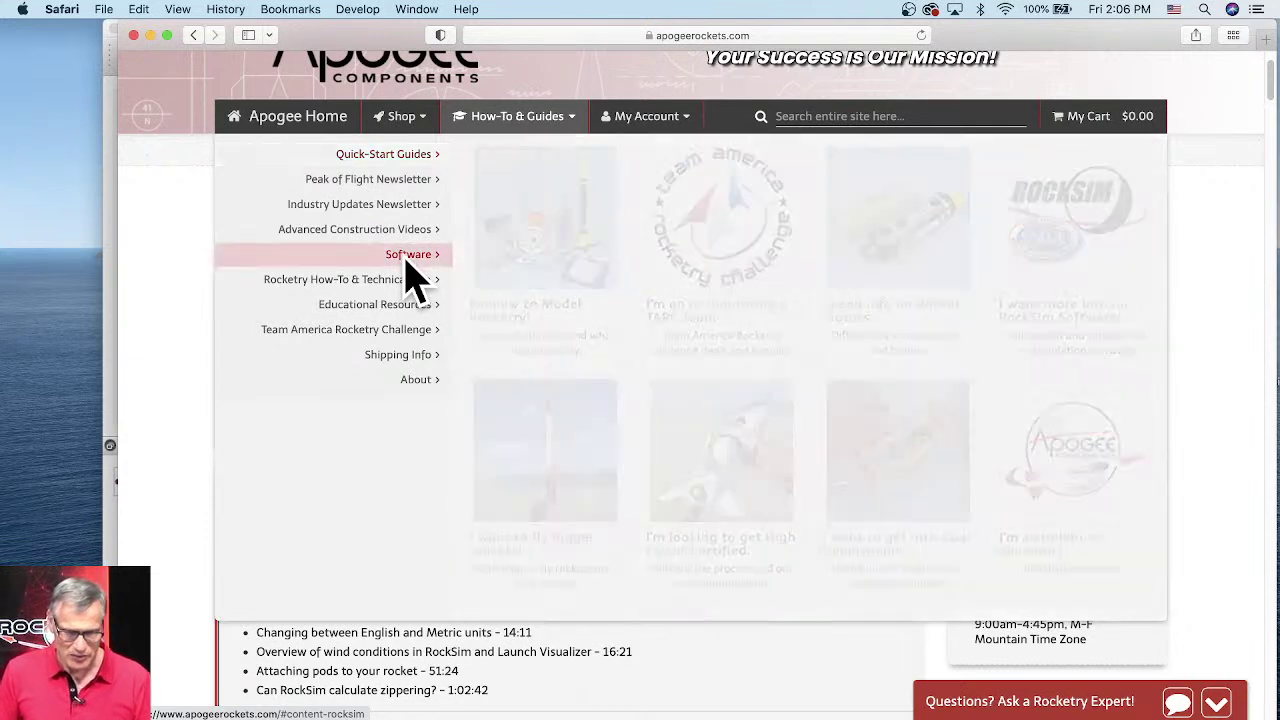
mouse_move(401, 266)
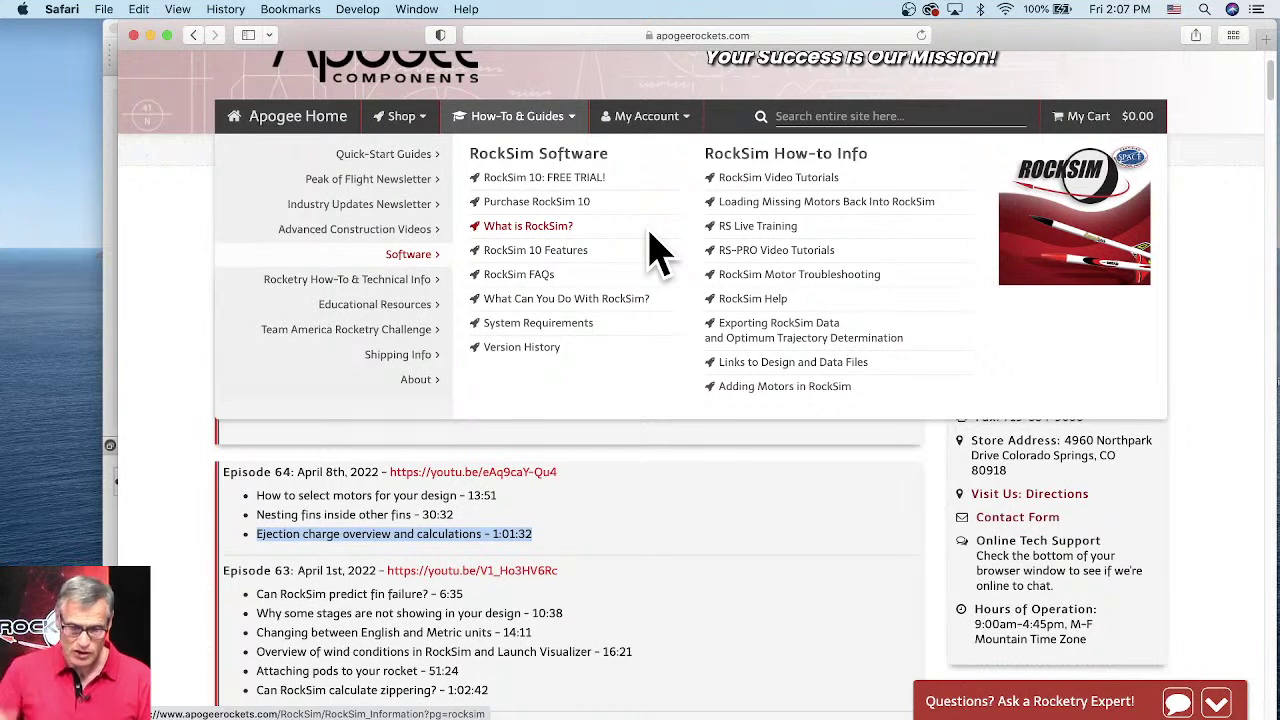
left_click(494, 352)
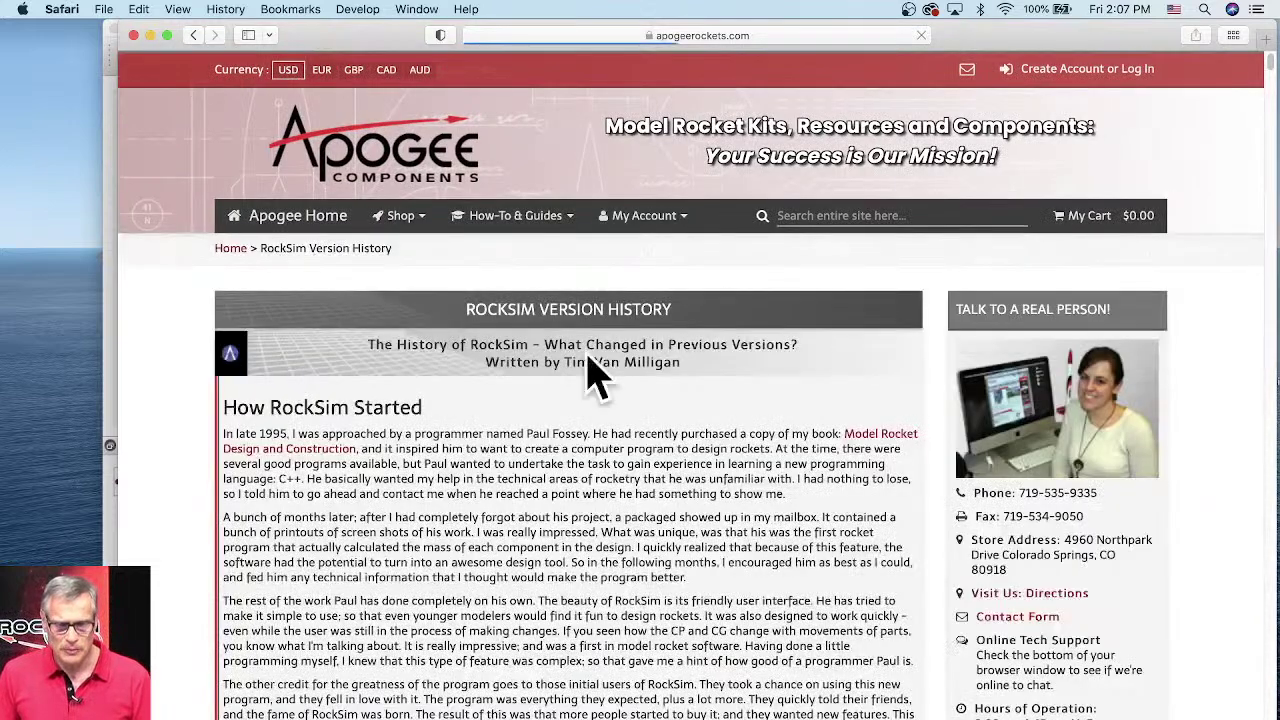
scroll(595, 345, "down", 2)
scroll(595, 350, "down", 3)
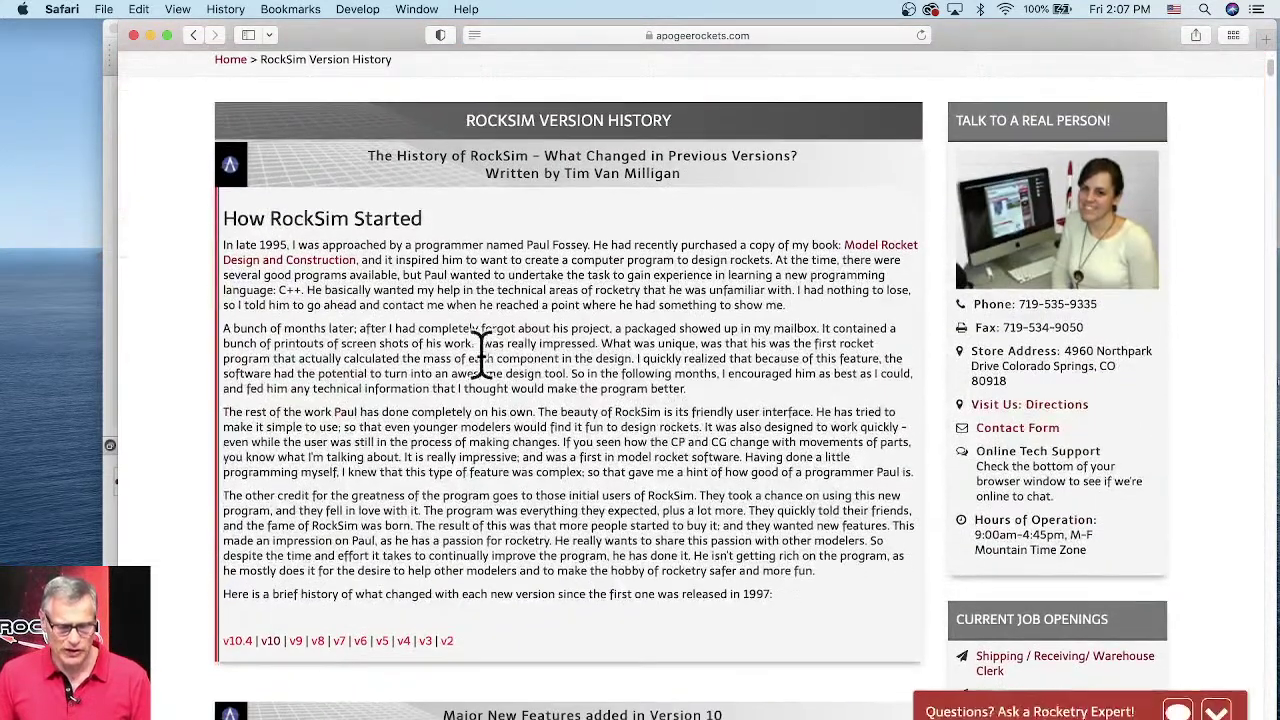
left_click(238, 645)
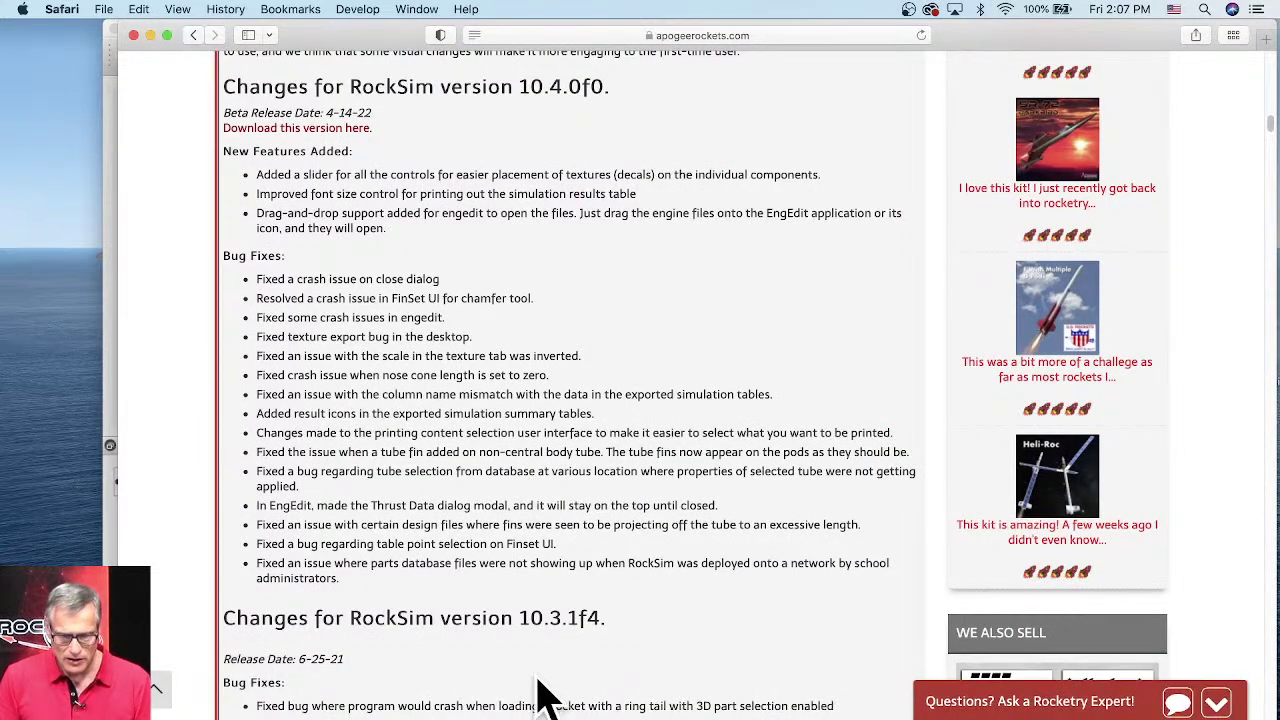
- Highlight the earlier version numbers 10.3.1f4 and 10.3.0 in the change list headings
left_click_drag(514, 621, 609, 615)
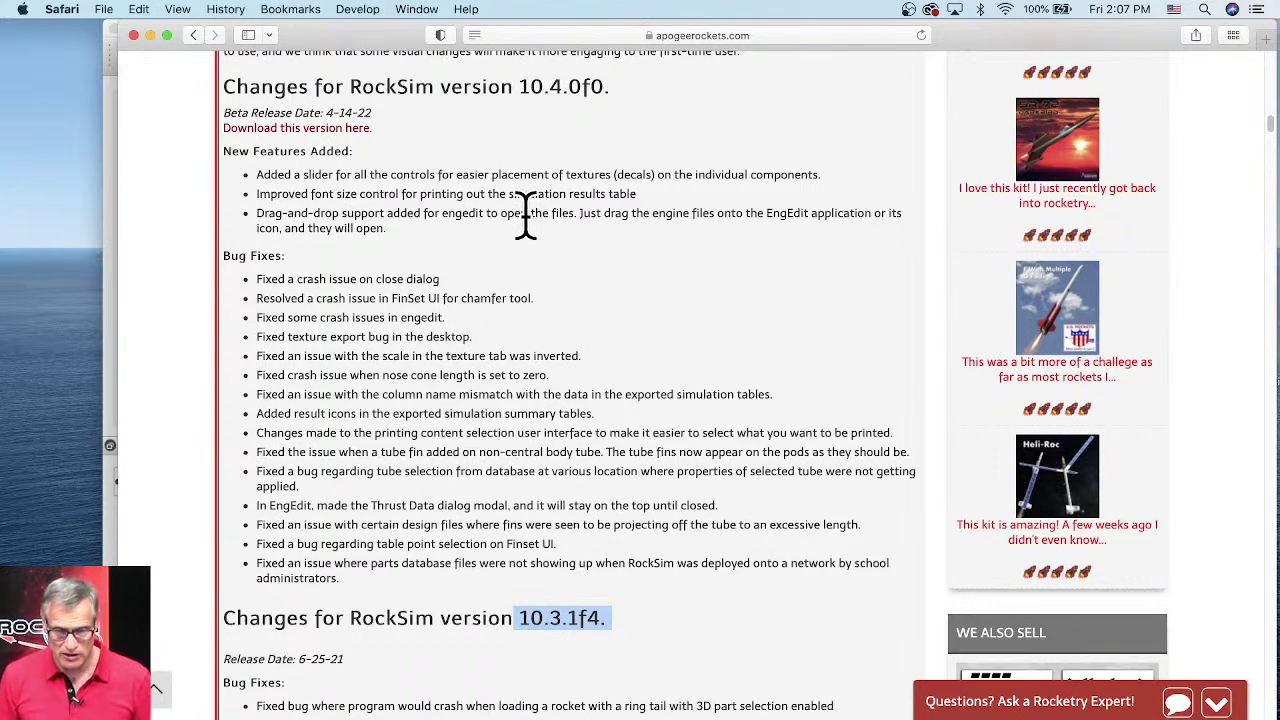
left_click(567, 620)
left_click_drag(567, 620, 579, 622)
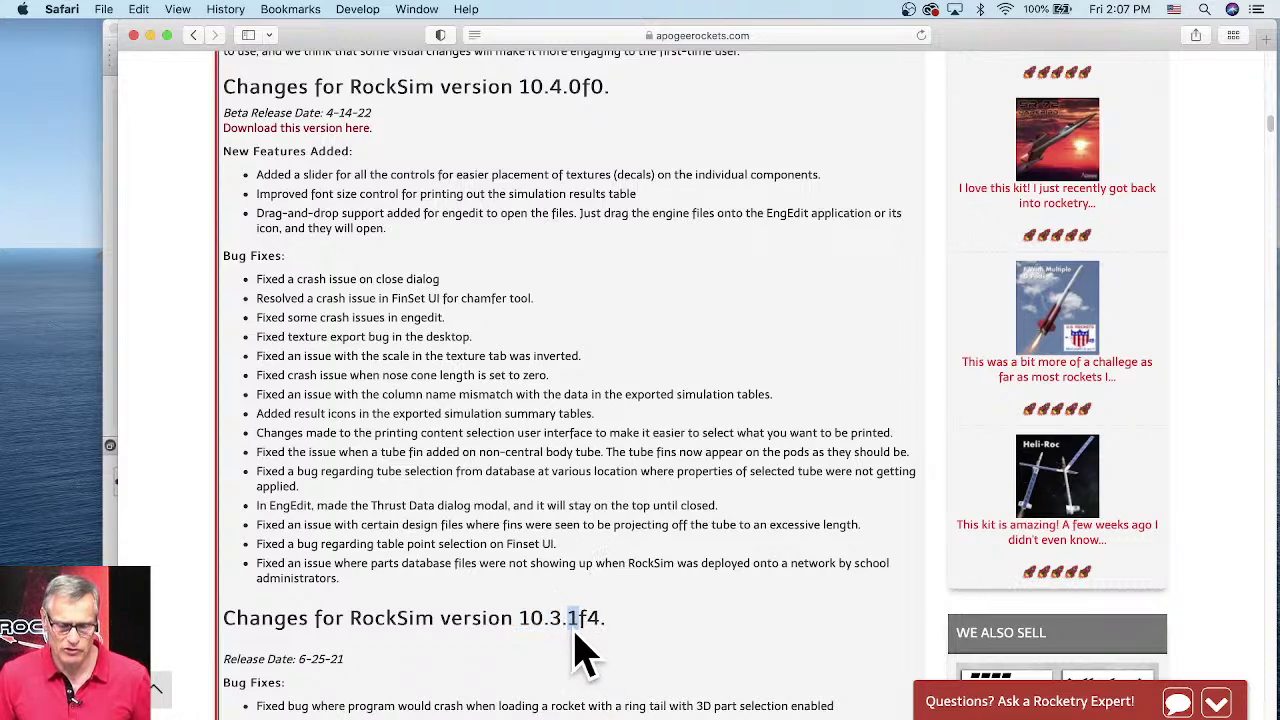
scroll(617, 635, "down", 3)
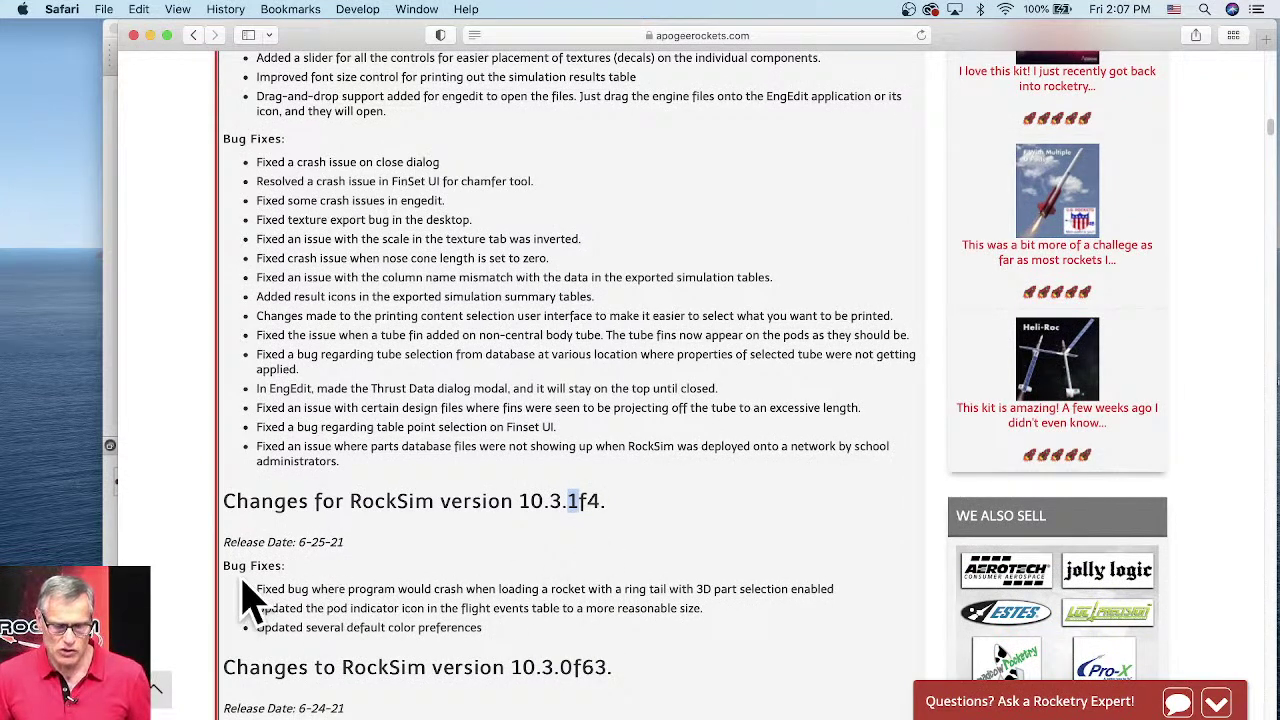
left_click_drag(226, 565, 572, 666)
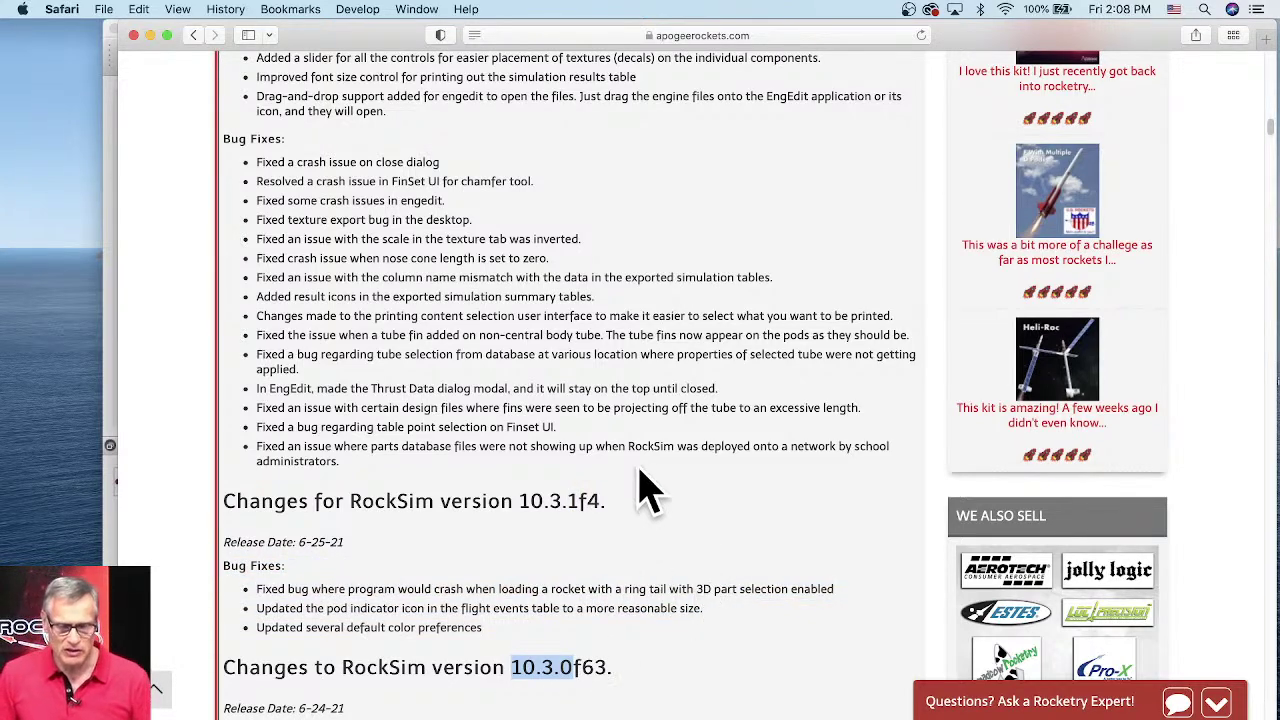
- Highlight the new features and bug fixes listed for RockSim version 10.4.0f0, including the close dialog crash fix
scroll(640, 460, "up", 3)
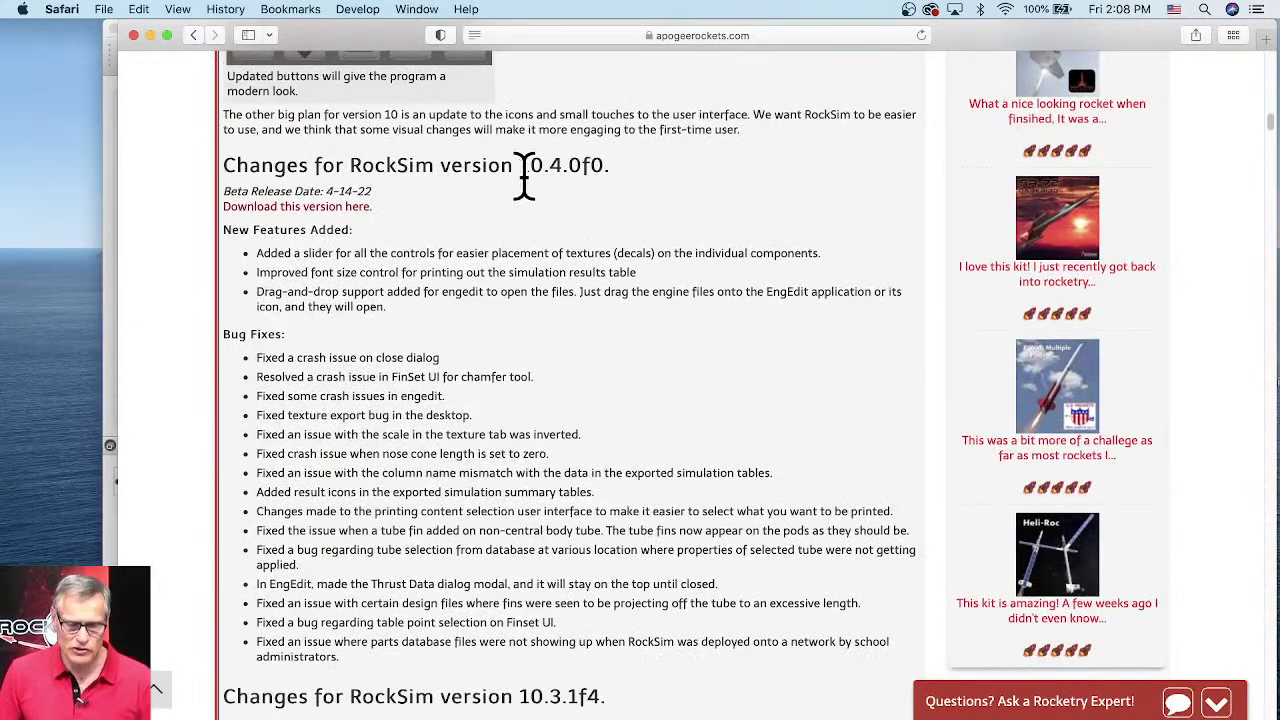
left_click_drag(252, 255, 894, 297)
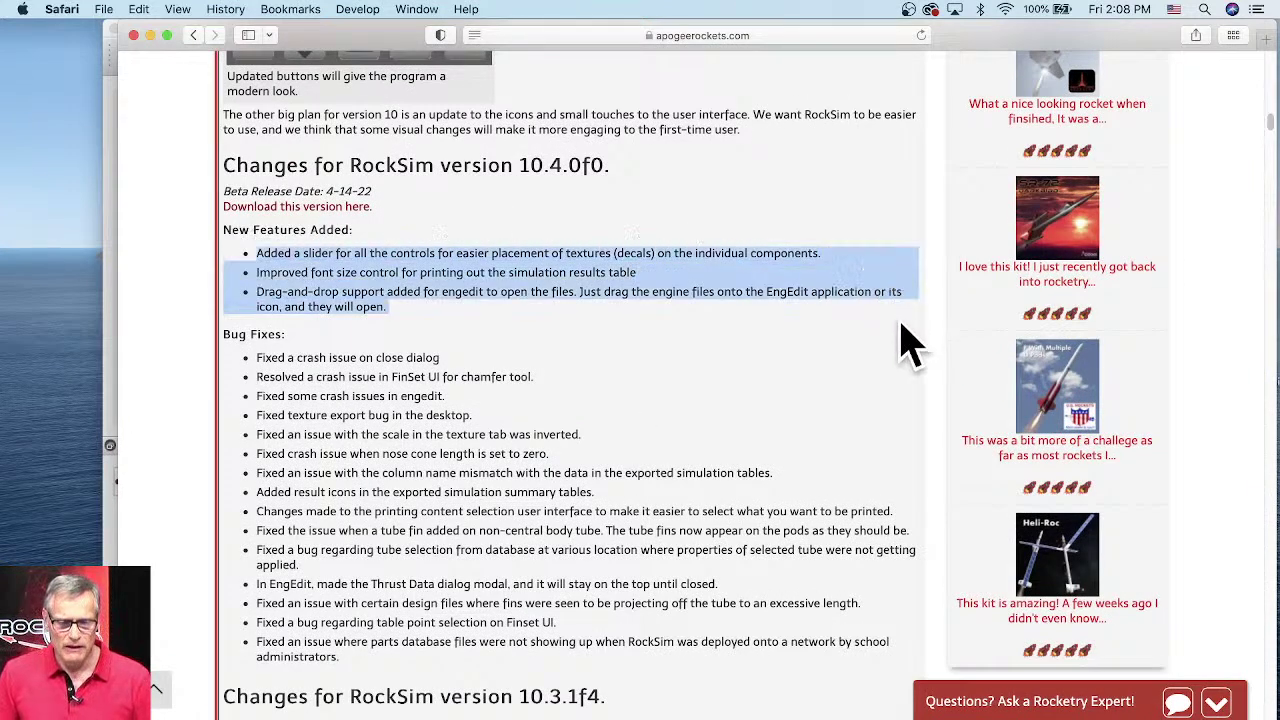
left_click_drag(254, 357, 655, 650)
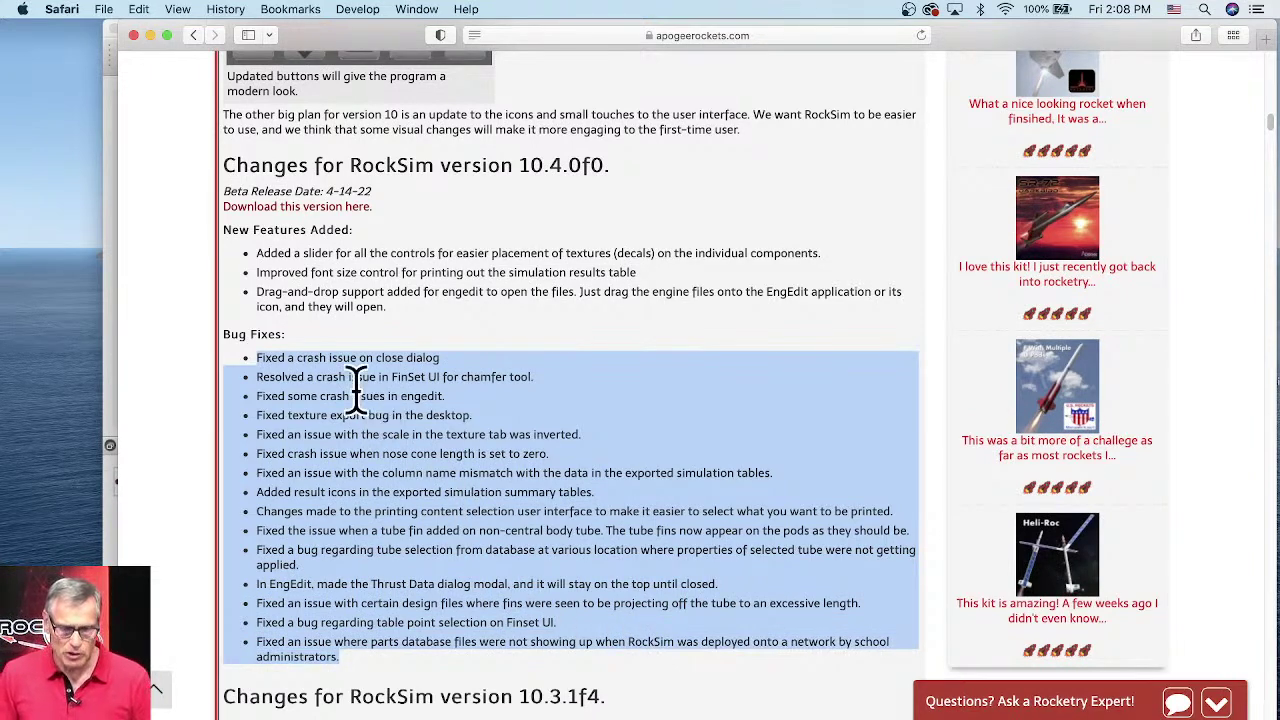
left_click(300, 372)
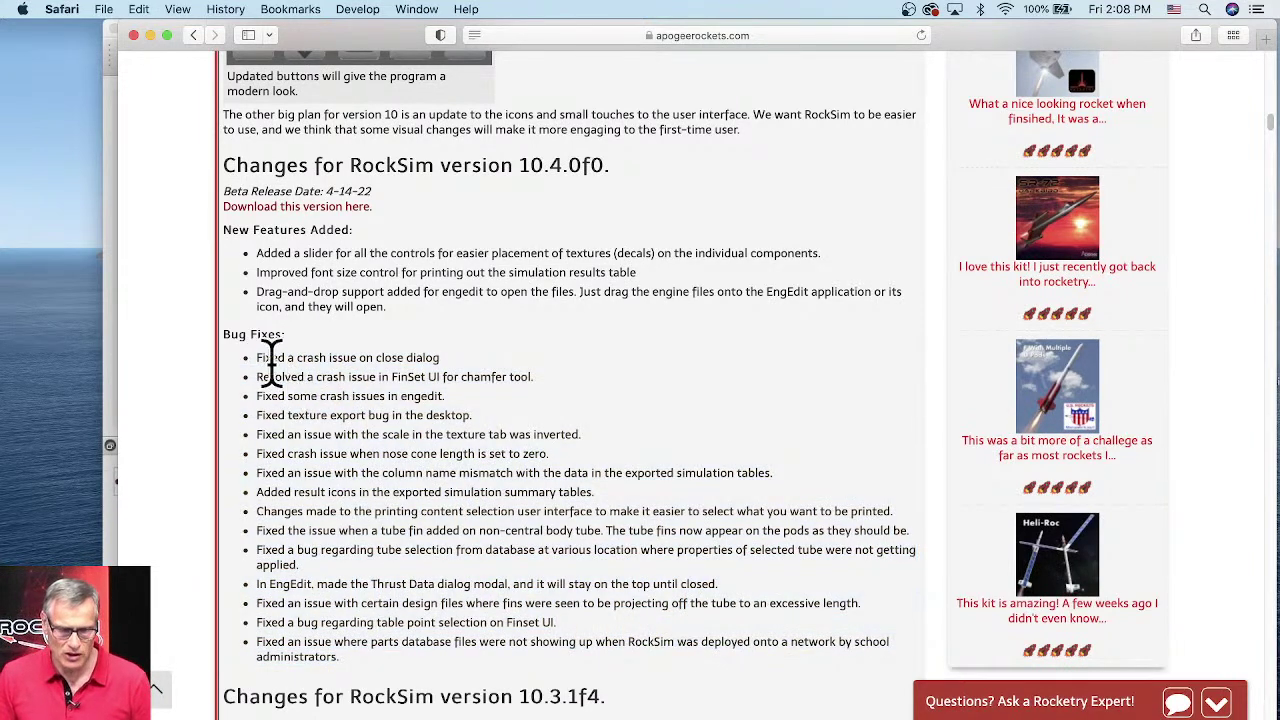
left_click_drag(257, 357, 497, 349)
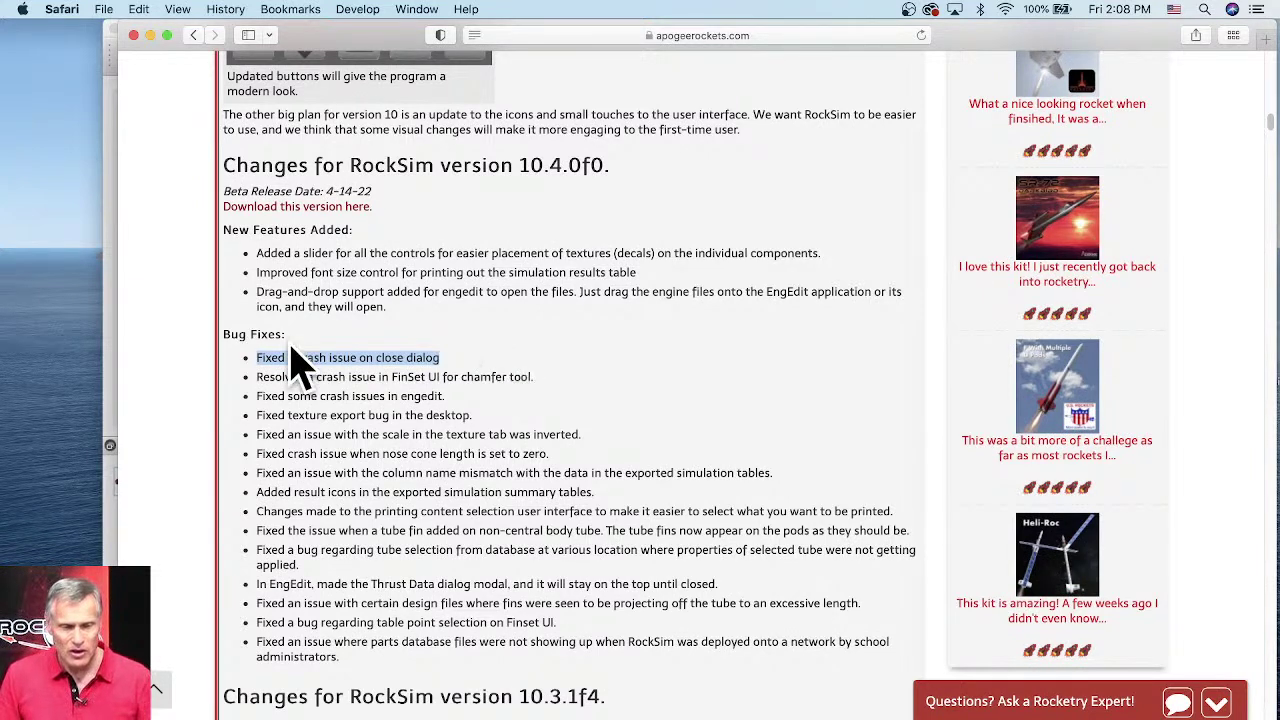
left_click_drag(256, 358, 443, 357)
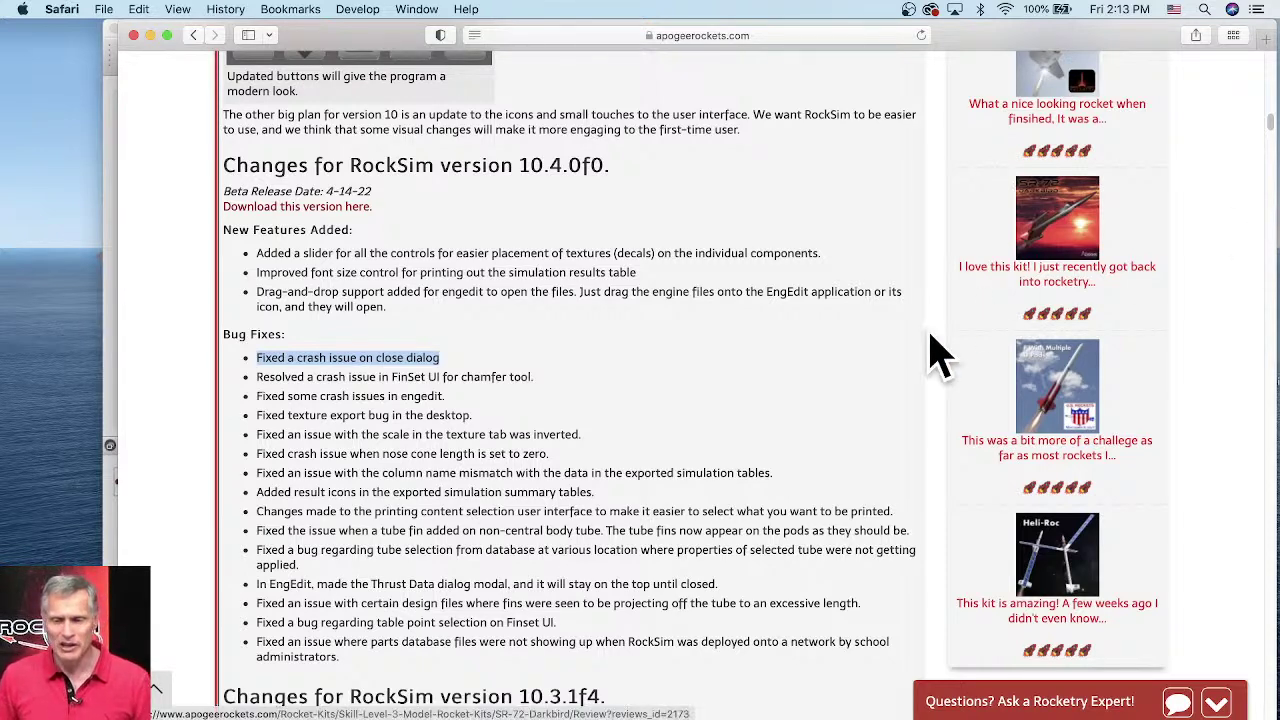
- Open the site's Contact Form page and bring its message fields into view
scroll(820, 334, "up", 10)
scroll(866, 368, "up", 20)
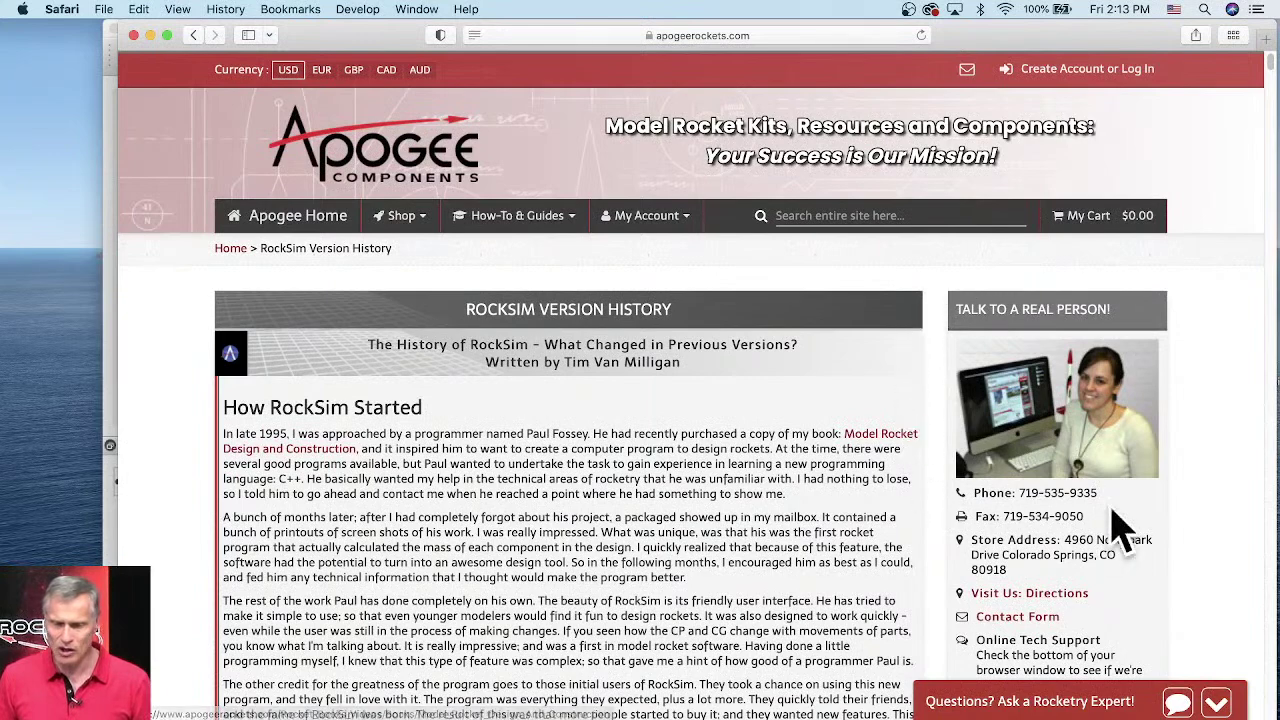
scroll(1123, 366, "down", 2)
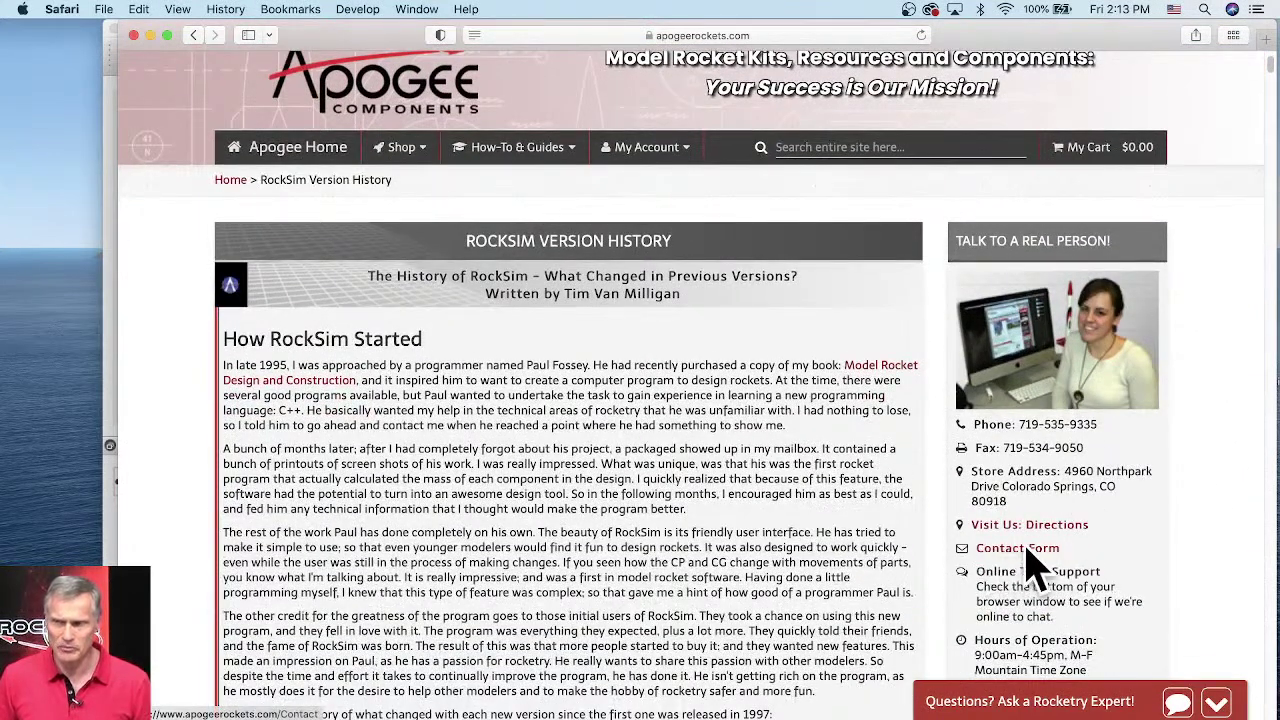
left_click(998, 556)
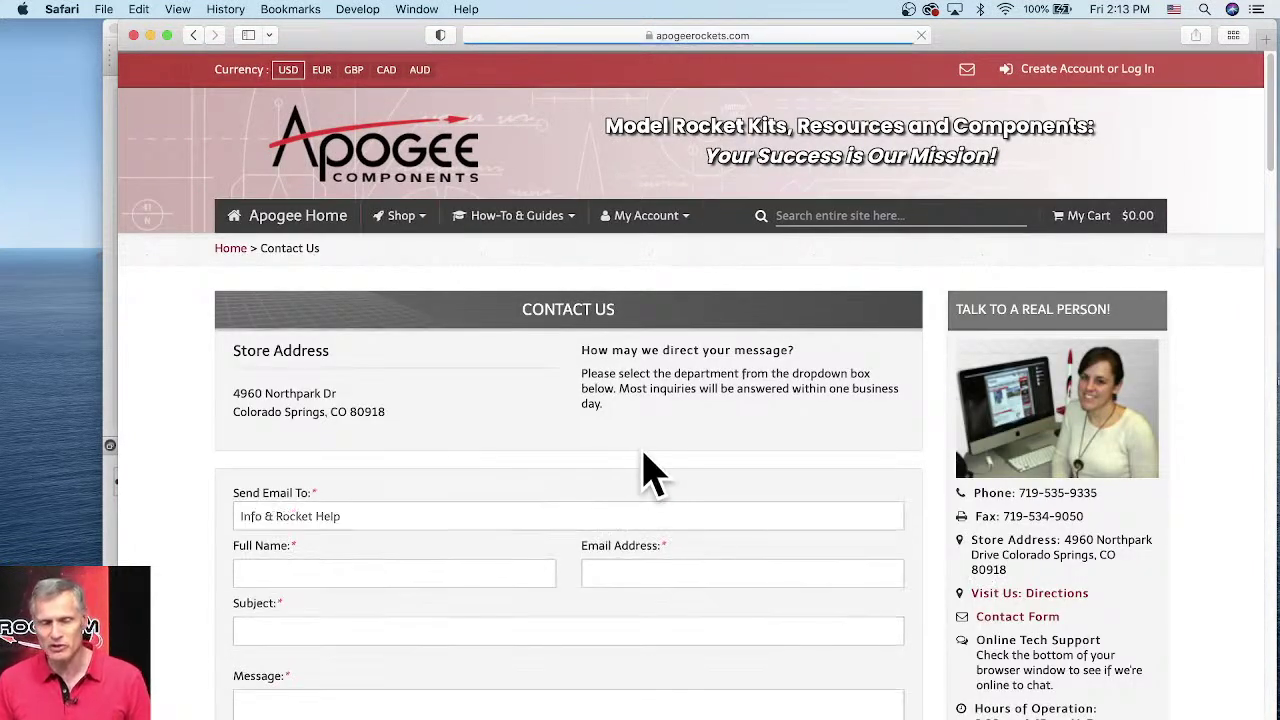
scroll(520, 462, "down", 5)
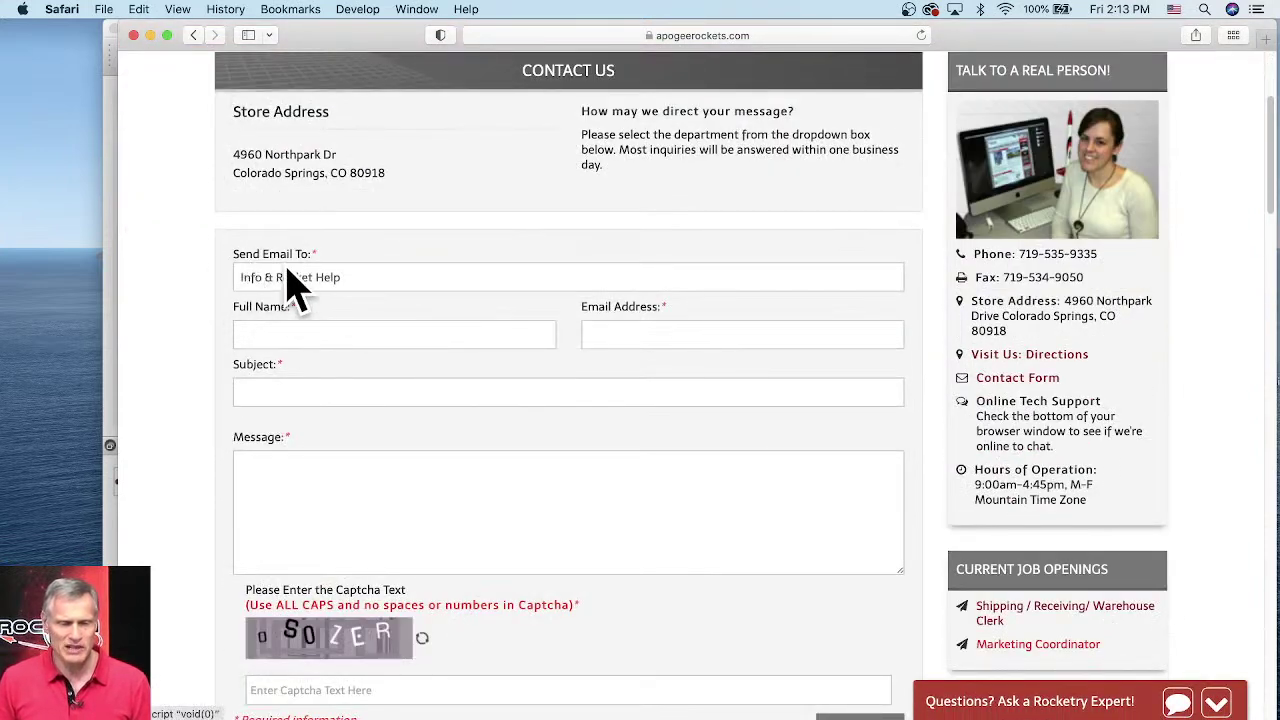
- View the department choices for the contact form's email recipient, and close the browser window
left_click(332, 280)
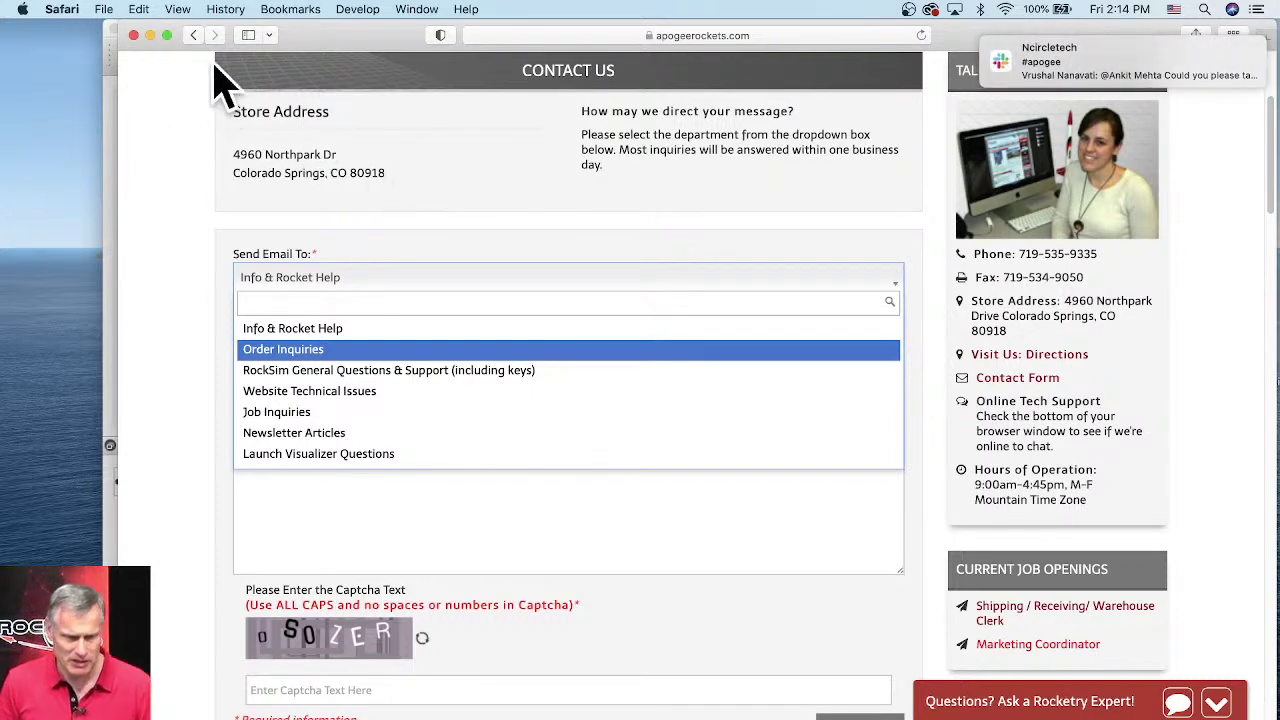
left_click(140, 36)
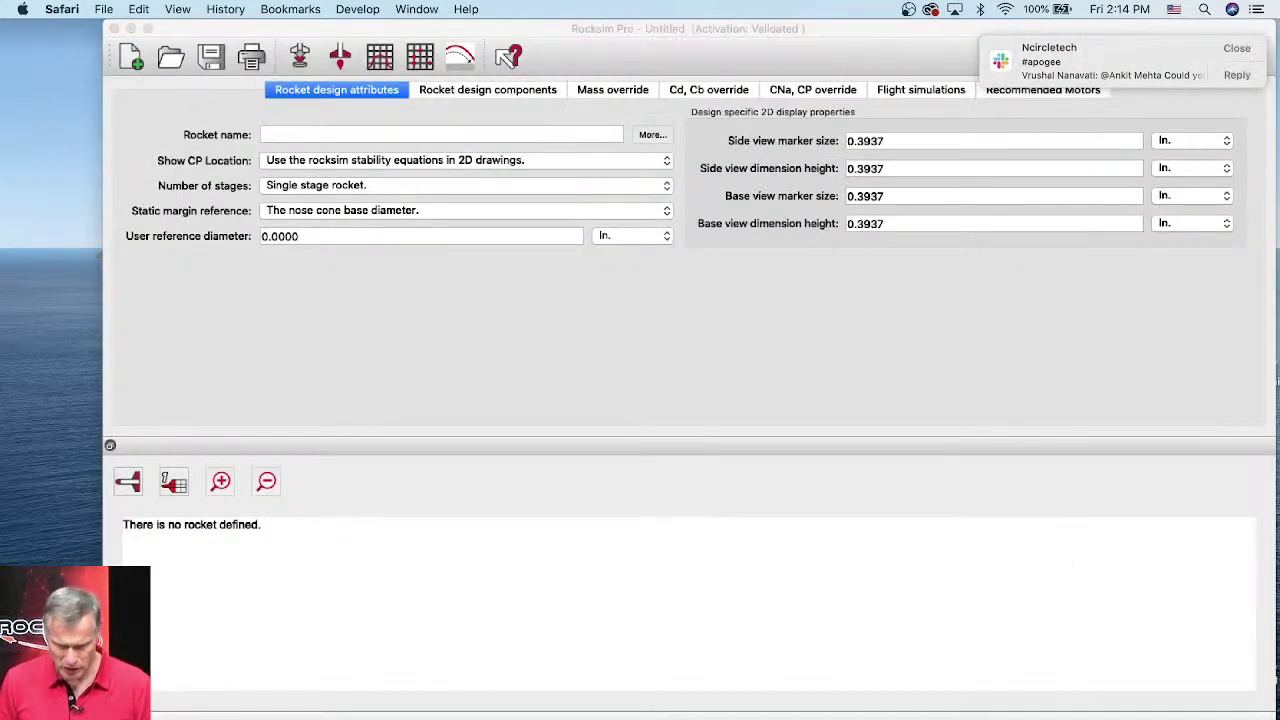
- Quit the Slack messaging app and bring the untitled RockSim Pro design window to the front
right_click(688, 712)
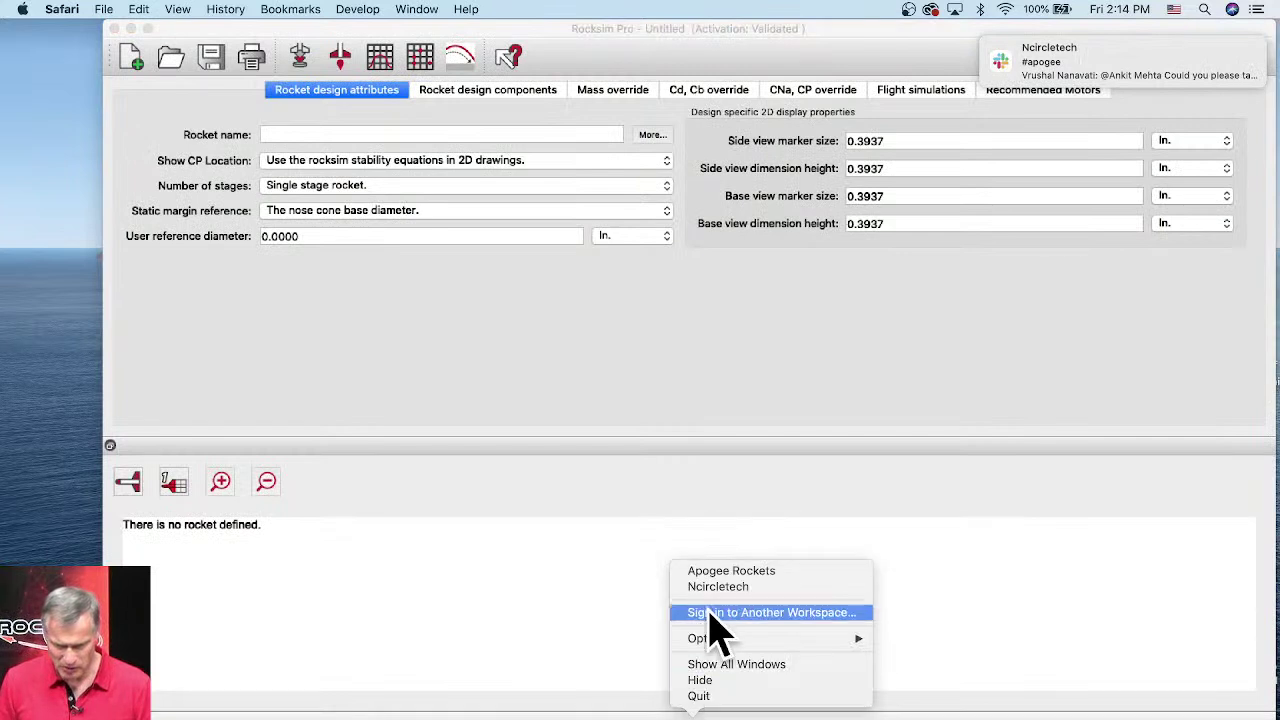
left_click(710, 699)
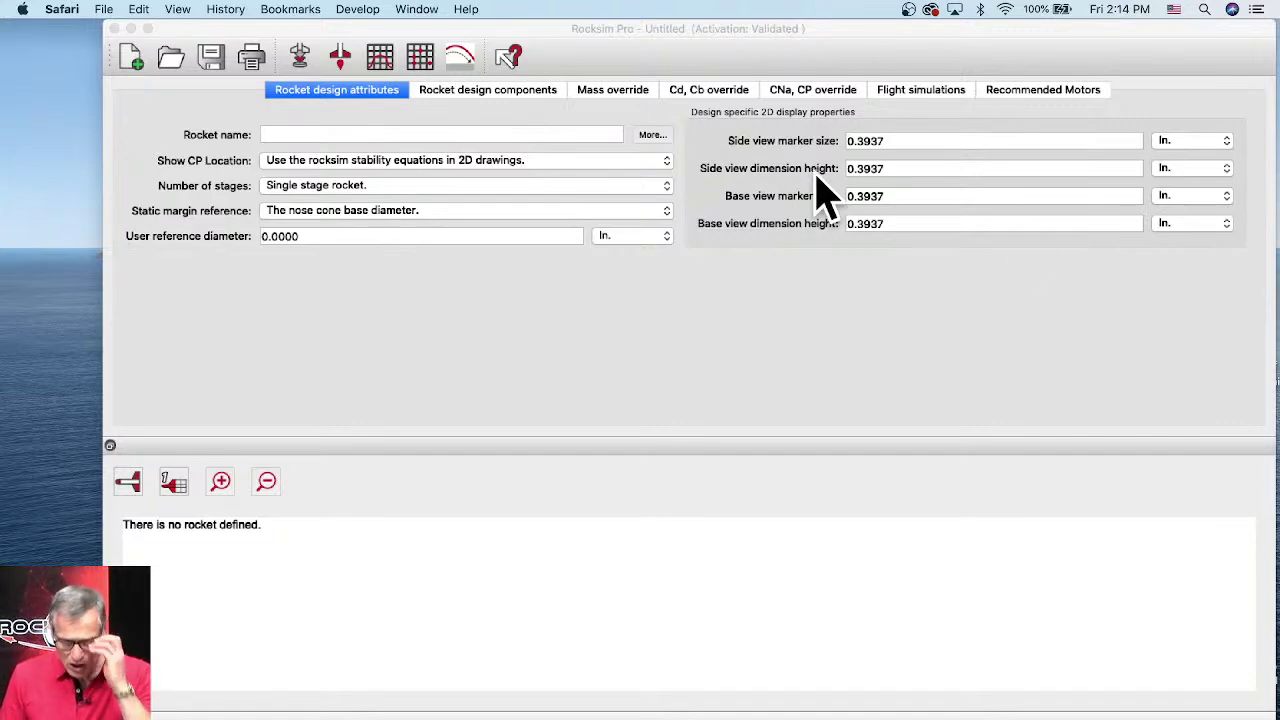
left_click(447, 50)
mouse_move(451, 51)
left_mouse_down()
mouse_move(423, 109)
mouse_move(434, 49)
left_mouse_up()
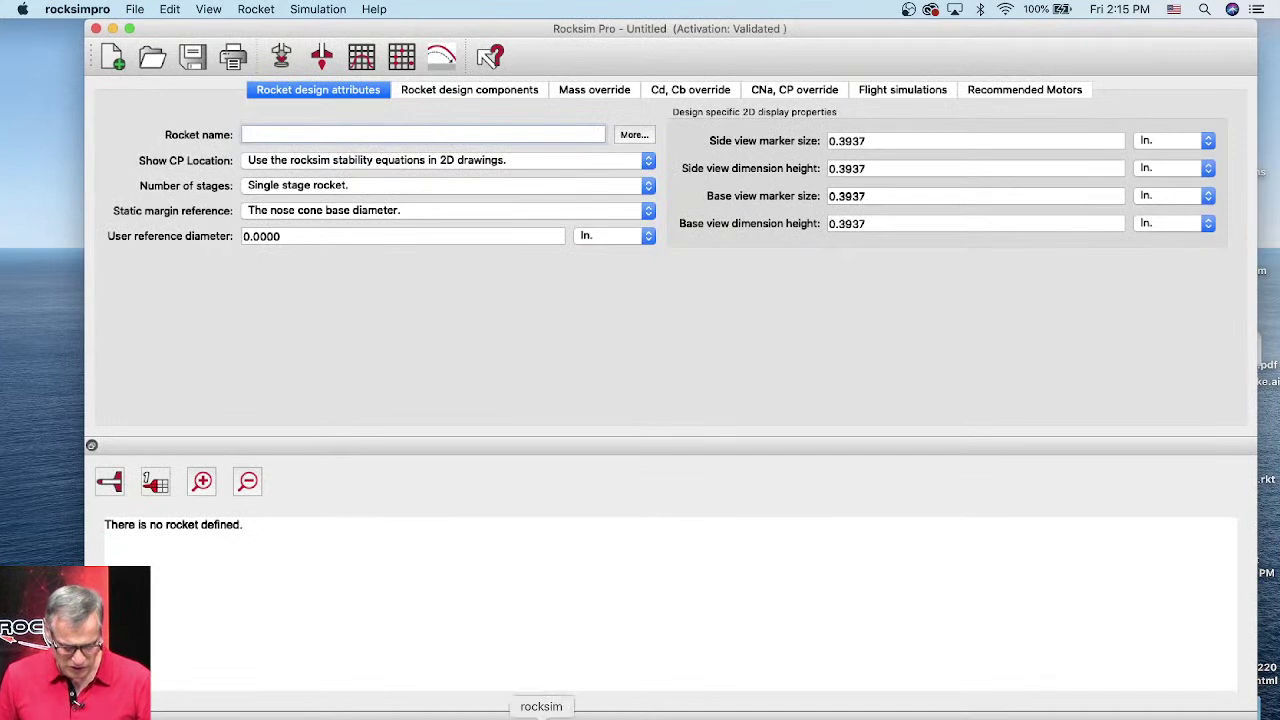
- Switch to Safari, view the Apogee customer login page and its email address field, and close the browser window
left_click(235, 716)
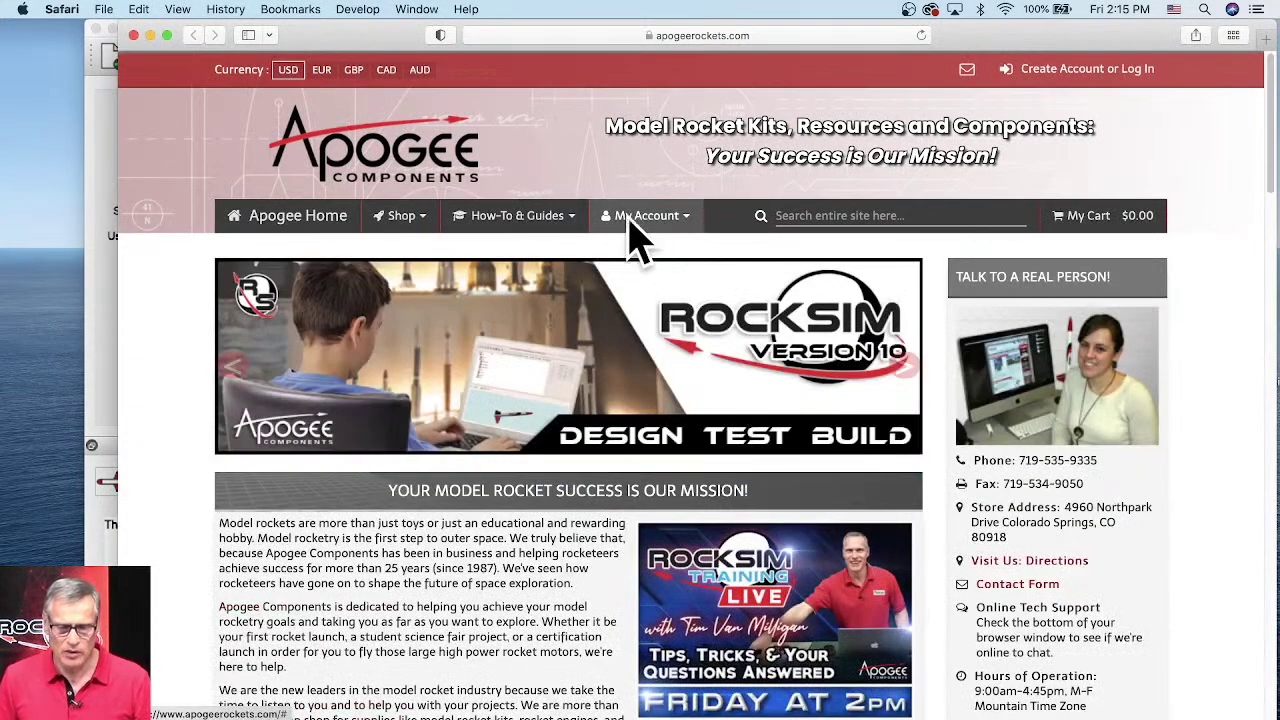
left_click(646, 218)
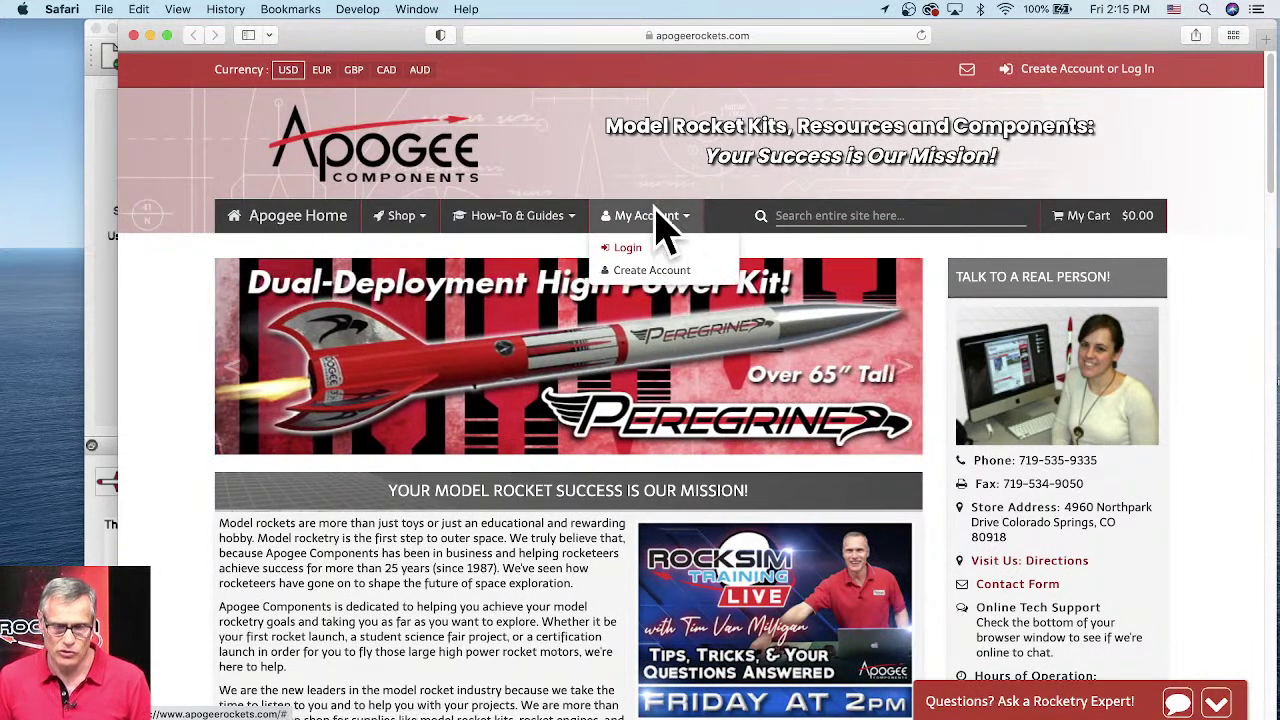
left_click(626, 248)
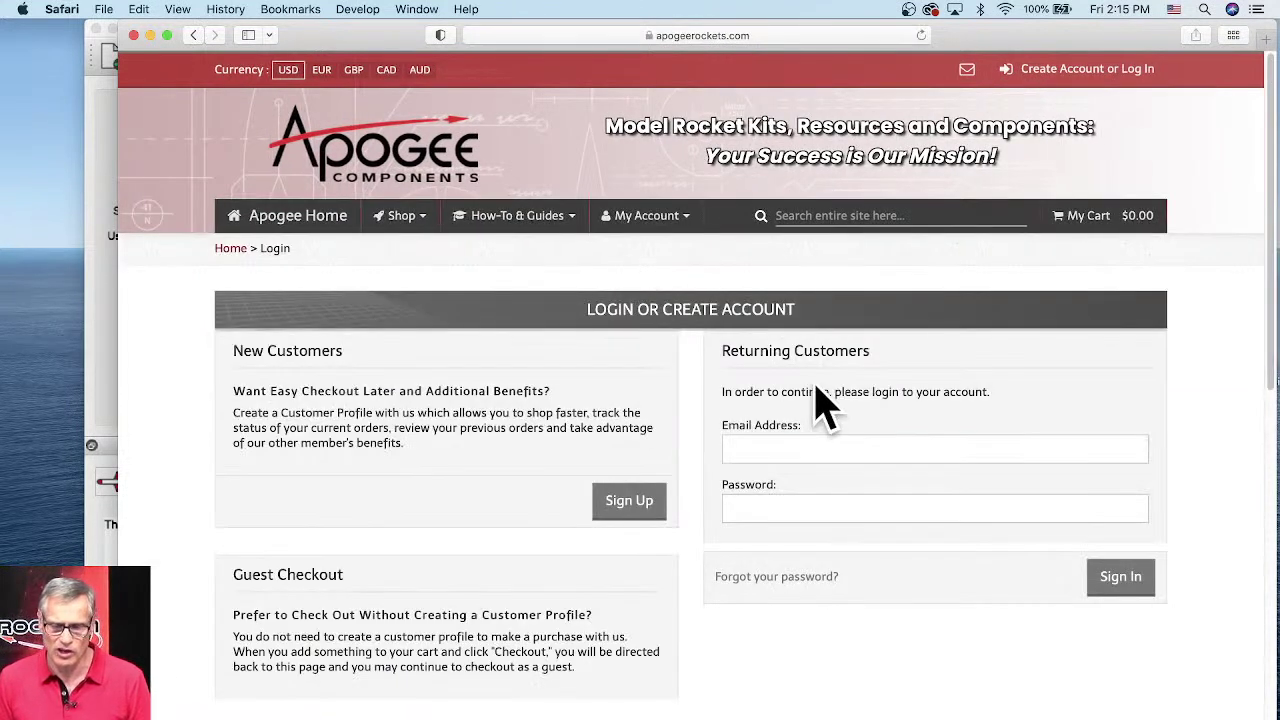
left_click(809, 447)
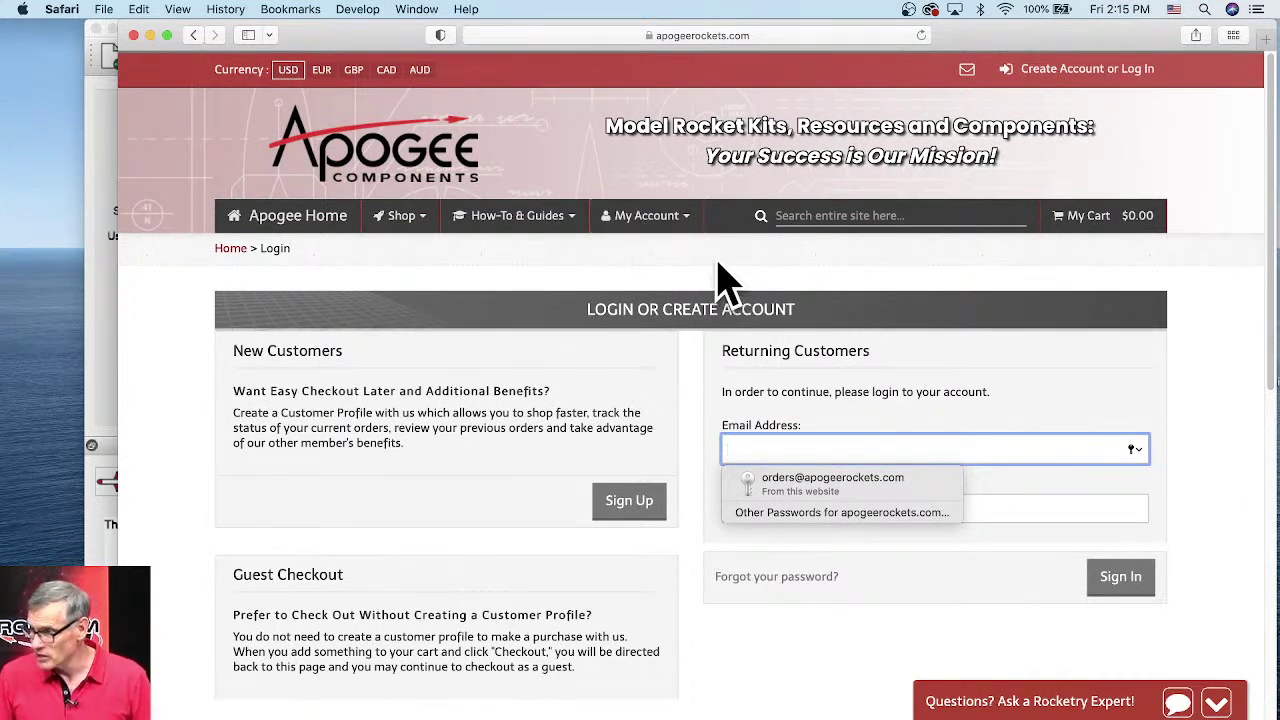
left_click(134, 36)
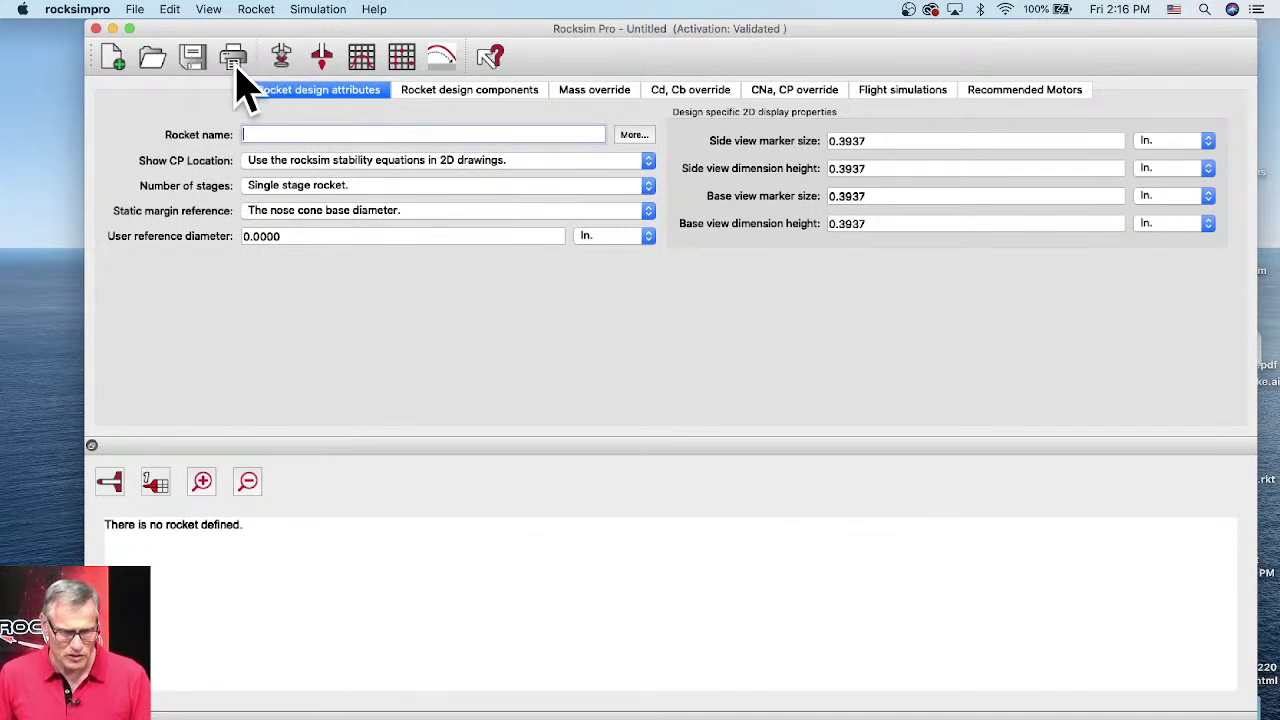
- Open the design file Air_Mail.rkt from the Air_Mail folder inside RockSim Designs
left_click(153, 60)
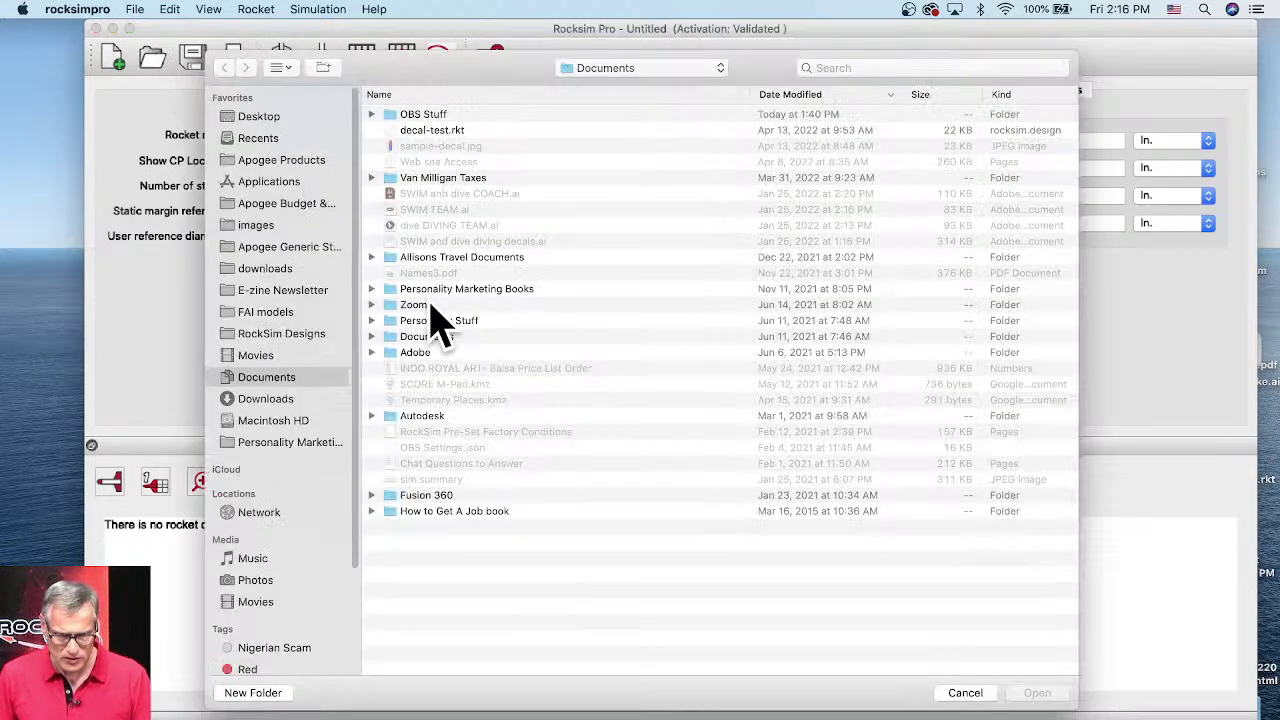
left_click(266, 337)
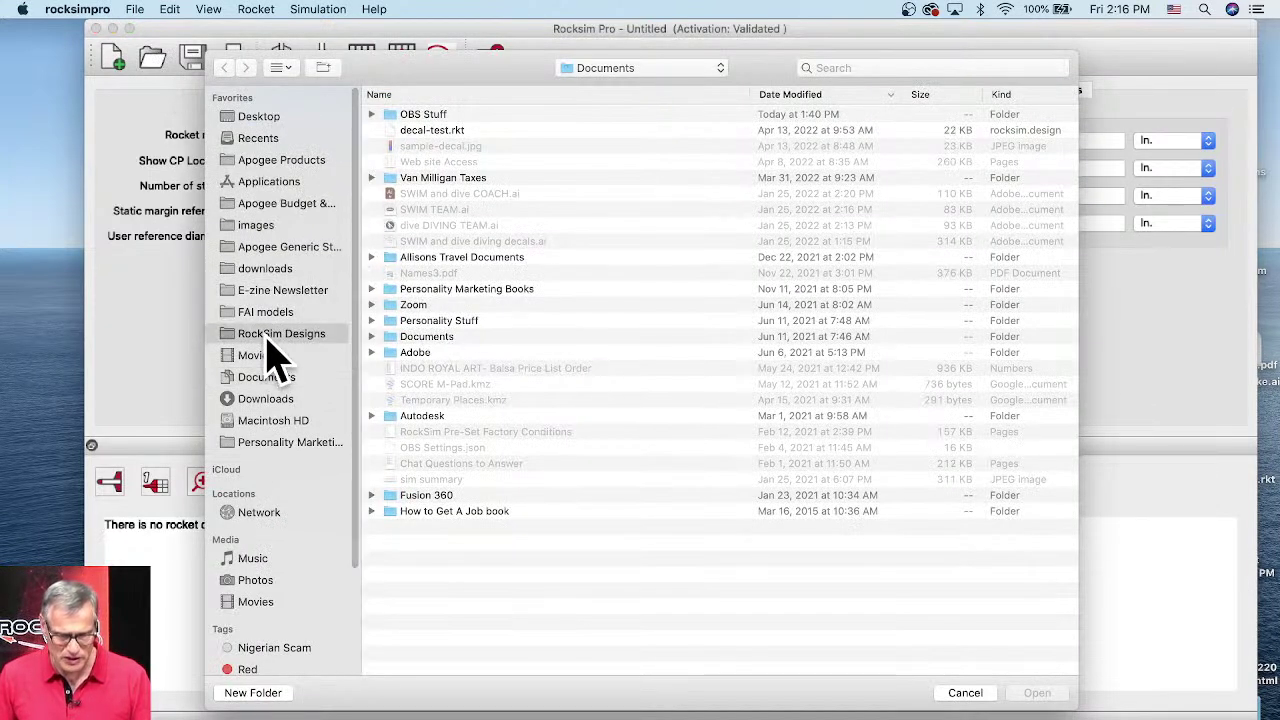
scroll(480, 260, "down", 10)
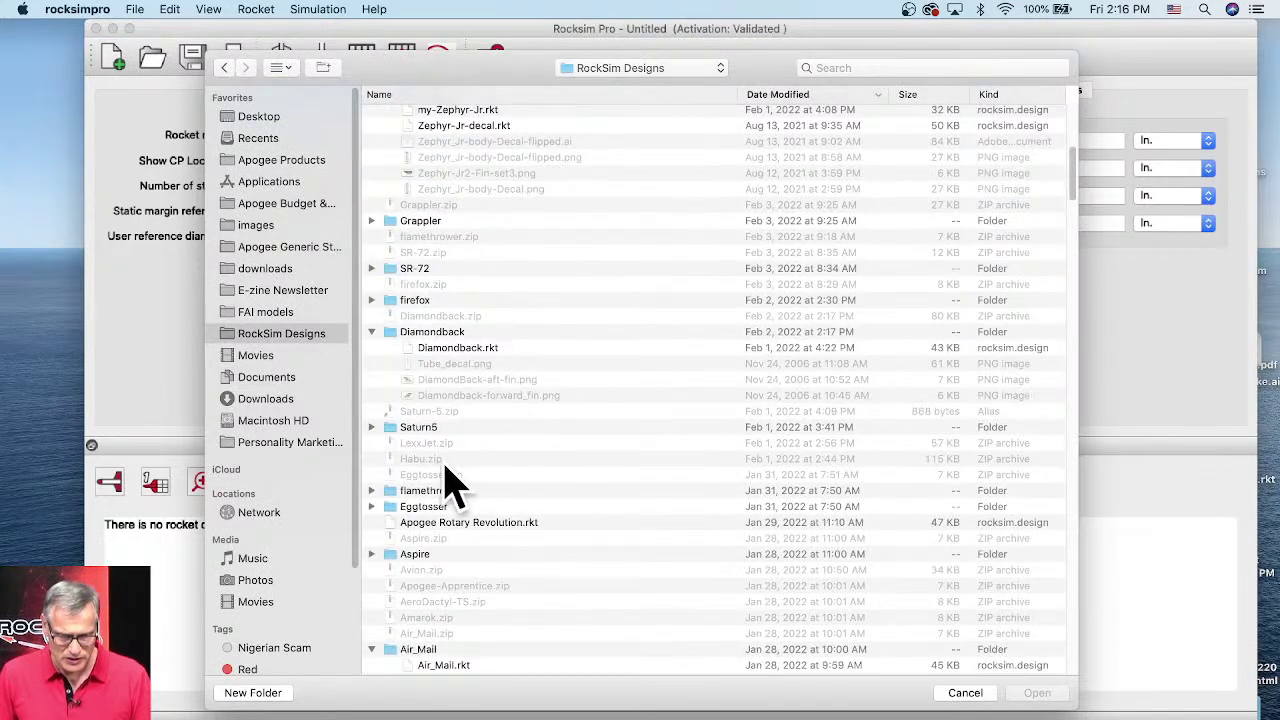
scroll(443, 514, "down", 2)
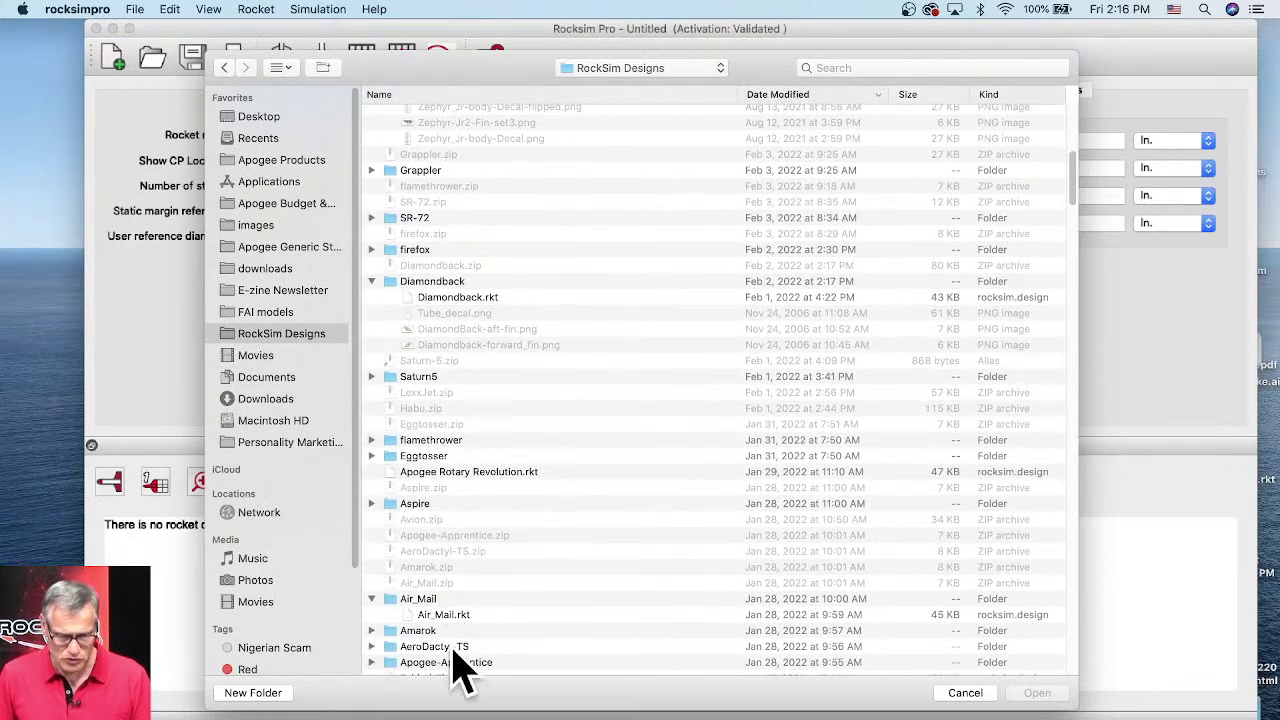
left_click(450, 616)
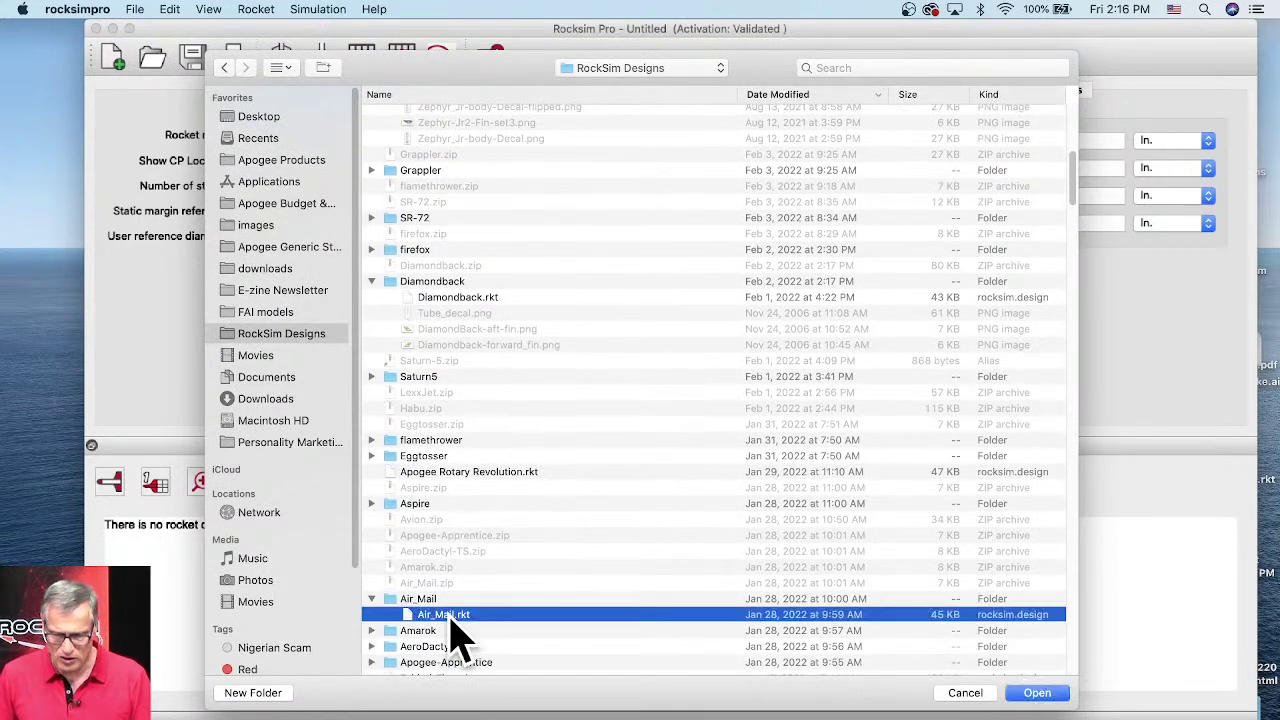
left_click(1040, 693)
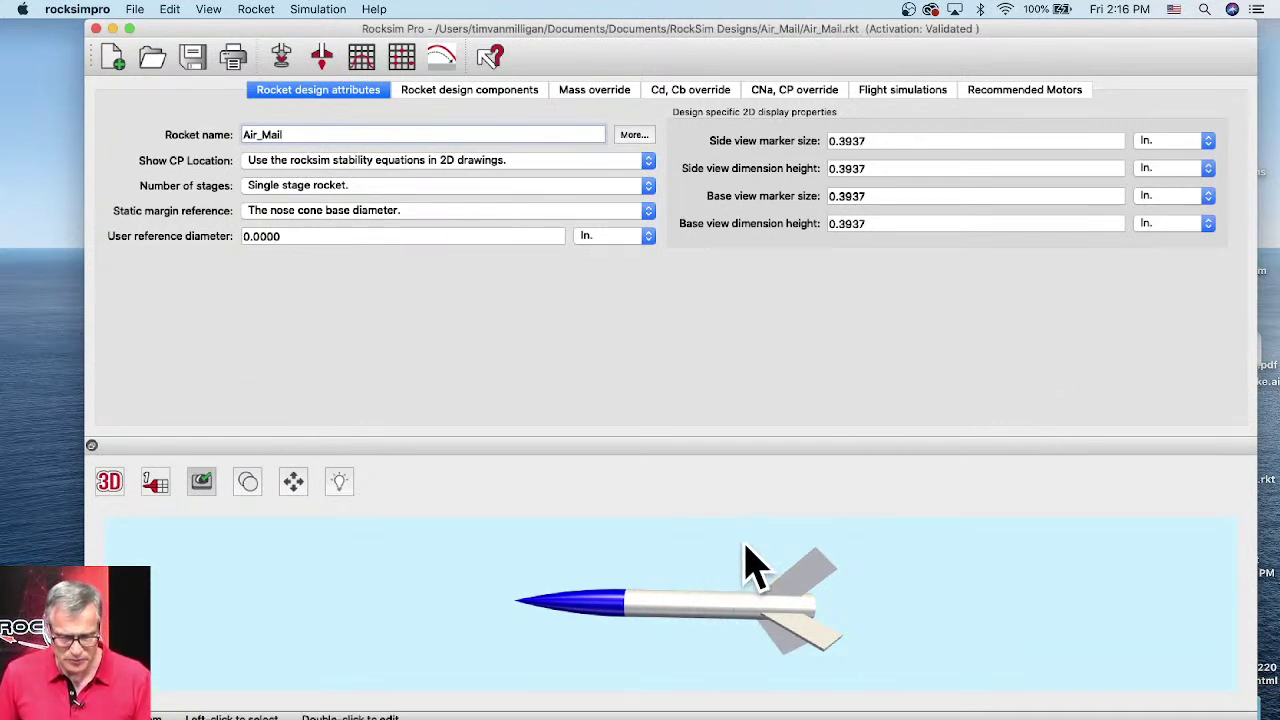
- Examine the Air_Mail rocket in 3D, its design components and the body tube's general properties
left_click_drag(763, 580, 690, 673)
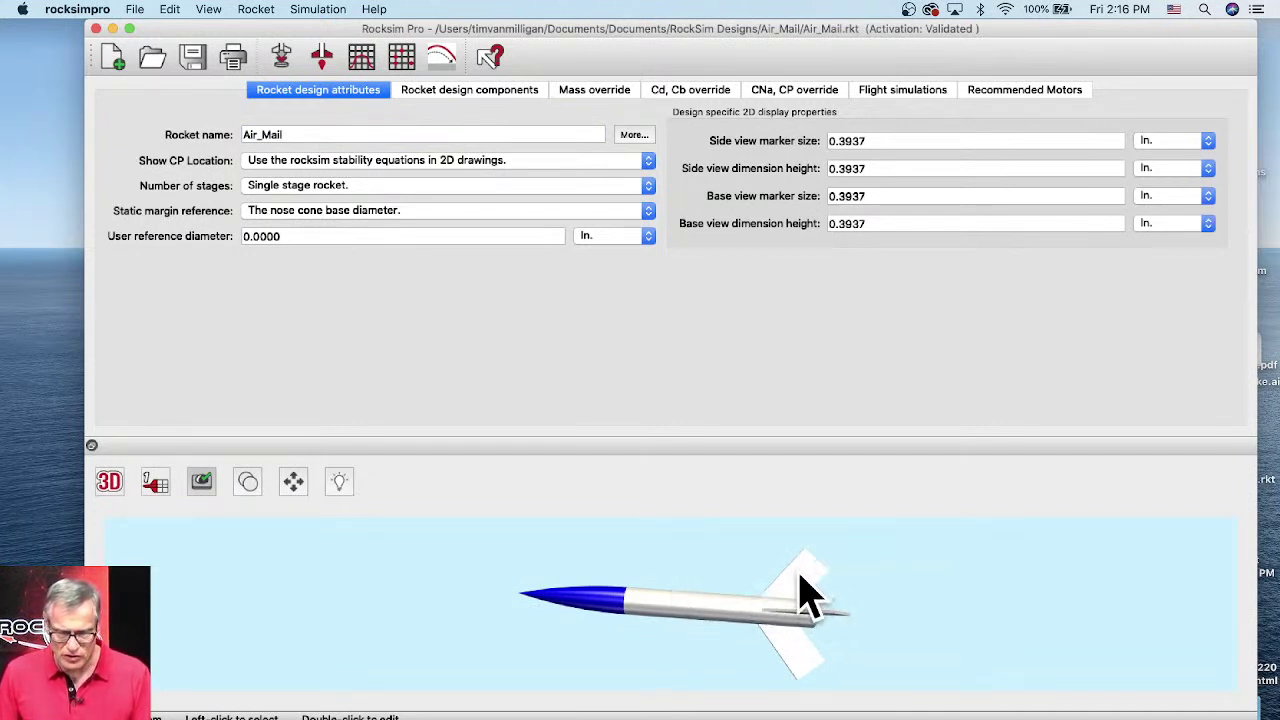
left_click(483, 110)
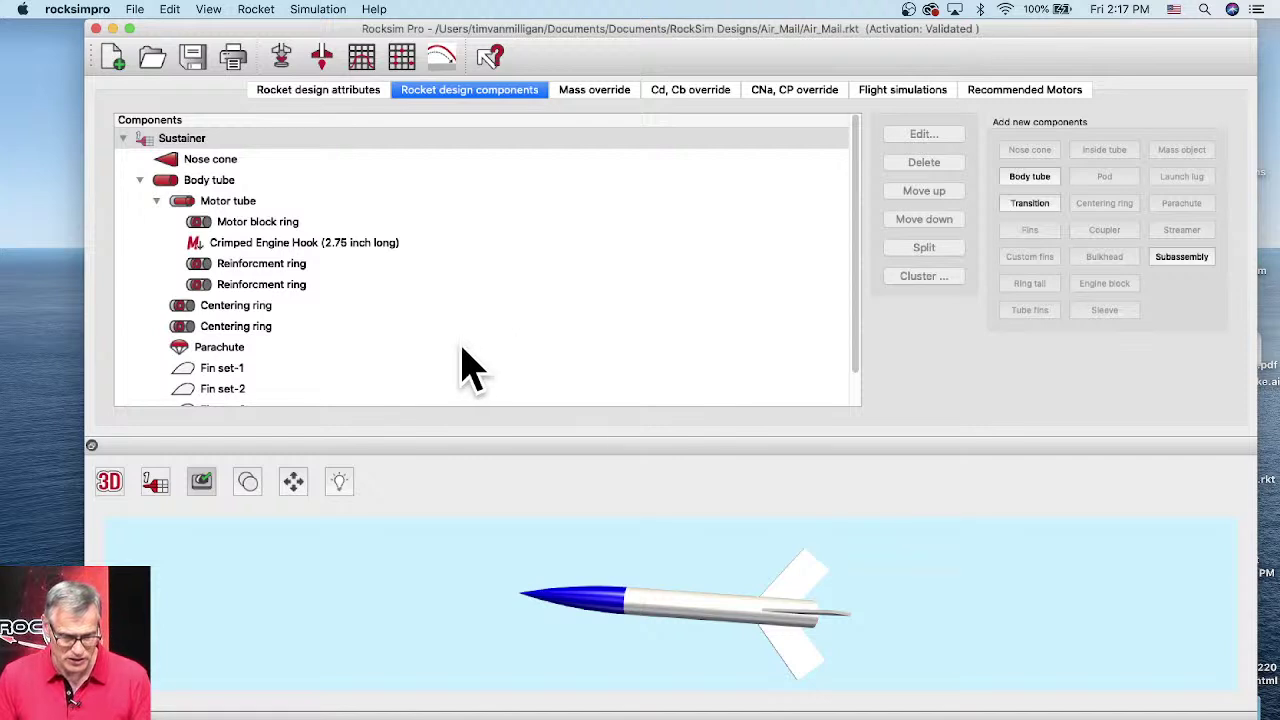
scroll(170, 230, "down", 2)
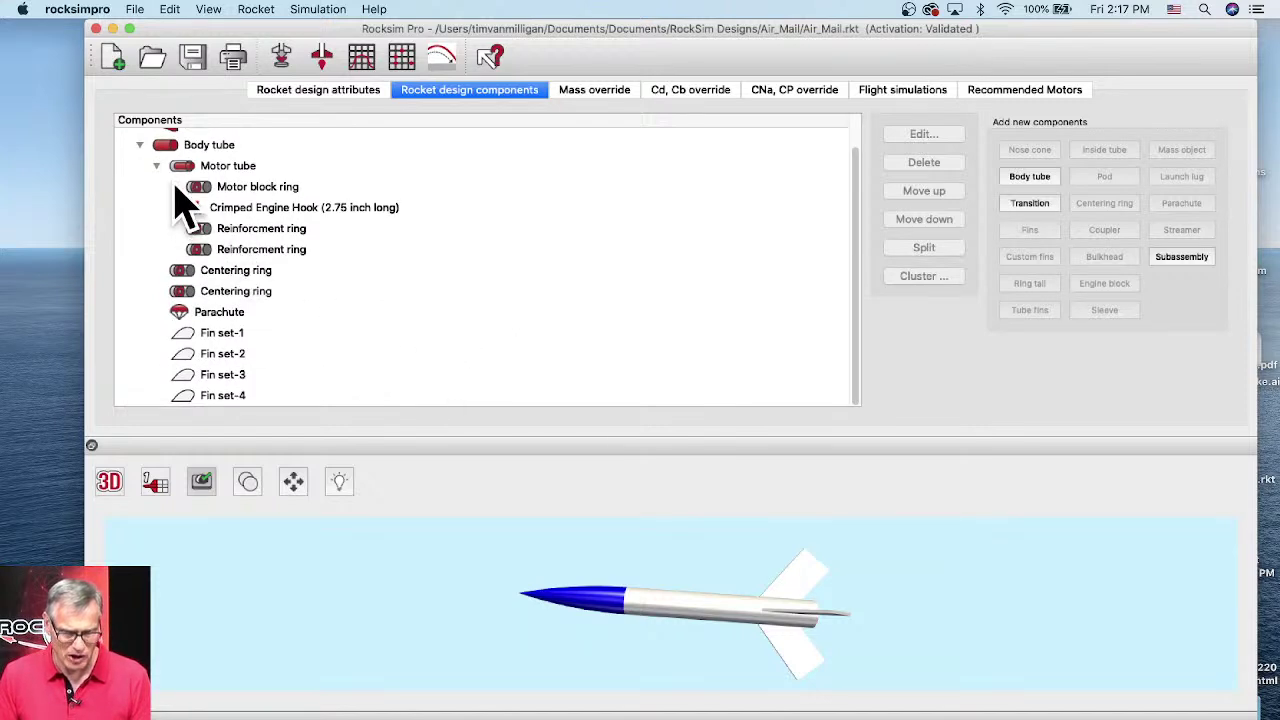
double_click(690, 625)
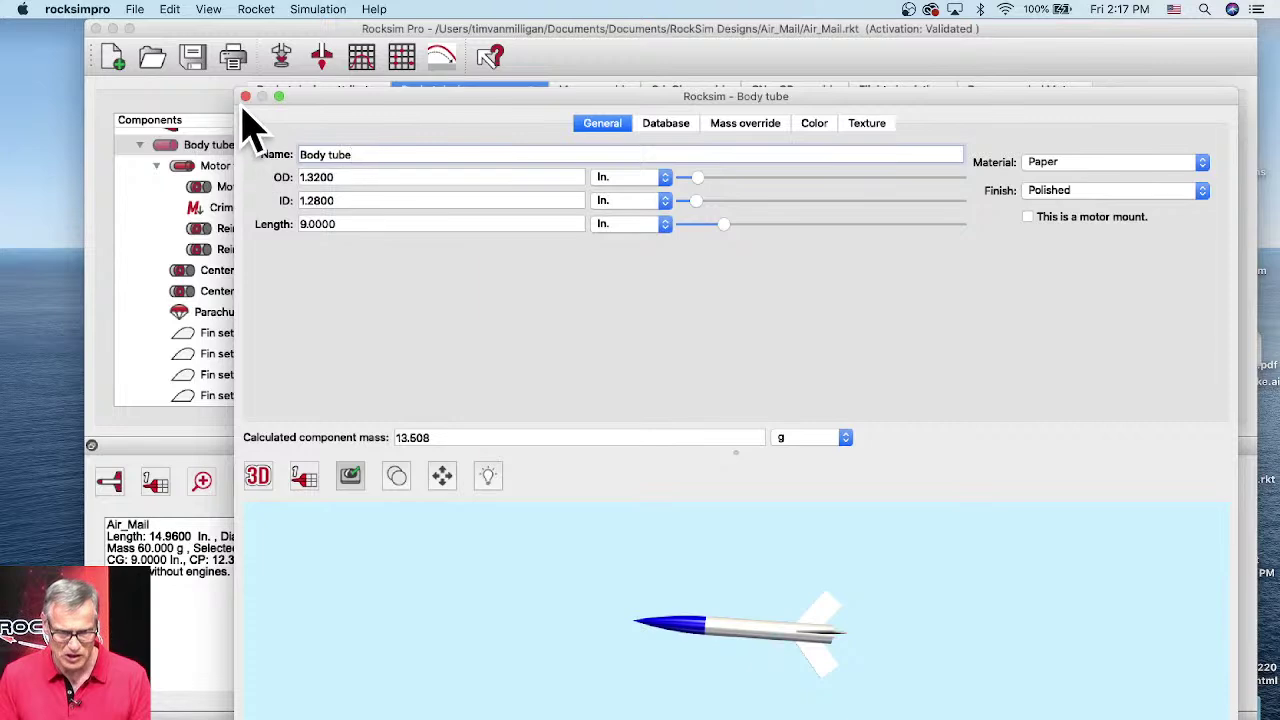
left_click(245, 96)
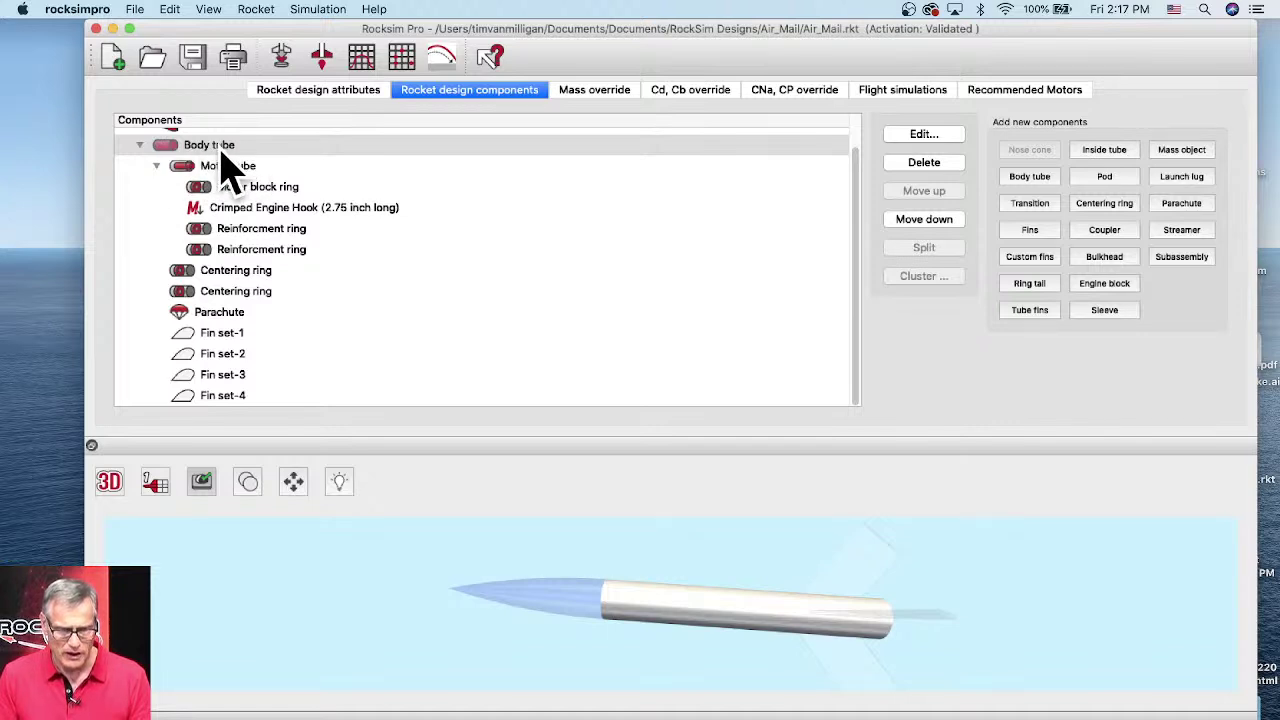
- Add an external pod to the body tube, located 3.75 in. from the front of the owning part, using the 2D side view
left_click(222, 147)
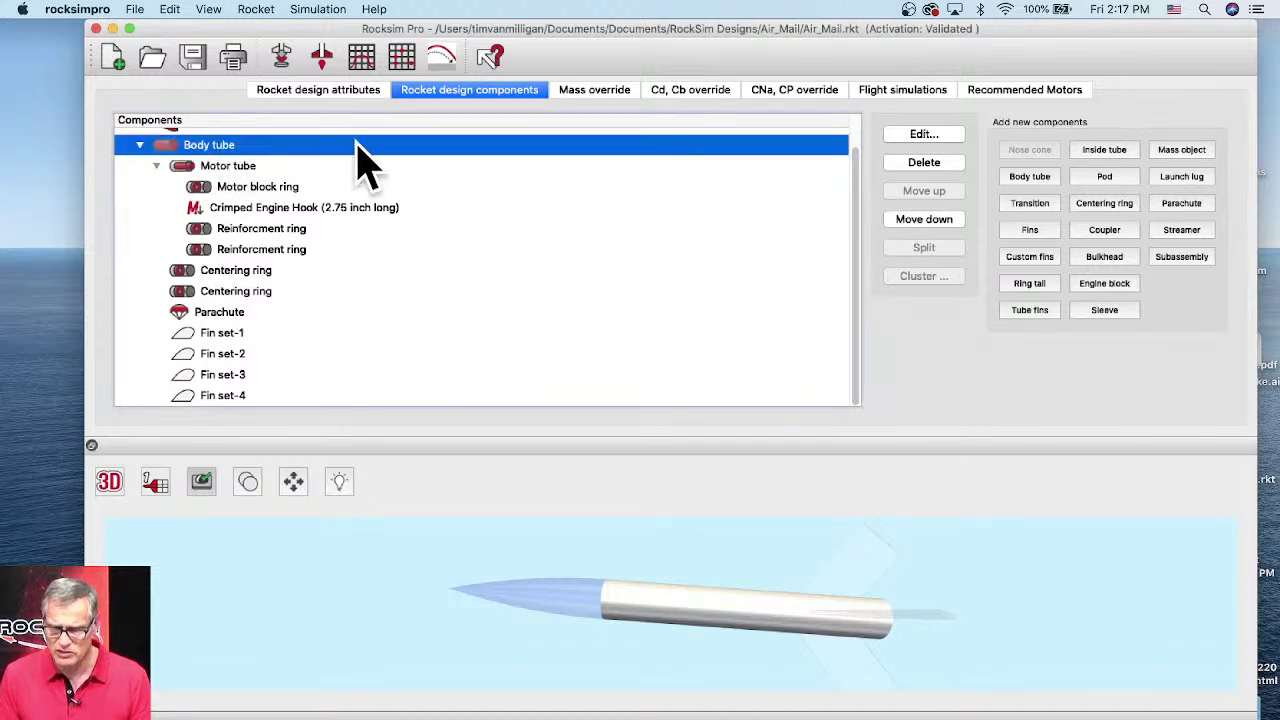
left_click(1118, 181)
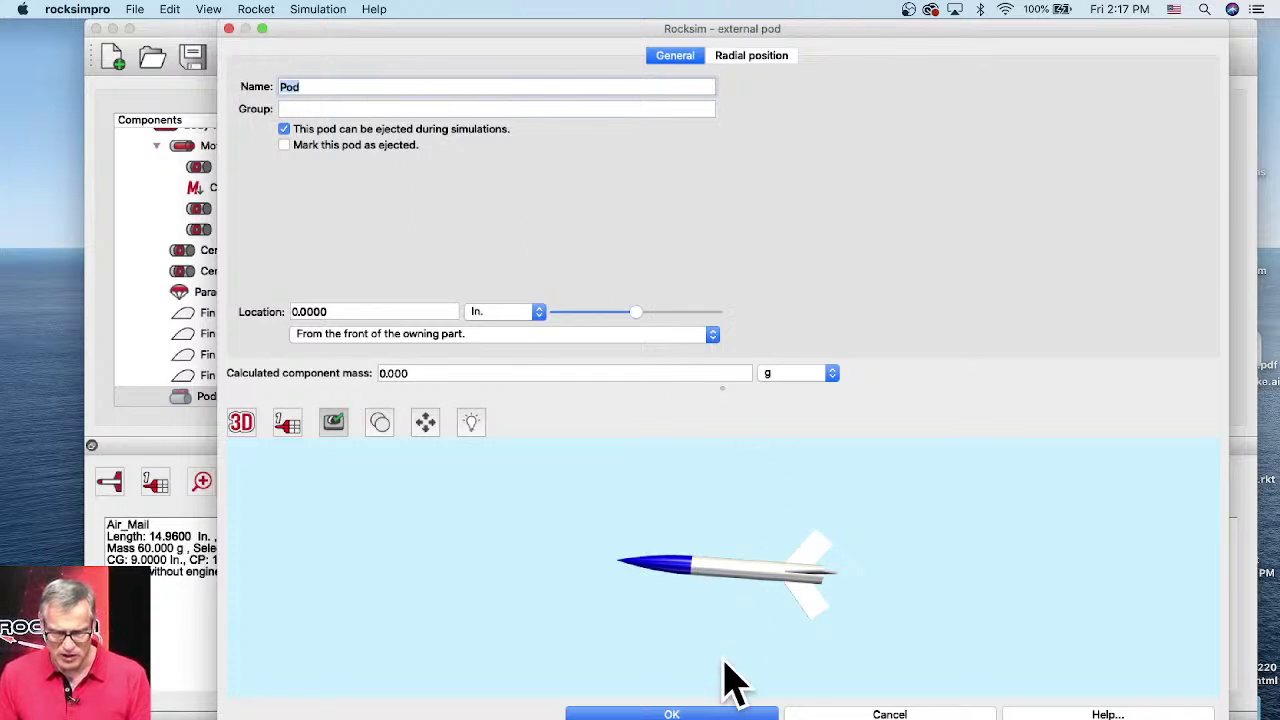
left_click(247, 420)
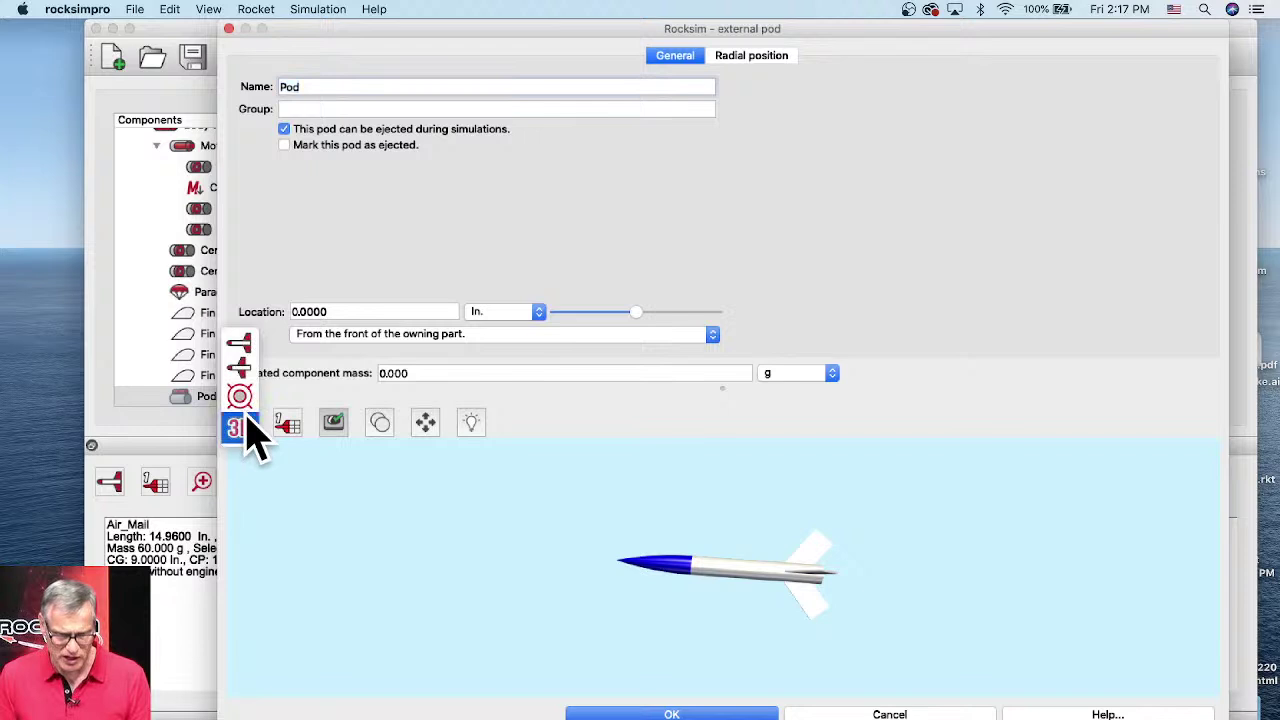
left_click(242, 345)
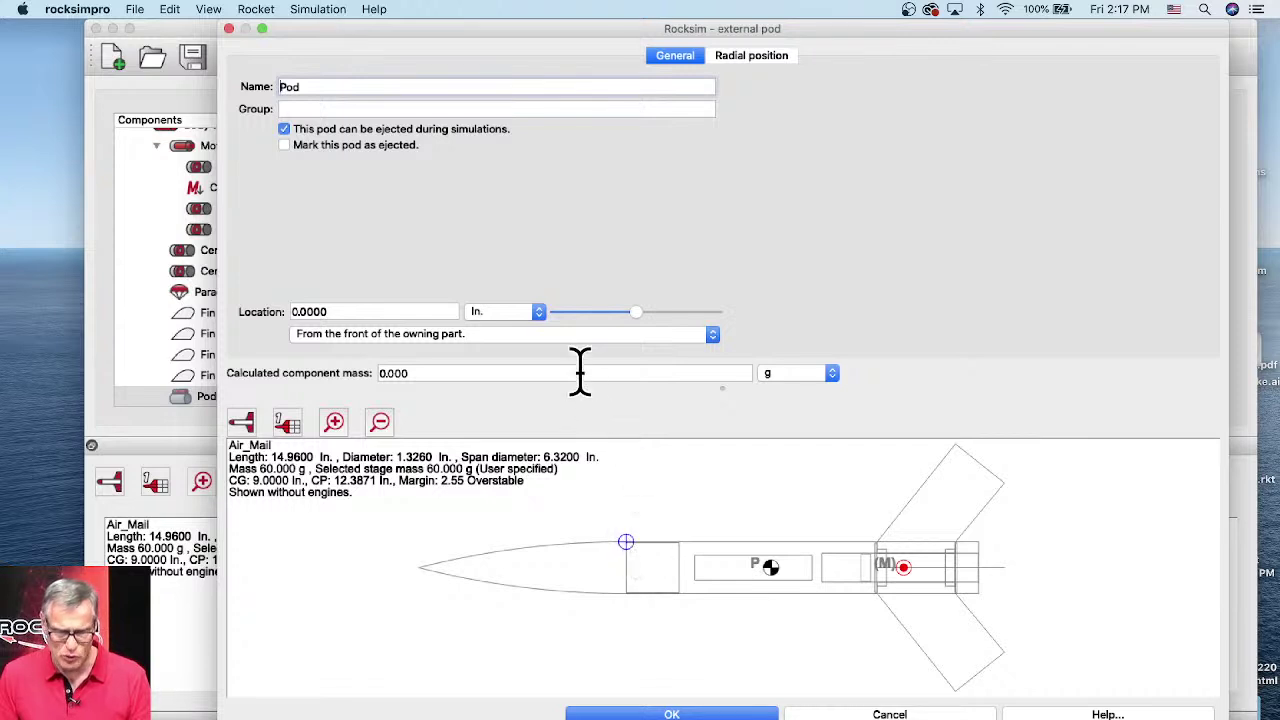
mouse_move(637, 315)
left_mouse_down()
mouse_move(684, 315)
mouse_move(669, 313)
left_mouse_up()
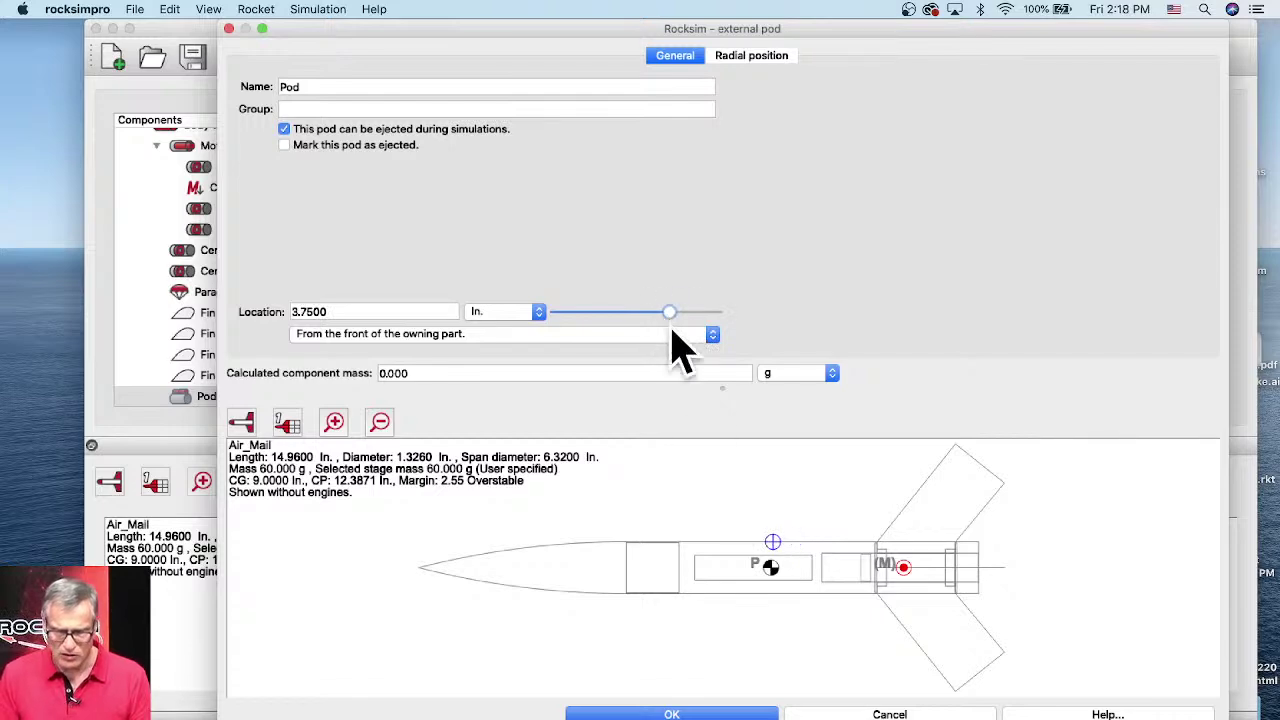
left_click(722, 714)
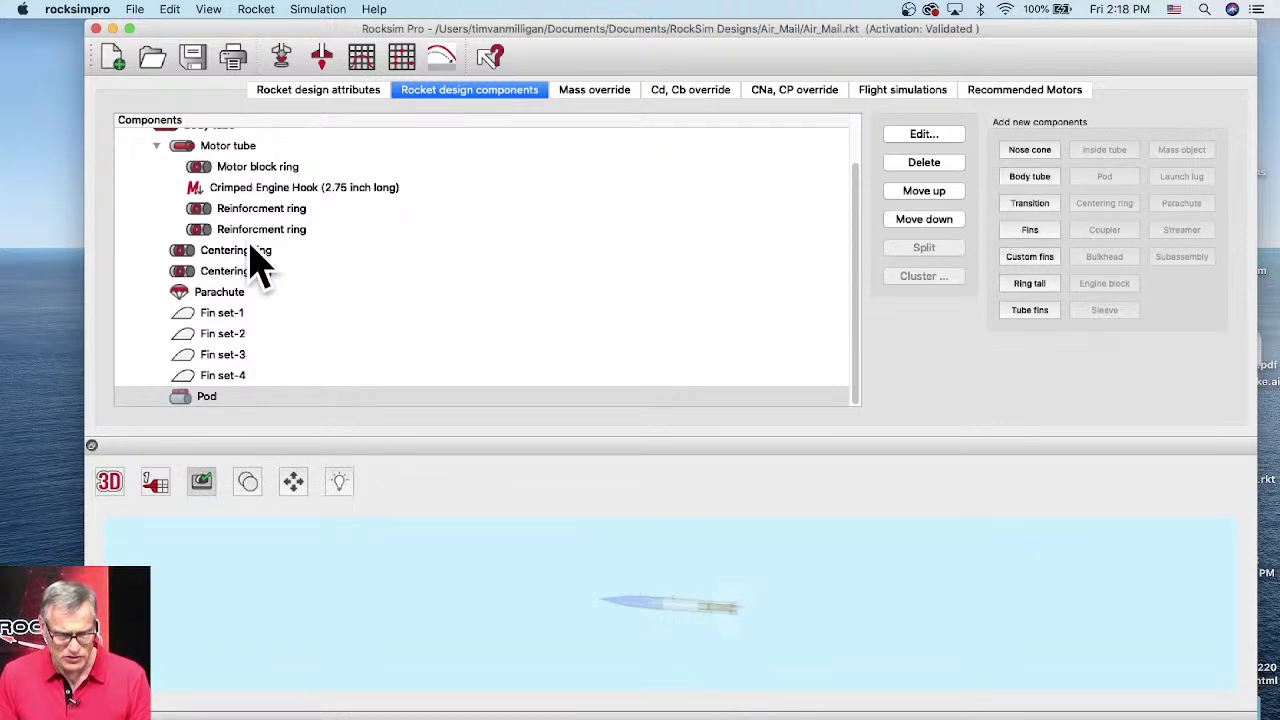
- Add a nose cone to the pod from the component database, using Apogee part 19998 (PNC-24D)
scroll(225, 183, "up", 3)
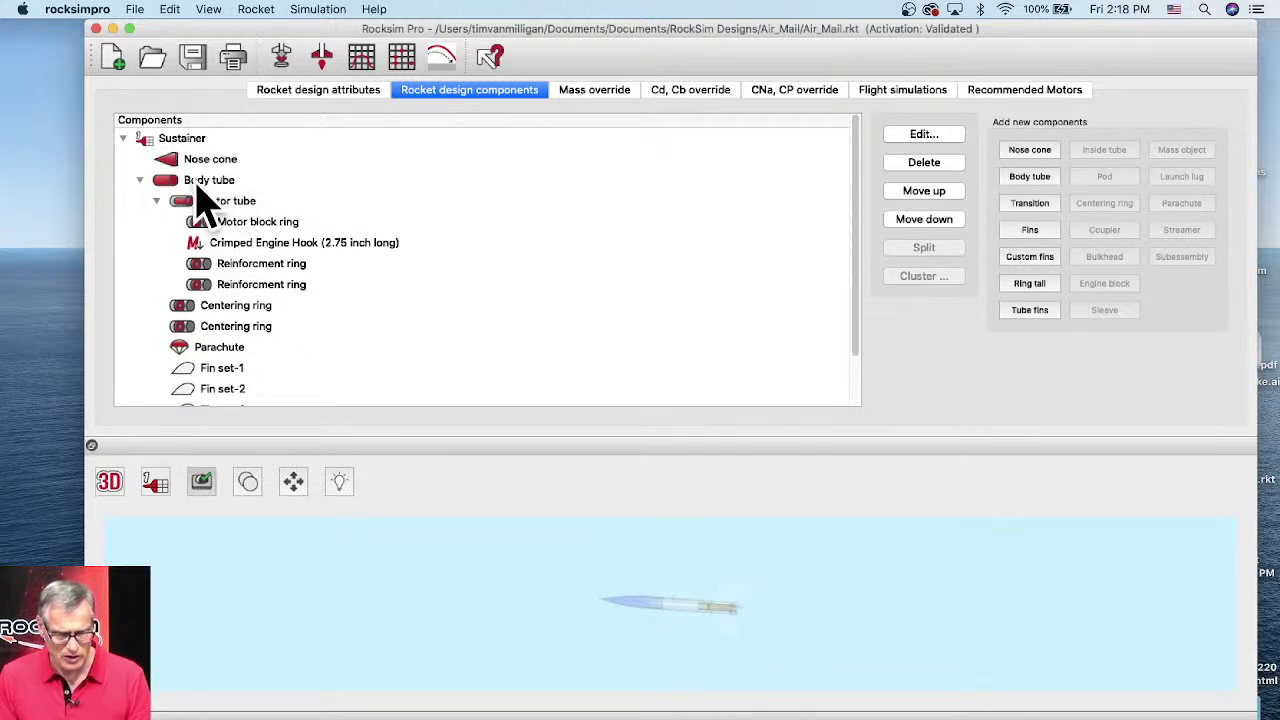
scroll(205, 330, "down", 2)
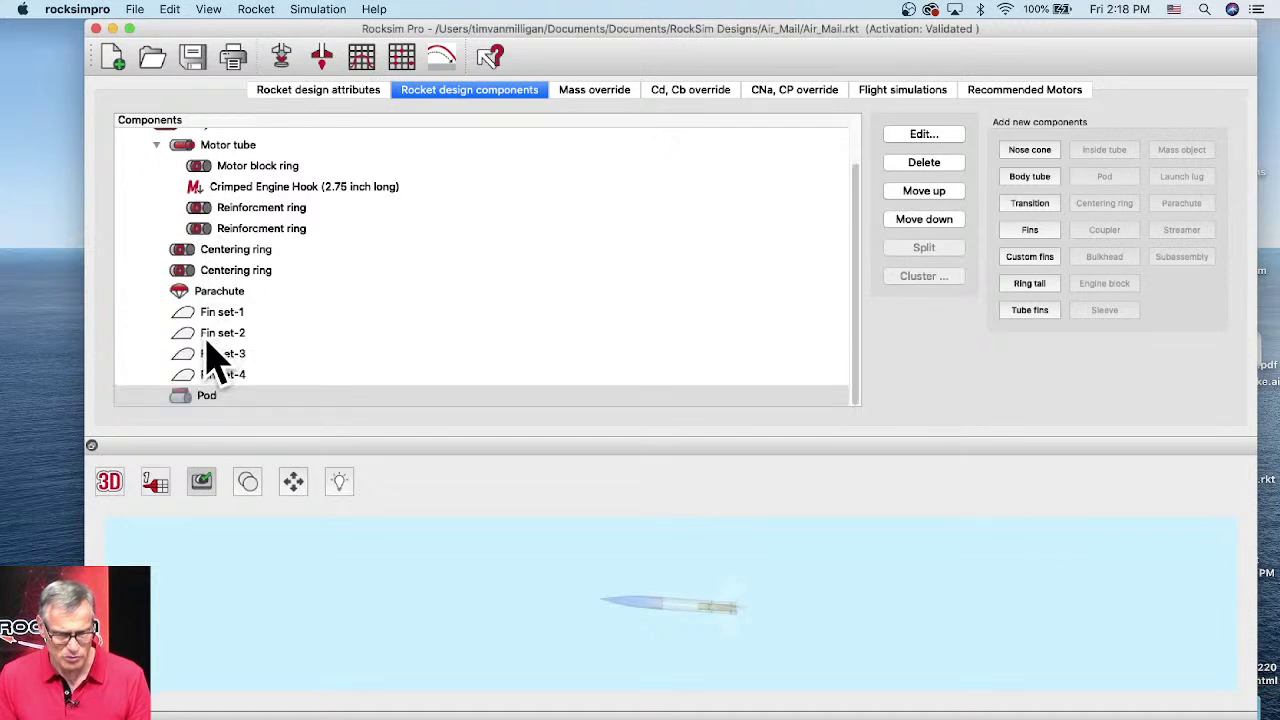
left_click(194, 398)
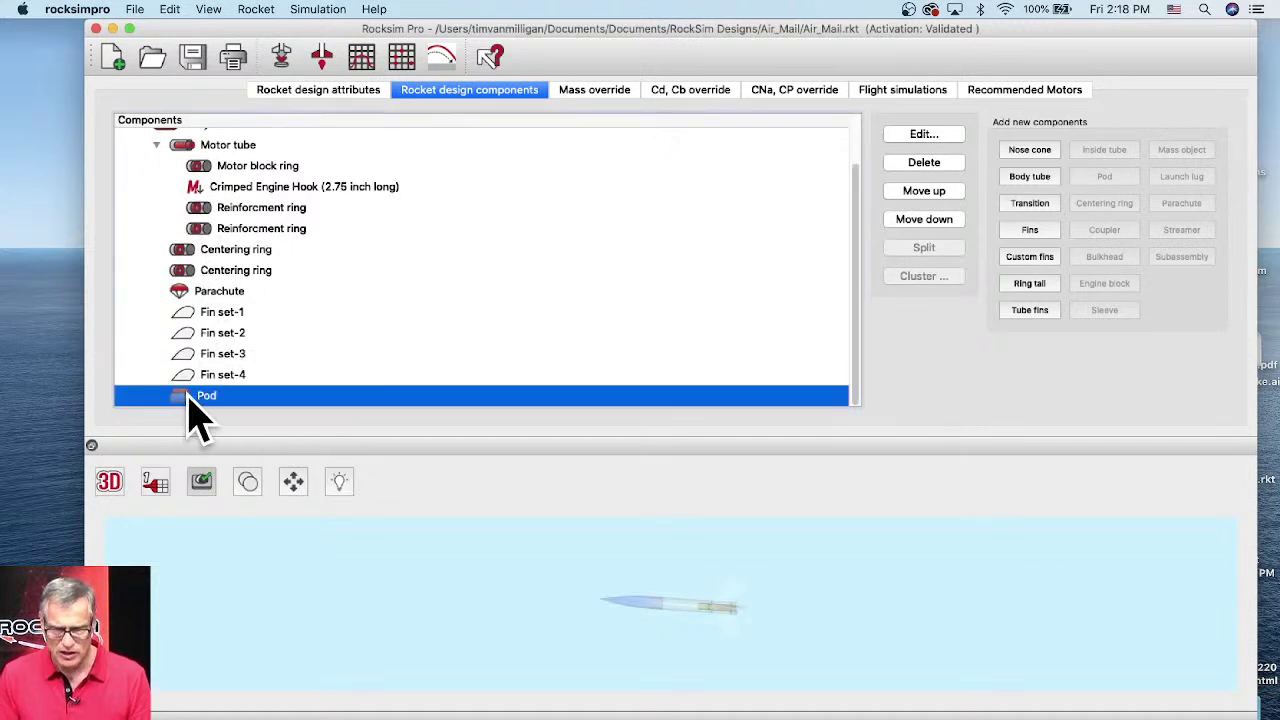
left_click(1027, 152)
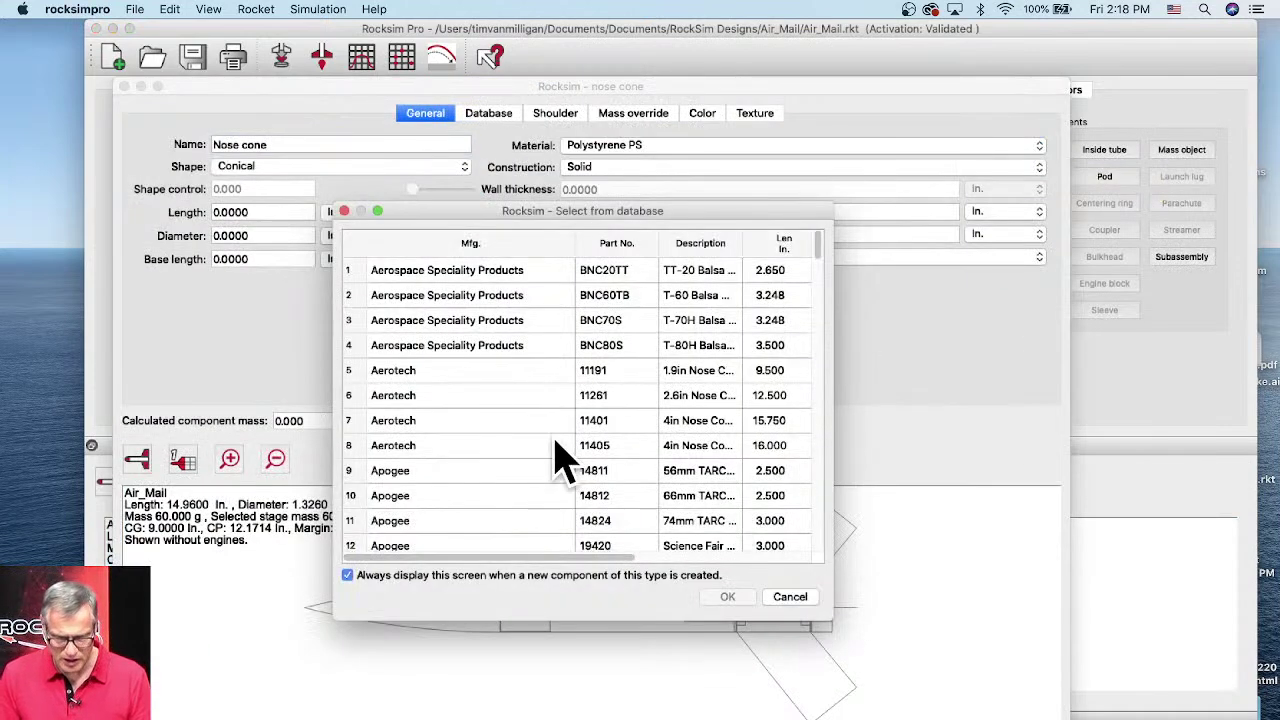
left_click_drag(406, 210, 644, 86)
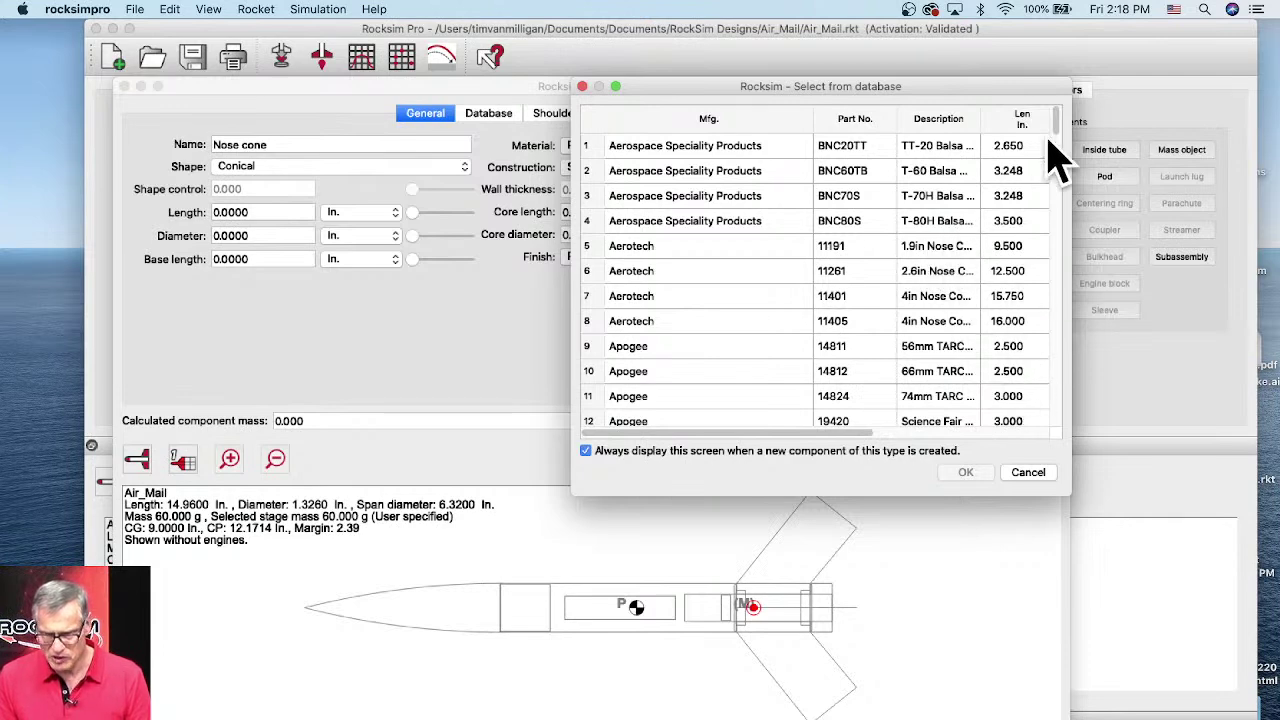
scroll(1056, 135, "down", 1)
scroll(1057, 130, "down", 6)
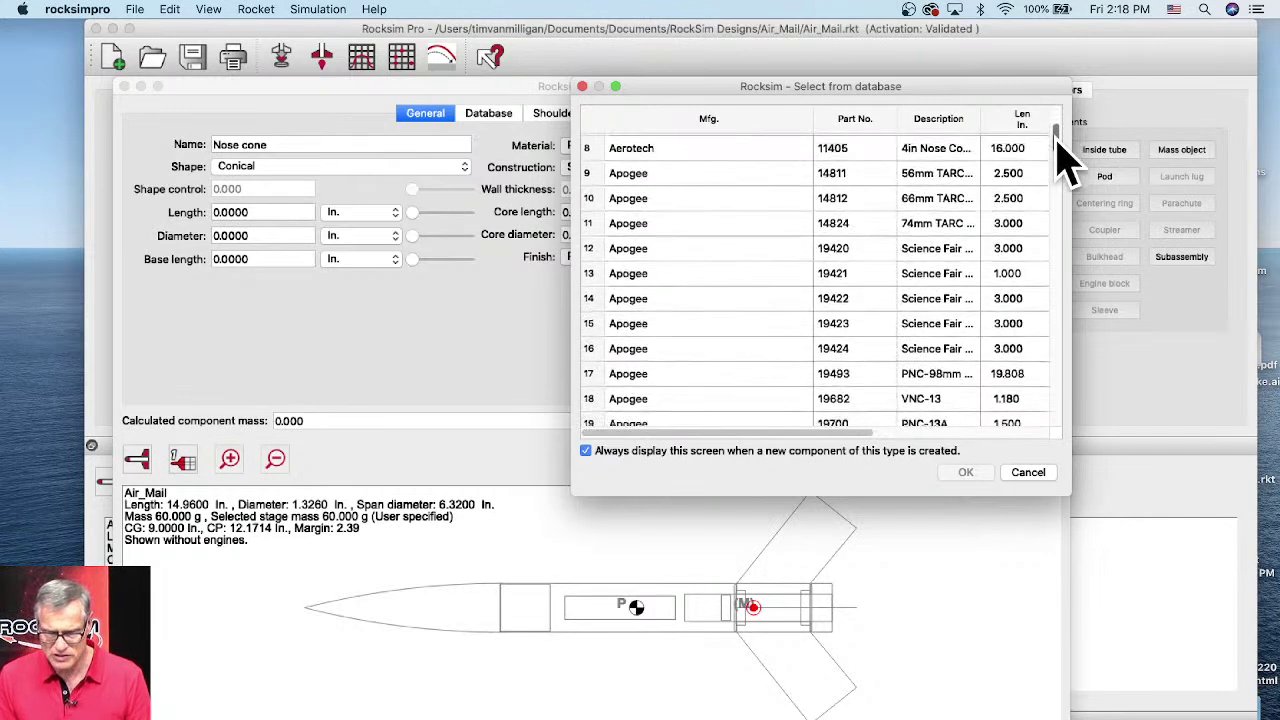
left_click_drag(1057, 140, 1059, 166)
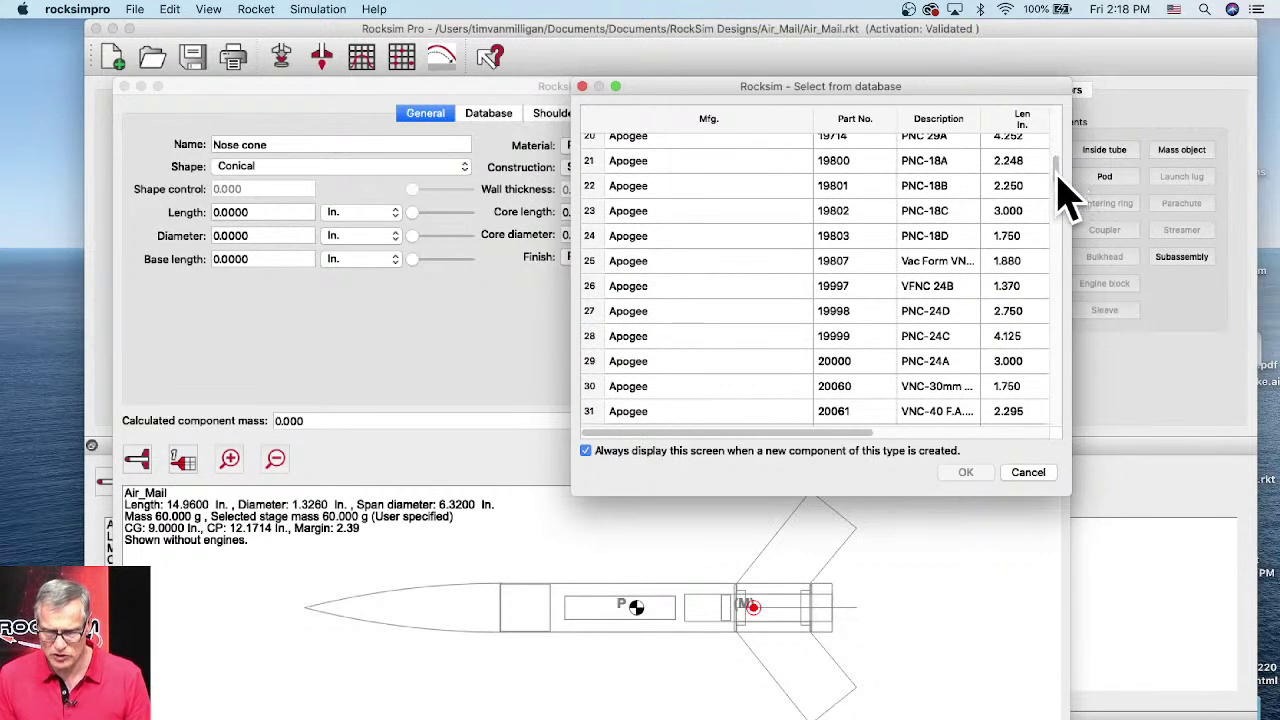
left_click(928, 318)
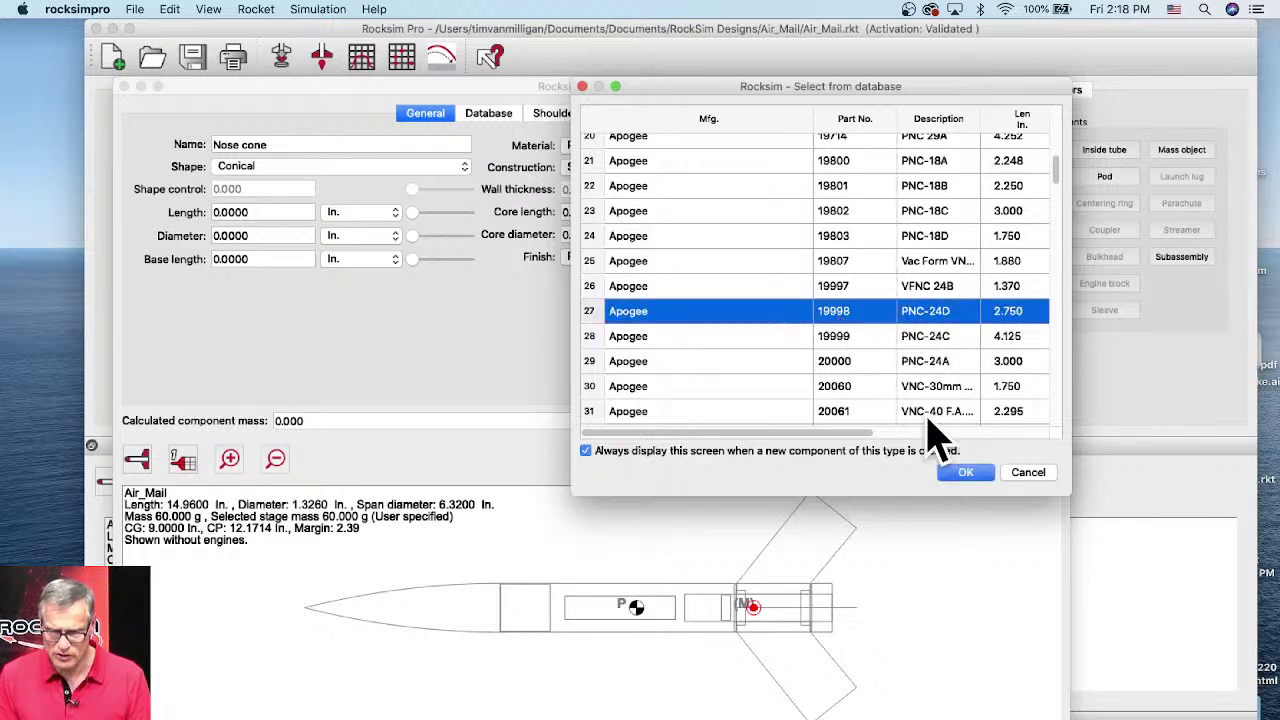
left_click(962, 476)
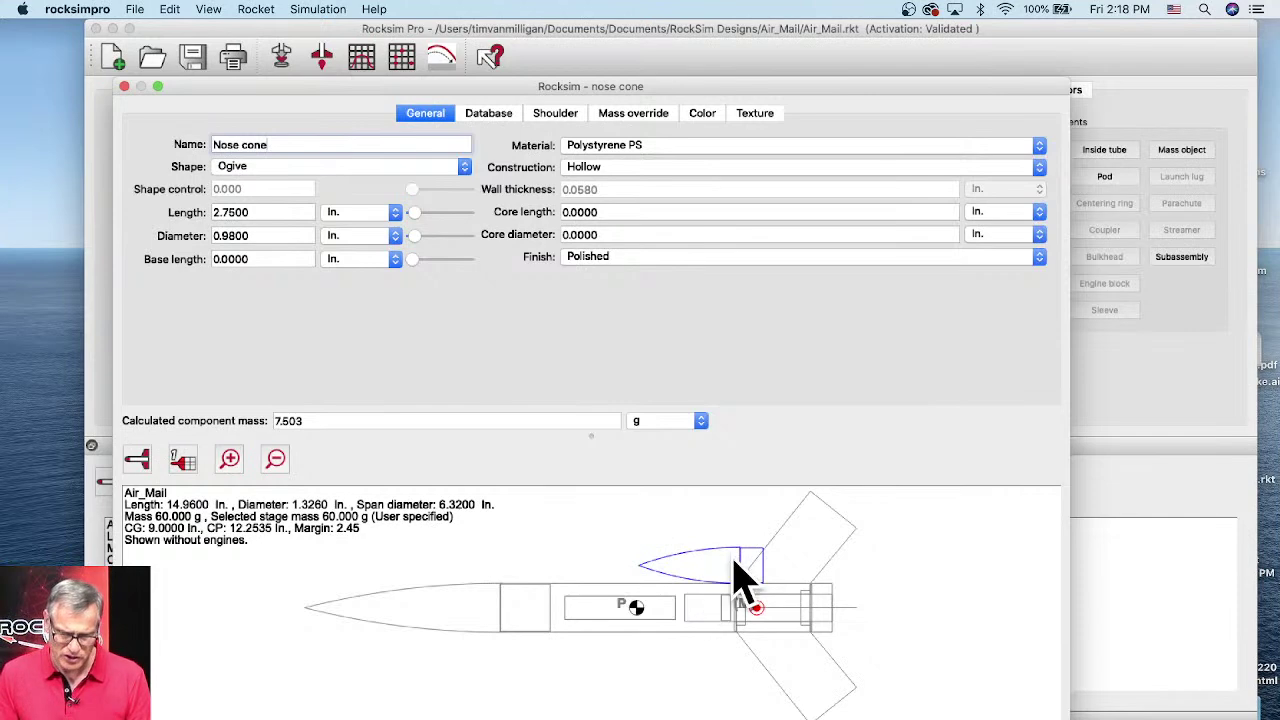
left_click(740, 568)
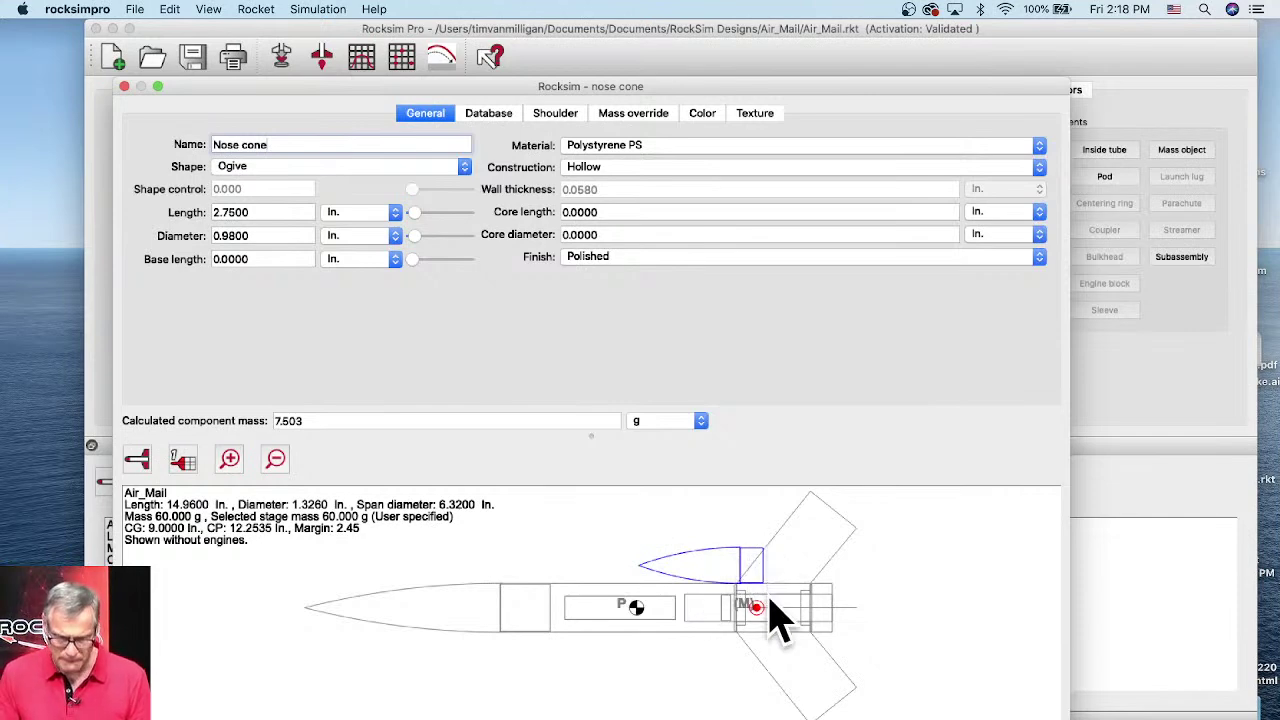
left_click_drag(574, 88, 571, 32)
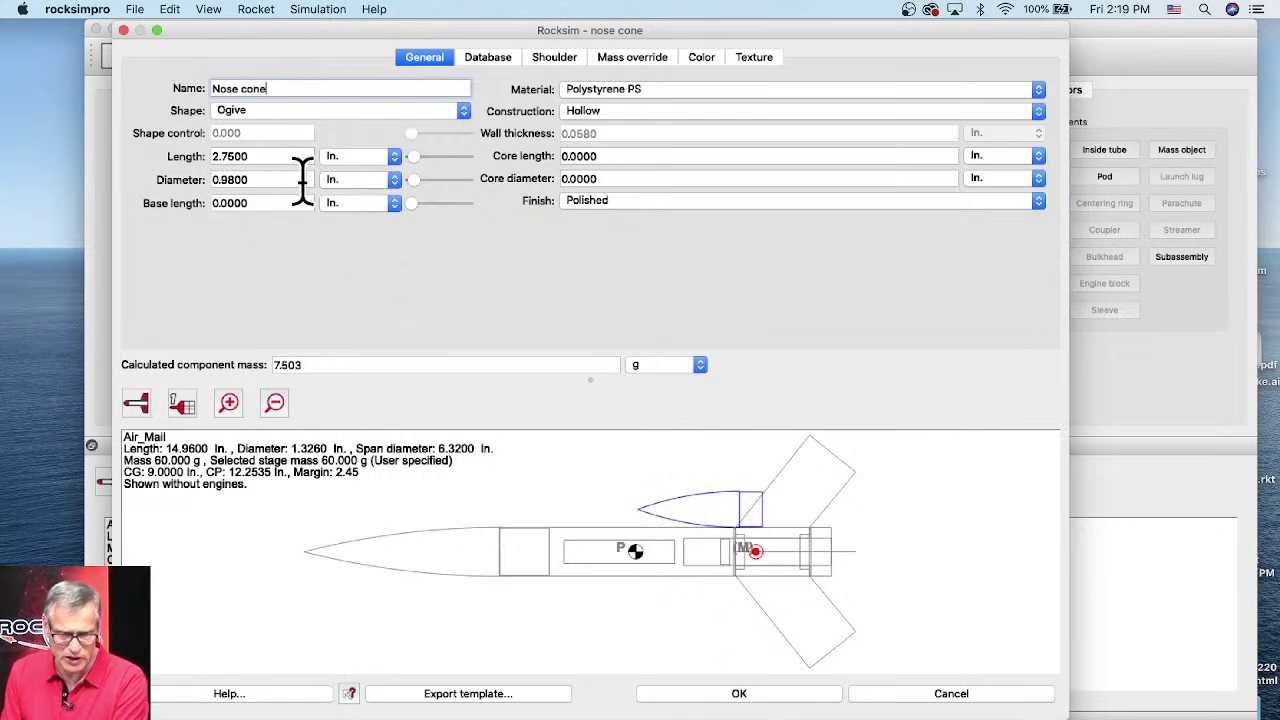
left_click(740, 694)
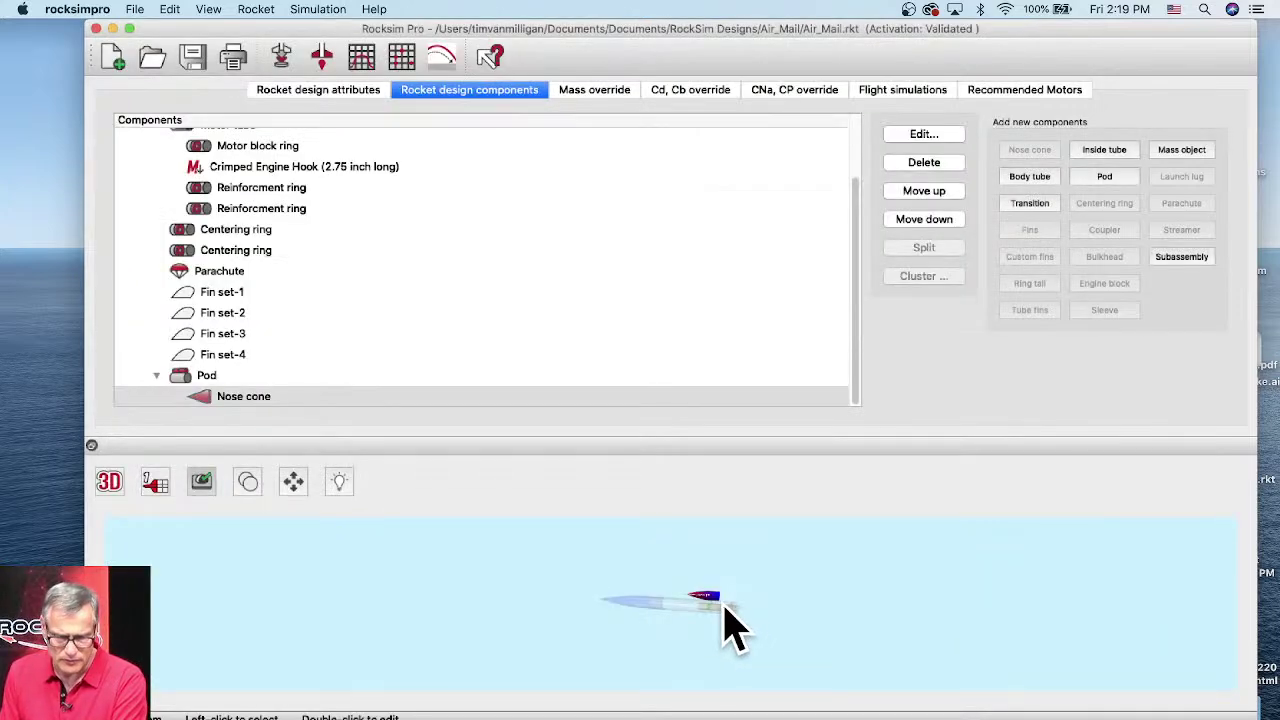
- Move the pod rearward to 5.625 in. from the front of the owning part
left_click_drag(730, 635, 786, 600)
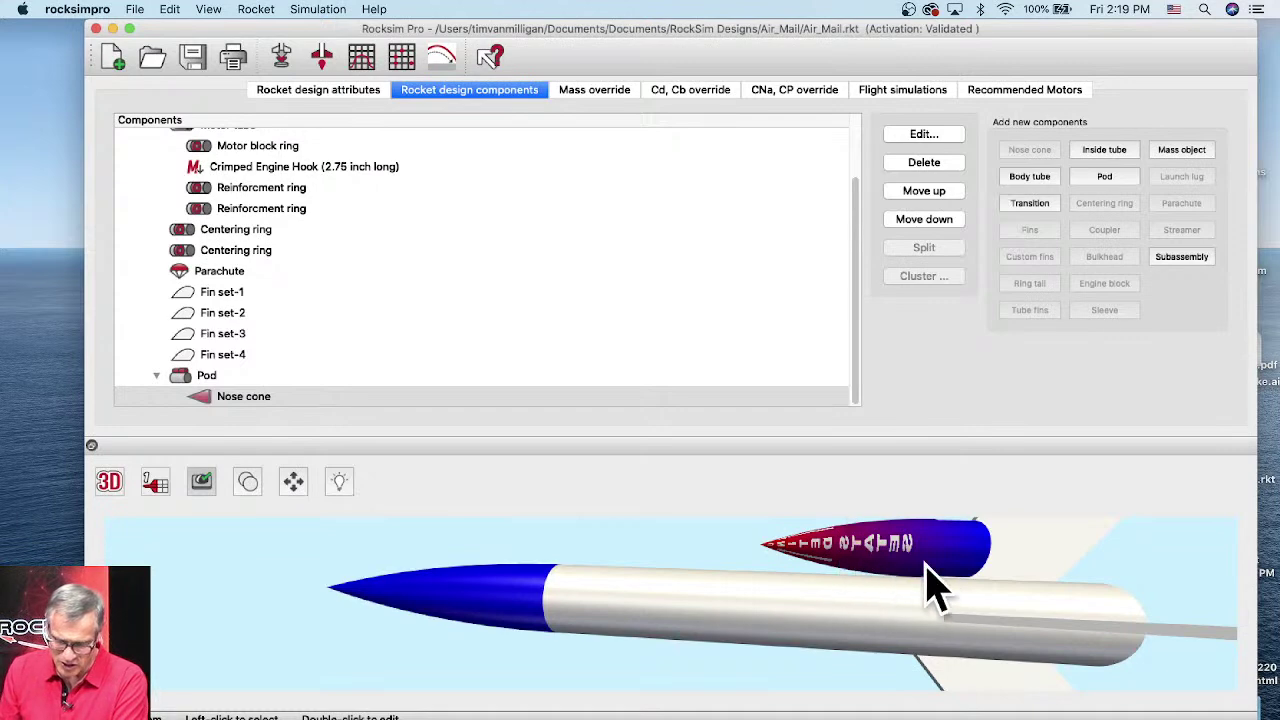
scroll(920, 583, "up", 3)
left_click_drag(1000, 610, 665, 612)
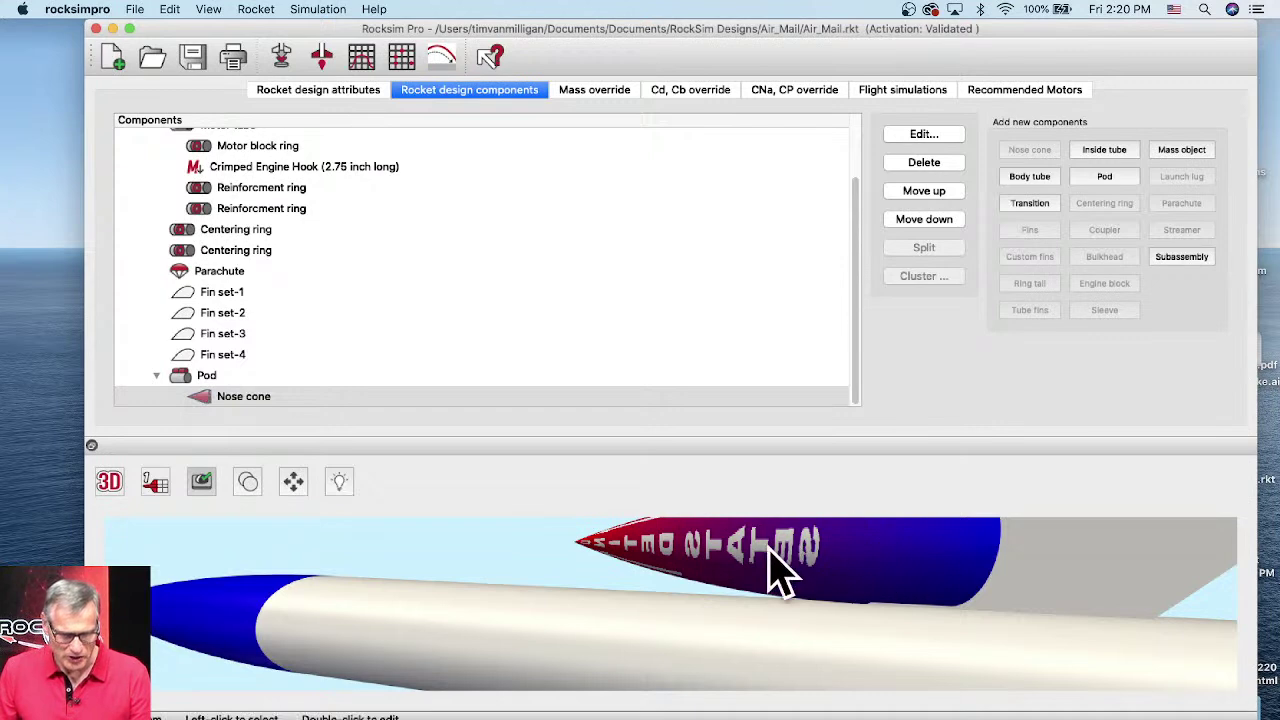
double_click(198, 377)
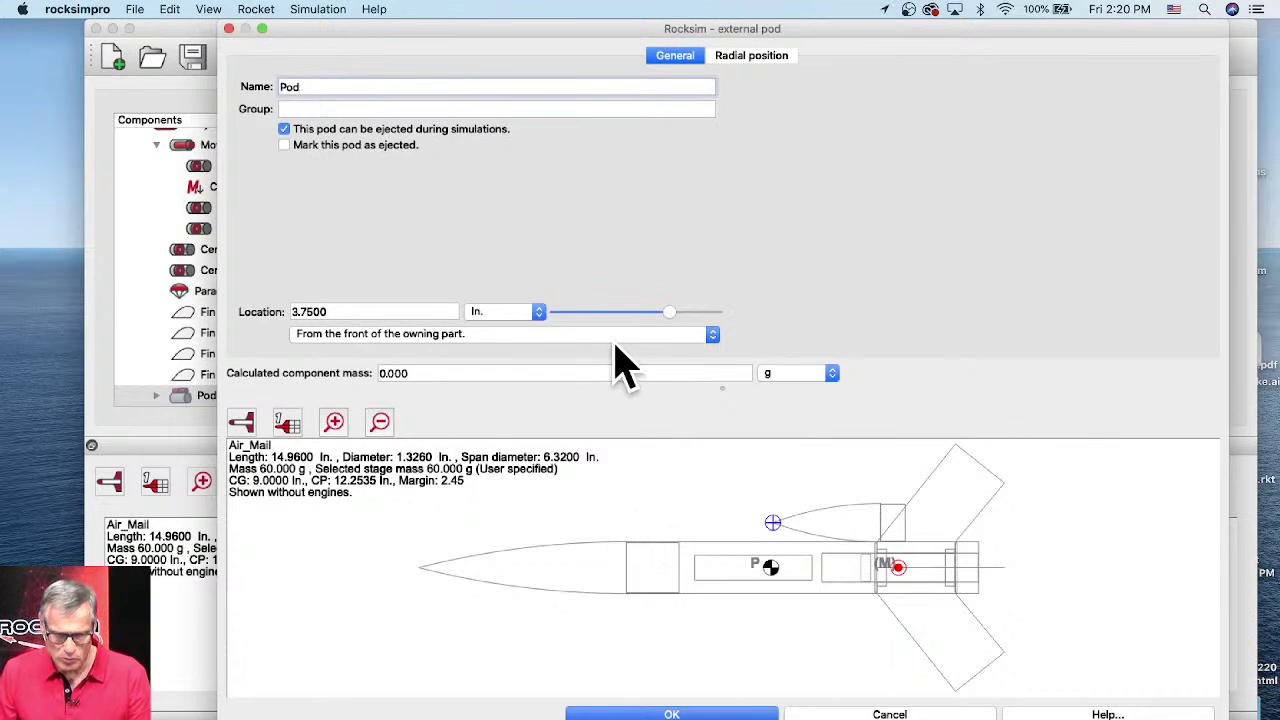
mouse_move(669, 316)
left_mouse_down()
mouse_move(600, 316)
mouse_move(625, 314)
left_mouse_up()
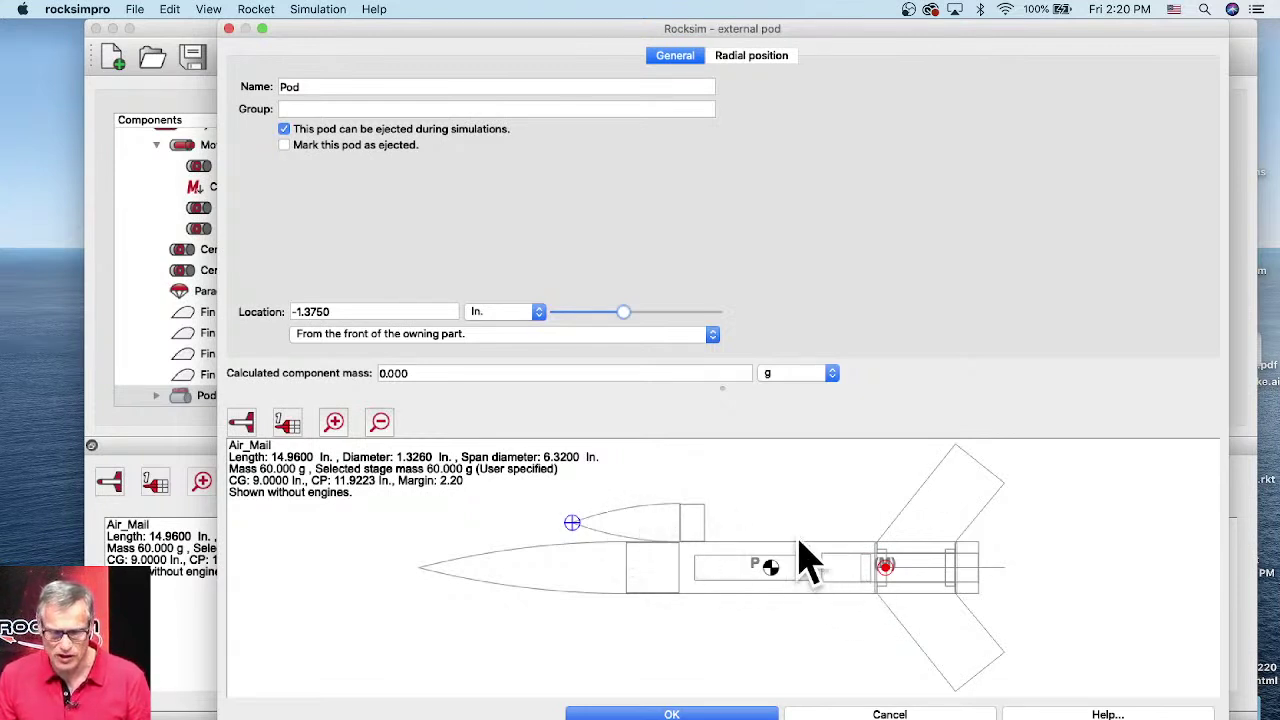
left_click_drag(626, 313, 686, 313)
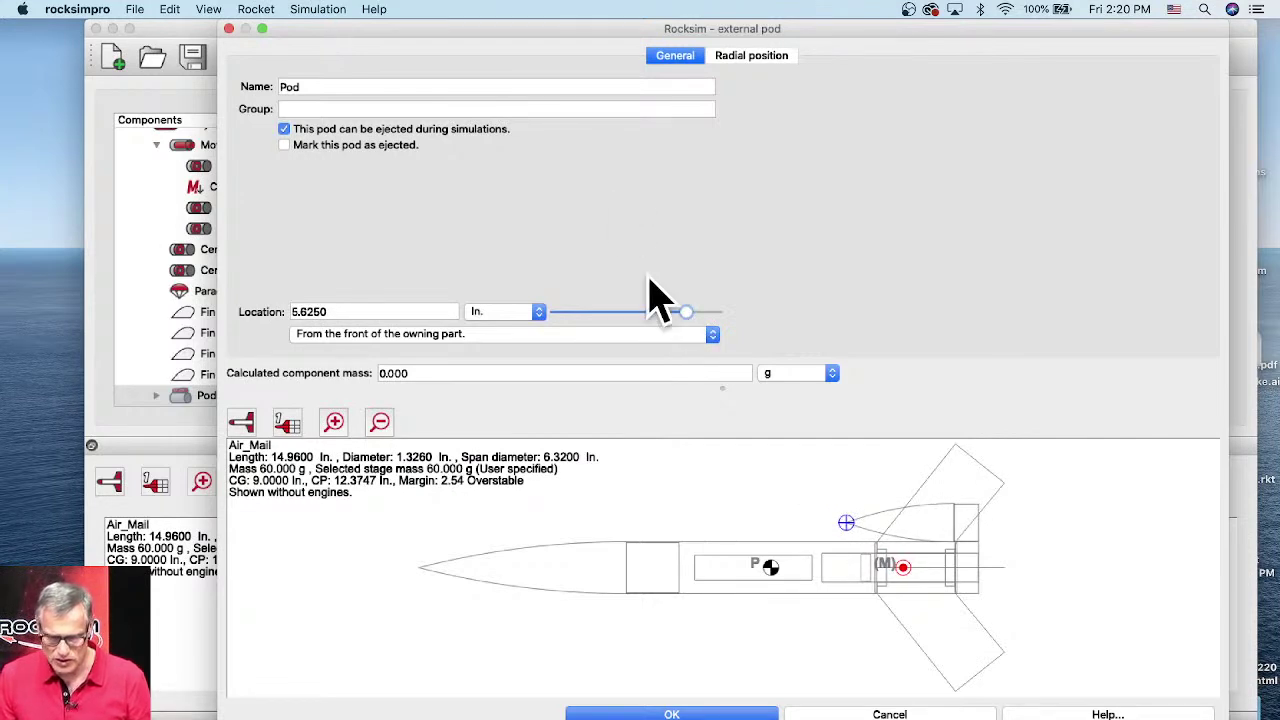
left_click(713, 714)
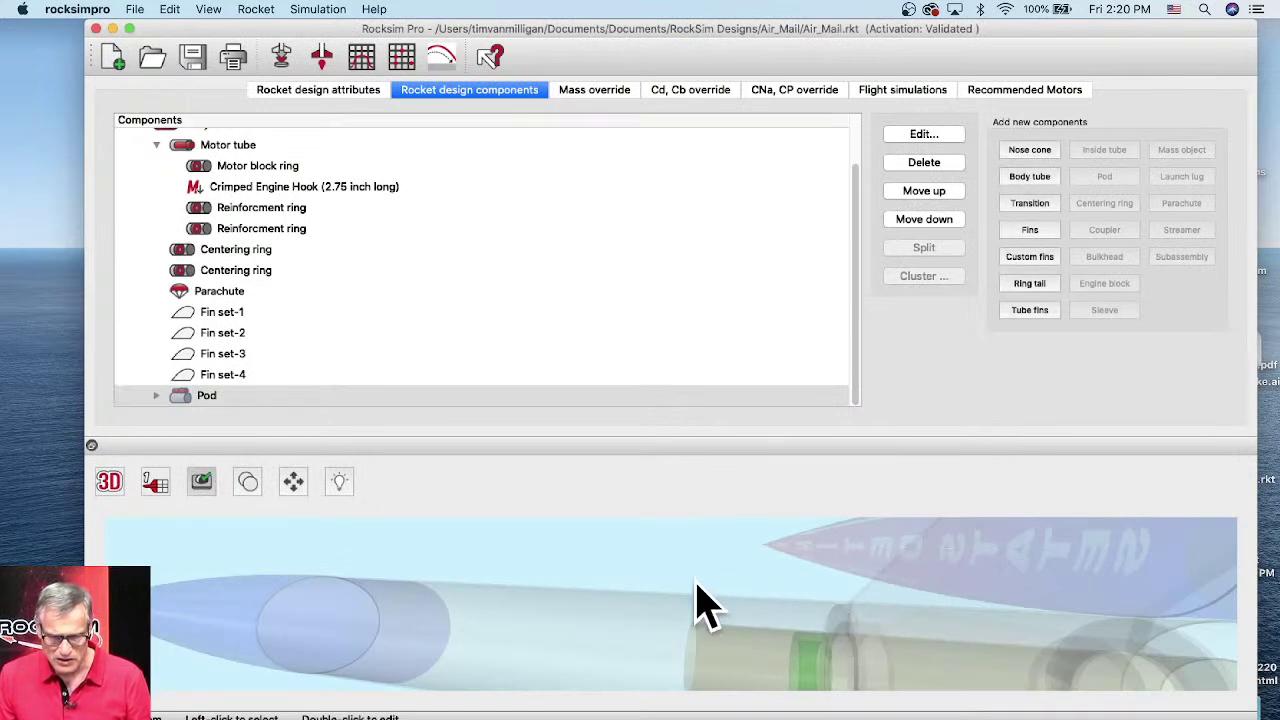
- Remove the texture image file sample-decal.jpg from the pod's nose cone
double_click(930, 560)
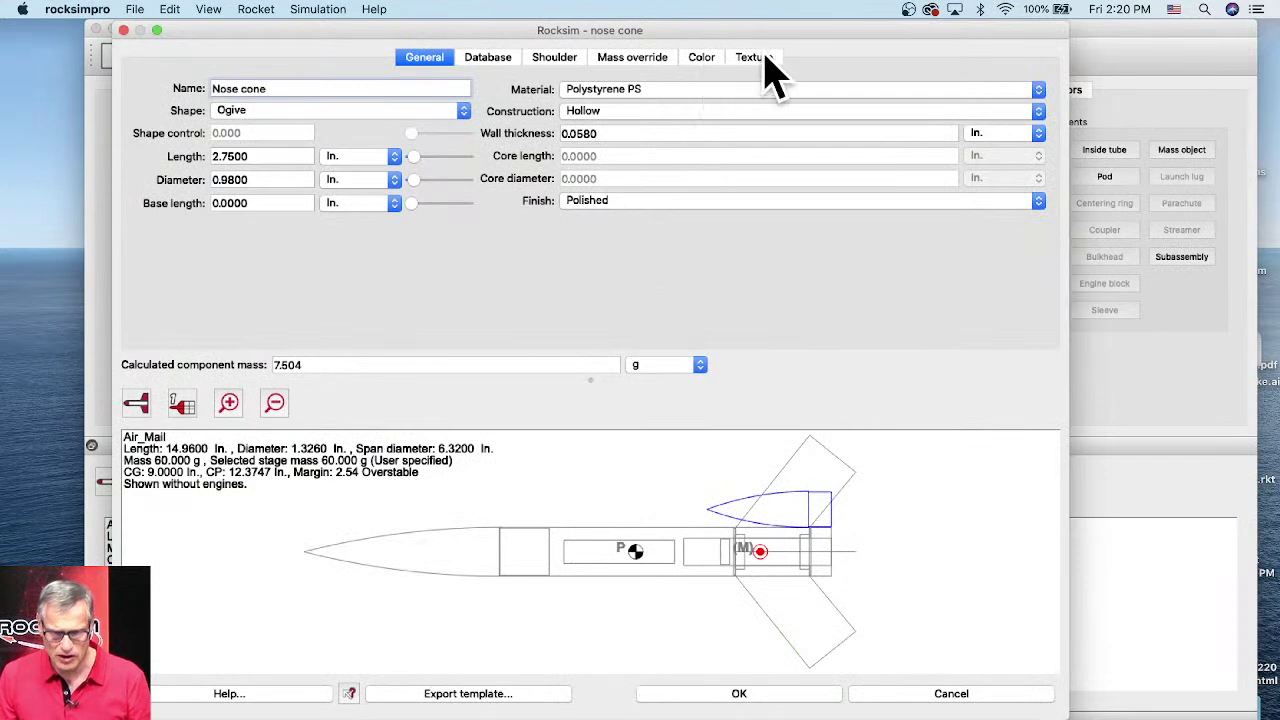
left_click(757, 60)
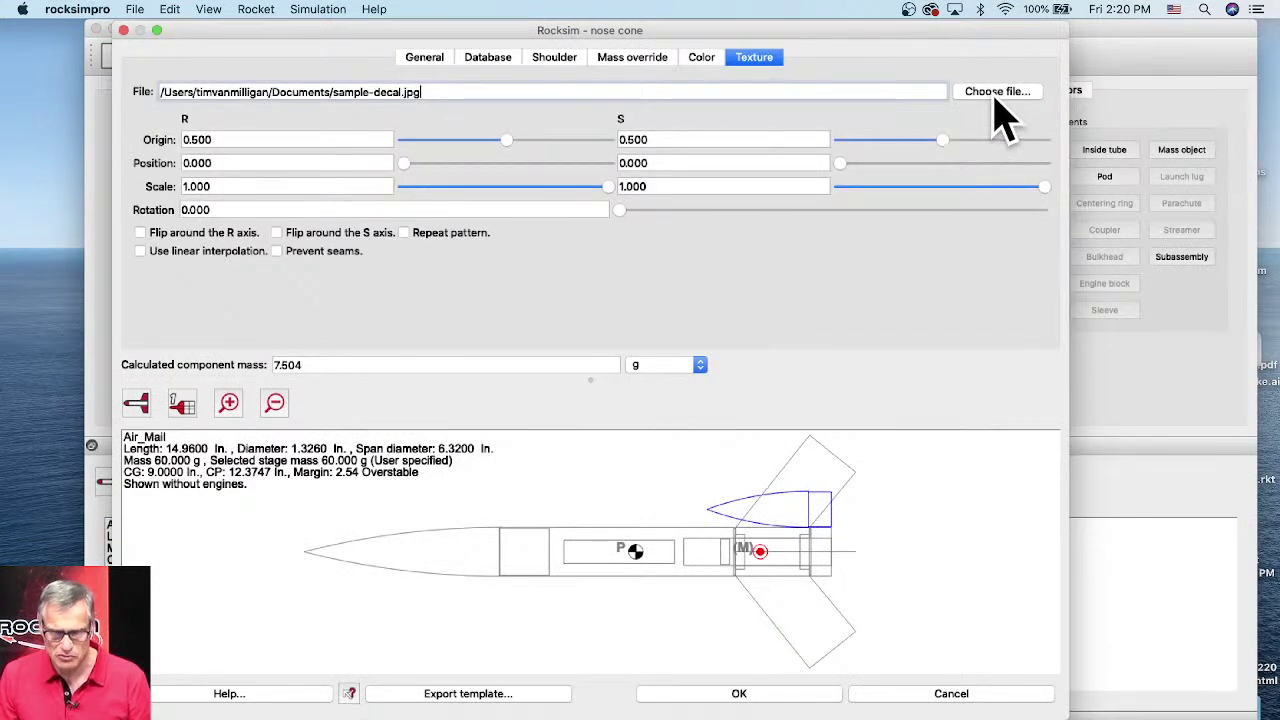
left_click_drag(430, 92, 122, 70)
key("BackSpace")
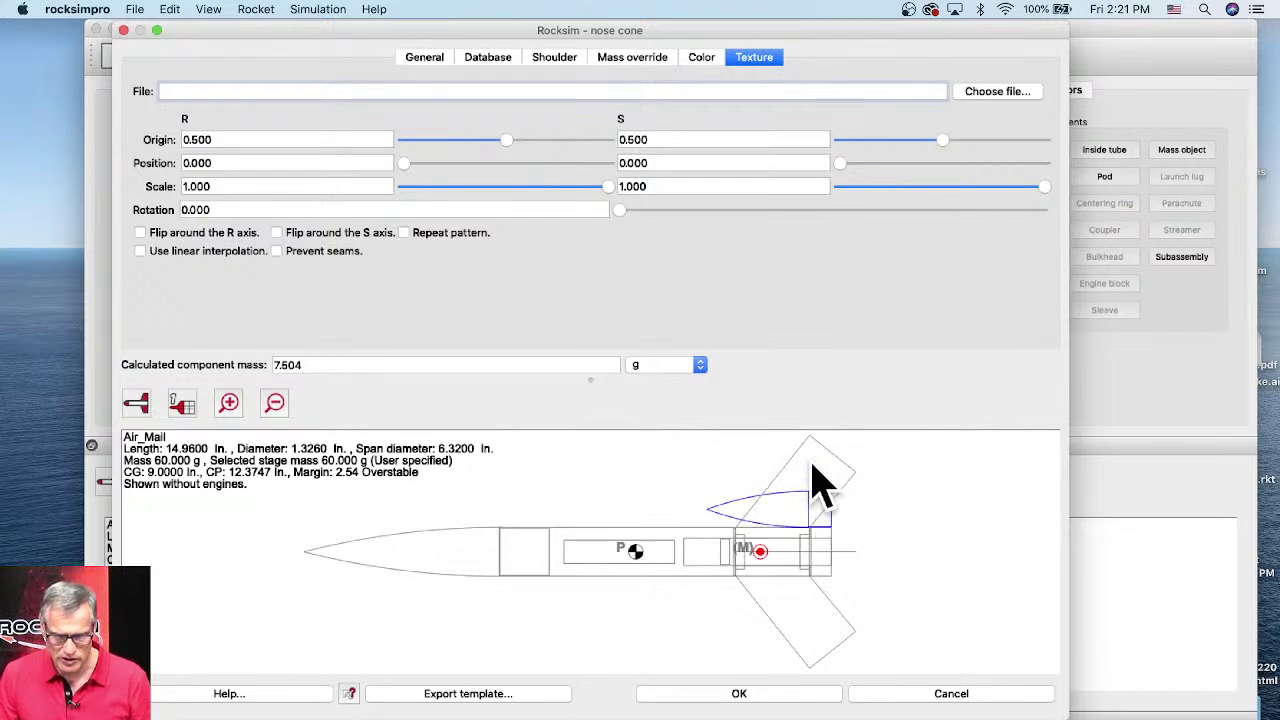
- Set the shoulder length and shoulder diameter of the pod's nose cone to 0
left_click(553, 62)
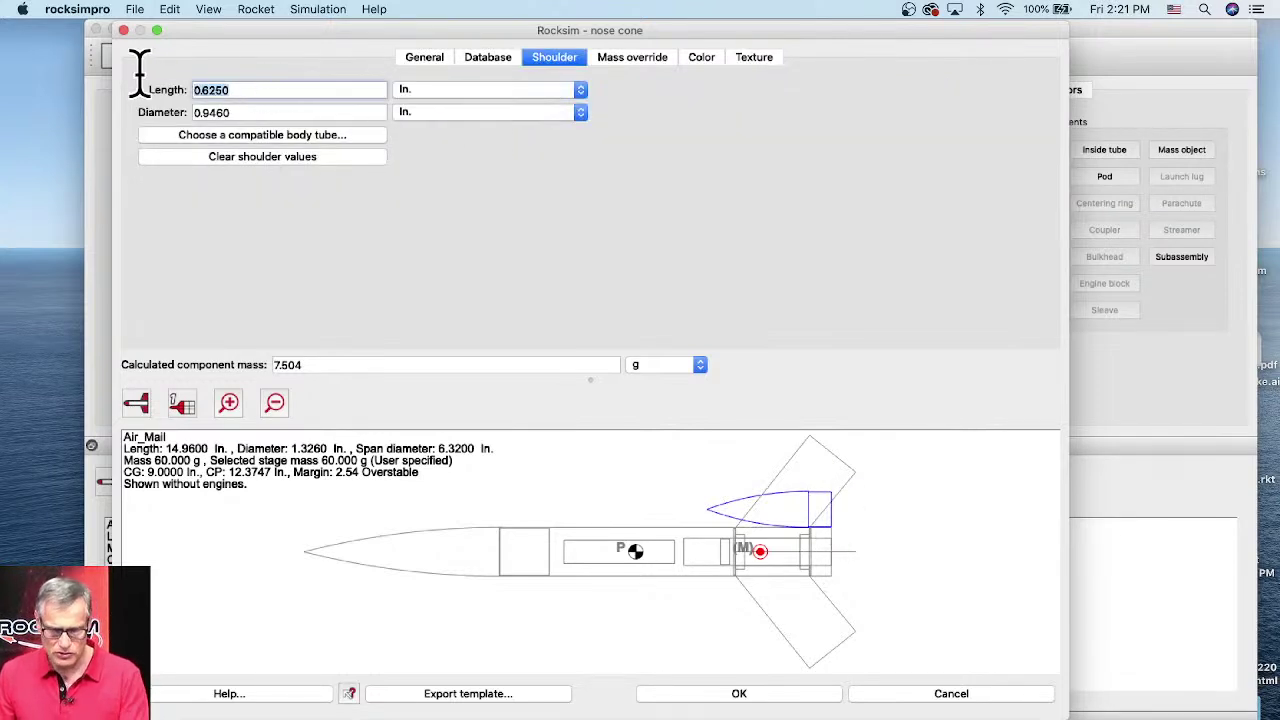
type("0")
key("Tab")
type("0")
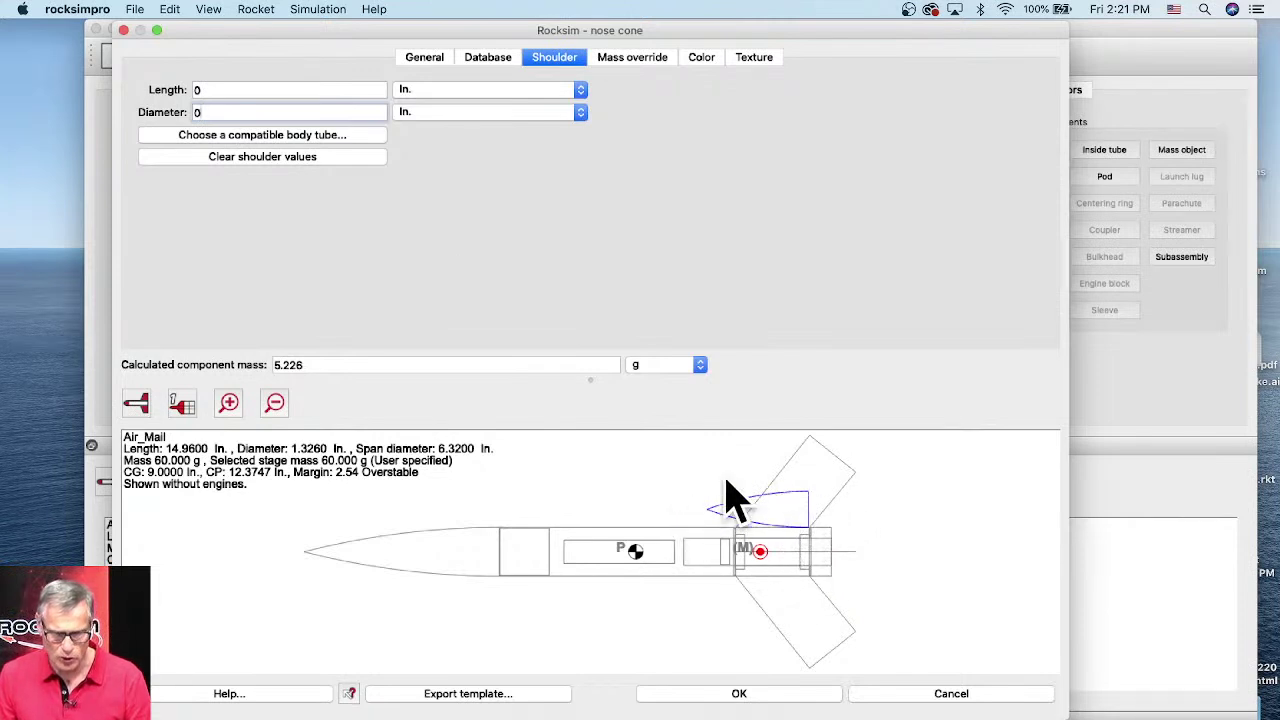
- Try the Conical shape on the pod's nose cone, then restore Ogive to compare the center of pressure
left_click(441, 57)
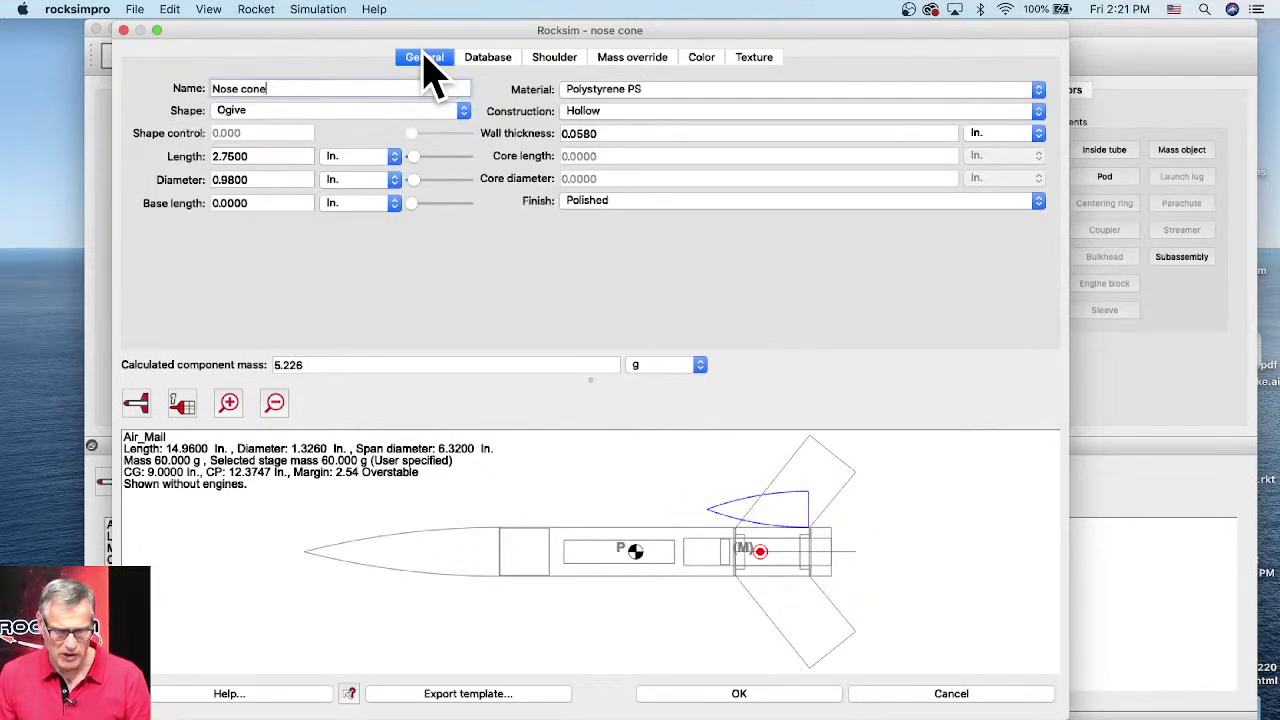
left_click(352, 111)
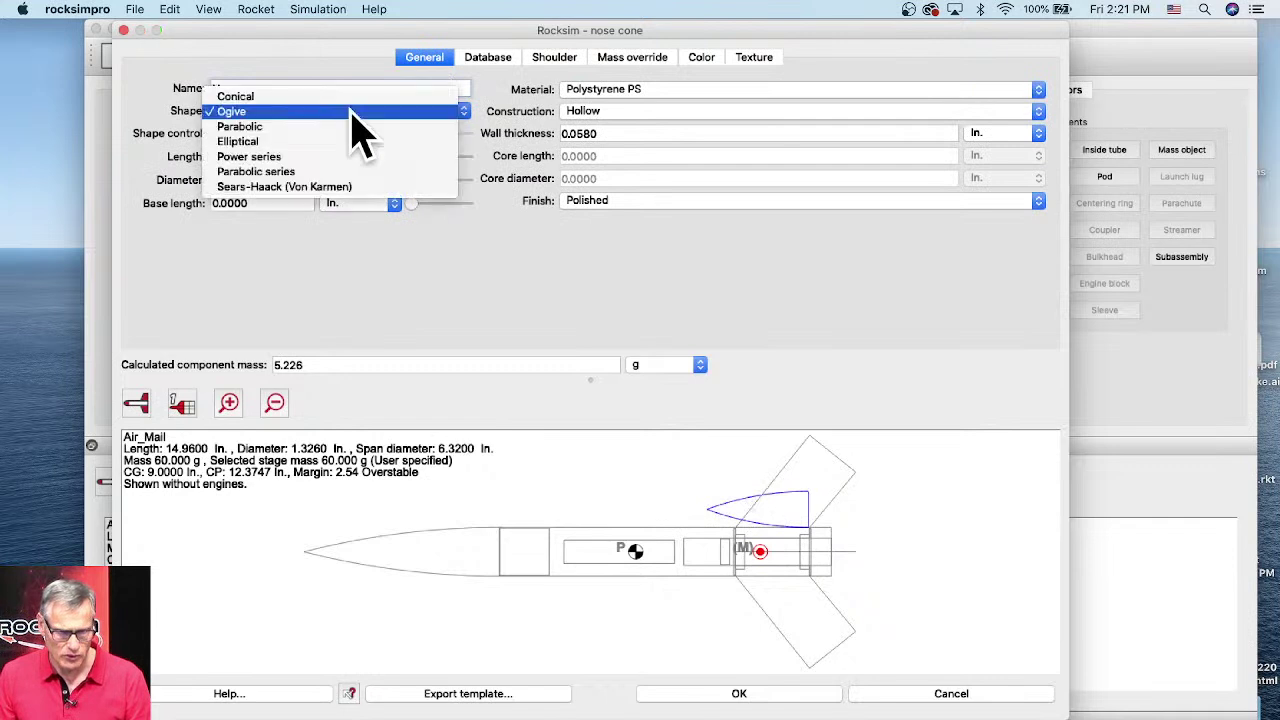
left_click(278, 99)
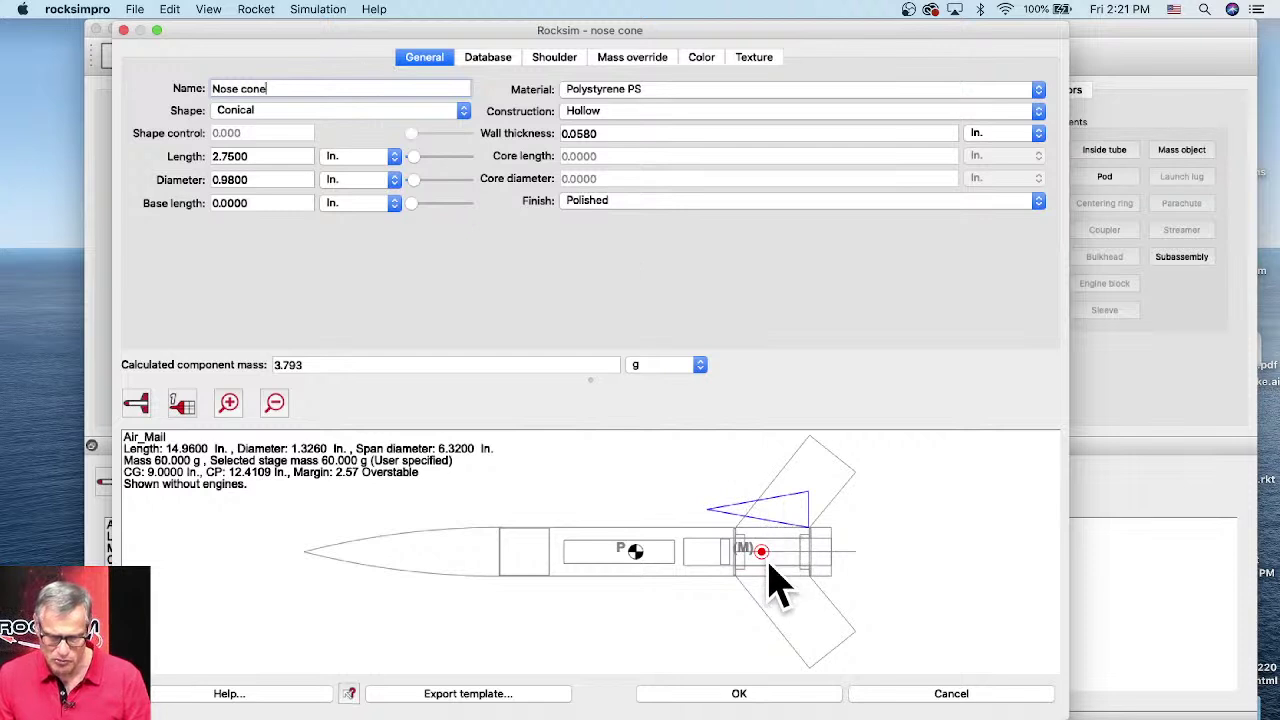
left_click(318, 112)
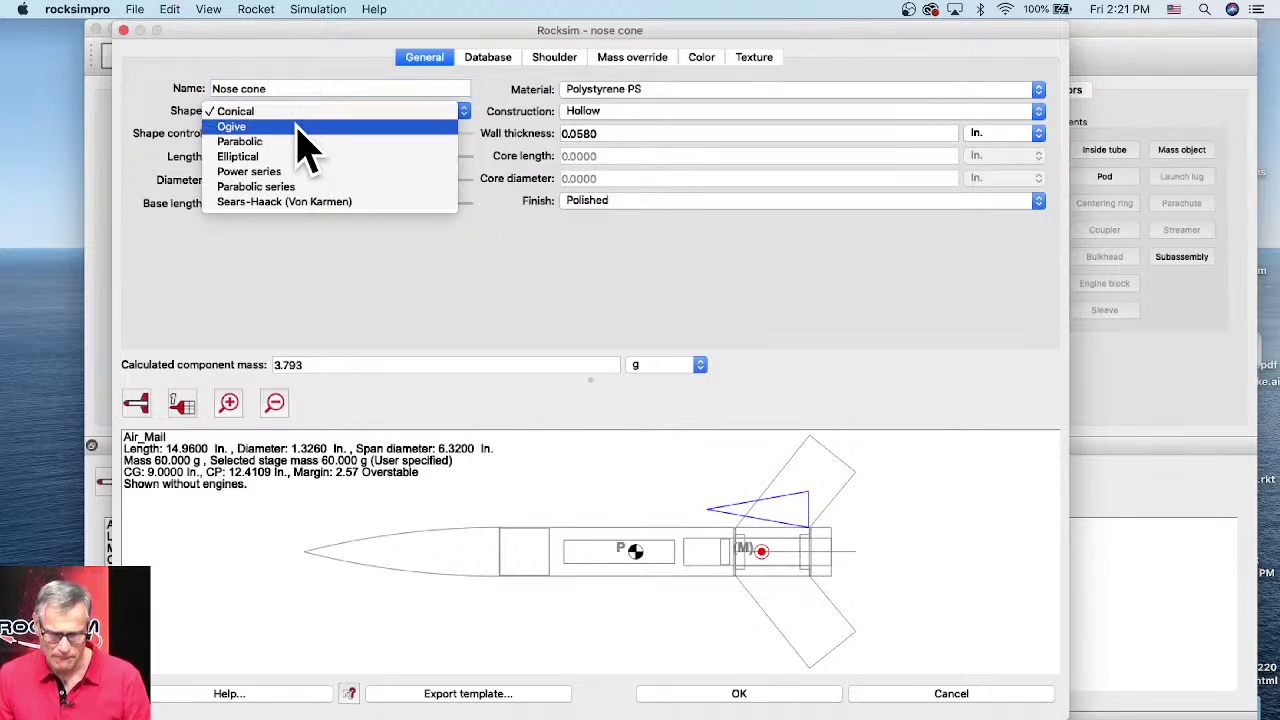
left_click(305, 127)
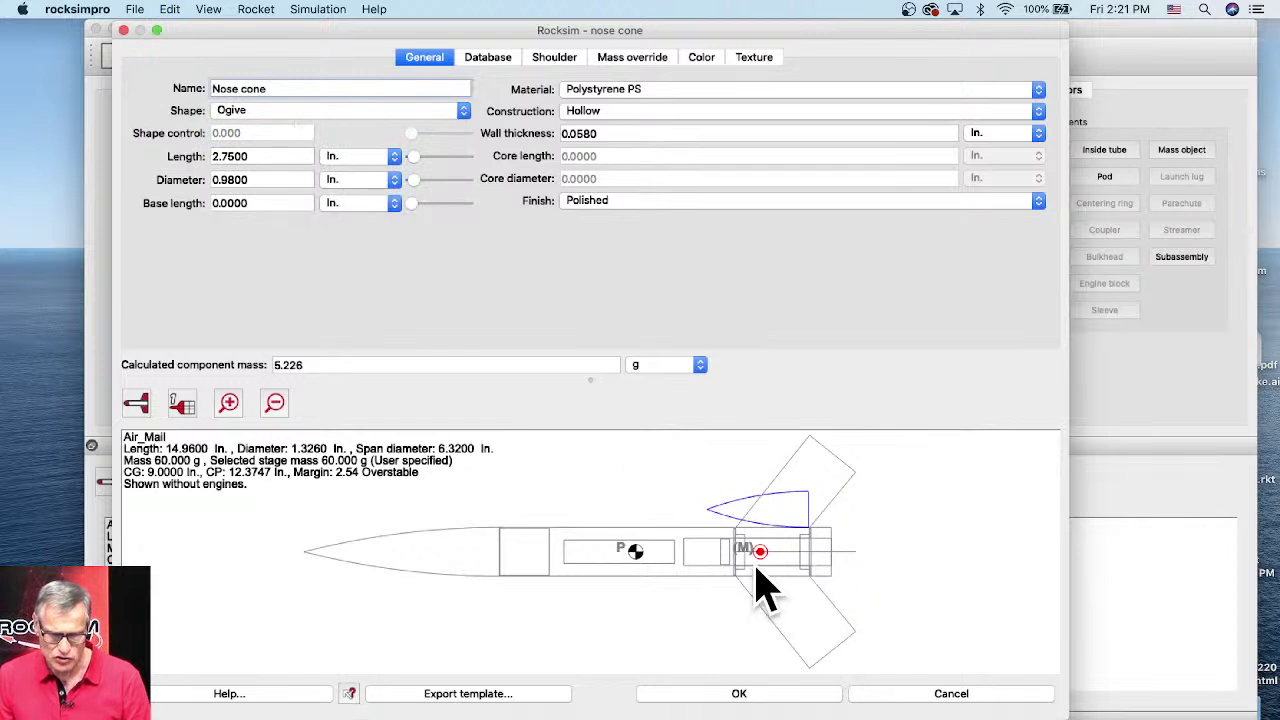
- Set the shape of the pod's nose cone to Conical and accept the nose cone changes
scroll(770, 588, "up", 5)
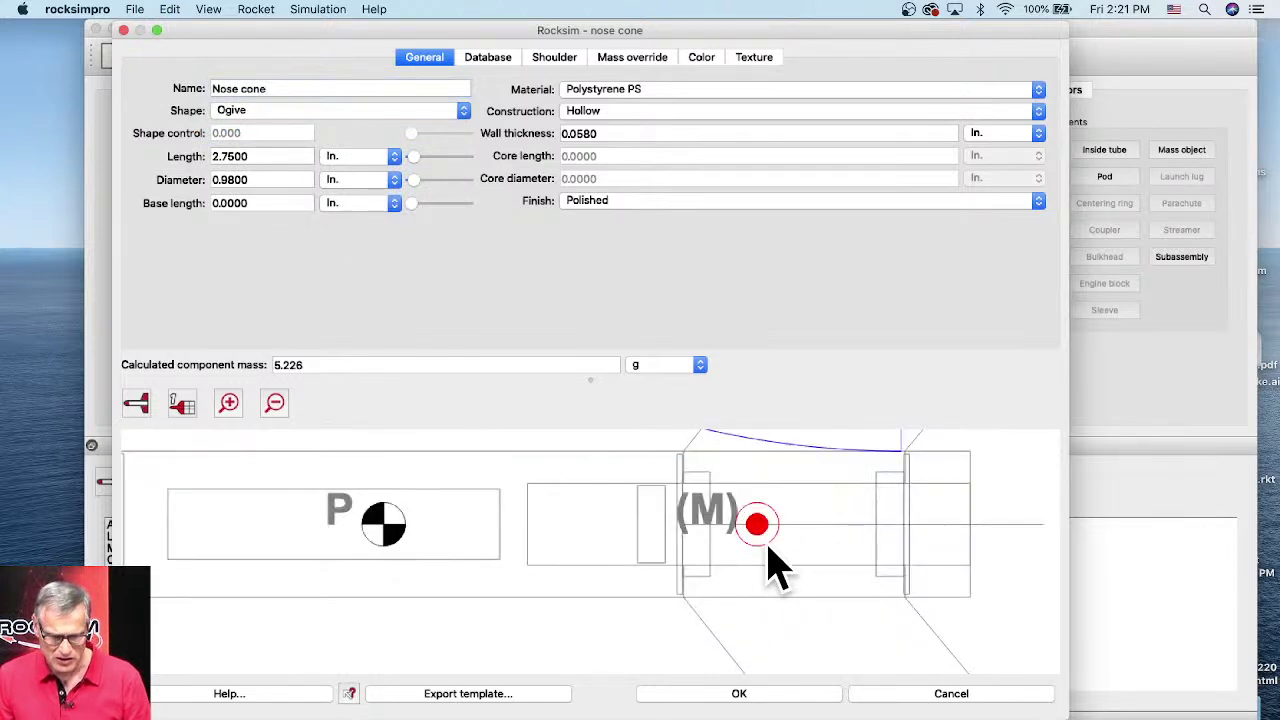
left_click_drag(889, 509, 703, 646)
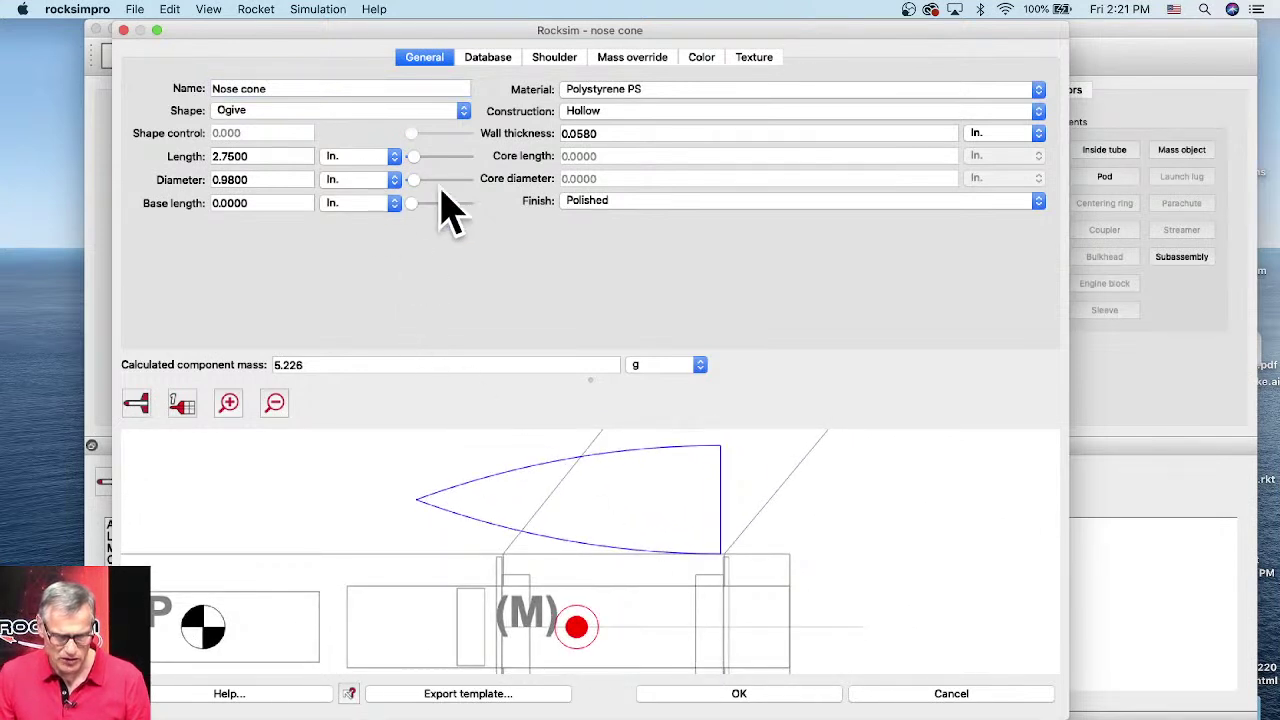
left_click(322, 113)
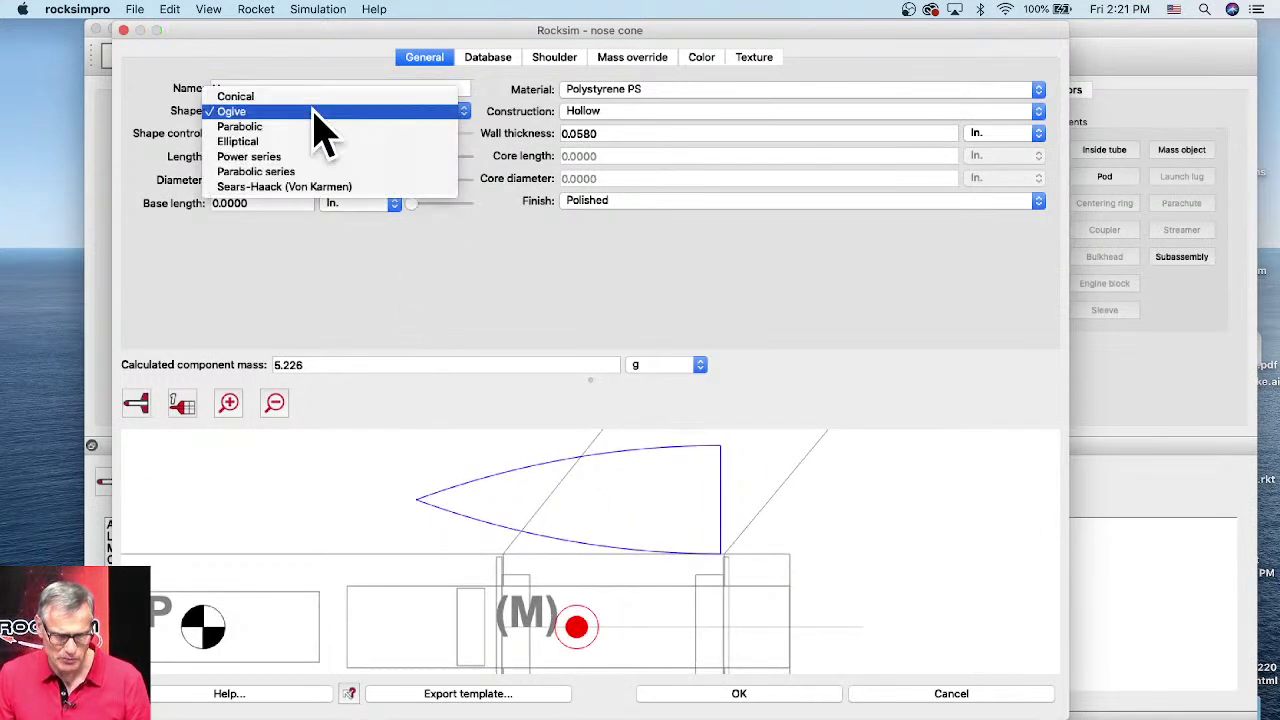
left_click(320, 100)
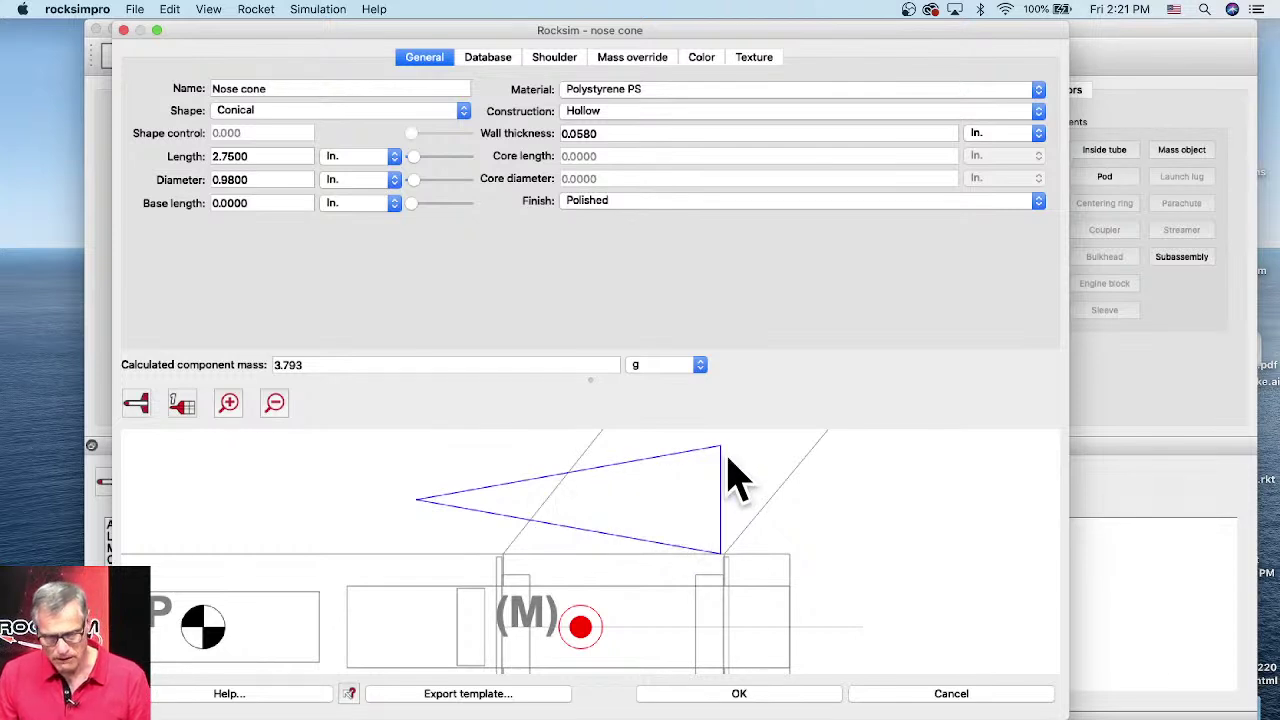
left_click(760, 695)
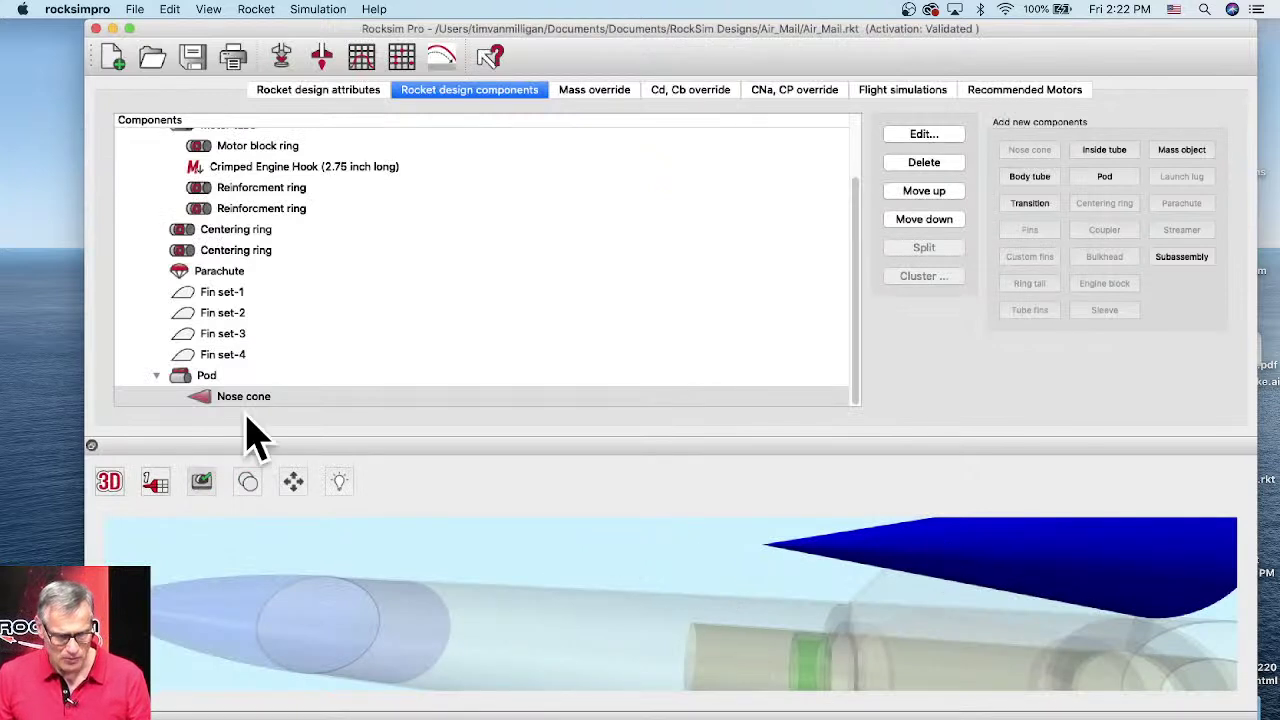
- Delete Fin set-1 and Fin set-2 from the rocket's component list
left_click(228, 292)
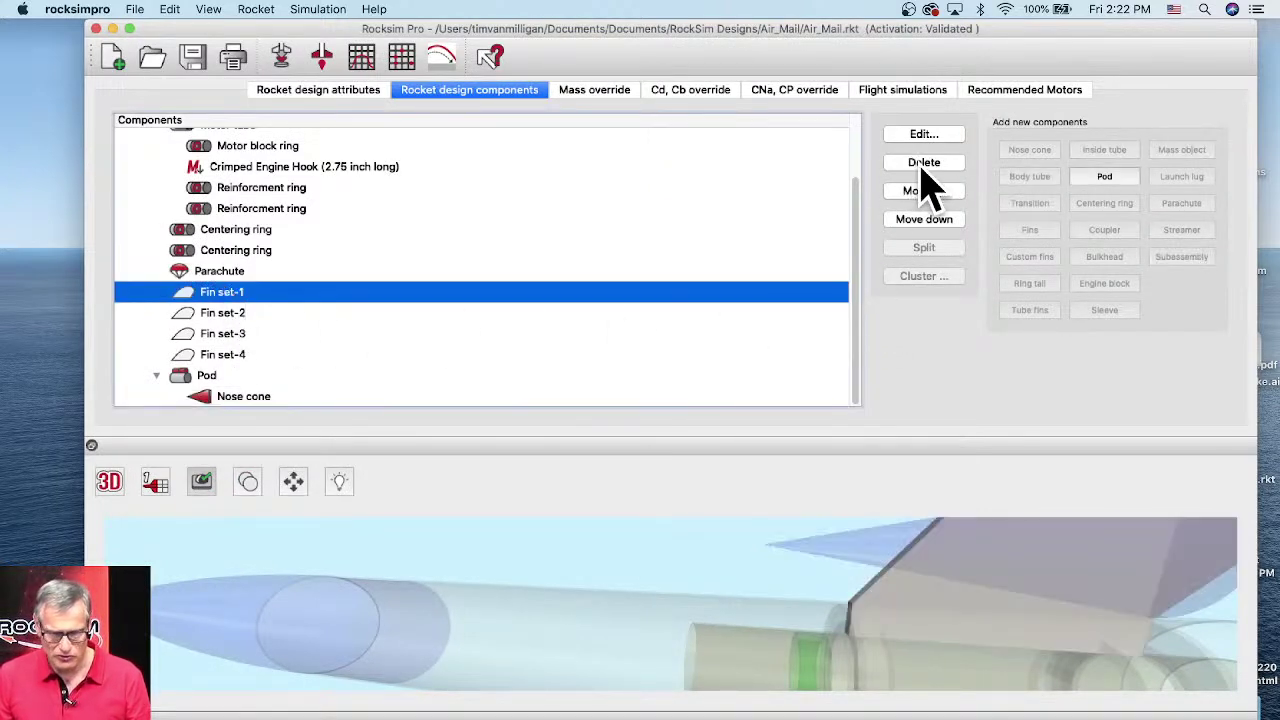
left_click(924, 164)
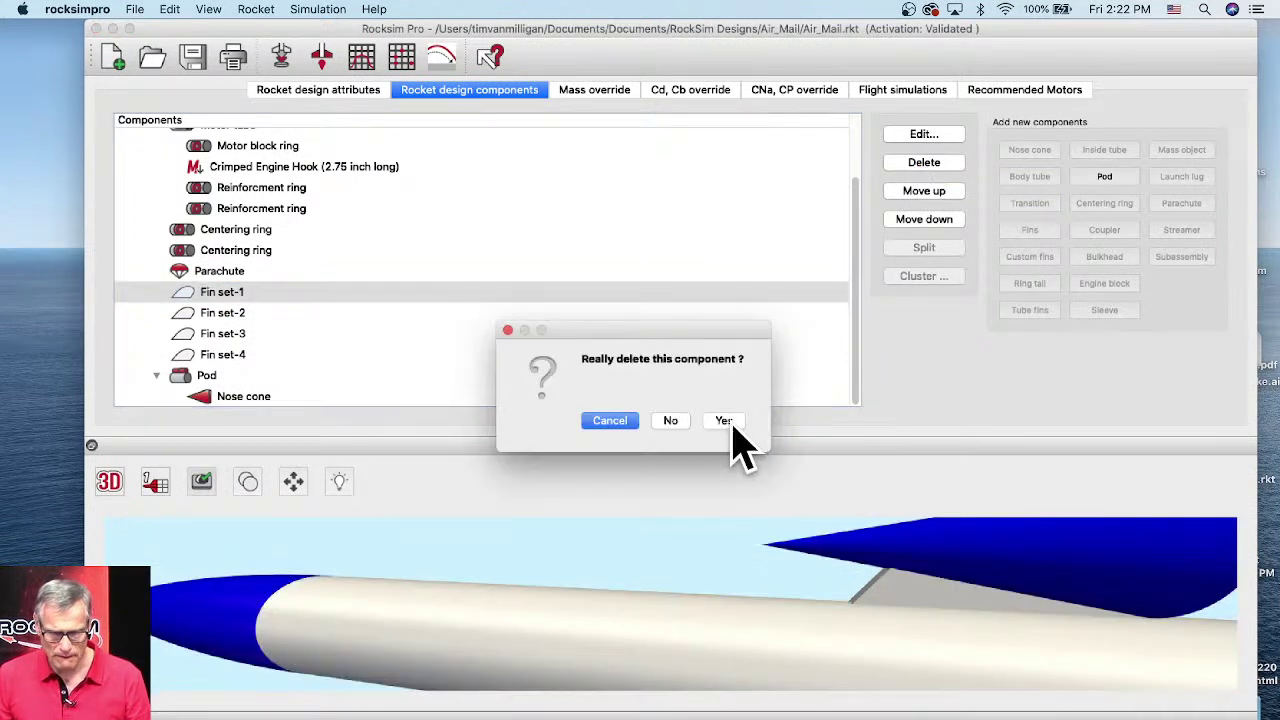
left_click(724, 421)
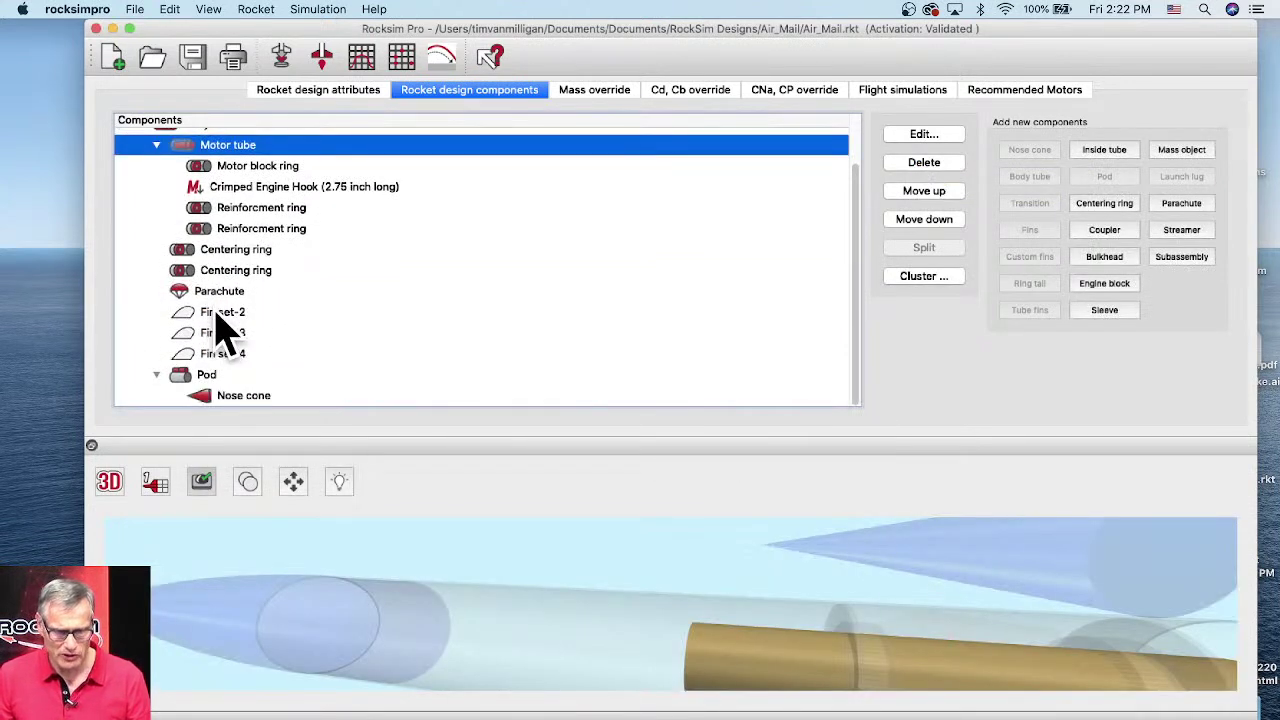
left_click(222, 312)
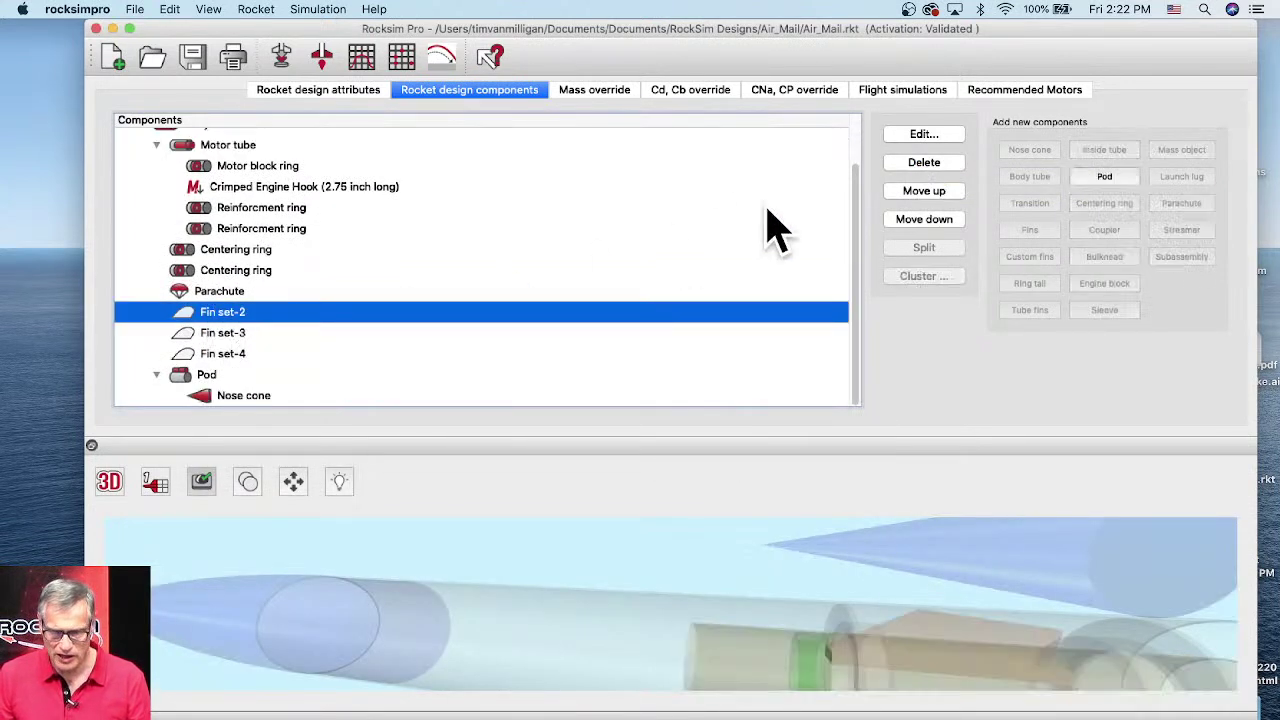
left_click(938, 168)
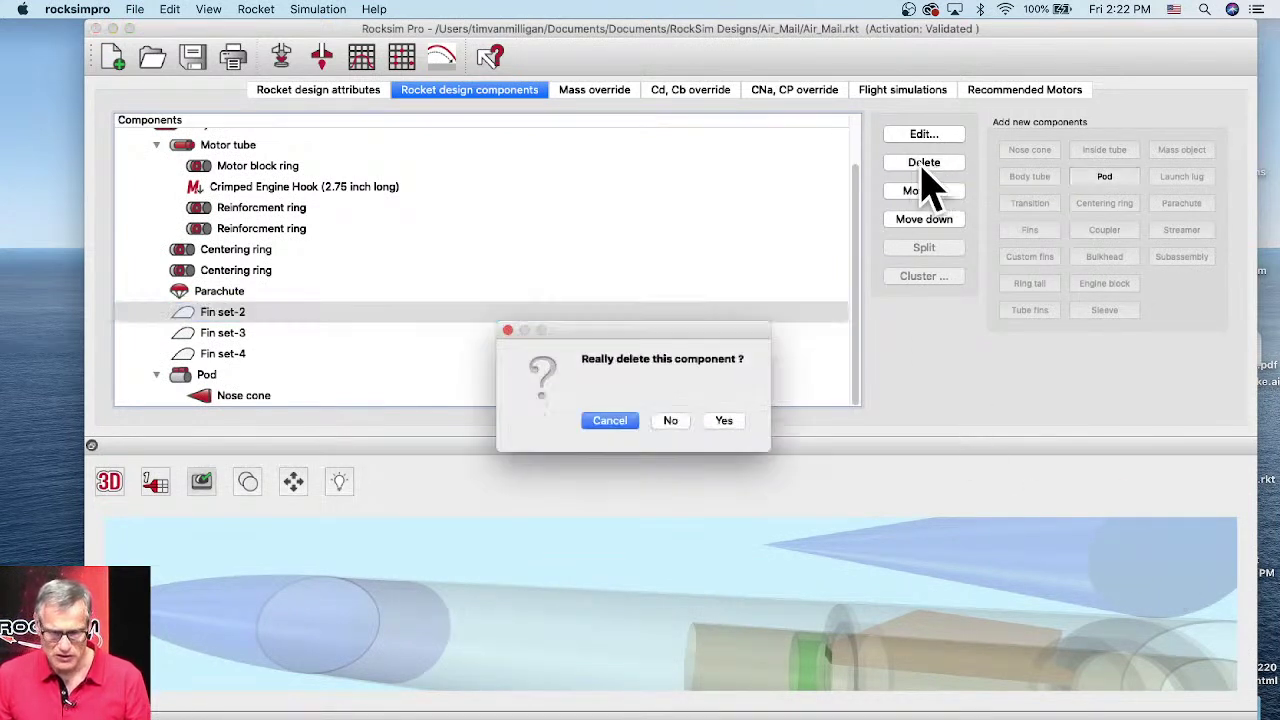
left_click(725, 421)
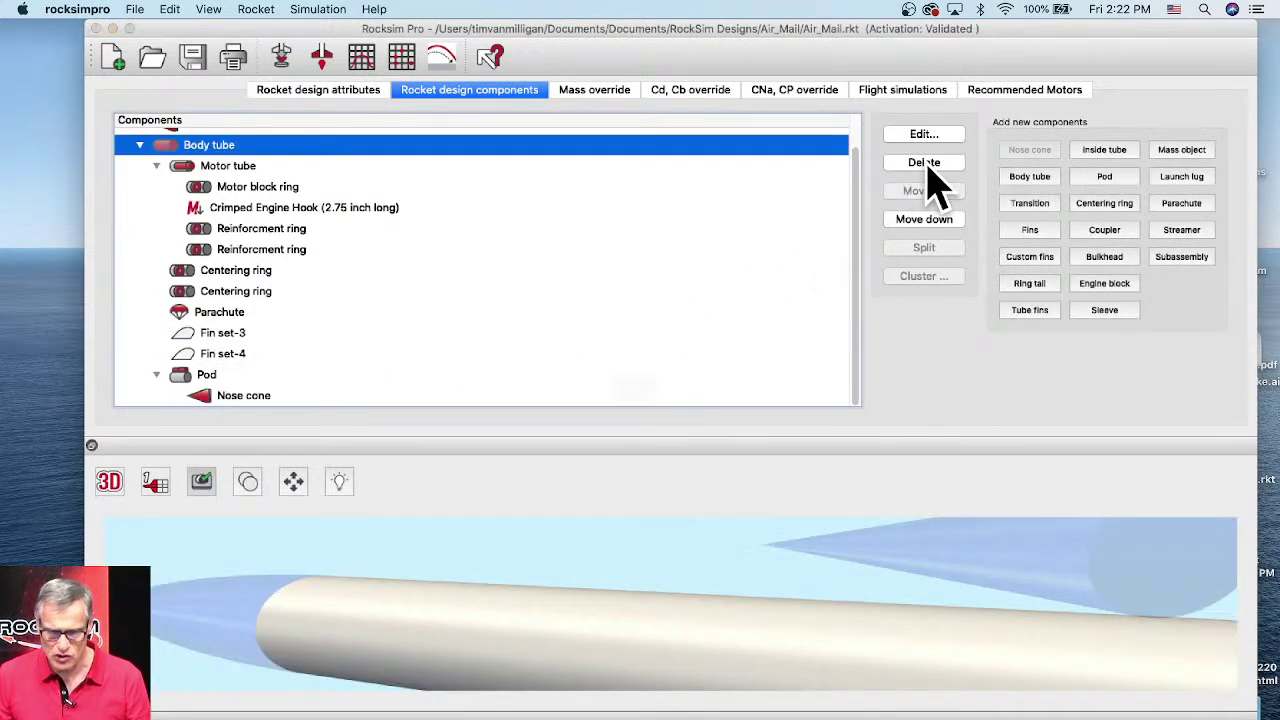
- Delete the selected body tube with all its parts, and try to undo that deletion
left_click(926, 164)
left_click(725, 421)
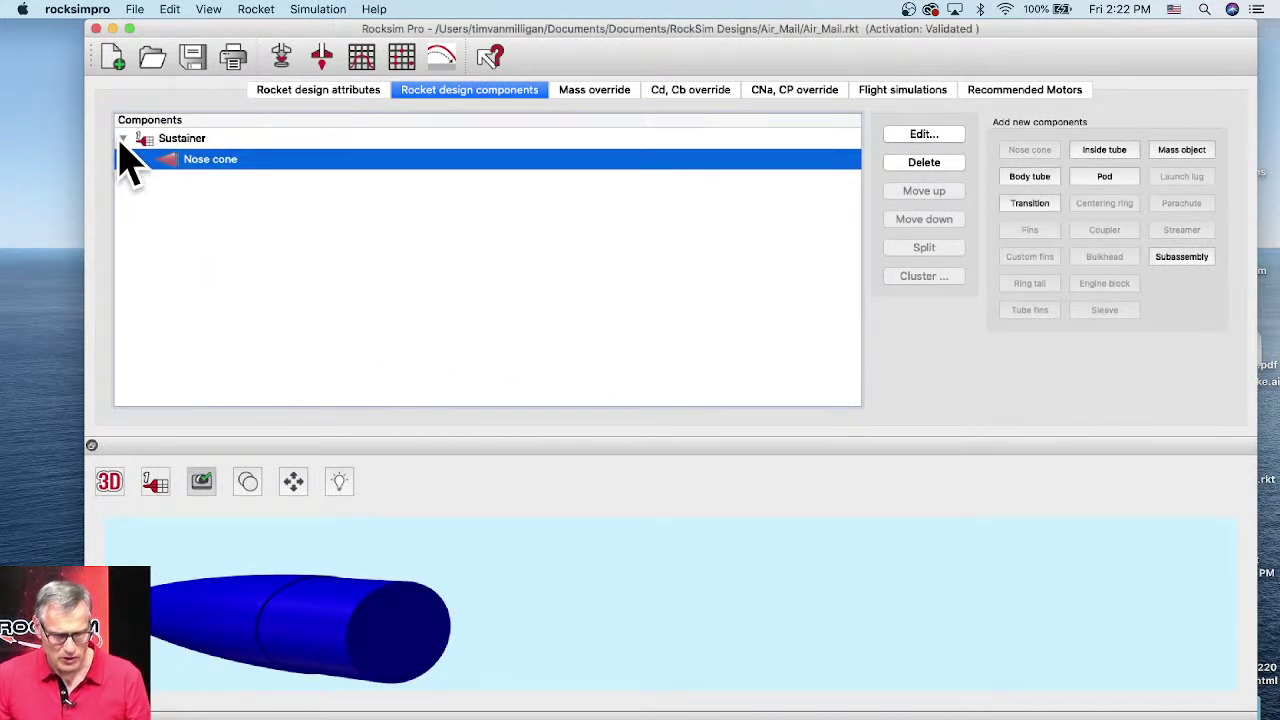
left_click(170, 12)
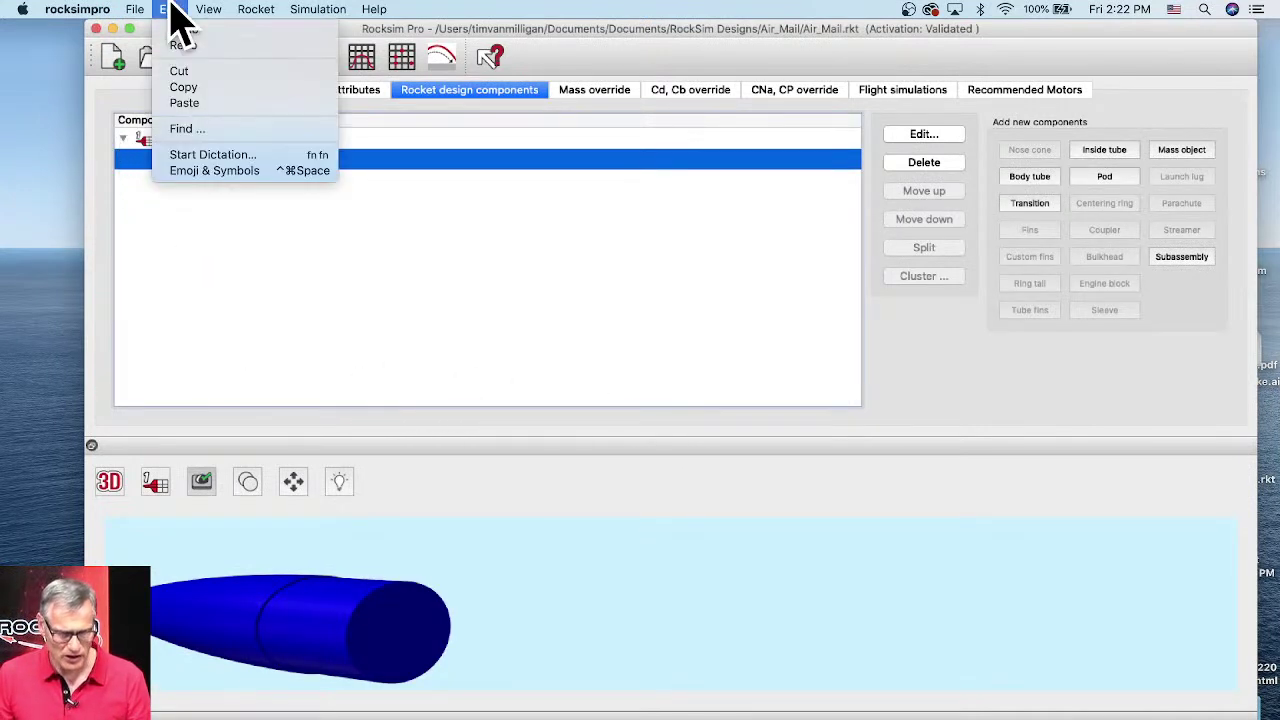
mouse_move(150, 20)
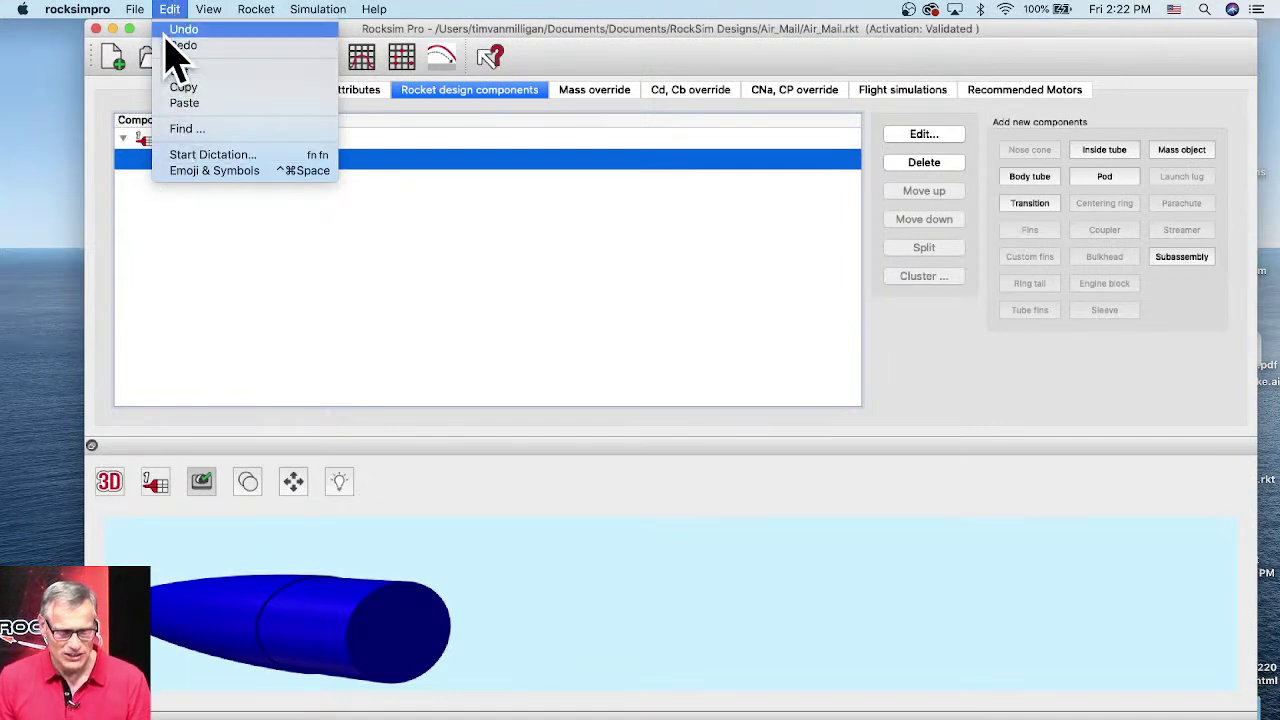
left_click(168, 33)
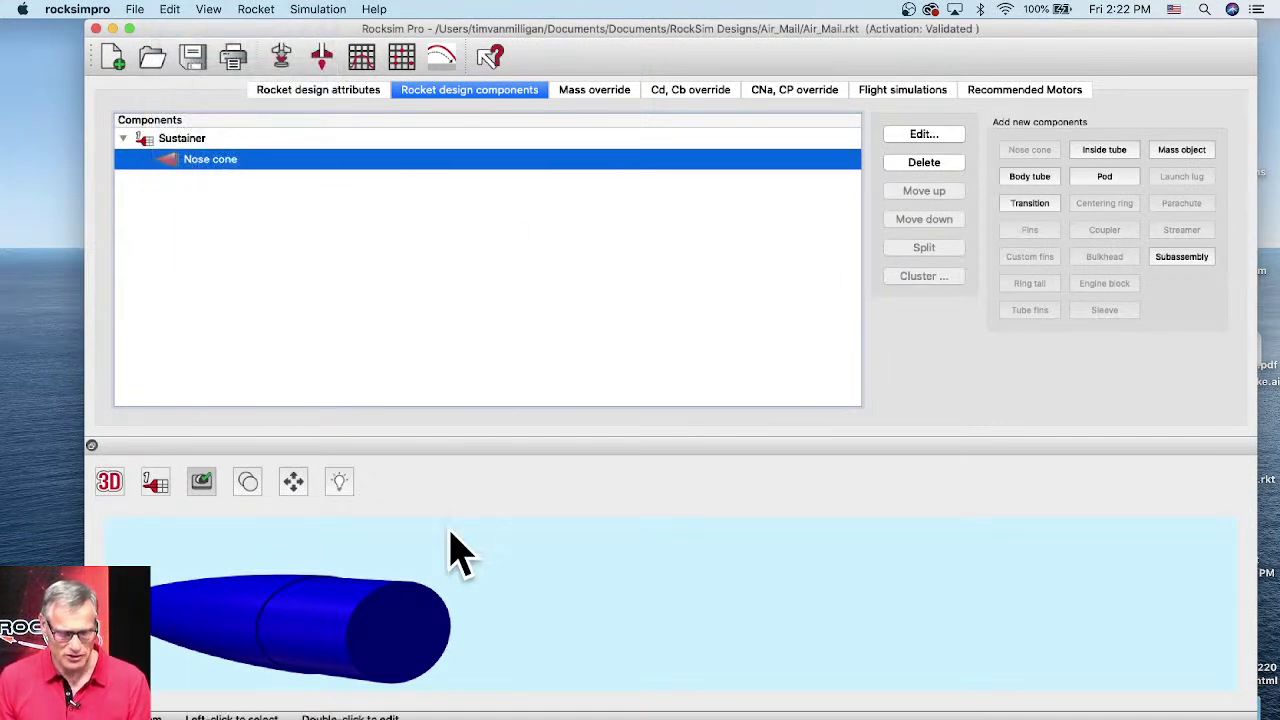
left_click_drag(450, 548, 632, 612)
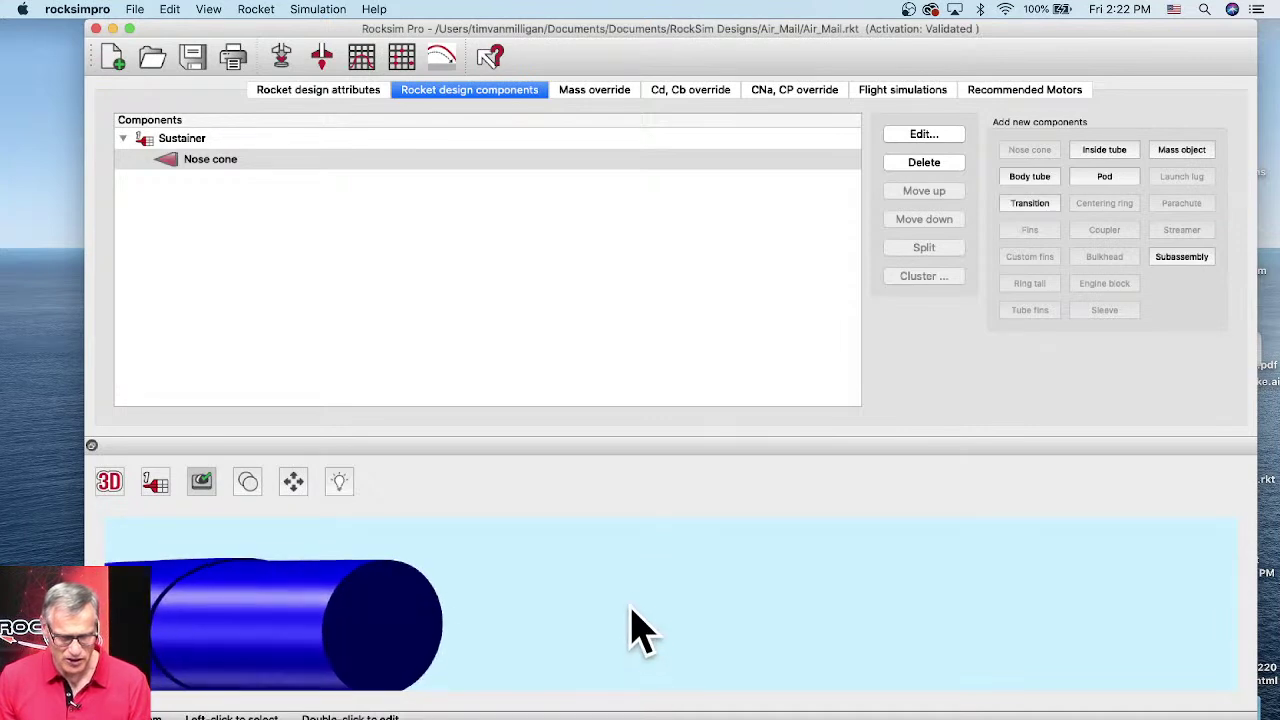
- Open the recent design decal-test.rkt without keeping the current edits, and reopen Air_Mail.rkt to restore its saved version
left_click(140, 10)
mouse_move(166, 48)
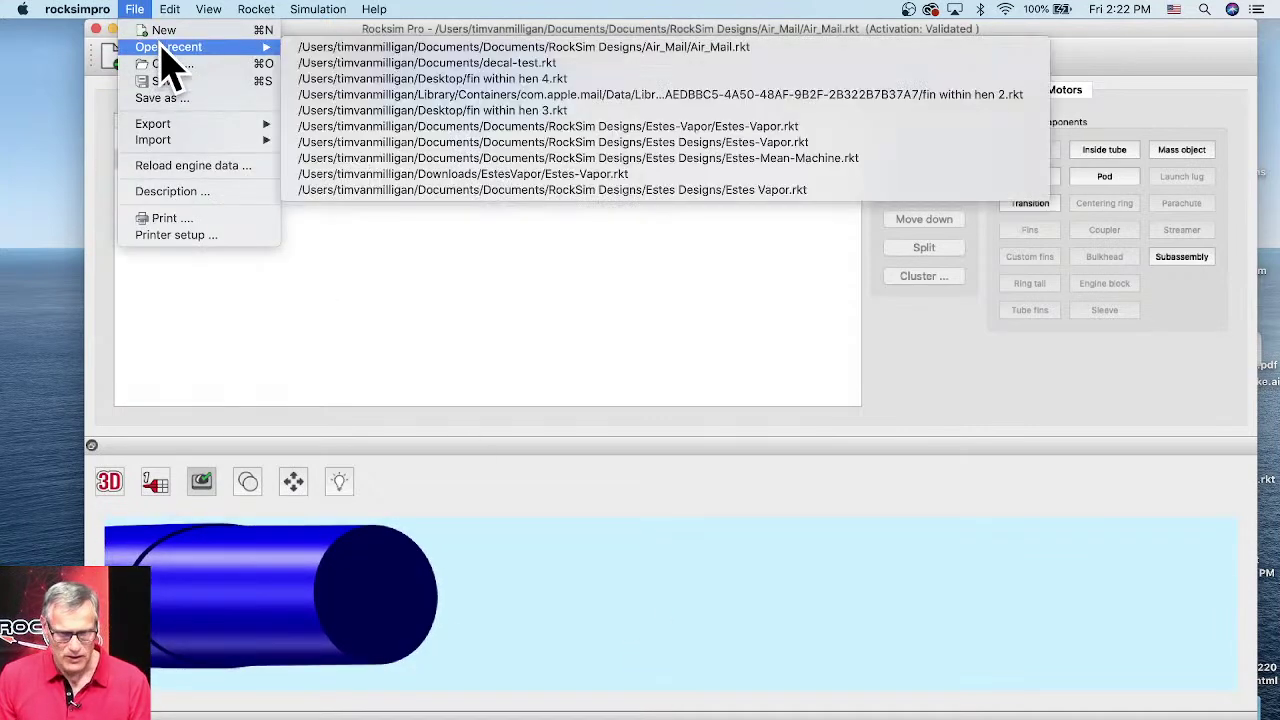
left_click(380, 63)
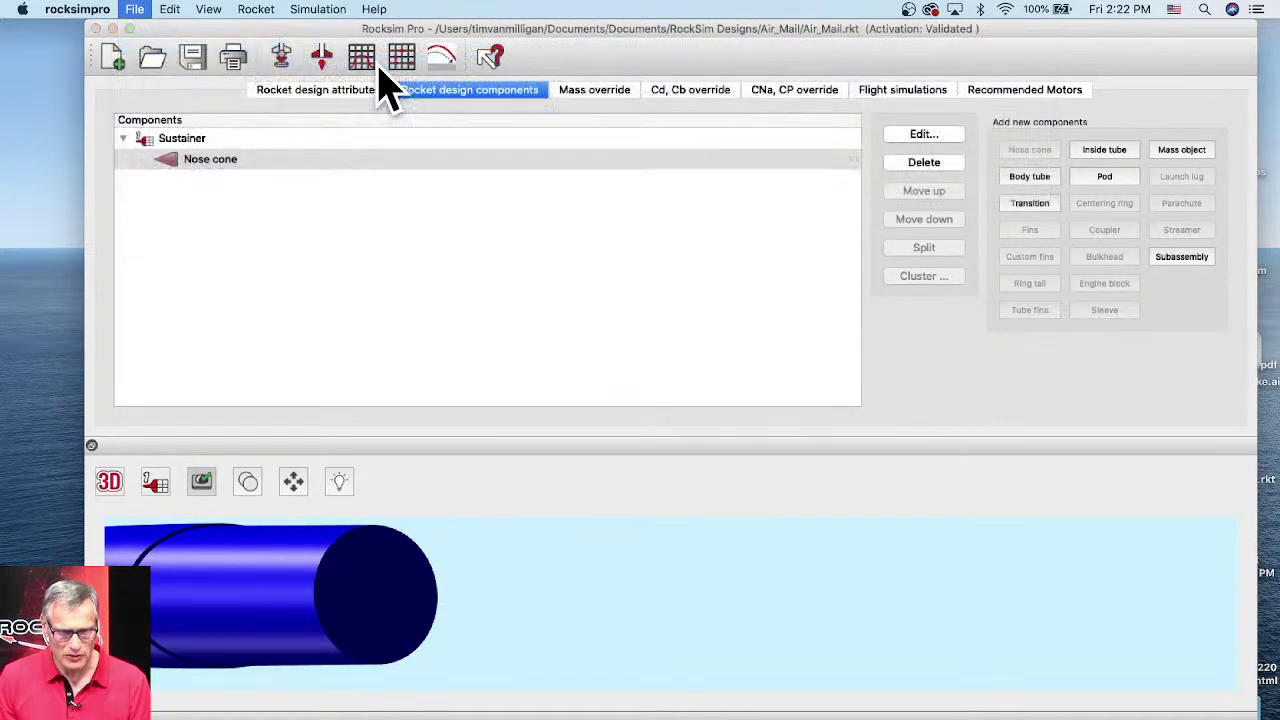
left_click(700, 421)
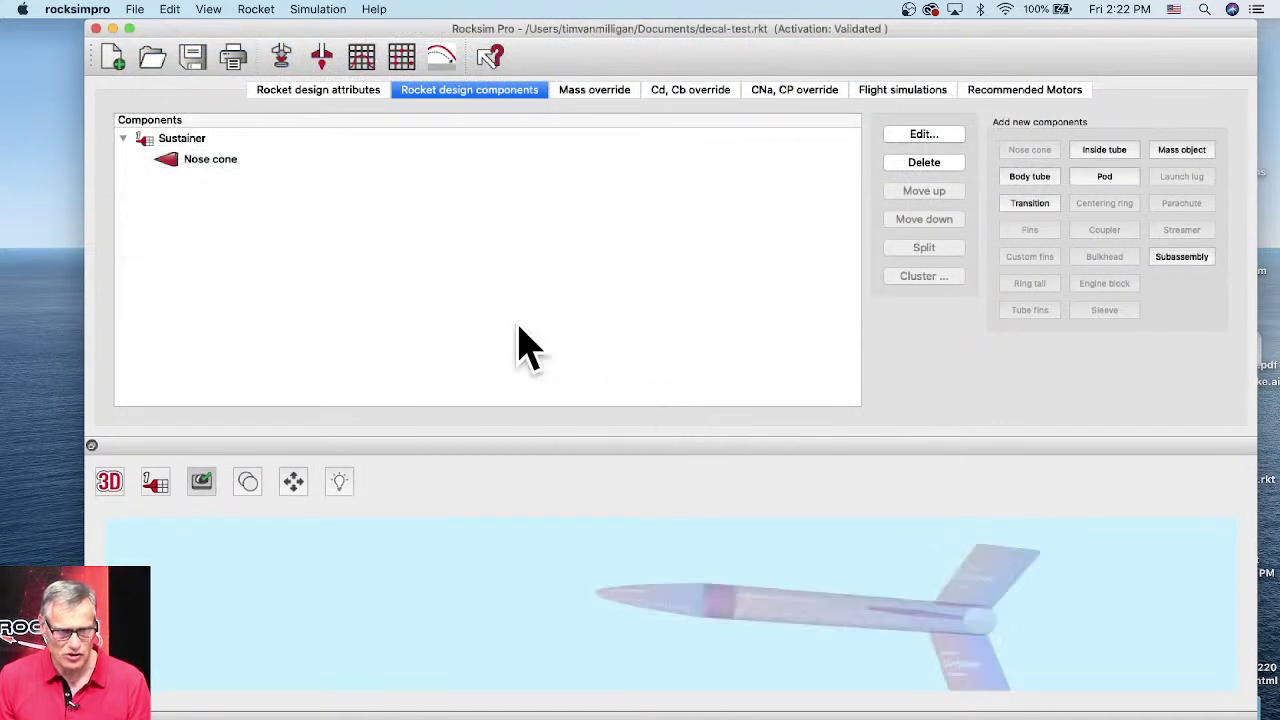
left_click(139, 10)
mouse_move(145, 46)
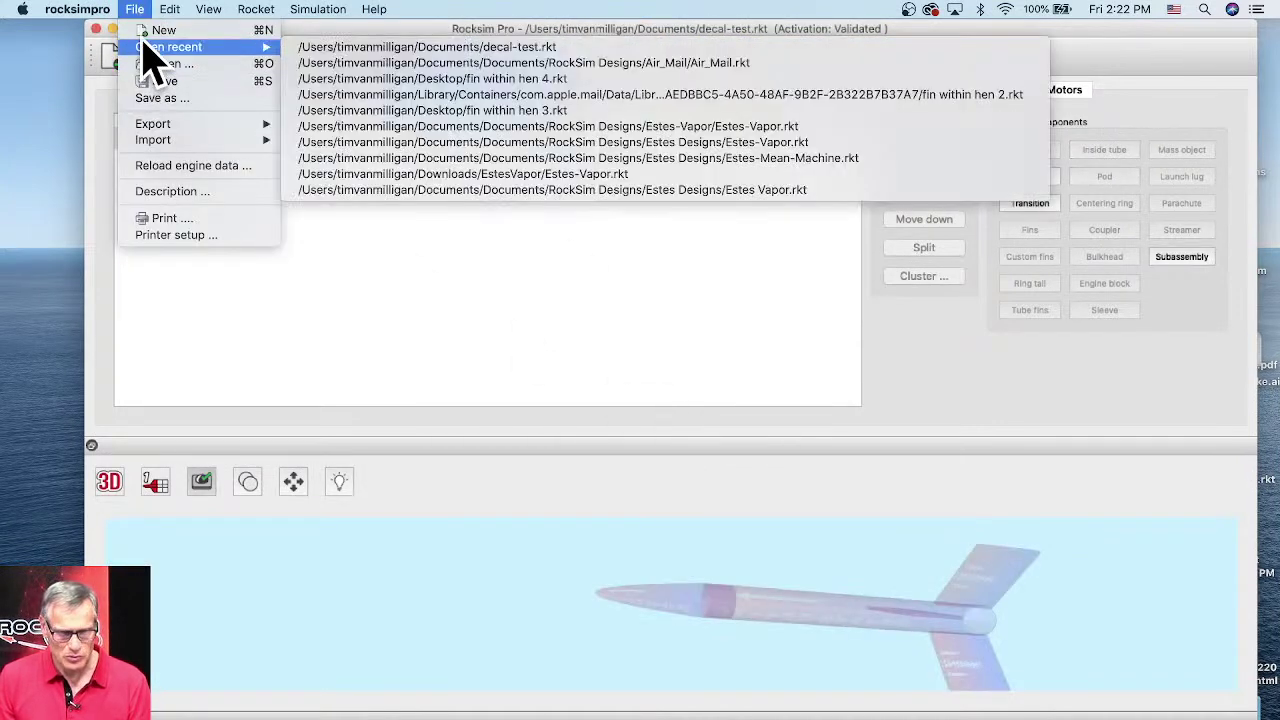
left_click(448, 64)
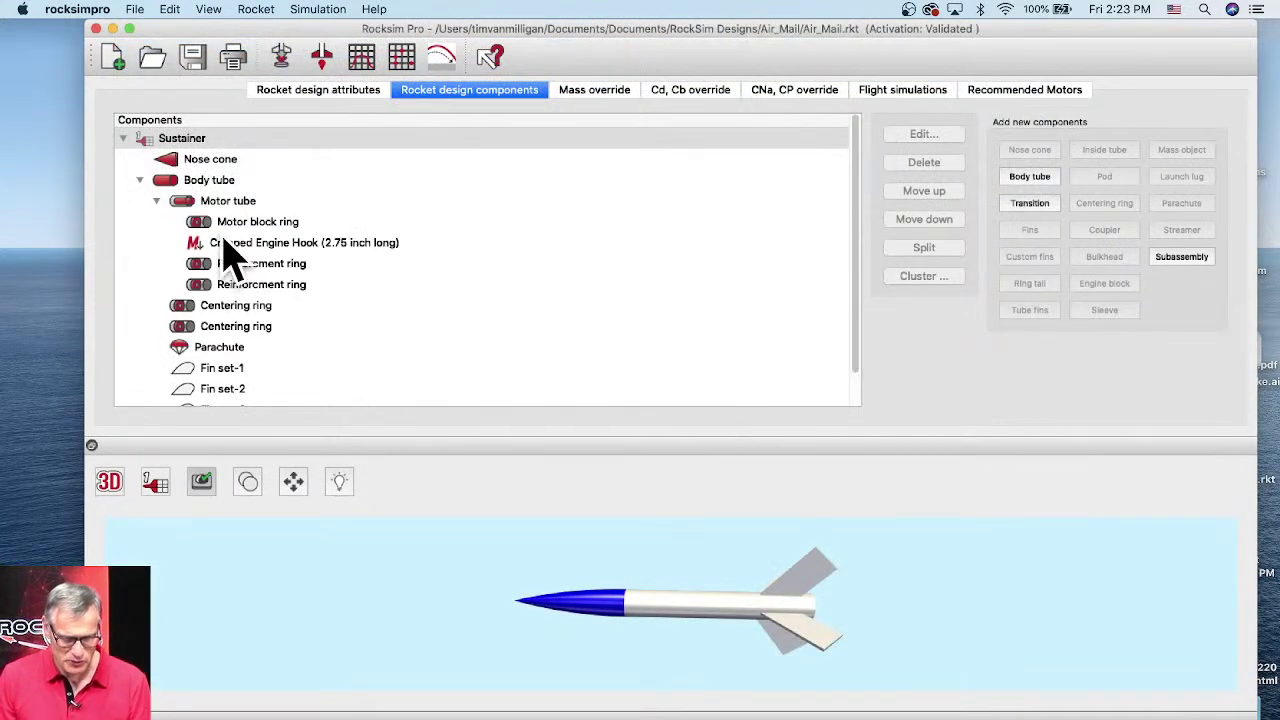
- Delete Fin set-1 and Fin set-2 from the reloaded Air_Mail design, confirming each removal
scroll(290, 345, "down", 2)
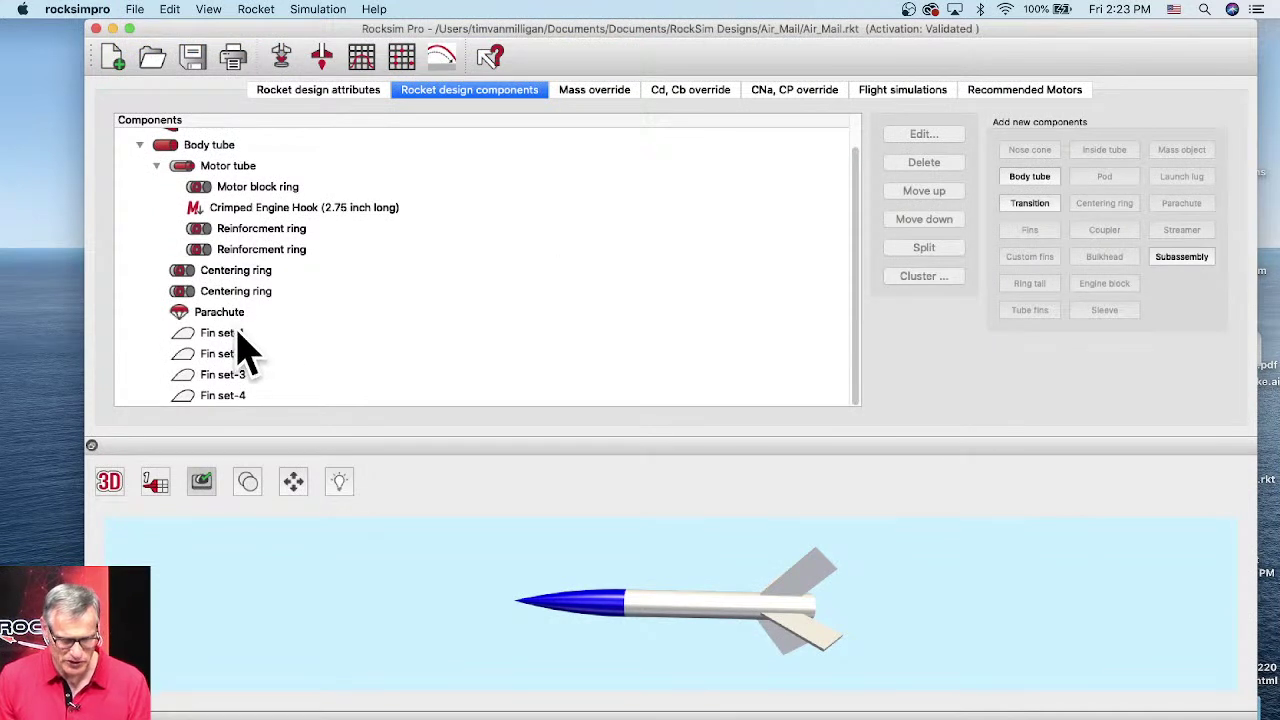
left_click(238, 334)
left_click(235, 354)
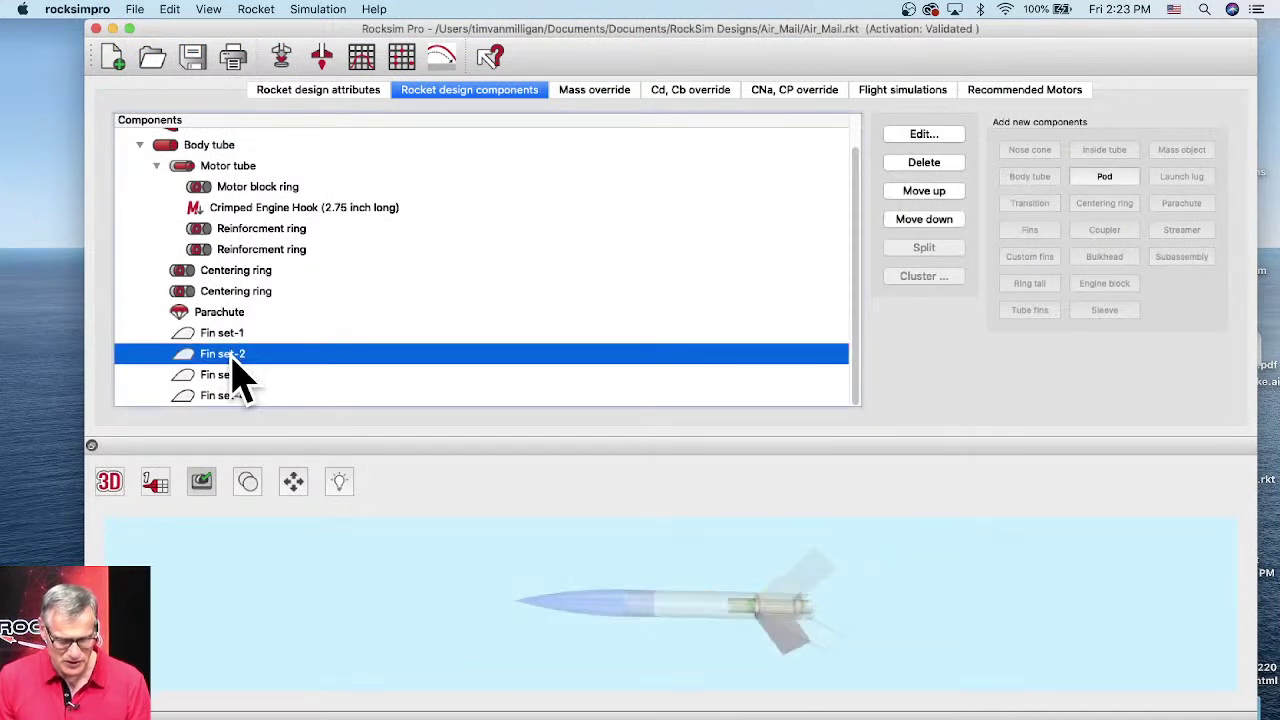
left_click(238, 336)
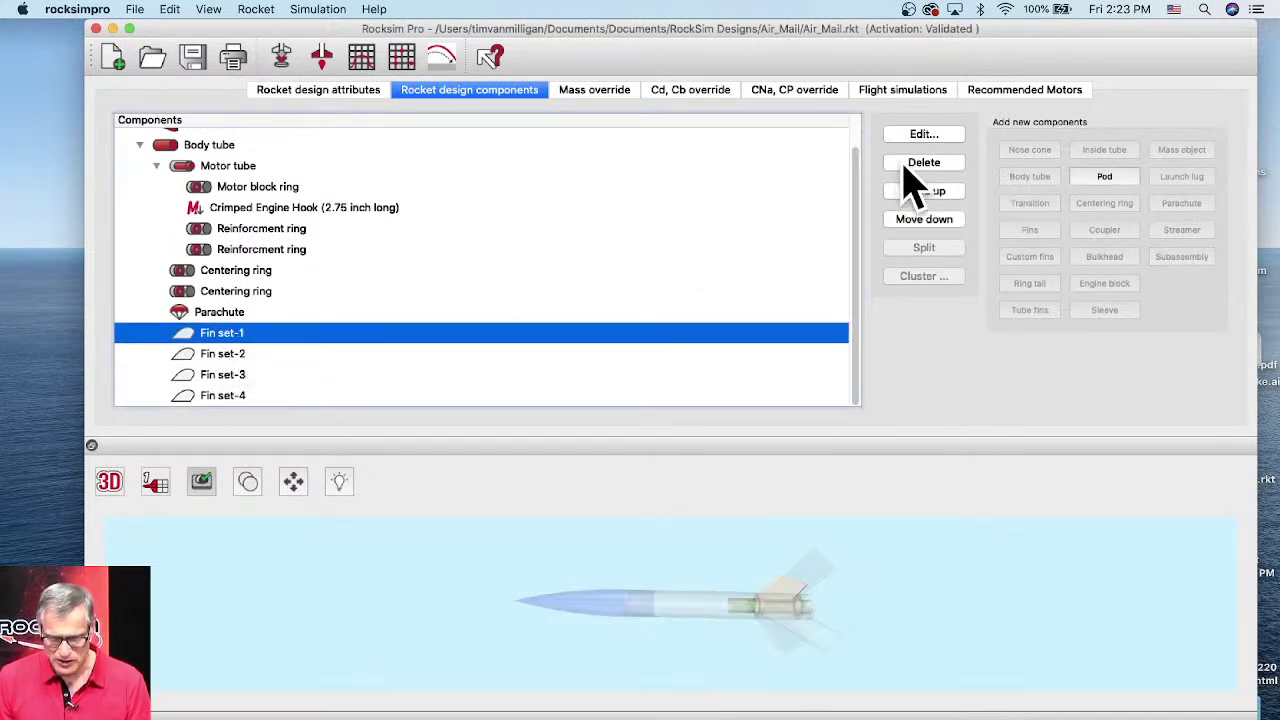
left_click(910, 164)
left_click(726, 424)
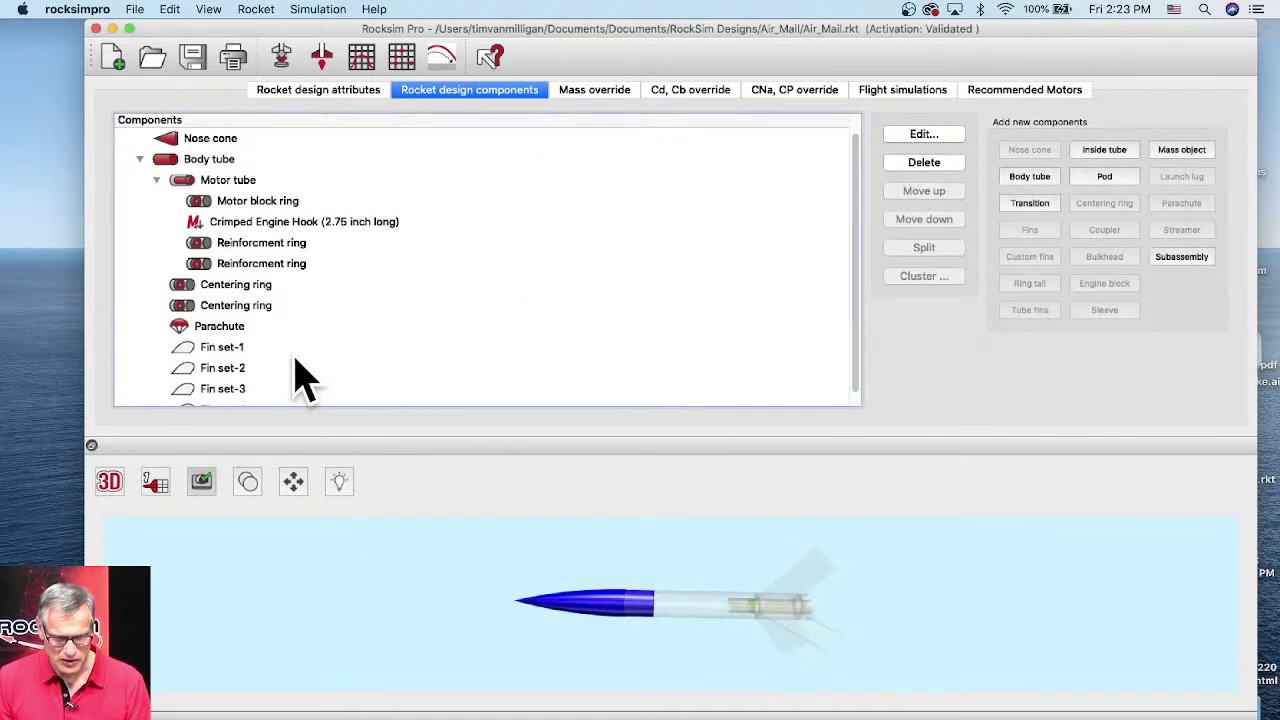
left_click(233, 354)
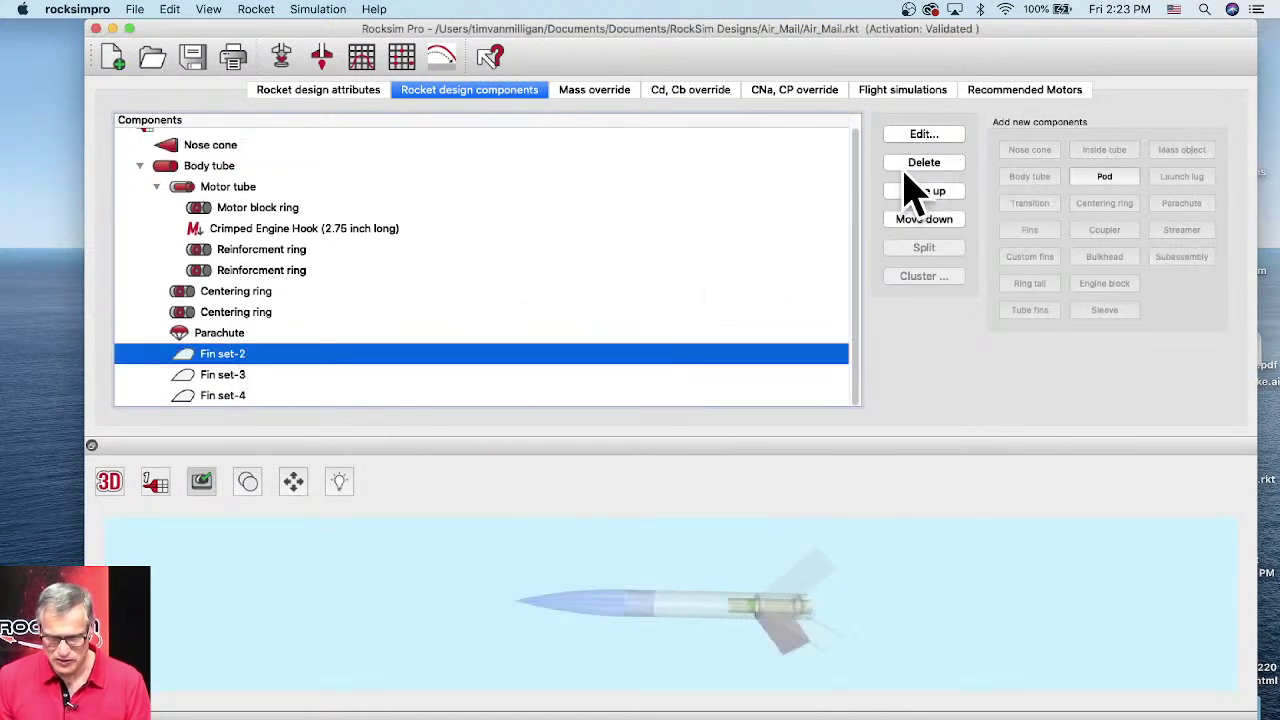
left_click(912, 164)
left_click(730, 412)
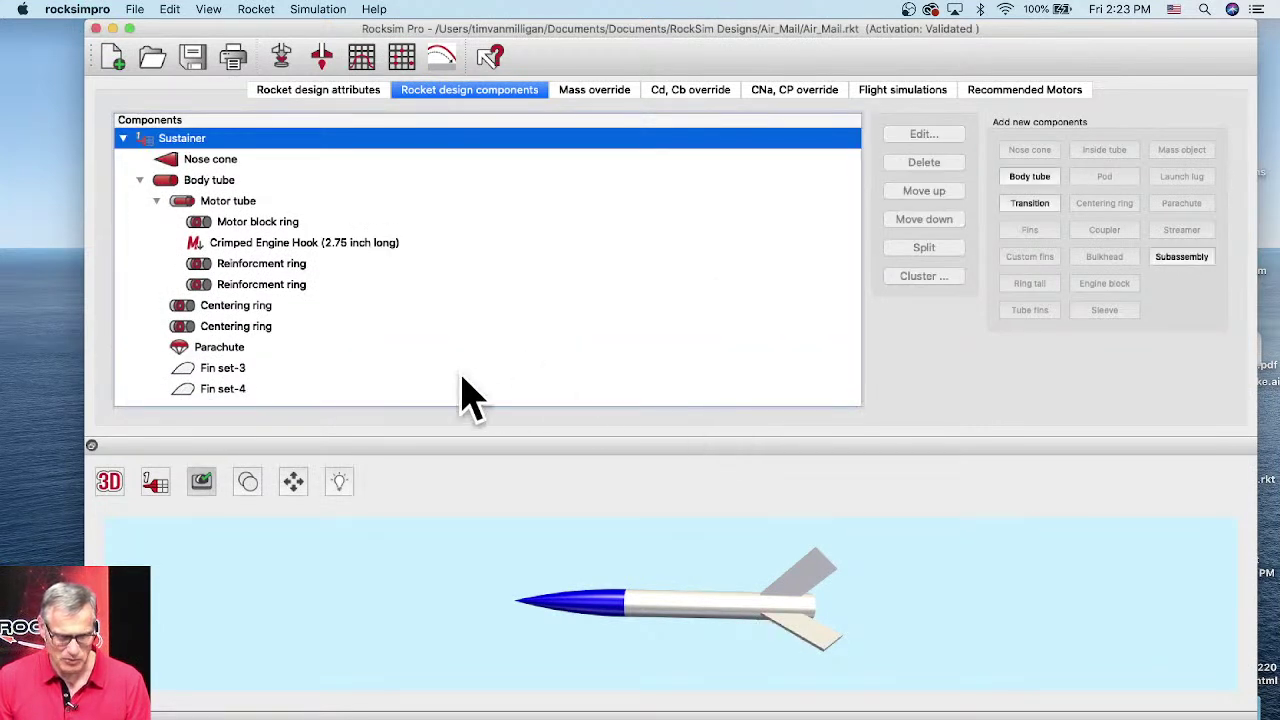
- Delete the remaining Fin set-3 and Fin set-4 from the body tube
left_click(222, 368)
left_click(924, 162)
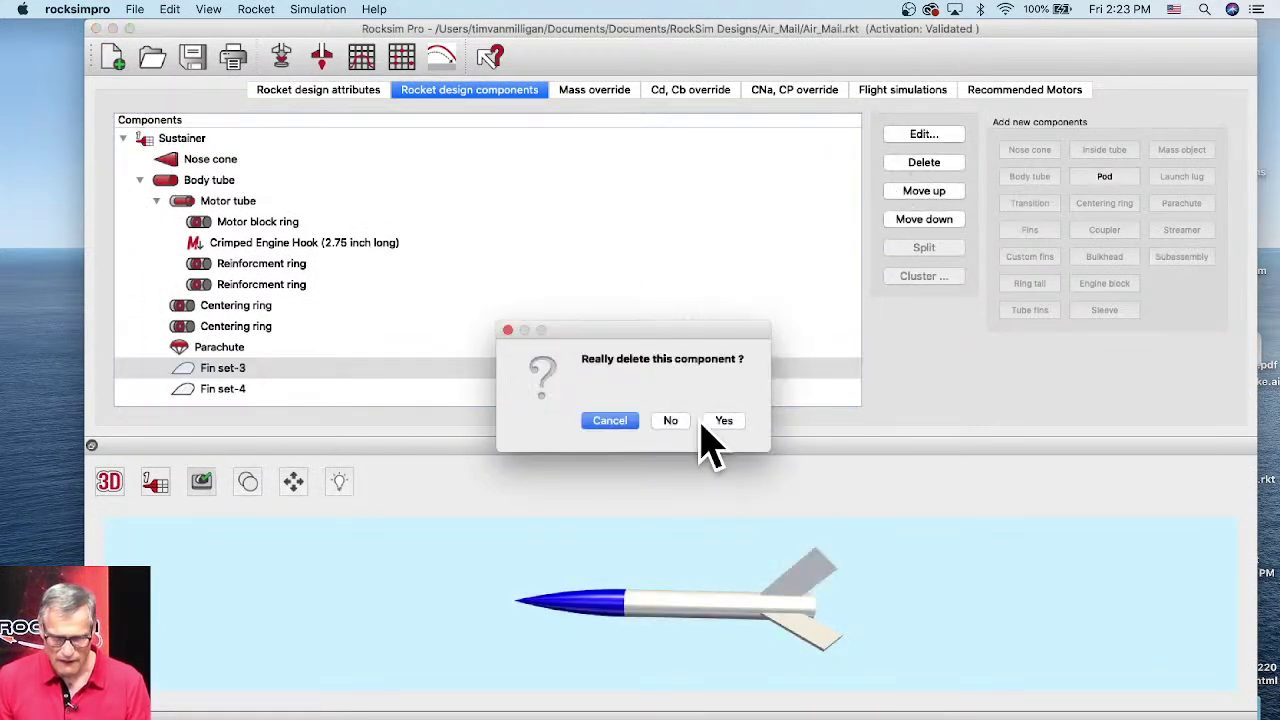
left_click(730, 420)
left_click(245, 368)
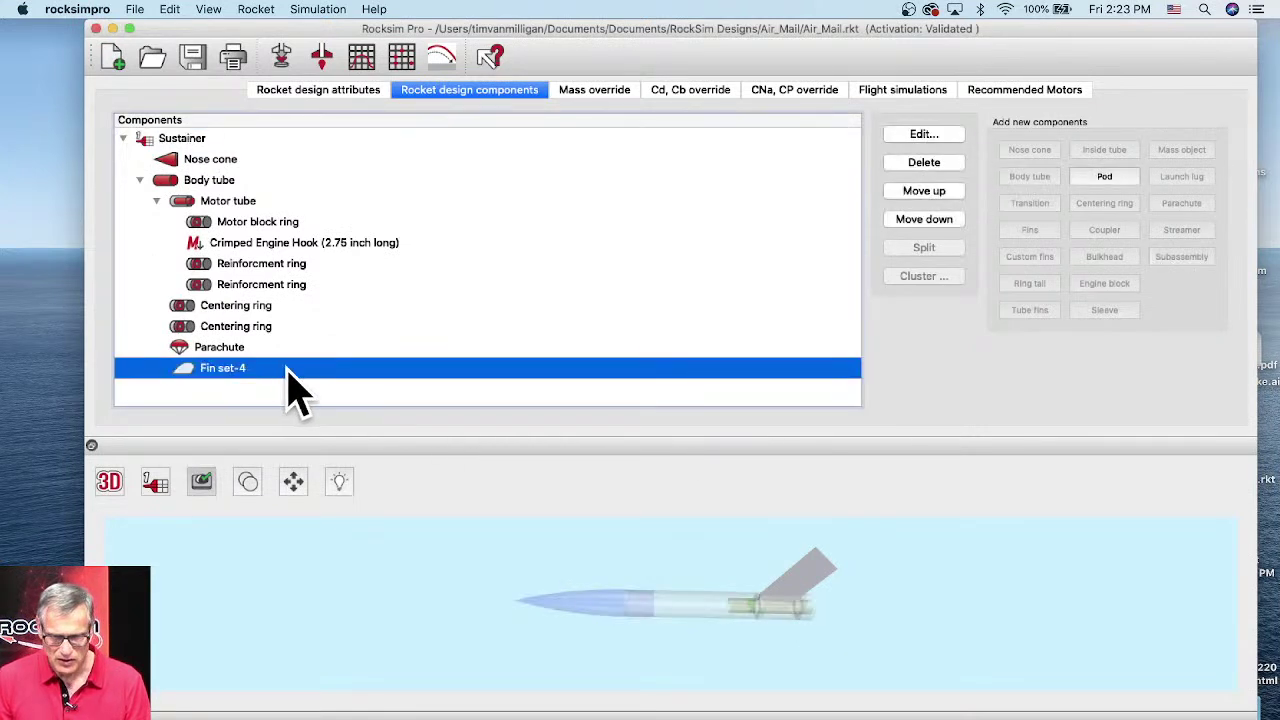
left_click(925, 165)
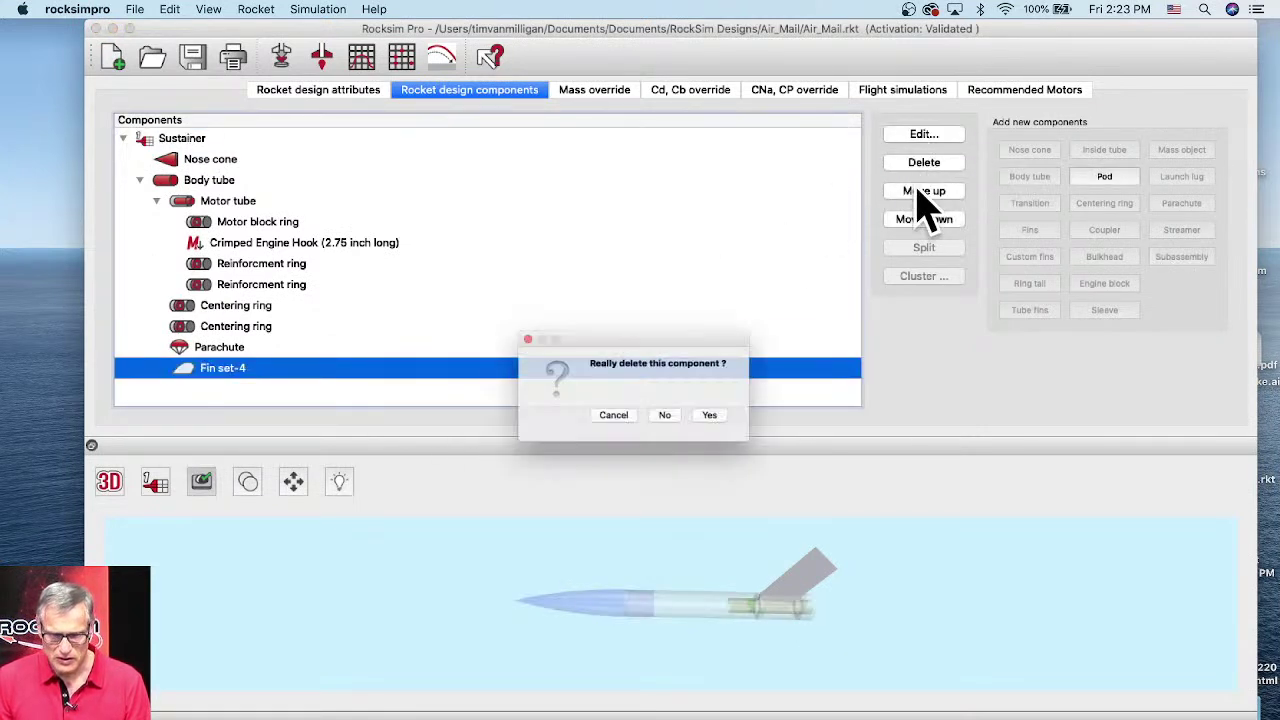
left_click(728, 424)
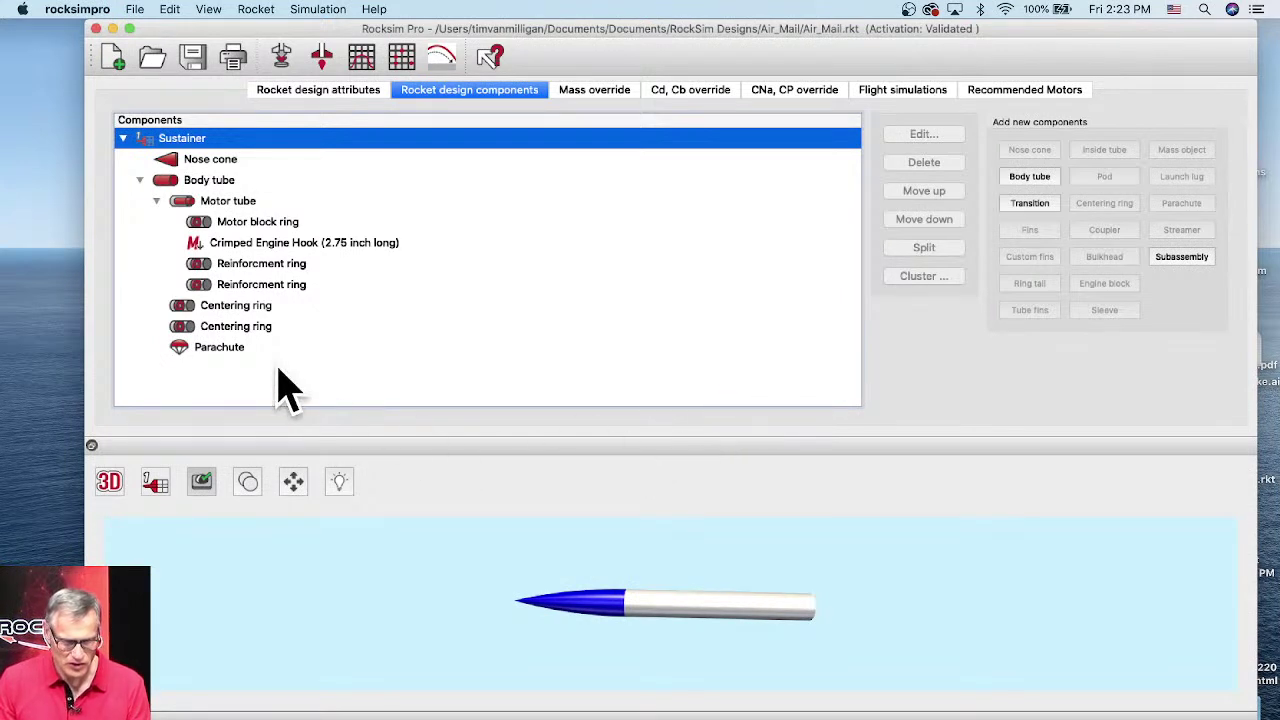
- Add an external pod to the body tube and place it 5.8750 in. from the front of the owning part, using the 2D side view
left_click(171, 186)
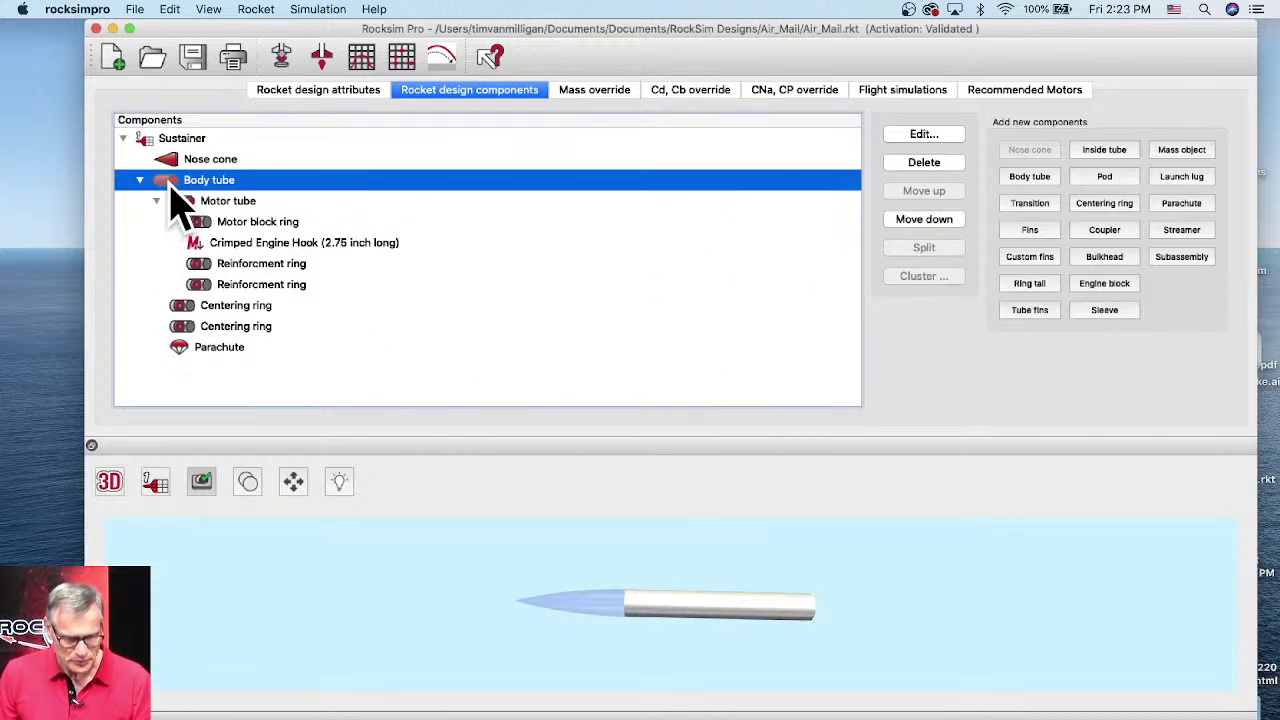
left_click(1104, 176)
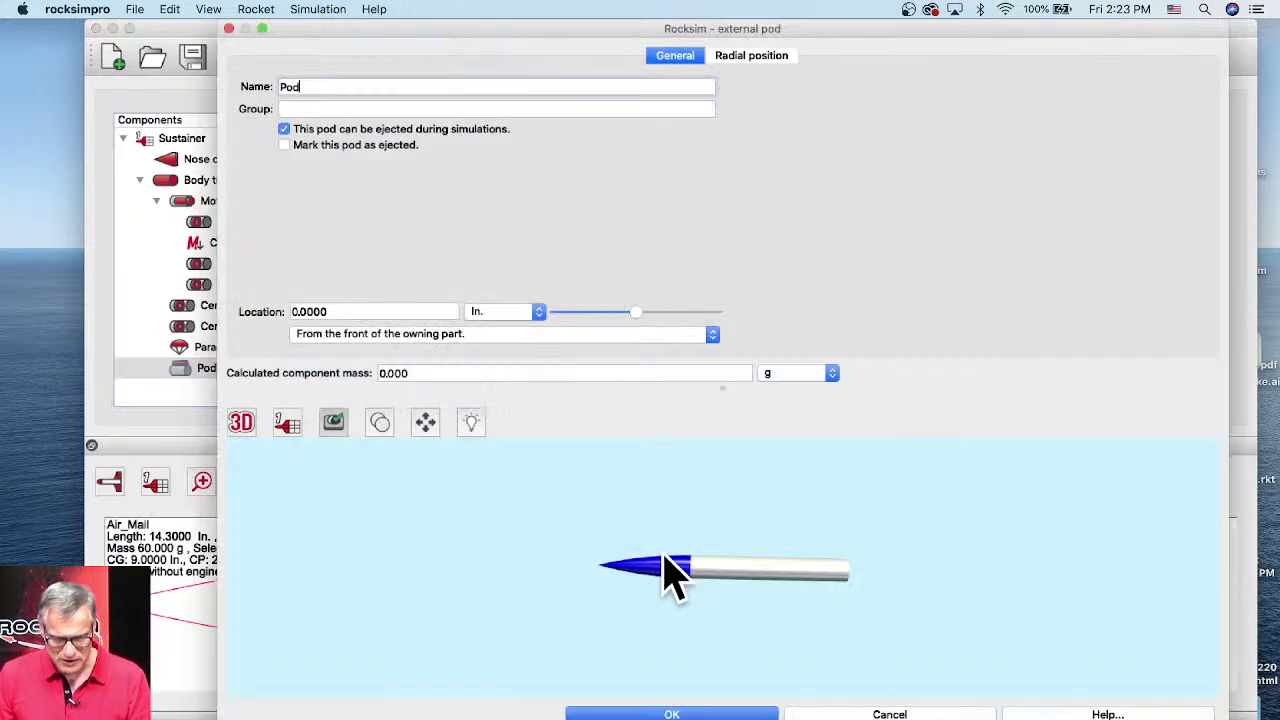
left_click(243, 425)
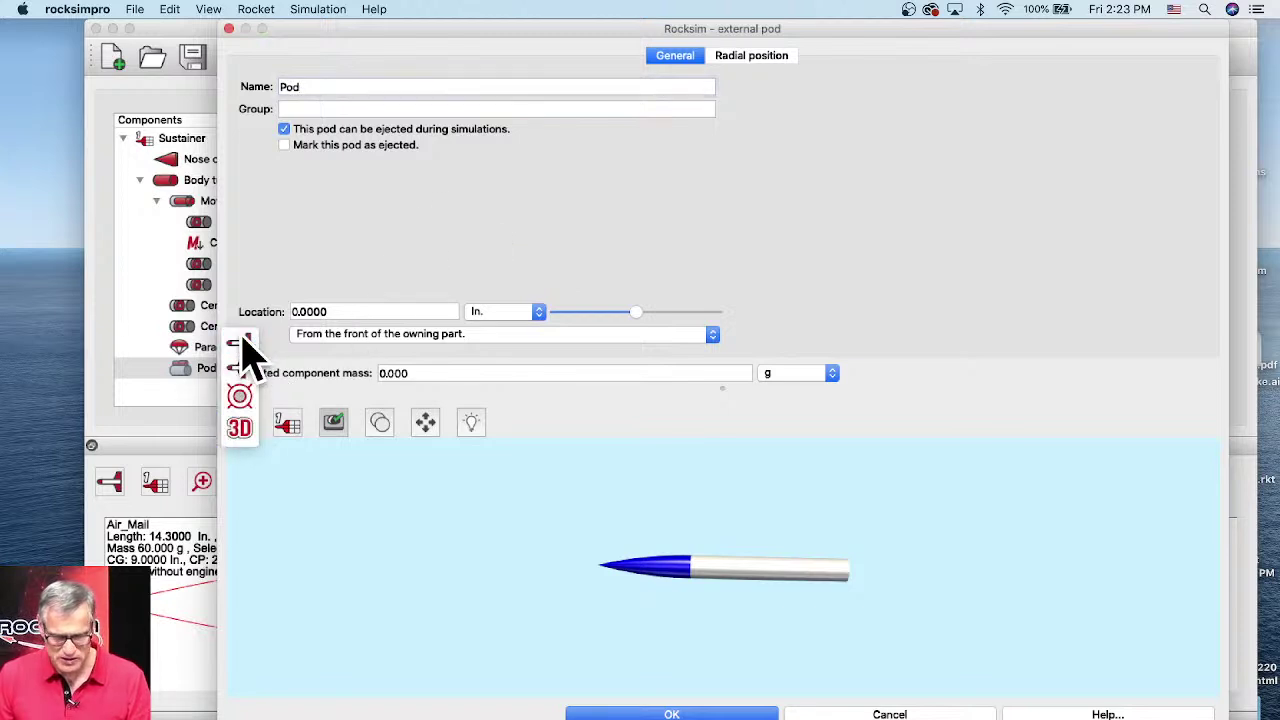
left_click(241, 343)
mouse_move(635, 312)
left_mouse_down()
mouse_move(731, 322)
mouse_move(675, 335)
mouse_move(686, 316)
left_mouse_up()
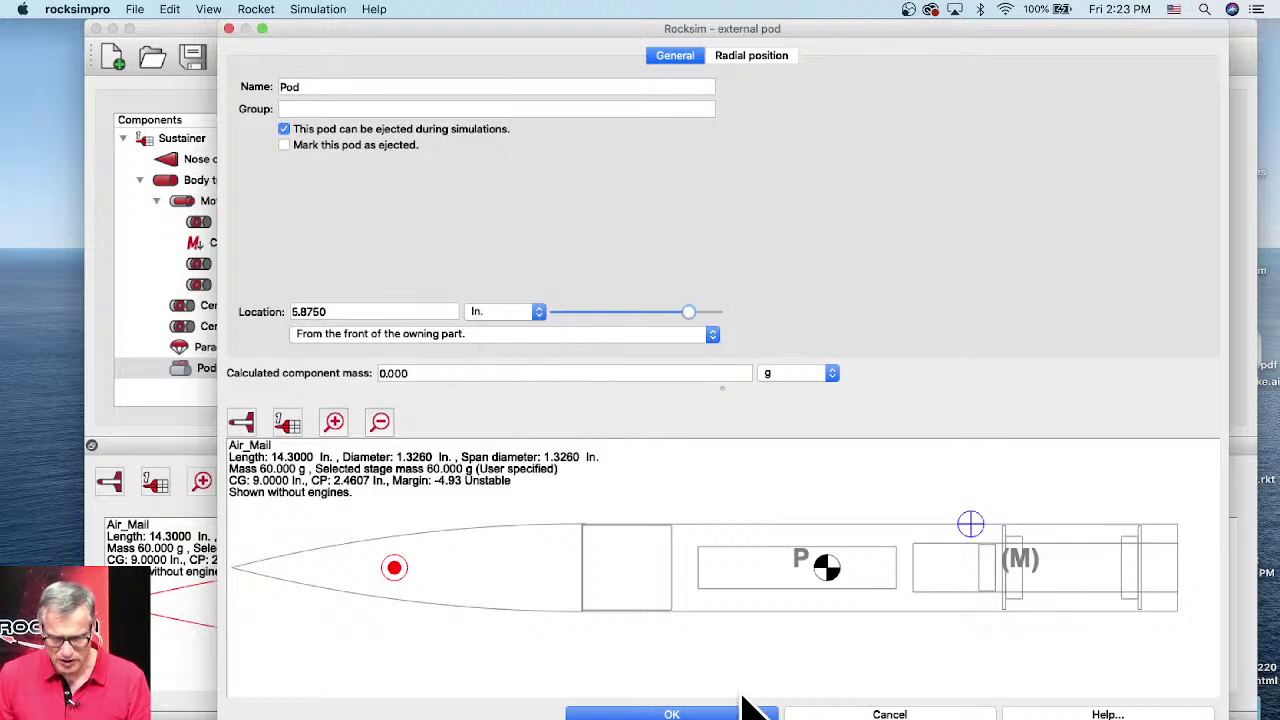
left_click(708, 714)
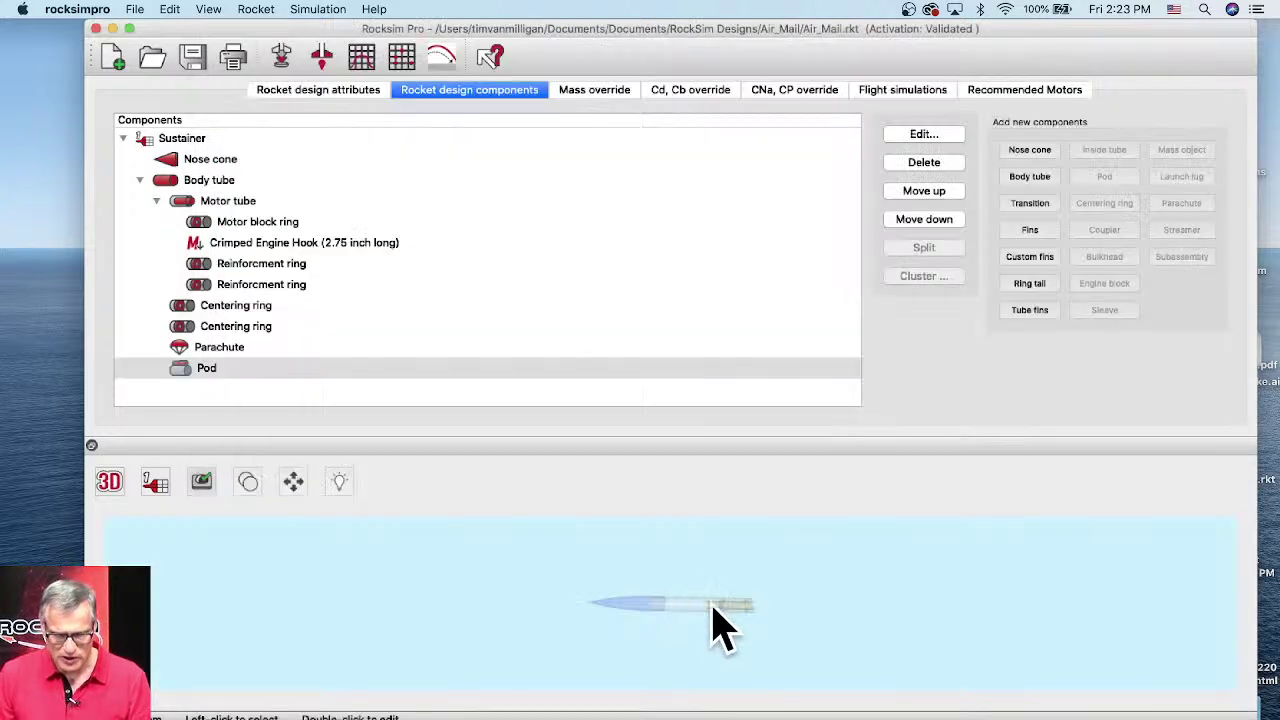
- Add a nose cone to the pod, loading Apogee part 20000, PNC-24A, from the parts database
left_click_drag(106, 484, 110, 421)
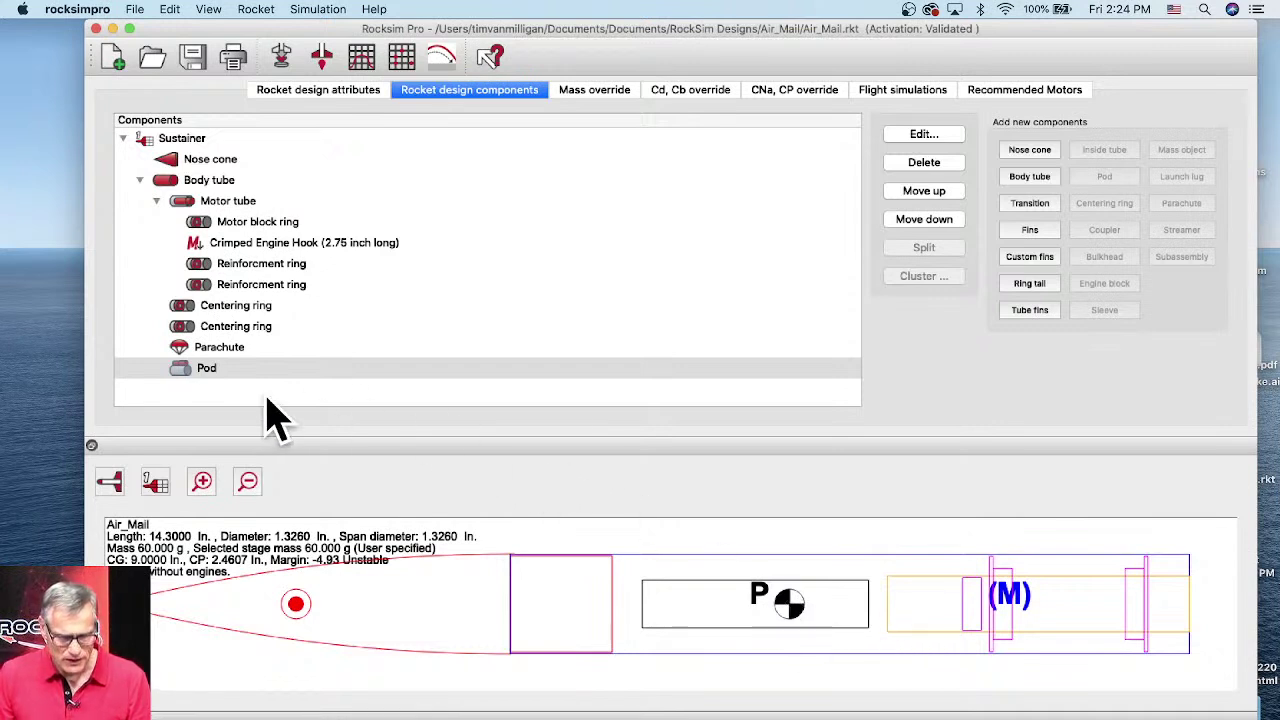
left_click(206, 366)
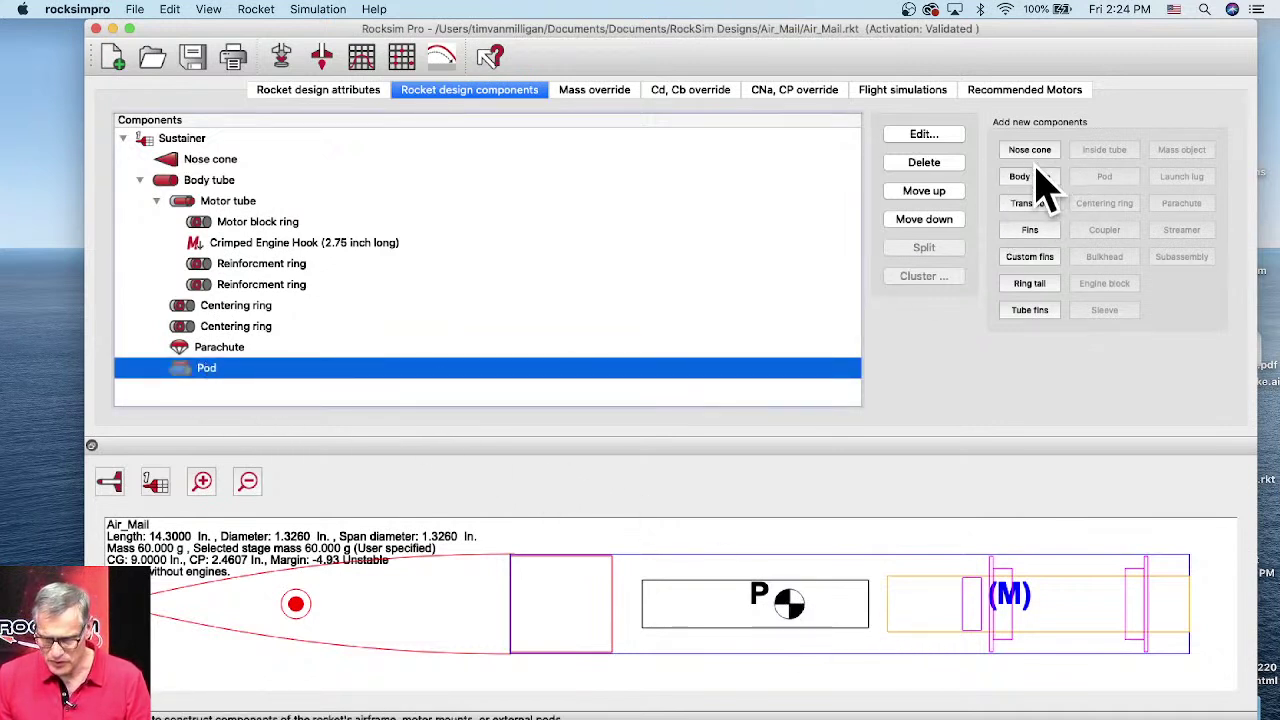
left_click(1038, 152)
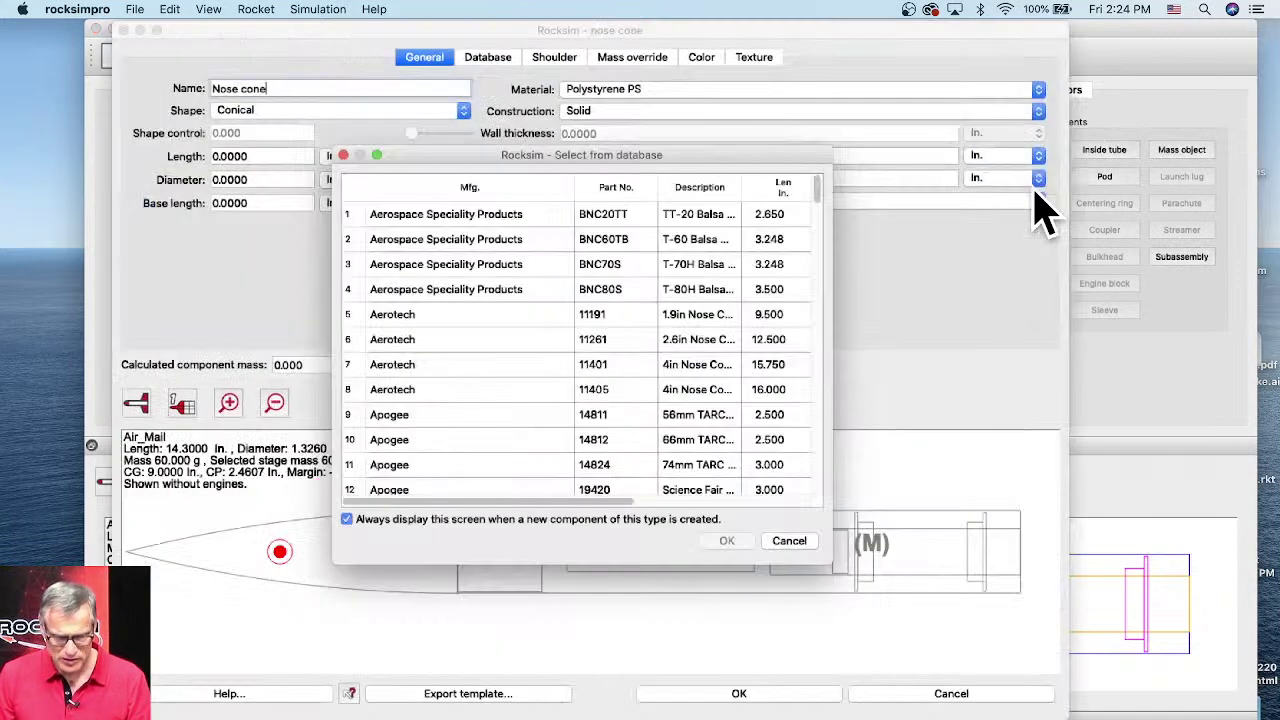
scroll(714, 425, "down", 5)
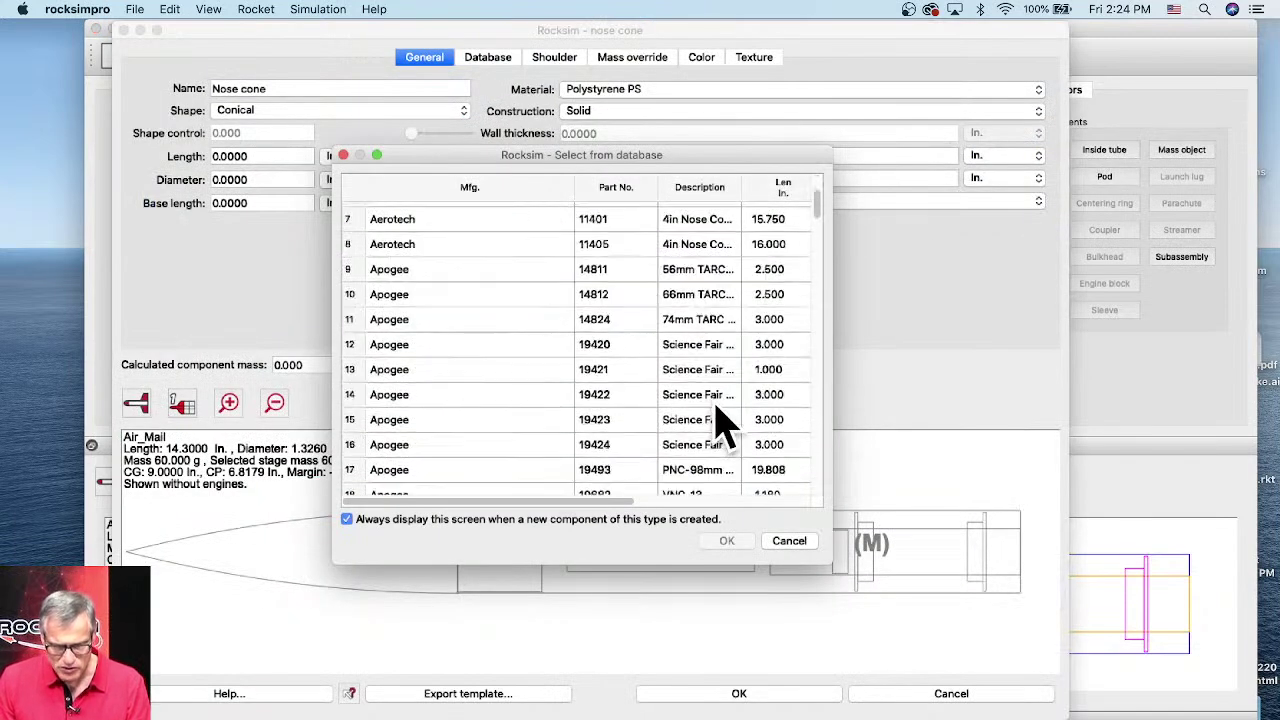
scroll(725, 435, "down", 3)
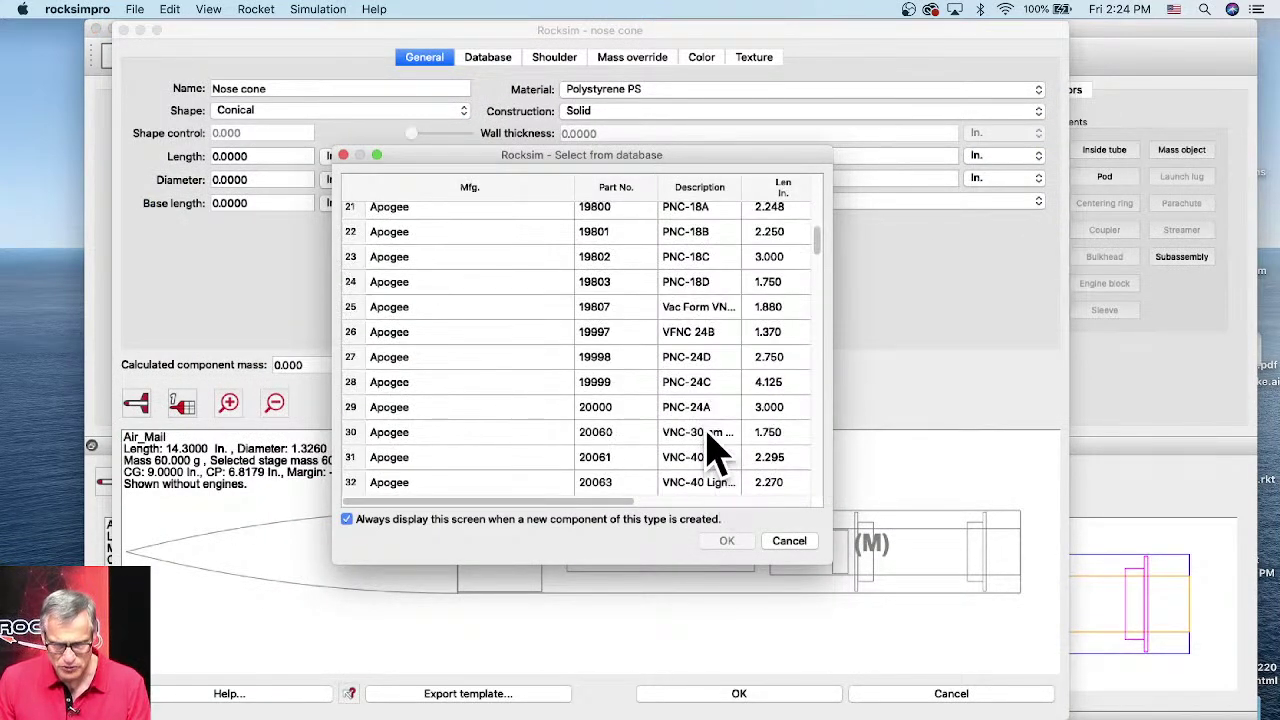
left_click(707, 407)
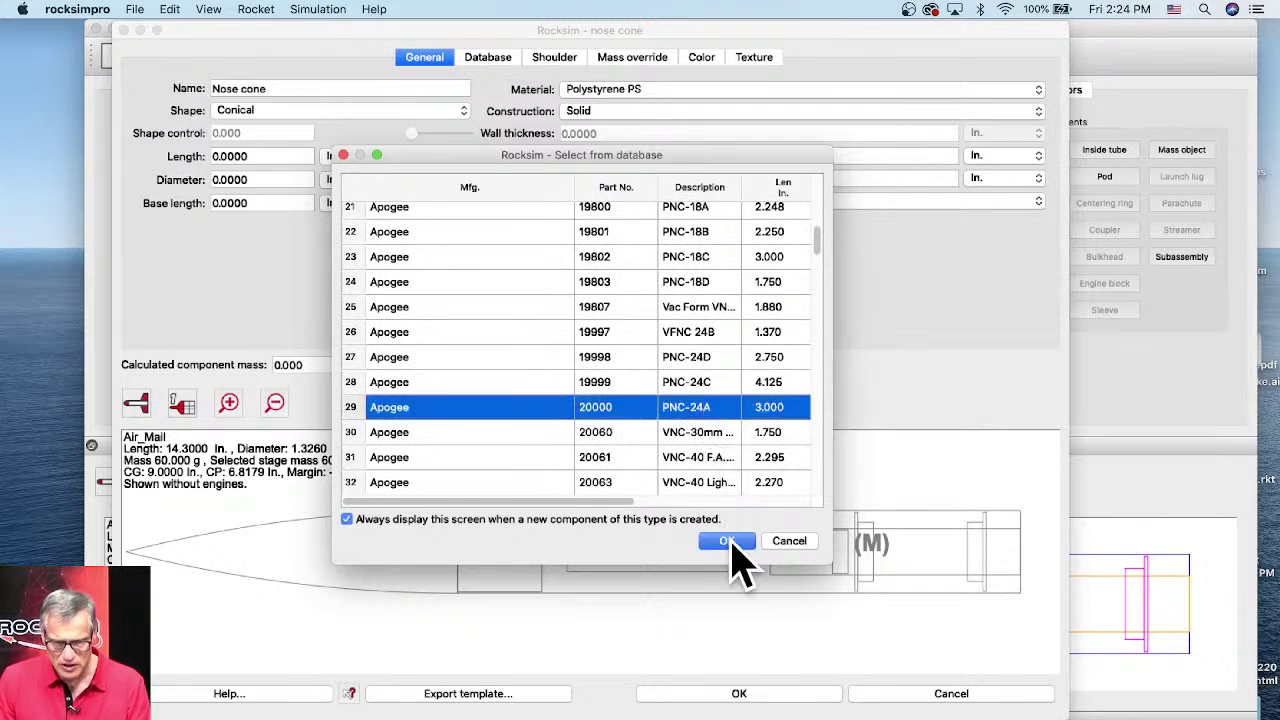
left_click(732, 540)
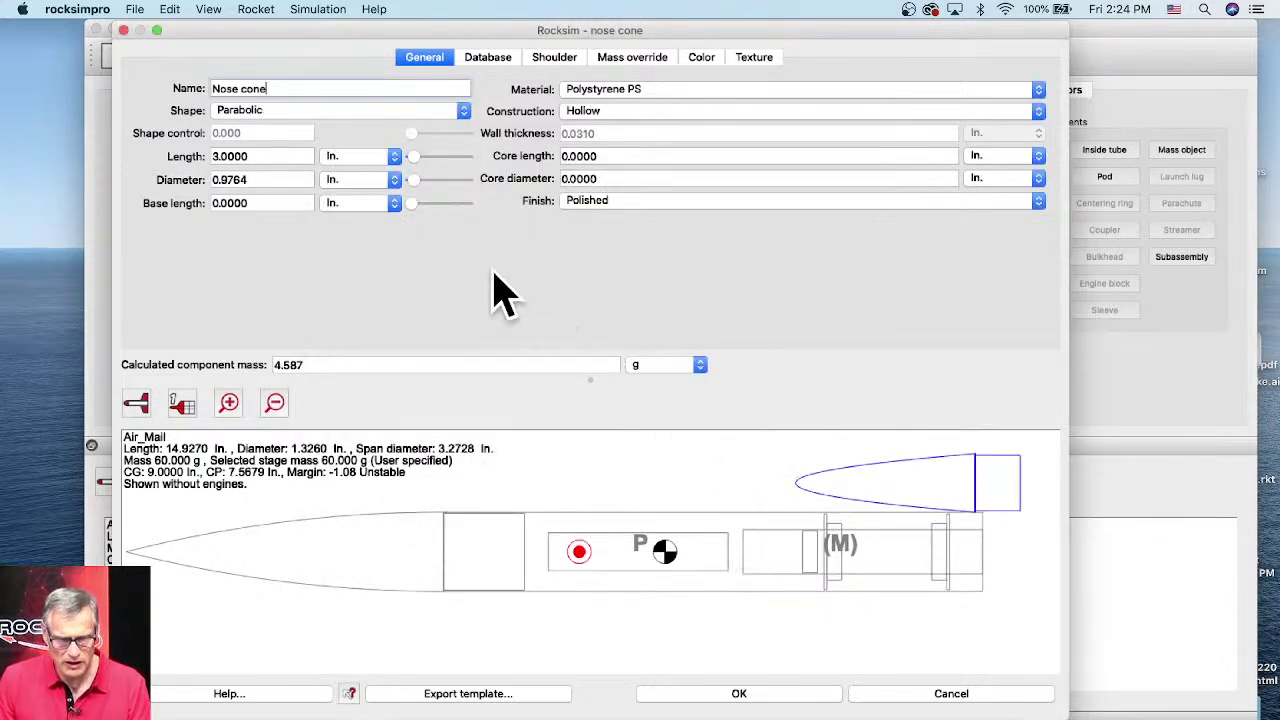
- Try to remove the pod nose cone's shoulder by emptying its length and diameter values
left_click(556, 57)
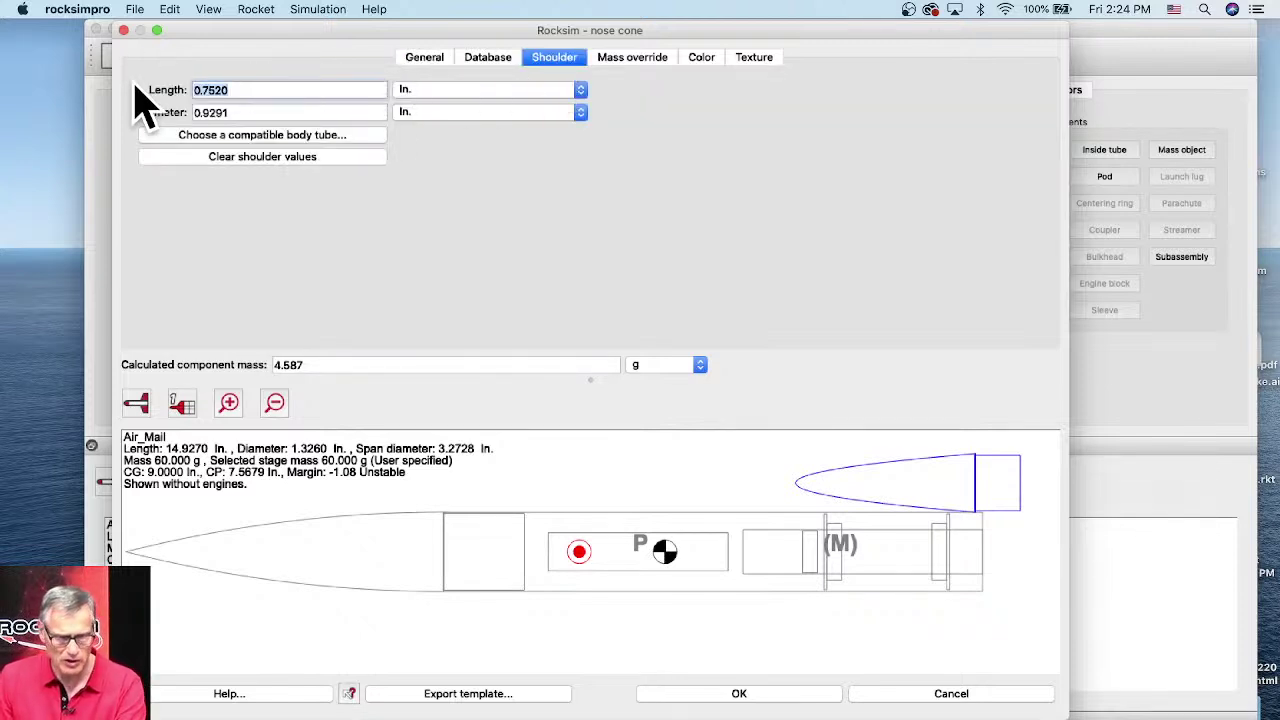
left_click(234, 112)
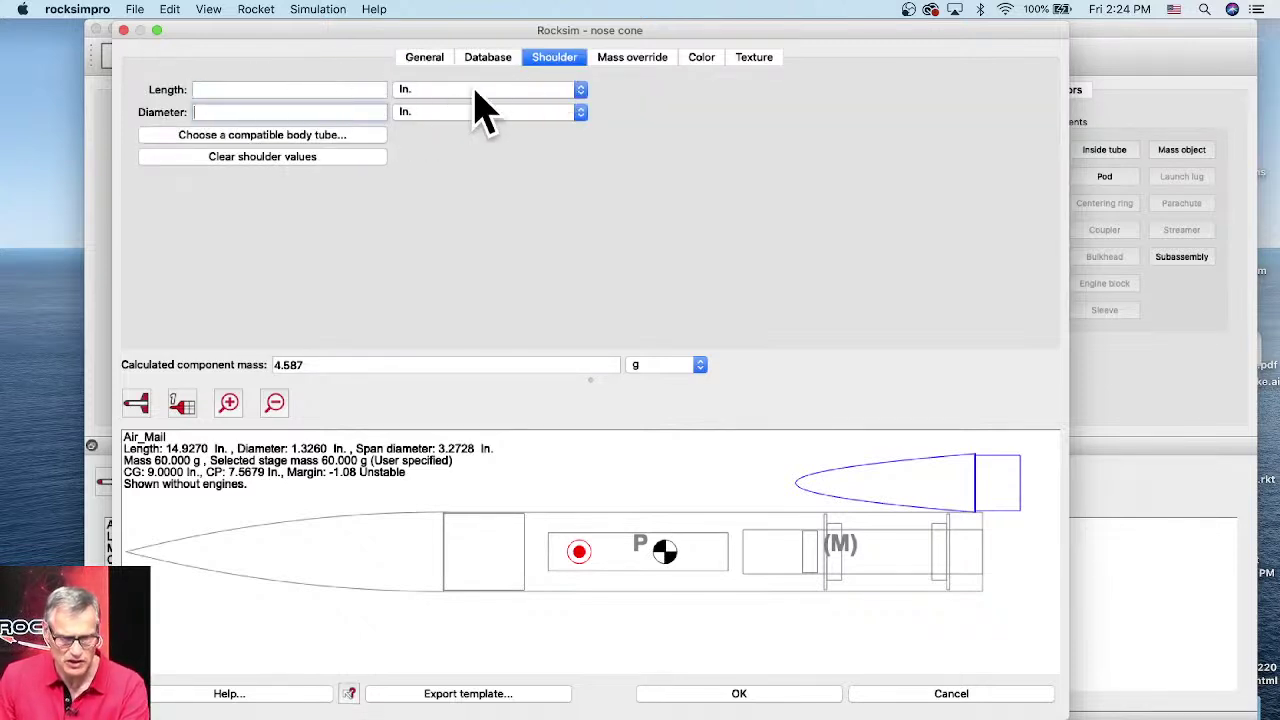
left_click(432, 60)
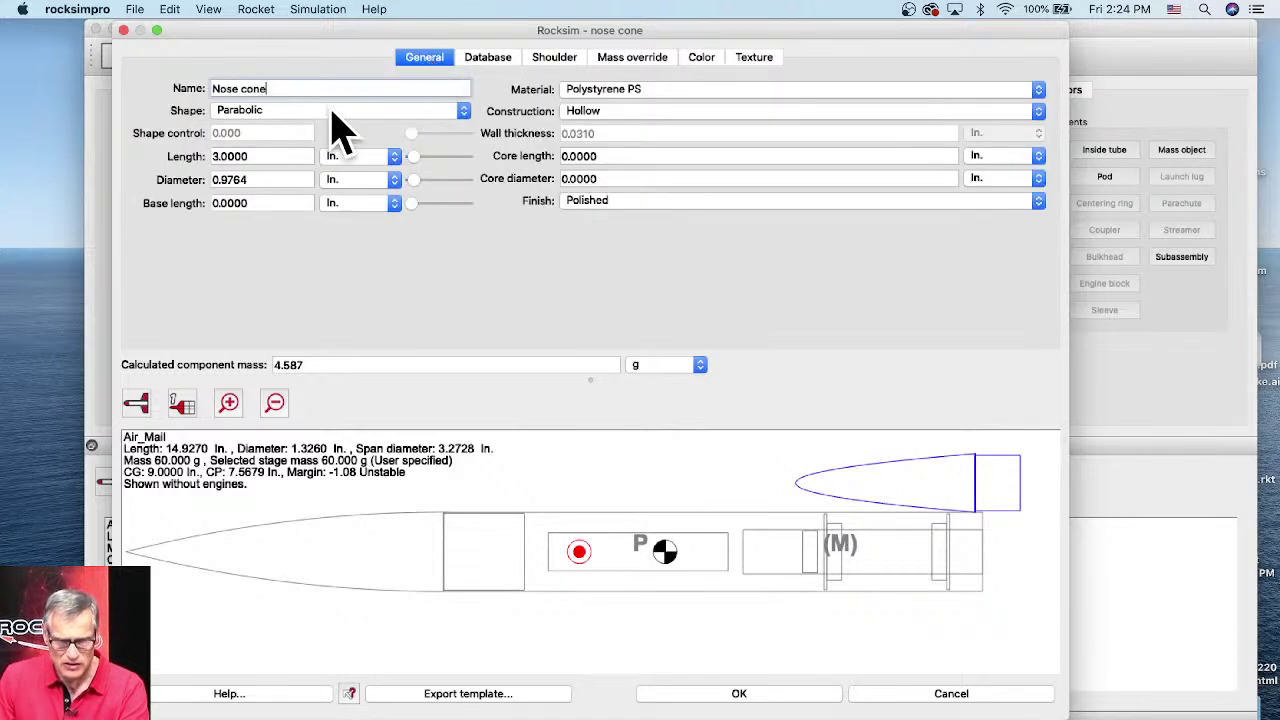
left_click(555, 60)
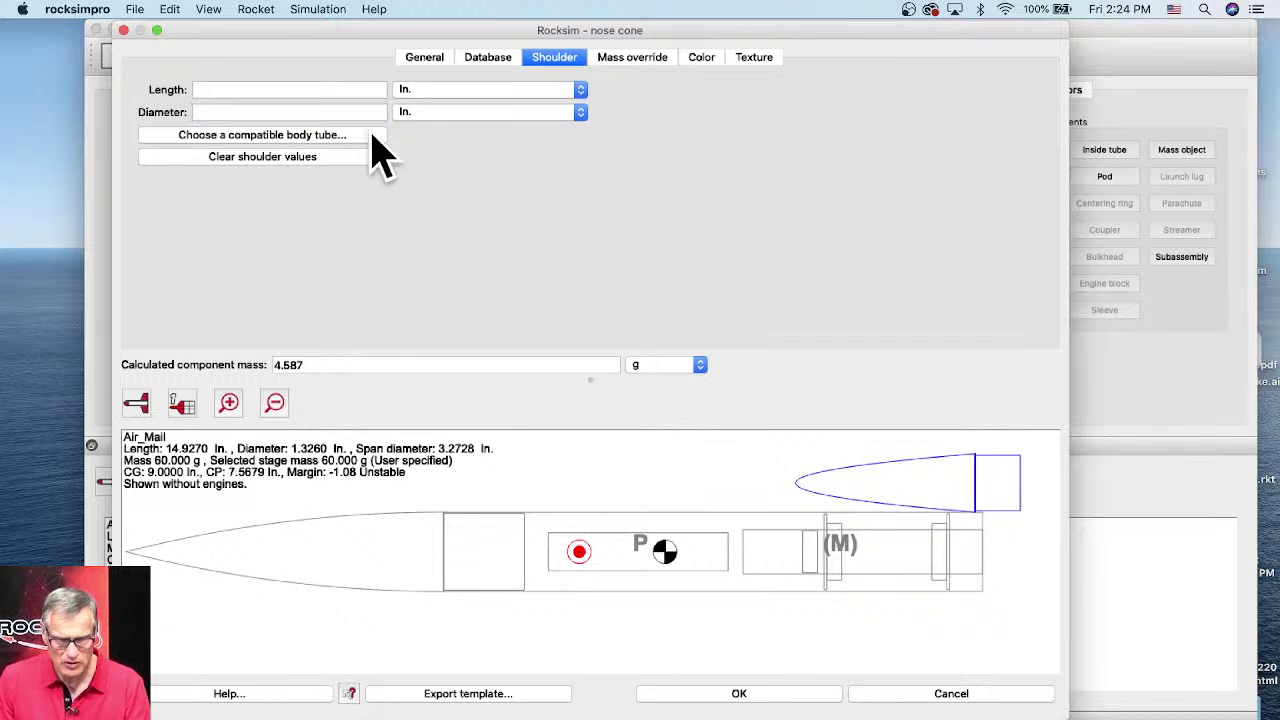
left_click(423, 58)
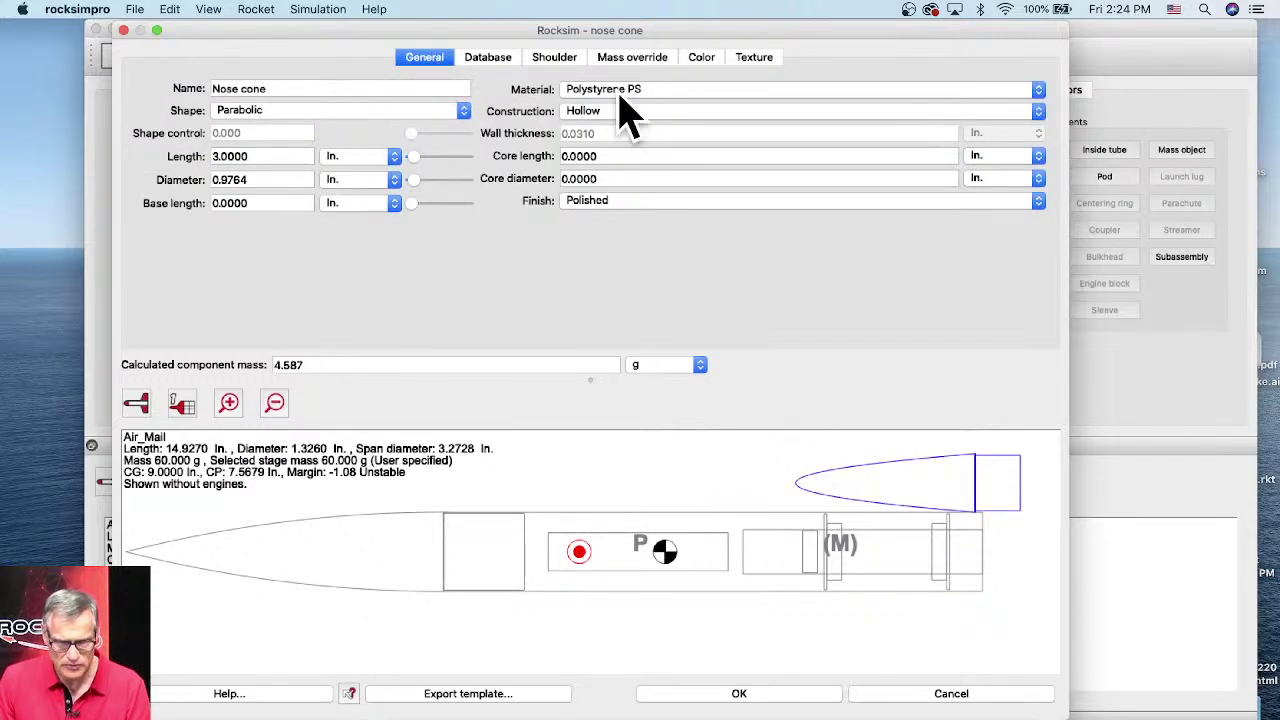
- Change the pod nose cone's shape to Conical, clear its shoulder values, and accept the part
left_click(320, 111)
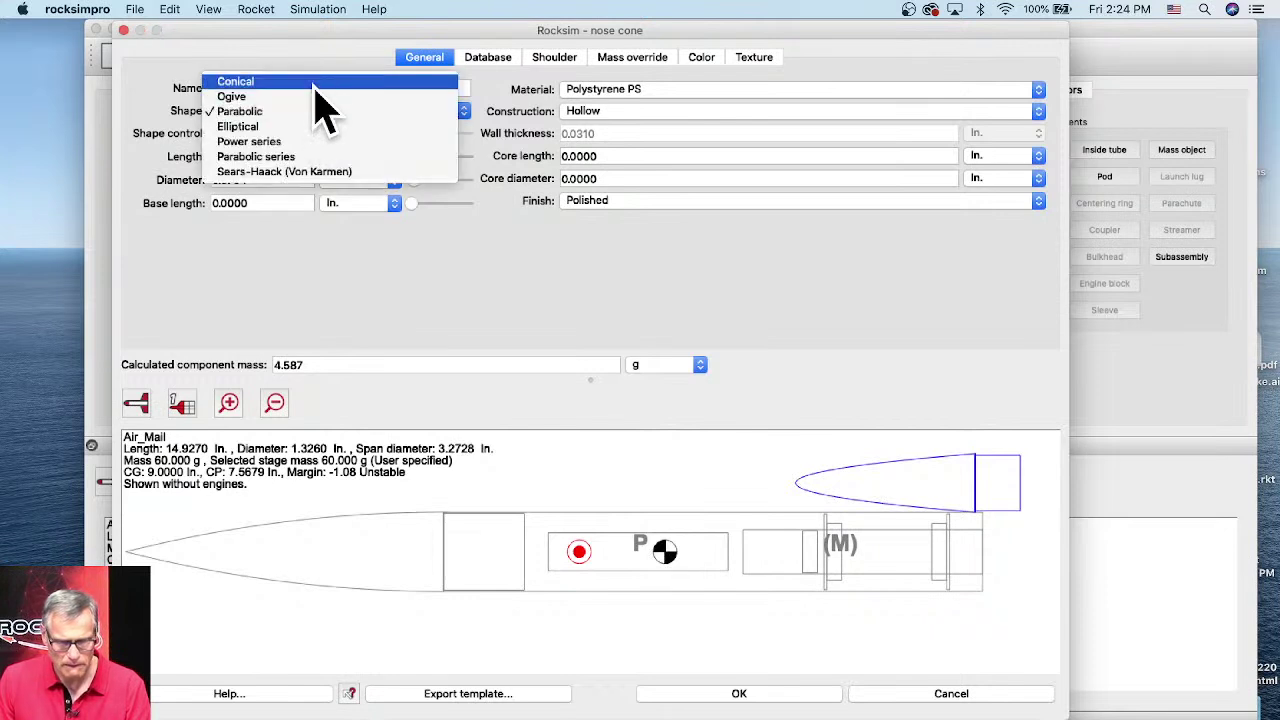
left_click(315, 84)
left_click(500, 62)
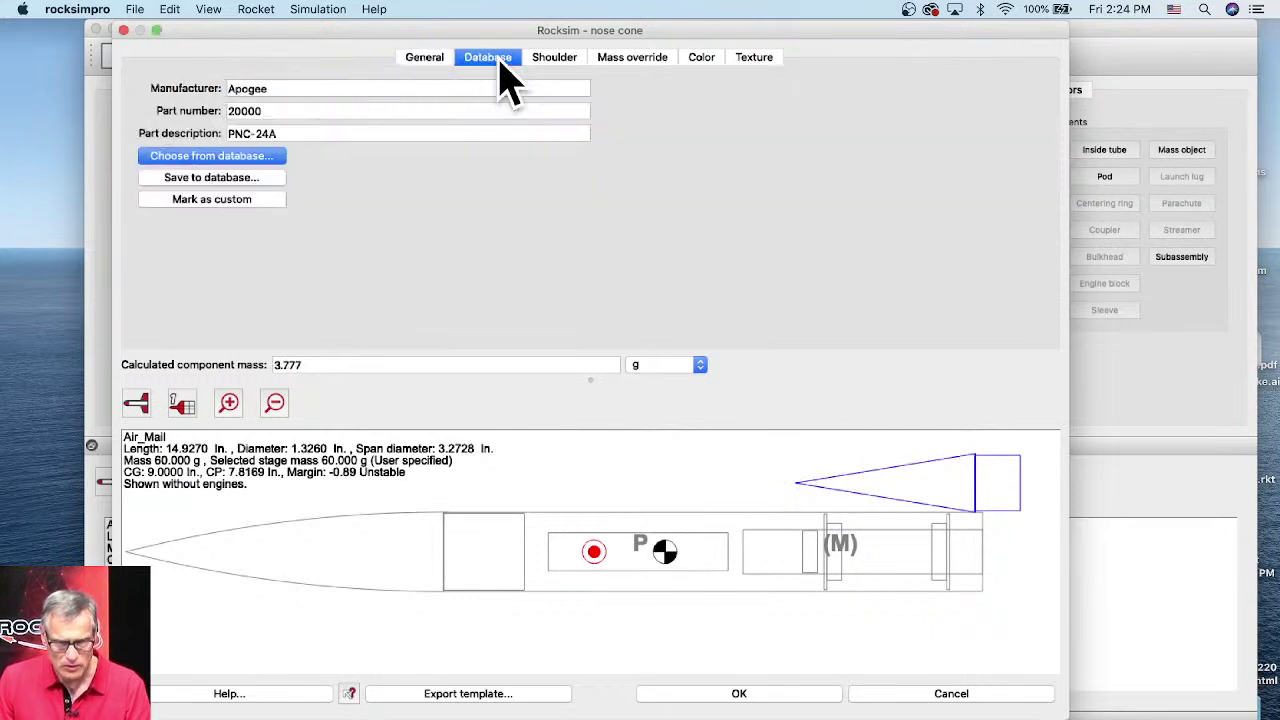
left_click(568, 62)
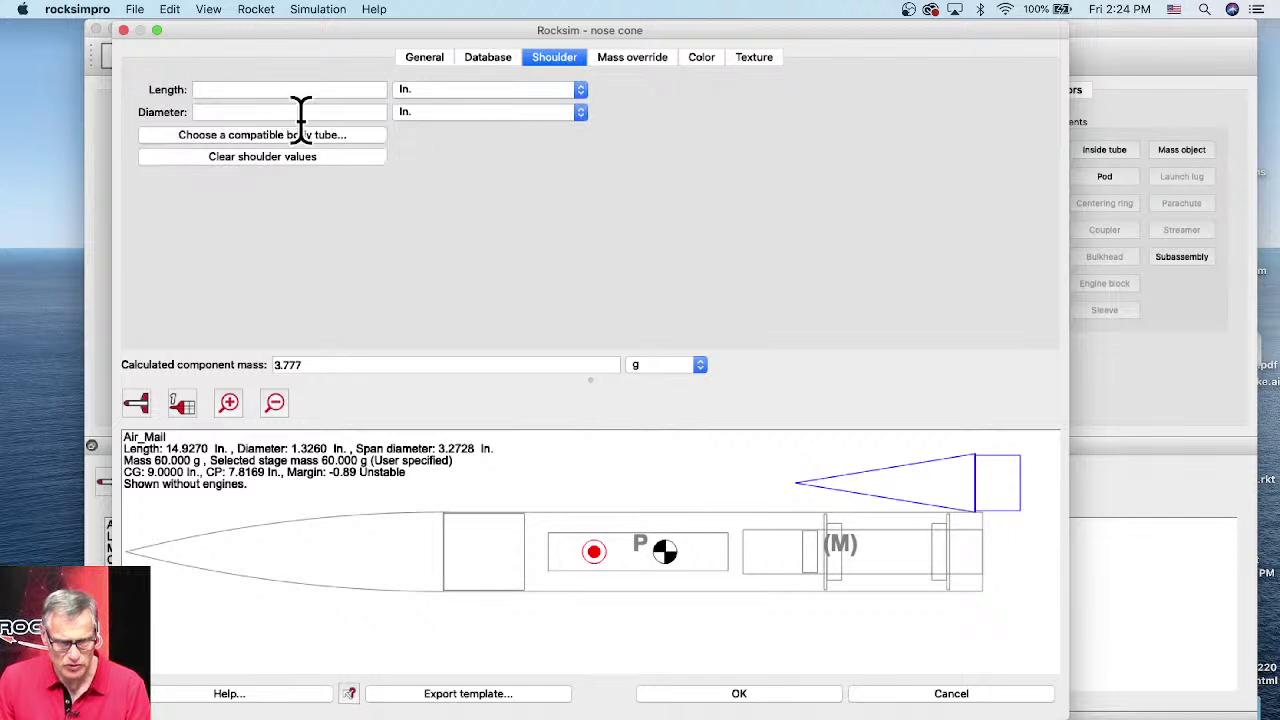
left_click(228, 157)
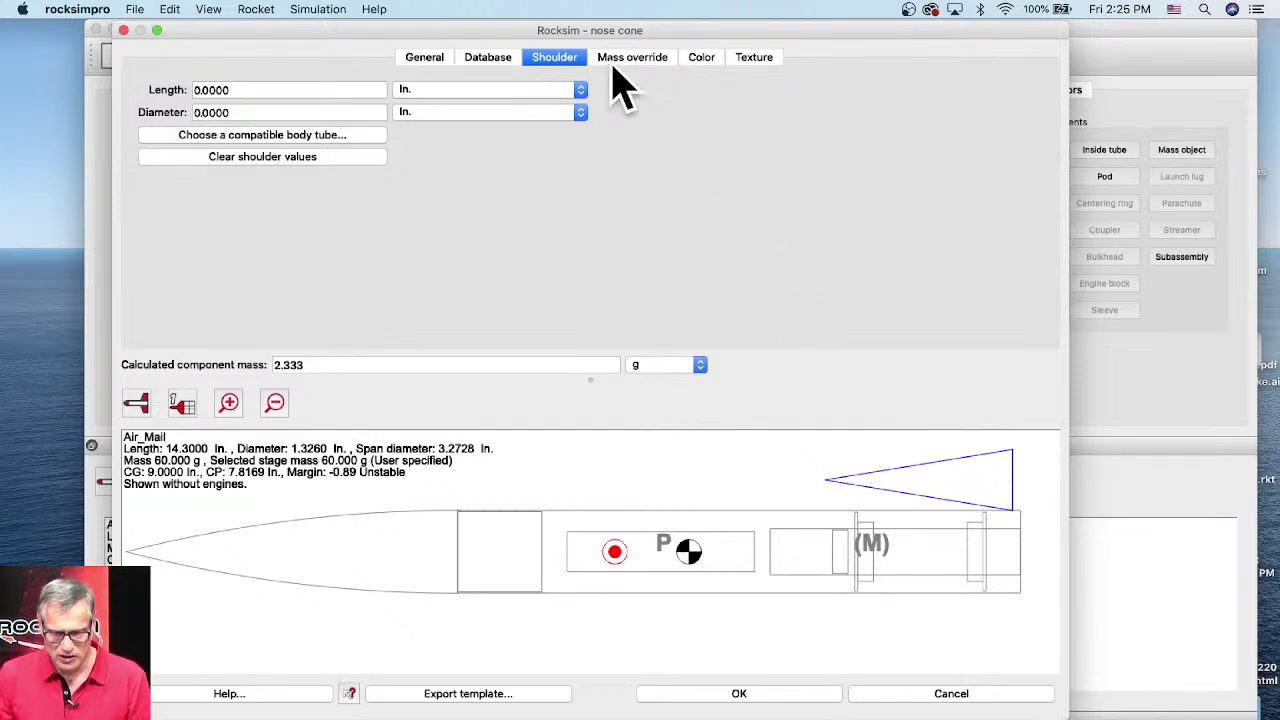
left_click(724, 698)
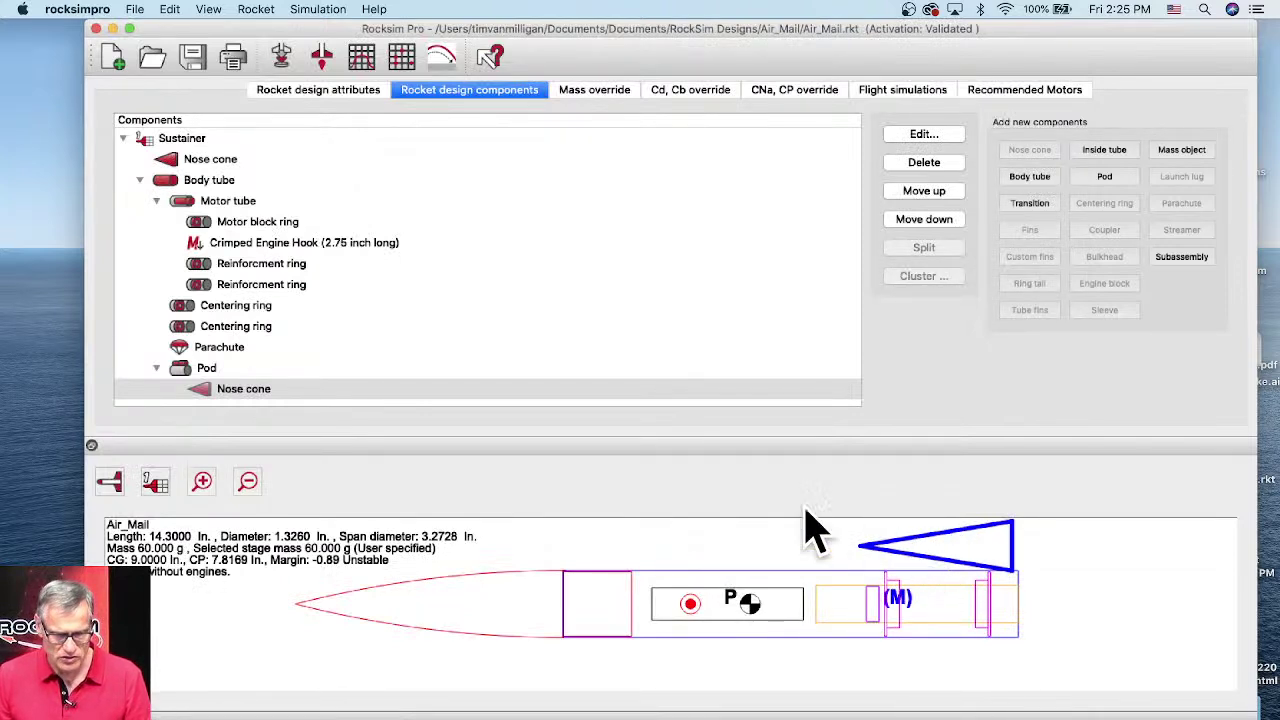
- Copy the pod with its nose cone and paste the duplicate onto the body tube
left_click(207, 370)
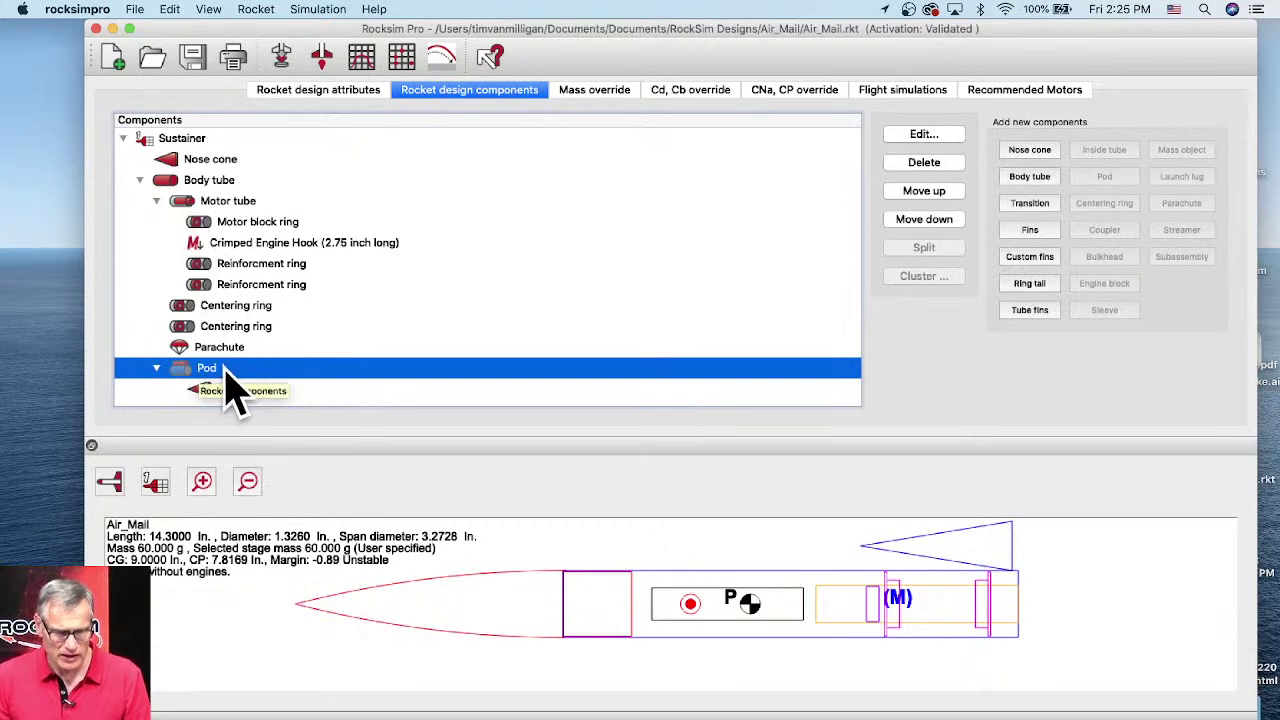
right_click(216, 369)
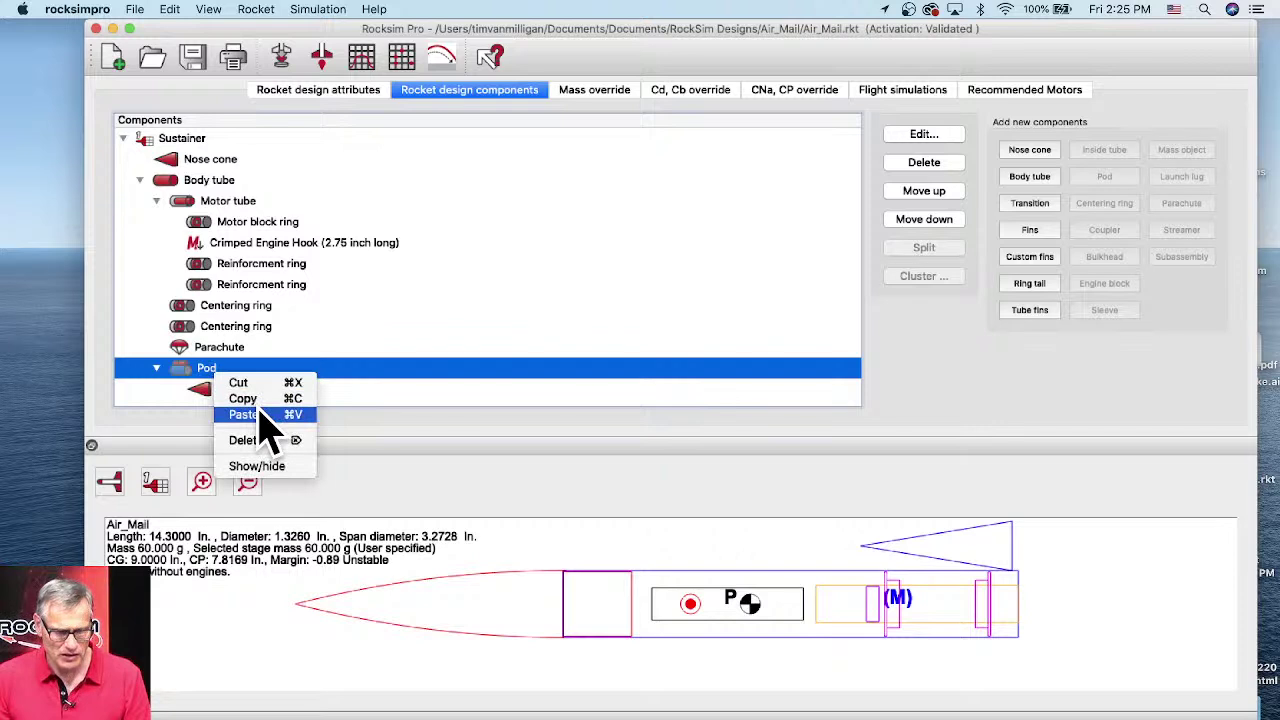
left_click(261, 401)
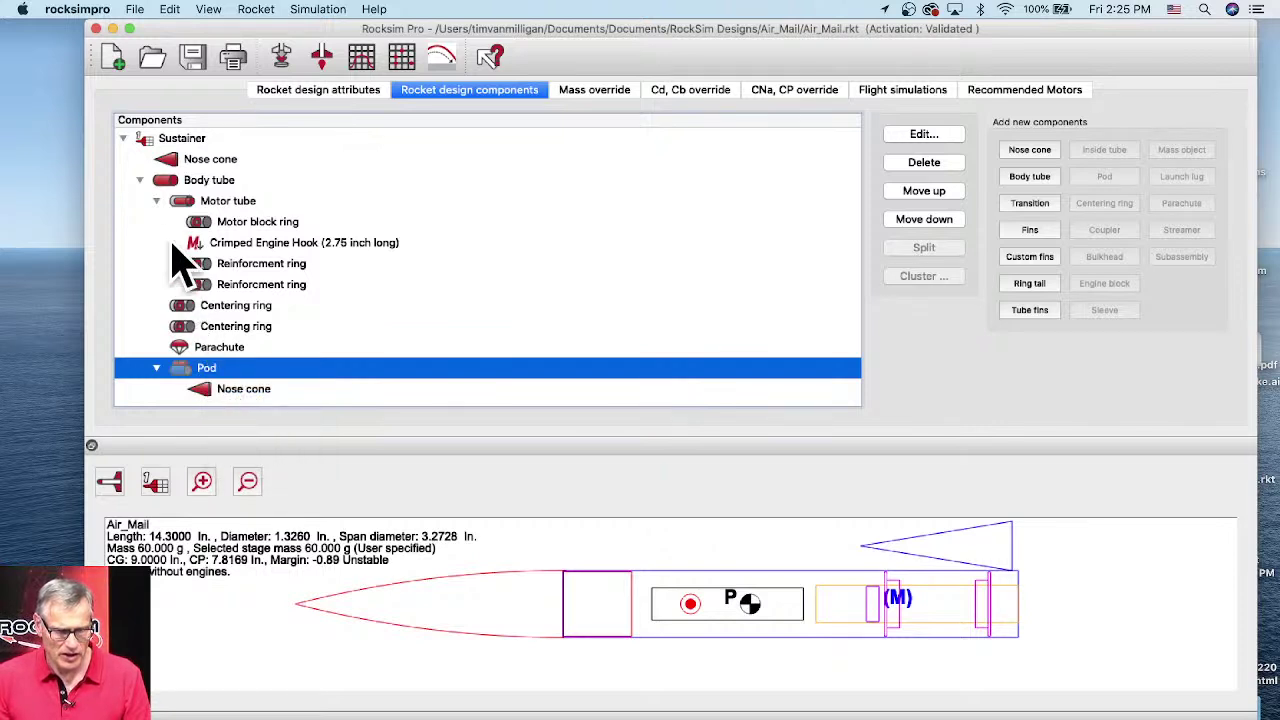
left_click(168, 184)
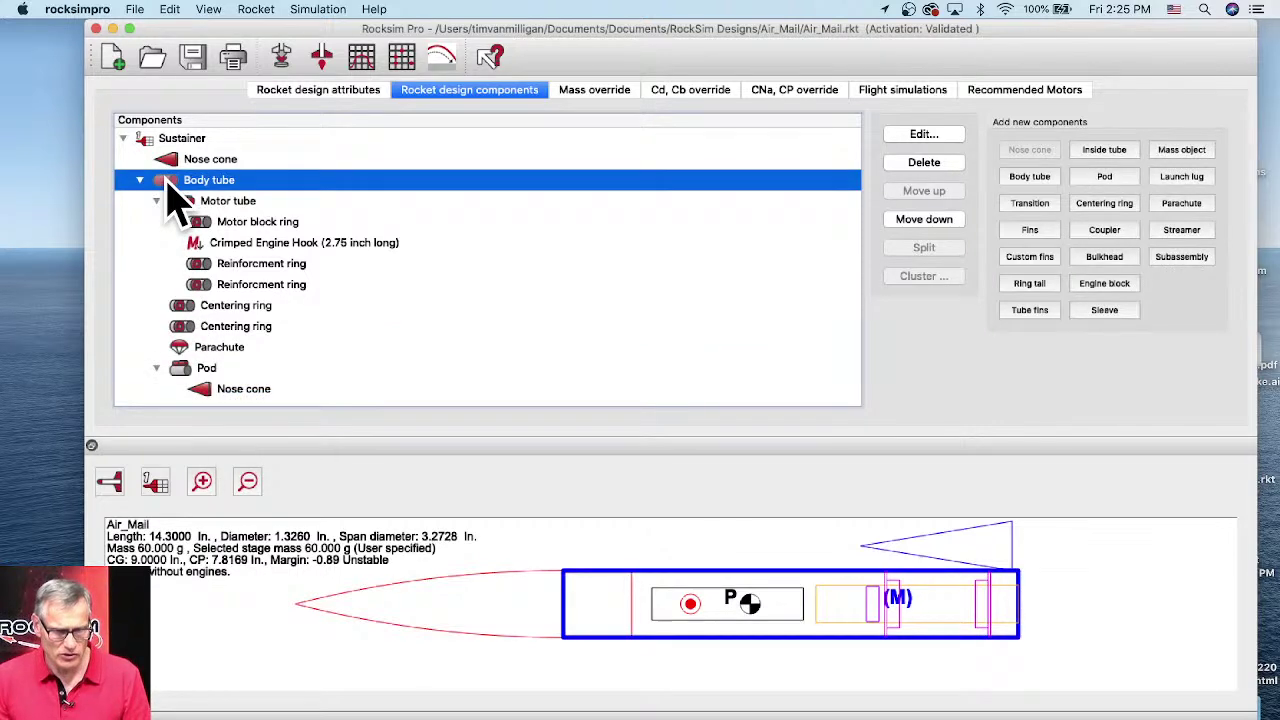
right_click(238, 182)
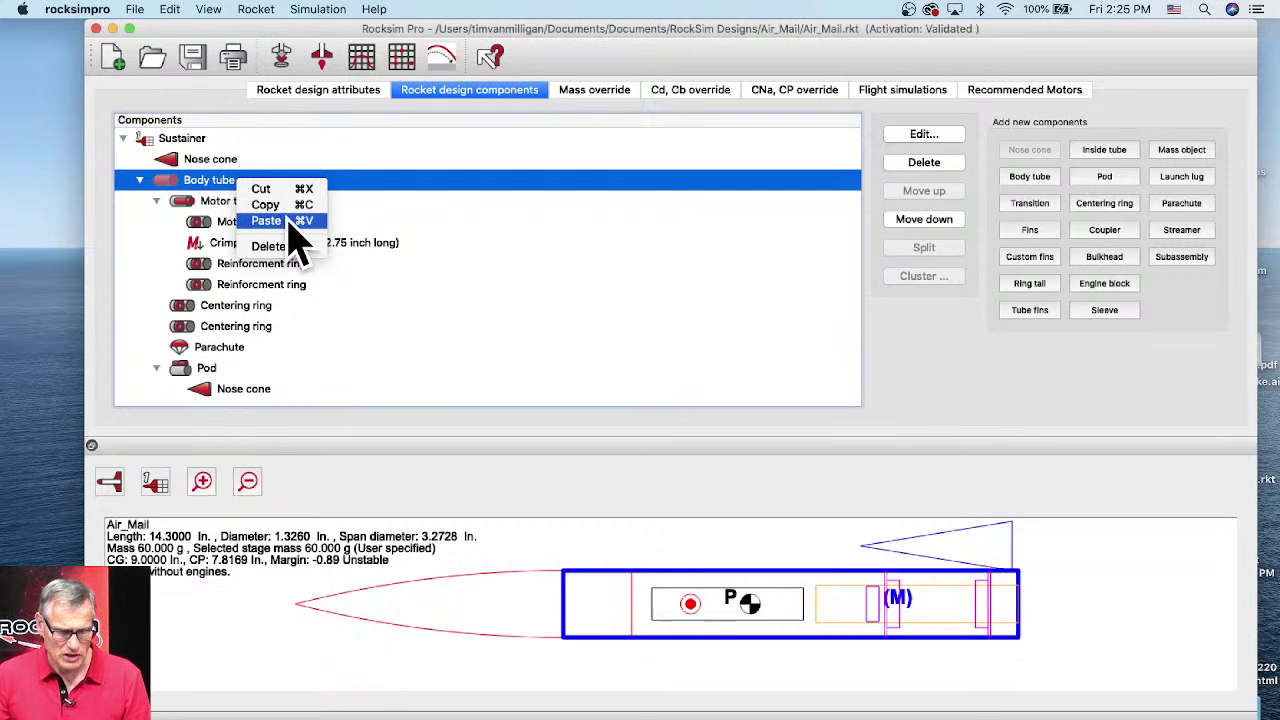
left_click(270, 220)
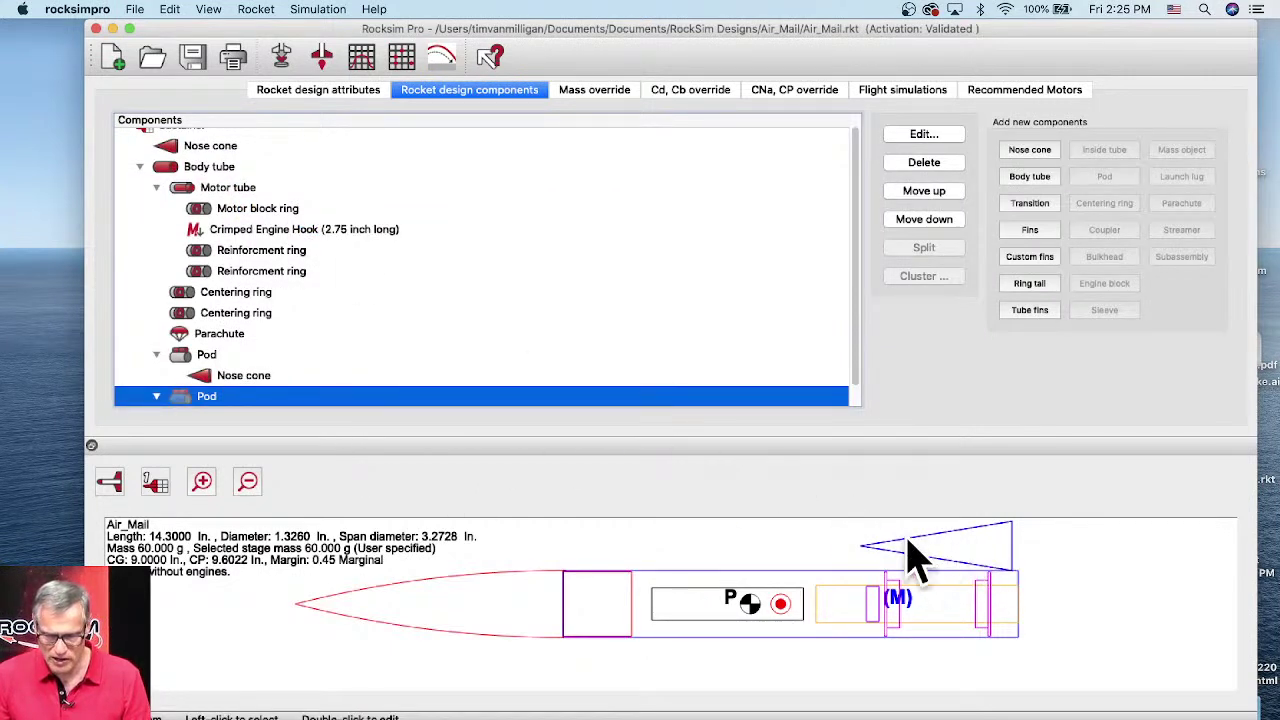
- Set the duplicate pod's radial angle to 120 degrees, checking it in the base and side views, and accept the change
double_click(190, 398)
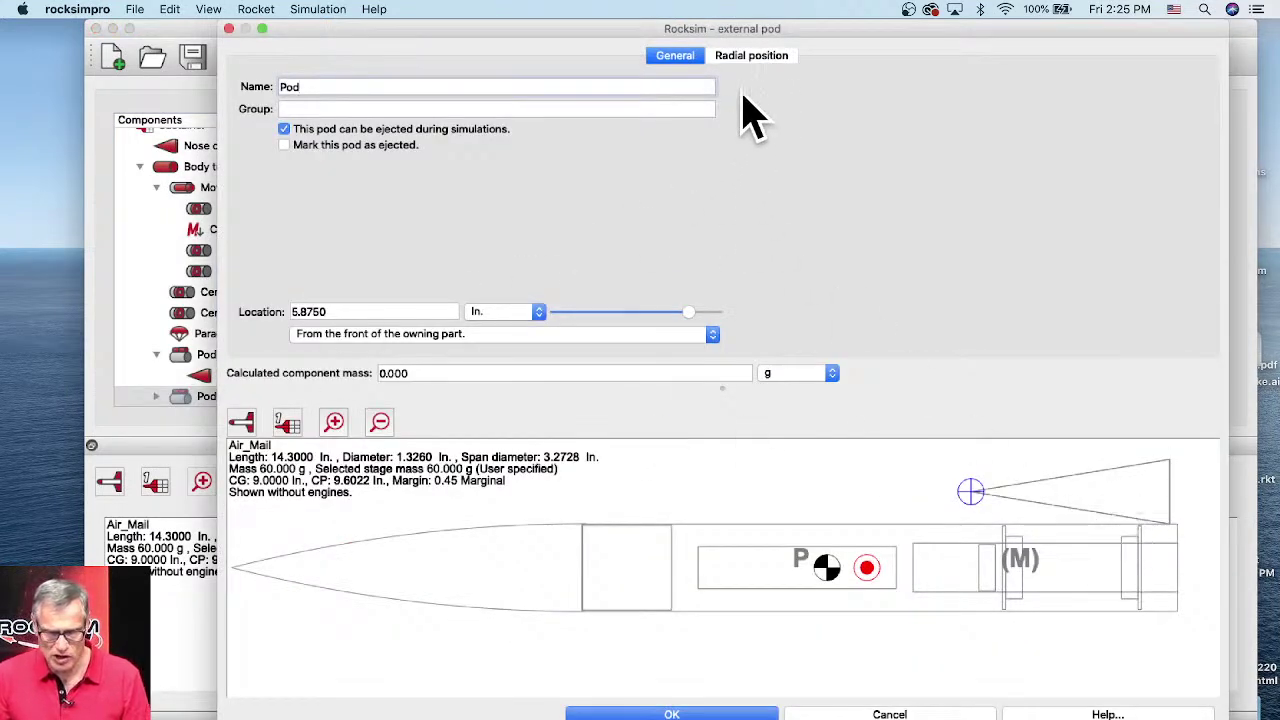
left_click(240, 422)
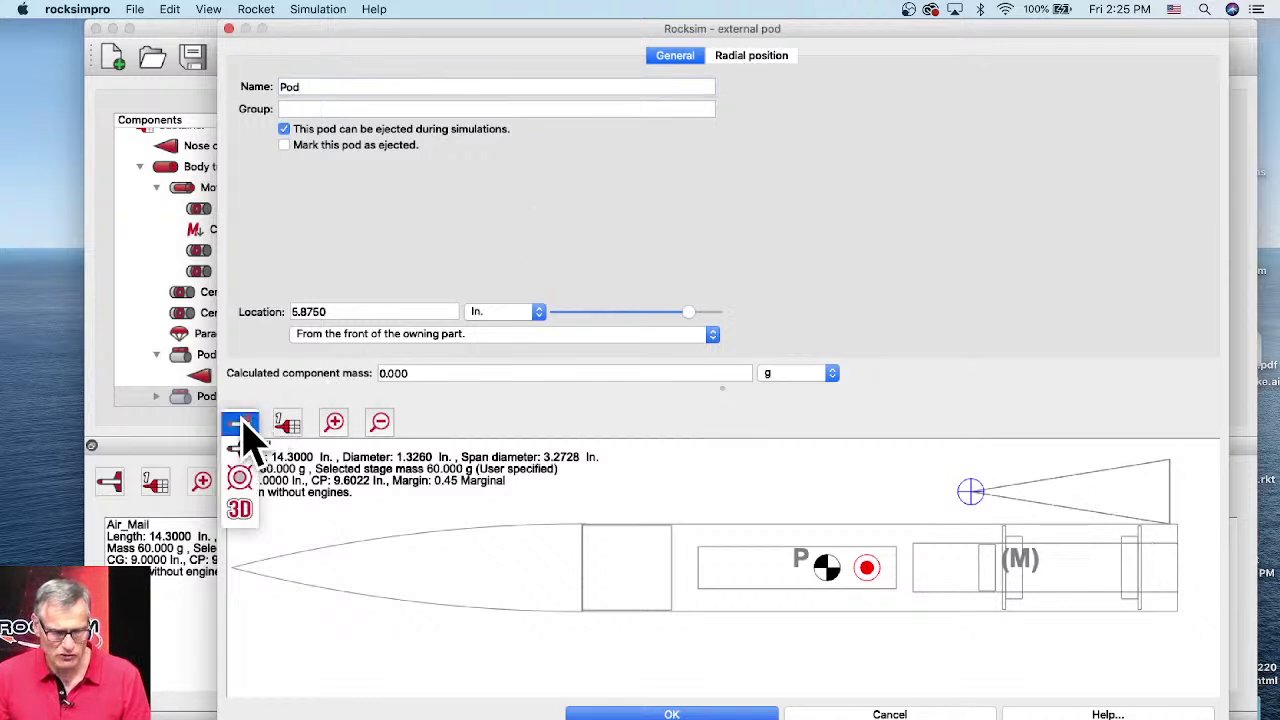
left_click(240, 480)
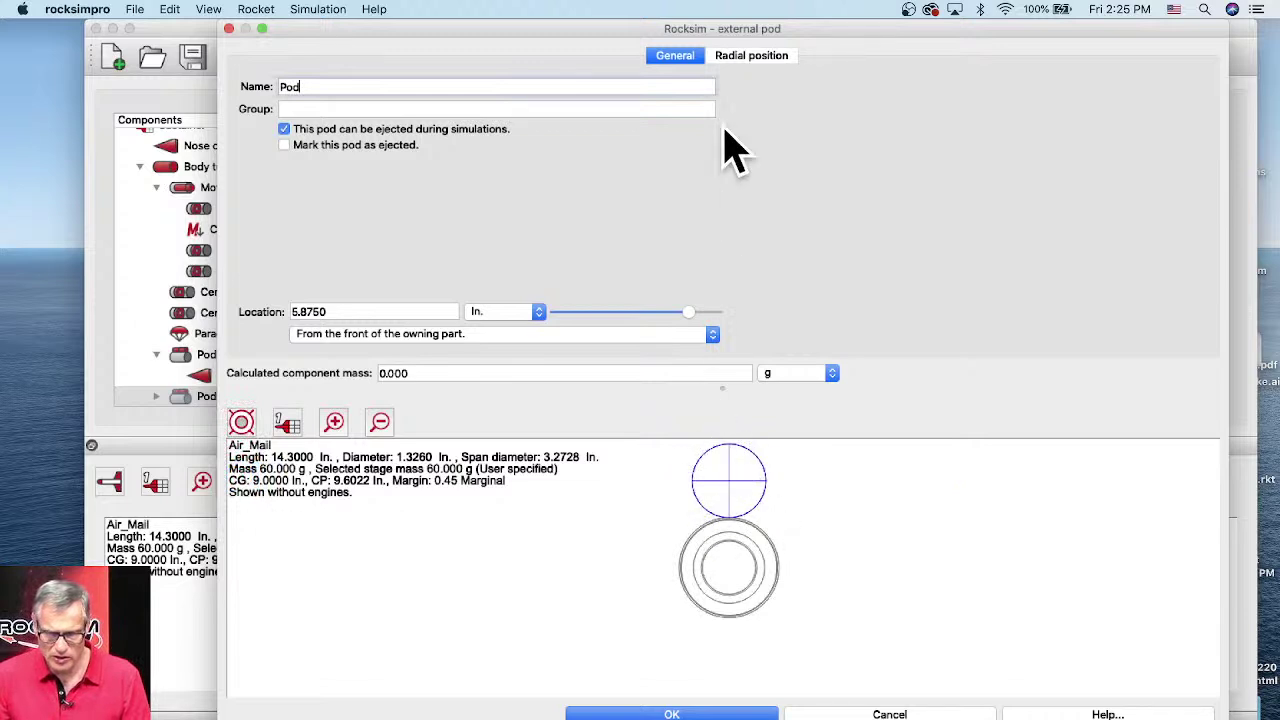
left_click(735, 58)
left_click_drag(722, 197, 800, 295)
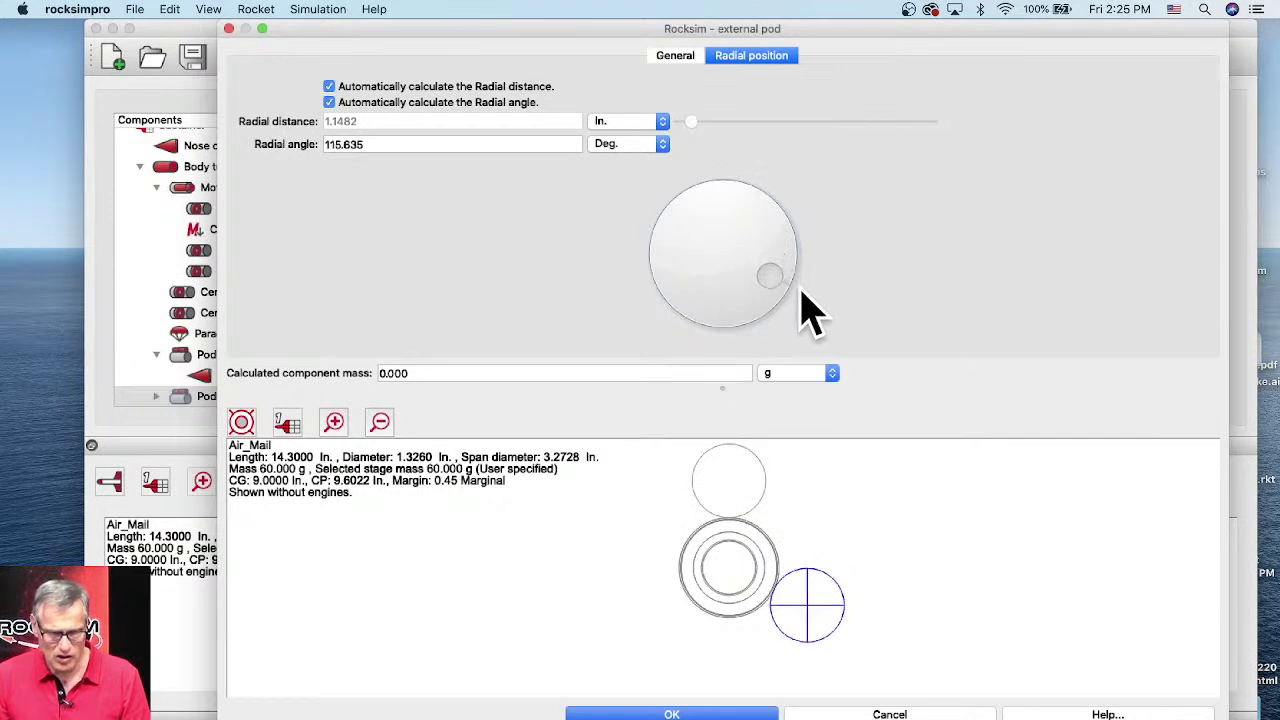
left_click_drag(364, 144, 338, 146)
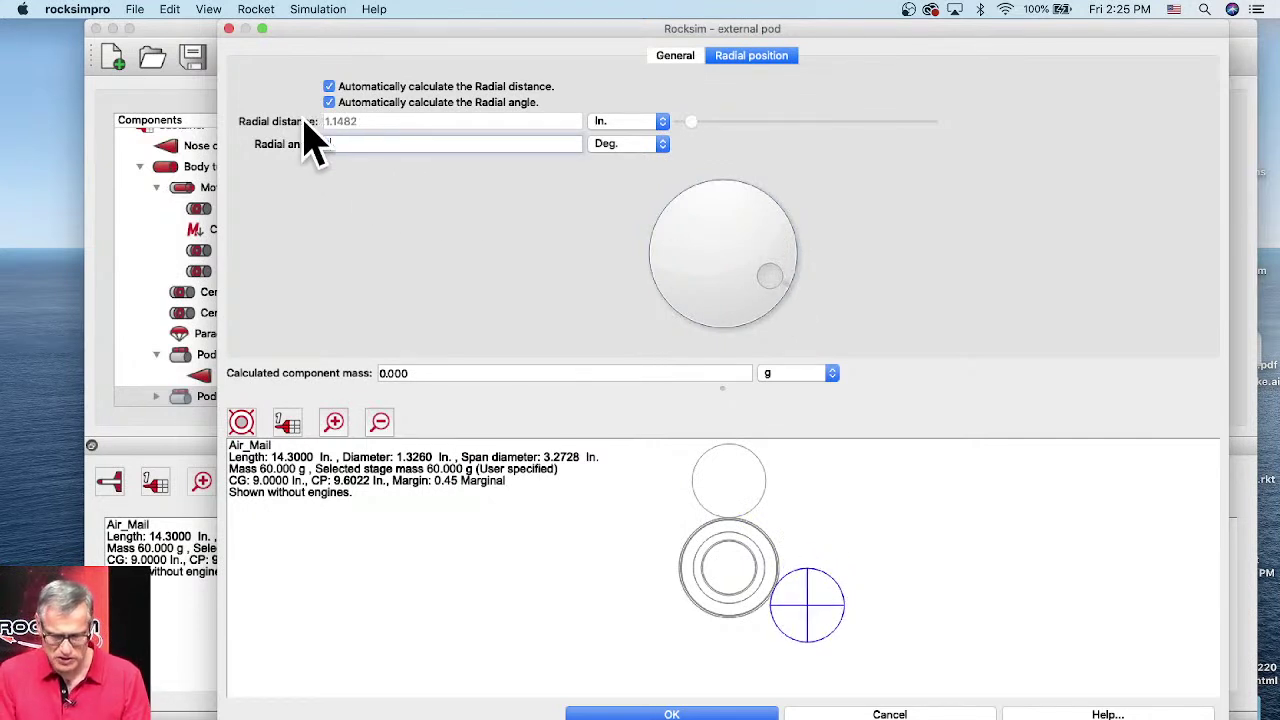
key("Tab")
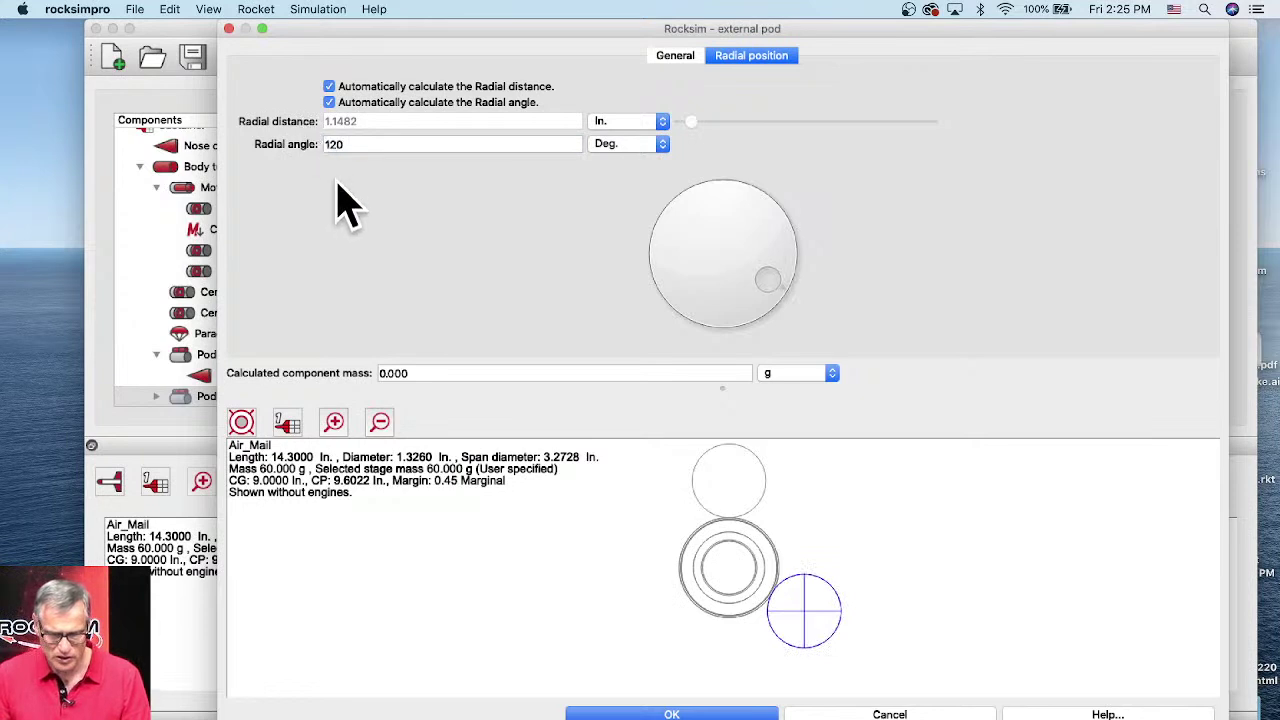
left_click(241, 422)
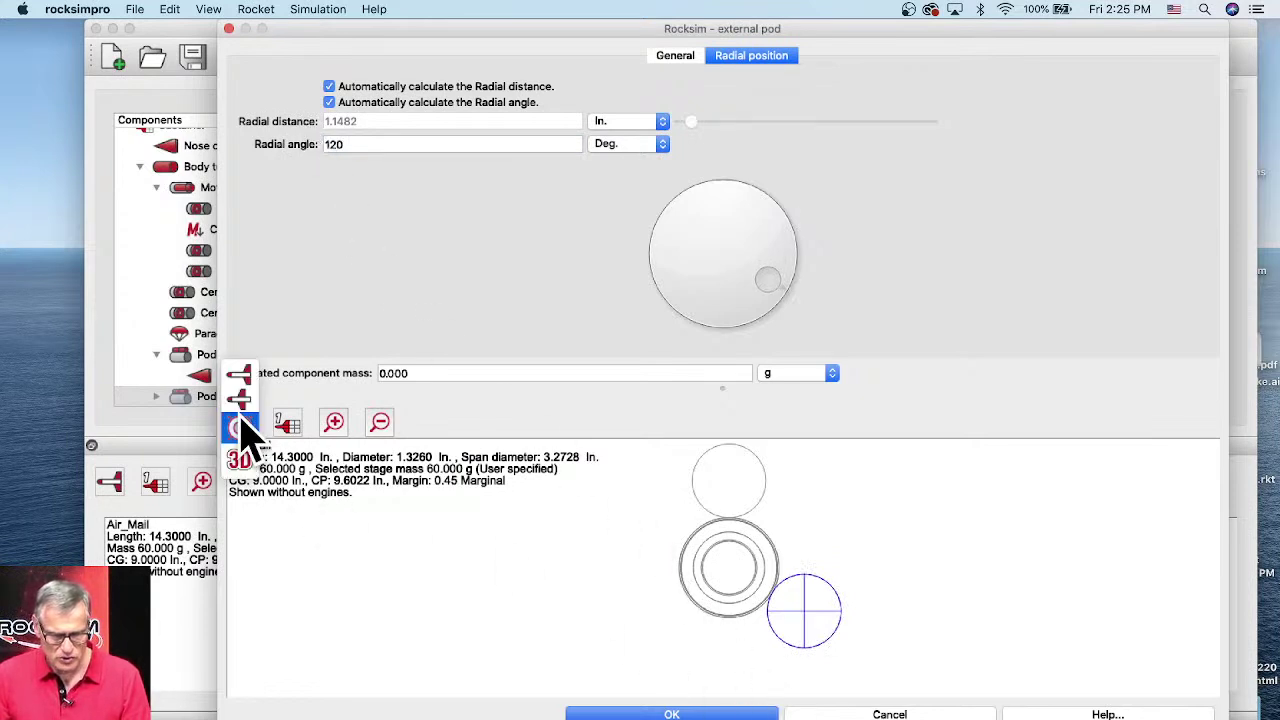
left_click(243, 378)
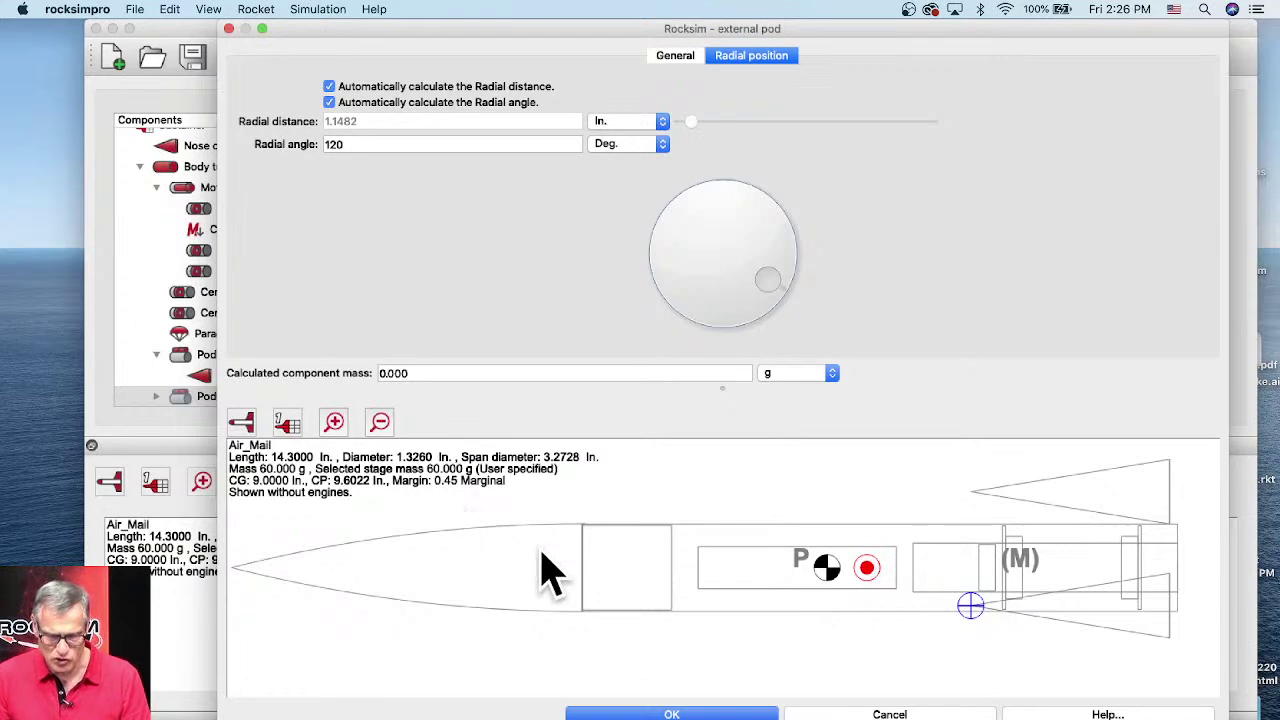
left_click(700, 714)
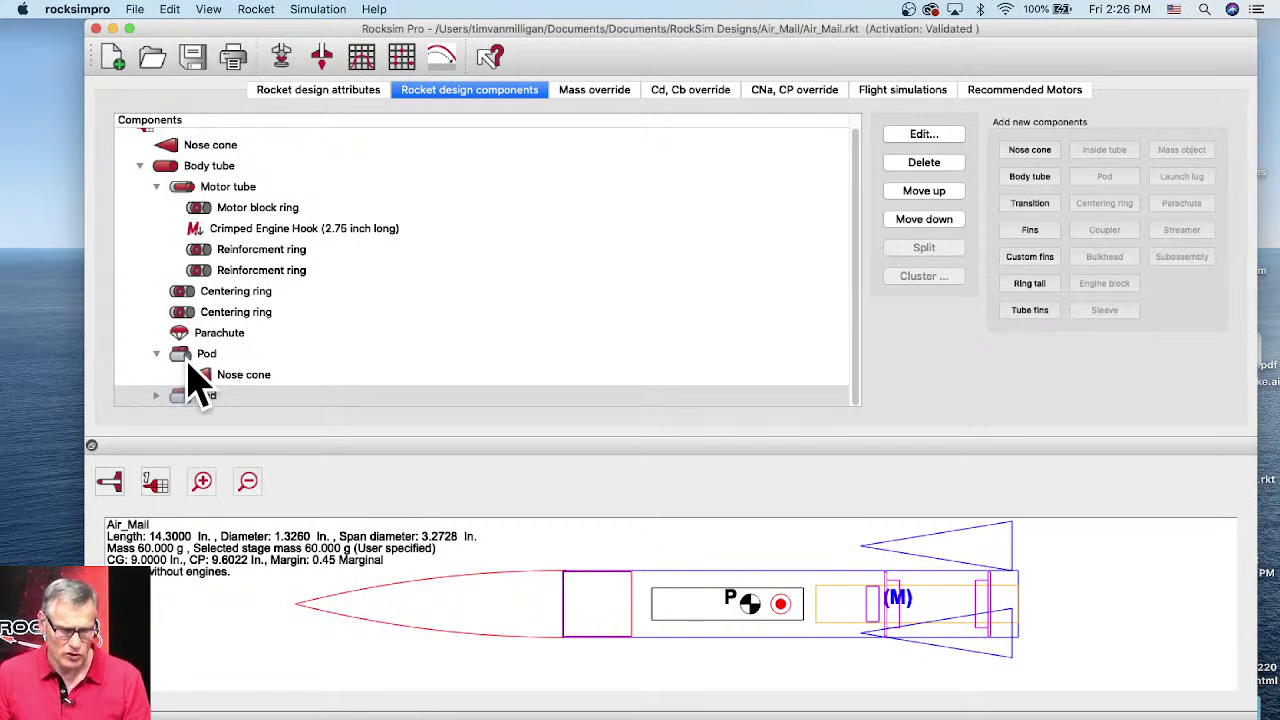
- Paste another copy of the pod with its nose cone onto the main body tube as the third pod
left_click(207, 168)
right_click(203, 172)
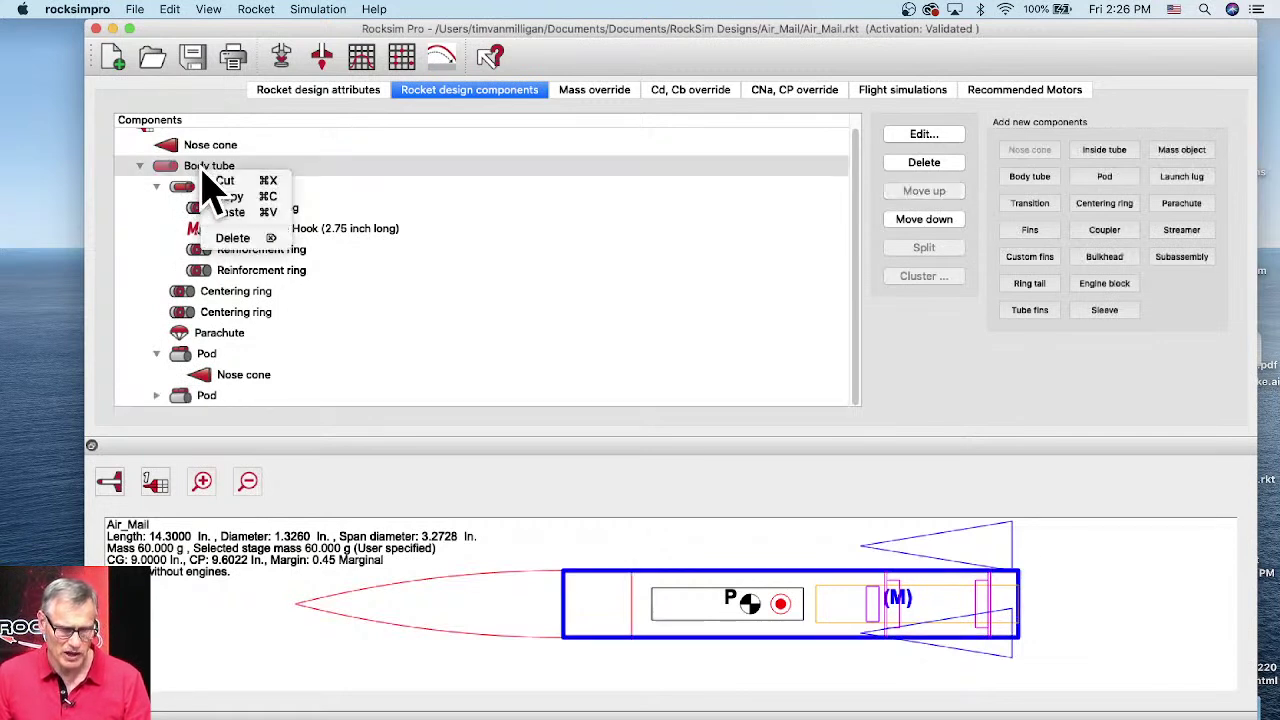
left_click(230, 212)
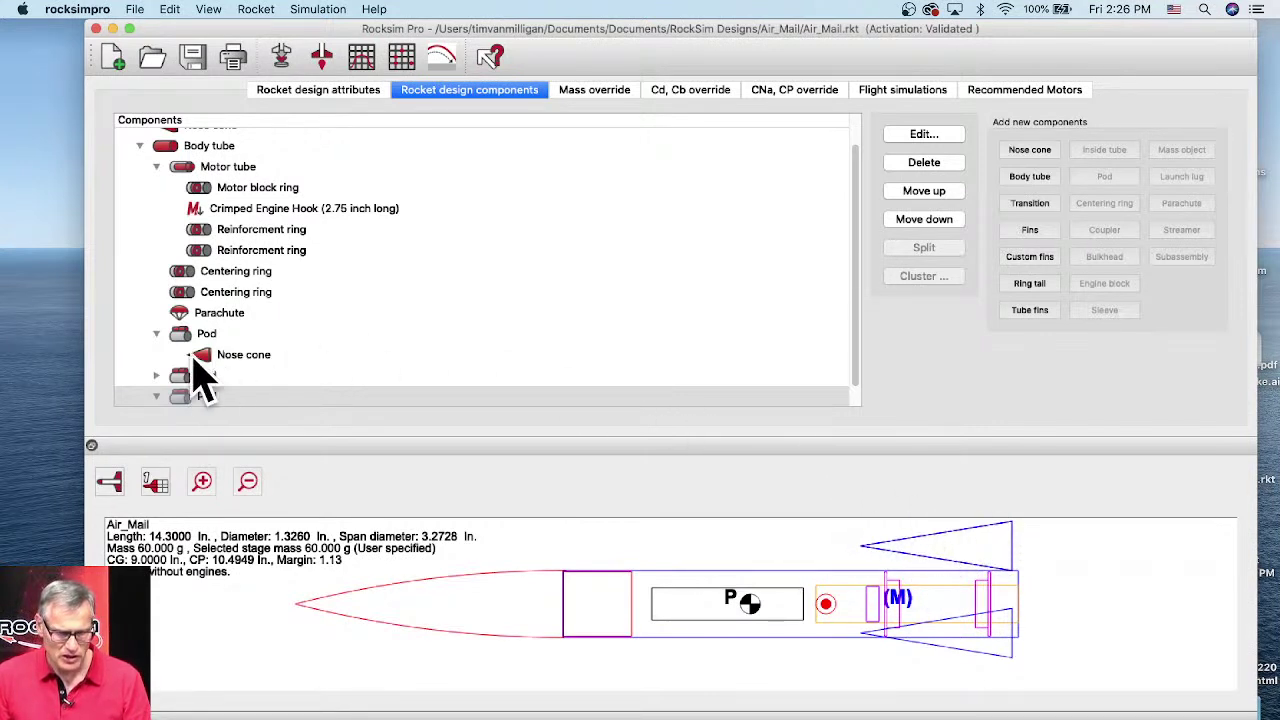
- Set the third pod's radial angle to -120 degrees, check its position in the base view, and accept the change
double_click(178, 398)
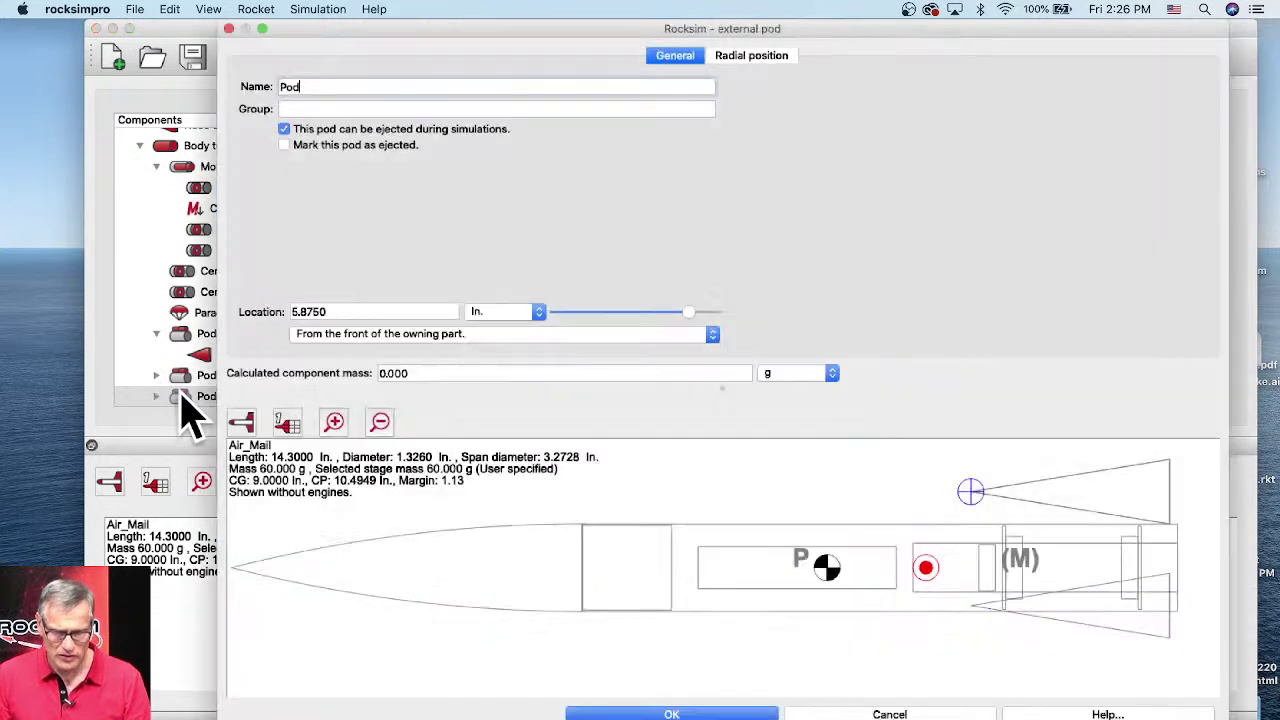
left_click(756, 60)
left_click(340, 145)
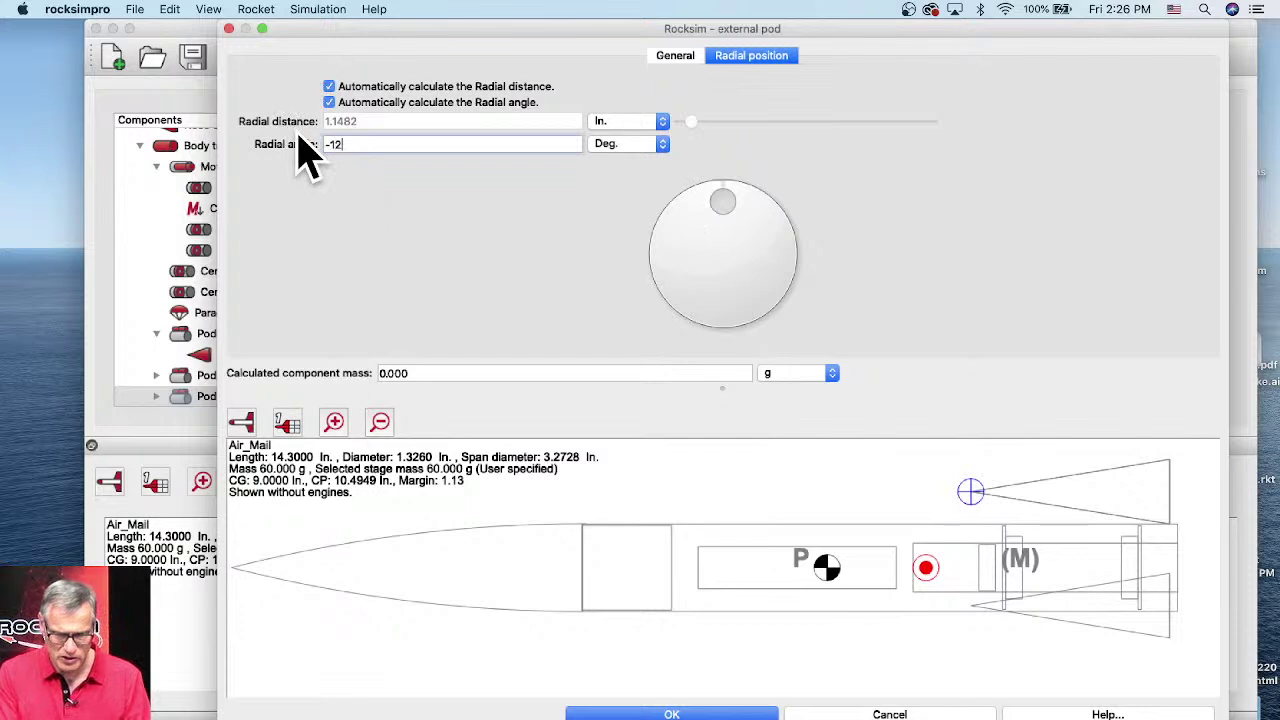
key("Tab")
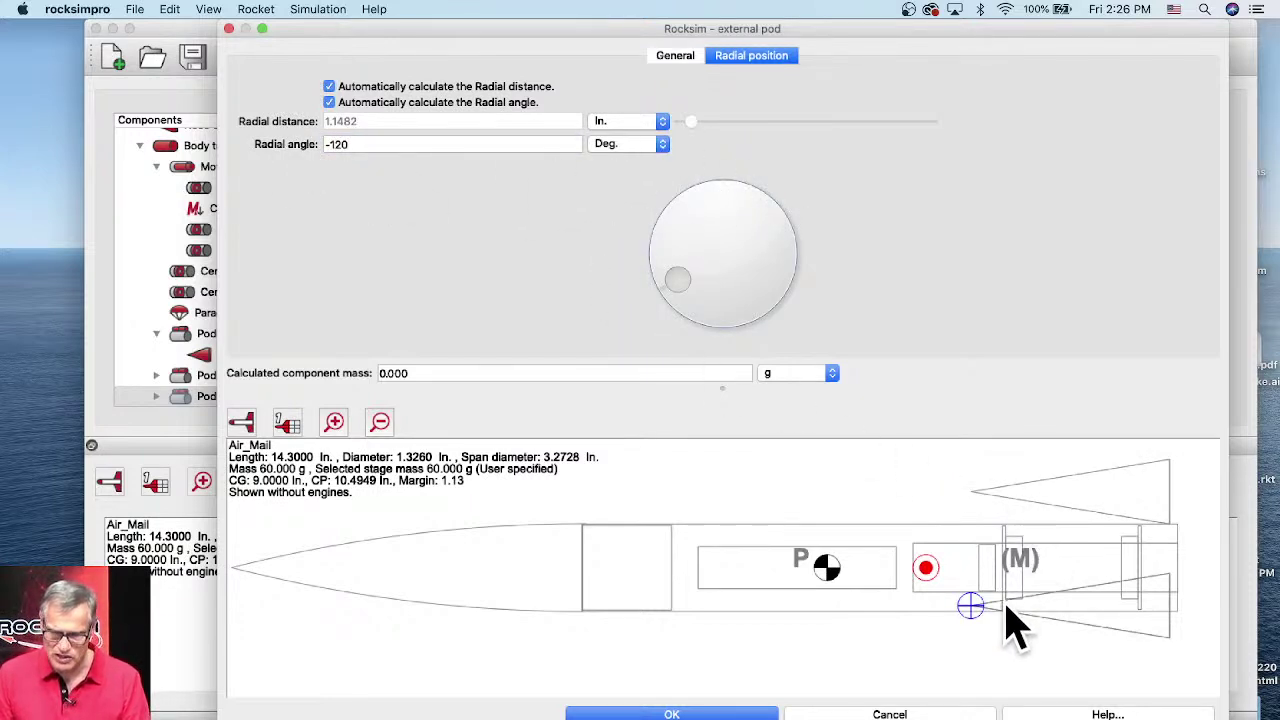
left_click(250, 426)
left_click(250, 480)
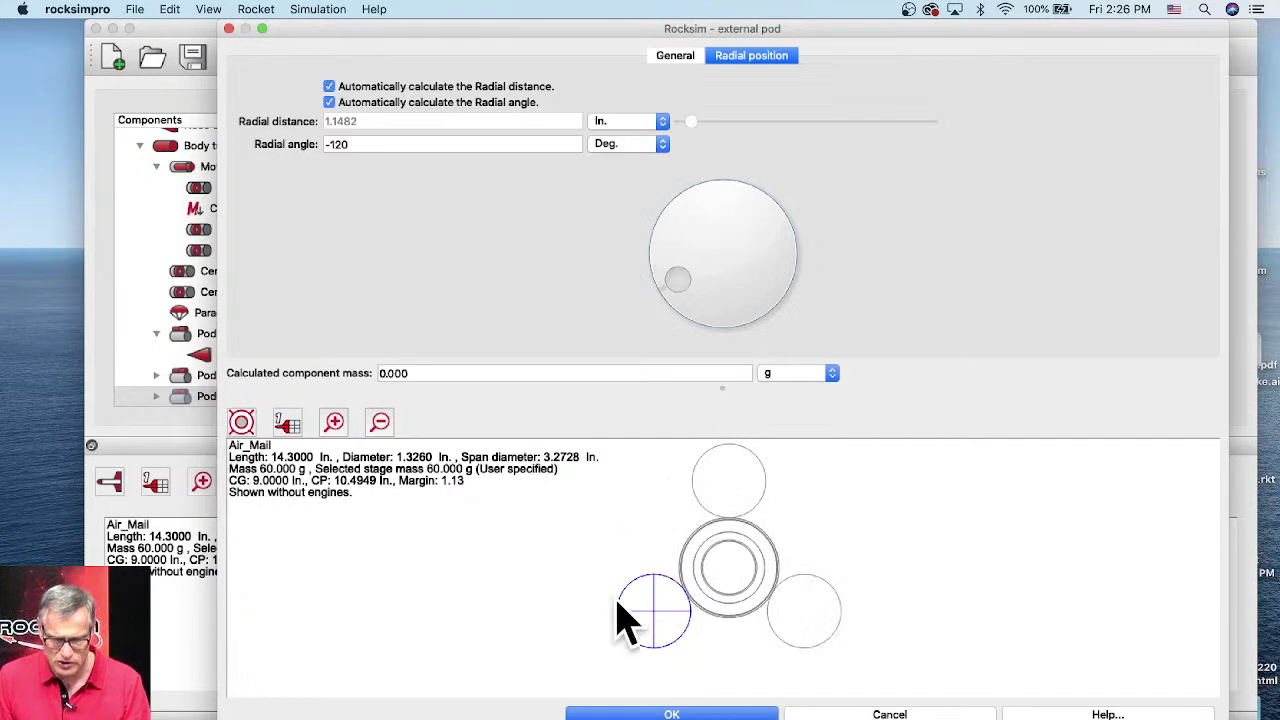
left_click(688, 714)
- Inspect the three-pod rocket enlarged and rotated in the 3D view, and return to the 2D side view
left_click(108, 488)
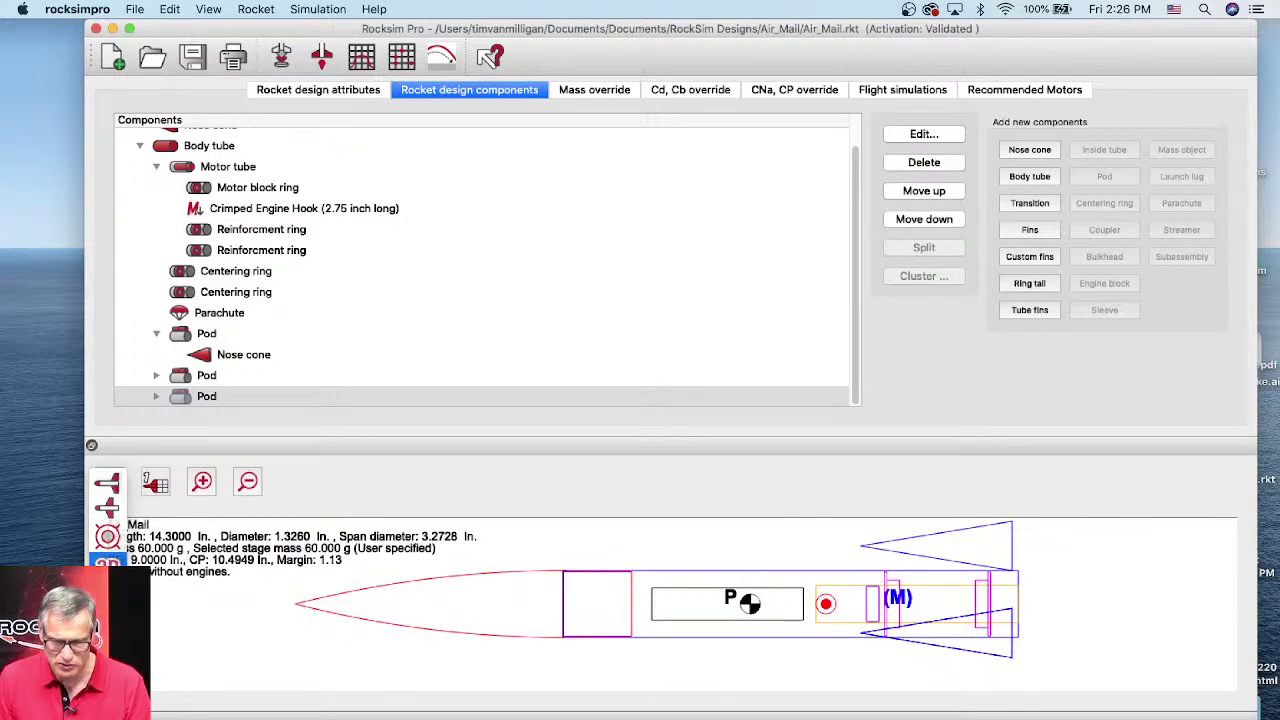
left_click(108, 563)
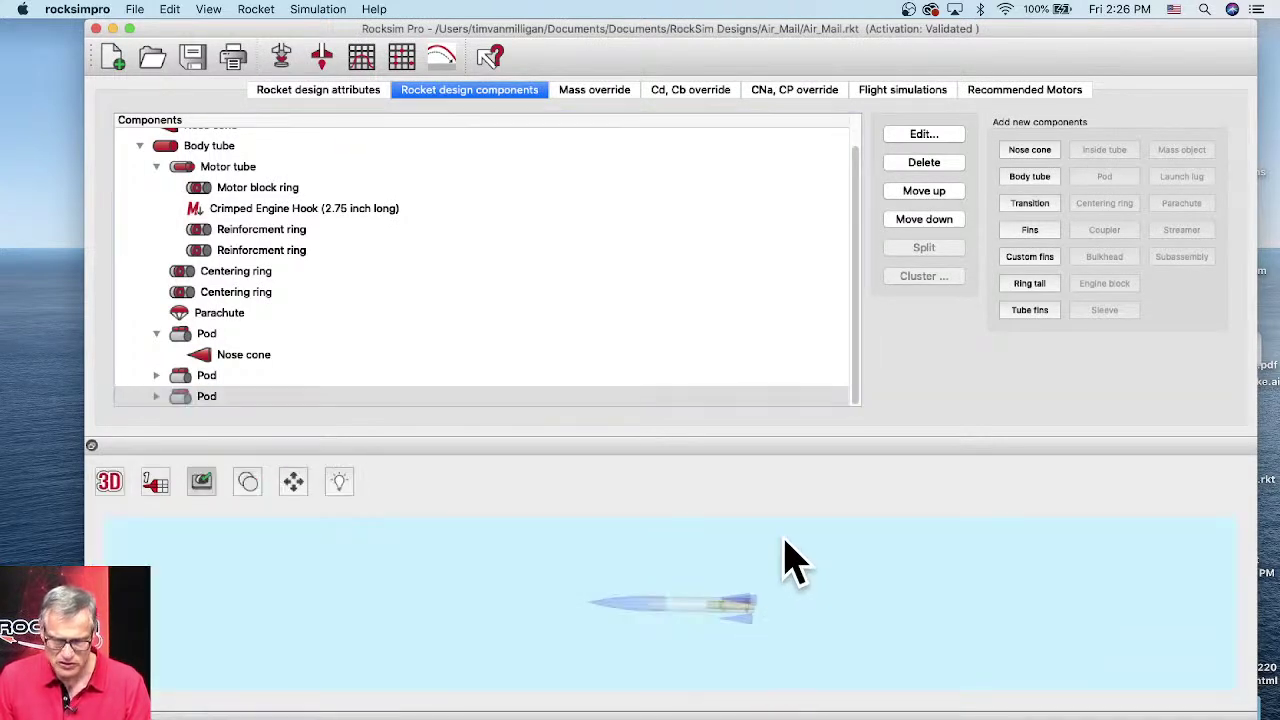
scroll(794, 586, "up", 5)
left_click_drag(790, 585, 716, 566)
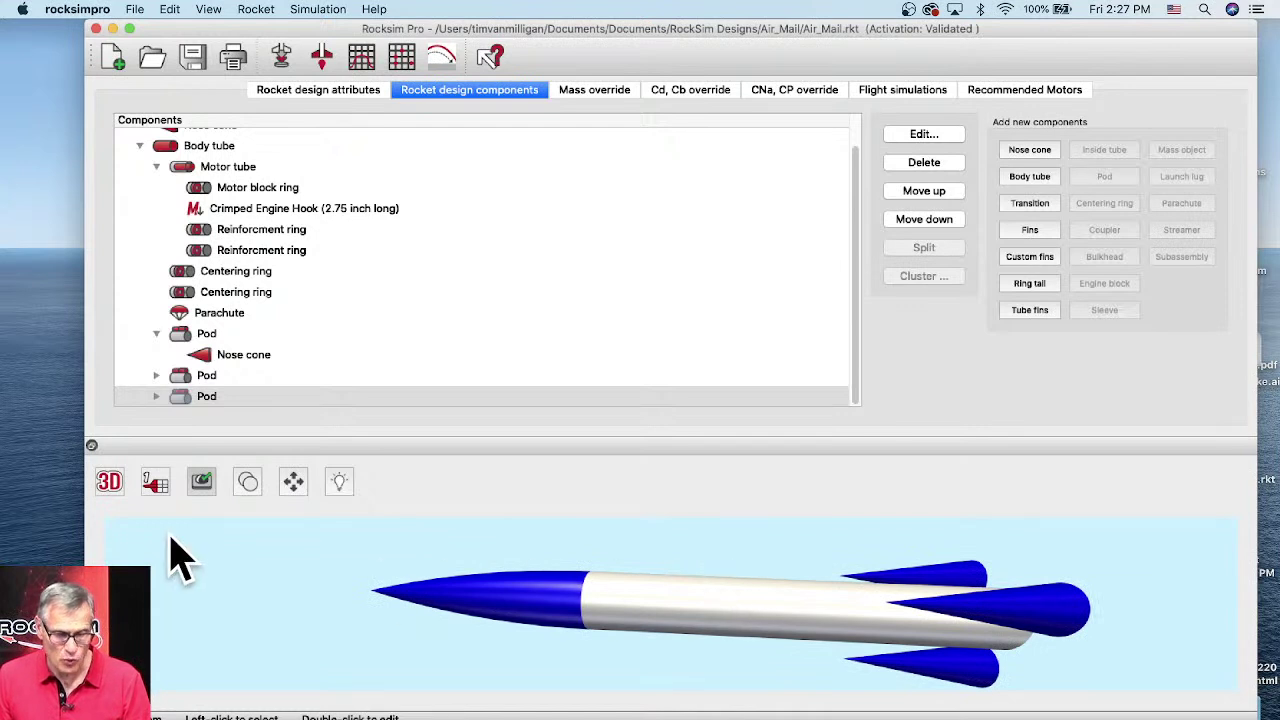
left_click(120, 483)
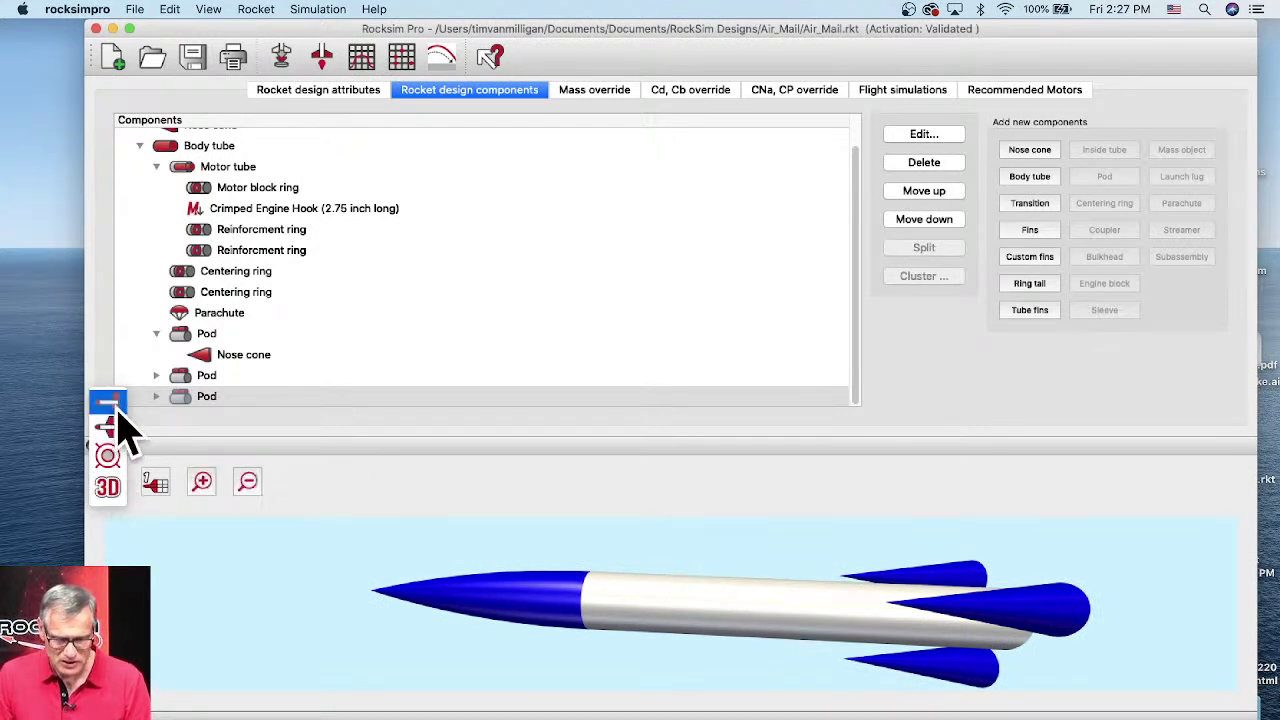
left_click(107, 402)
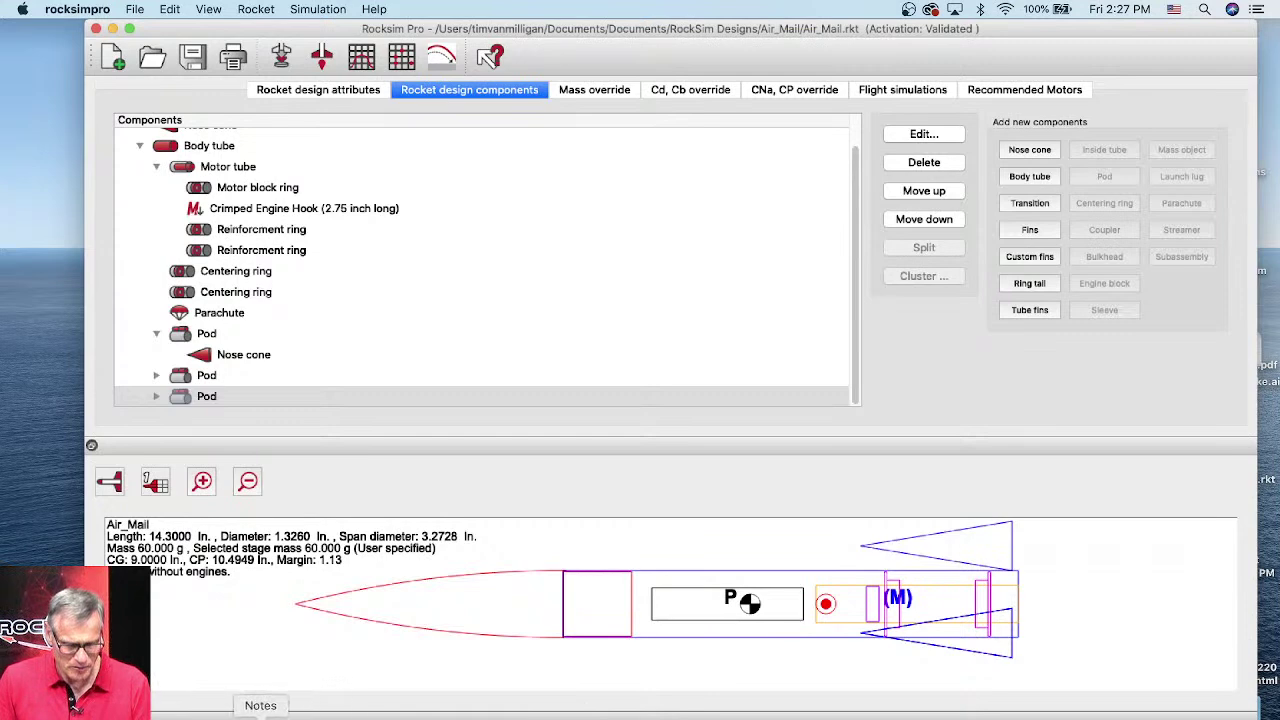
- Switch to Safari, search the Apogee Components site for "soyuz", and open the Soyuz kit's product page
left_click(231, 716)
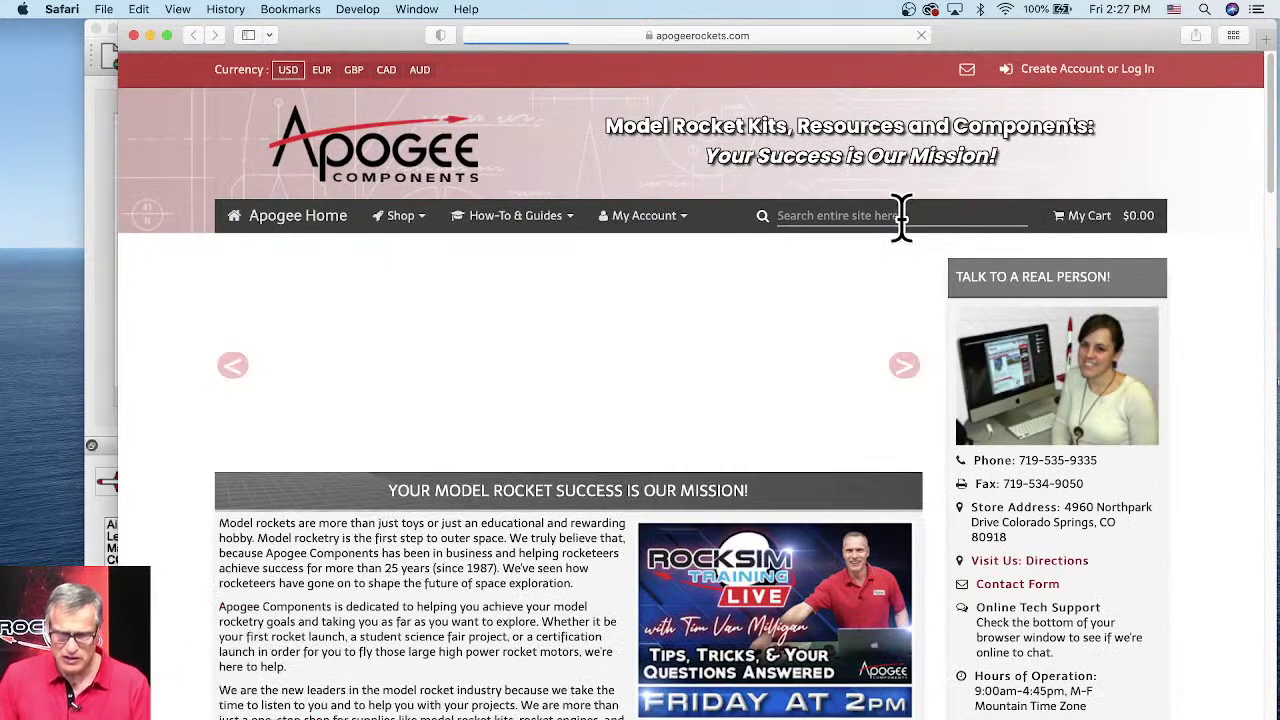
left_click(901, 215)
type("soy")
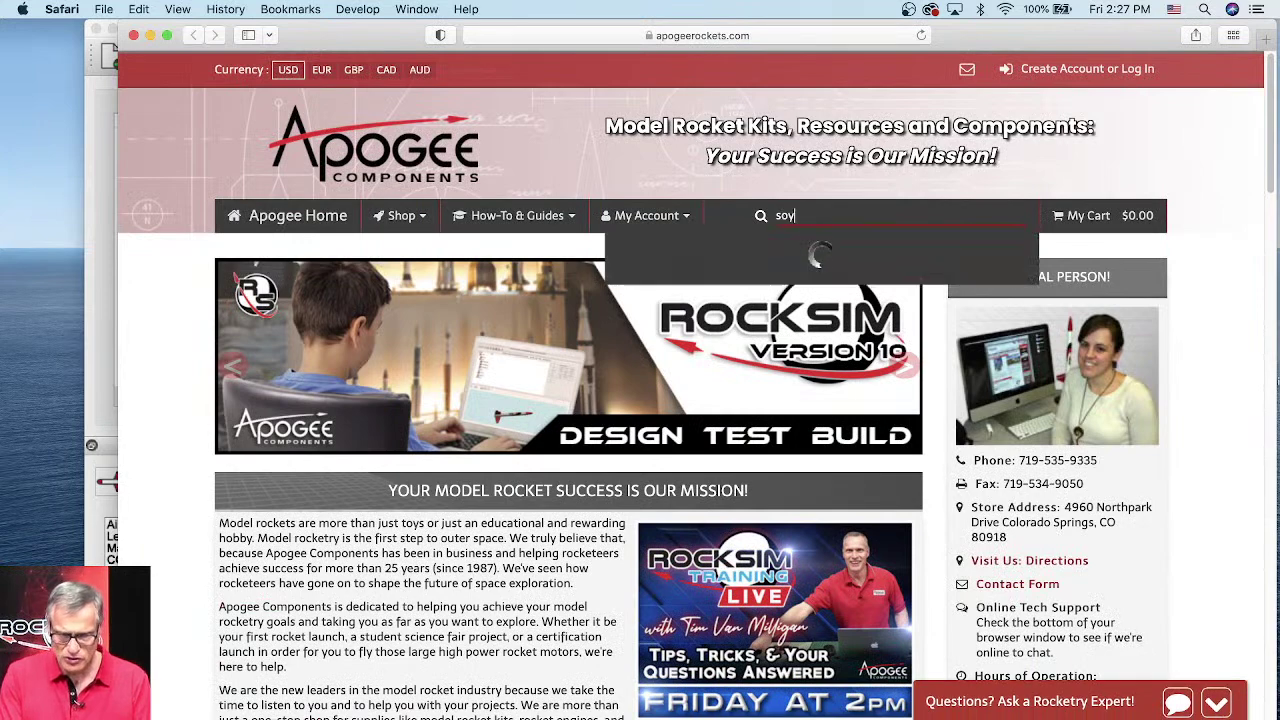
type("uz")
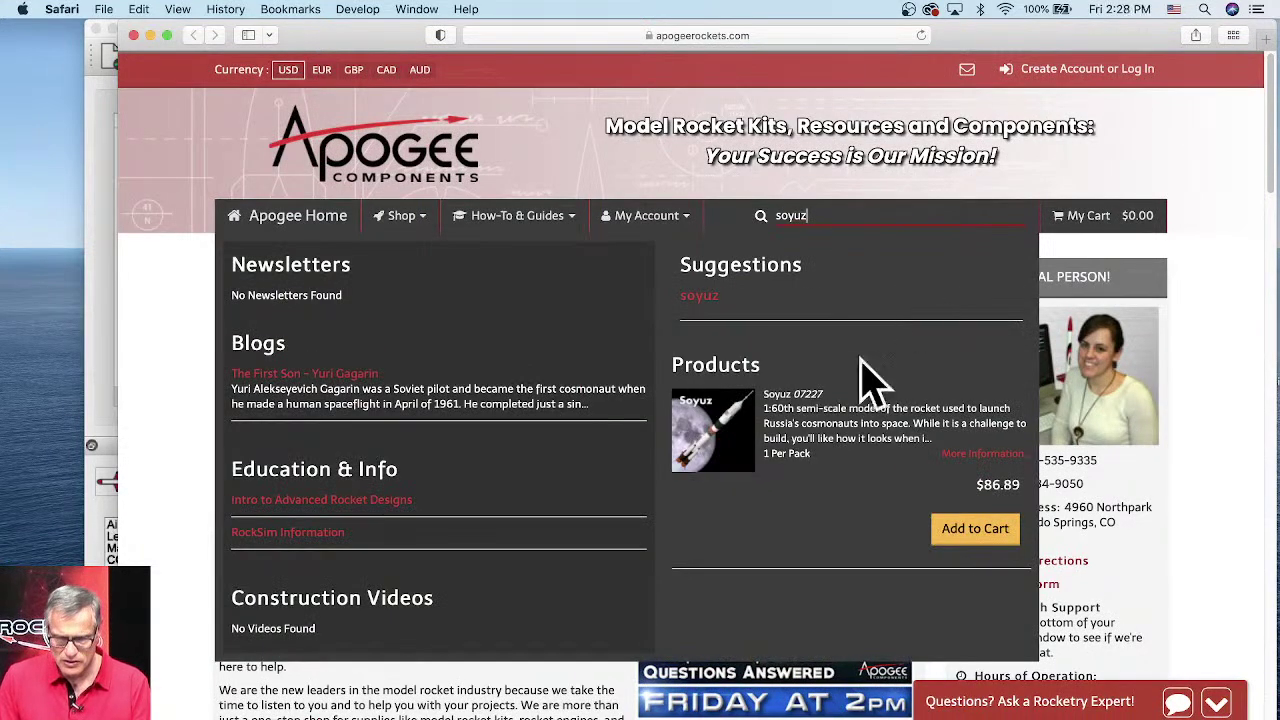
left_click(945, 490)
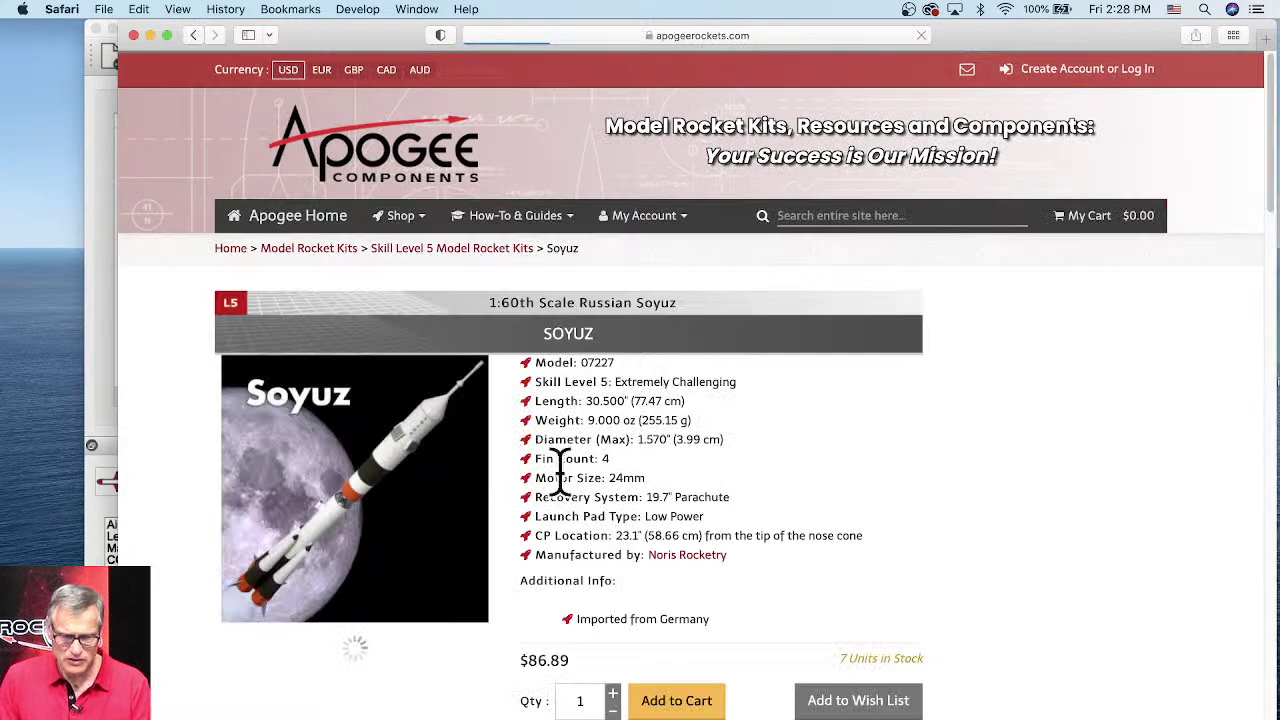
- View the enlarged photo of the Soyuz model on its launch pad, and switch back to RockSim Pro
scroll(420, 520, "down", 2)
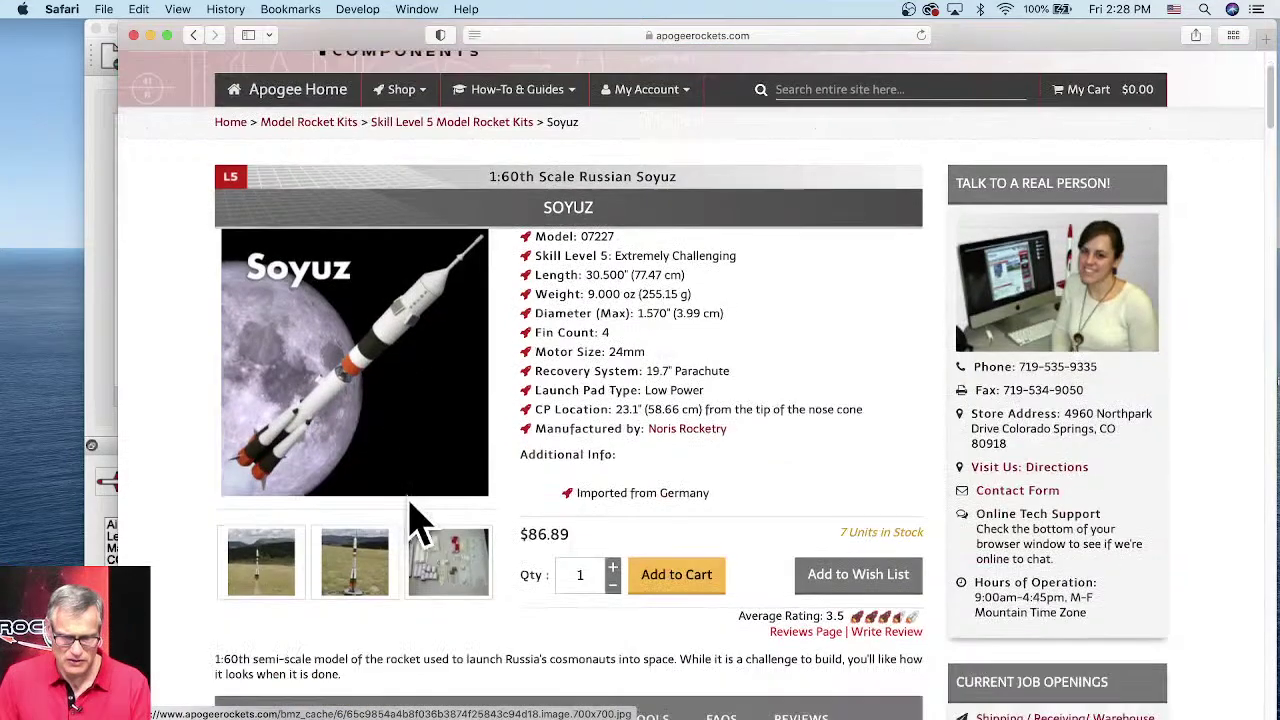
left_click(372, 548)
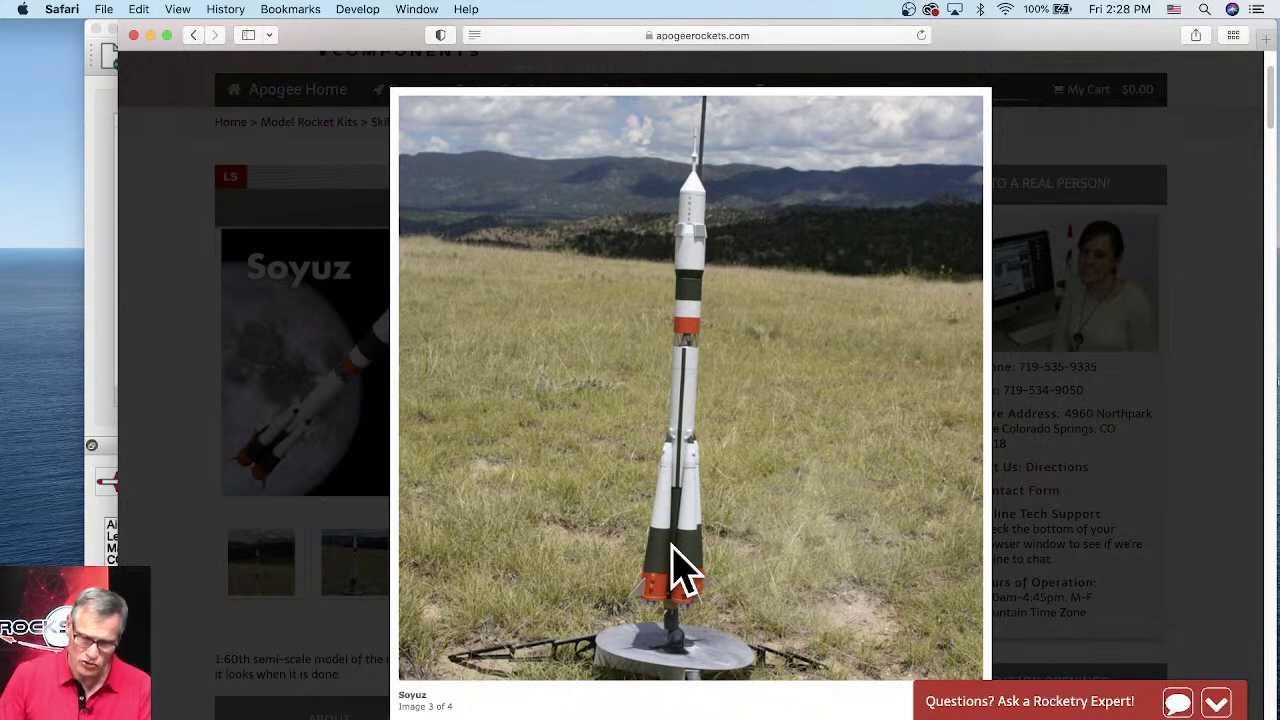
left_click(95, 405)
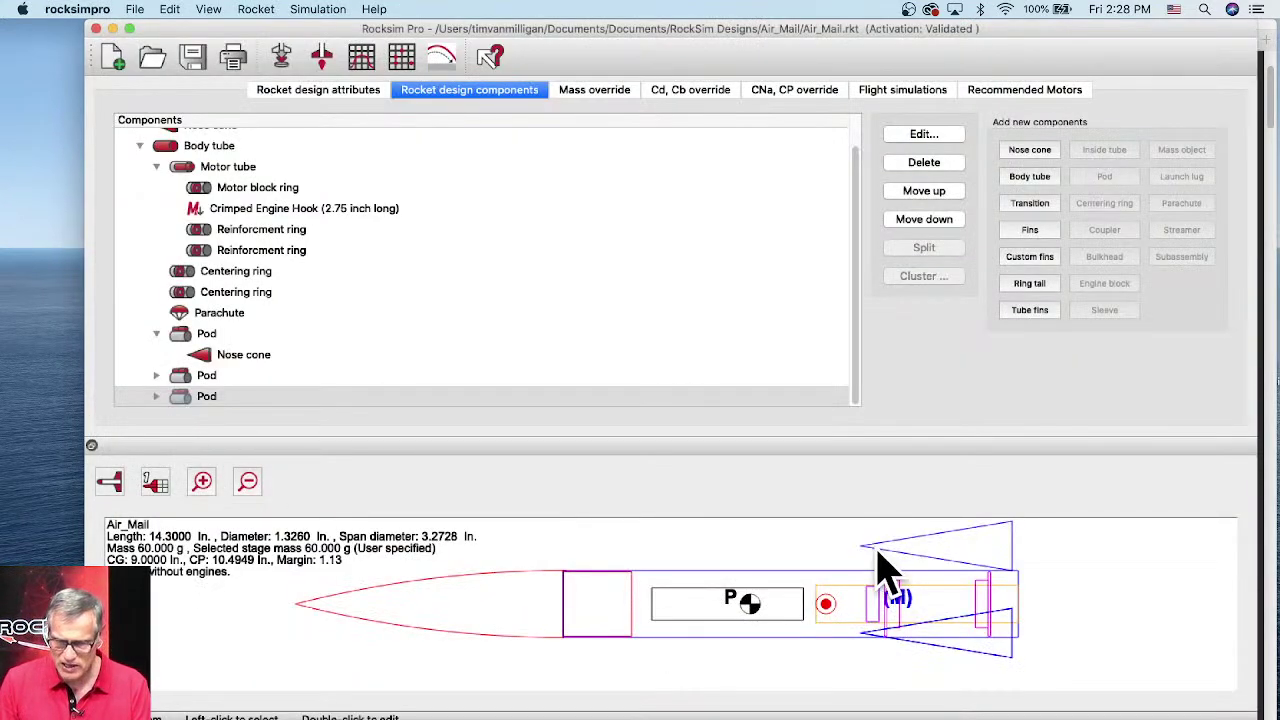
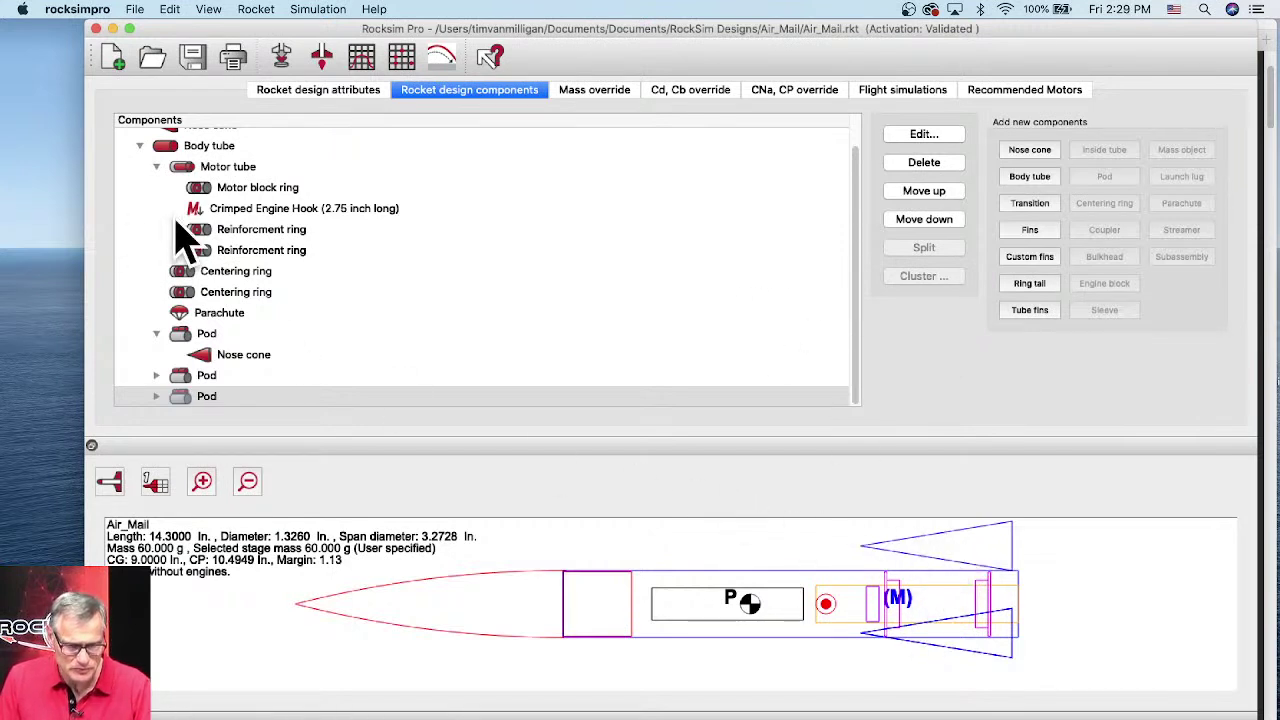
- Change the first pod's nose cone material to Paper and accept the part
left_click(241, 358)
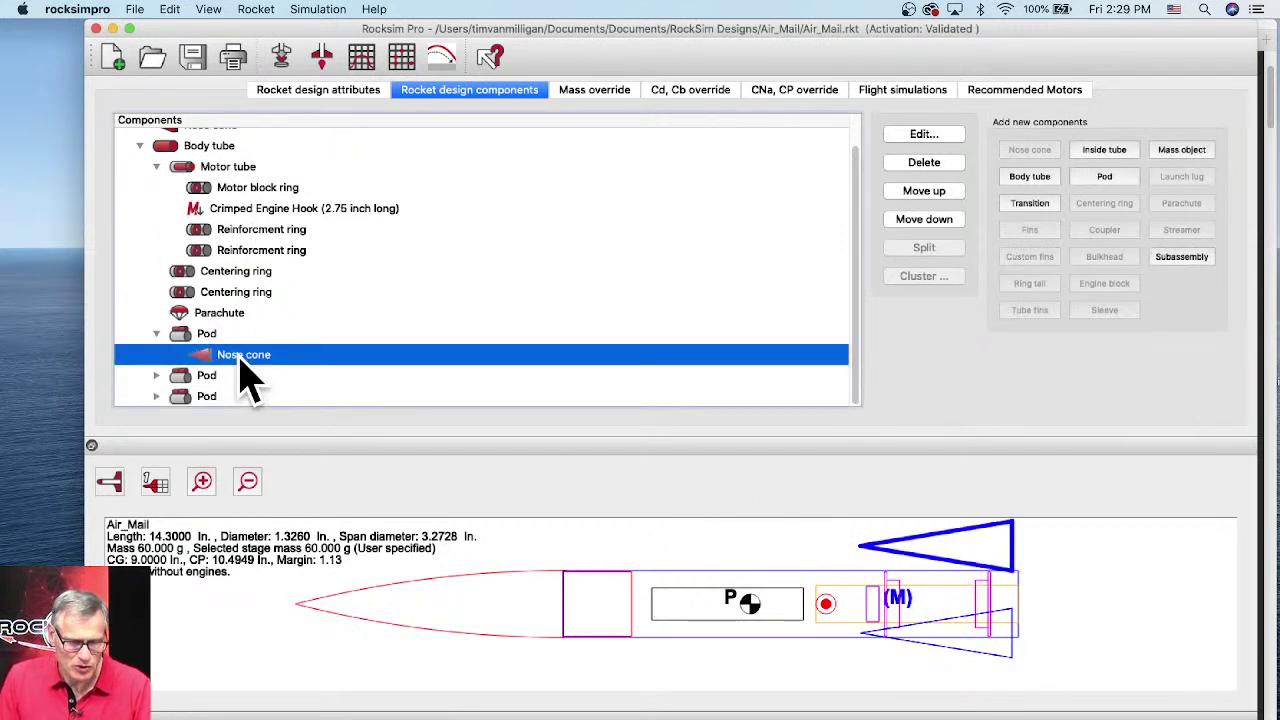
double_click(241, 360)
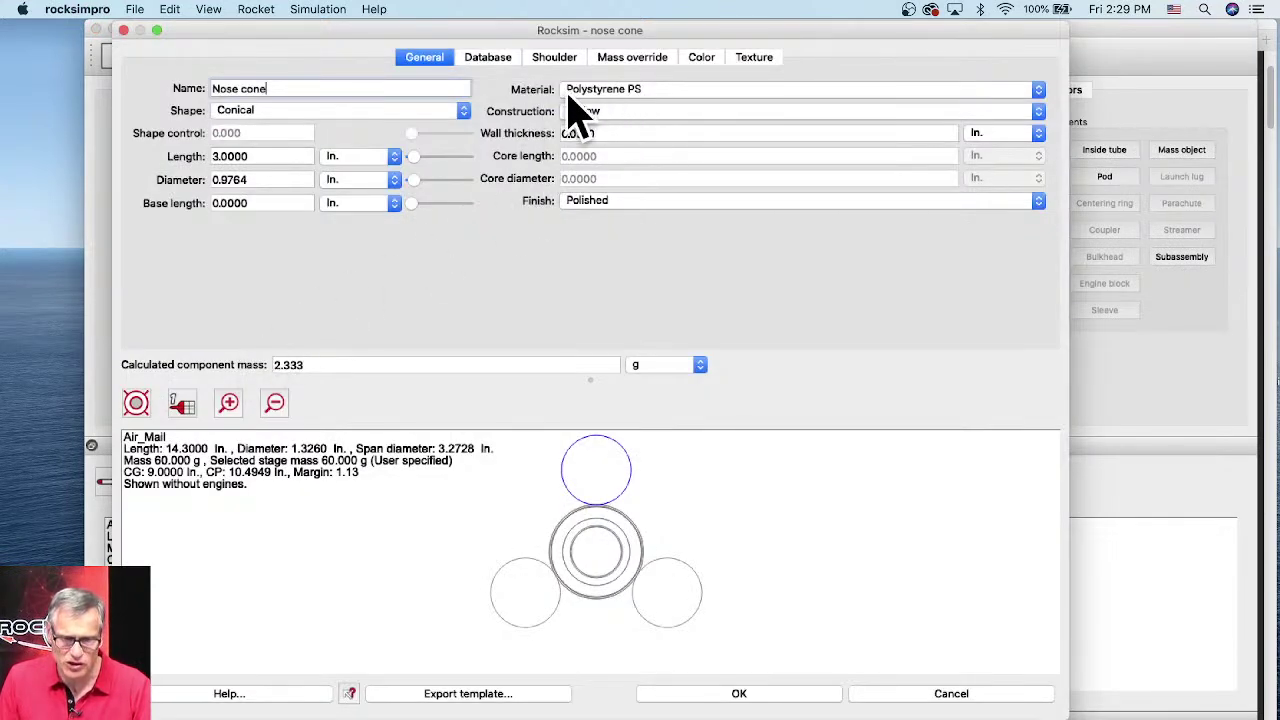
left_click(612, 92)
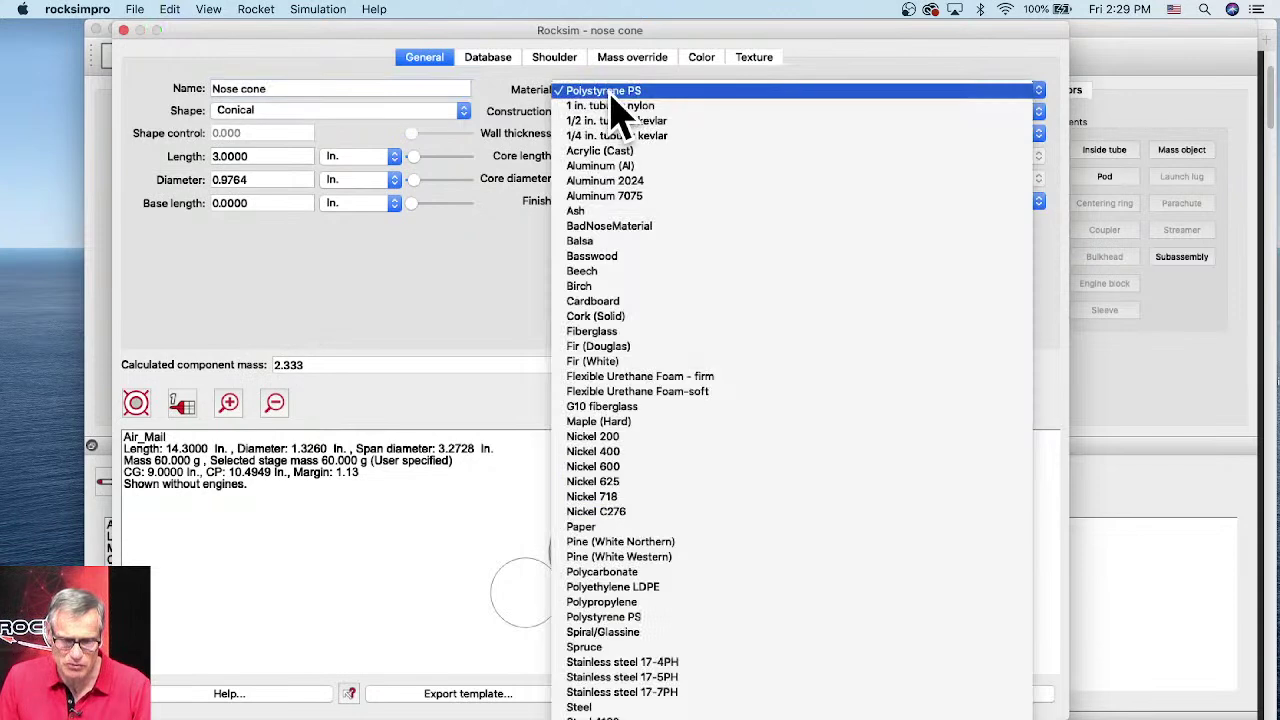
left_click(598, 528)
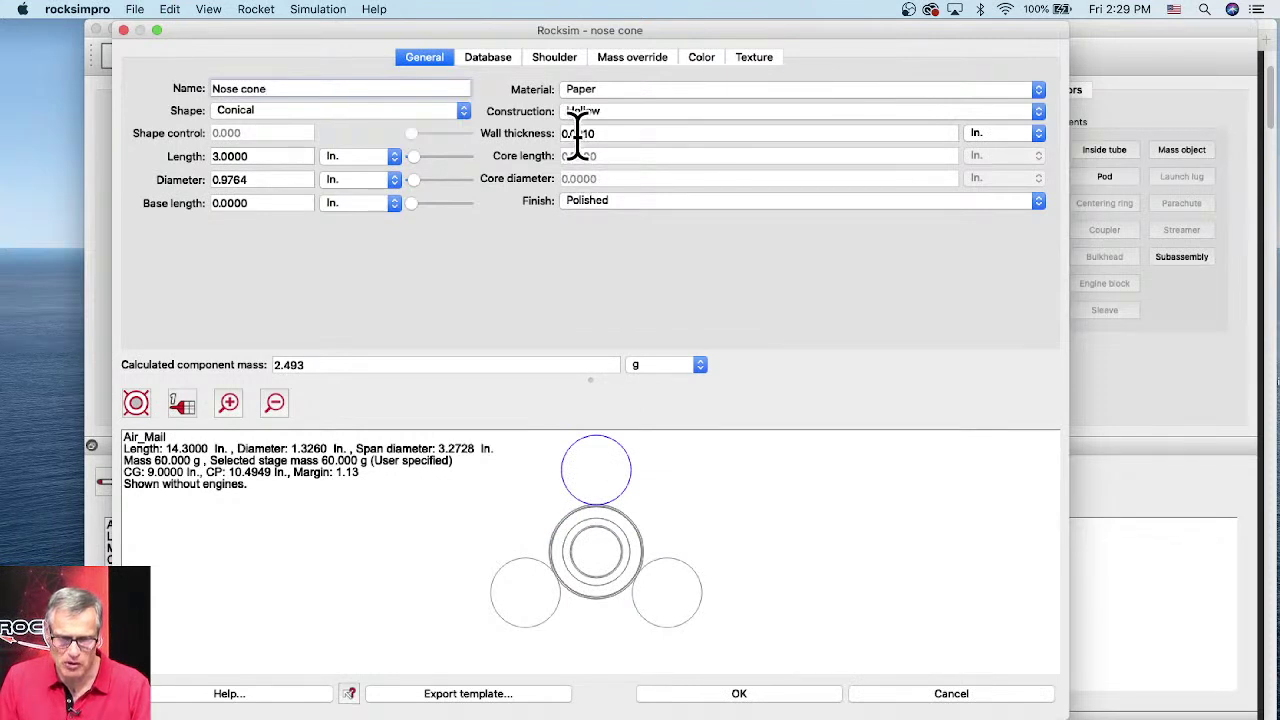
left_click(608, 130)
left_click_drag(597, 129, 571, 129)
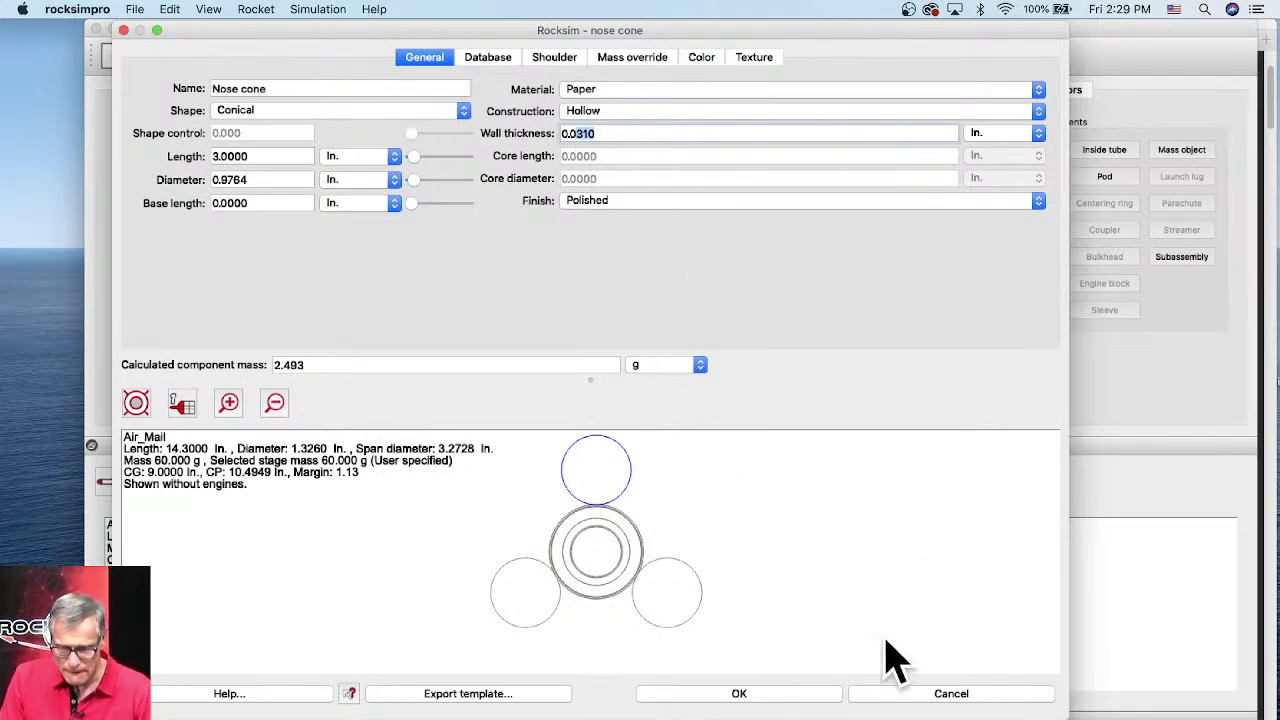
left_click(829, 693)
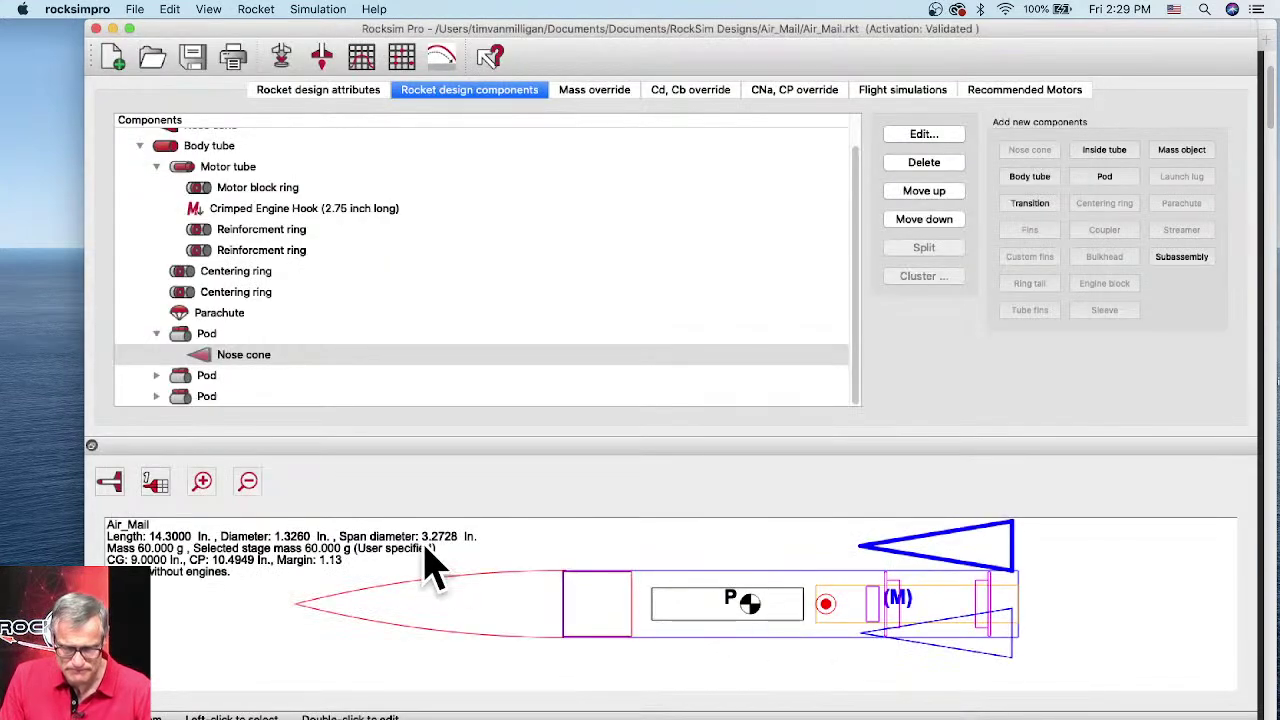
- Prepare a new flight simulation and open the engine list for the 18 mm motor tube, sorted by burn time
left_click(283, 58)
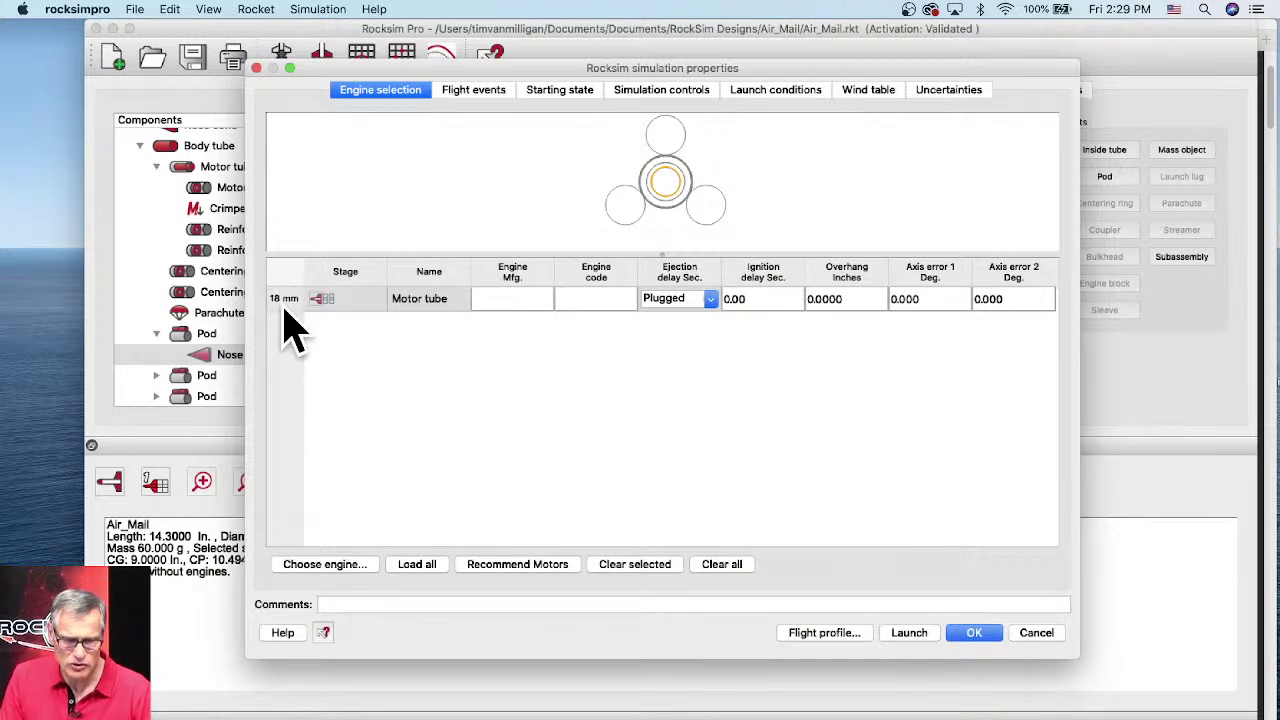
left_click(325, 566)
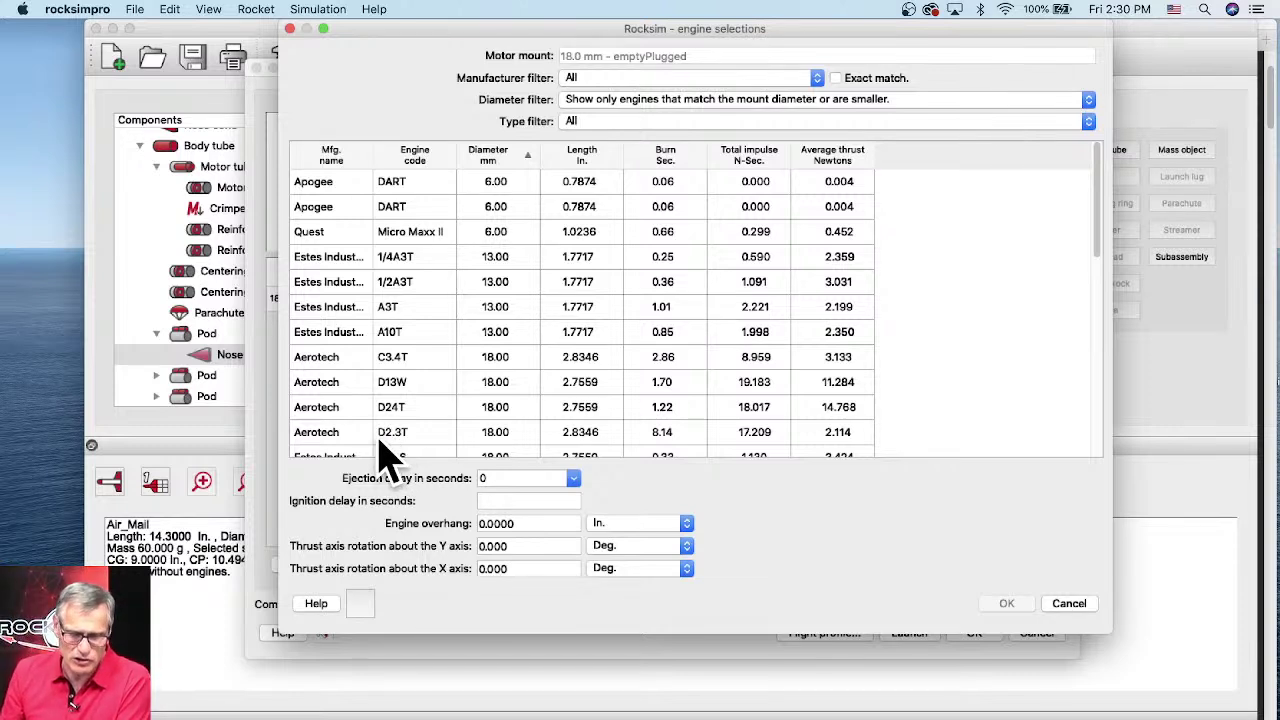
left_click(684, 158)
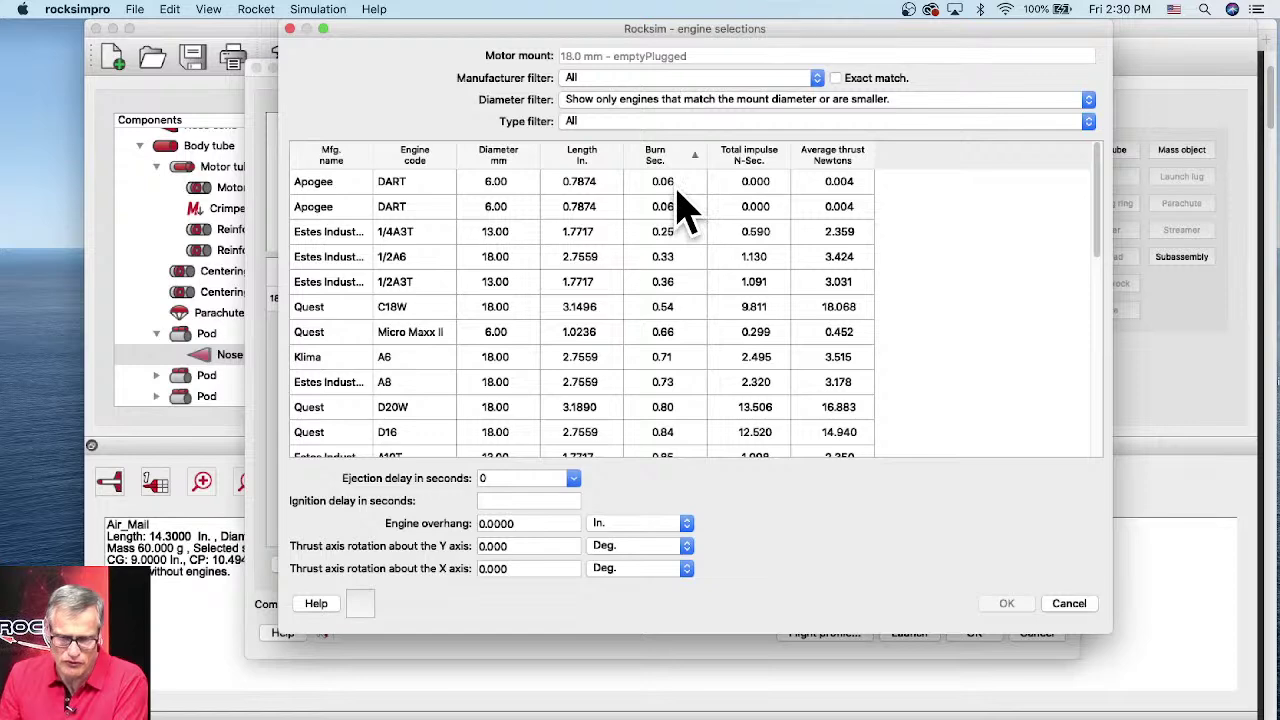
- Browse the sorted engines and select the Aerotech D2.3T for the motor mount
scroll(688, 435, "down", 3)
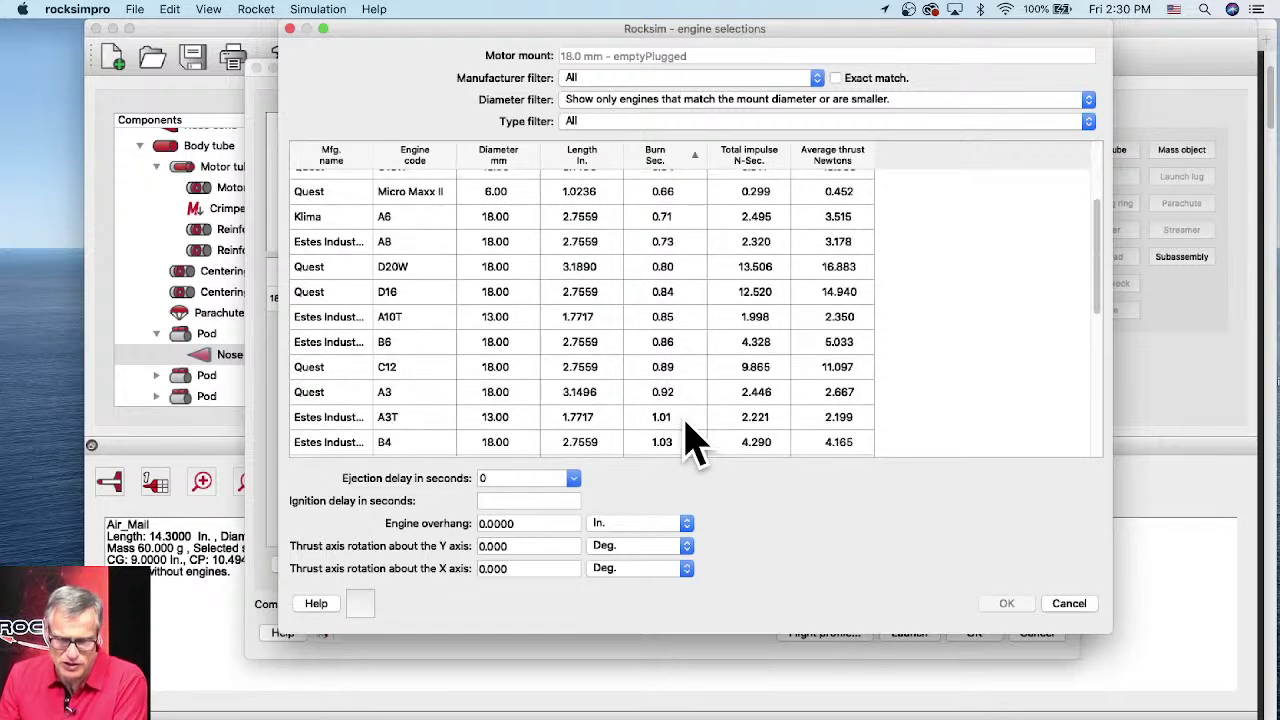
left_click_drag(1097, 215, 1094, 392)
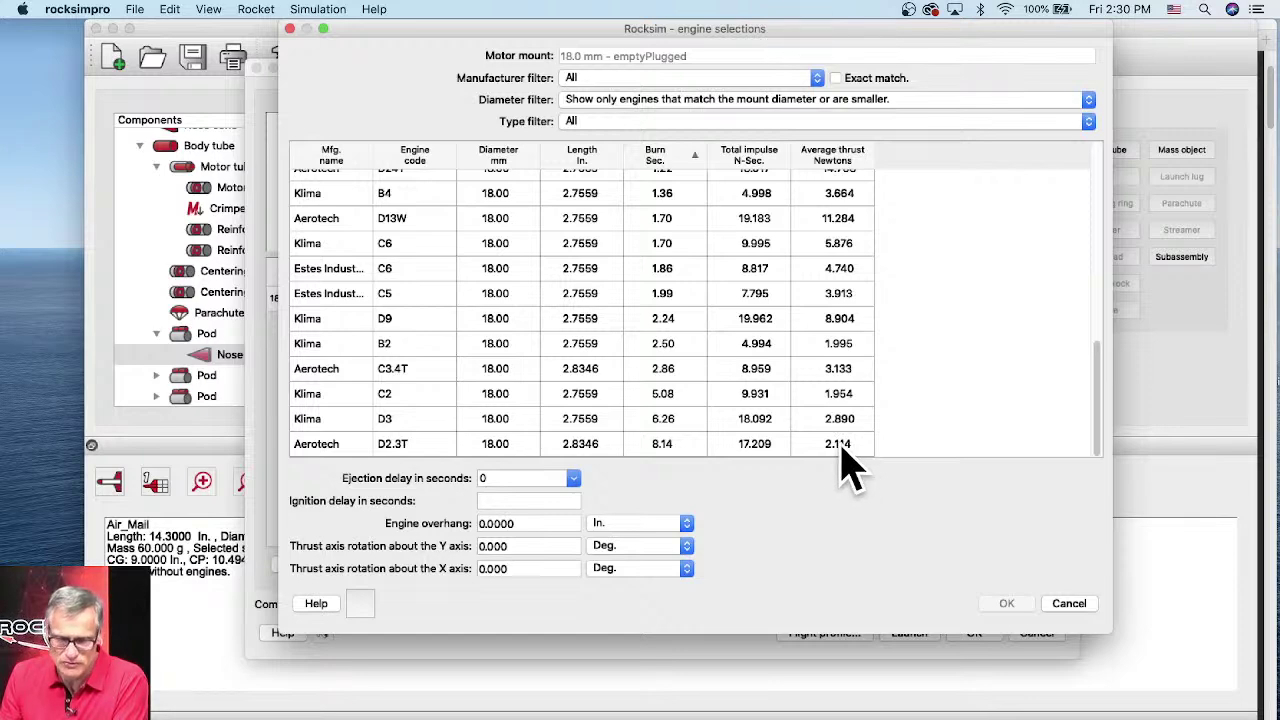
scroll(840, 405, "up", 5)
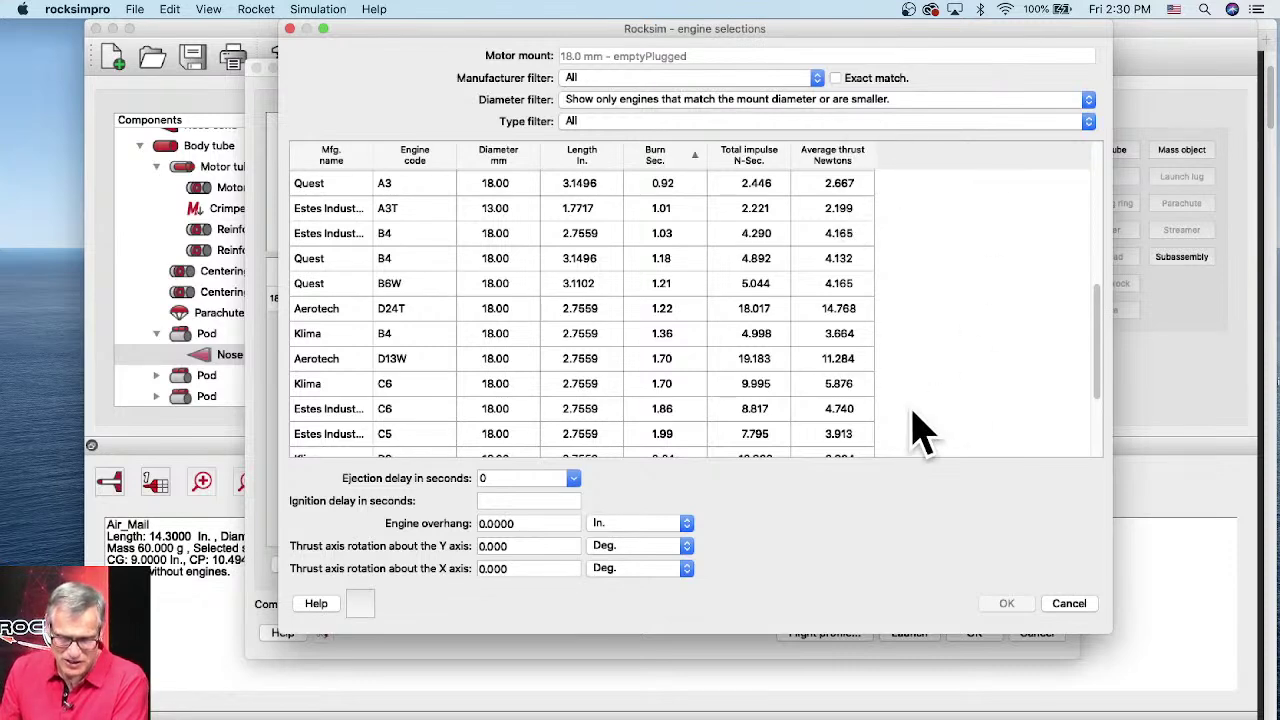
scroll(851, 320, "down", 3)
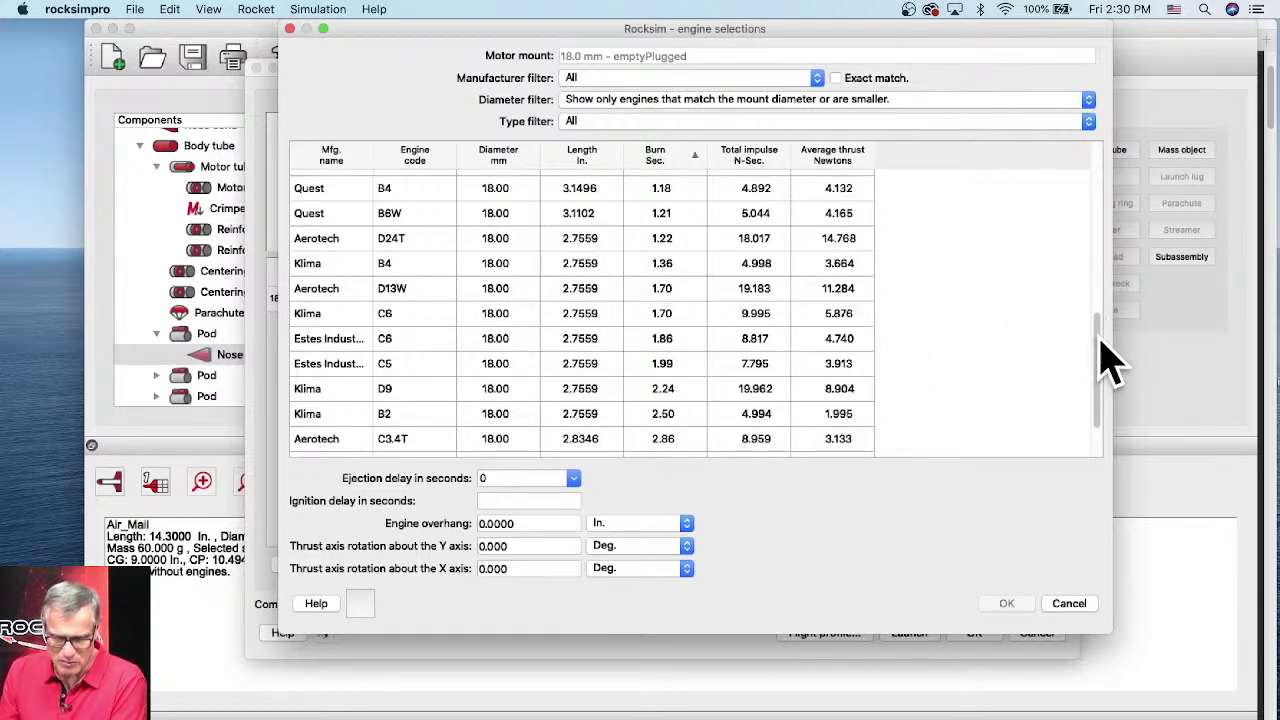
left_click_drag(1100, 357, 1100, 423)
left_click(645, 445)
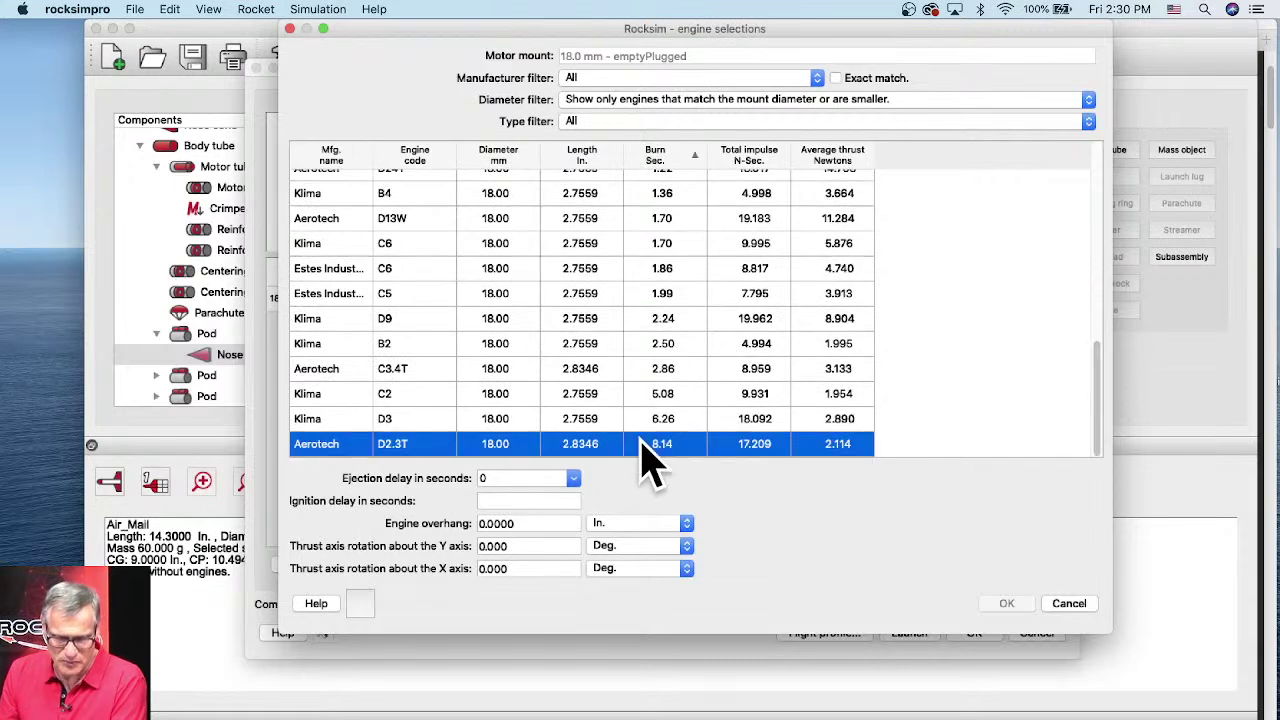
- Give the selected engine a custom ejection delay of 3.00 seconds
left_click(573, 478)
left_click(528, 507)
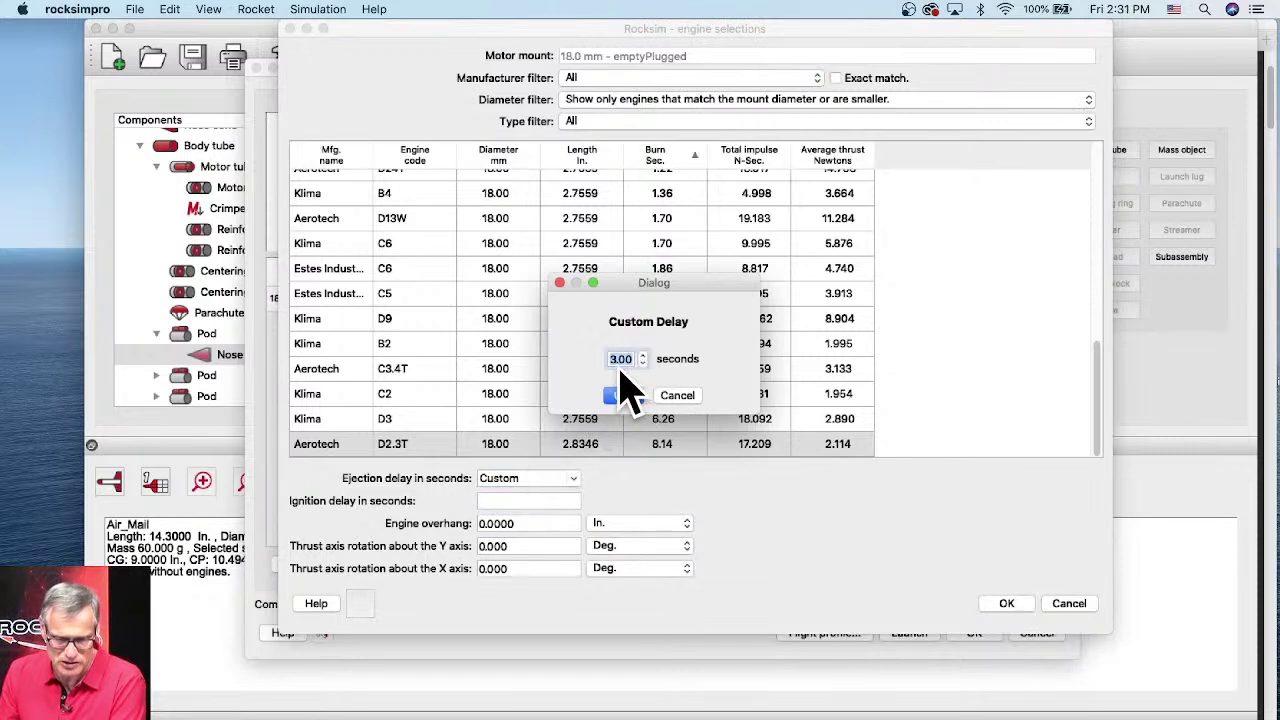
left_click(622, 397)
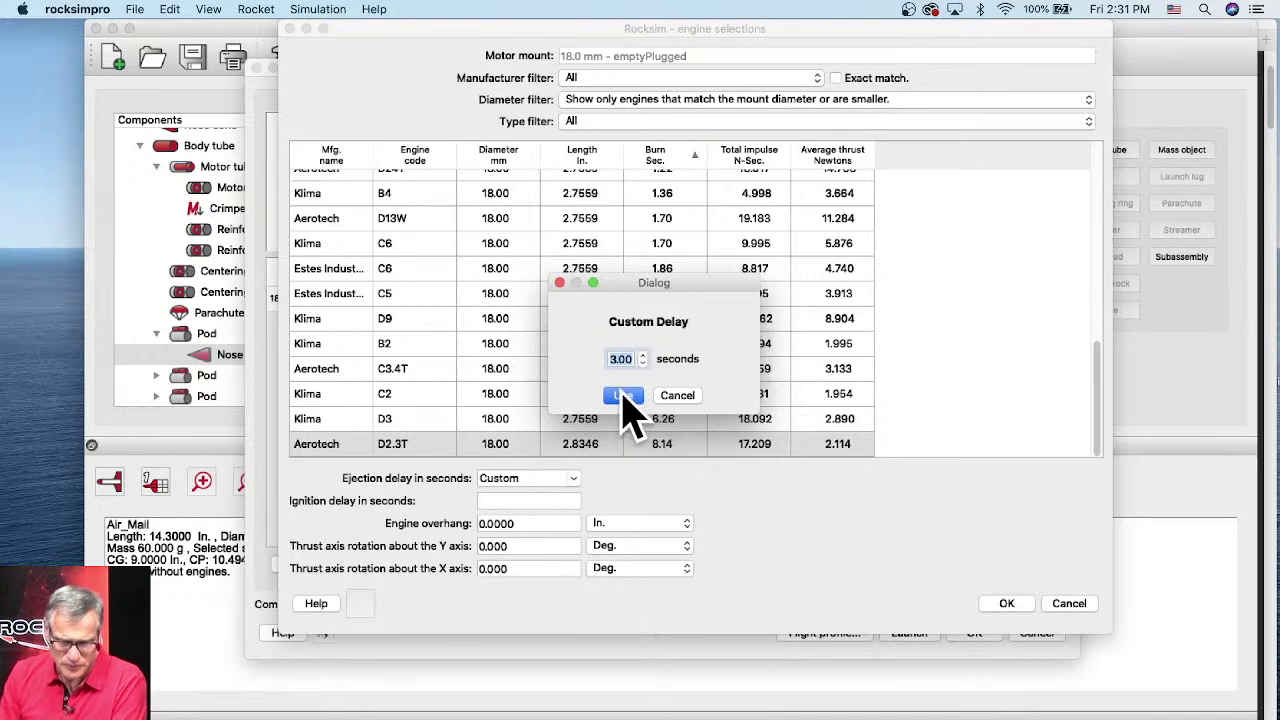
- Apply the 3-second custom ejection delay and load the Aerotech D2.3T into the motor mount
left_click(624, 396)
left_click(1007, 606)
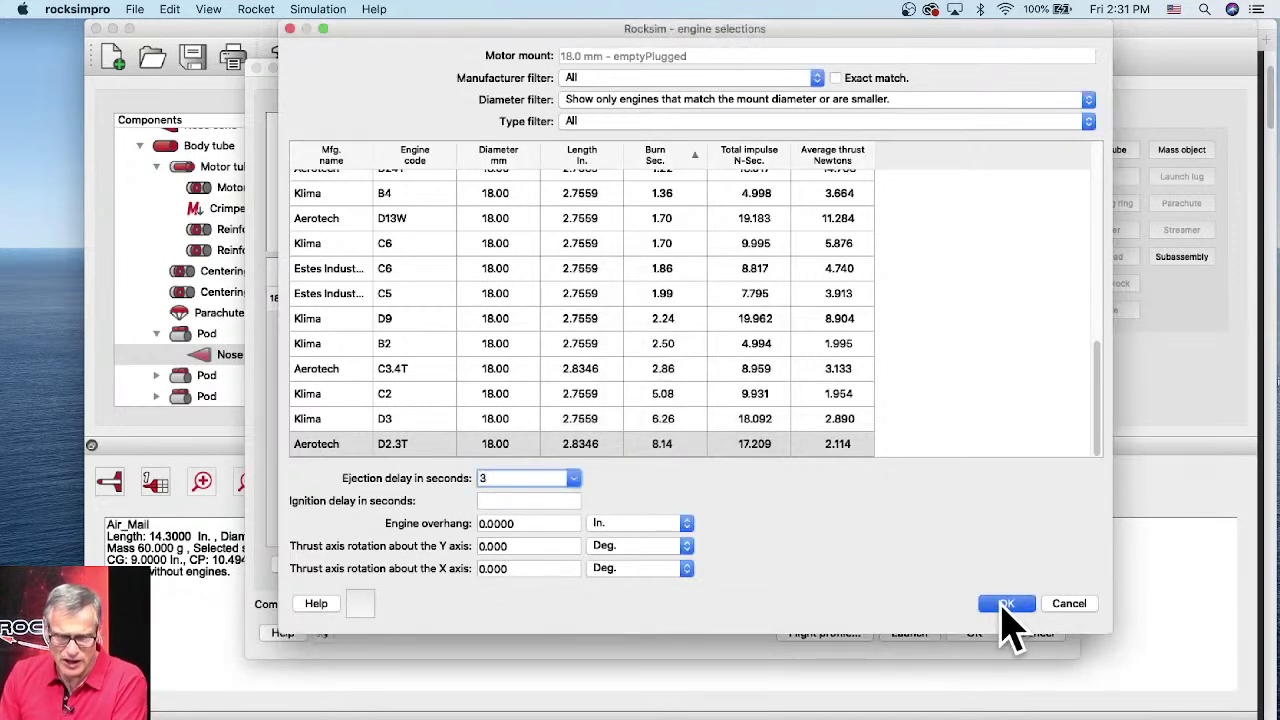
- Review the simulation's flight events, engine selection, starting state, simulation controls and launch conditions
left_click(486, 94)
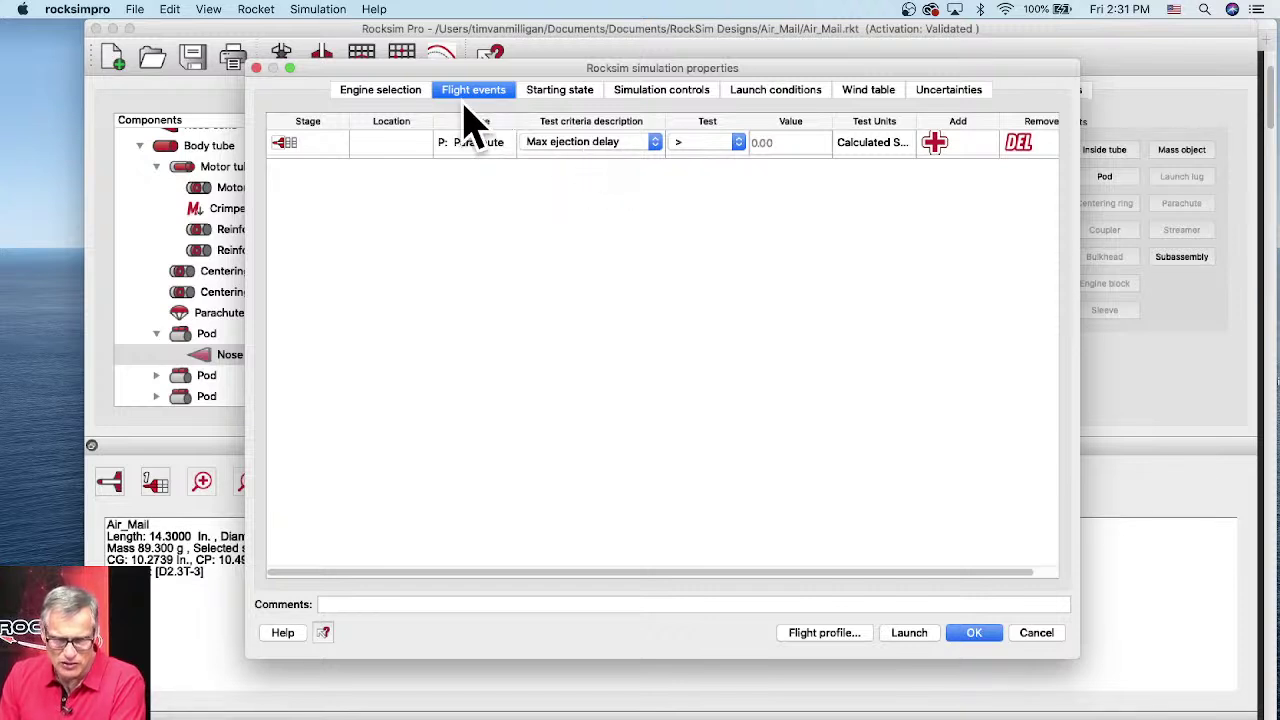
left_click(383, 92)
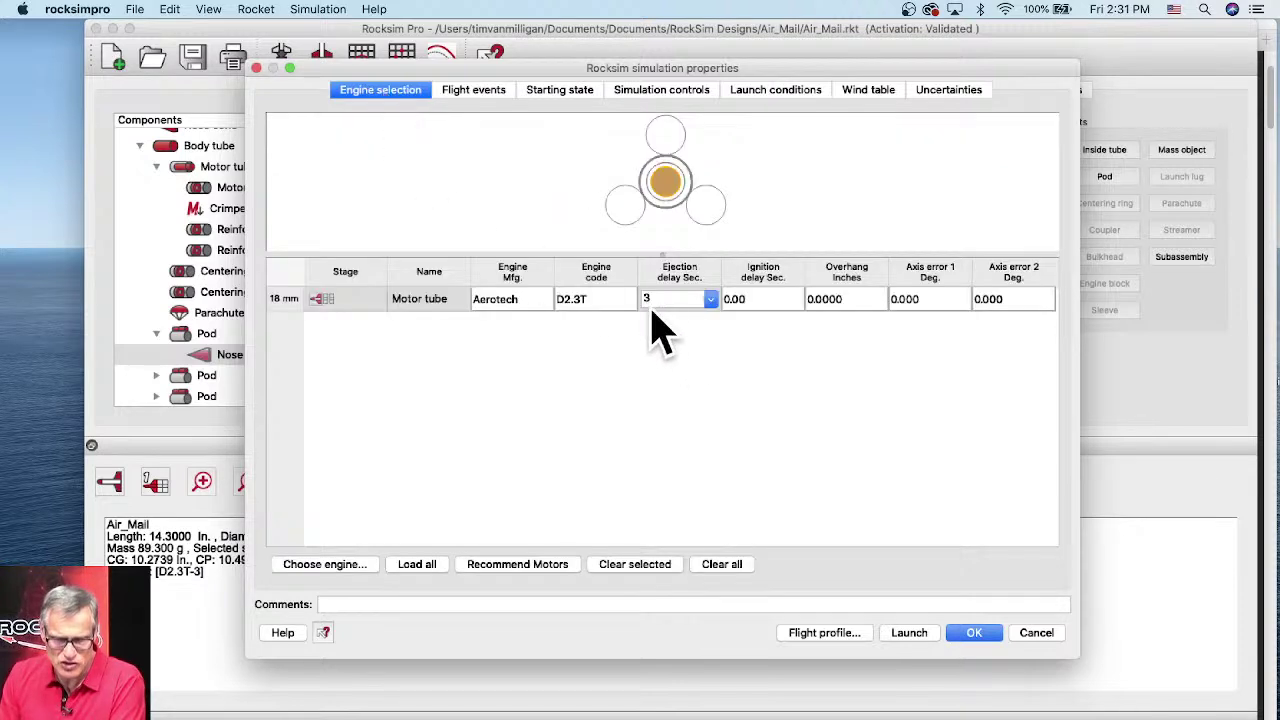
left_click(572, 92)
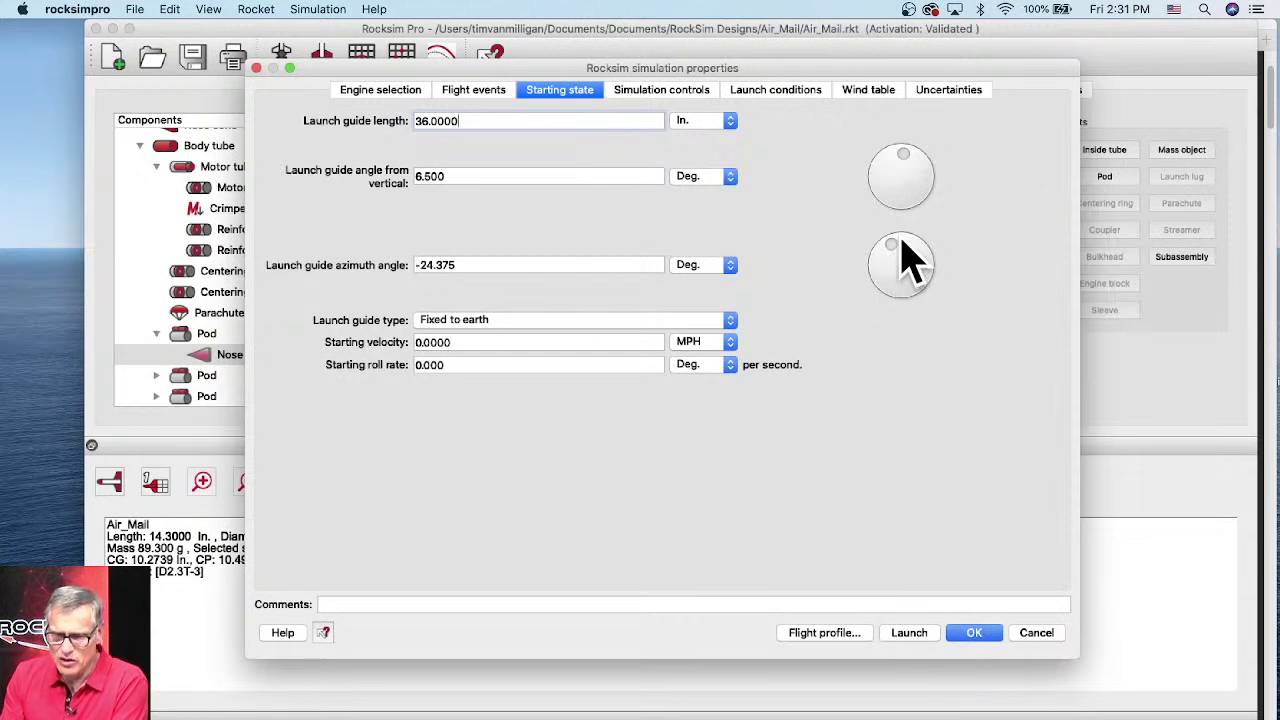
left_click(668, 100)
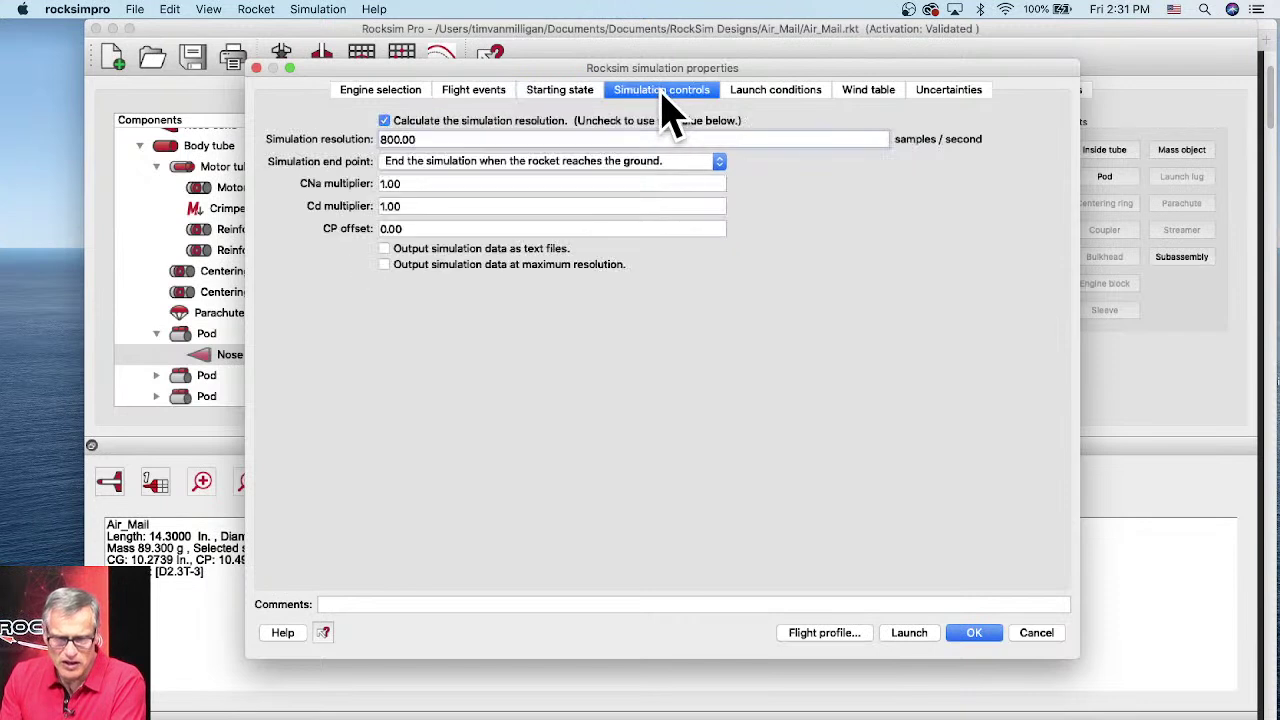
left_click(777, 95)
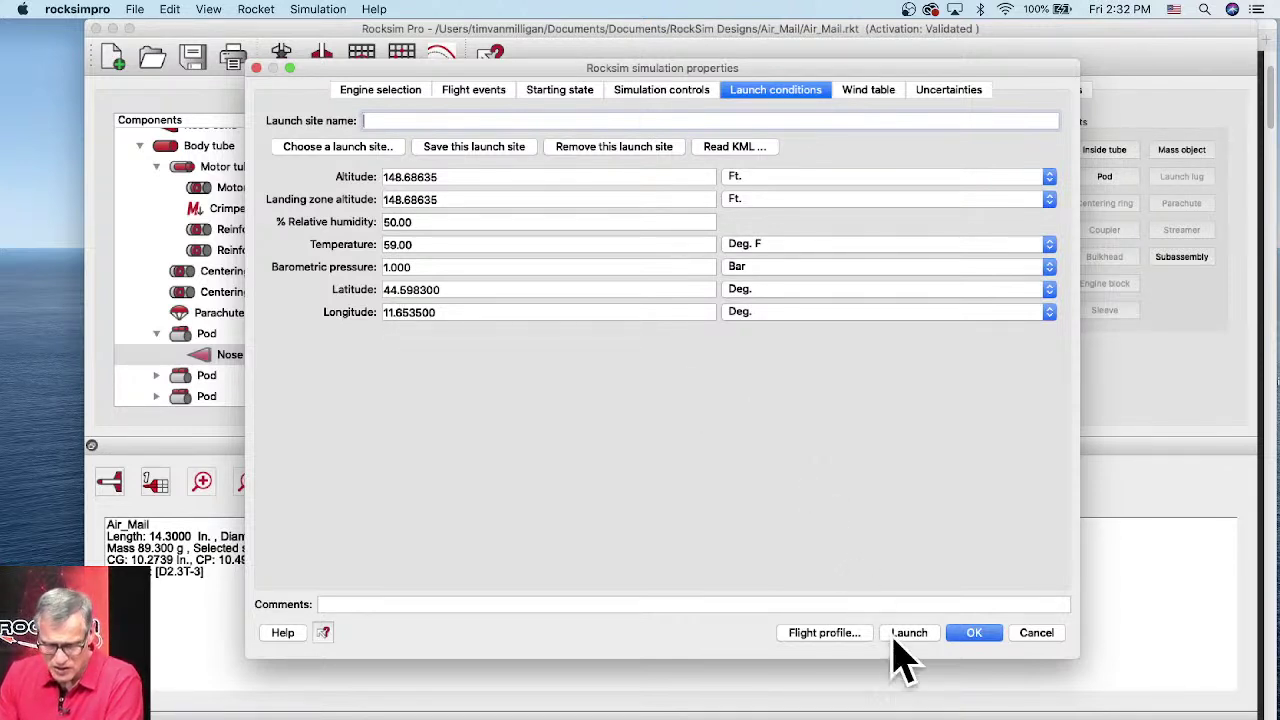
- Run the simulation with its 3D flight profile and enlarge the visualizer window to fill most of the screen
left_click(826, 640)
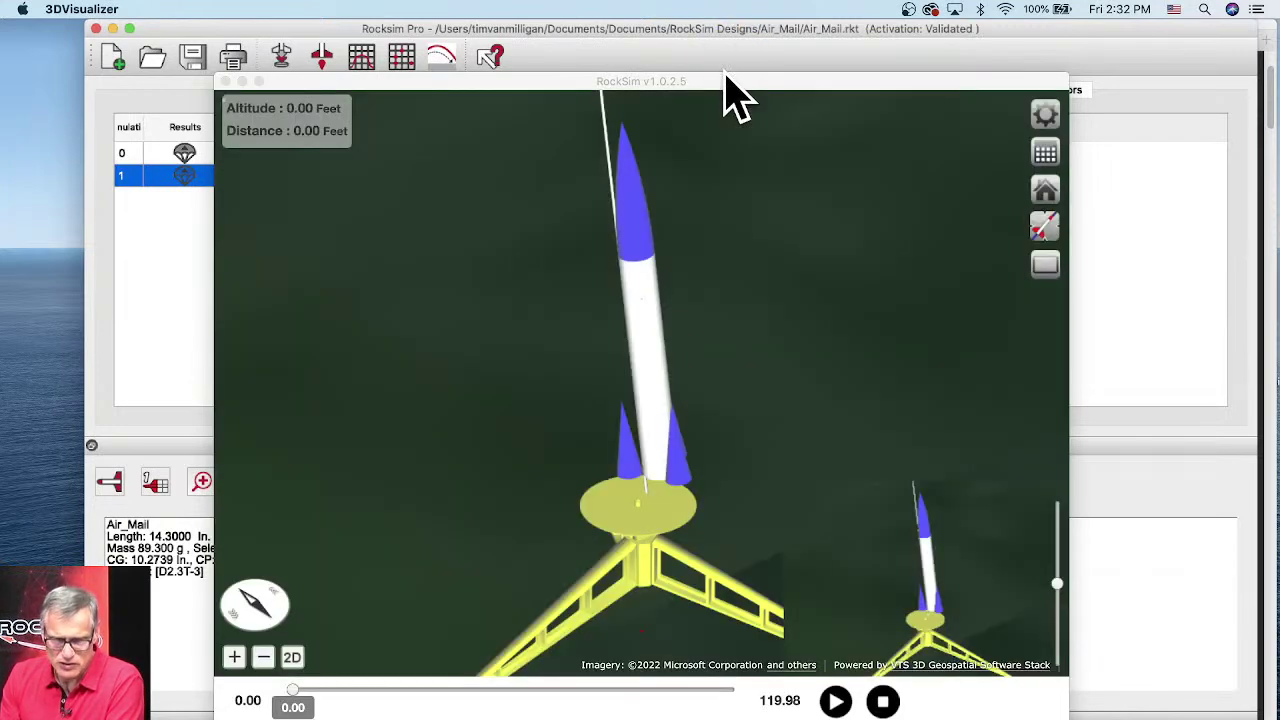
left_click_drag(725, 84, 704, 31)
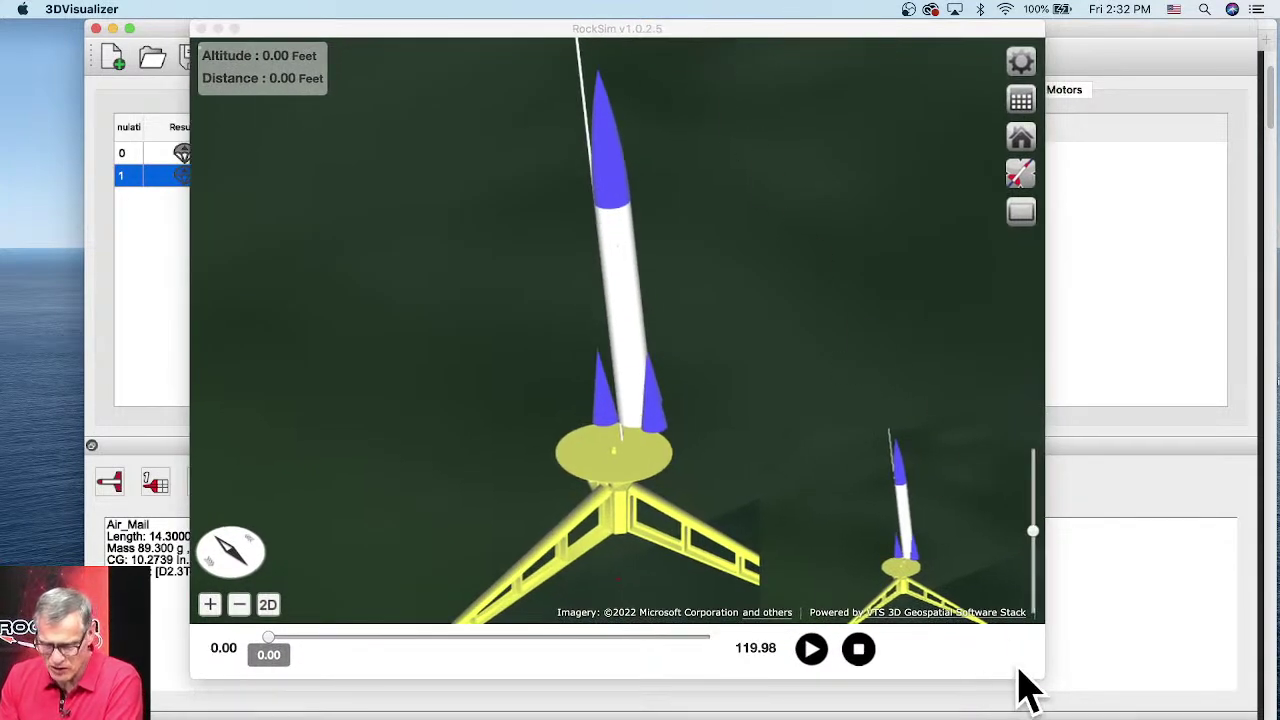
left_click_drag(1043, 678, 1222, 712)
- Examine where the launch pad lies, widening the 3D map from the rocket to a north-up overview of Europe
scroll(808, 443, "down", 10)
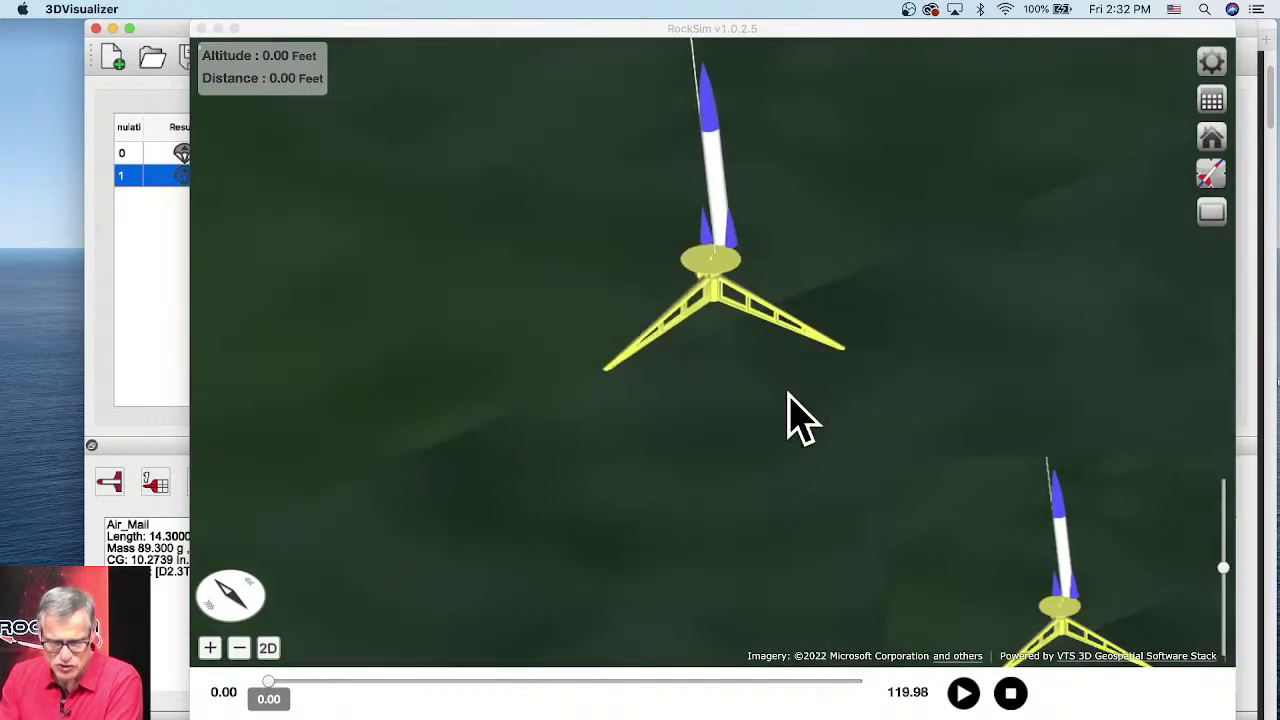
scroll(745, 345, "down", 10)
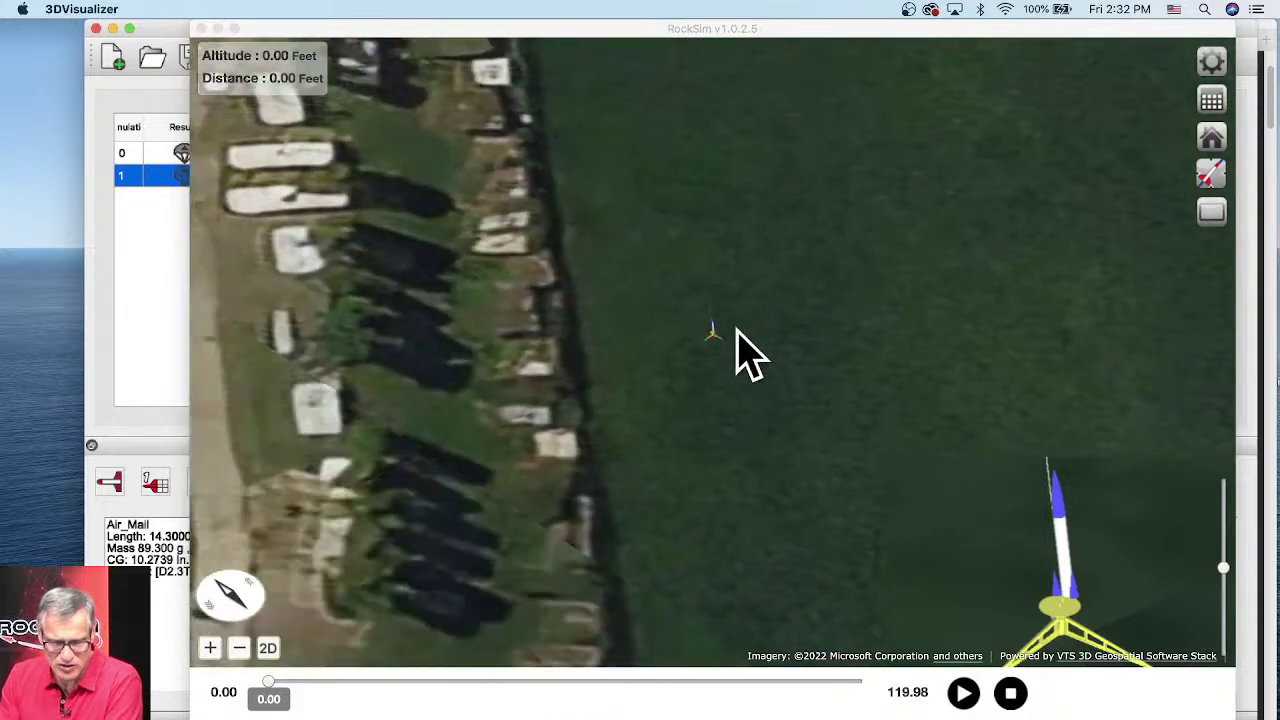
scroll(742, 338, "down", 10)
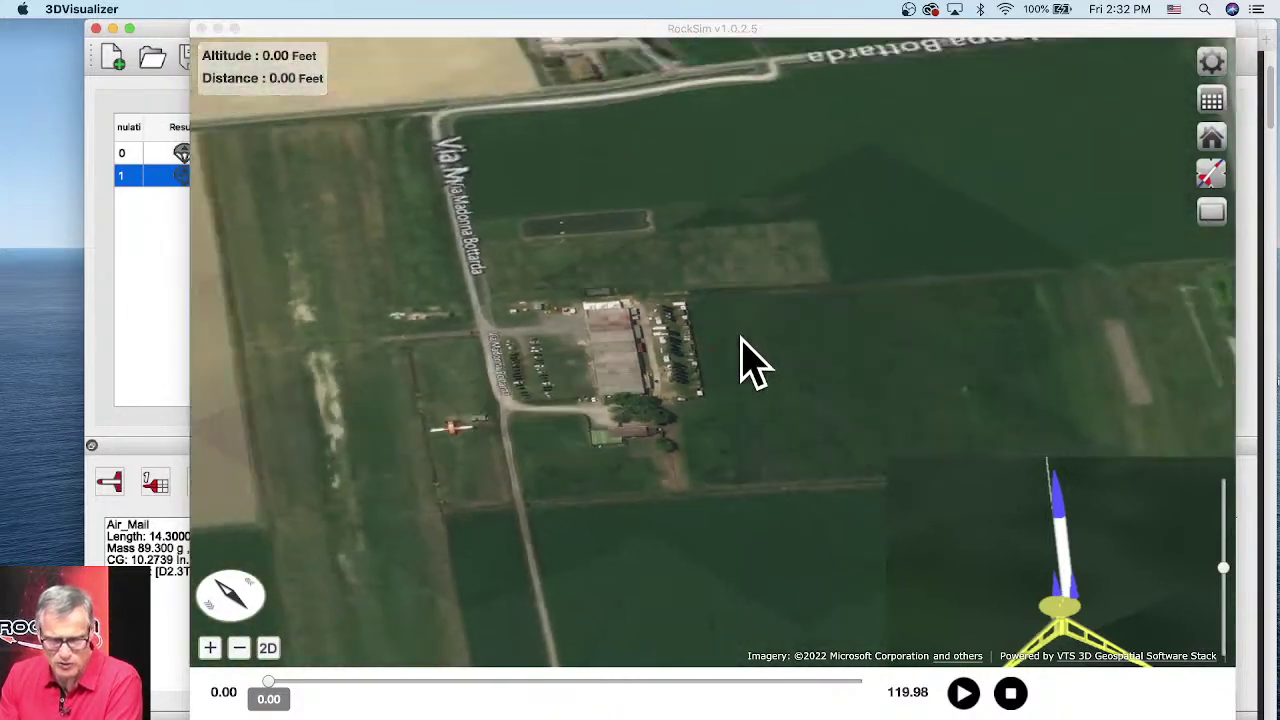
scroll(755, 365, "down", 10)
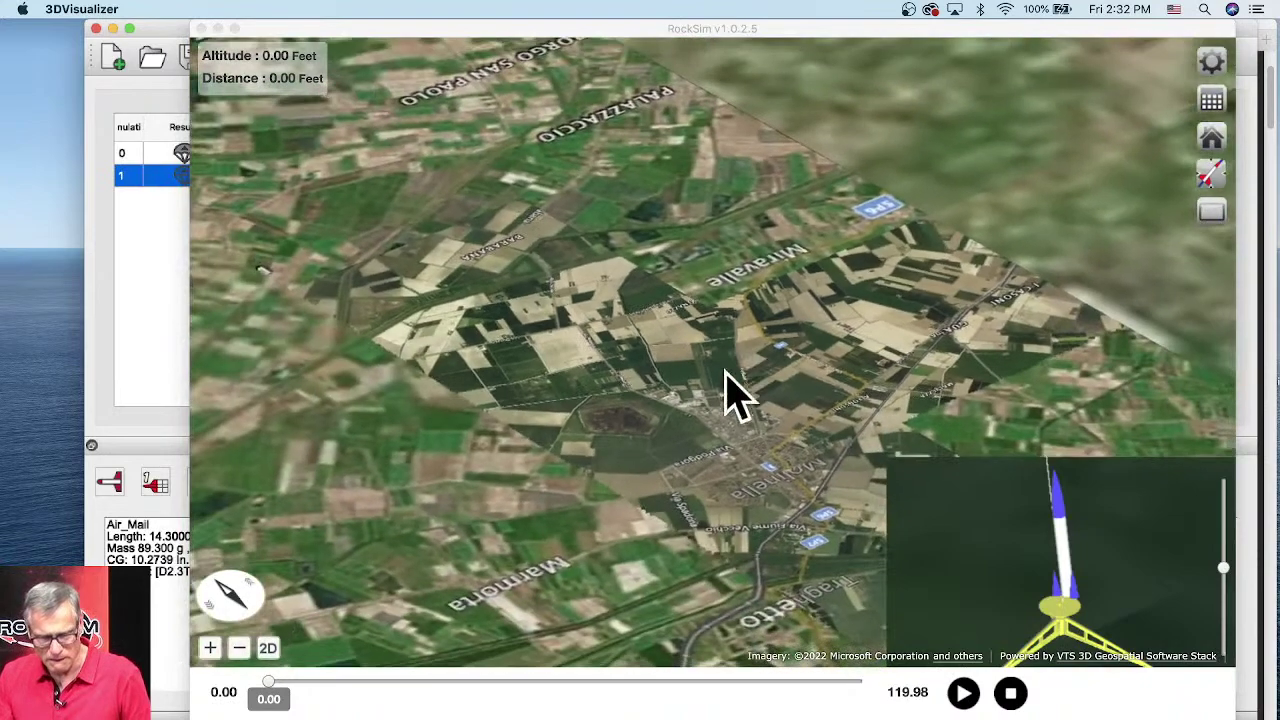
left_click_drag(735, 395, 860, 545)
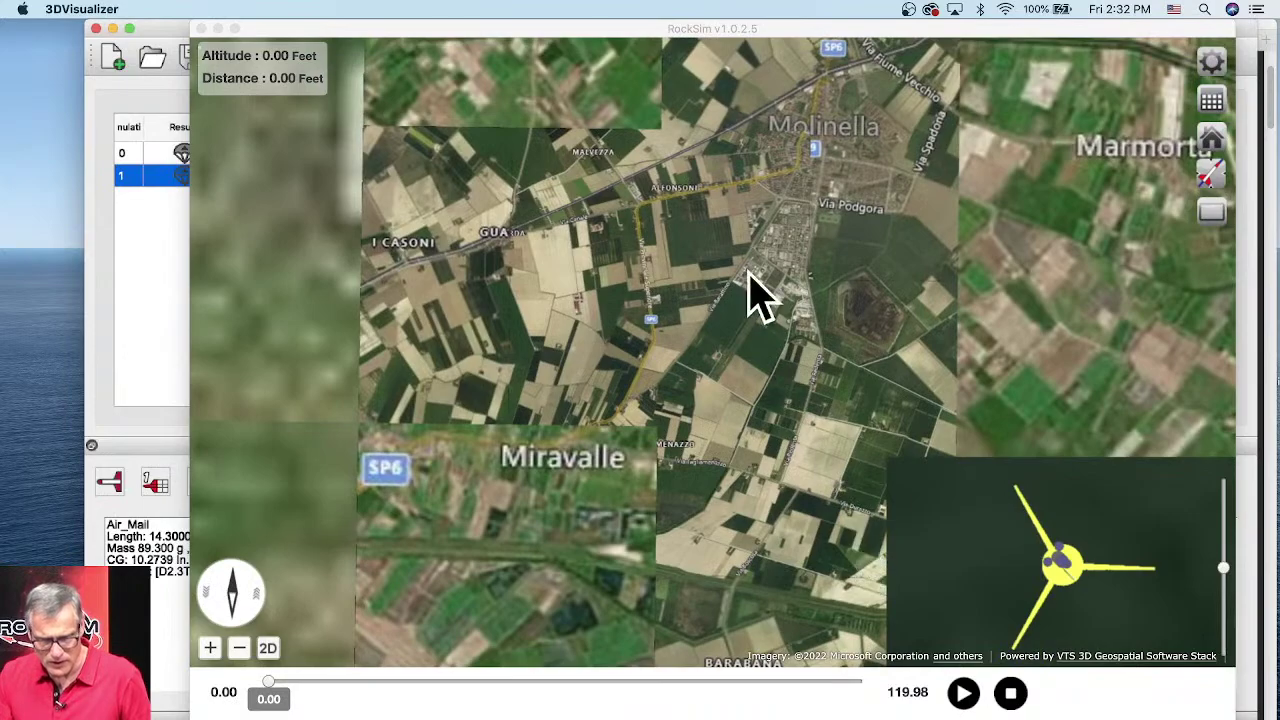
scroll(760, 295, "down", 6)
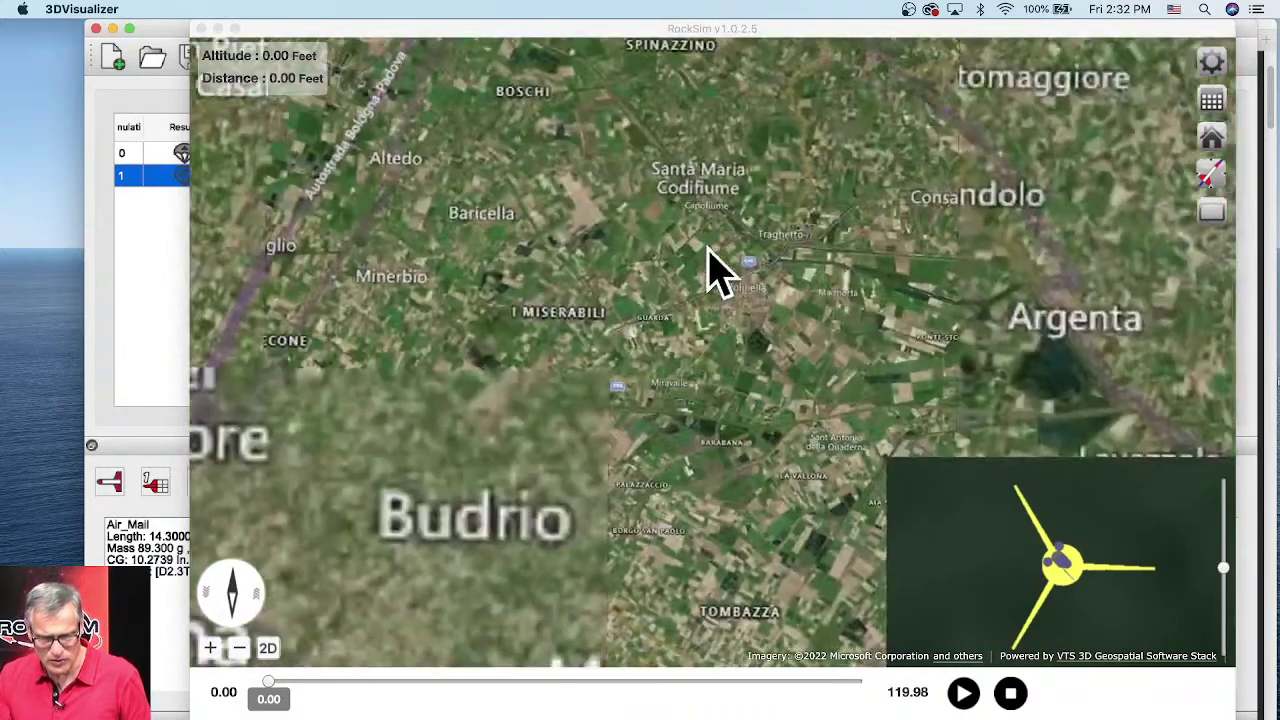
scroll(706, 248, "down", 5)
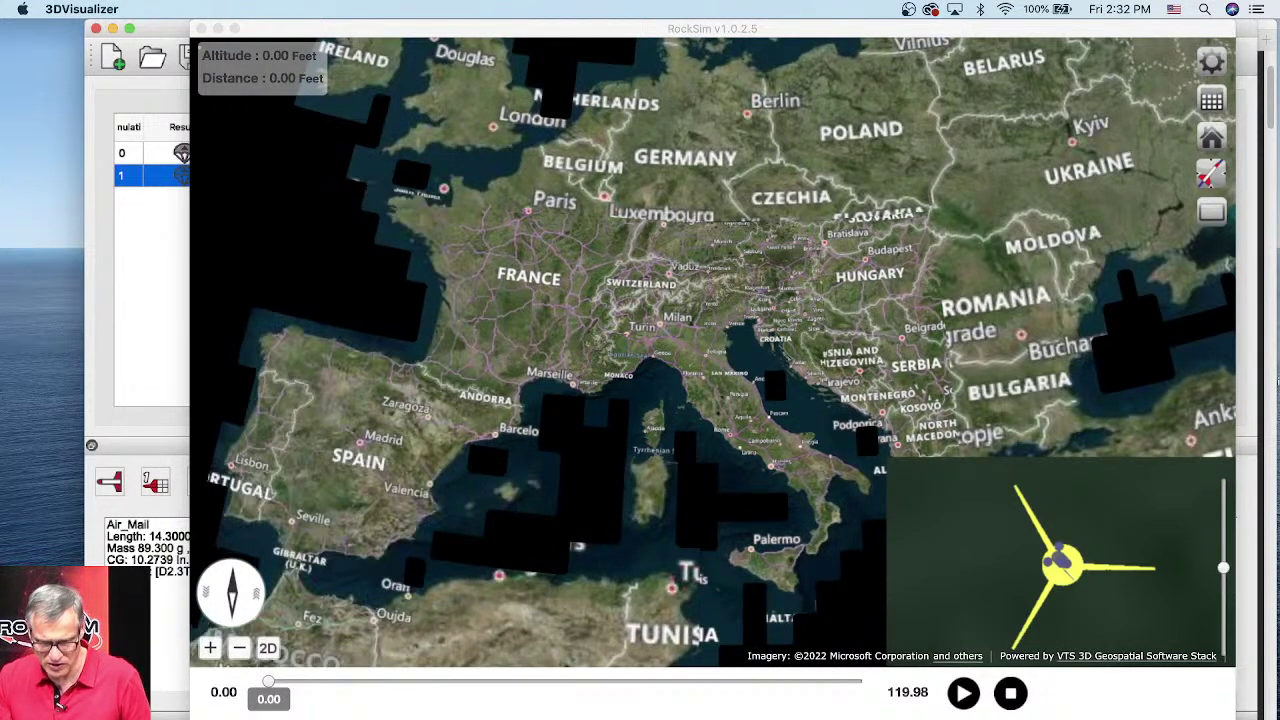
- Return the map from the European overview to a close aerial view of the buildings at the launch site
left_click(211, 648)
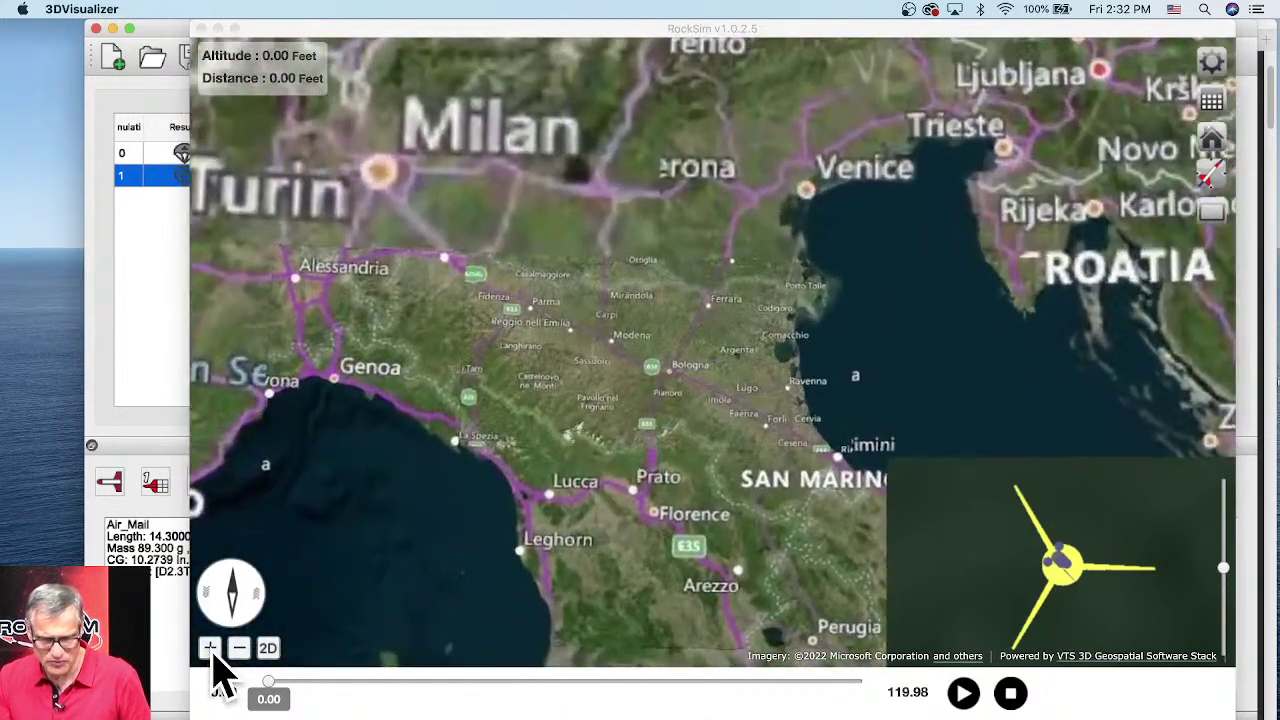
left_click(211, 650)
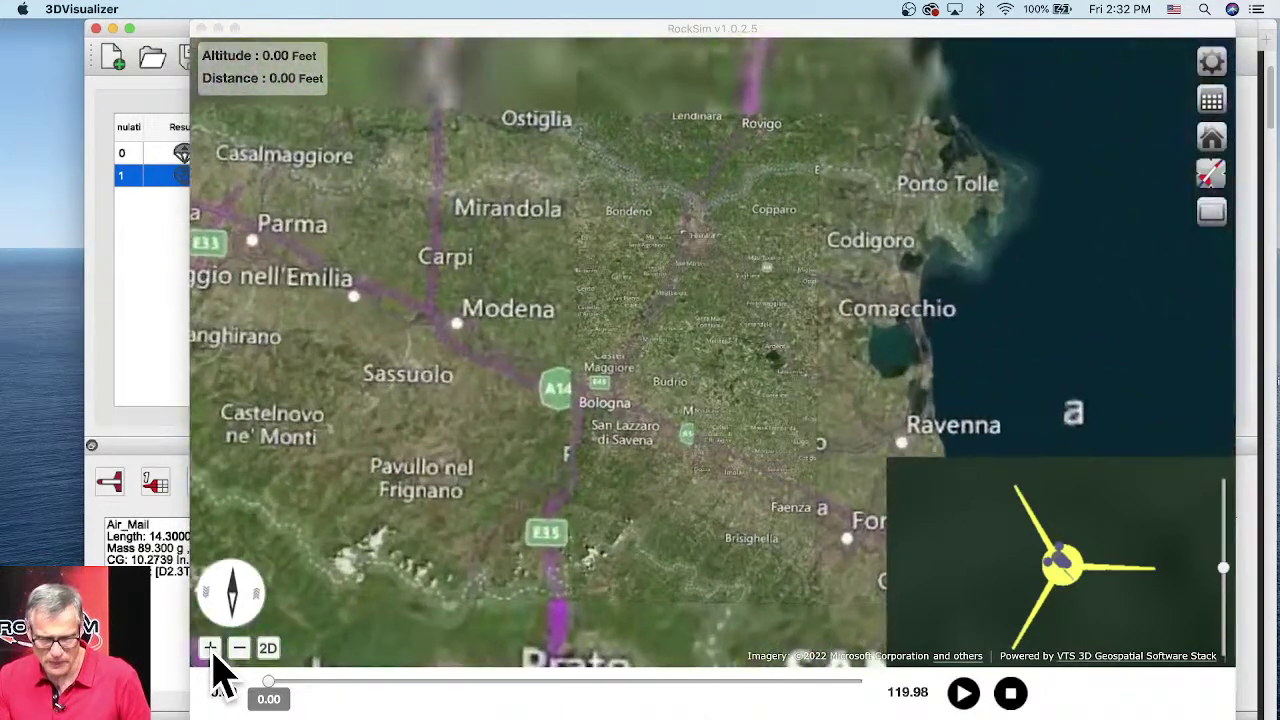
left_click(211, 650)
left_click(211, 649)
left_click(211, 649)
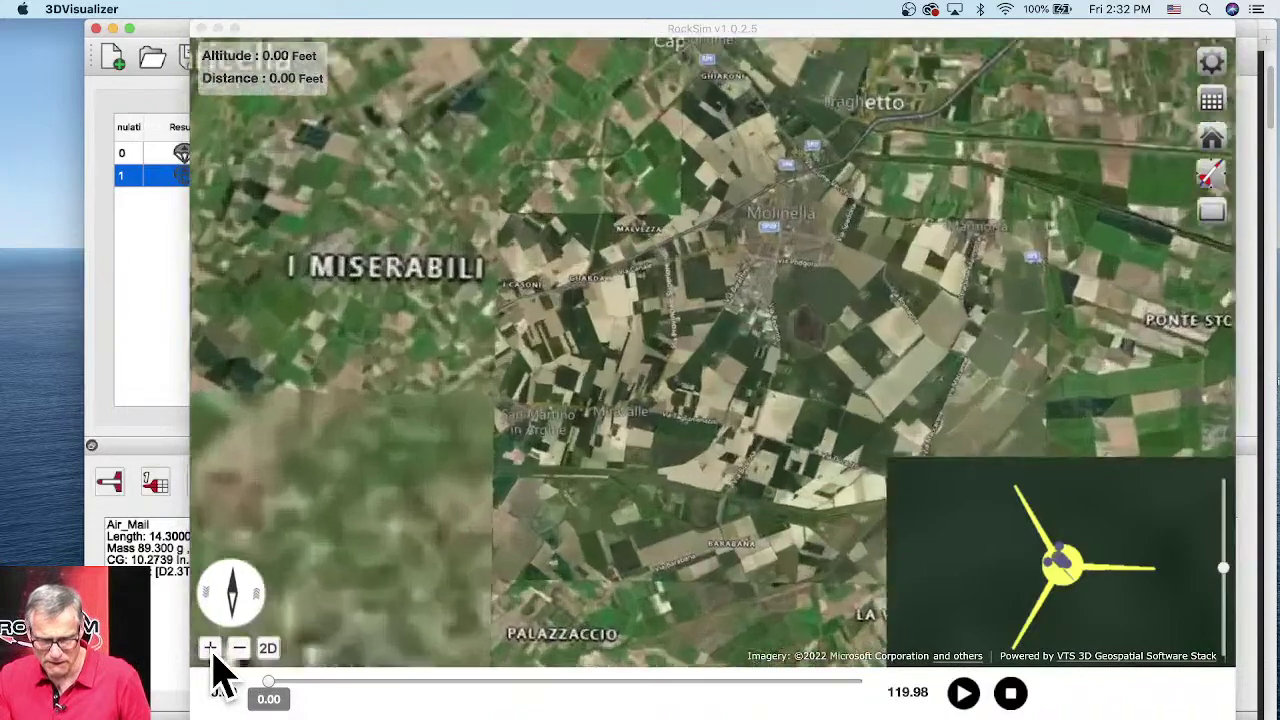
left_click(211, 649)
left_click(211, 649)
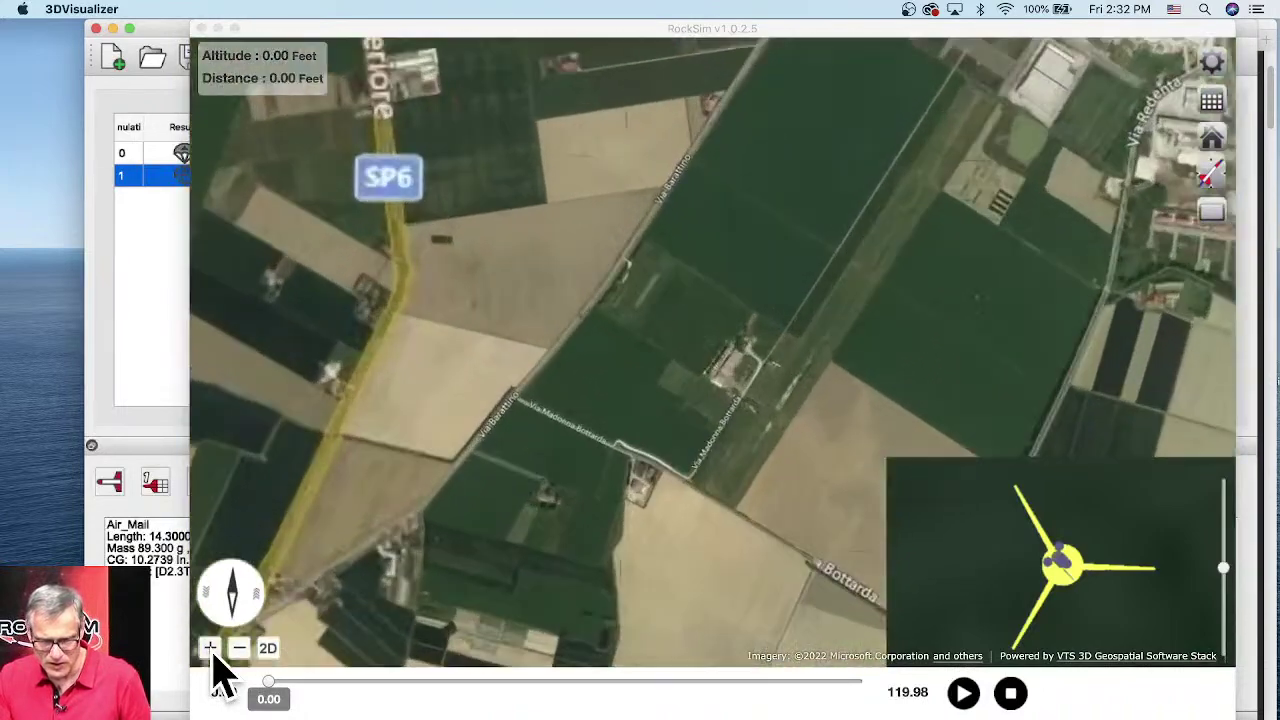
left_click(211, 649)
left_click(211, 649)
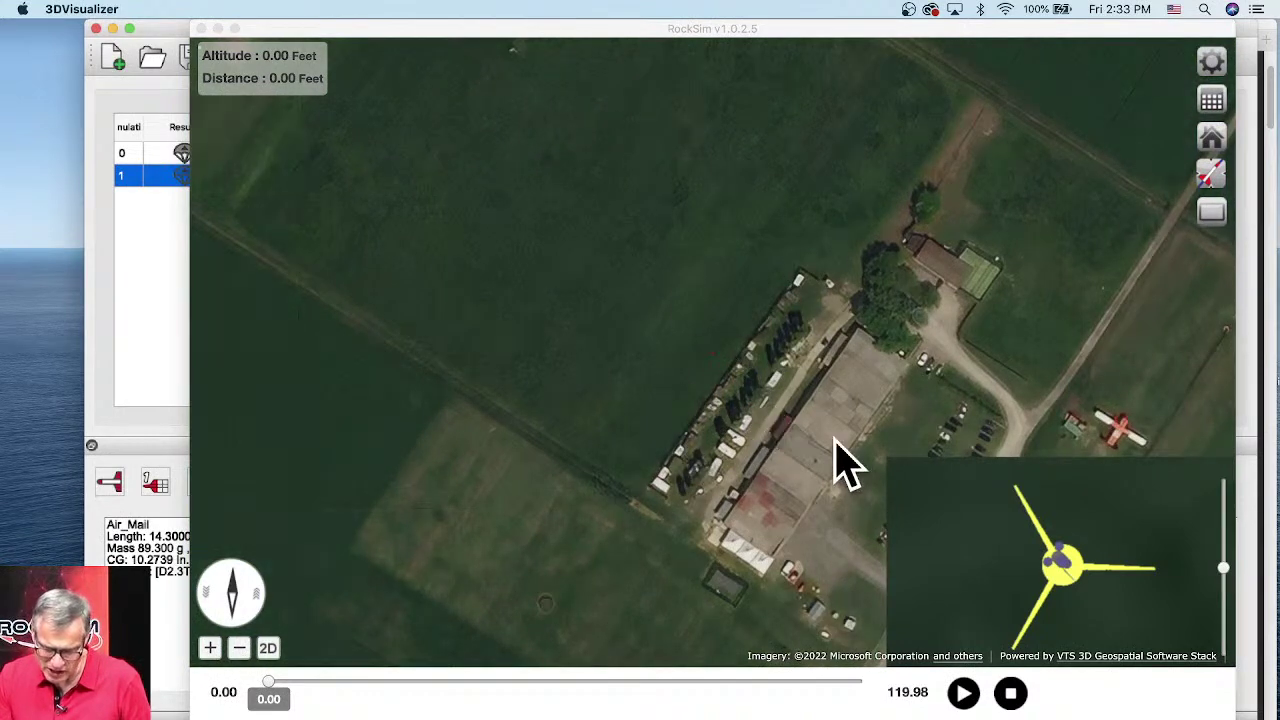
- Survey the airfield, buildings and surrounding farm fields around the launch site at several map scales
scroll(840, 460, "down", 5)
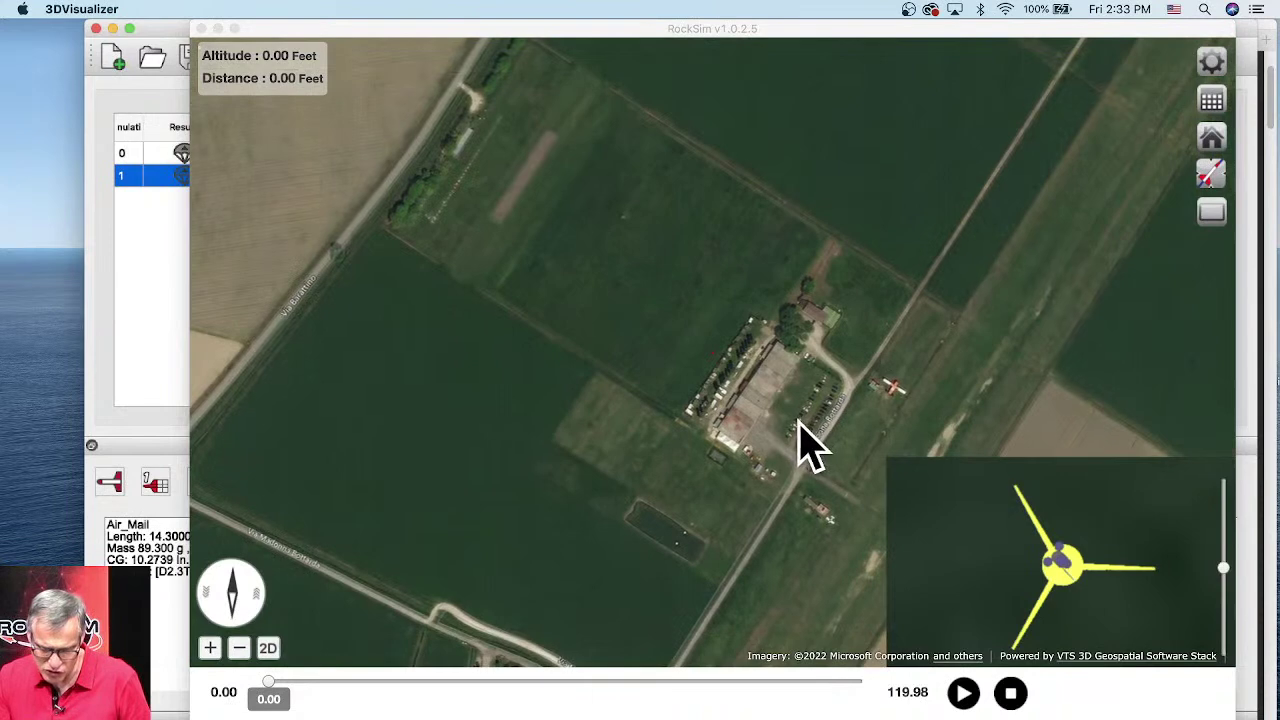
scroll(810, 450, "down", 5)
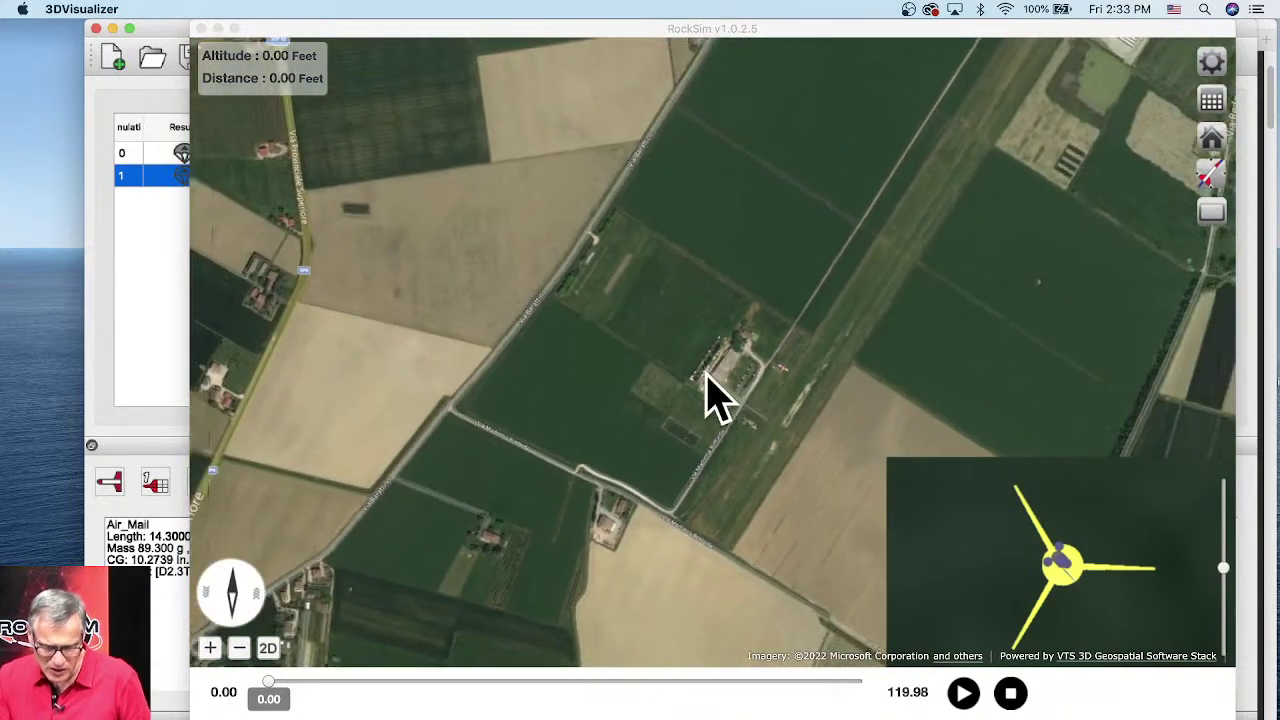
scroll(786, 449, "up", 5)
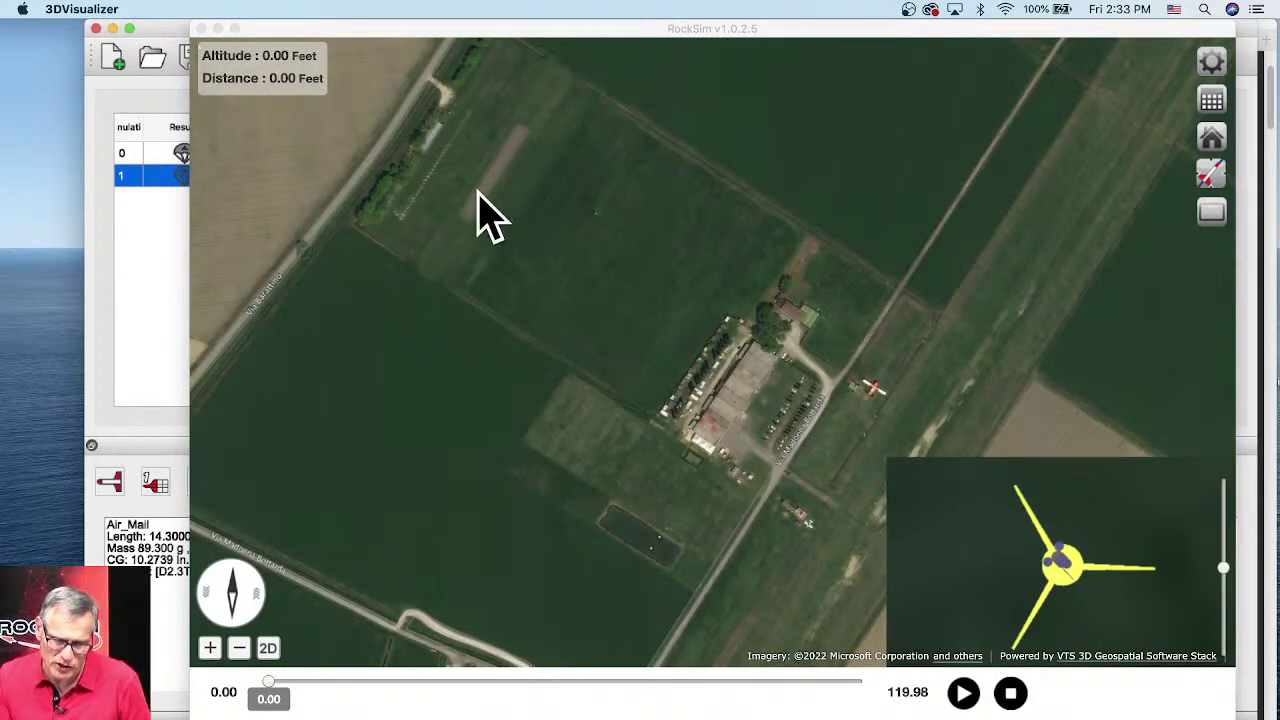
scroll(848, 430, "down", 3)
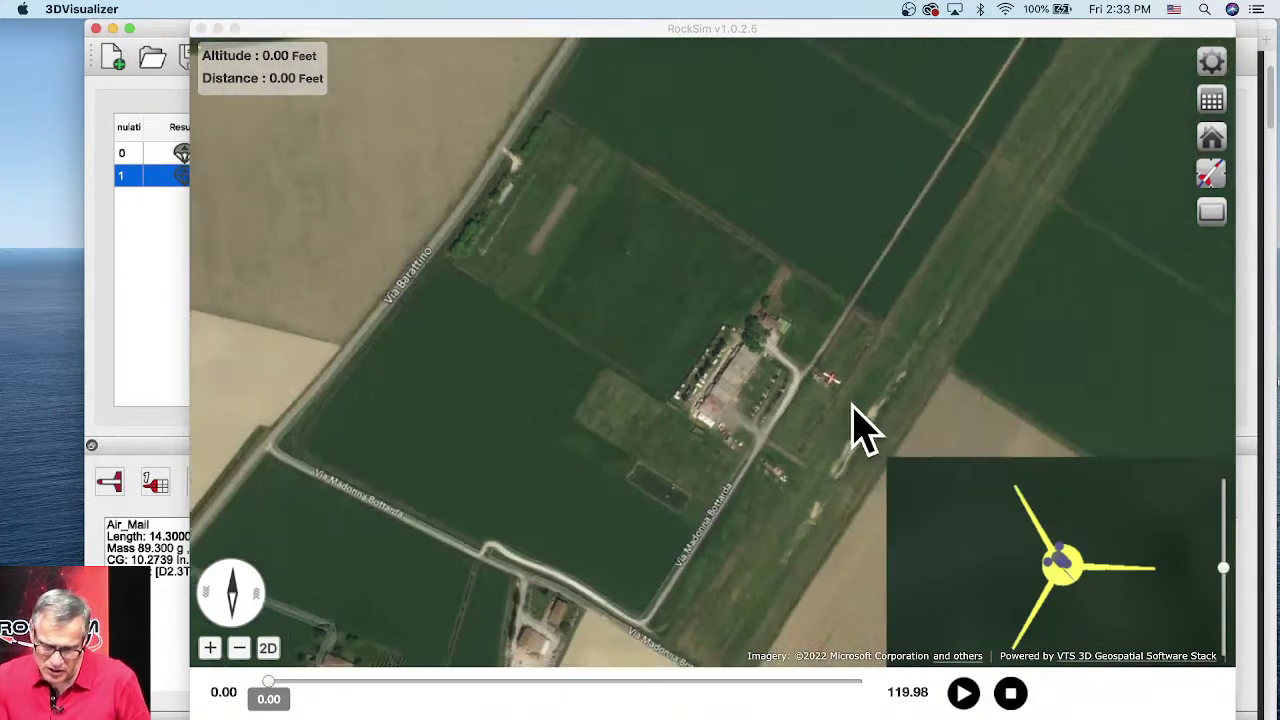
scroll(835, 408, "up", 3)
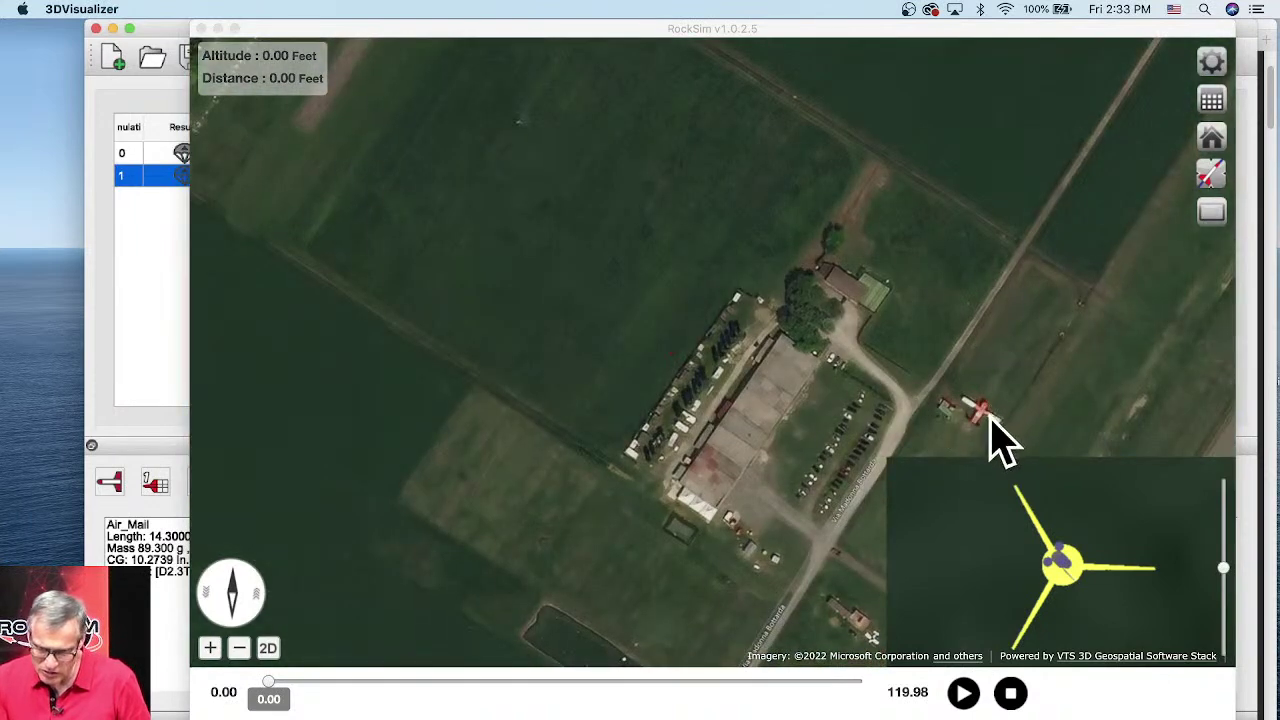
scroll(998, 408, "down", 3)
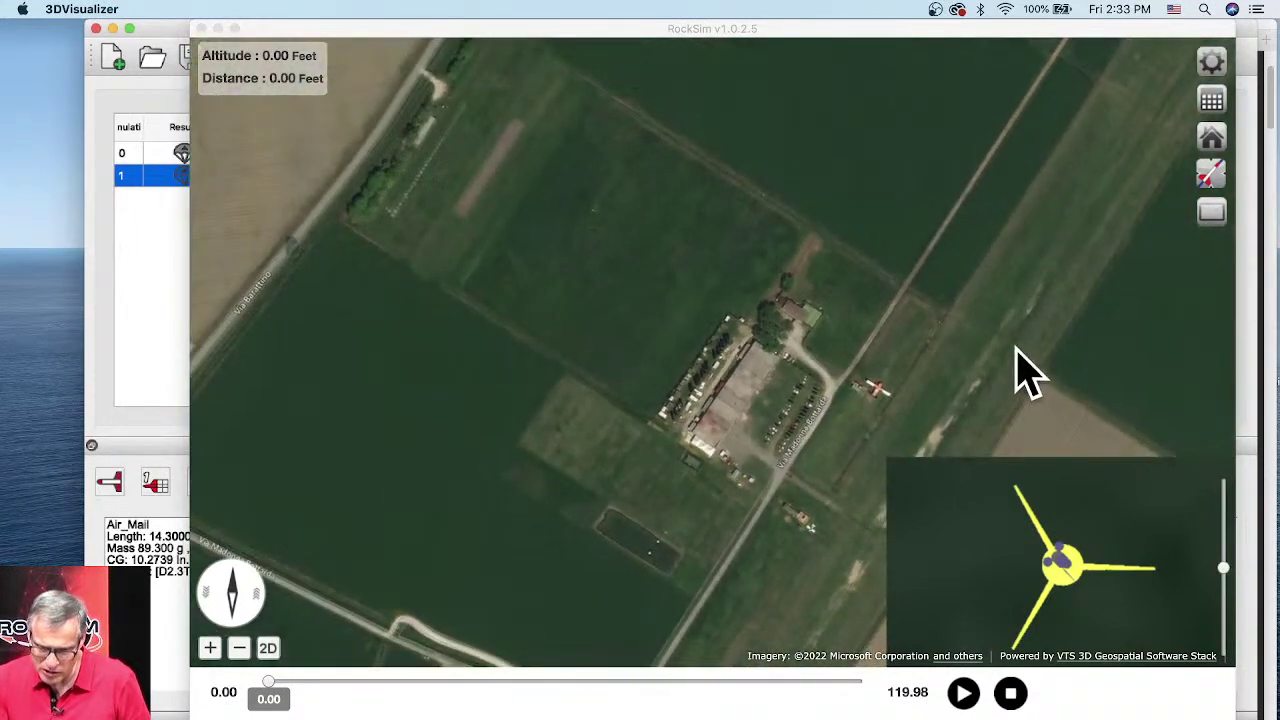
scroll(990, 373, "down", 3)
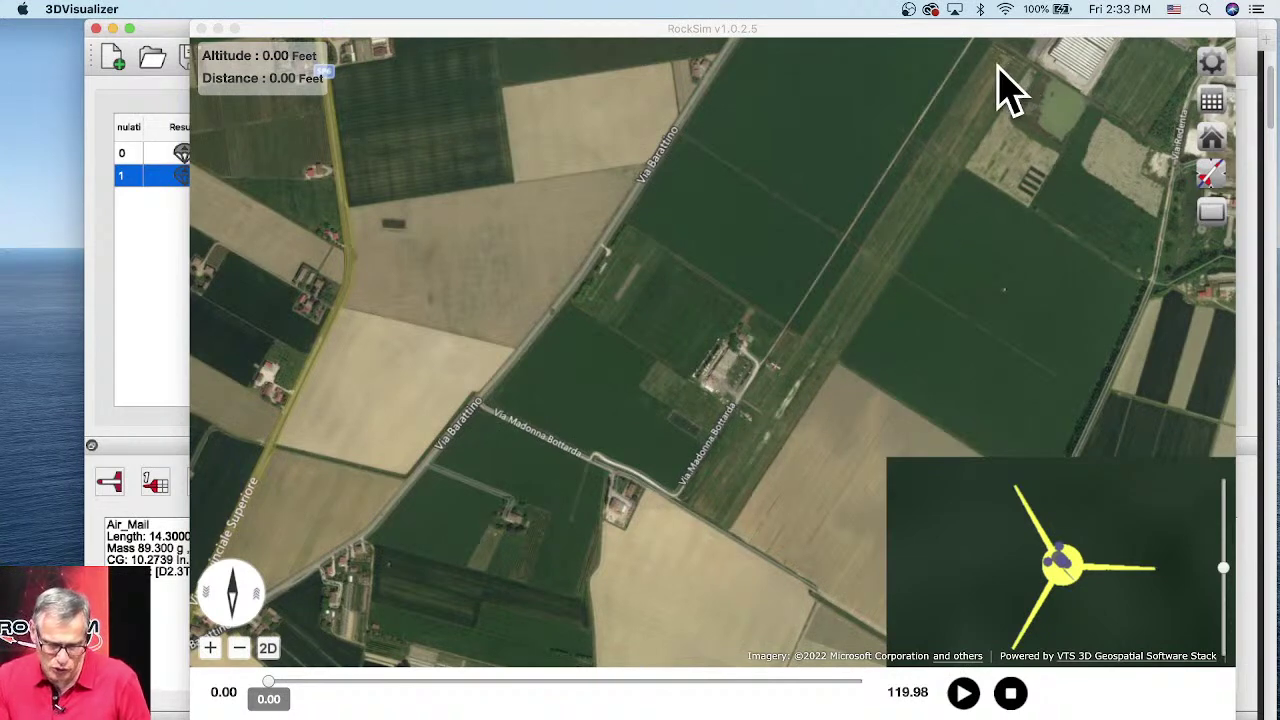
scroll(846, 286, "down", 3)
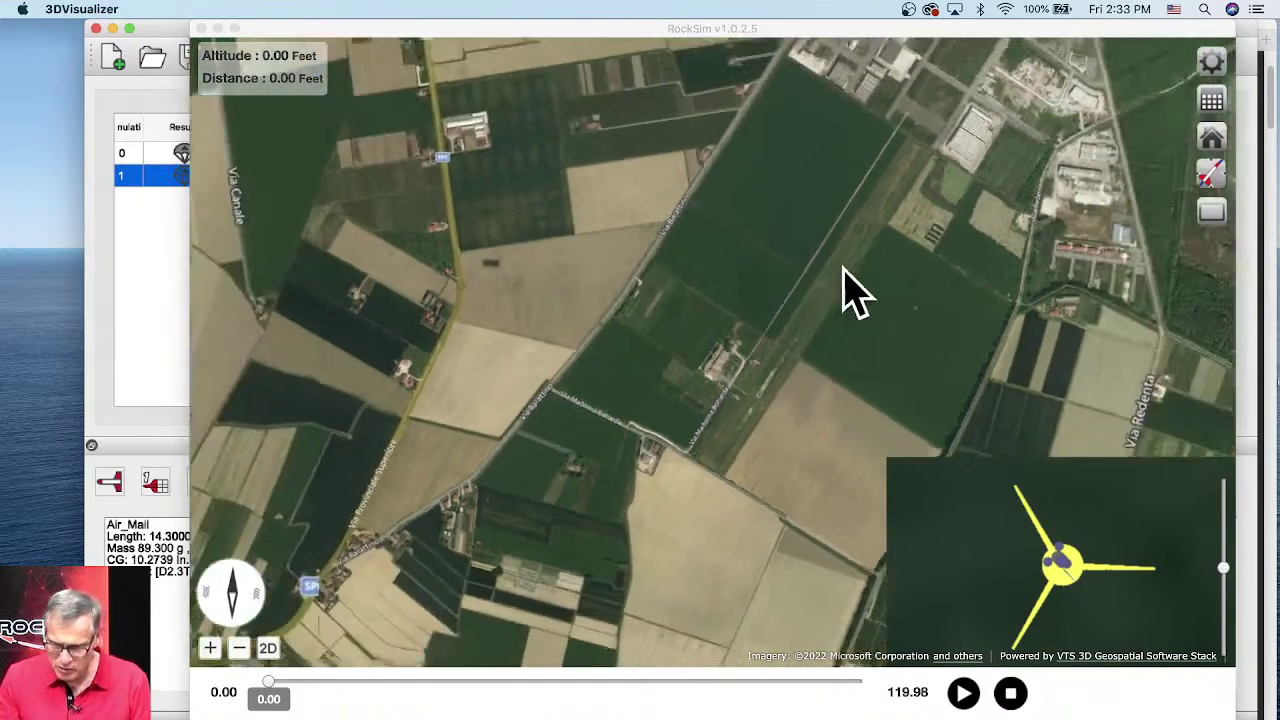
scroll(698, 338, "down", 3)
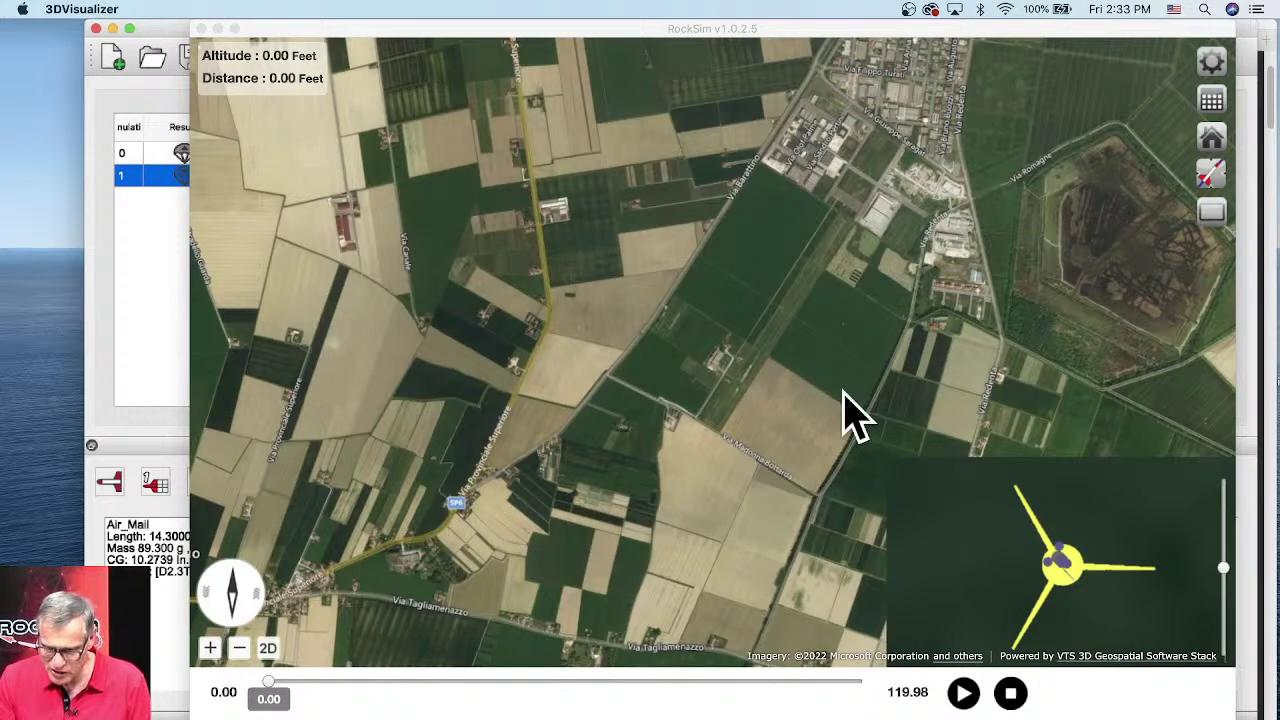
- Play the flight animation over the launch site map and advance it to the landing at 119.98 seconds
left_click_drag(777, 486, 757, 394)
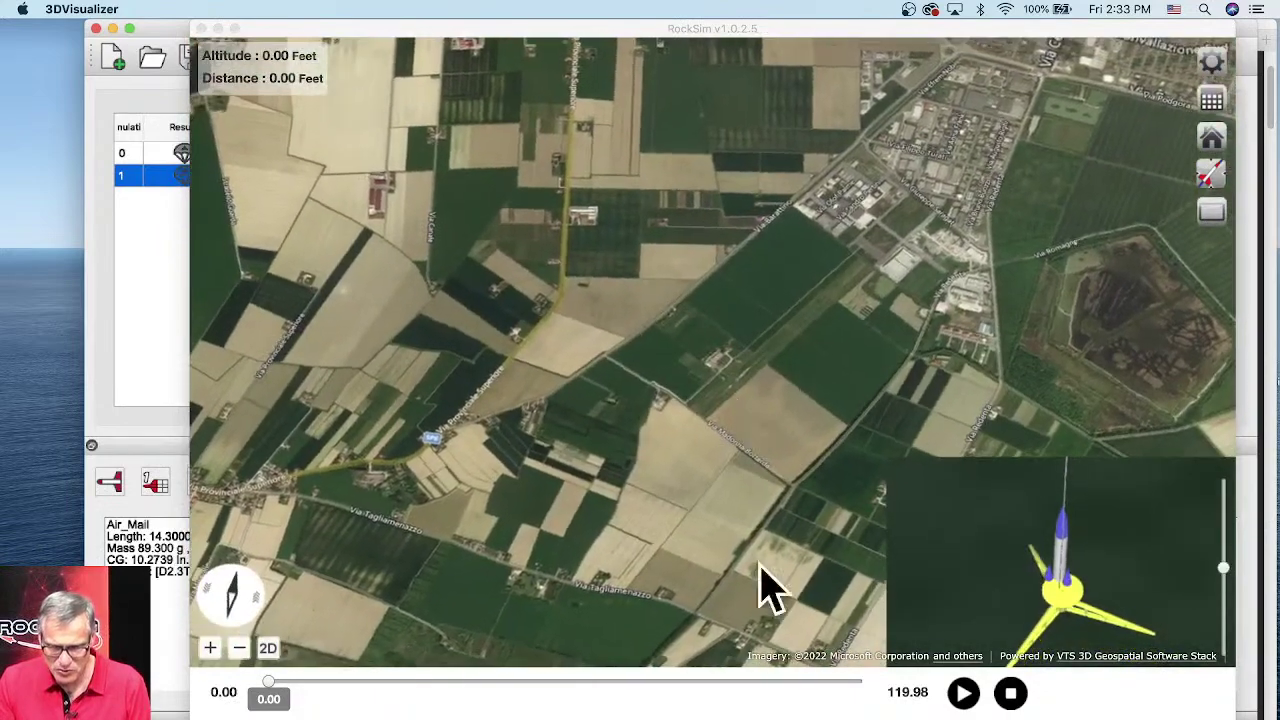
left_click(216, 656)
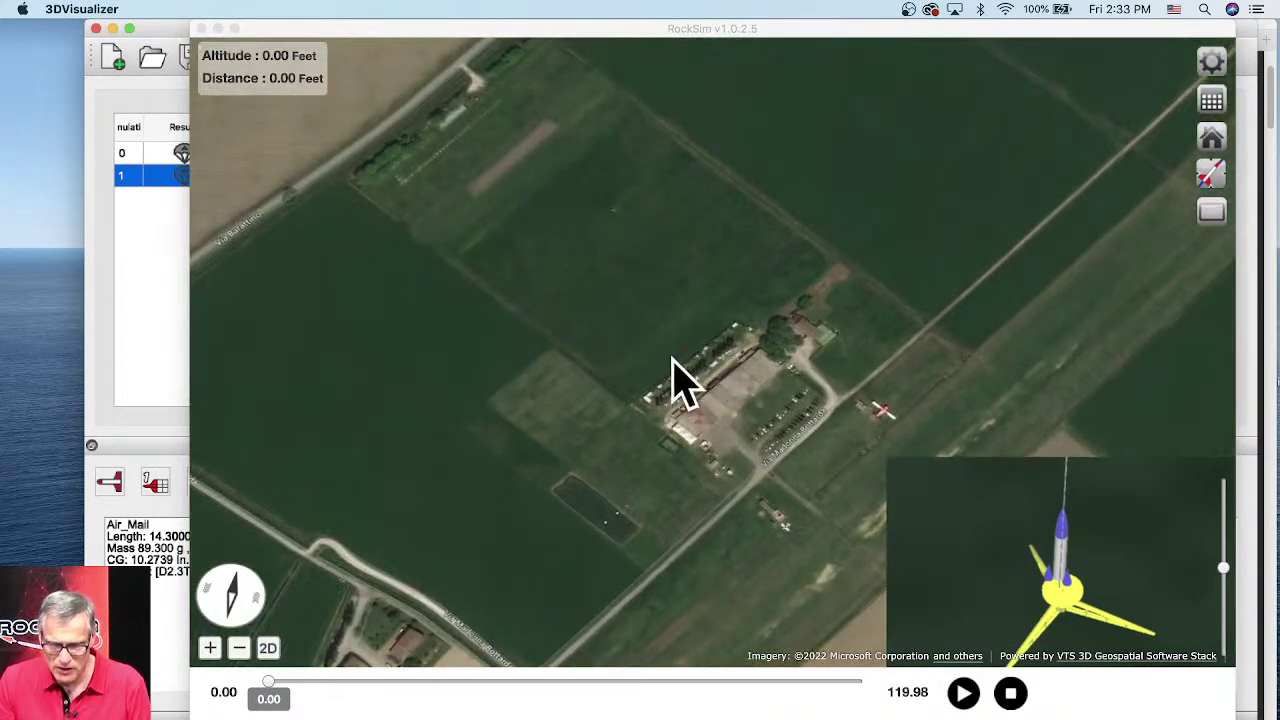
left_click(963, 694)
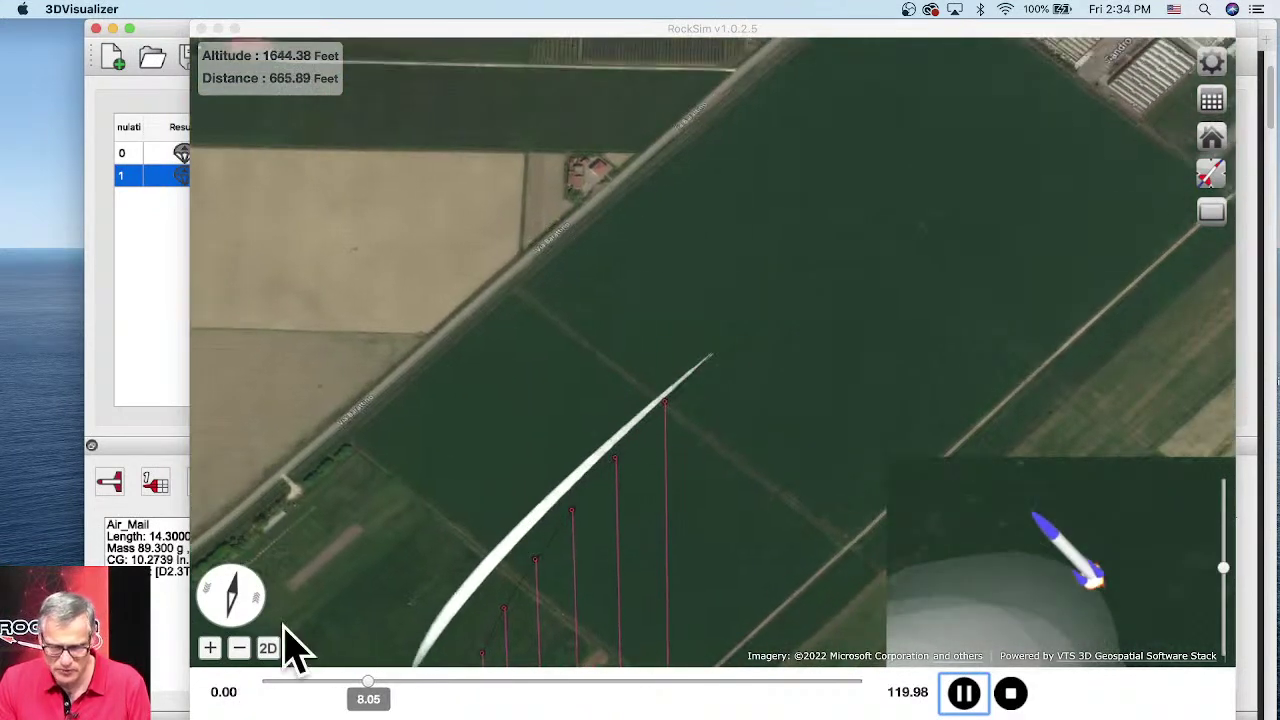
left_click(240, 648)
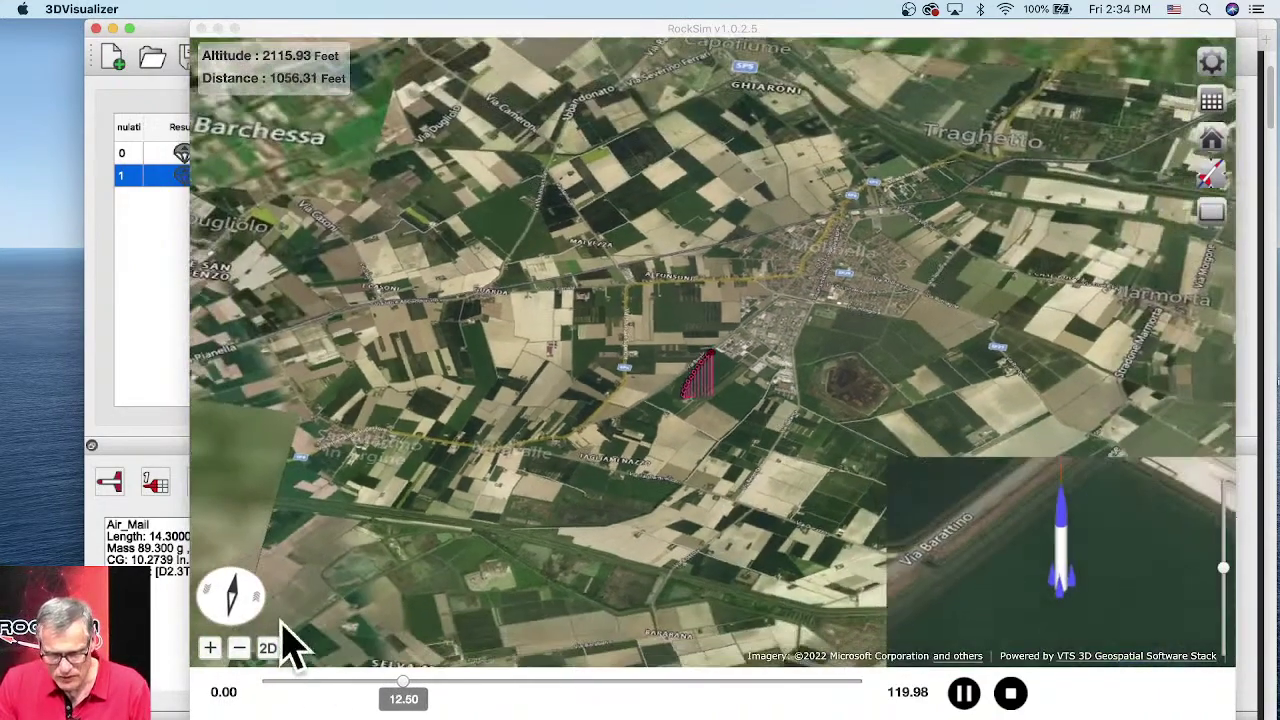
left_click(210, 650)
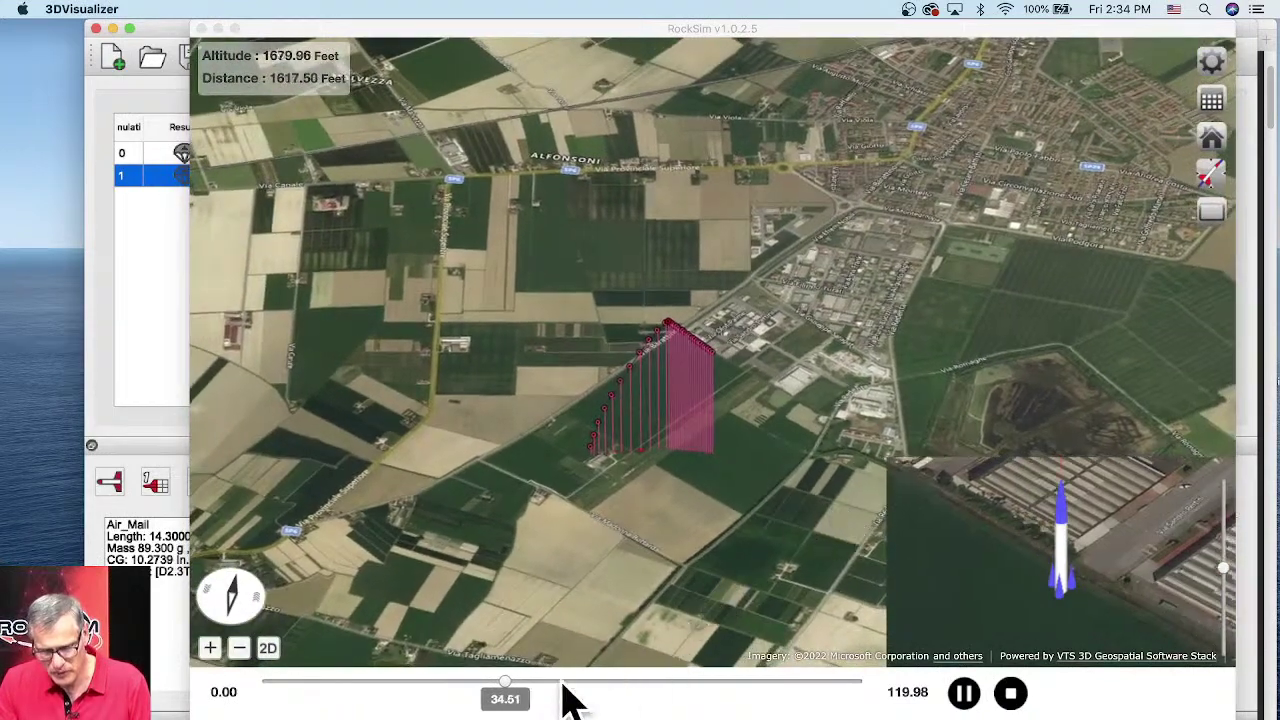
left_click_drag(517, 694, 900, 689)
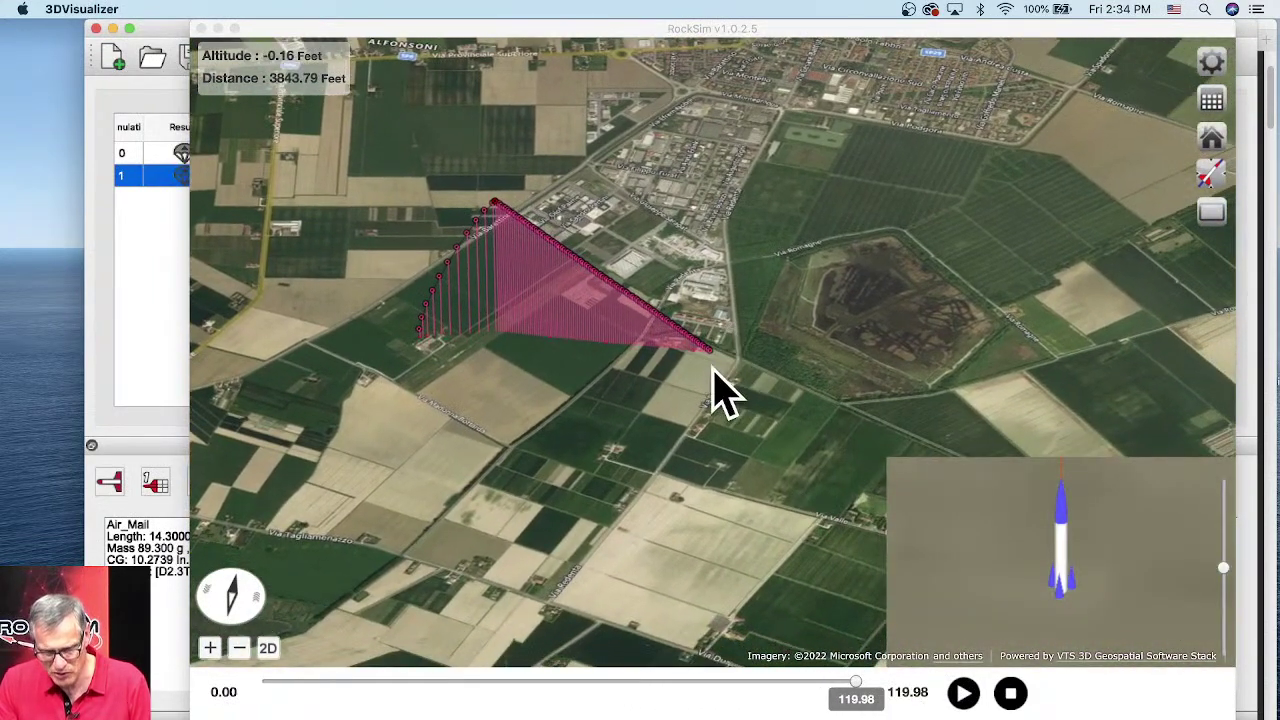
- Examine the landing spot and the surrounding fields and town, and dismiss the flight profile preferences
scroll(726, 386, "up", 5)
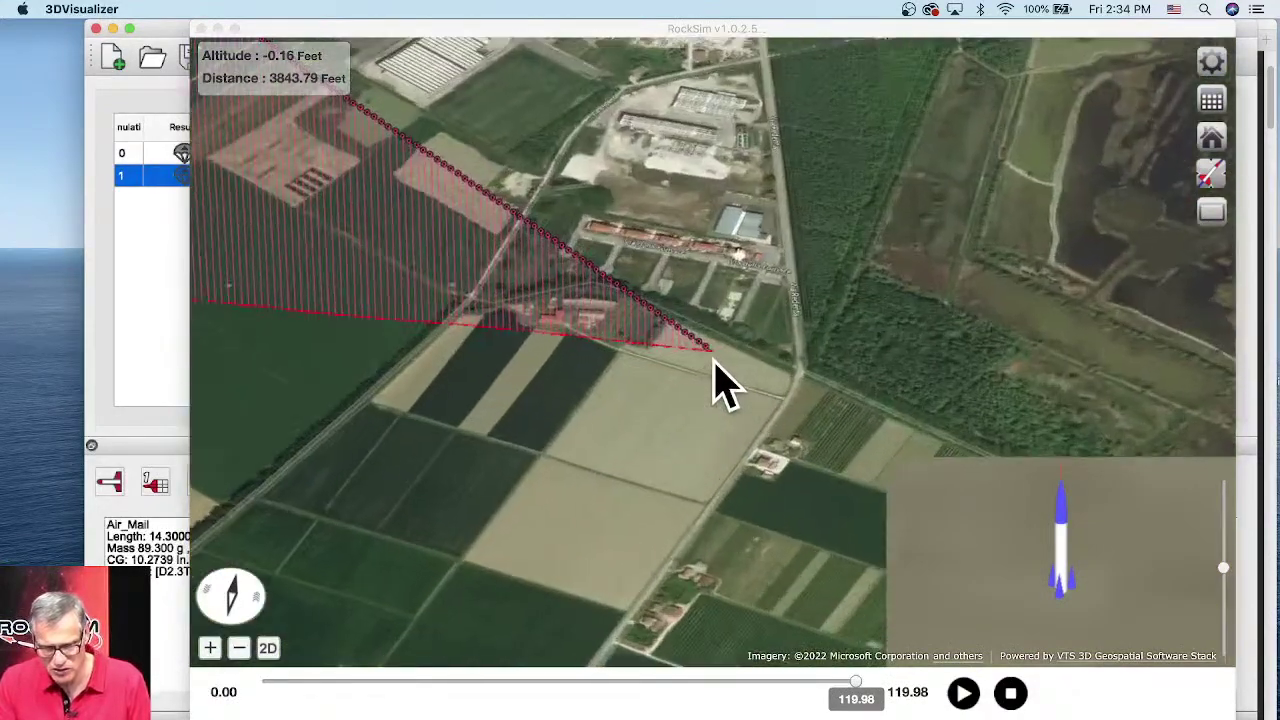
scroll(726, 386, "up", 3)
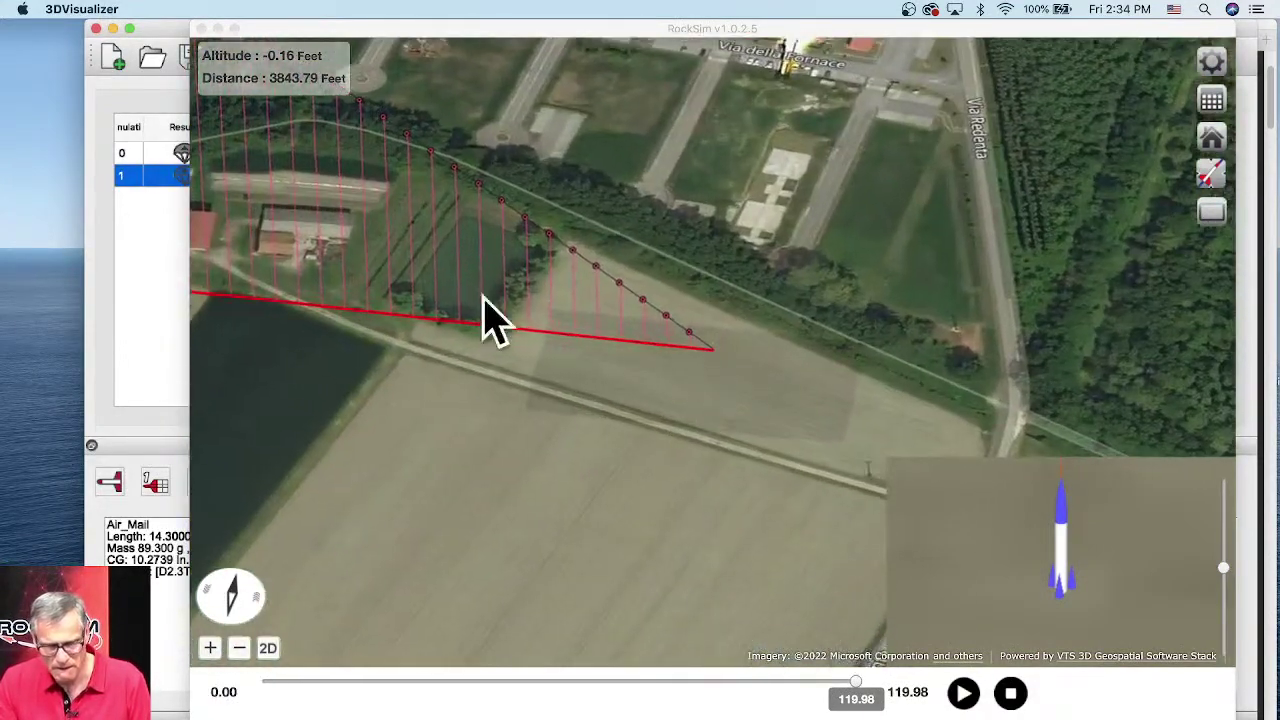
left_click_drag(495, 320, 460, 290)
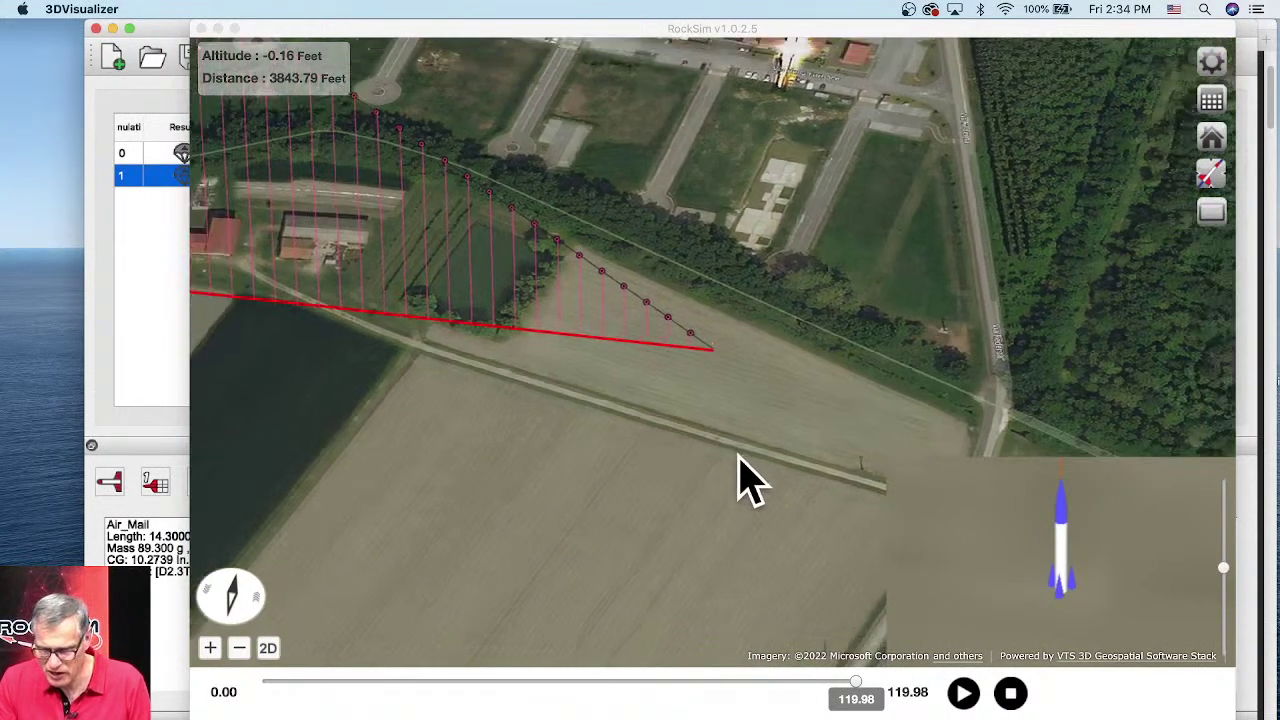
scroll(750, 480, "down", 3)
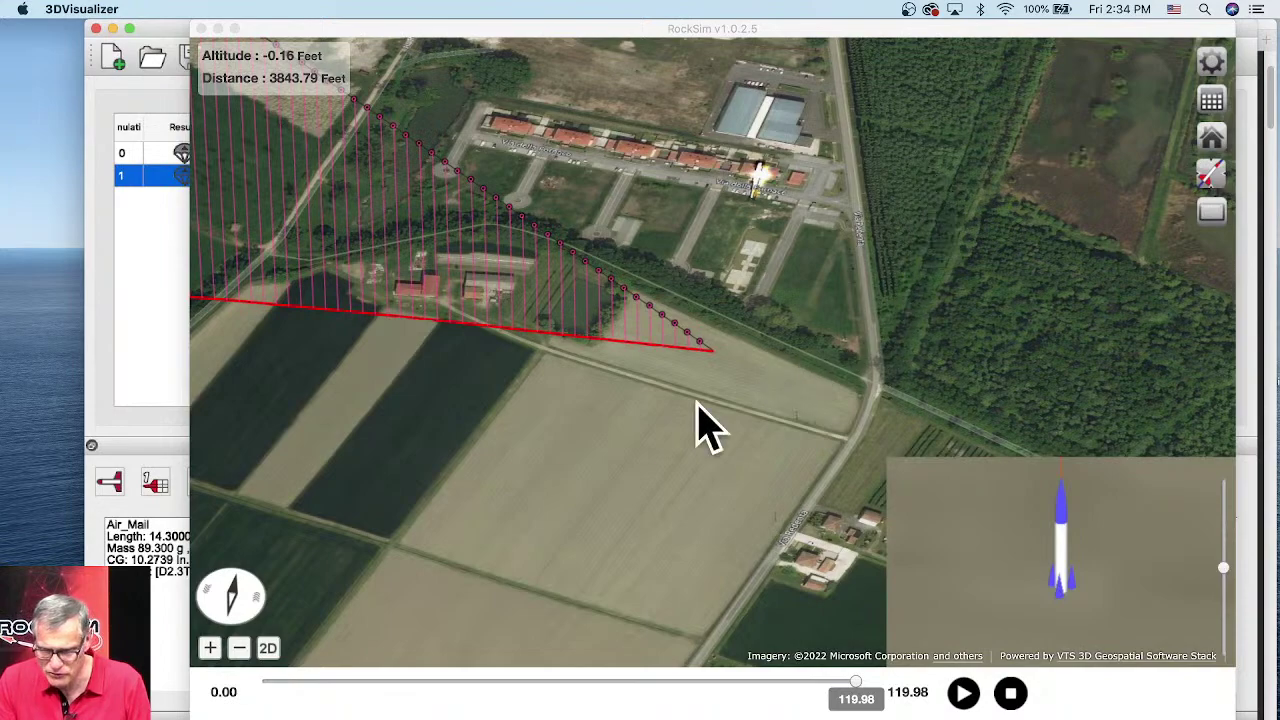
left_click_drag(531, 506, 660, 103)
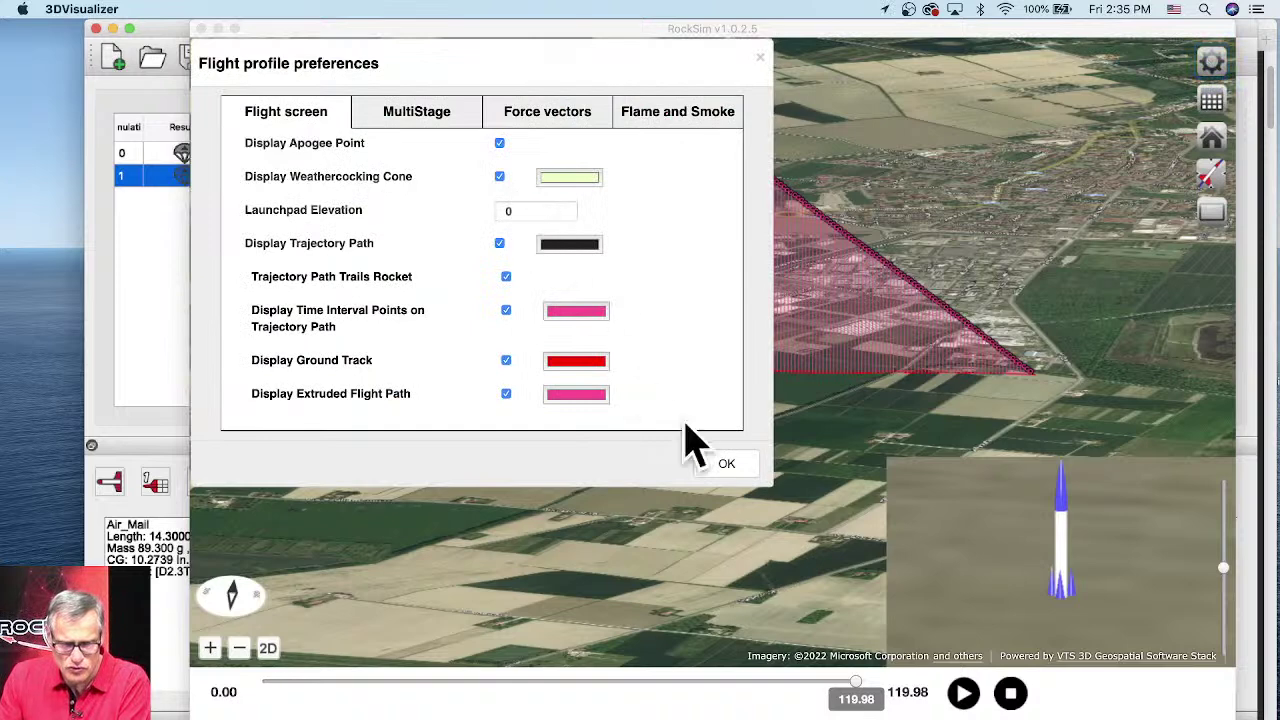
left_click(726, 464)
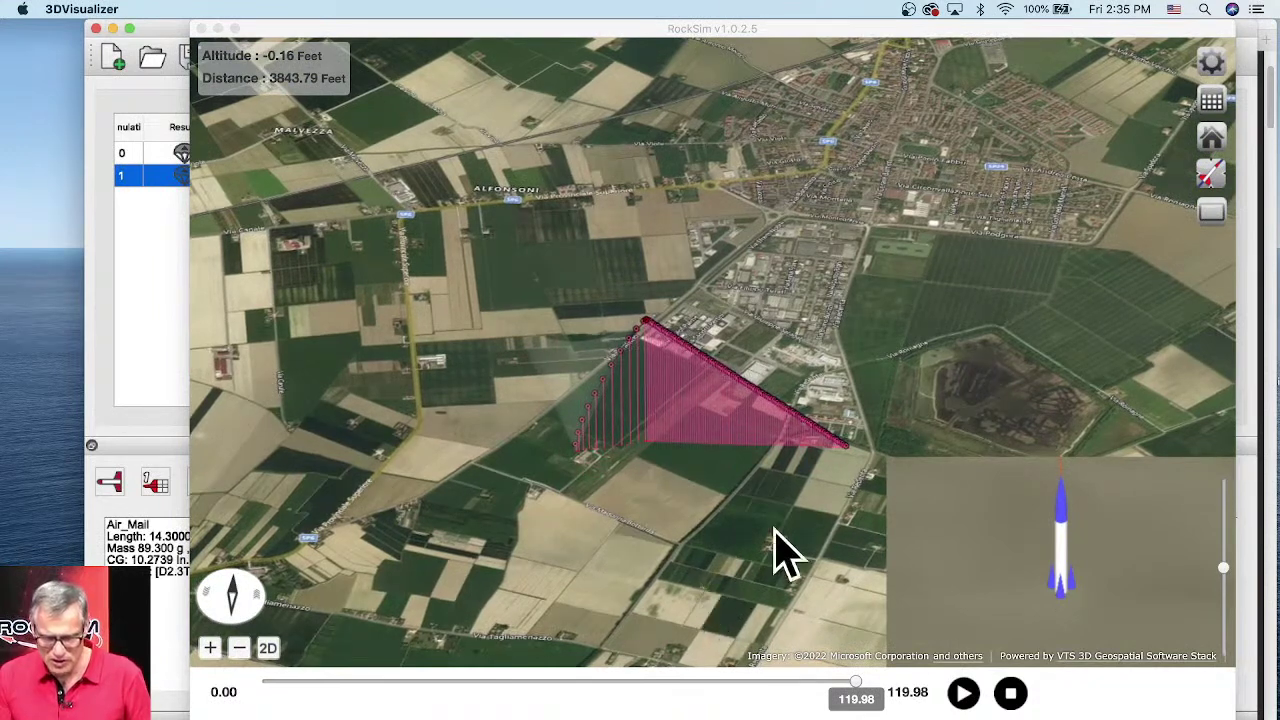
- Switch to the close-up rocket view and widen it to show the landed rocket with its parachute
left_click(1211, 174)
left_click(1052, 212)
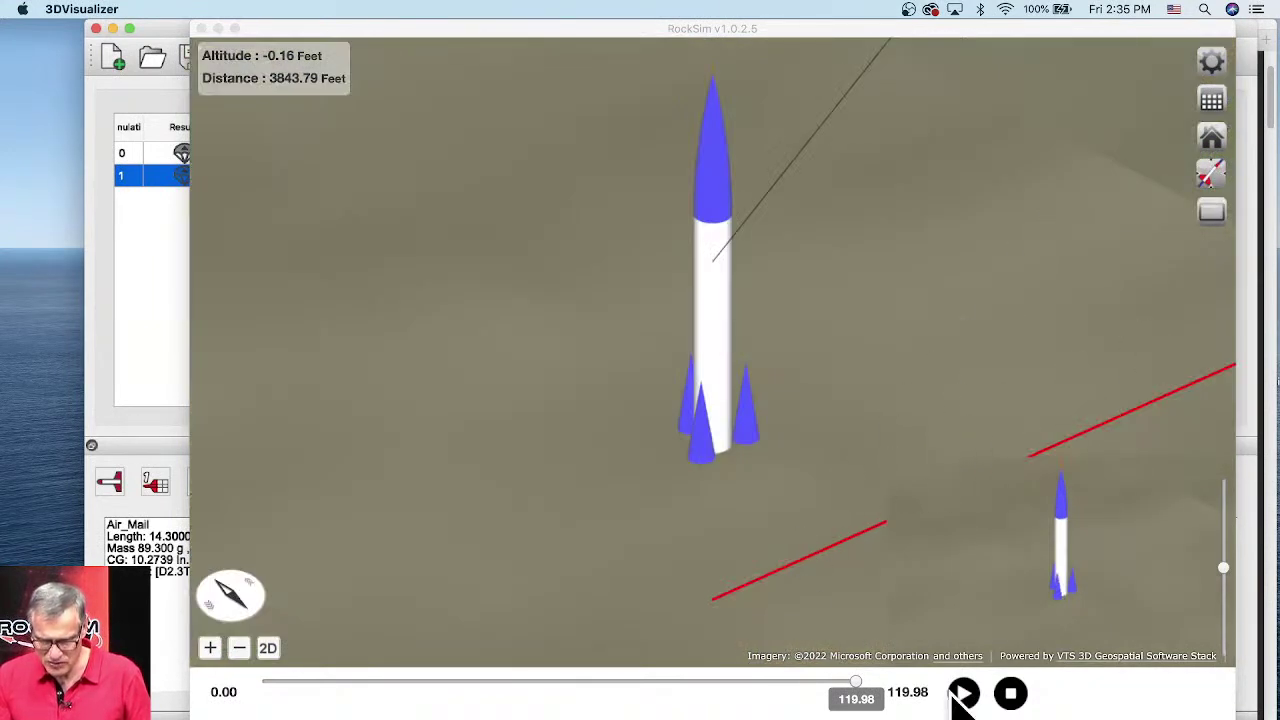
left_click(239, 648)
left_click(239, 648)
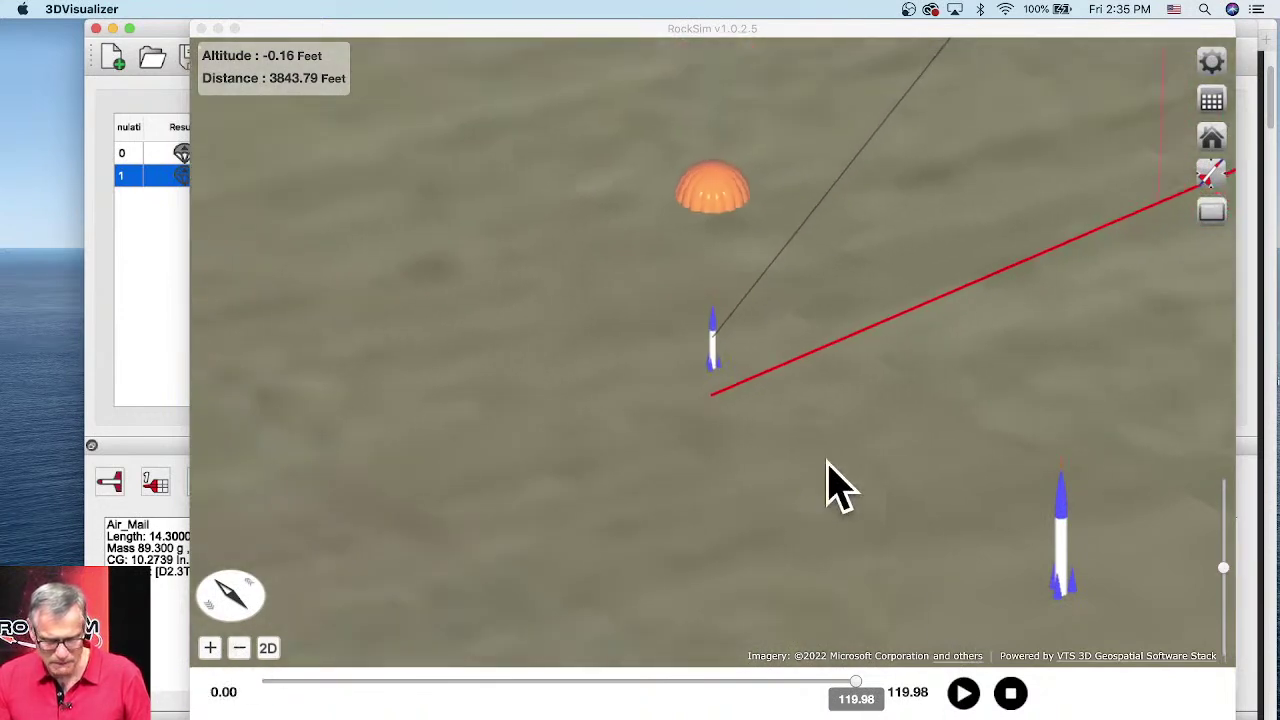
- Reset the flight to the launch pad and turn off the weathercocking cone display
left_click(1012, 694)
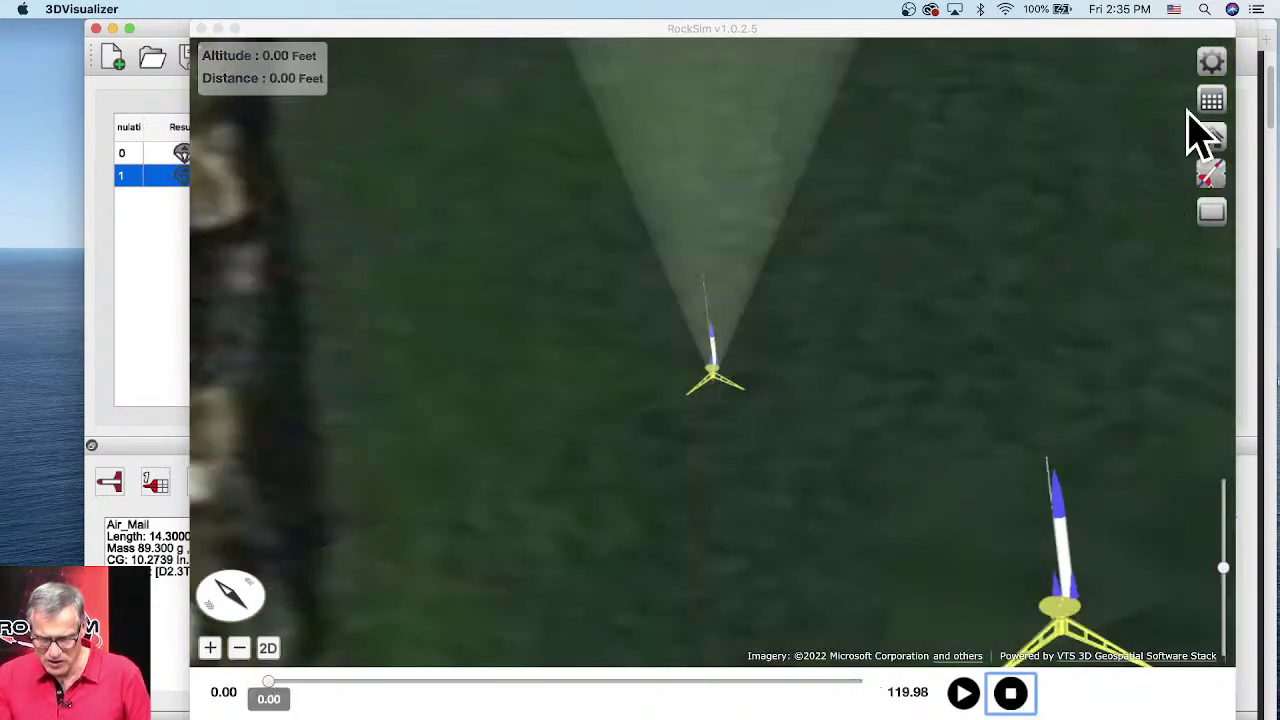
left_click(1216, 62)
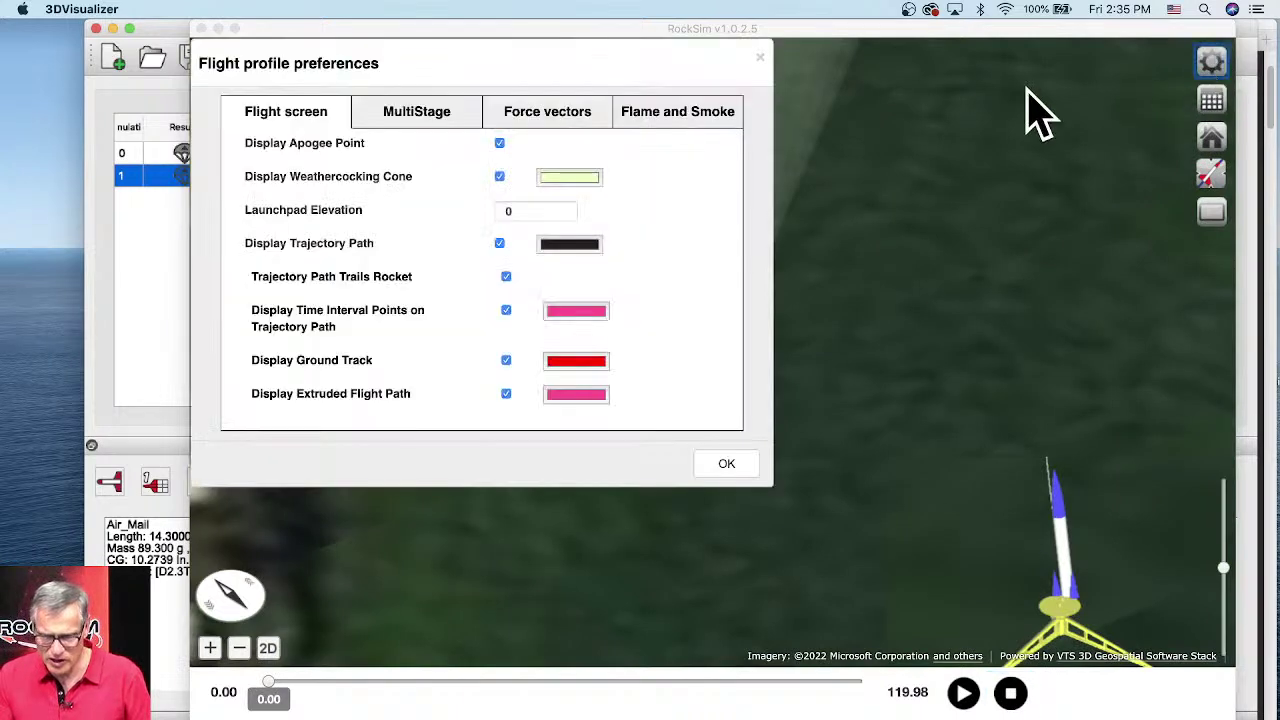
left_click(499, 176)
left_click(726, 463)
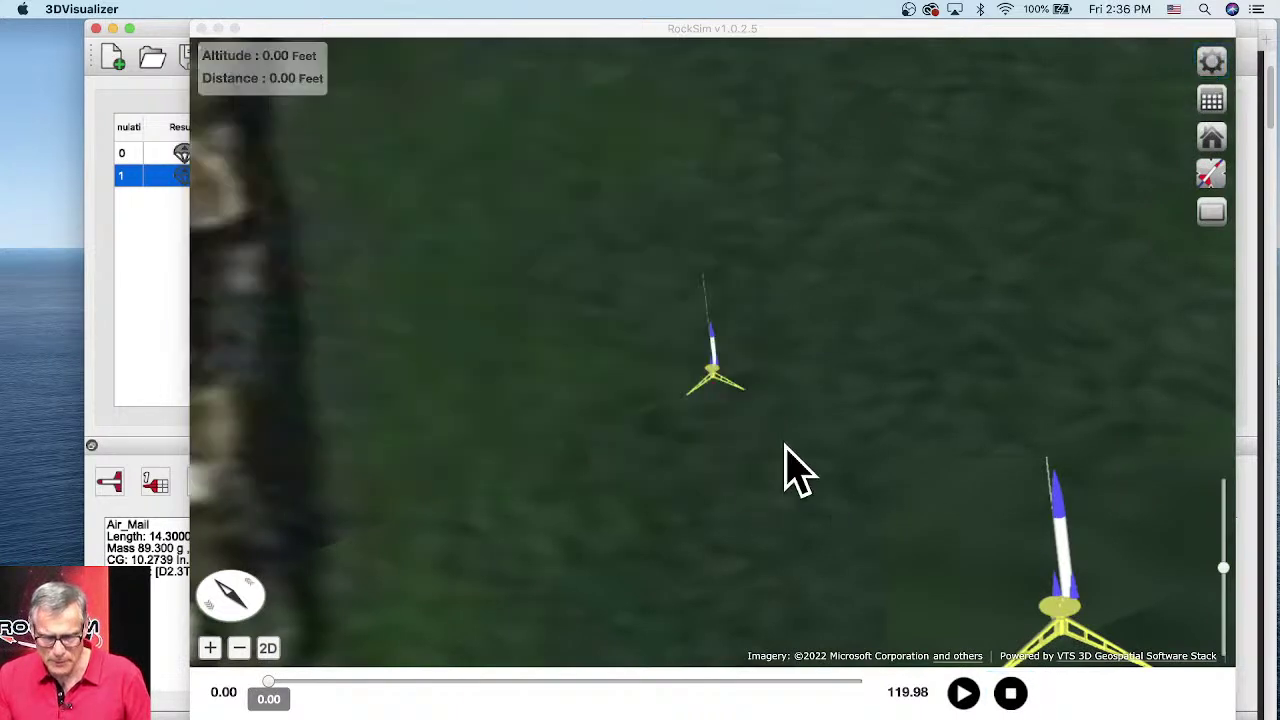
- Replay the flight from launch in a wider view, close the 3D flight window and return to the rocket design
left_click(963, 693)
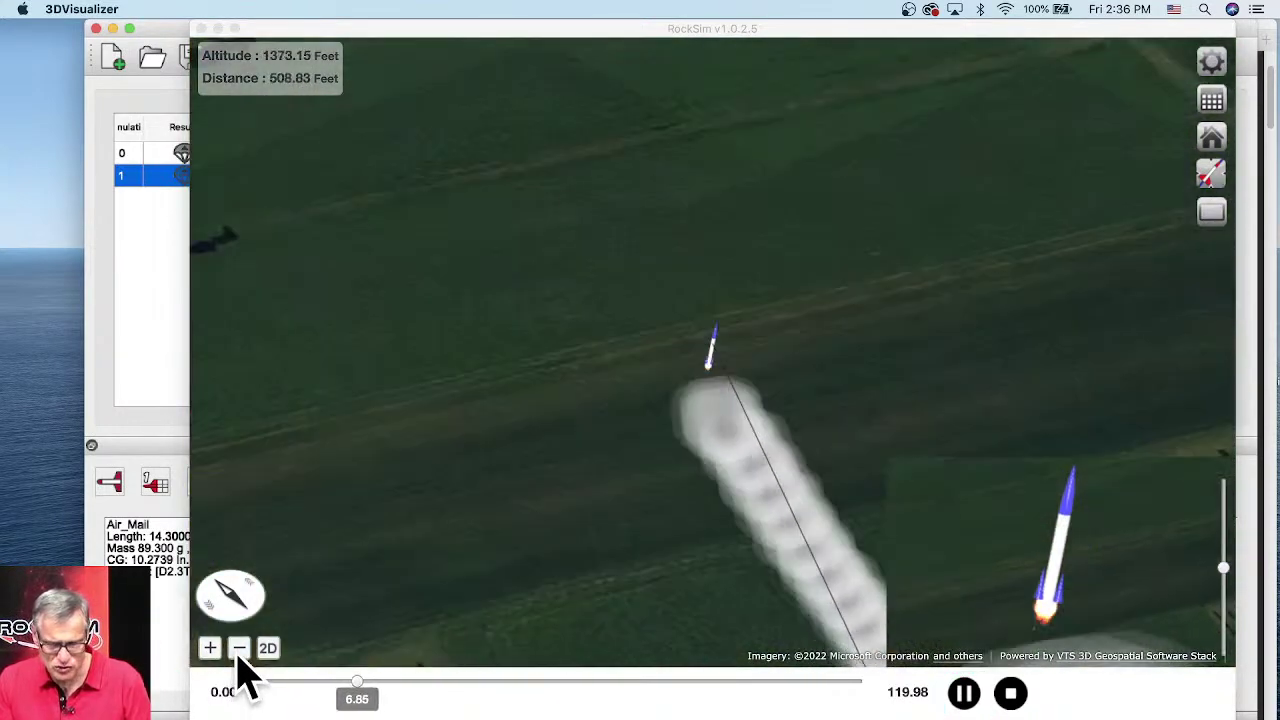
left_click(240, 649)
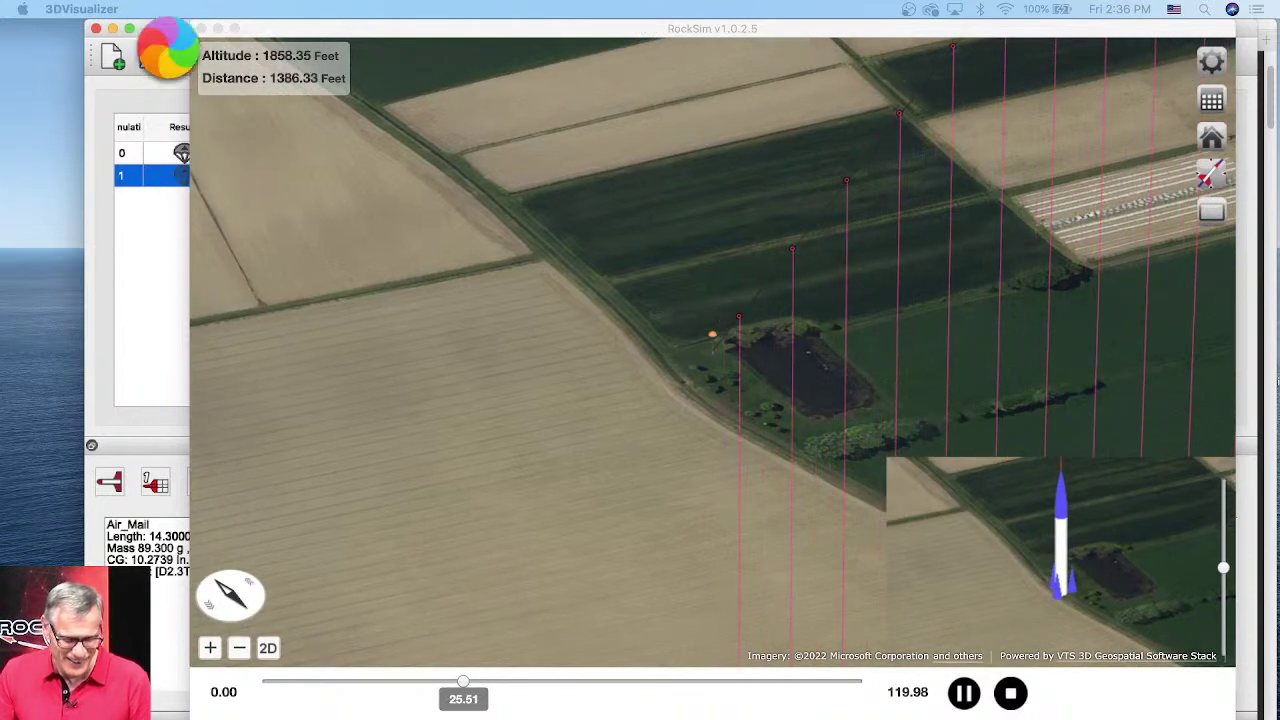
left_click(201, 28)
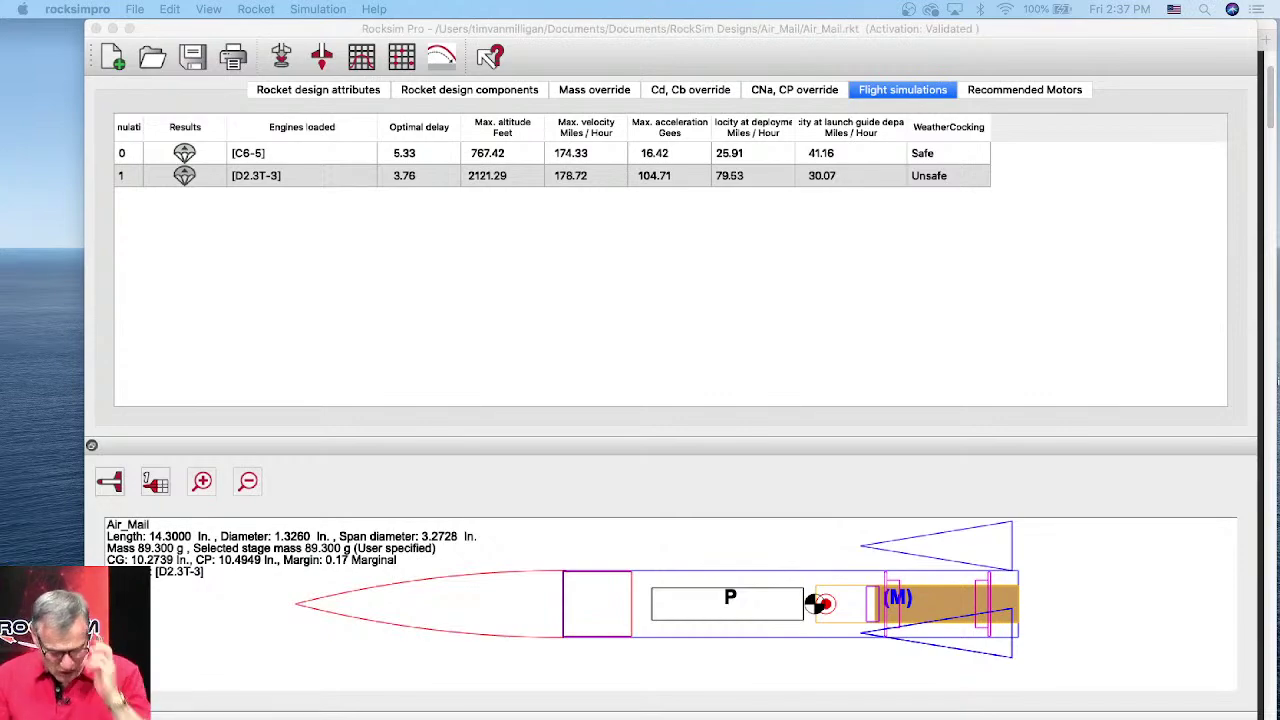
key("ctrl+Down")
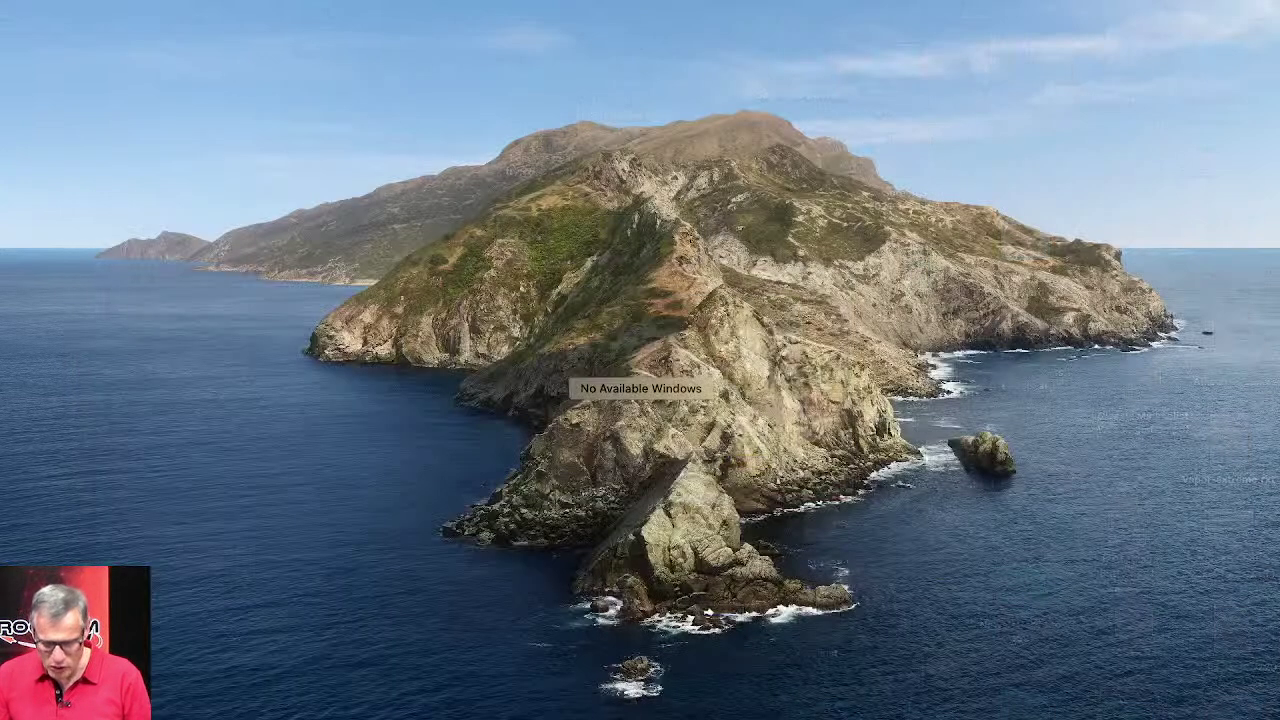
left_click(830, 412)
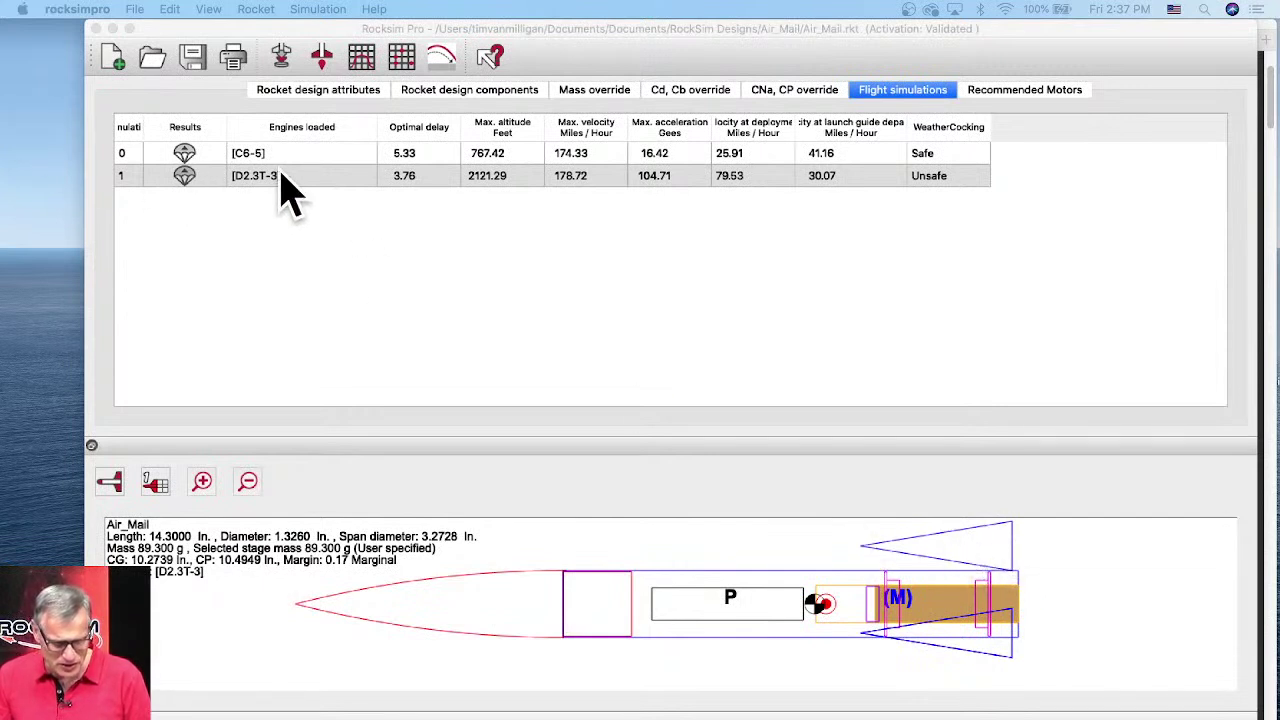
- Add a body tube behind the first pod's nose cone using Apogee part 10102 (24mm x 6"), checking it in the side view
left_click(460, 96)
left_click(460, 96)
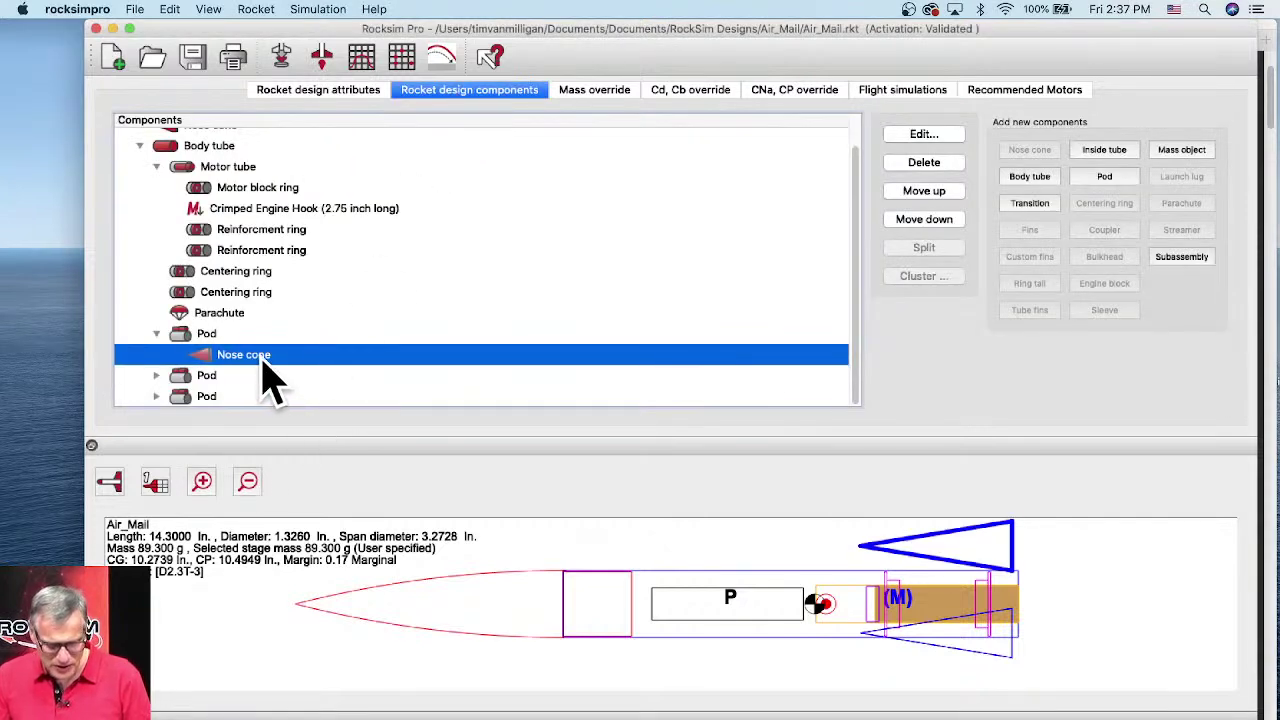
left_click(1025, 178)
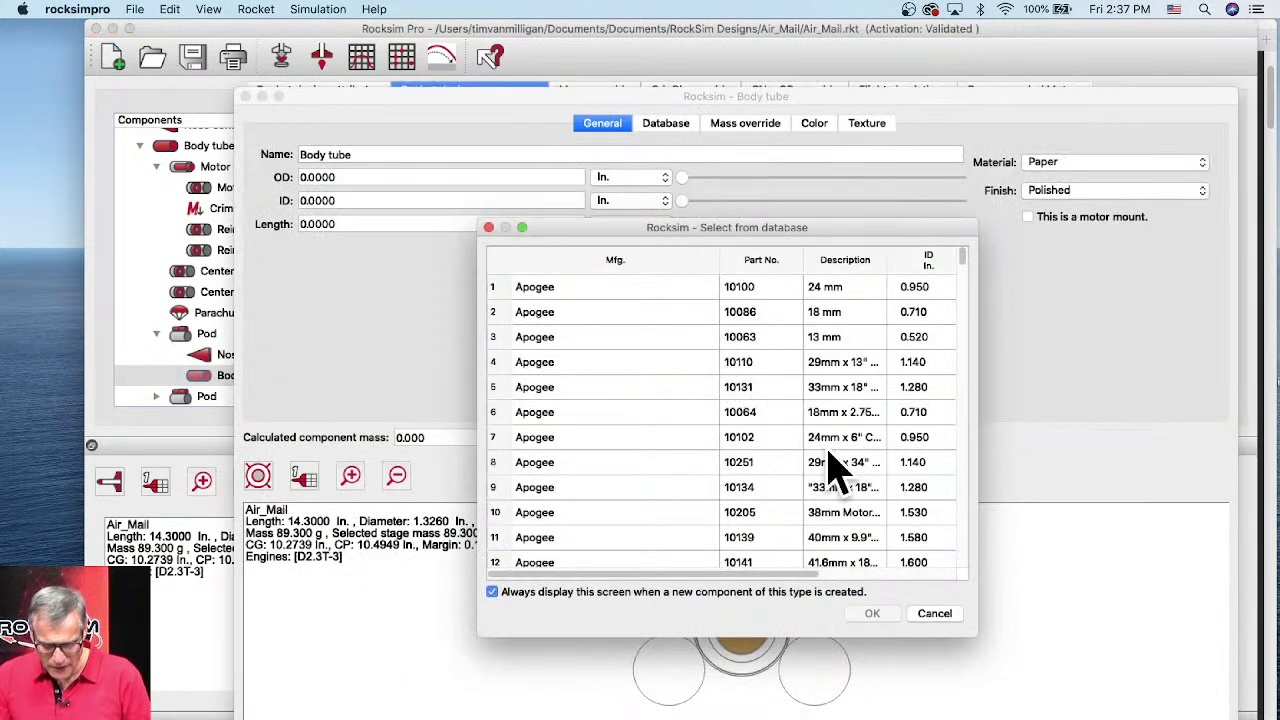
left_click(830, 437)
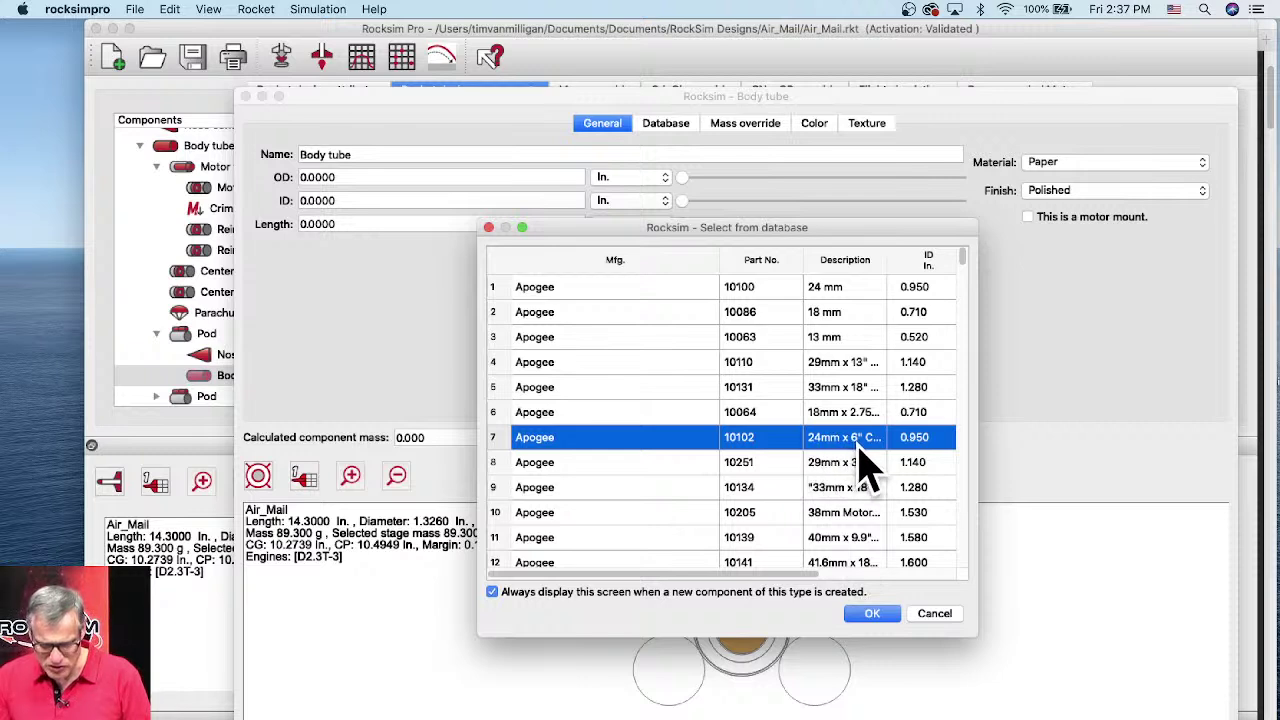
left_click(872, 614)
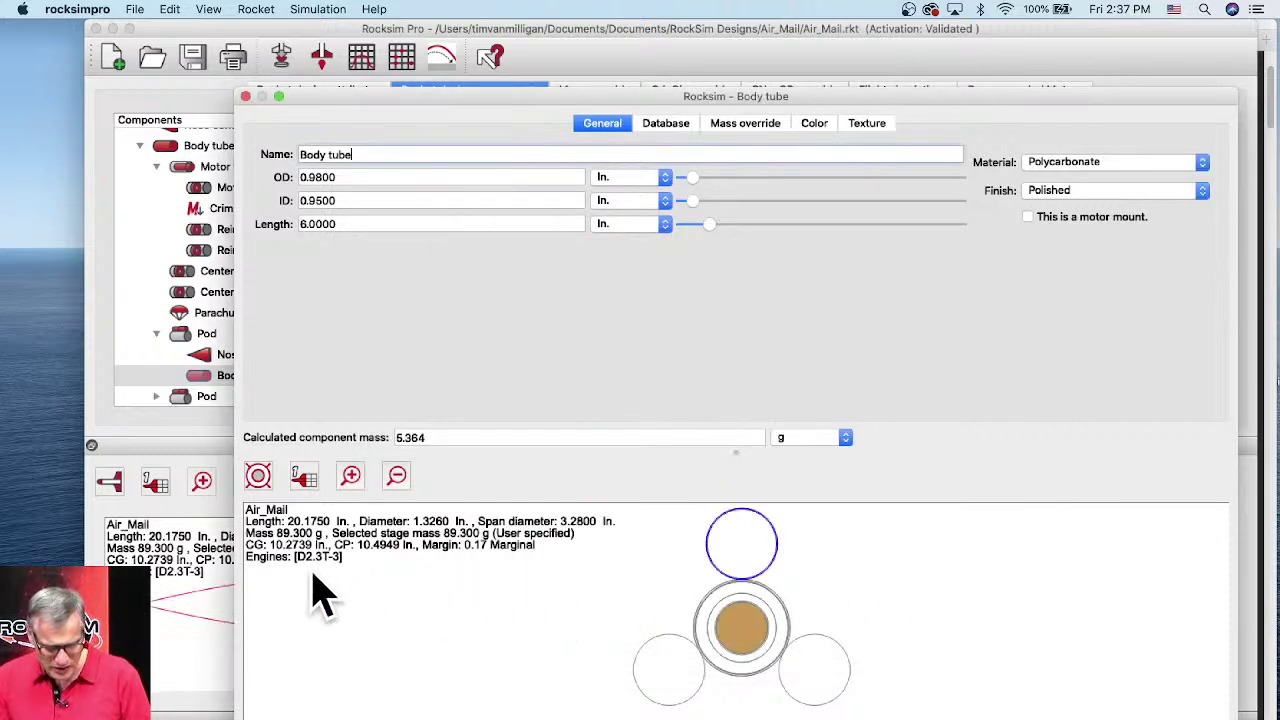
left_click(258, 482)
left_click(257, 428)
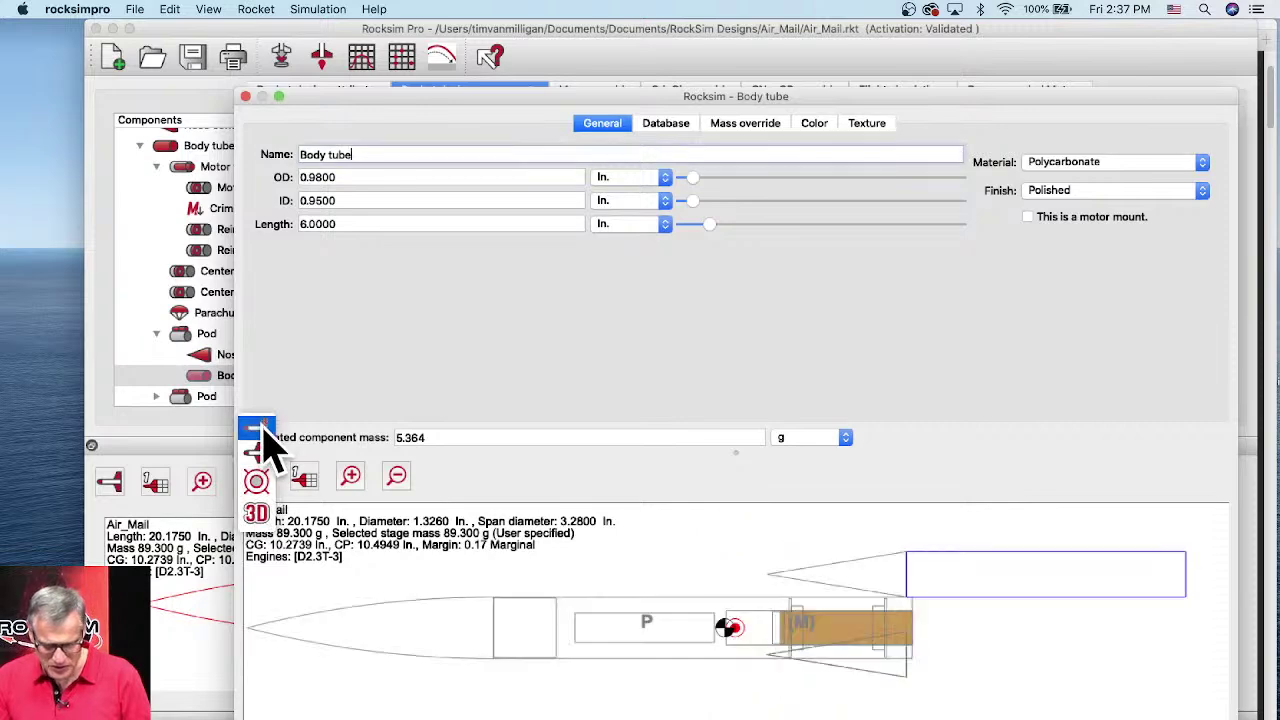
left_click_drag(237, 718, 200, 700)
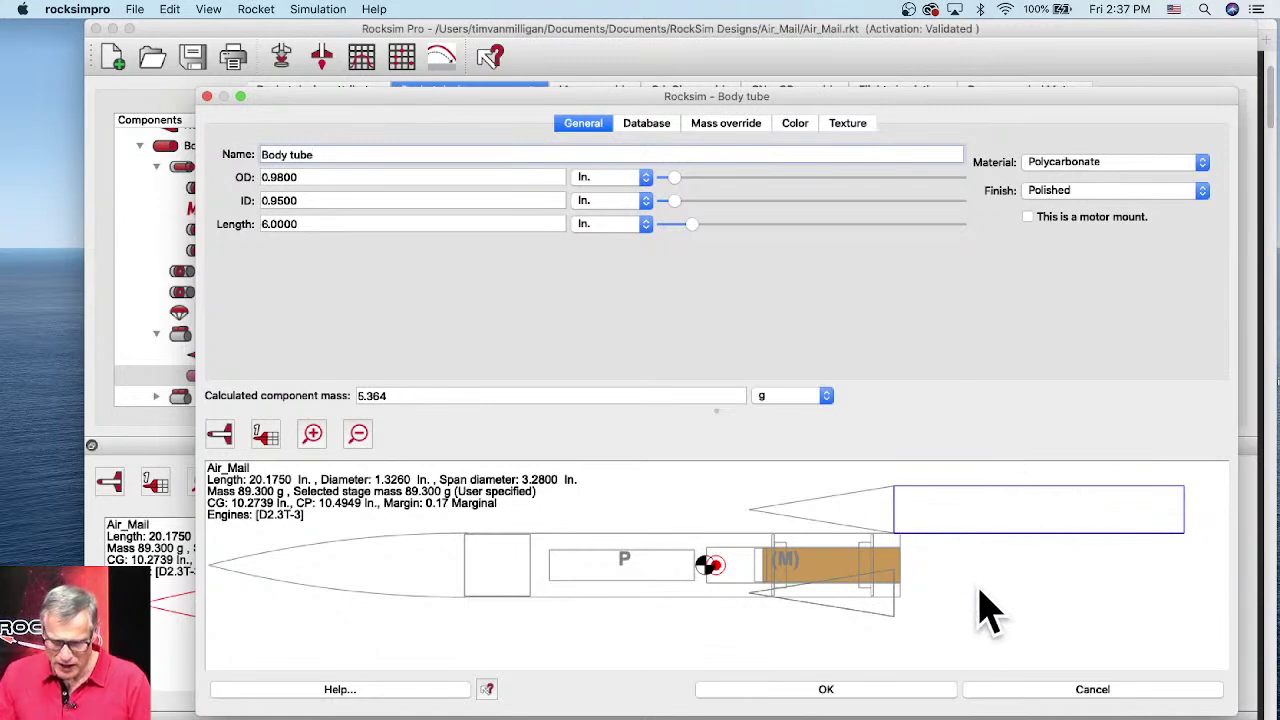
left_click(872, 697)
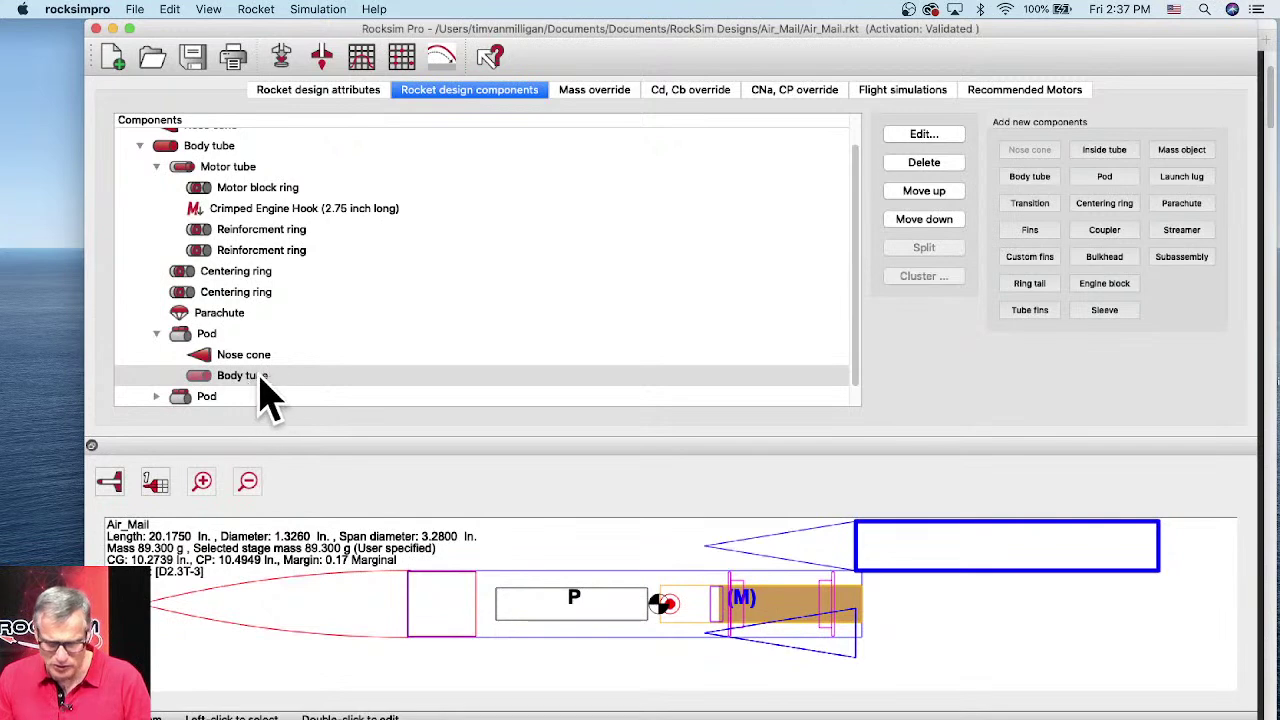
- Add tube fins to the first pod's body tube using Apogee tube 10102 (24mm x 6") and set their length to 1 in
left_click(1030, 312)
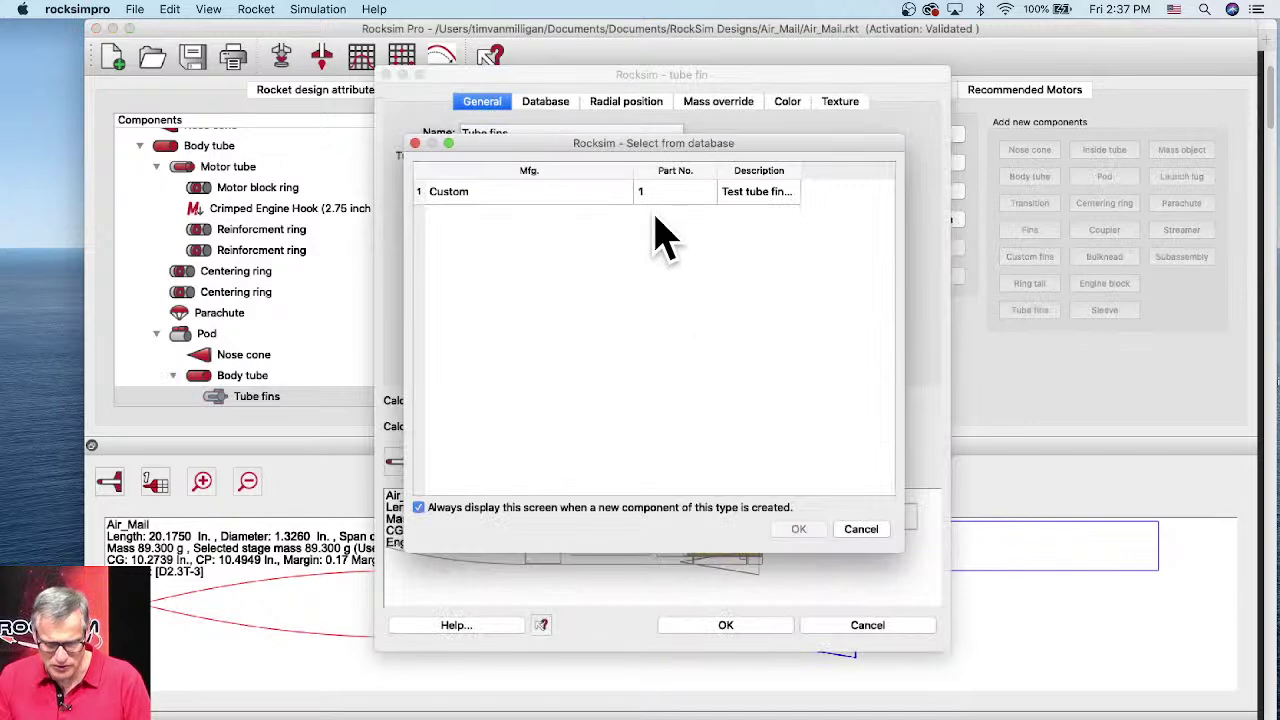
left_click(860, 530)
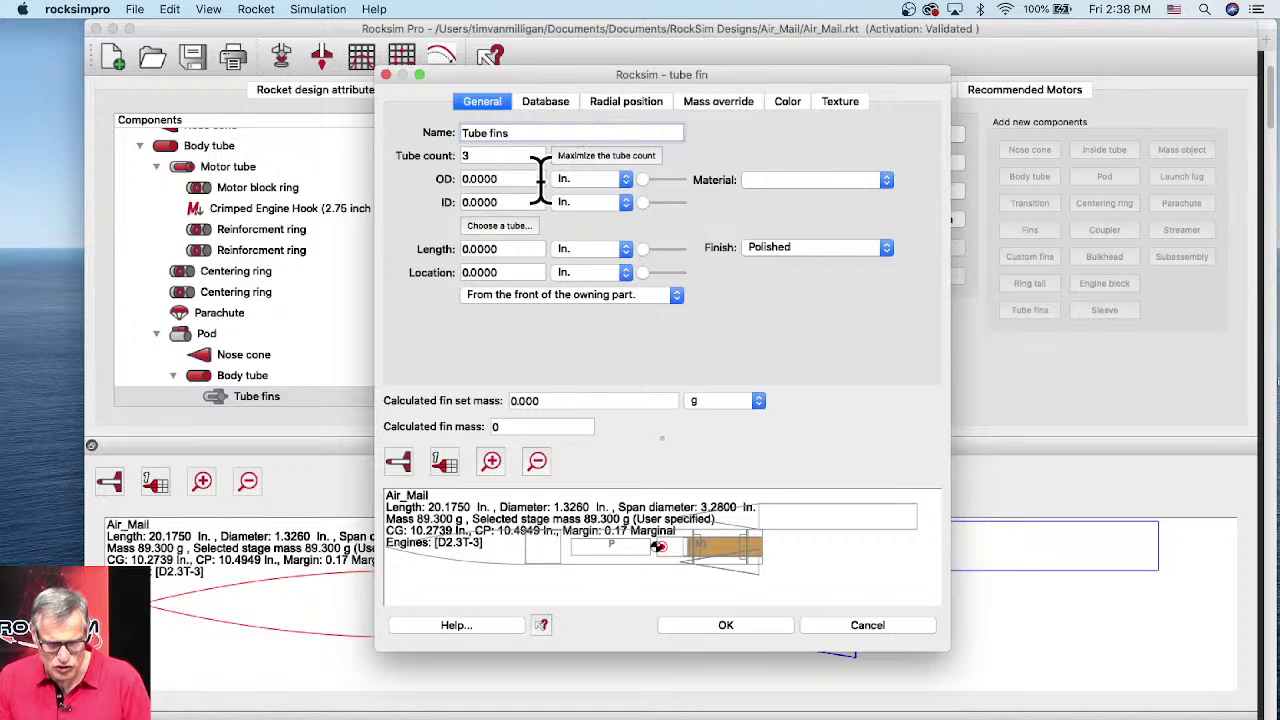
left_click(497, 226)
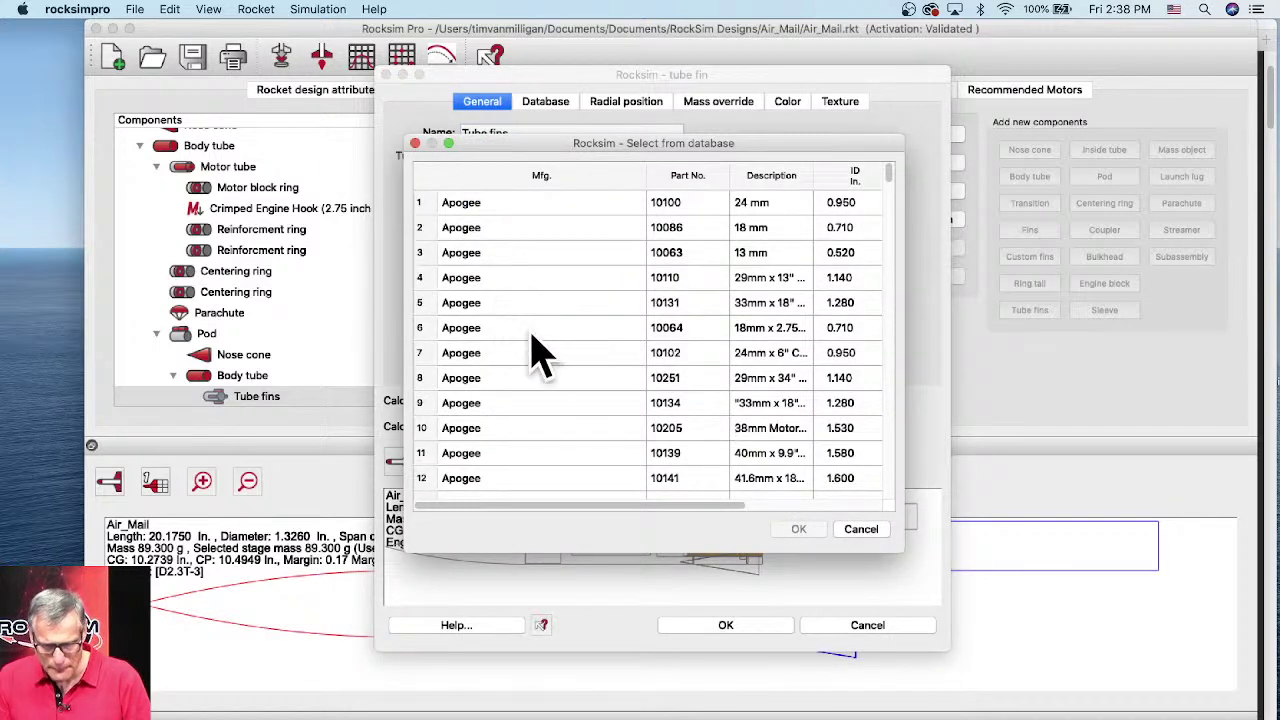
left_click(775, 360)
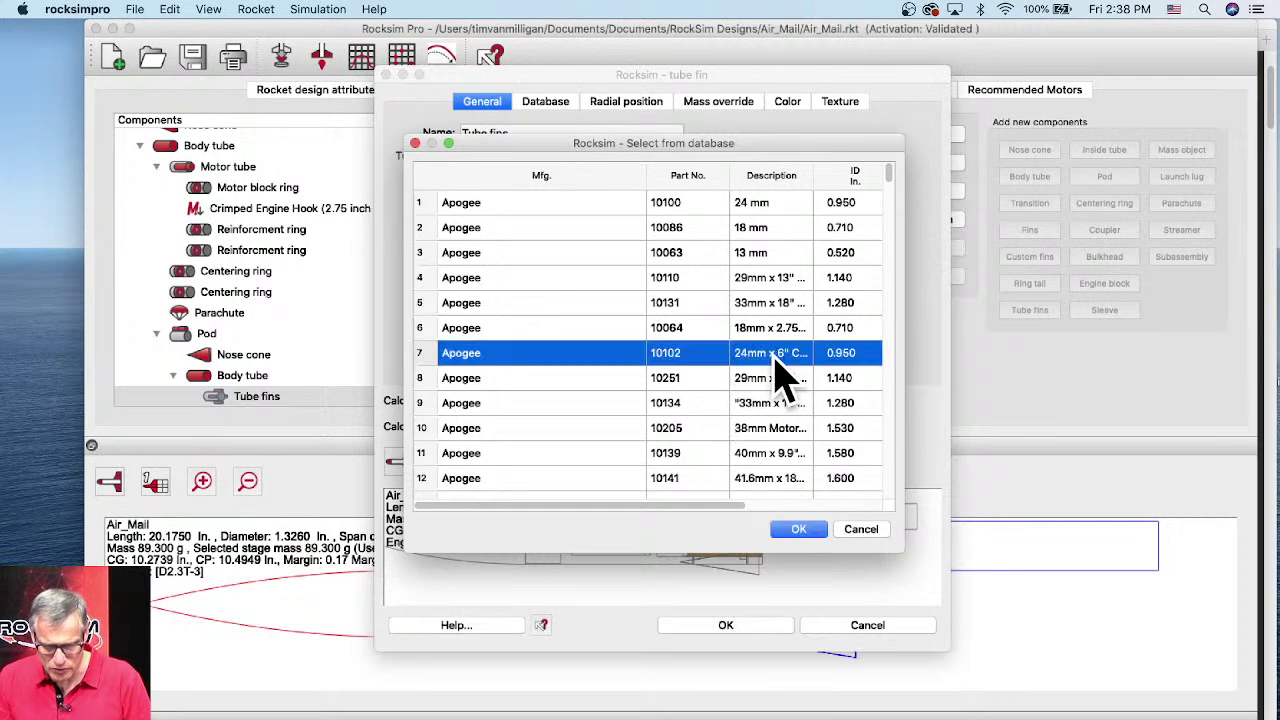
left_click(799, 529)
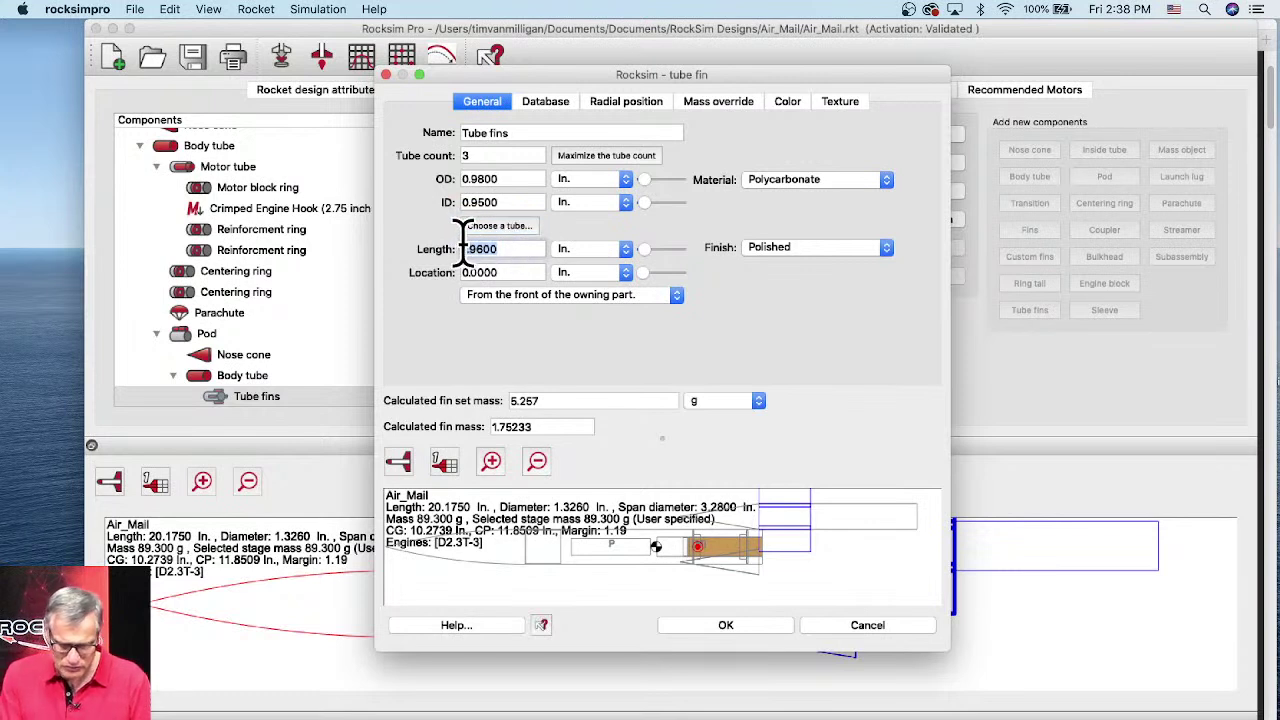
type("1")
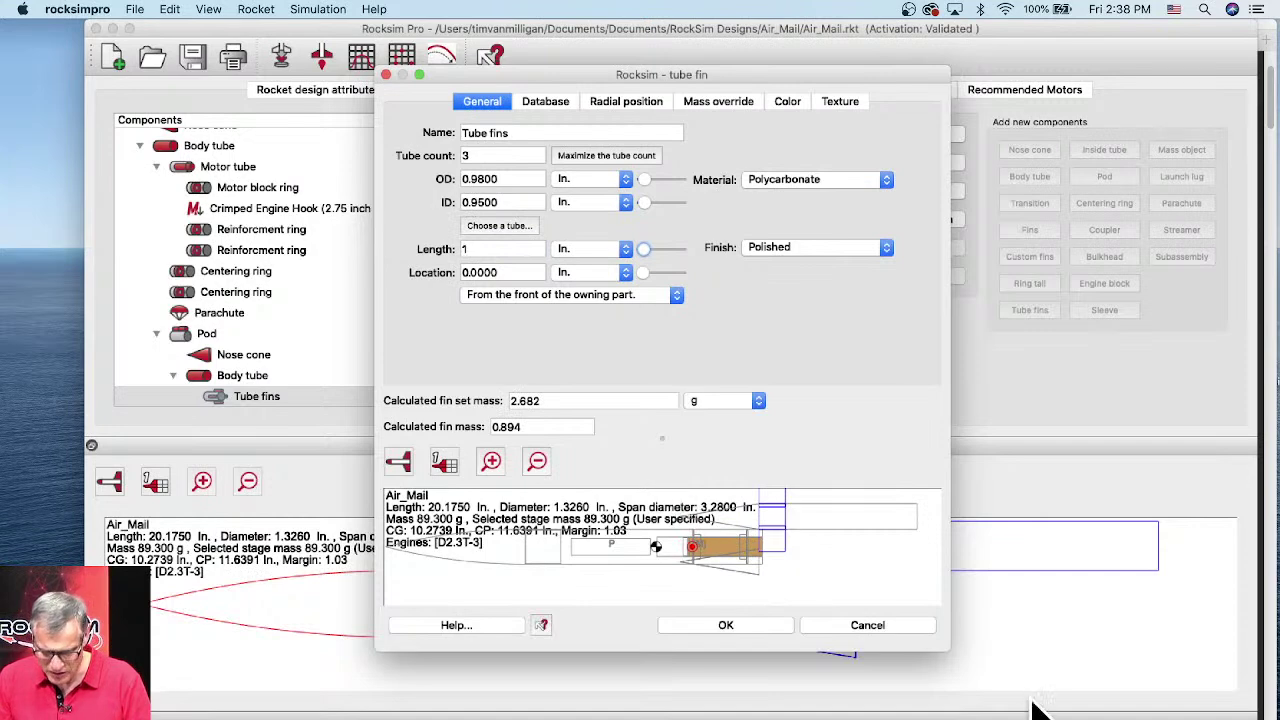
- Enlarge the tube fin dialog and its preview, and set the fins' length to 1.3750 in. and location to 4.6250 in
left_click_drag(946, 652, 1240, 712)
left_click_drag(378, 705, 123, 705)
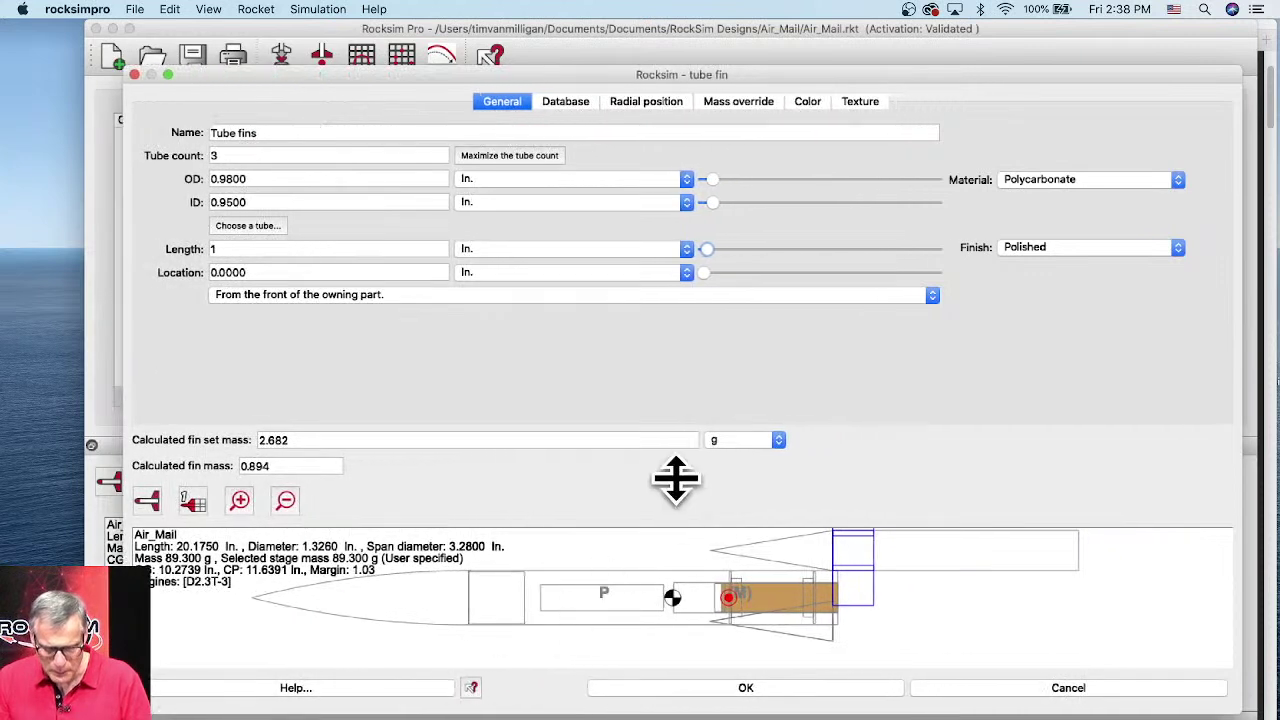
left_click_drag(677, 477, 682, 400)
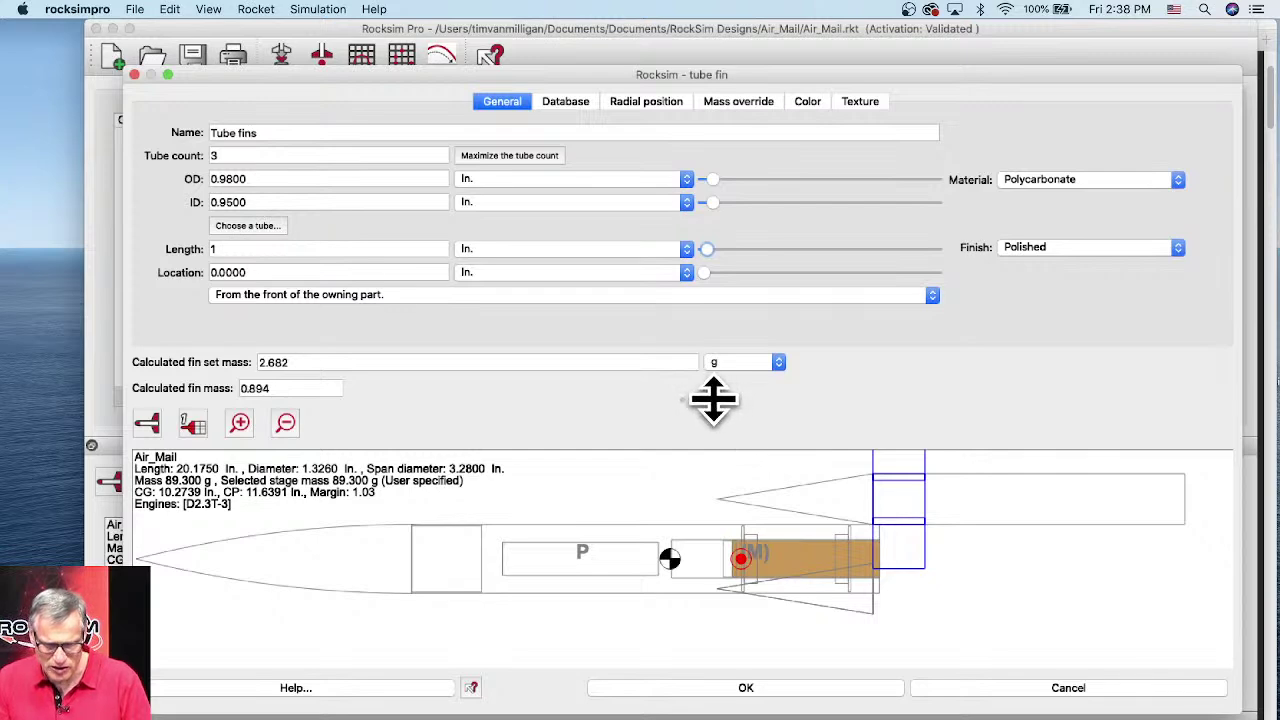
left_click_drag(713, 399, 714, 366)
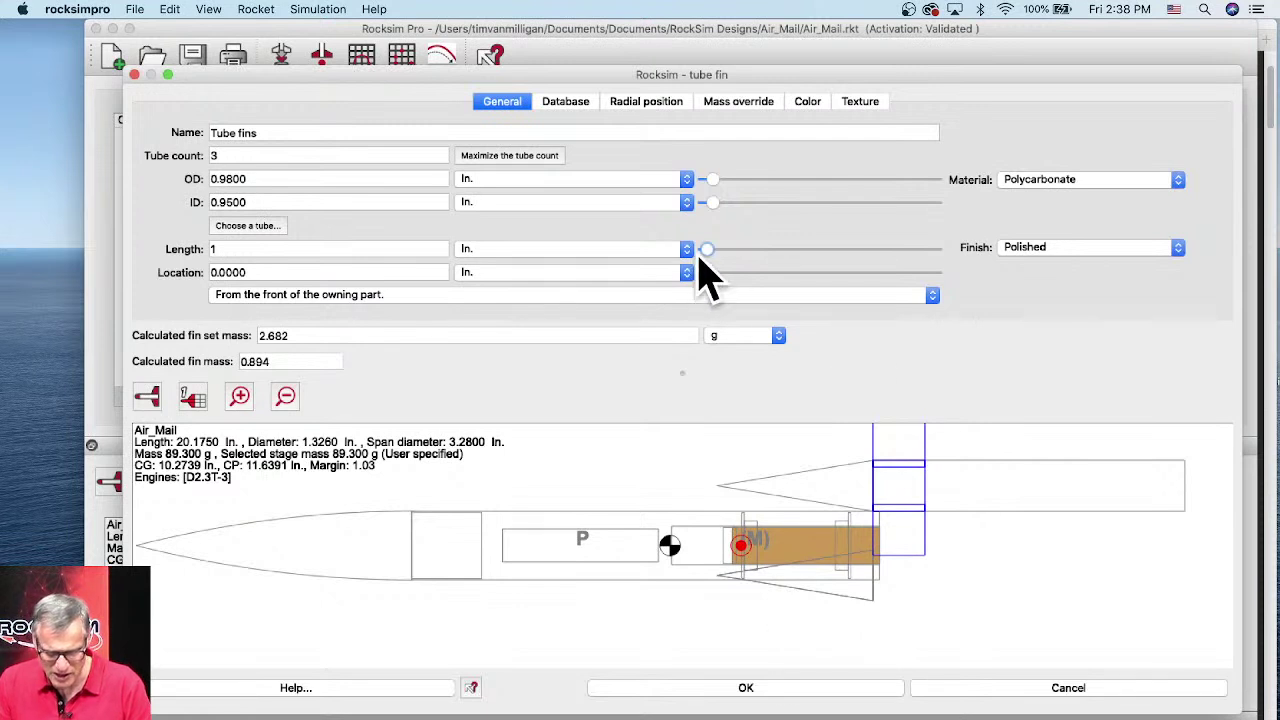
left_click_drag(716, 253, 884, 292)
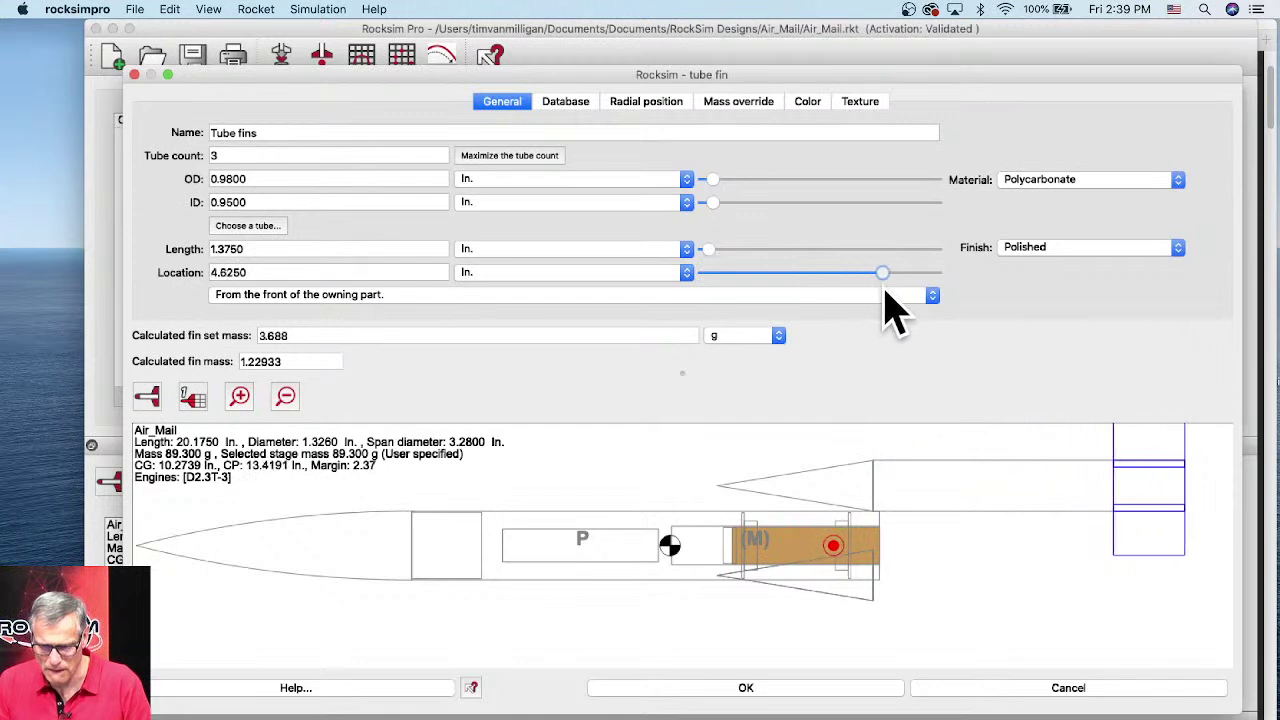
- Set the tube fins' radial angle to 30 degrees while checking their placement in the rear view, and accept the component
left_click_drag(146, 398, 146, 464)
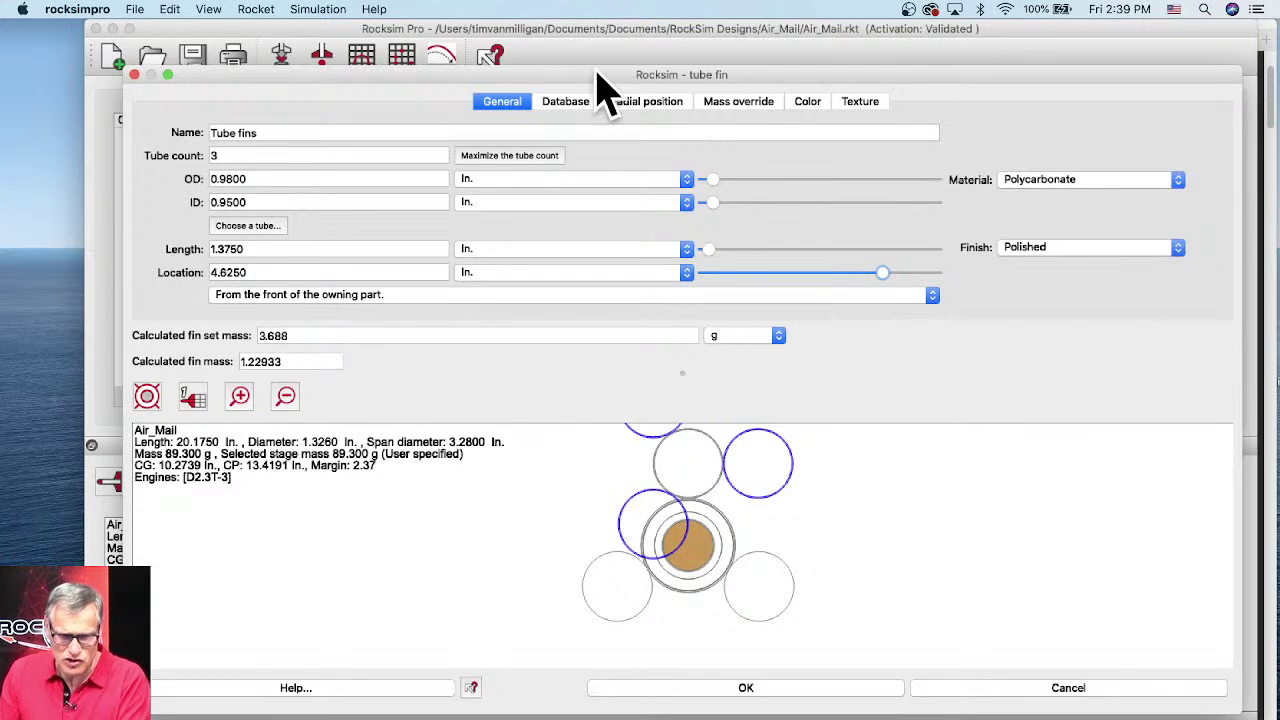
left_click_drag(591, 68, 581, 36)
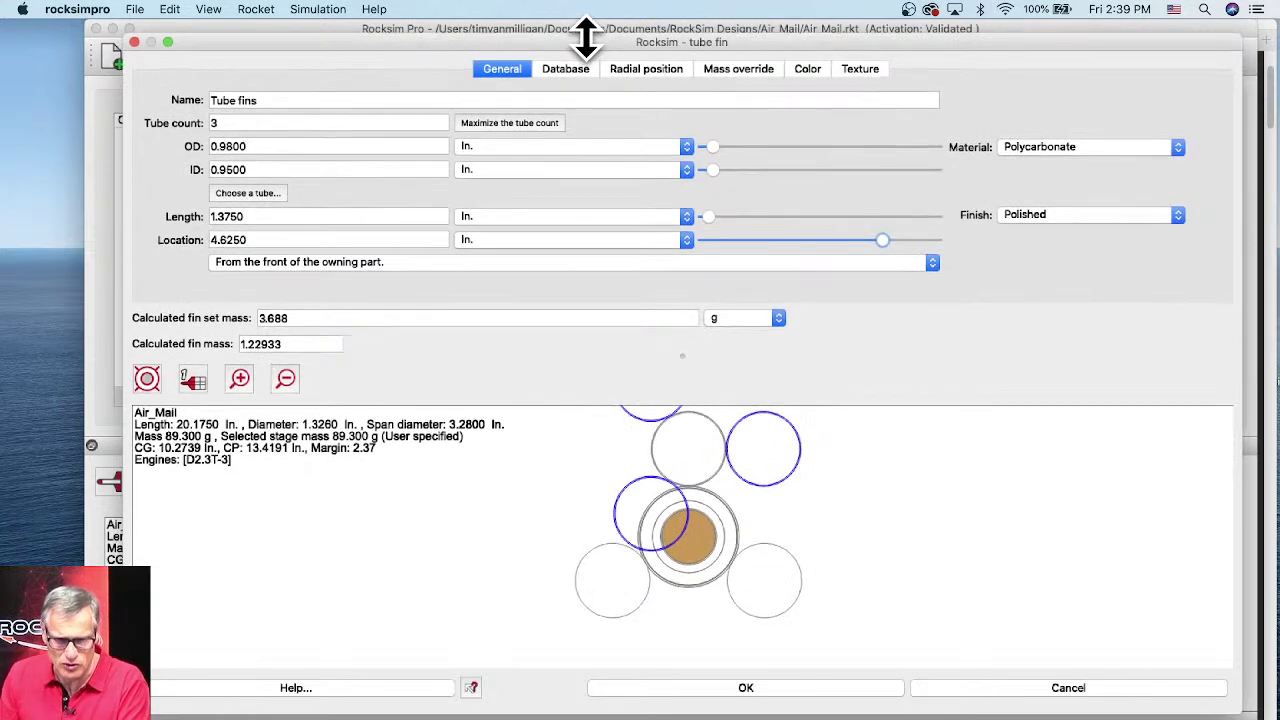
left_click(655, 85)
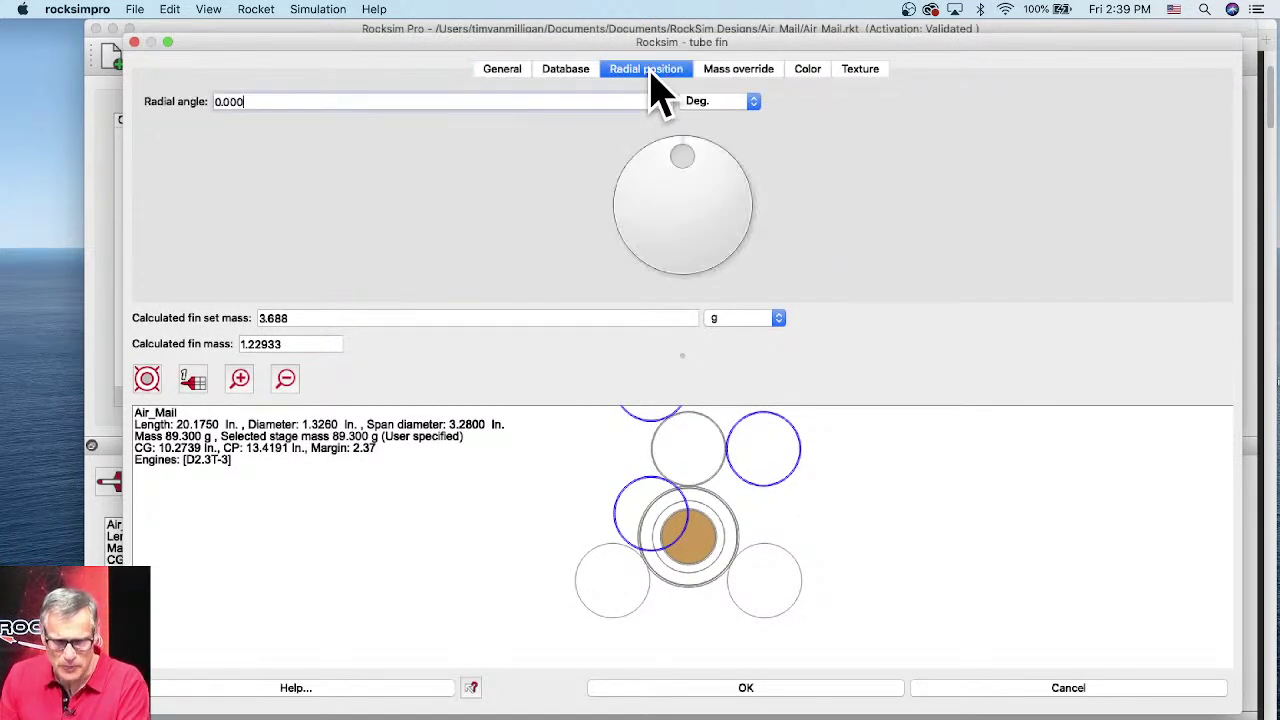
left_click_drag(683, 153, 712, 158)
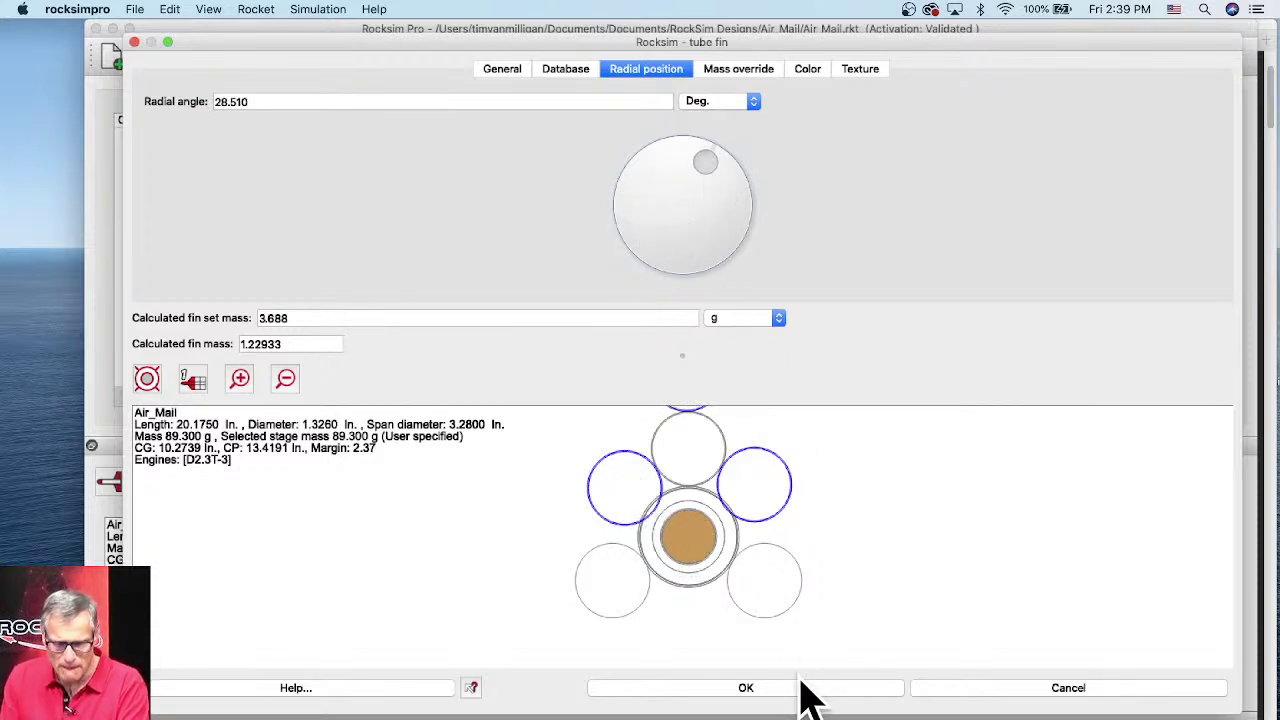
left_click_drag(249, 104, 195, 110)
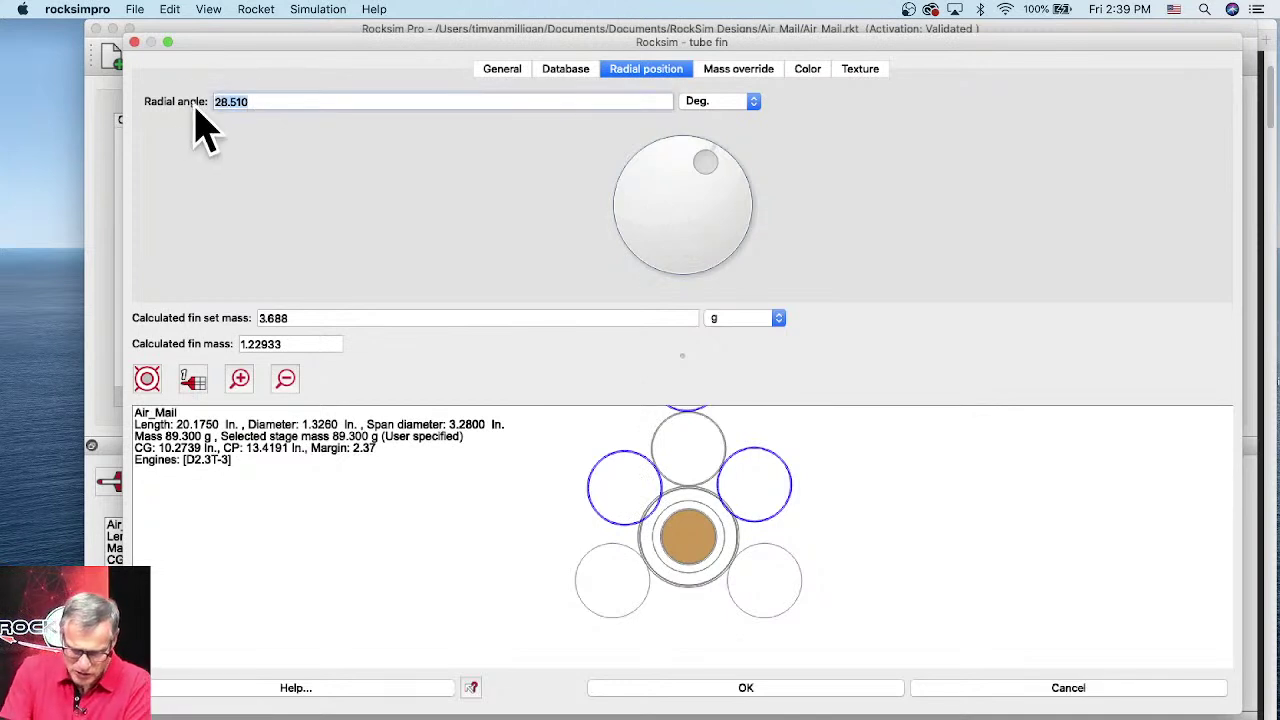
type("30")
key("Tab")
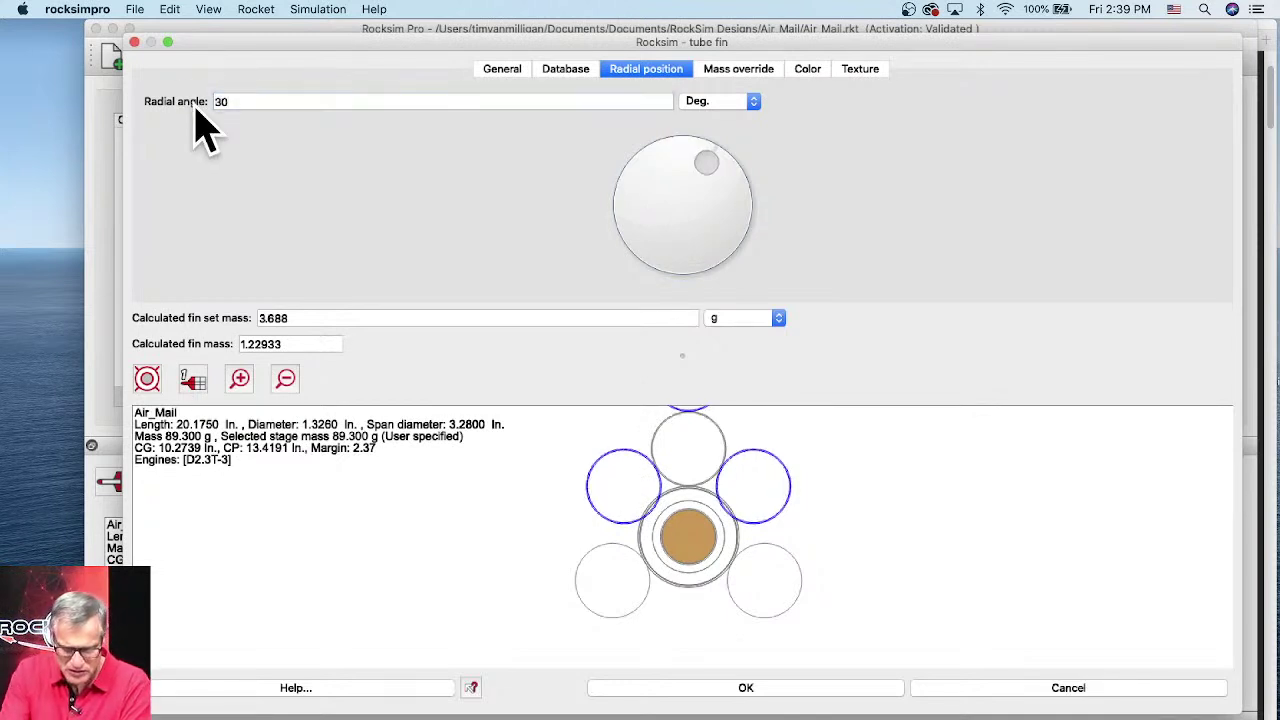
left_click(745, 688)
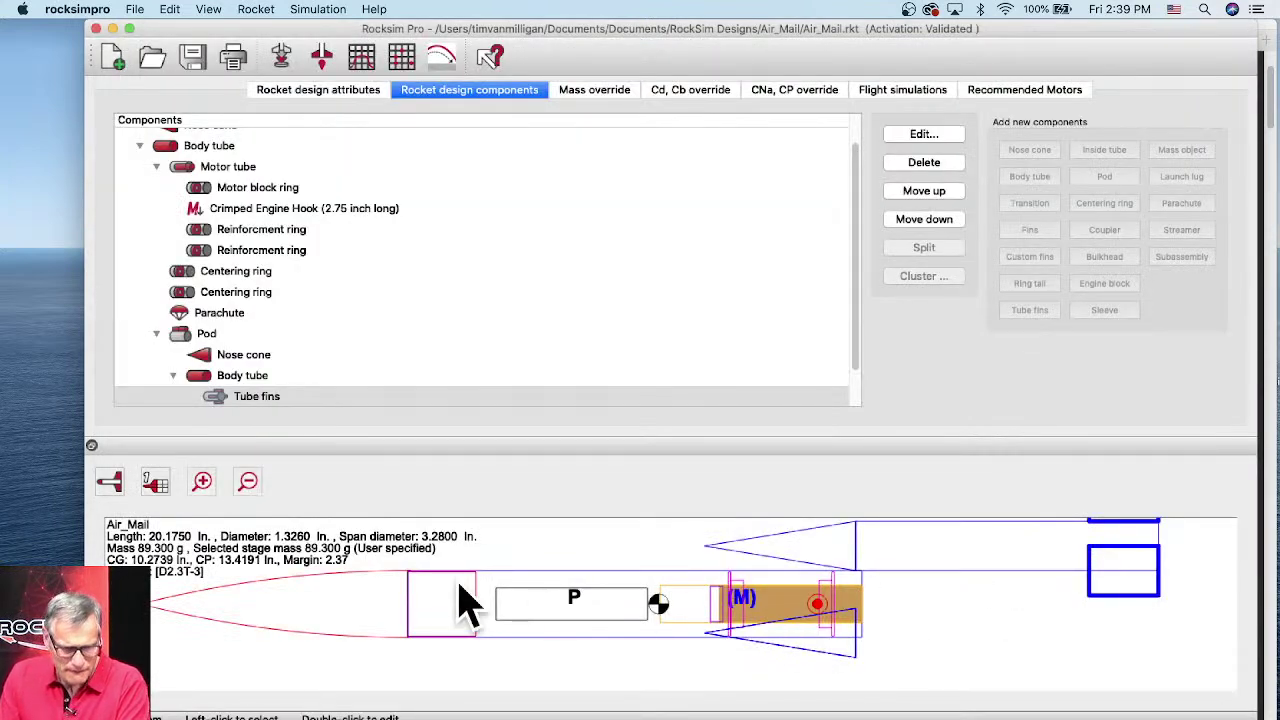
- Examine the rocket and its tube-finned pod in the 3D view from several angles
left_click(110, 484)
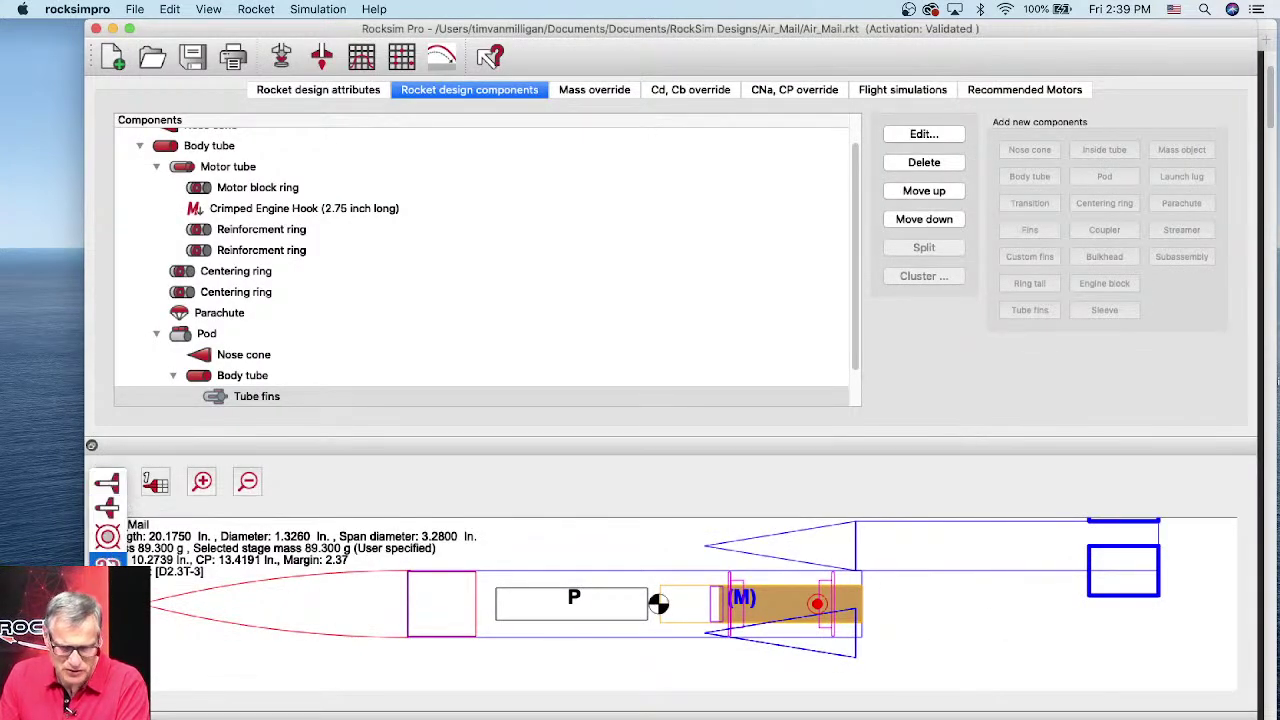
left_click(110, 590)
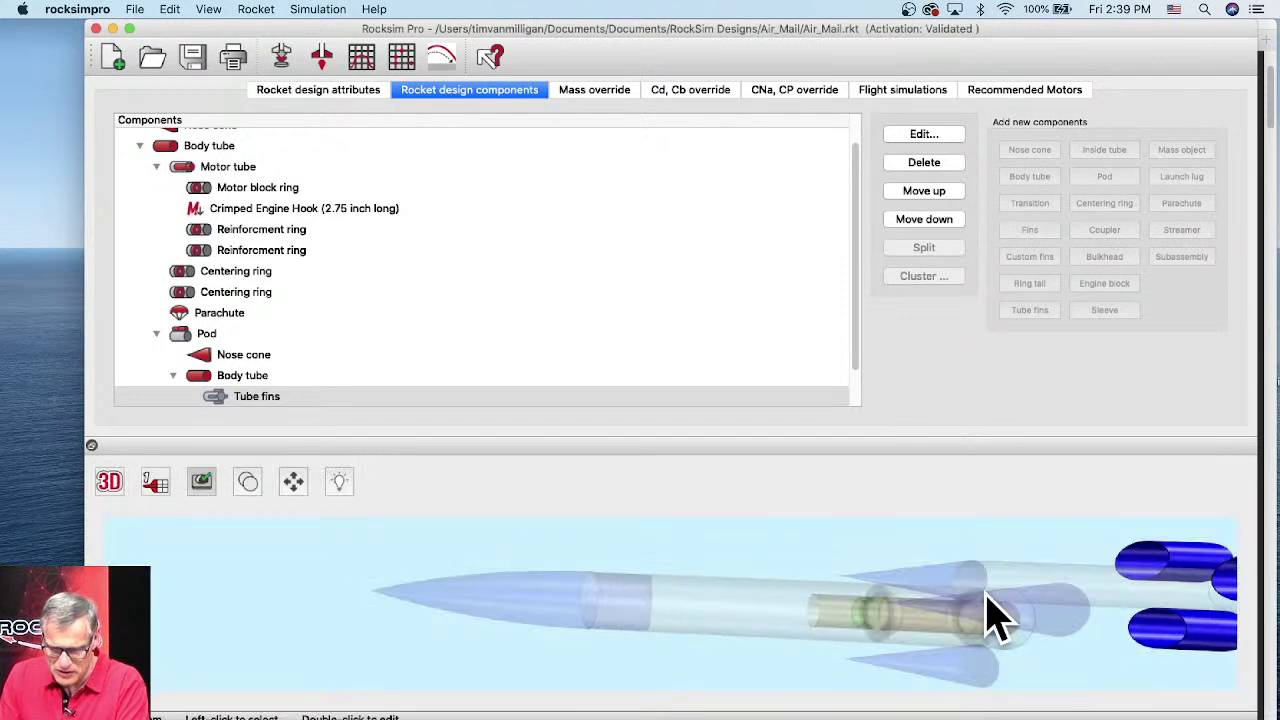
scroll(986, 614, "down", 5)
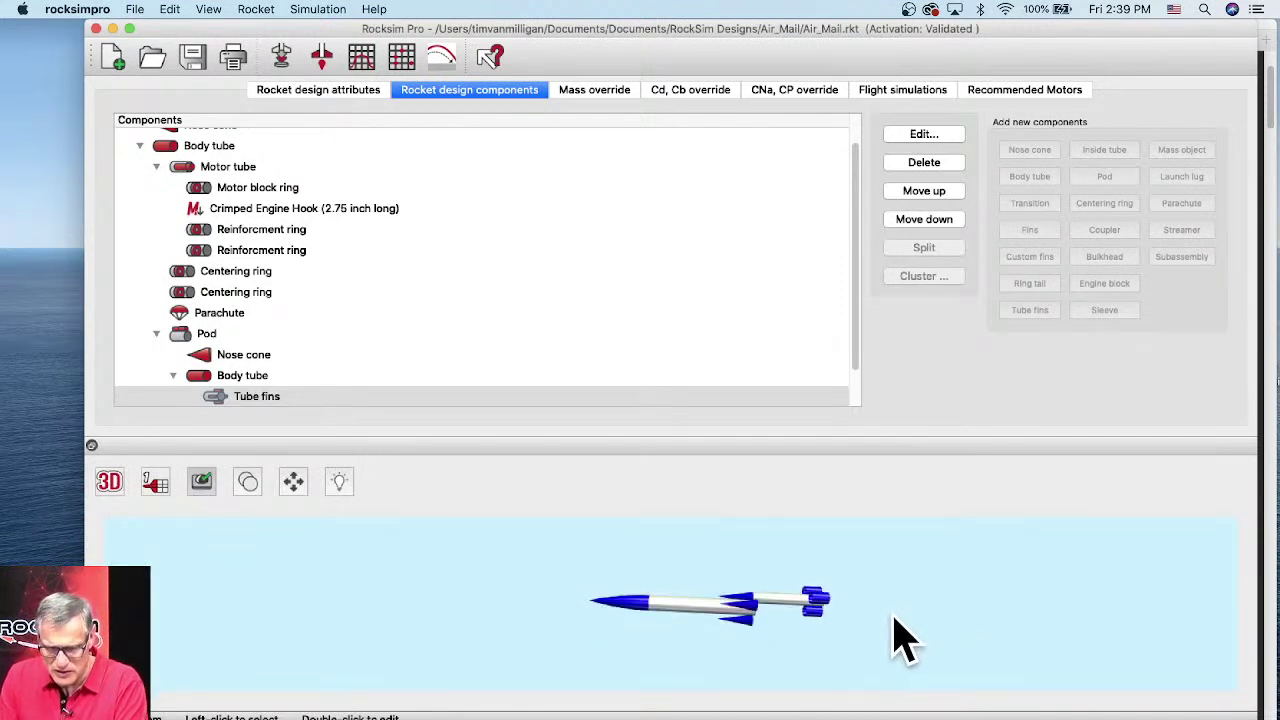
left_click_drag(928, 640, 742, 593)
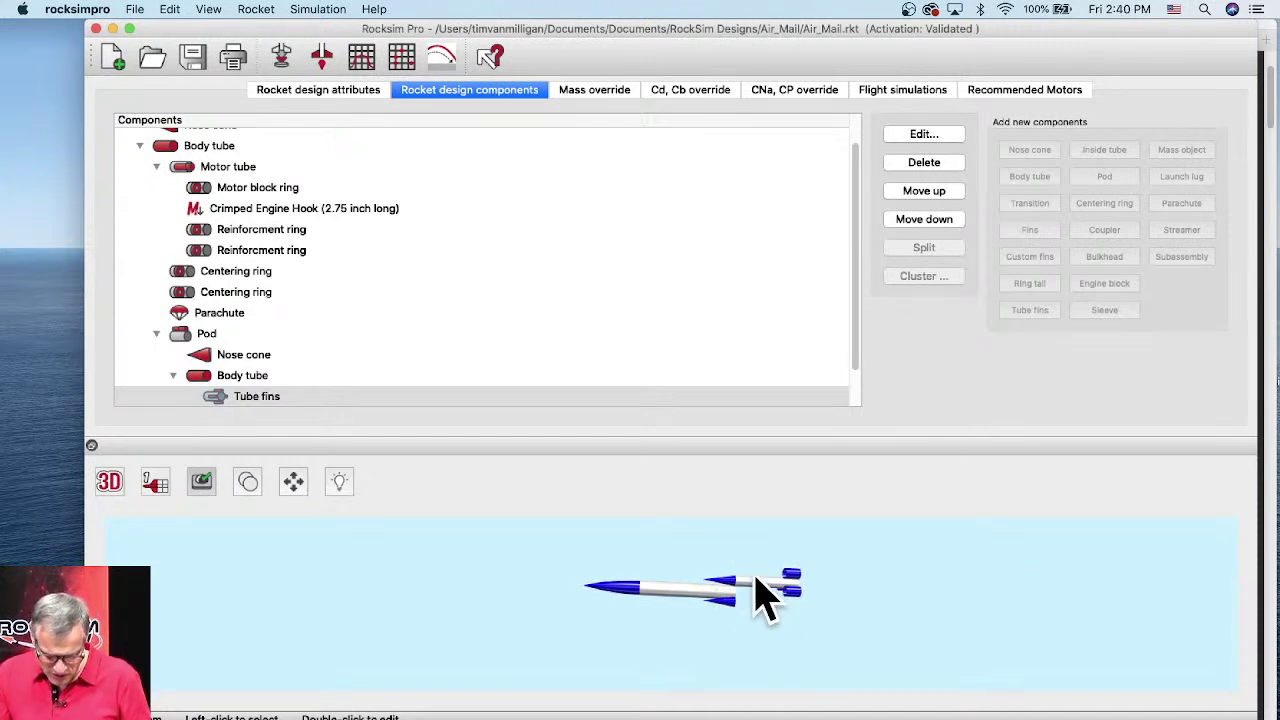
scroll(740, 591, "up", 5)
scroll(880, 600, "up", 5)
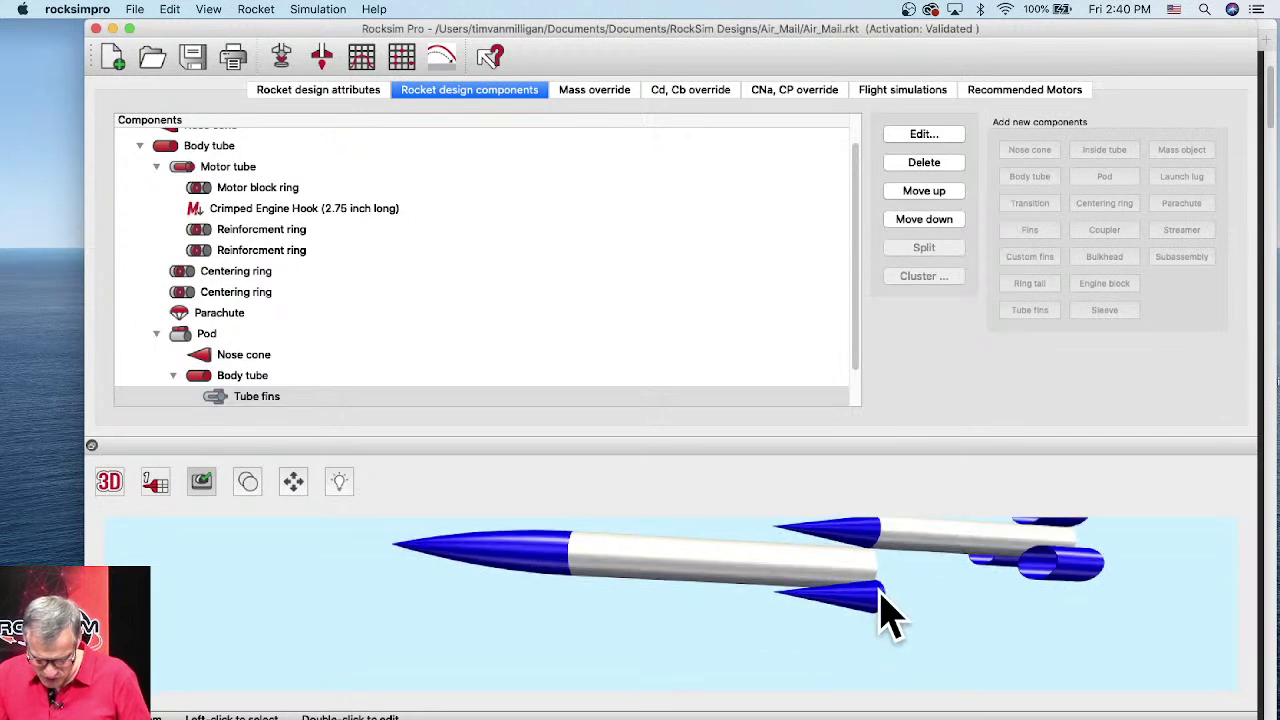
left_click_drag(878, 640, 905, 565)
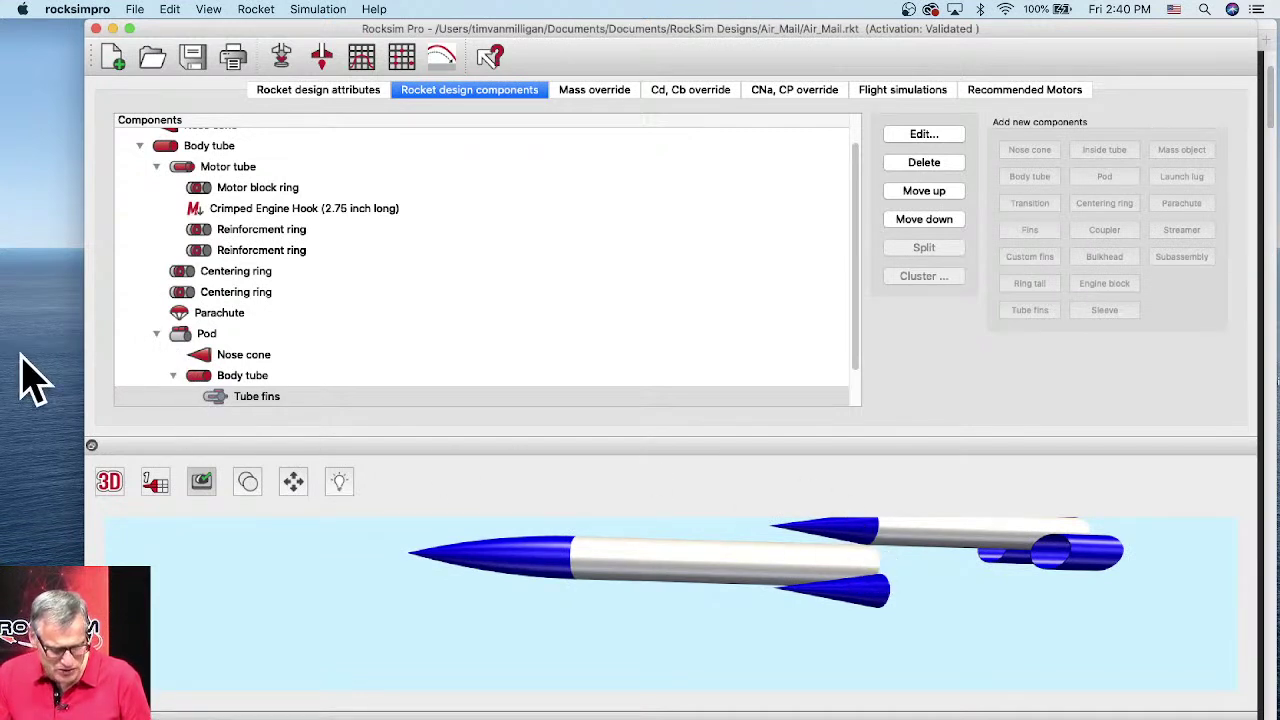
- Set the first pod's location to 4.8750 in. from the front of the owning part, using the side view preview
left_click(176, 338)
double_click(176, 336)
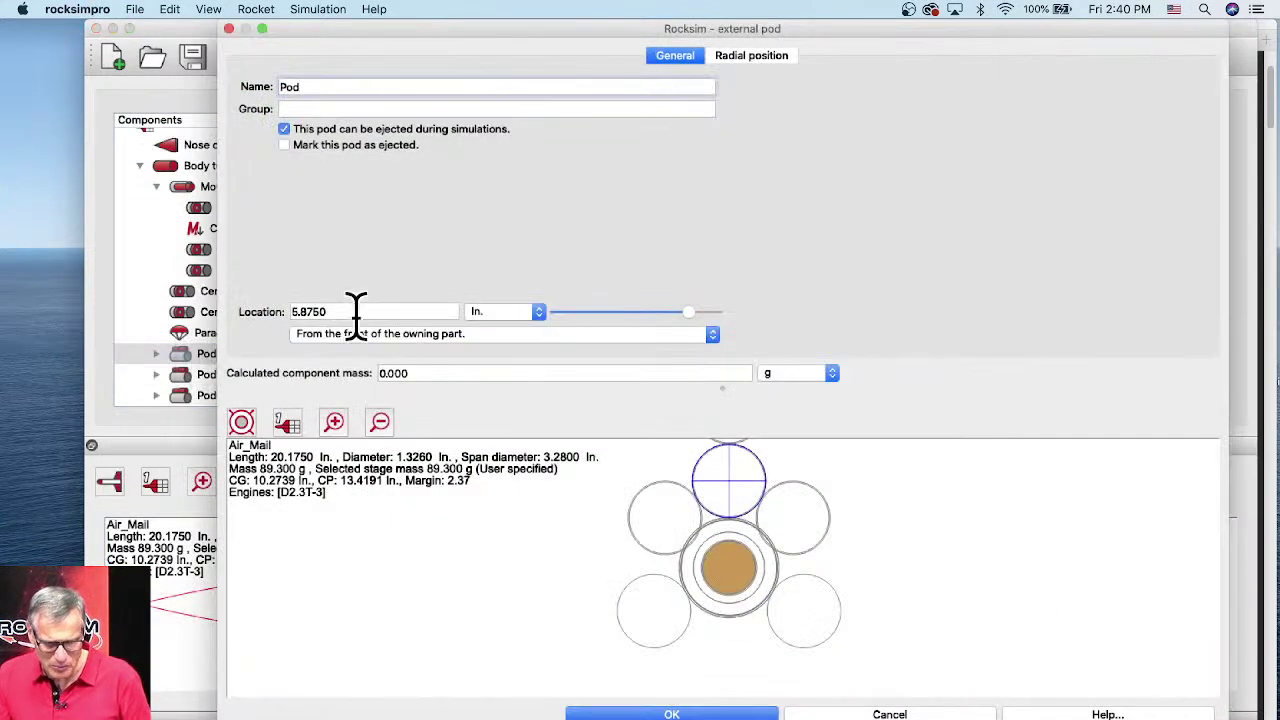
left_click(243, 423)
left_click(240, 376)
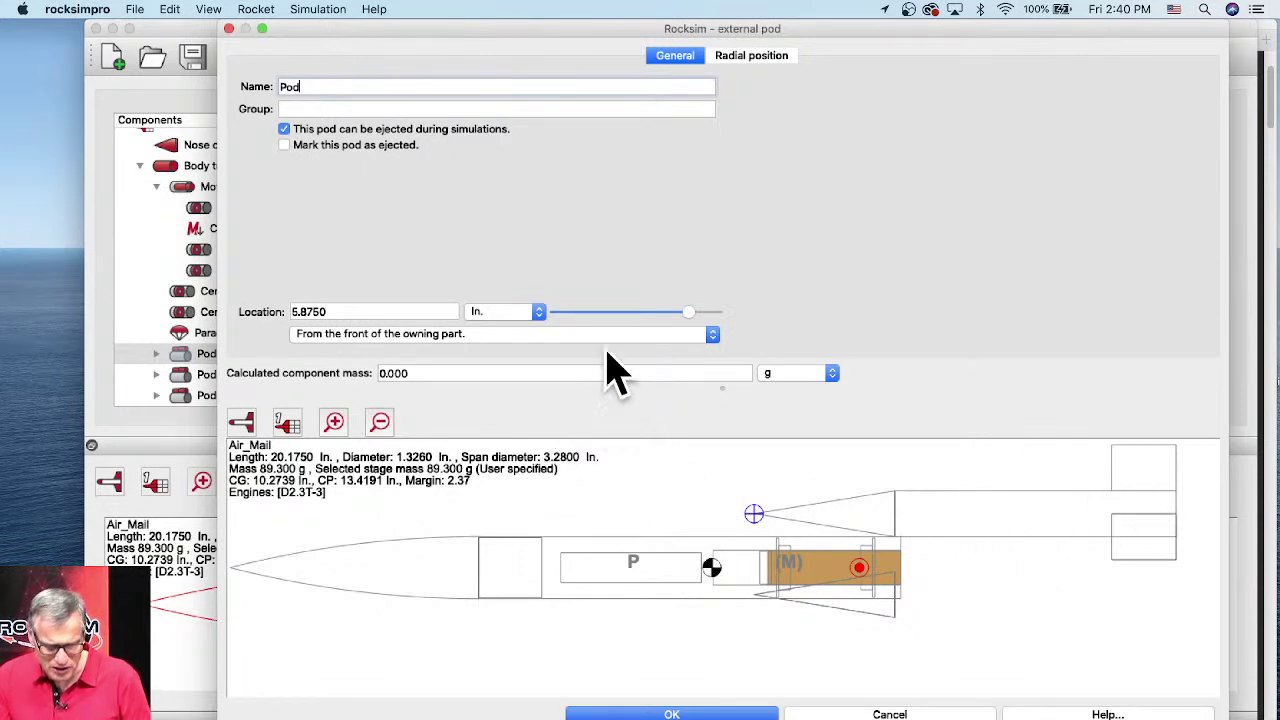
left_click(292, 312)
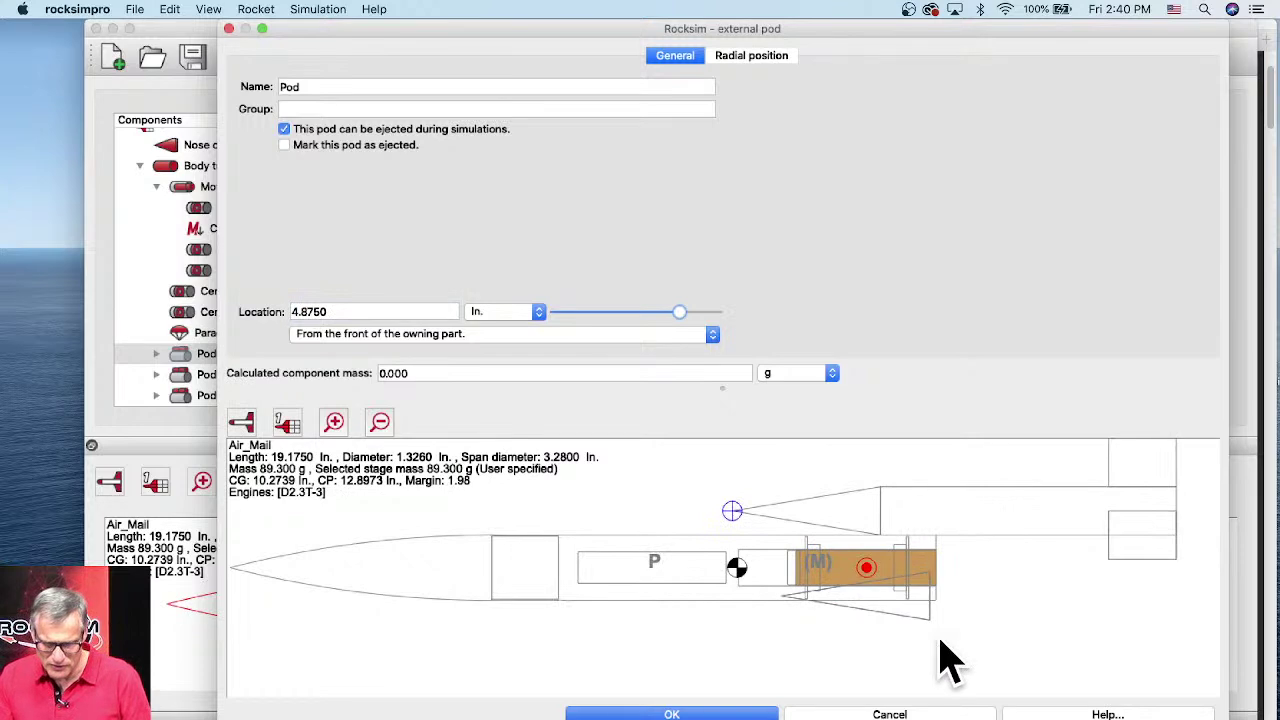
left_click(712, 714)
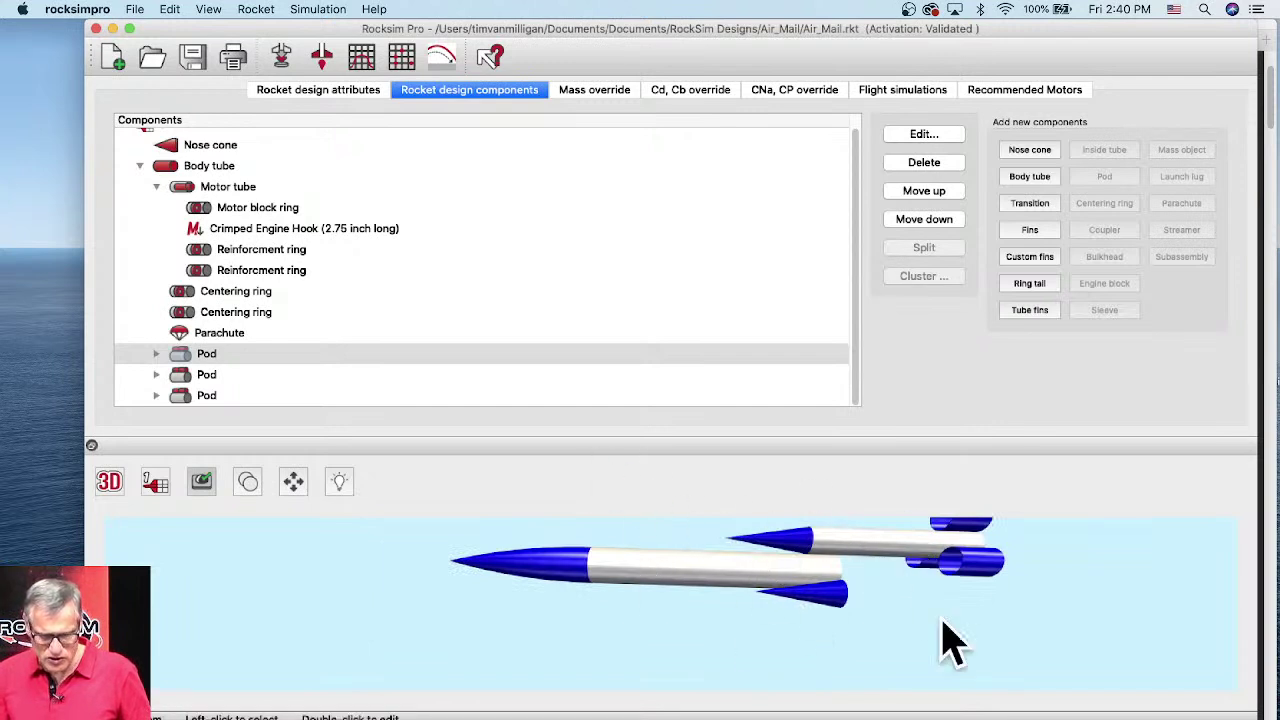
- Detach the rocket drawing into its own enlarged window and inspect the whole 3D model at an angle
mouse_move(760, 428)
left_mouse_down()
mouse_move(751, 466)
mouse_move(740, 417)
left_mouse_up()
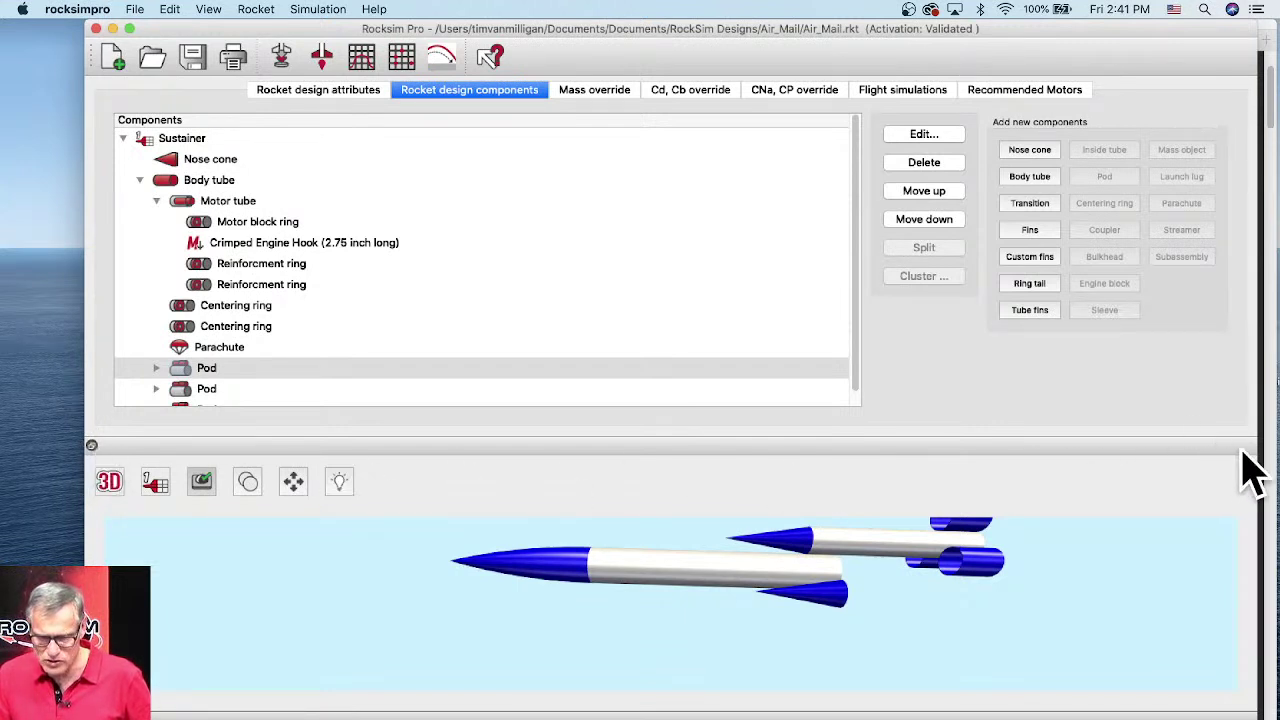
left_click(96, 460)
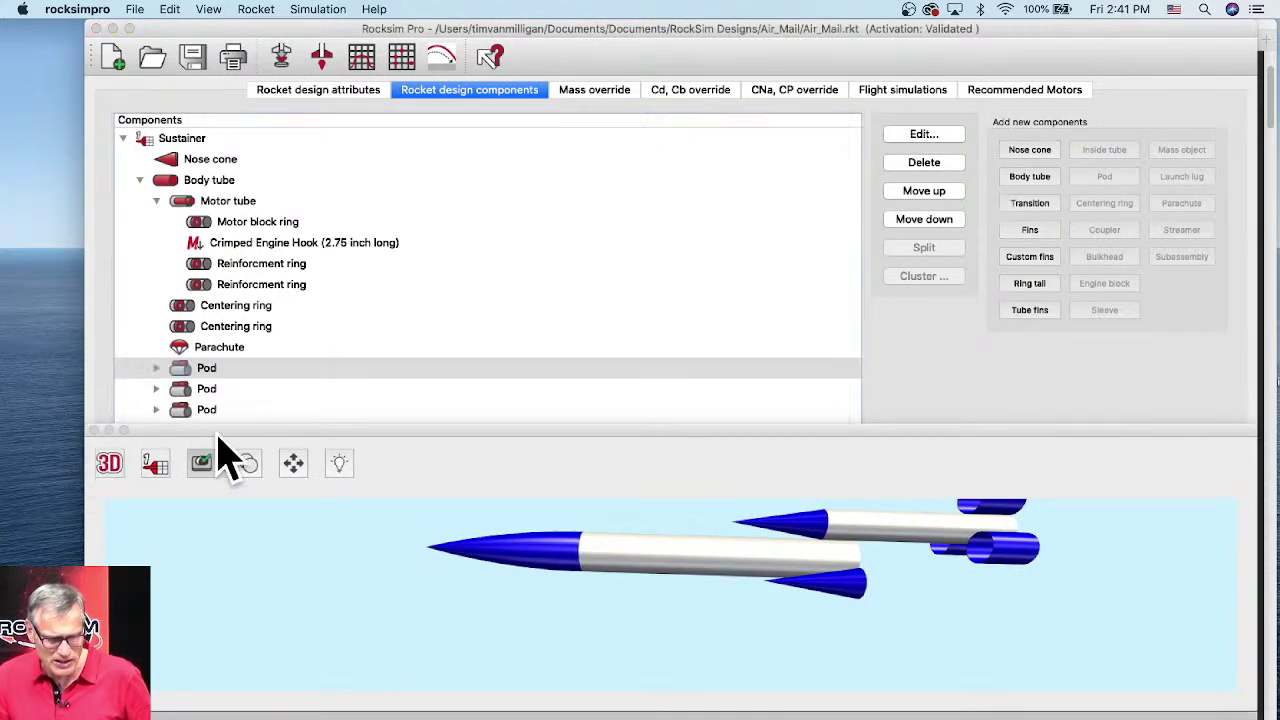
left_click_drag(373, 425, 450, 66)
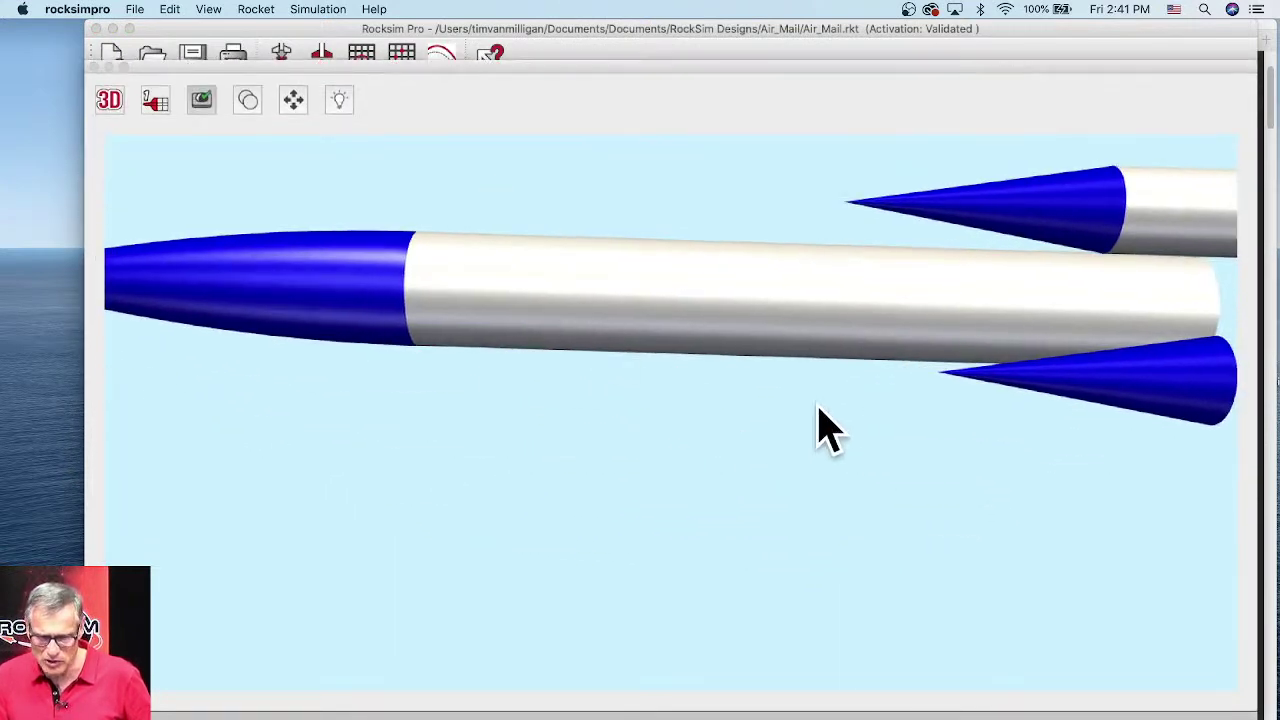
scroll(1020, 400, "down", 5)
left_click_drag(1023, 486, 1048, 505)
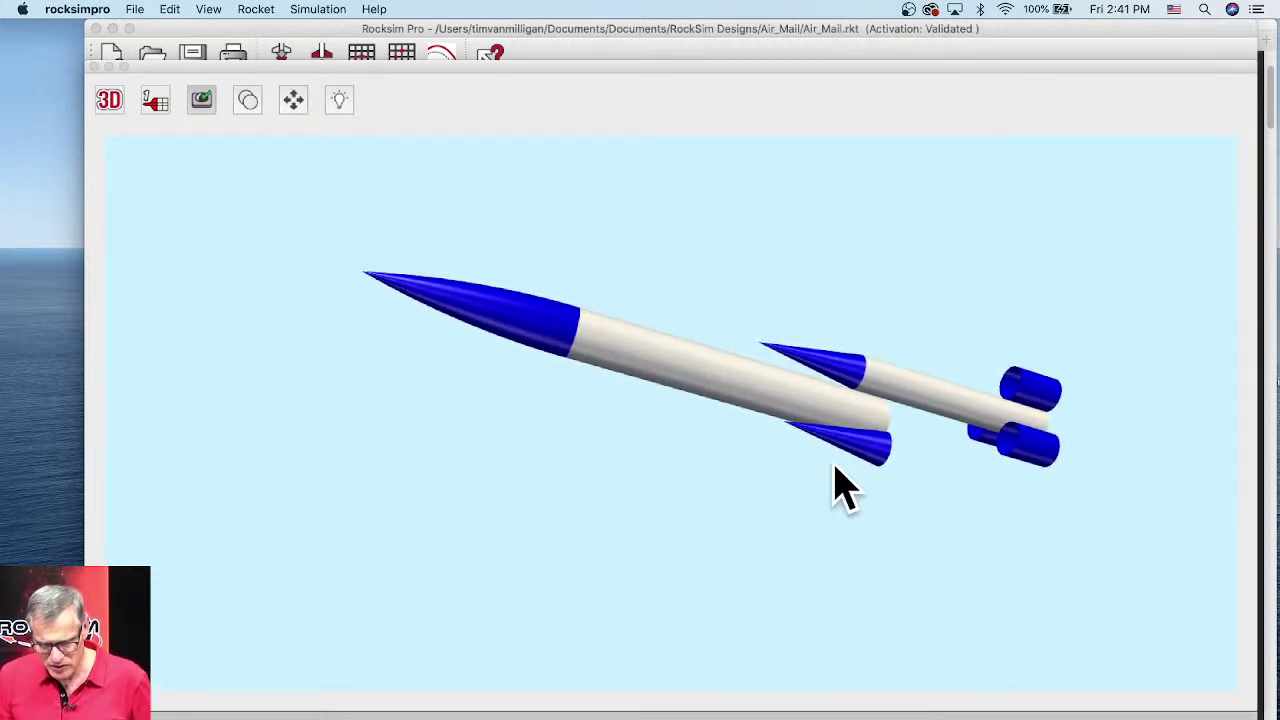
- Show the detached rocket drawing in the 2D side view, select the body tube, and restore the default window layout
left_click(108, 100)
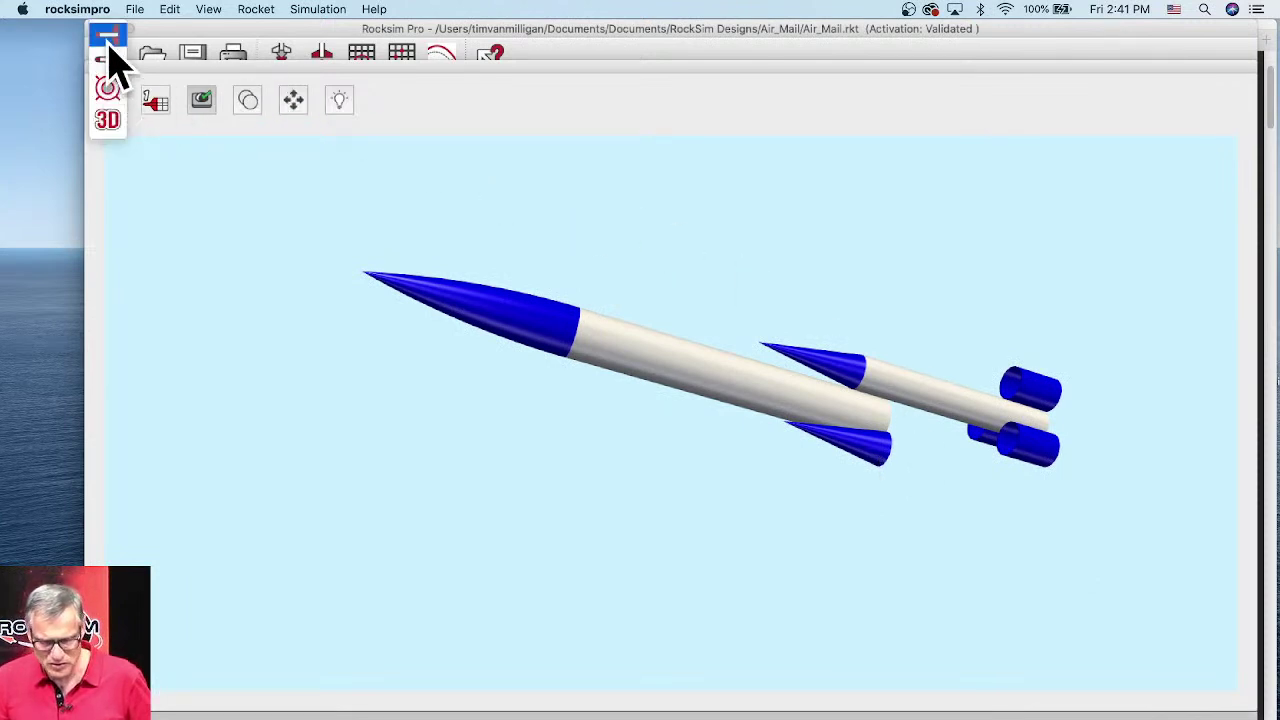
left_click(109, 46)
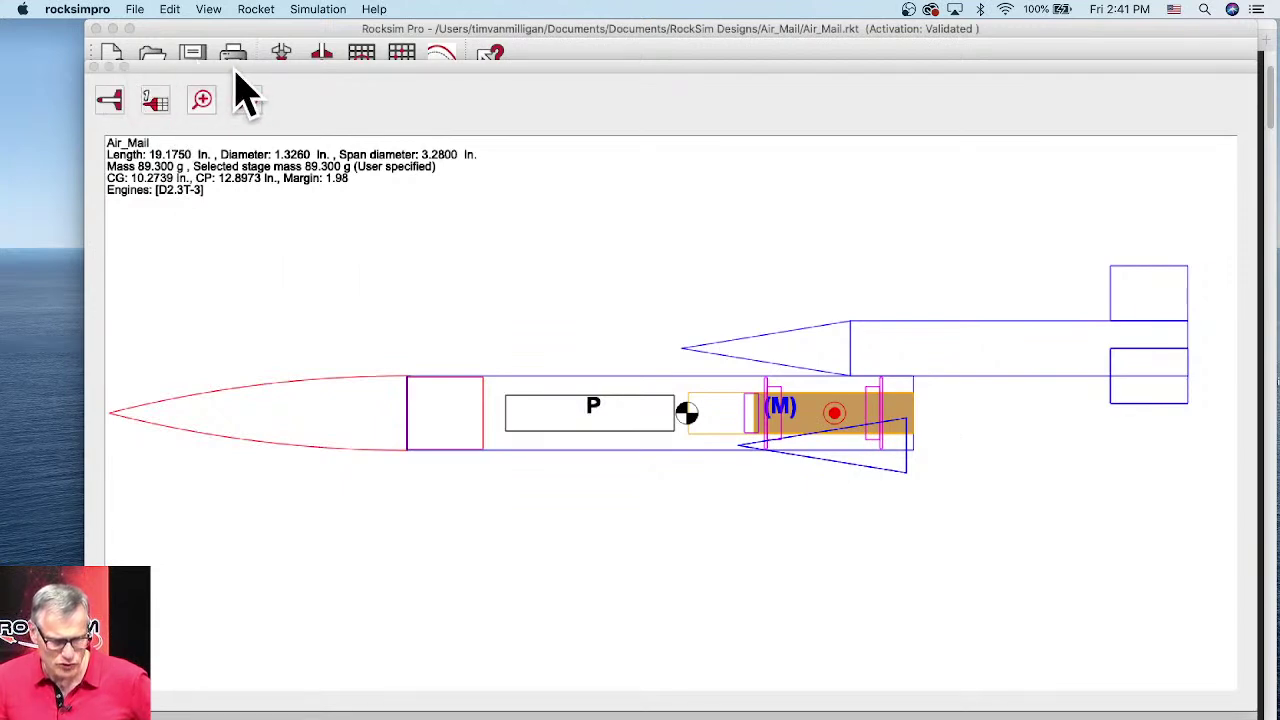
mouse_move(247, 92)
left_mouse_down()
mouse_move(262, 89)
mouse_move(220, 91)
mouse_move(251, 94)
mouse_move(345, 260)
mouse_move(364, 528)
mouse_move(412, 542)
mouse_move(438, 585)
mouse_move(431, 719)
mouse_move(451, 471)
mouse_move(443, 251)
mouse_move(482, 719)
mouse_move(451, 562)
mouse_move(428, 702)
mouse_move(450, 318)
mouse_move(428, 112)
mouse_move(402, 265)
mouse_move(412, 706)
mouse_move(409, 251)
mouse_move(380, 142)
left_mouse_up()
left_click(450, 180)
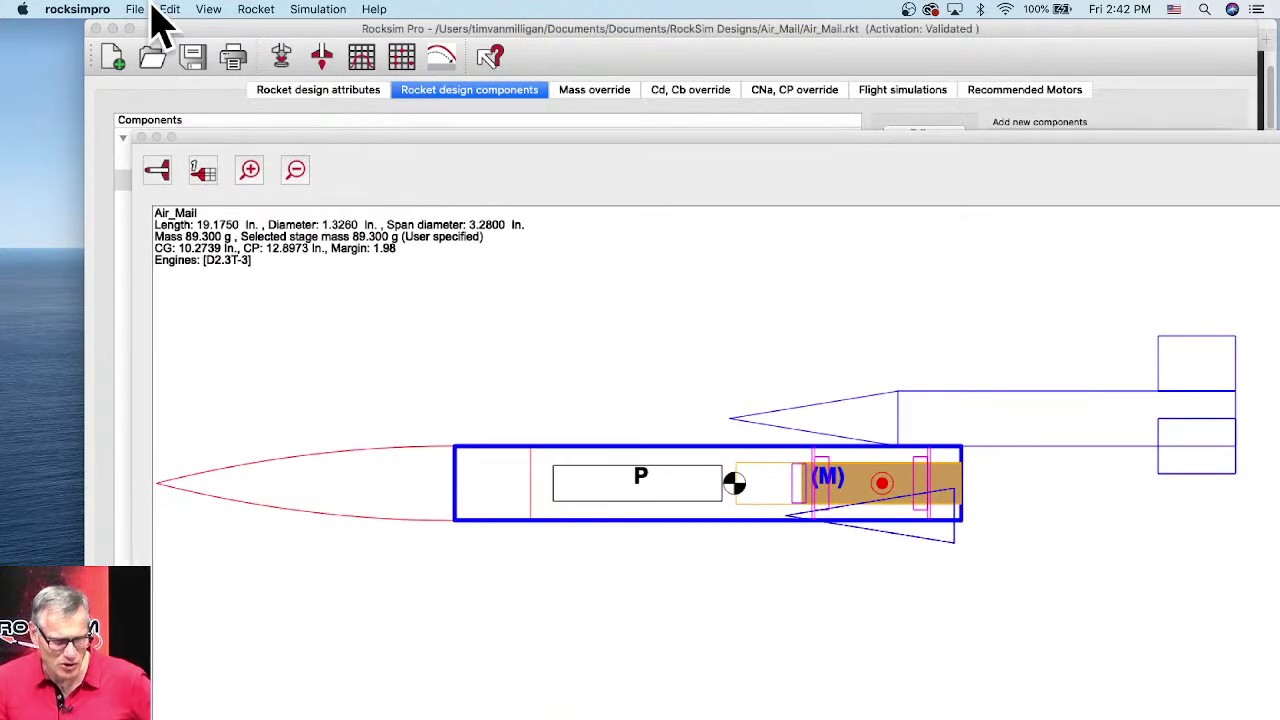
left_click(170, 10)
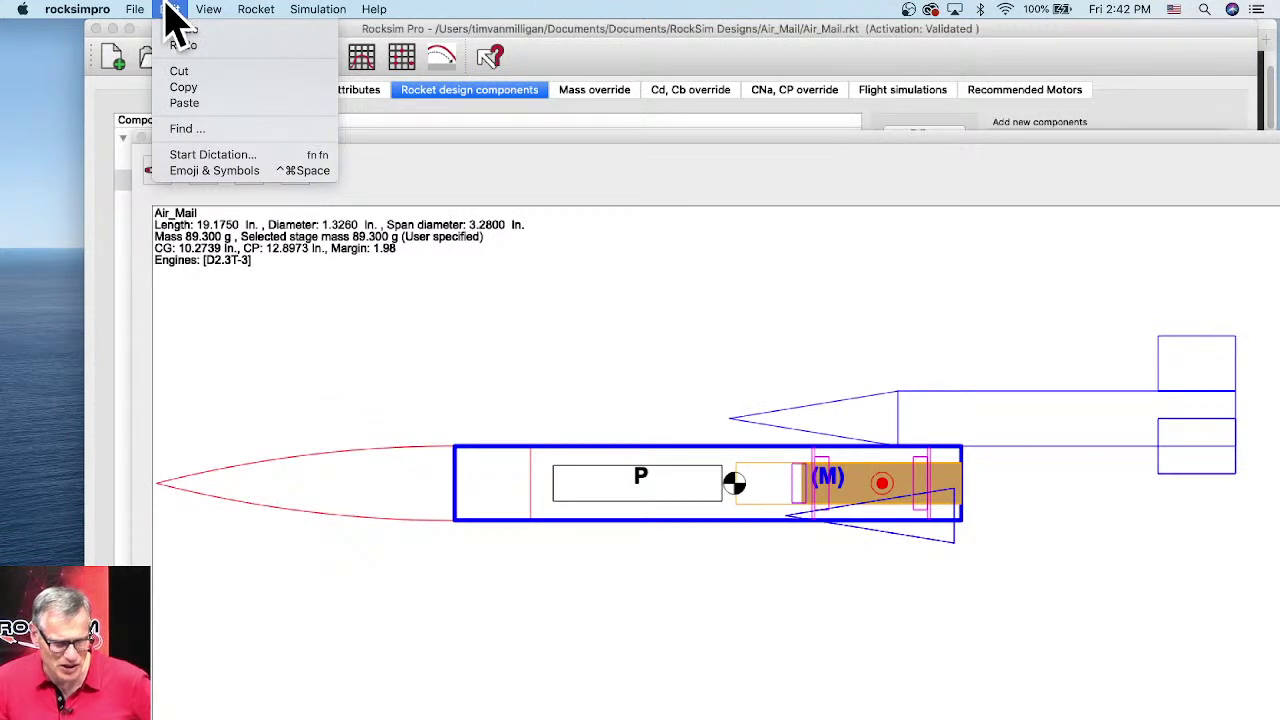
mouse_move(226, 14)
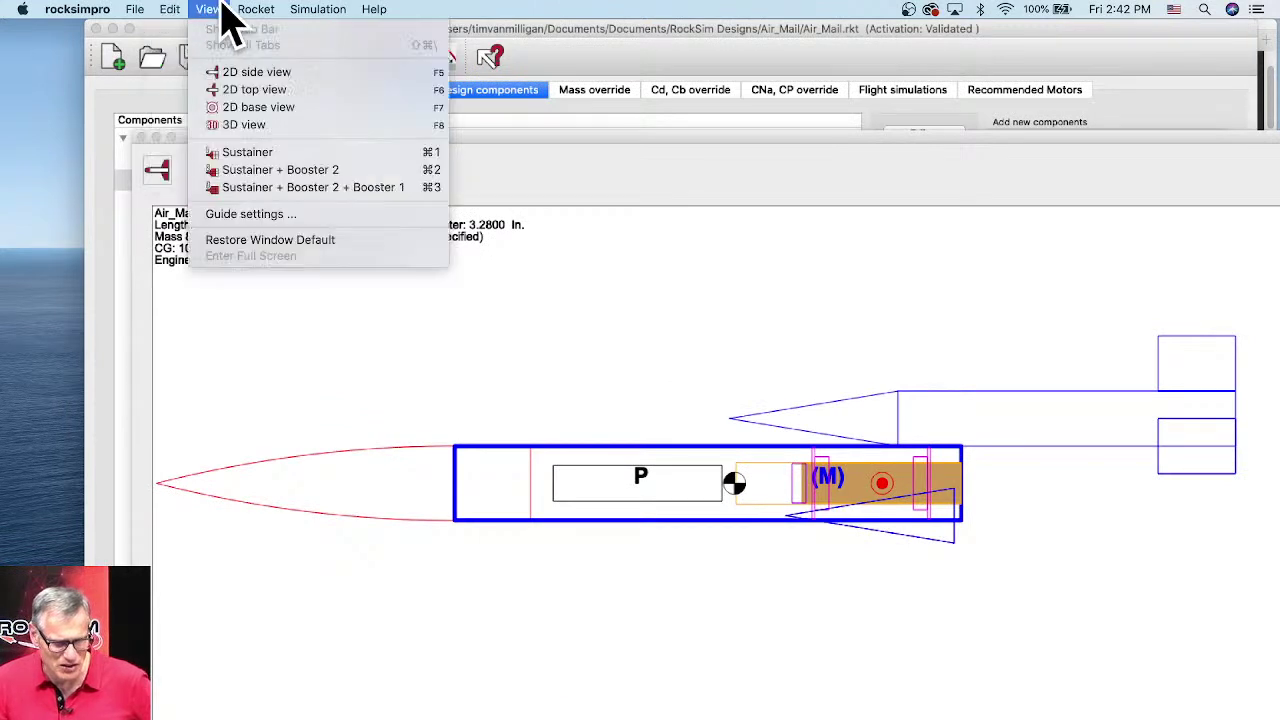
left_click(236, 244)
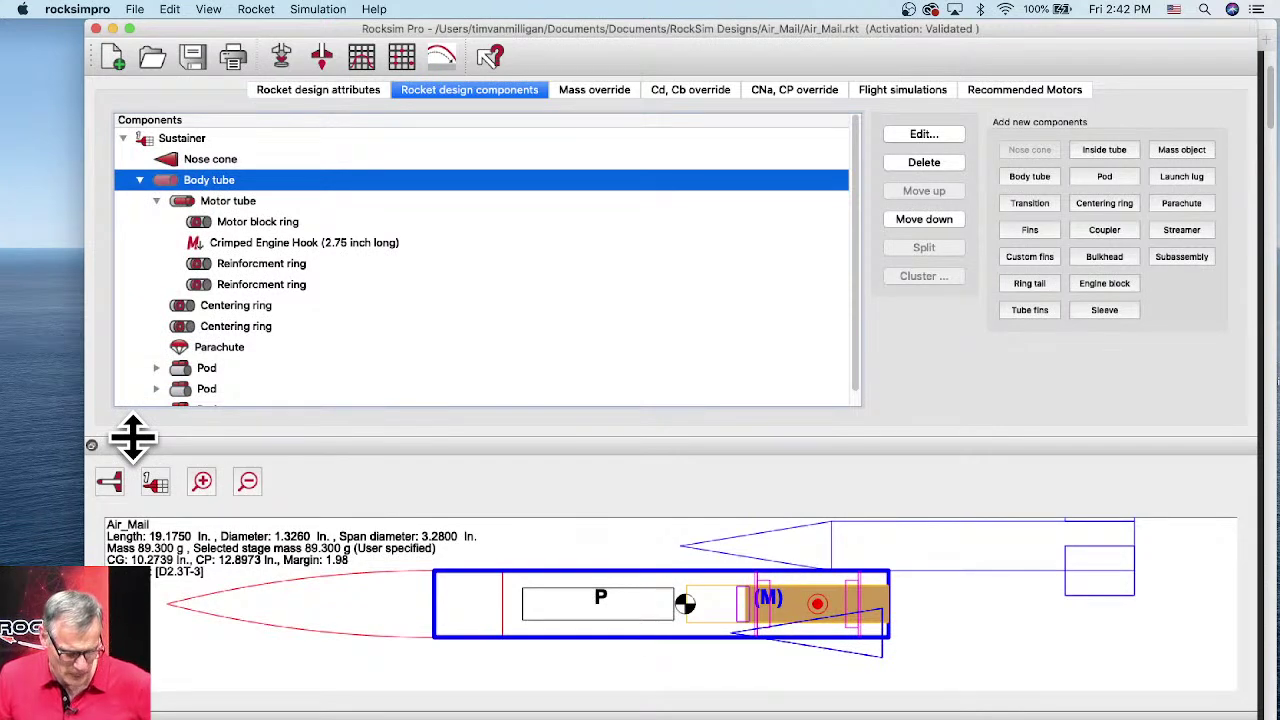
- Detach the rocket drawing again, move its window clear of the component list, and restore the default window layout
left_click(91, 446)
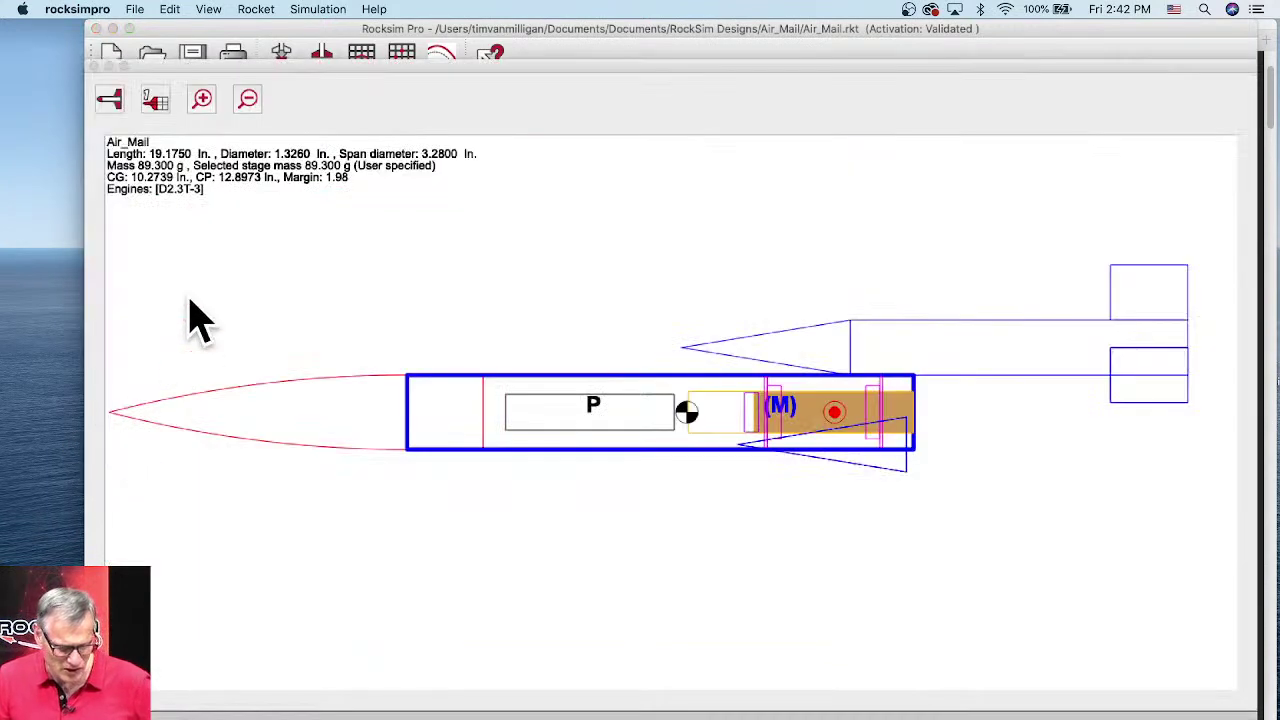
left_click_drag(243, 77, 300, 243)
left_click(264, 9)
mouse_move(205, 9)
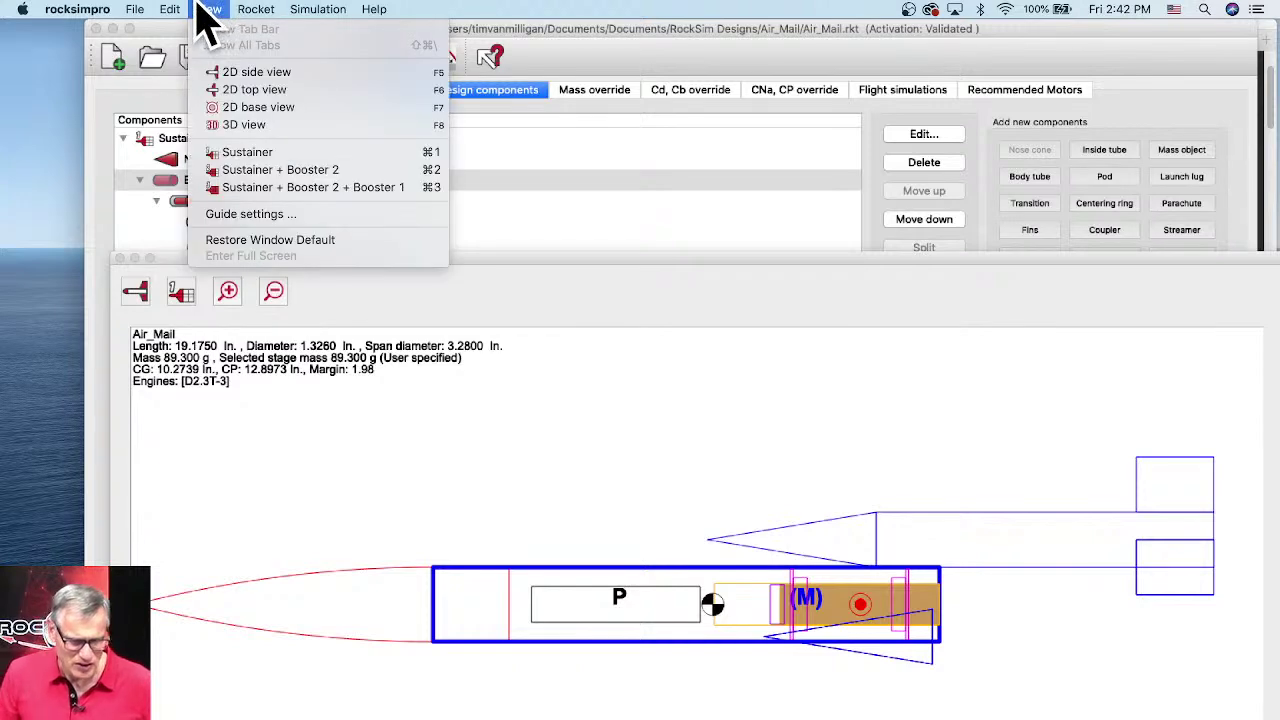
left_click(252, 244)
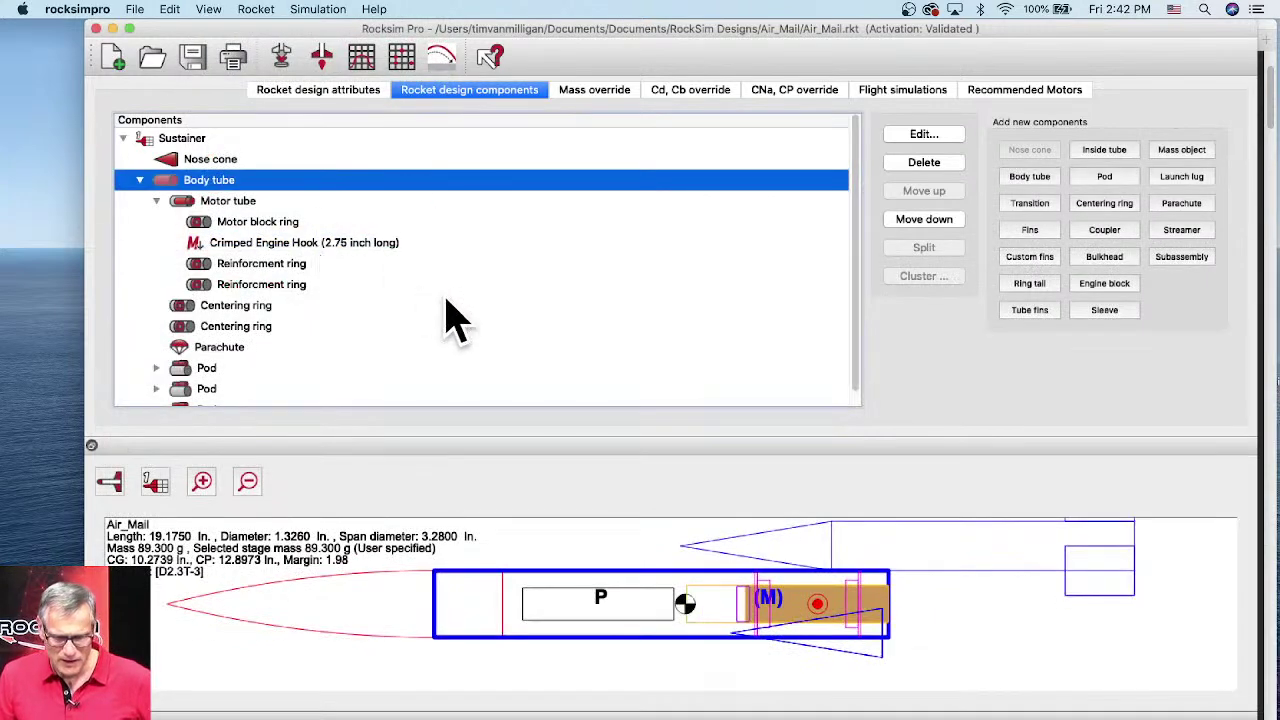
- Delete the last two pods from the body tube, keeping only the pod with the tube fins
scroll(300, 345, "down", 1)
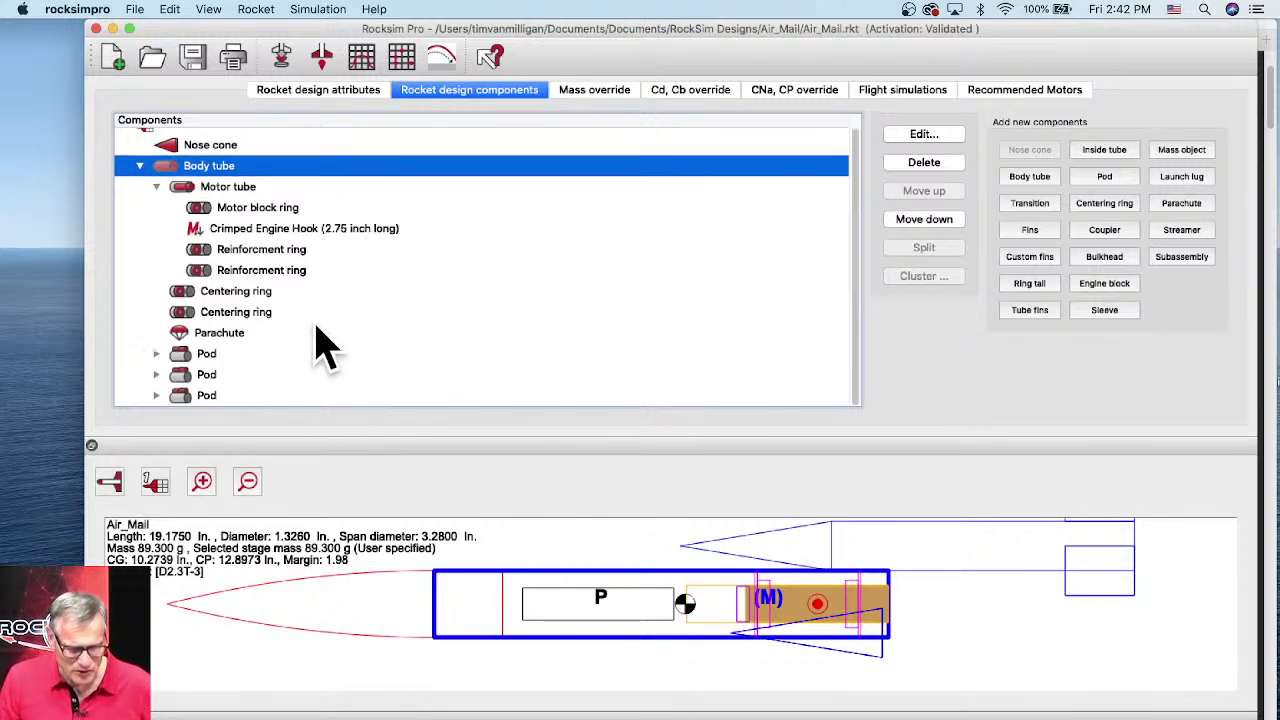
left_click(206, 395)
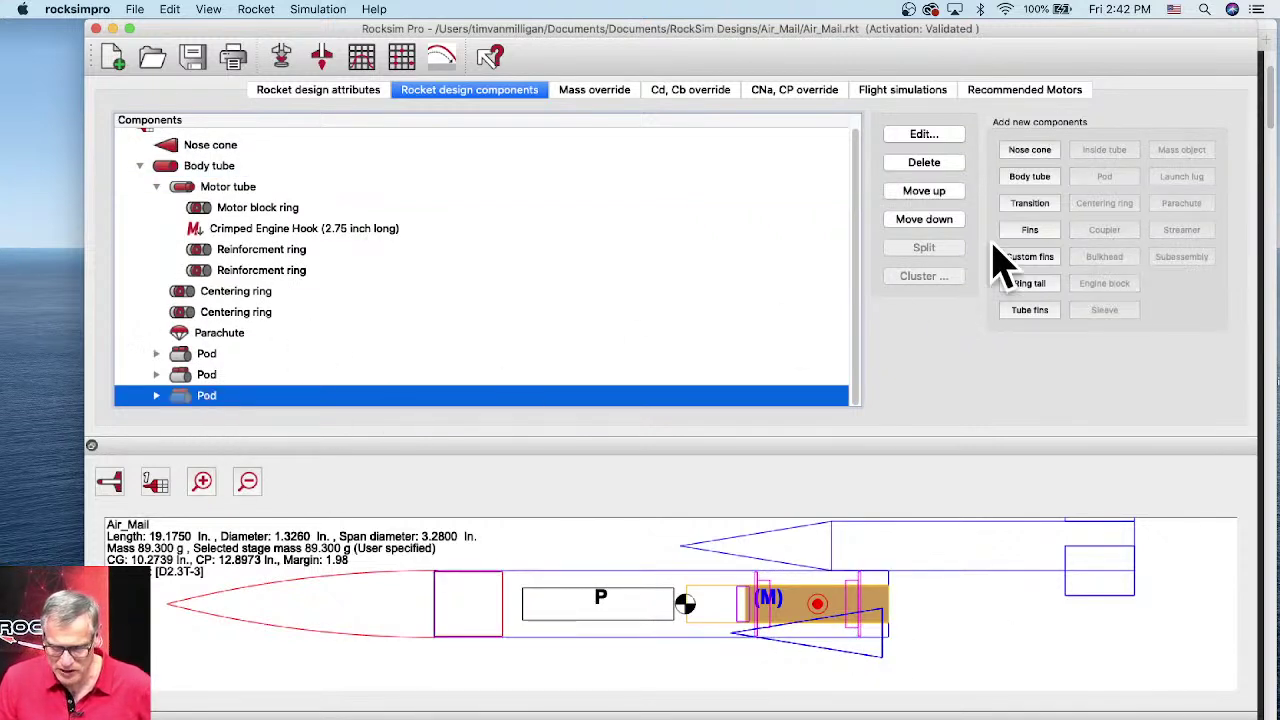
left_click(948, 166)
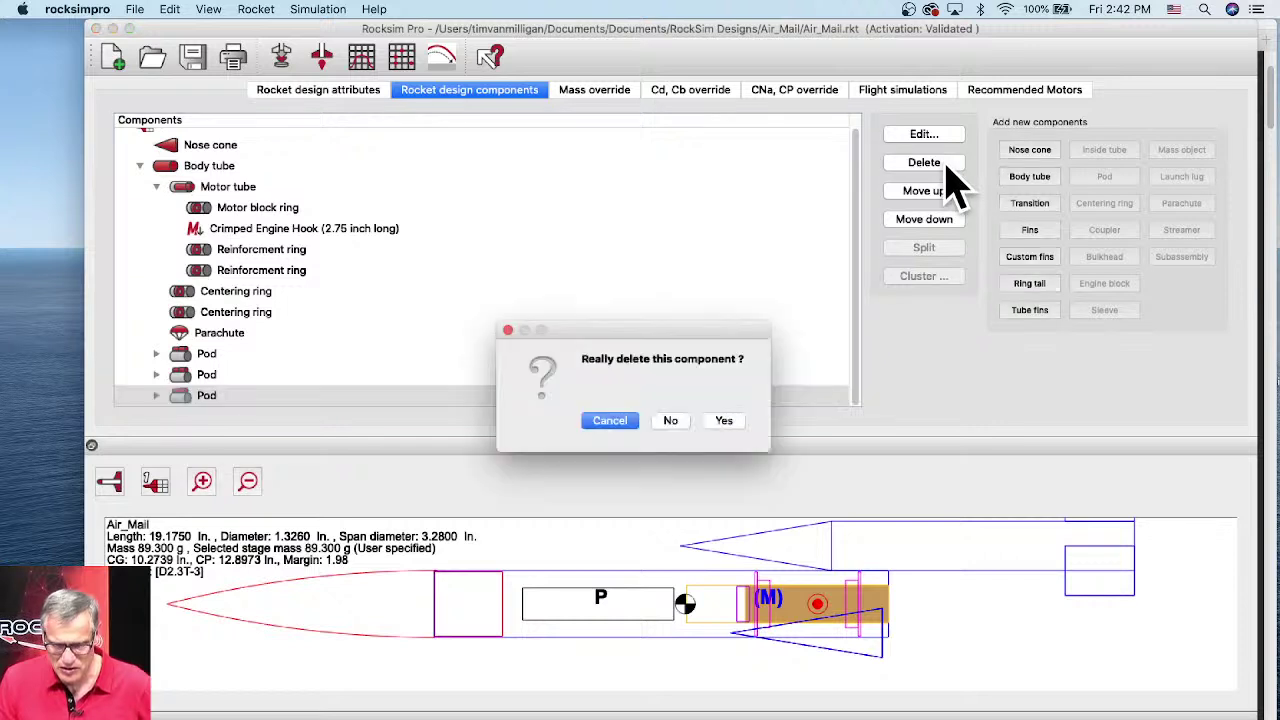
left_click(728, 421)
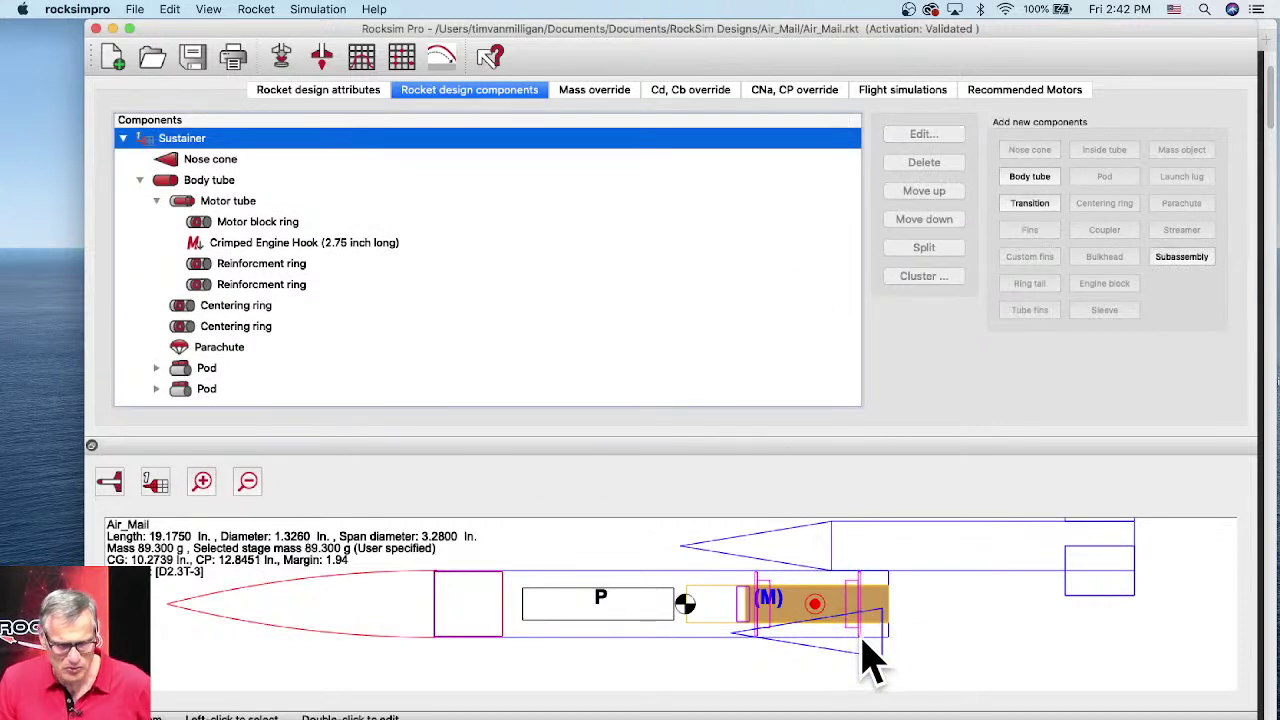
left_click(184, 390)
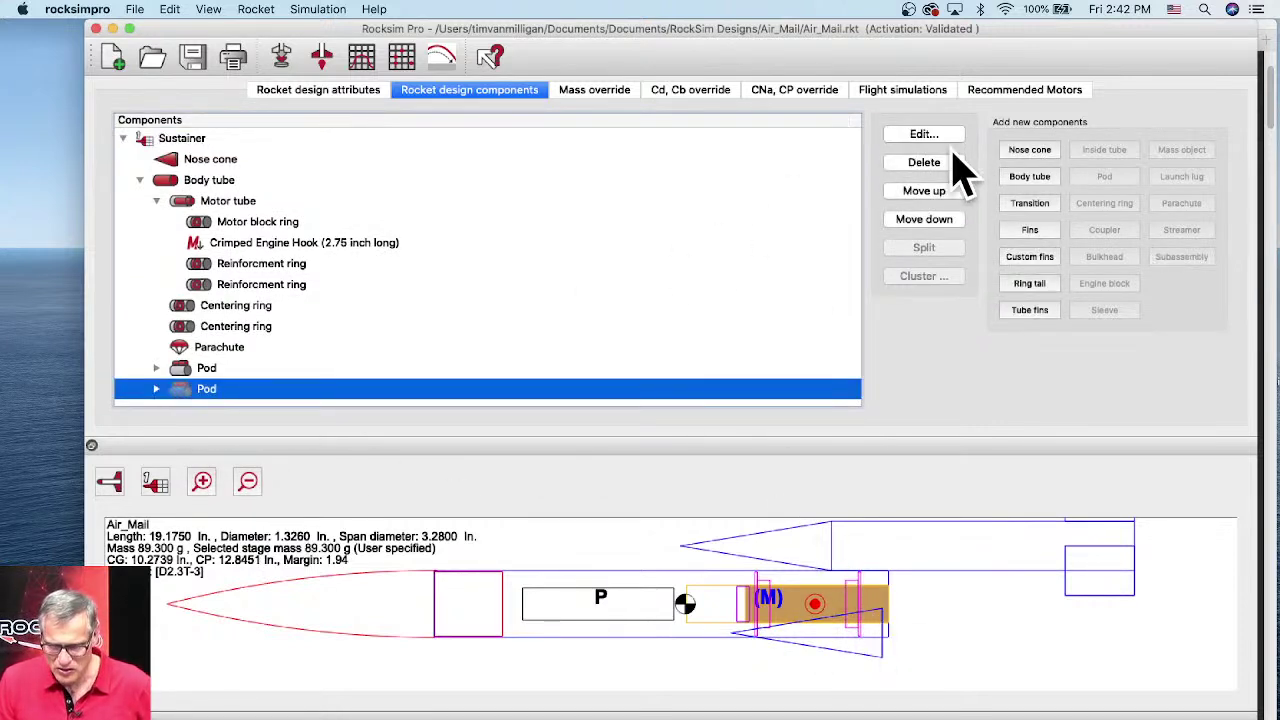
left_click(955, 166)
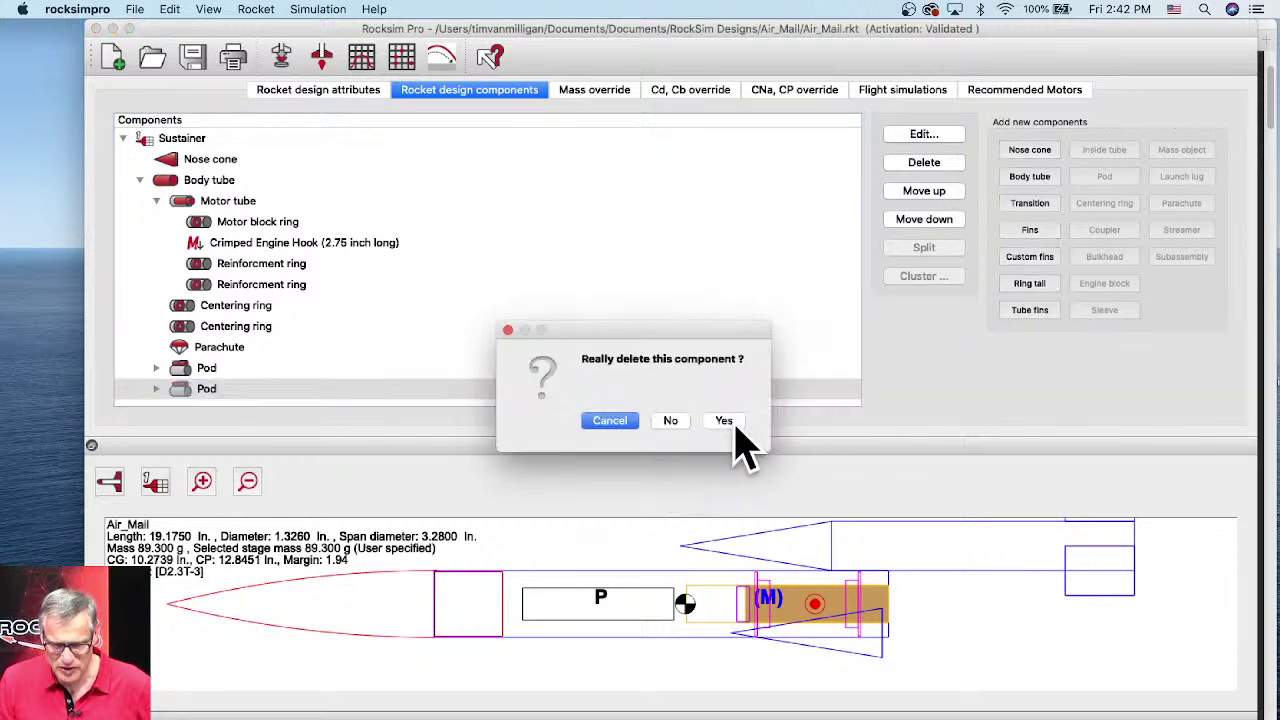
left_click(731, 422)
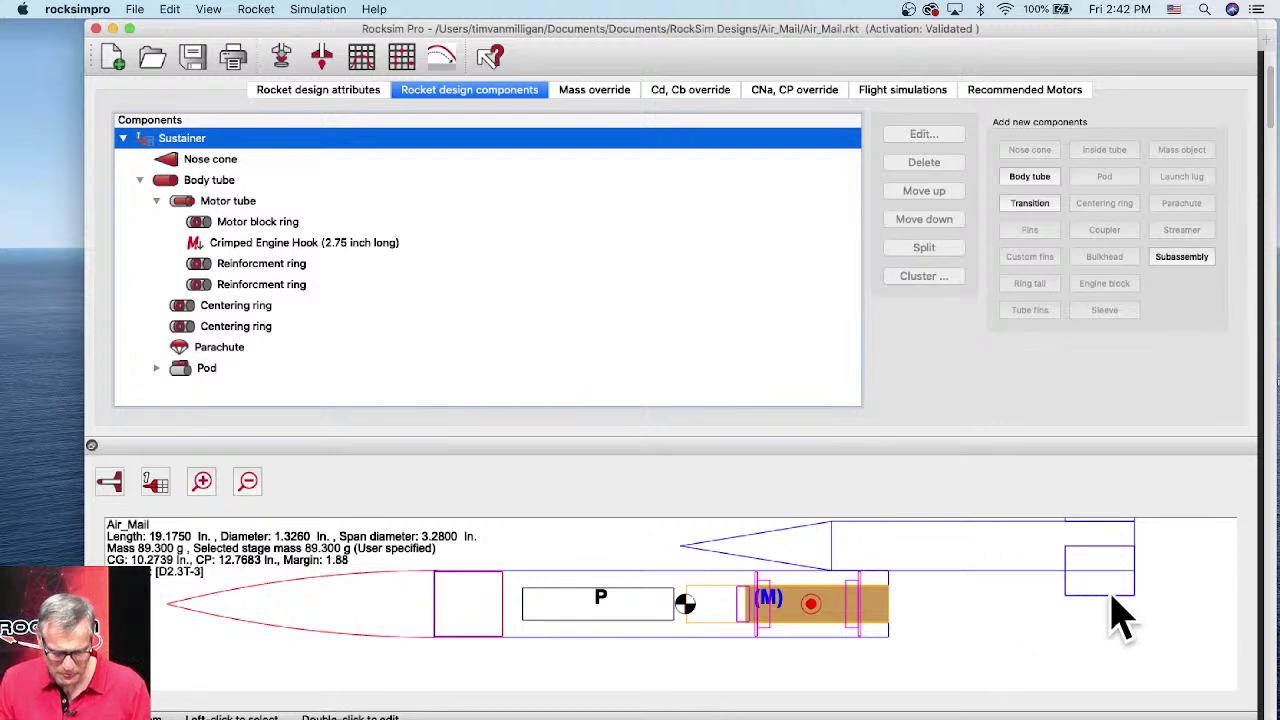
- Examine the rocket and its remaining tube-finned pod in the 3D view from several angles
left_click(1125, 628)
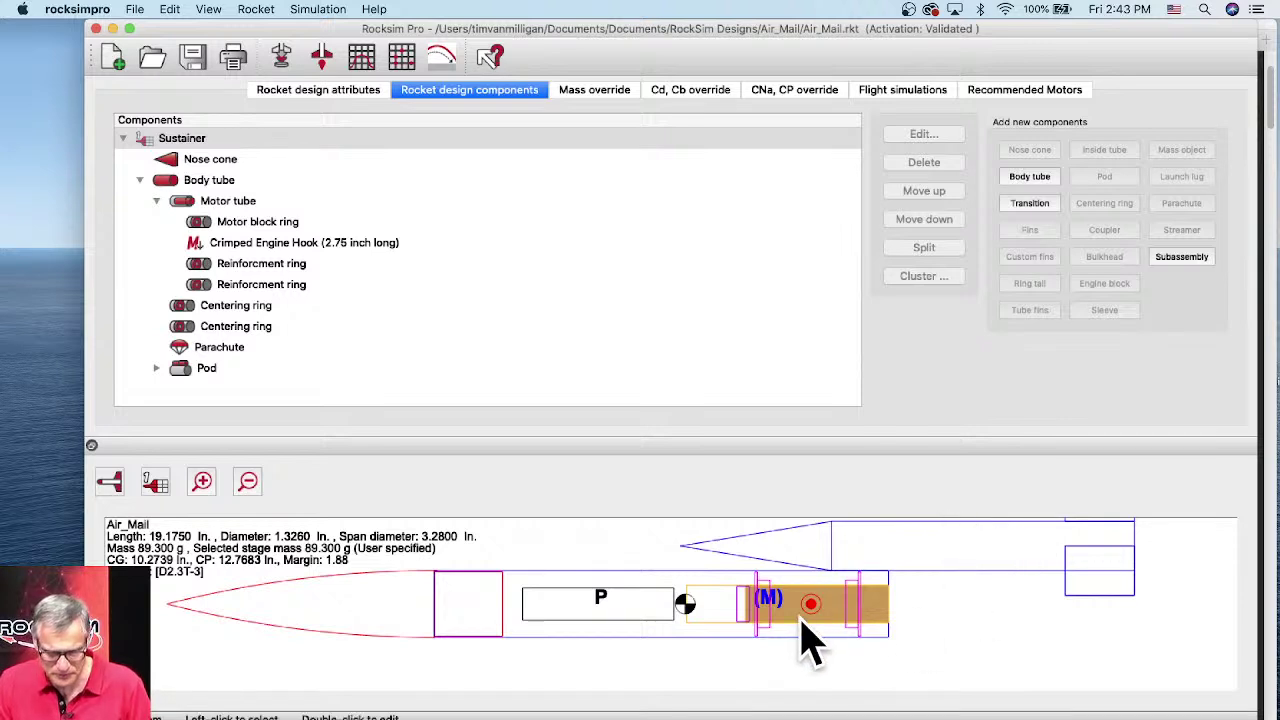
left_click(106, 483)
left_click(106, 562)
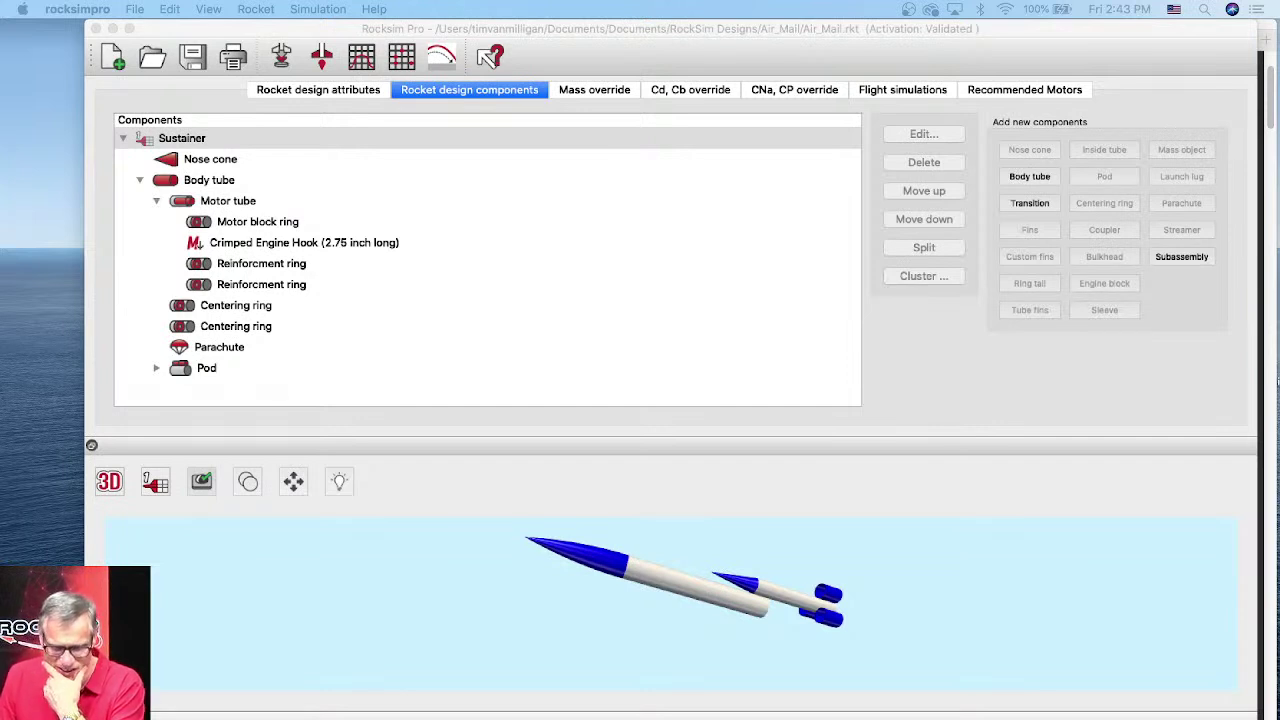
left_click(871, 600)
left_click_drag(818, 595, 765, 598)
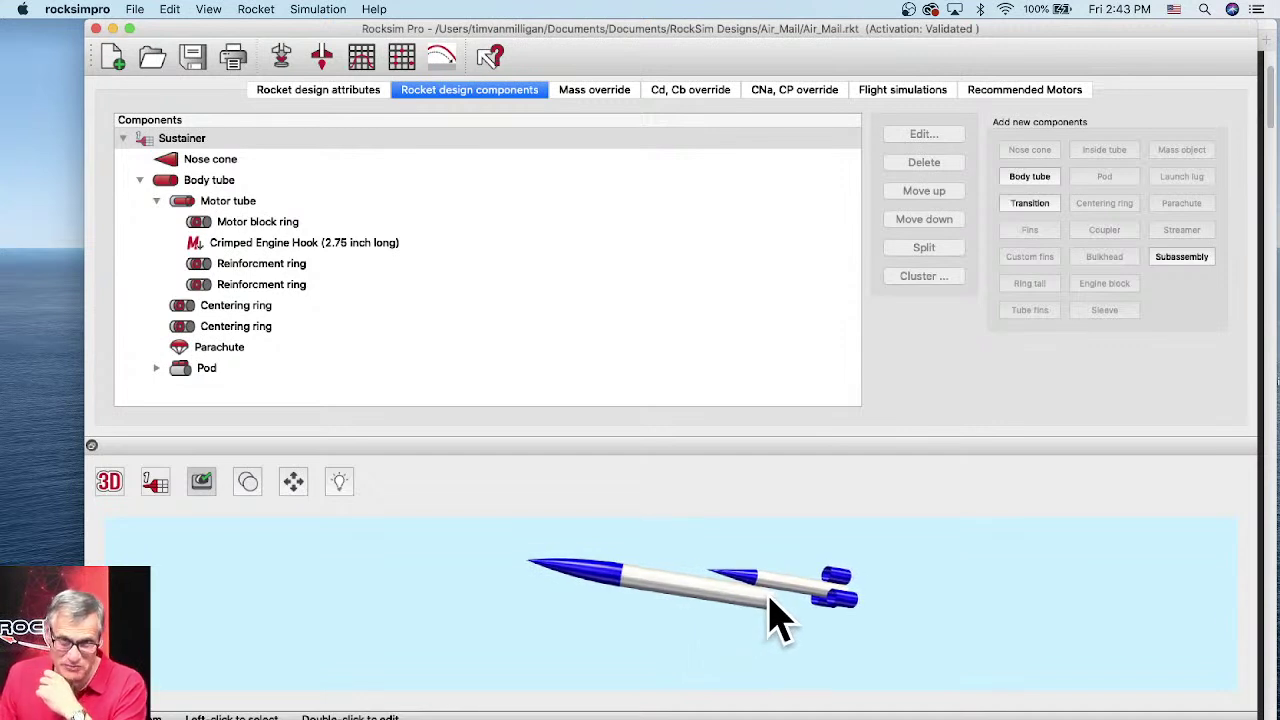
left_click_drag(768, 596, 768, 583)
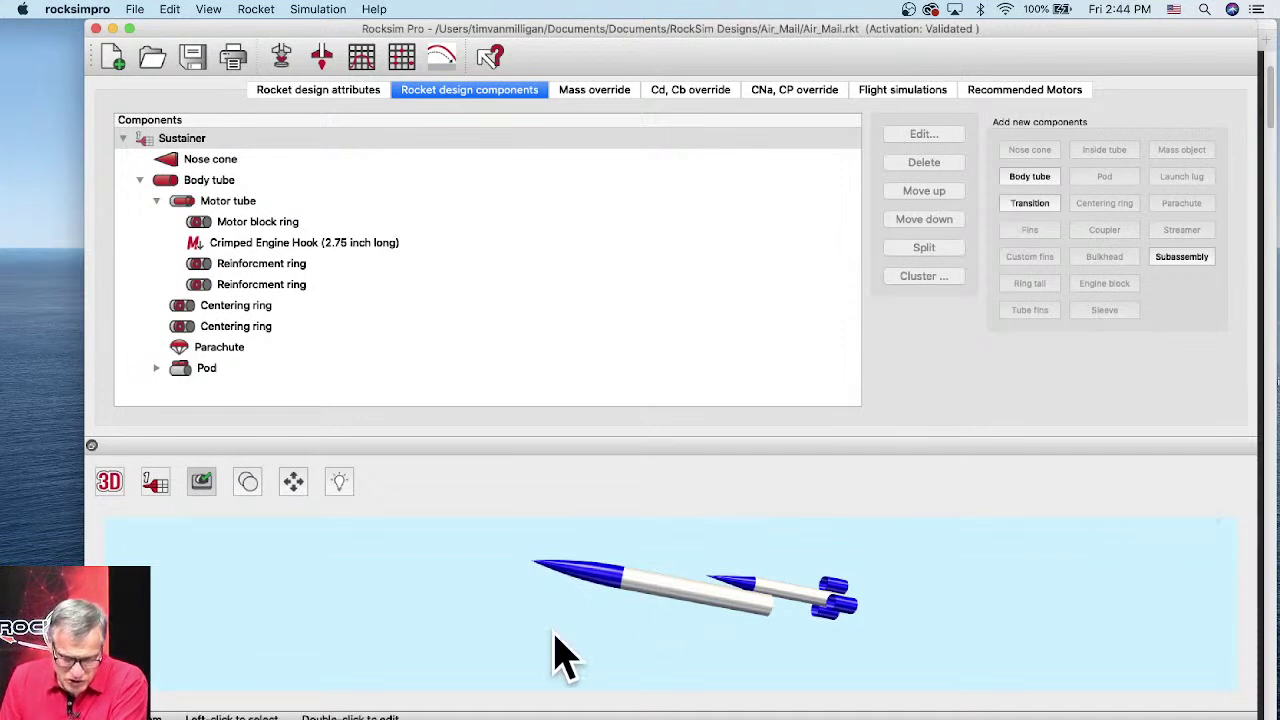
left_click_drag(709, 623, 766, 609)
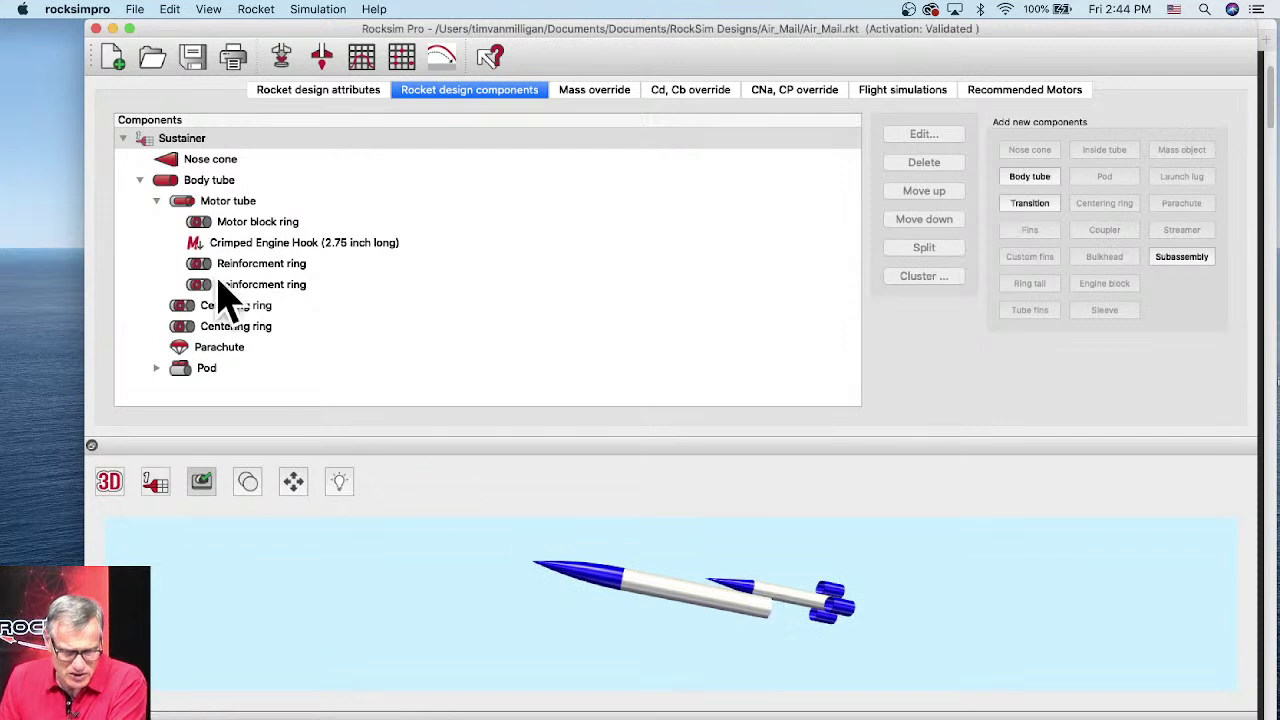
- Add a custom fin set to the body tube without choosing a database part, and set its fin count to 1
left_click(163, 184)
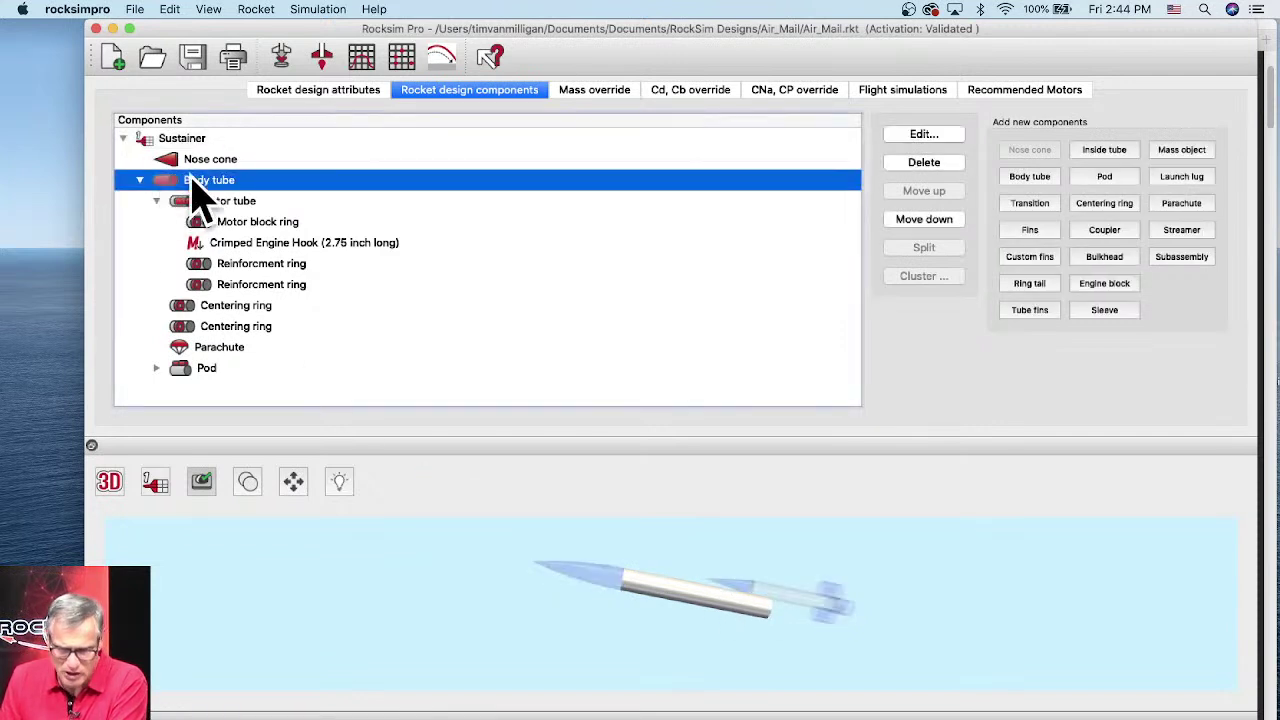
left_click(1030, 262)
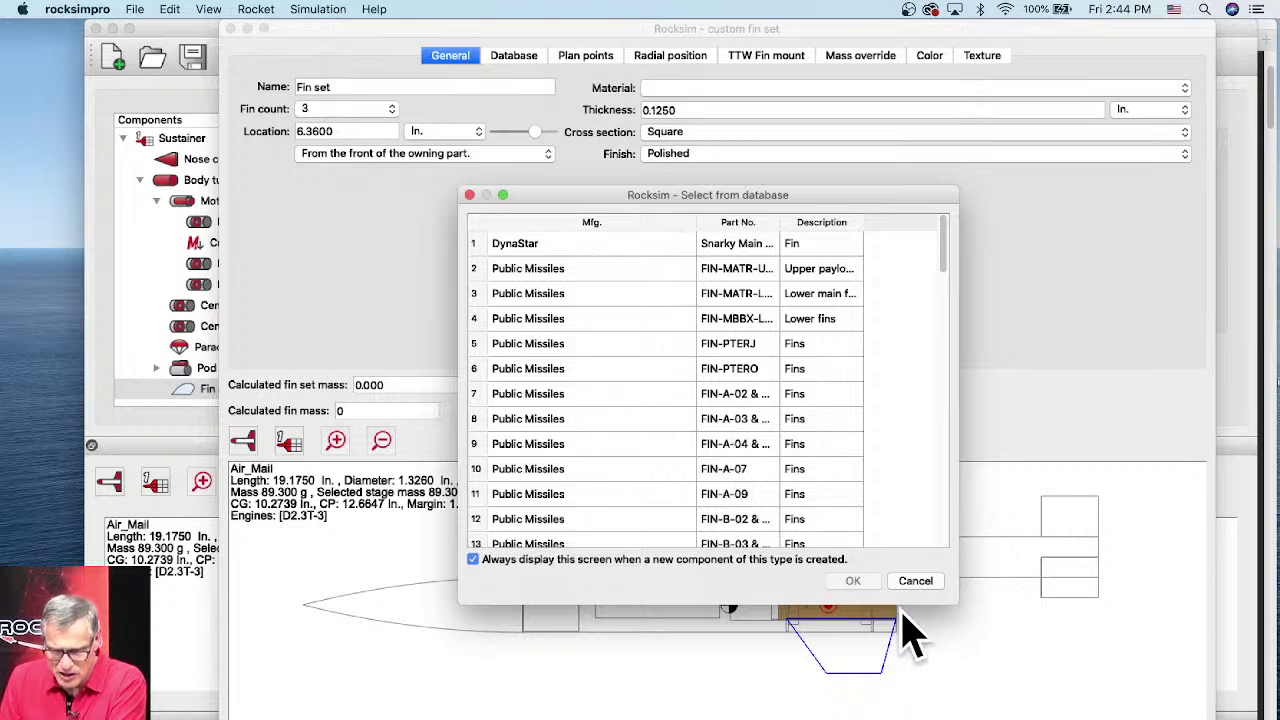
left_click(918, 582)
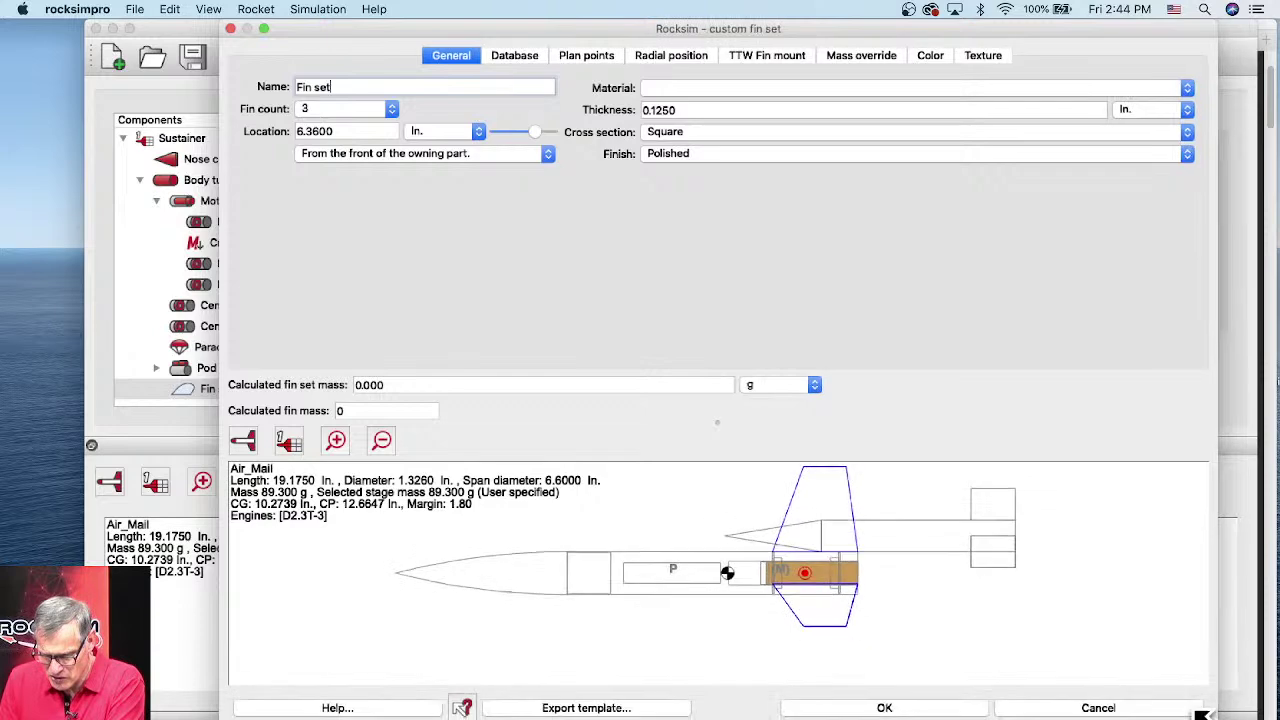
left_click_drag(217, 489, 114, 463)
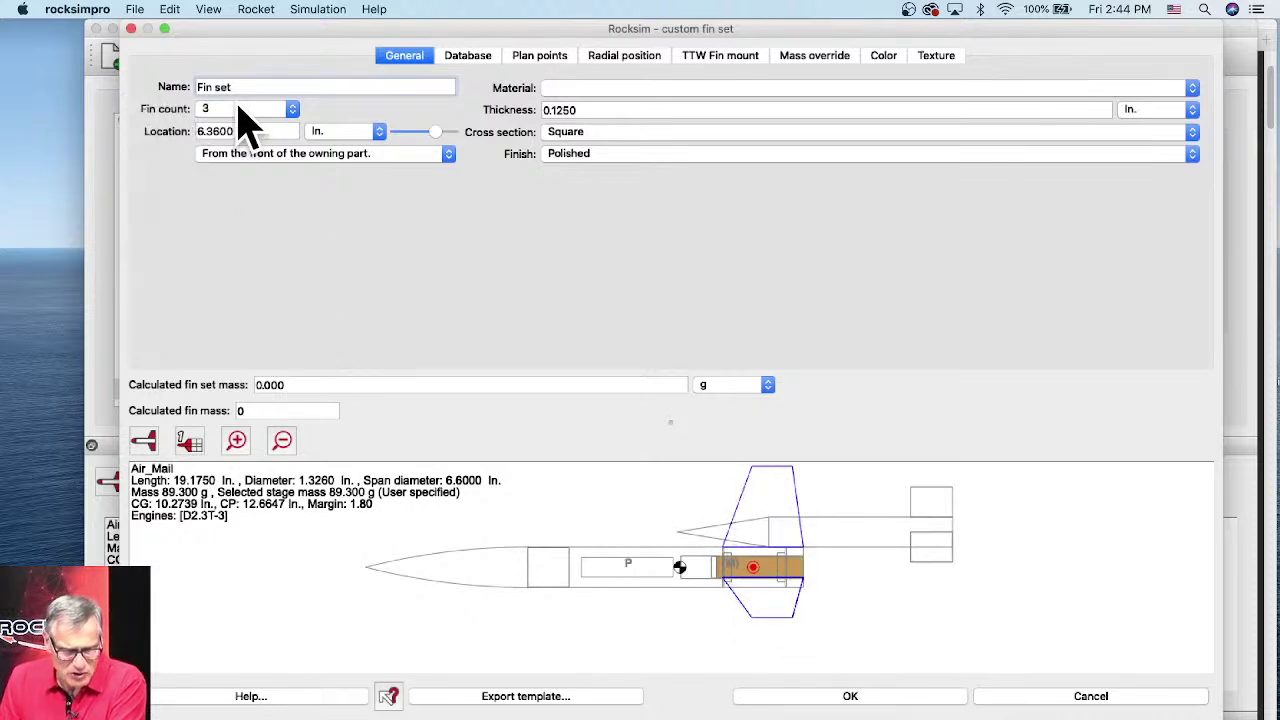
left_click(234, 109)
left_click(230, 80)
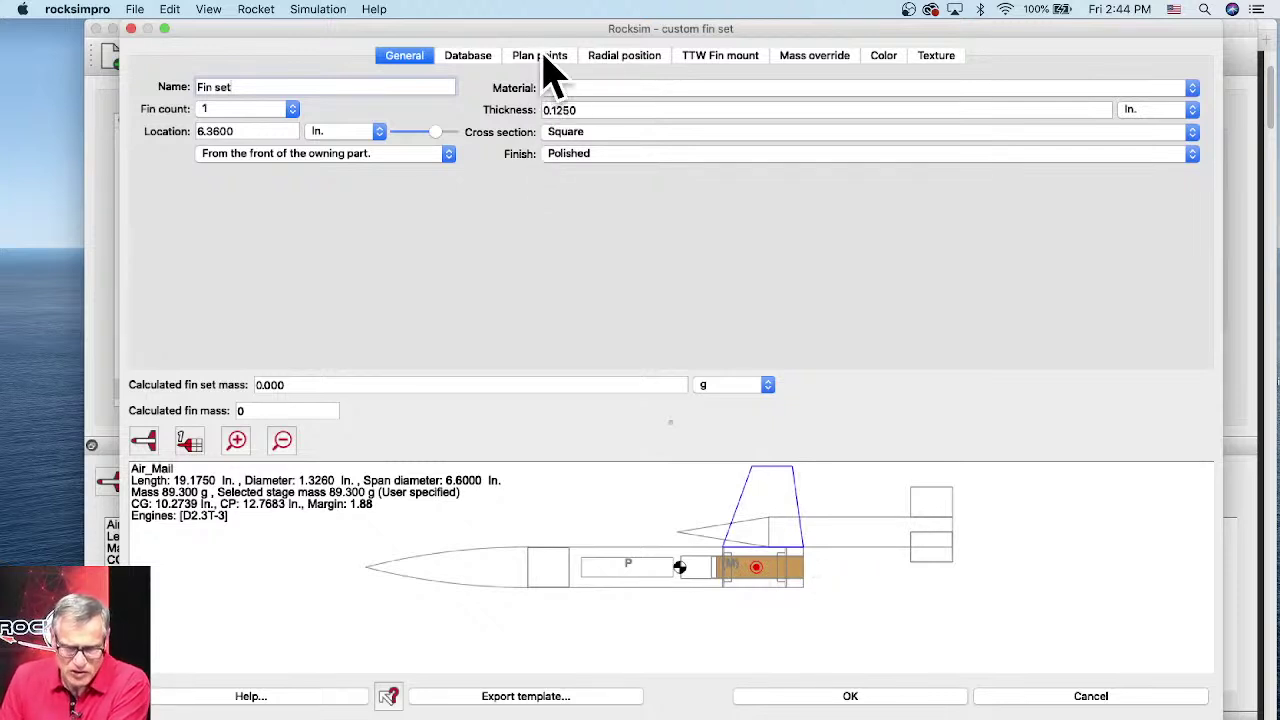
- Sweep the fin backward by moving its tip corners to about (3.68, 2.63) and (2.71, 2.65) in. in the plan points
left_click(545, 75)
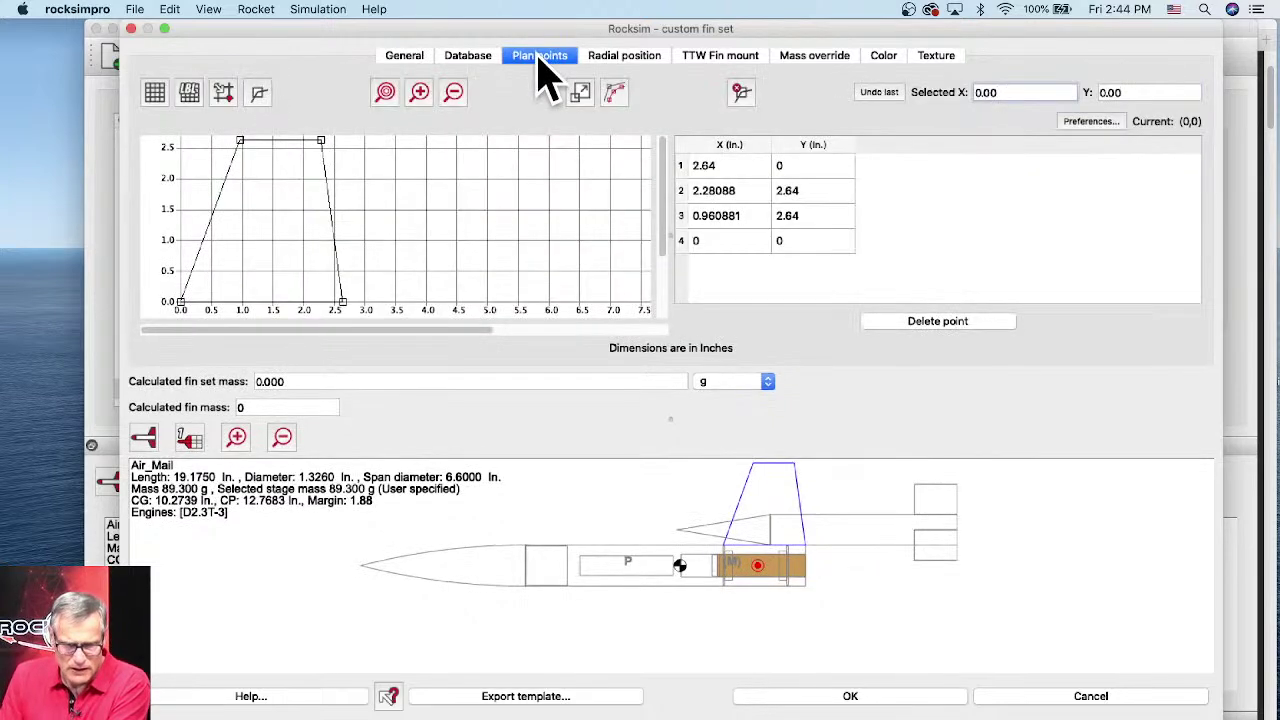
left_click_drag(586, 166, 580, 242)
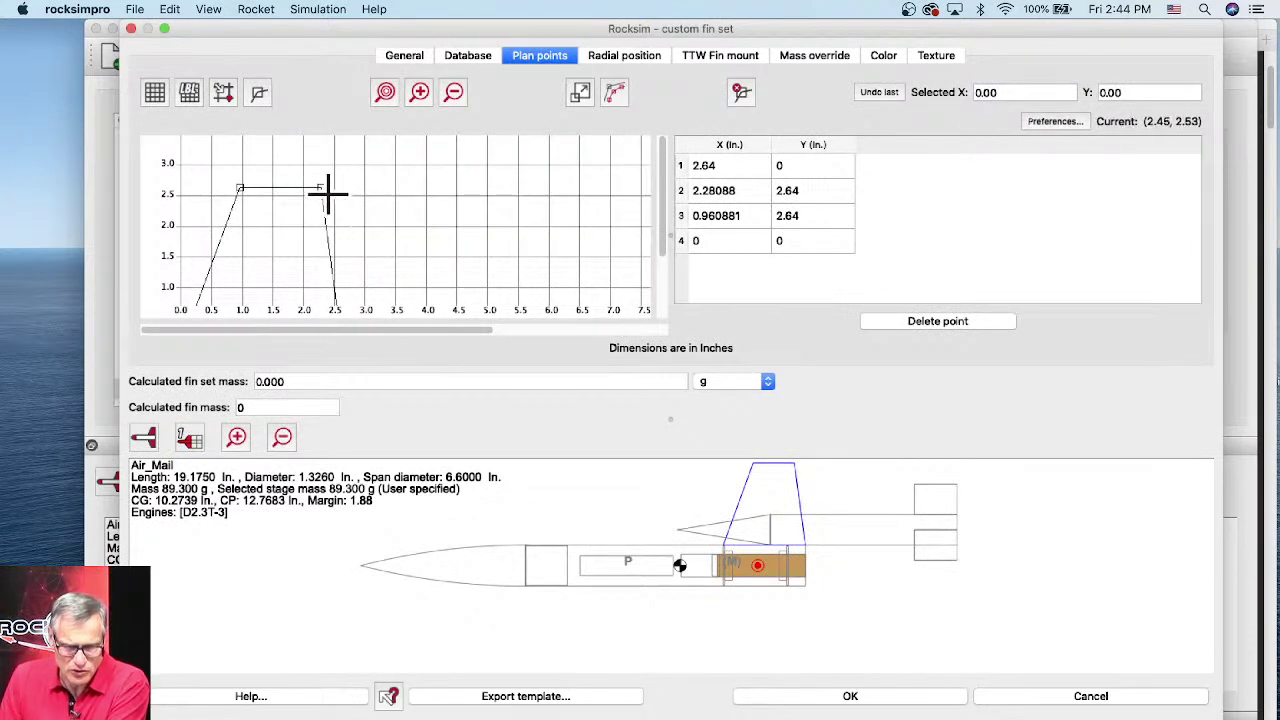
left_click_drag(321, 189, 406, 189)
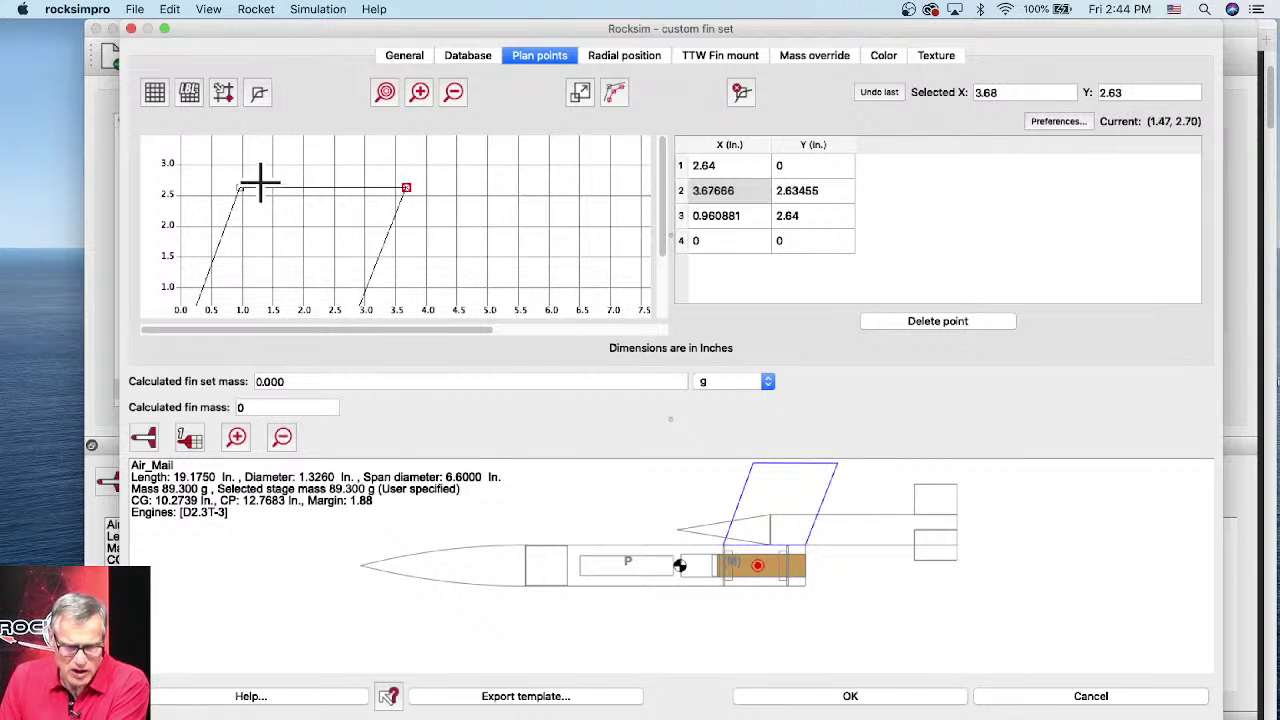
left_click_drag(242, 188, 347, 187)
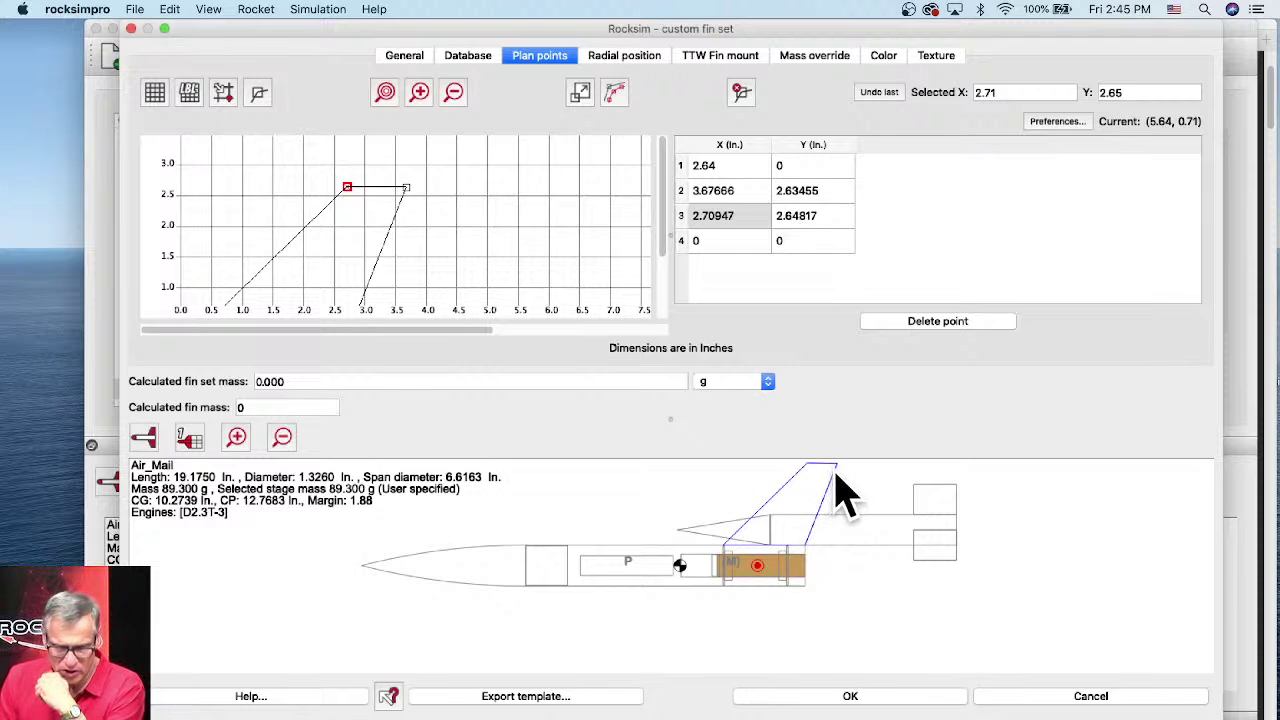
left_click(406, 188)
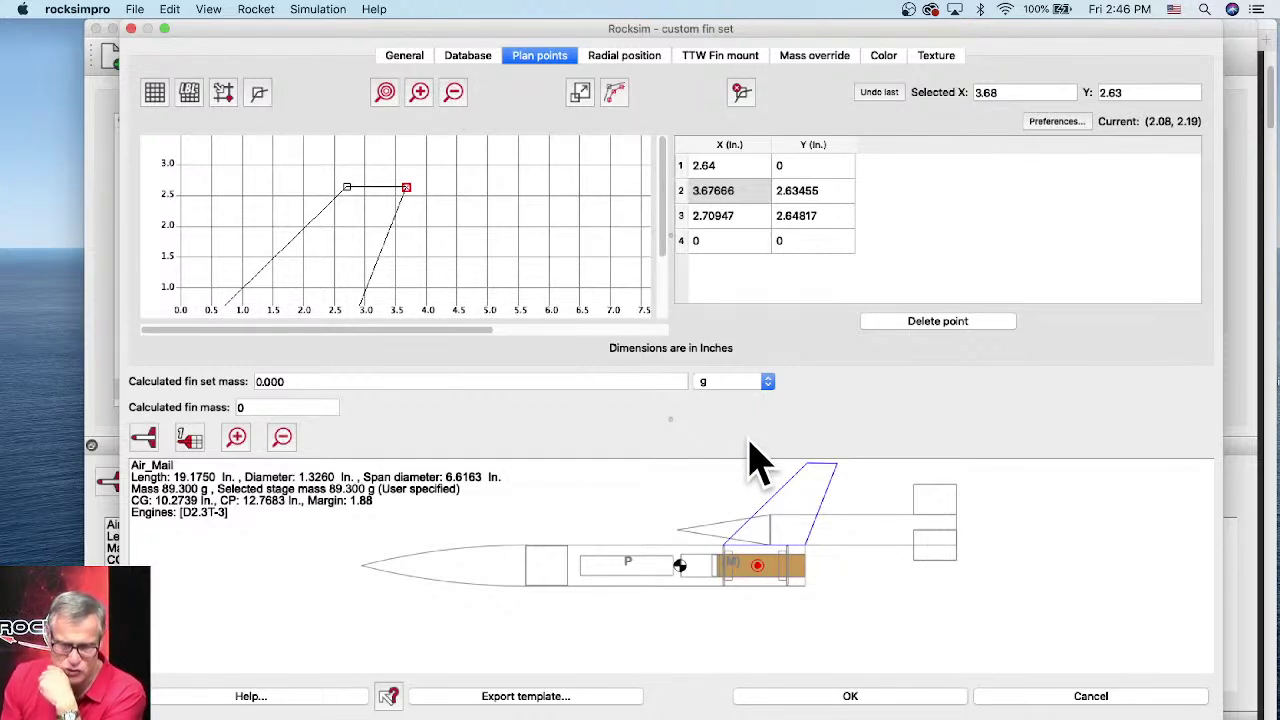
- Move the fin's tip corners forward to about (0.08, 2.65) and (0.99, 2.66) in. so its leading edge is nearly upright
left_click(347, 188)
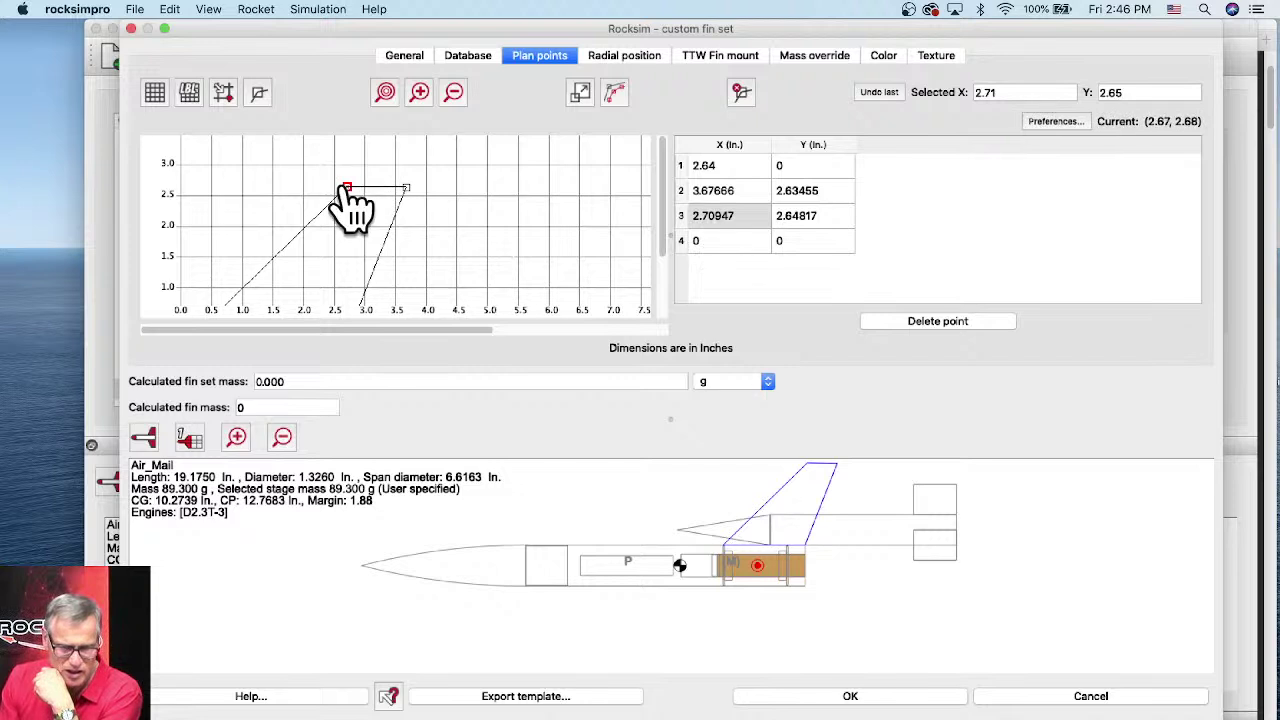
left_click_drag(345, 188, 184, 193)
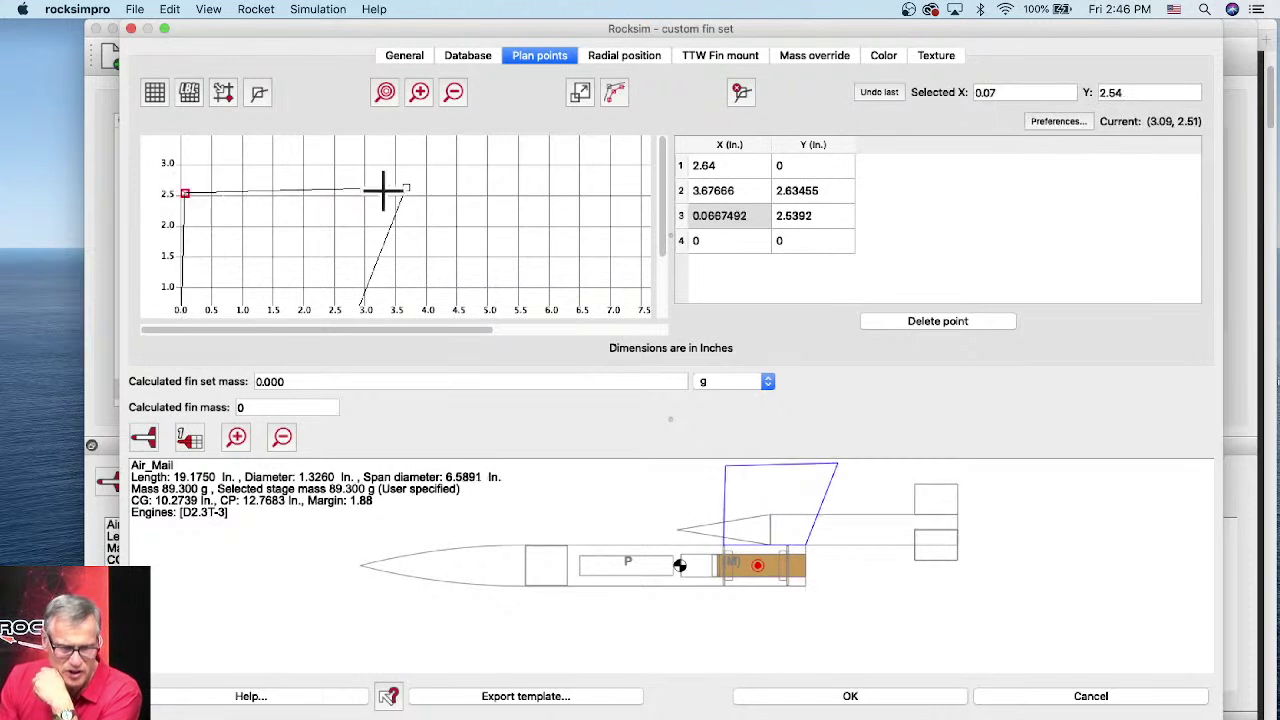
left_click_drag(405, 188, 186, 184)
left_click(185, 188)
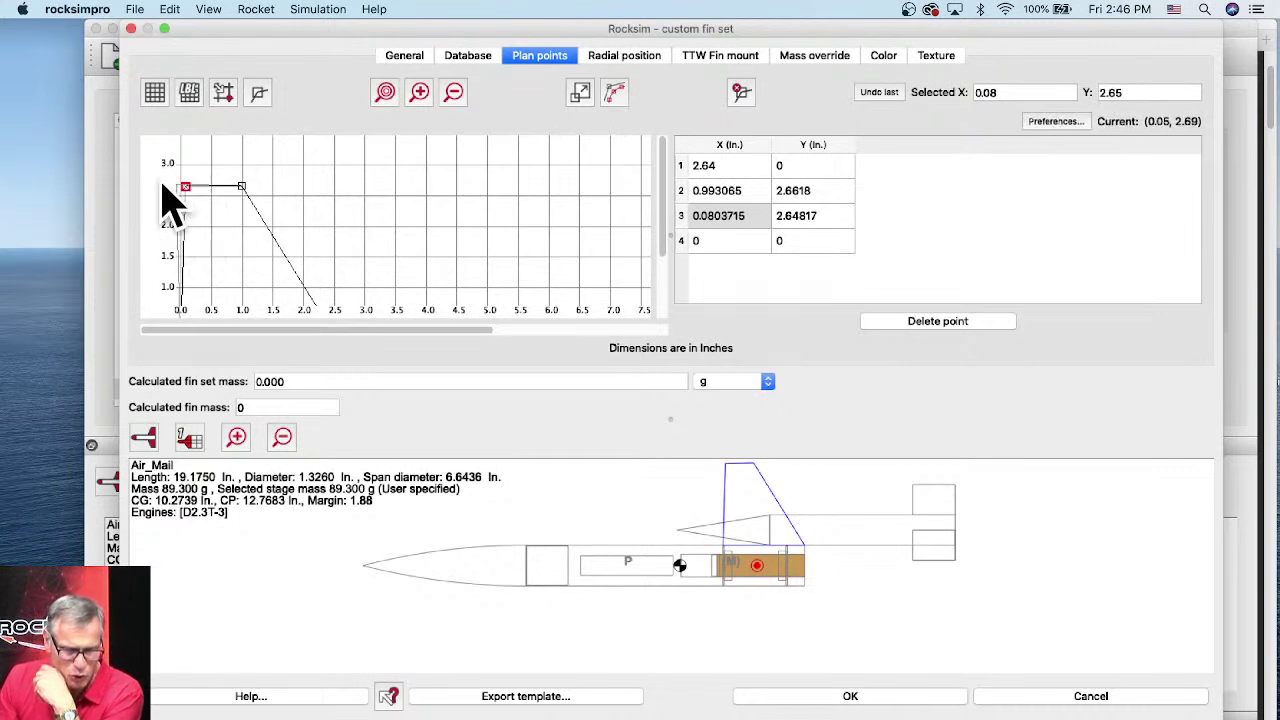
- Sweep the fin forward by moving its tip corners to about (-1.06, 2.61) and (-0.06, 2.57) in., and discard the custom fin set
left_click(455, 93)
left_click(455, 93)
left_click(455, 93)
left_click(455, 93)
left_click(455, 93)
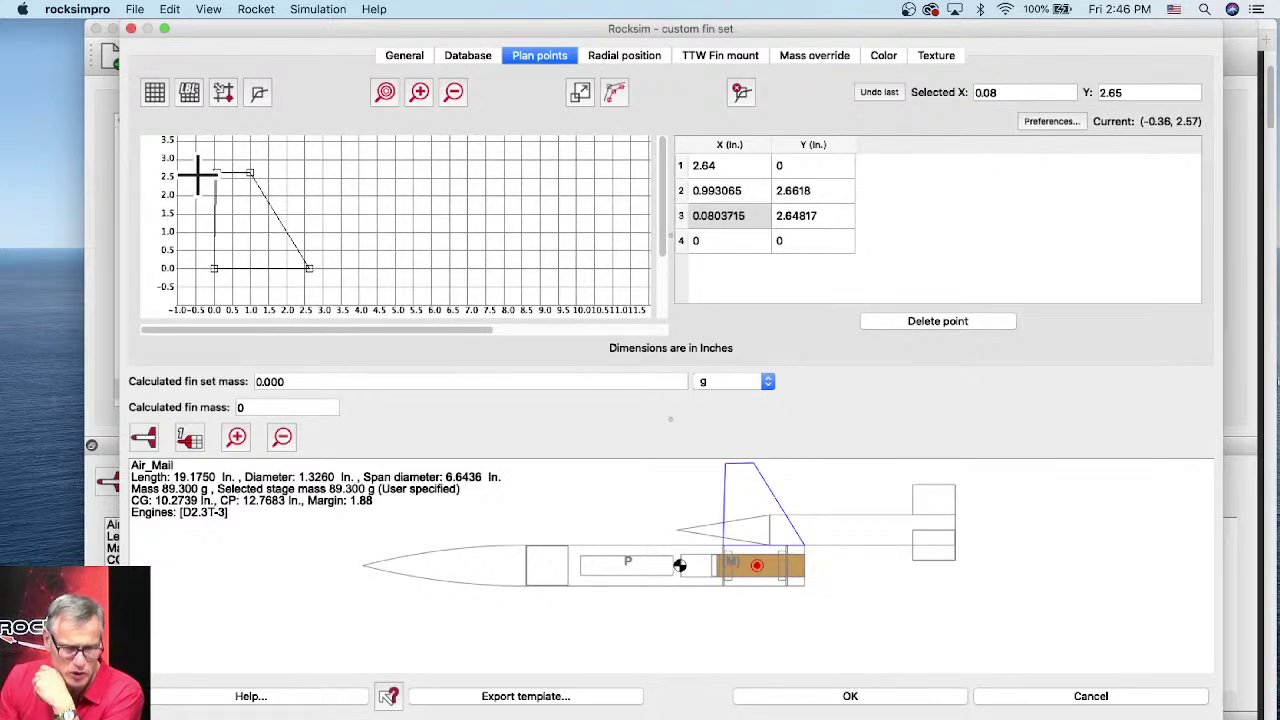
left_click_drag(216, 176, 201, 173)
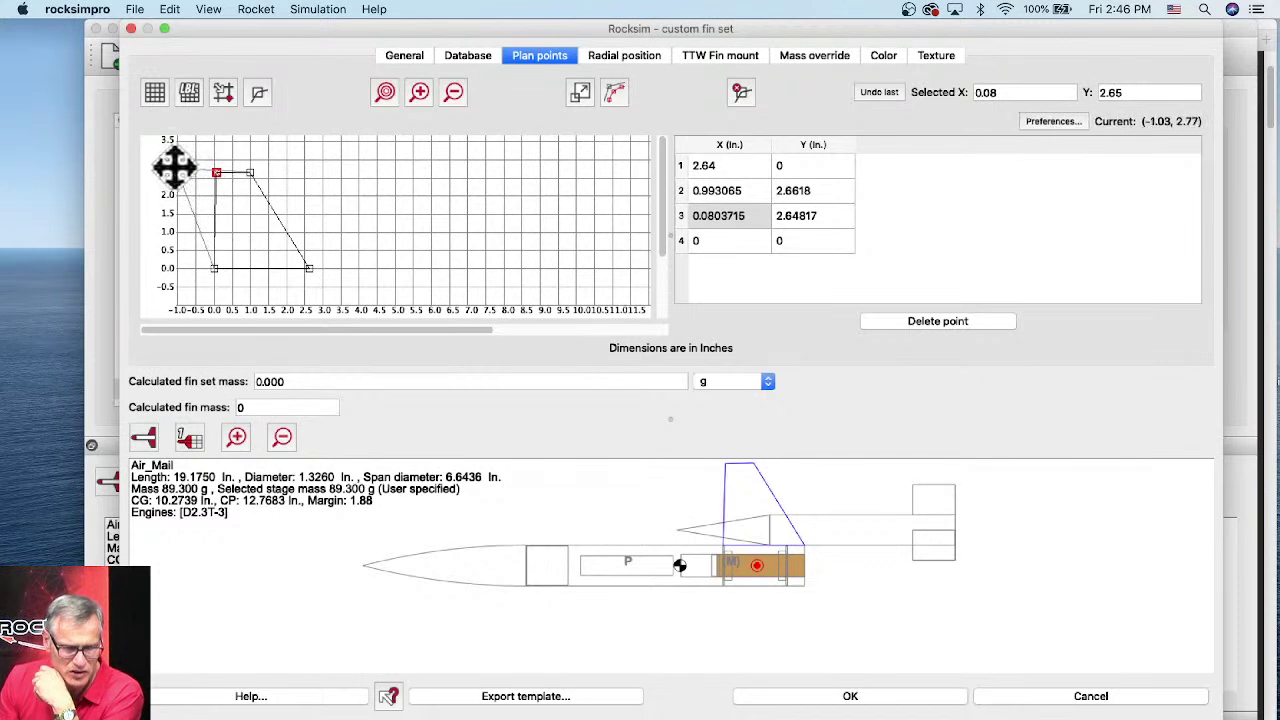
left_click_drag(177, 172, 211, 176)
left_click(243, 172)
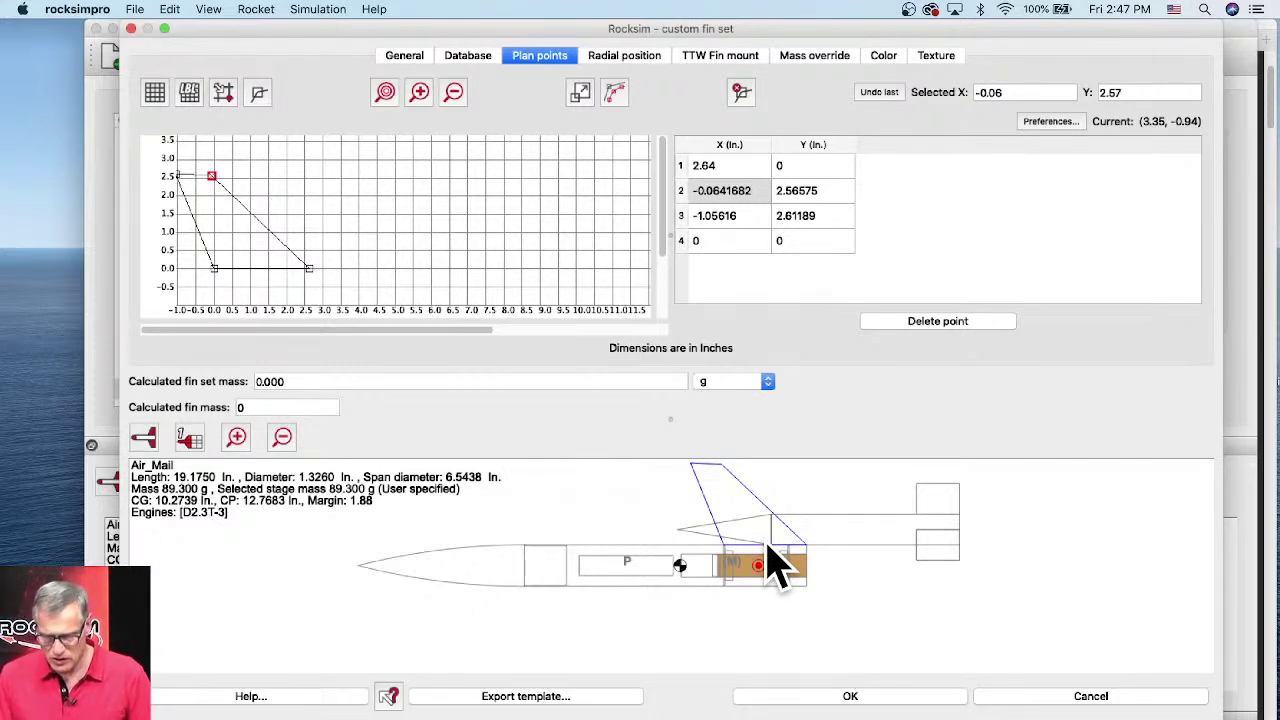
left_click(1066, 702)
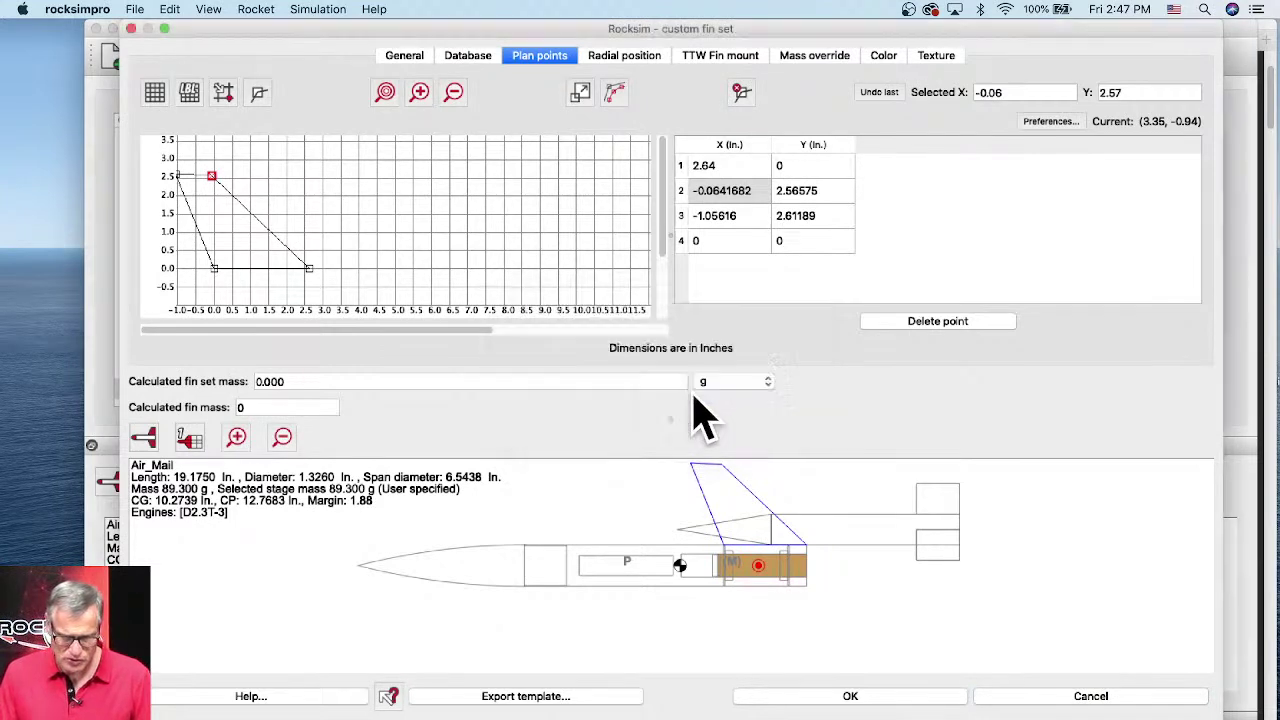
left_click(700, 392)
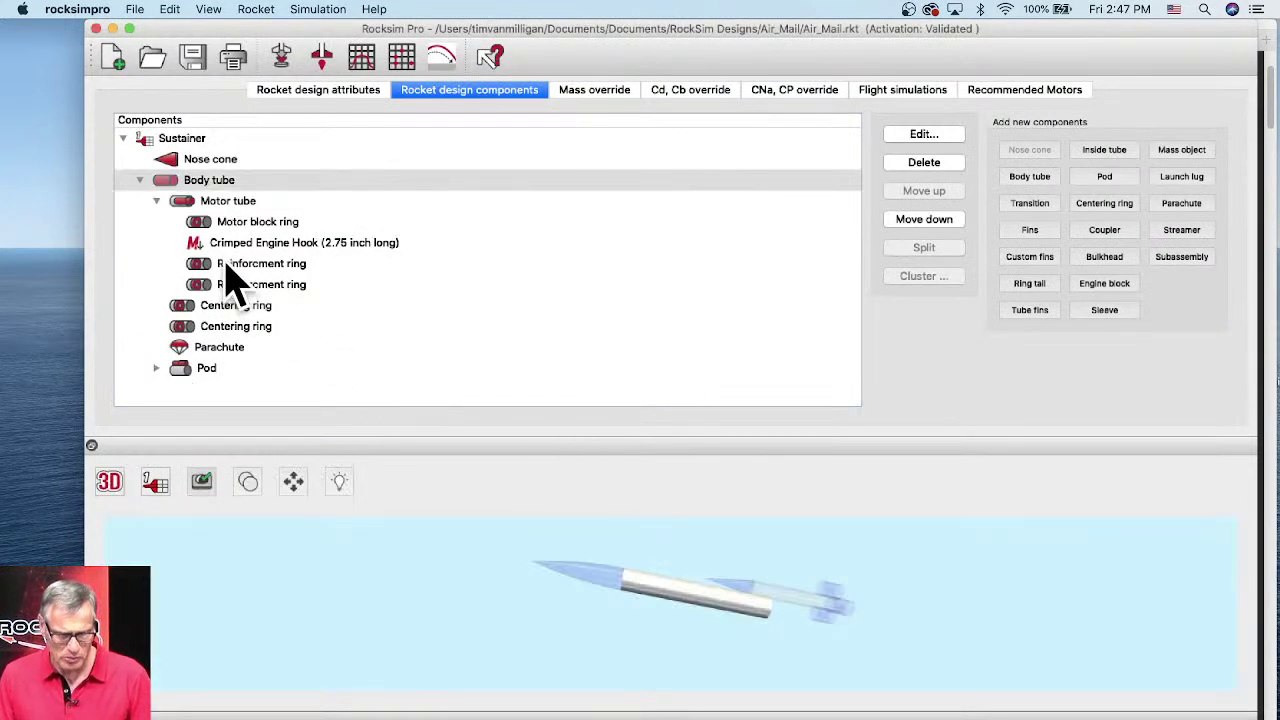
- Open the NCR-Corporal.rkt design from the RockSim Designs folder without saving the changes to Air_Mail
left_click(152, 58)
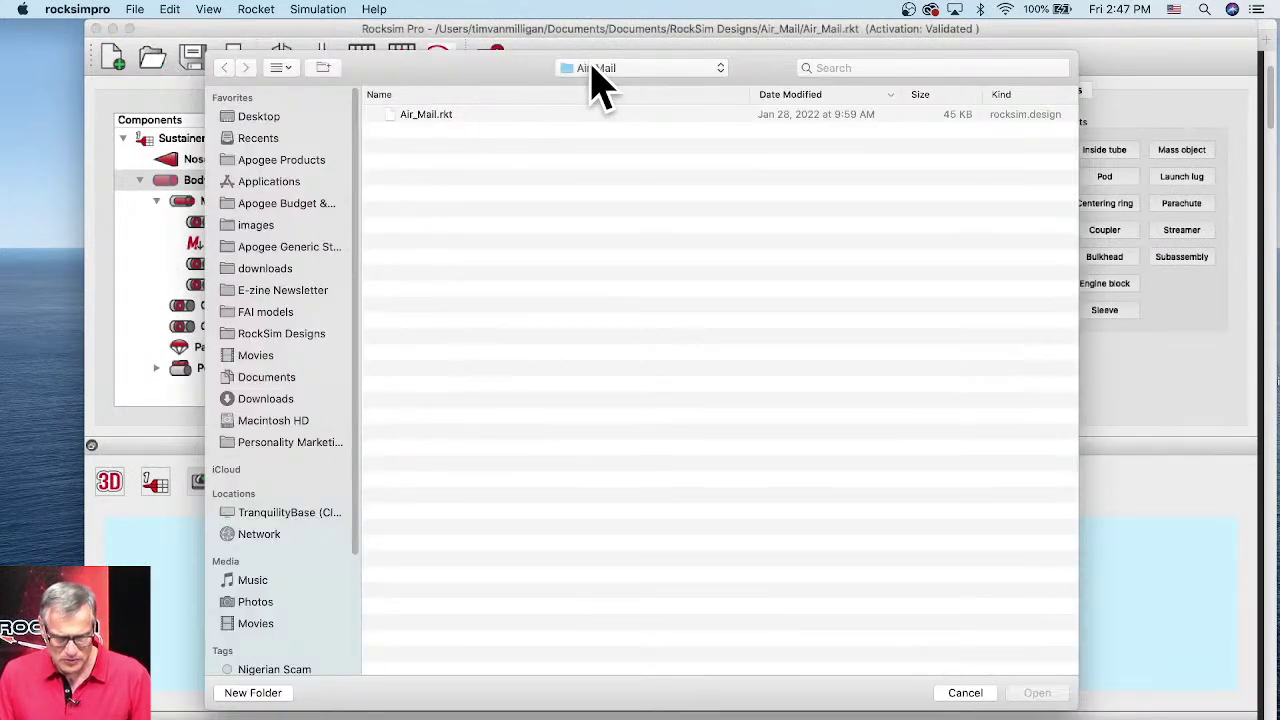
left_click(595, 68)
key("Escape")
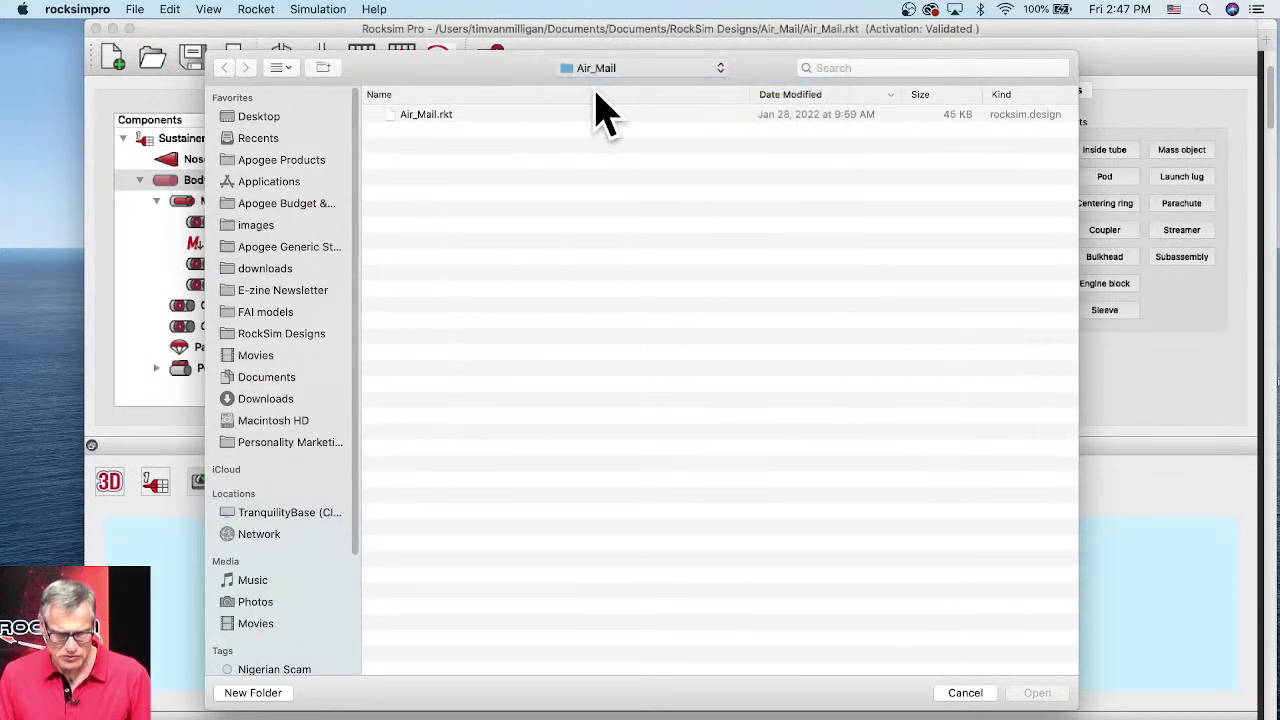
scroll(514, 534, "down", 5)
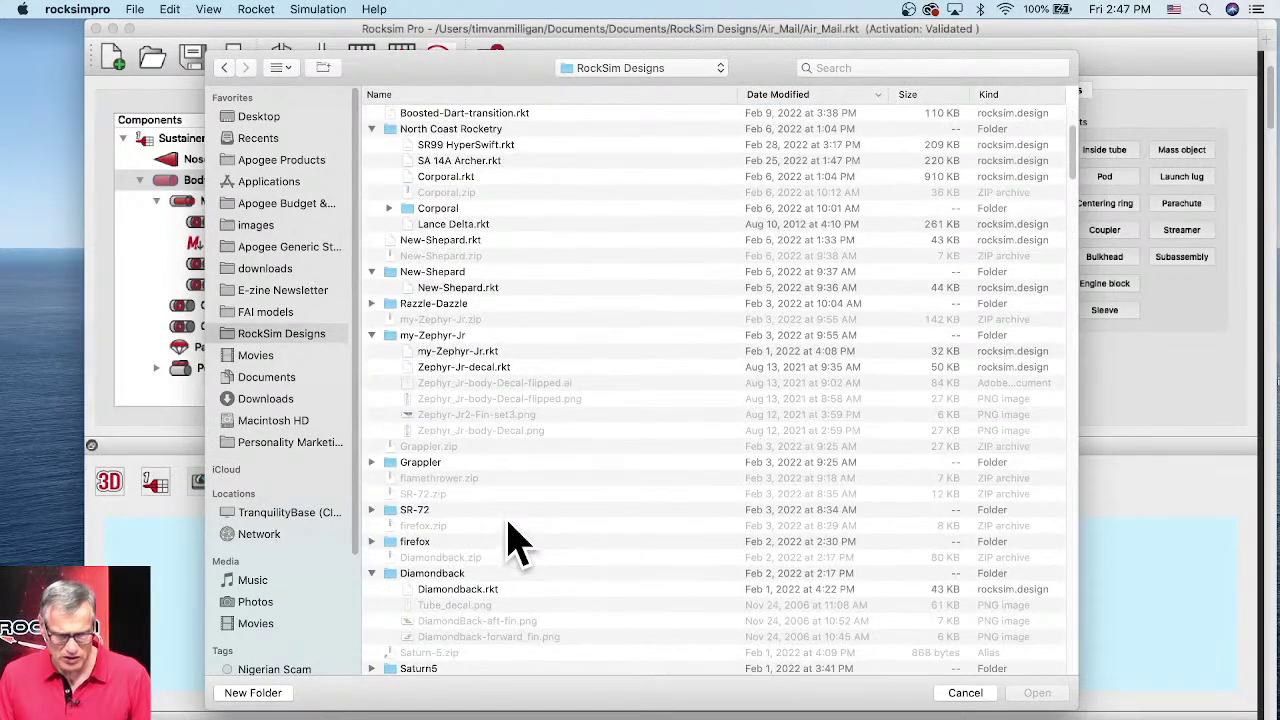
scroll(466, 537, "down", 2)
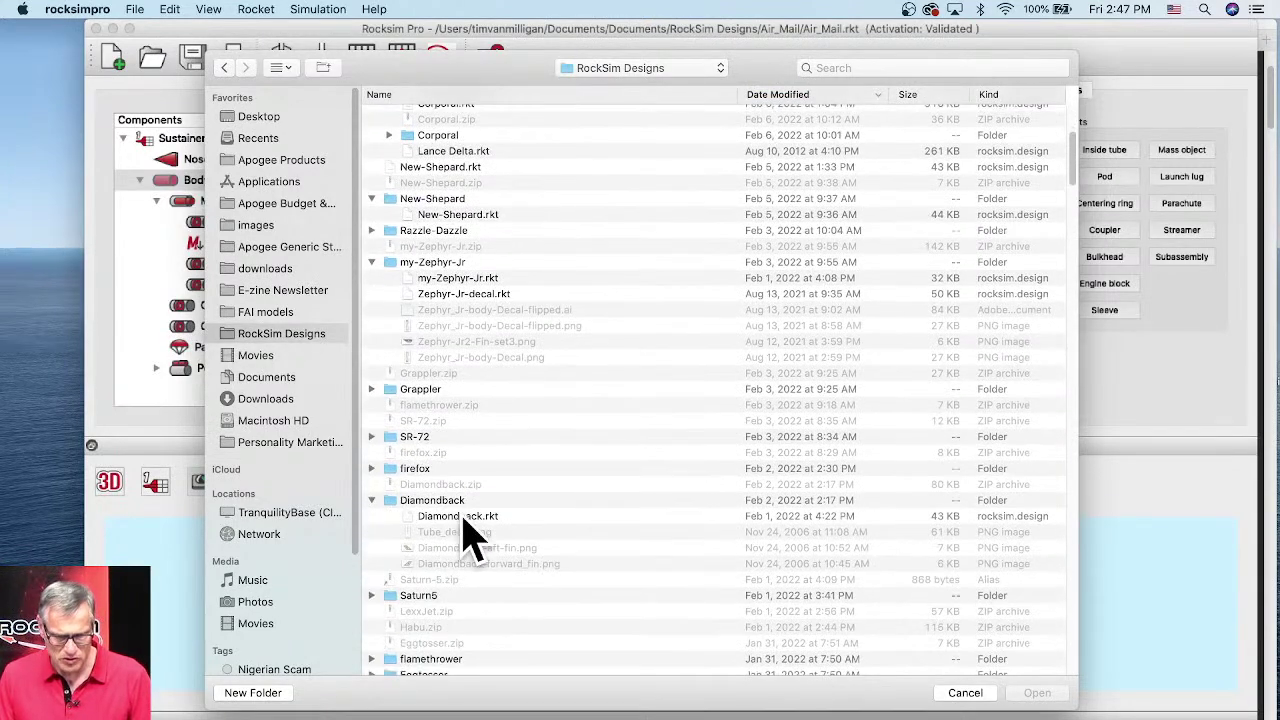
scroll(470, 537, "down", 6)
scroll(472, 540, "down", 2)
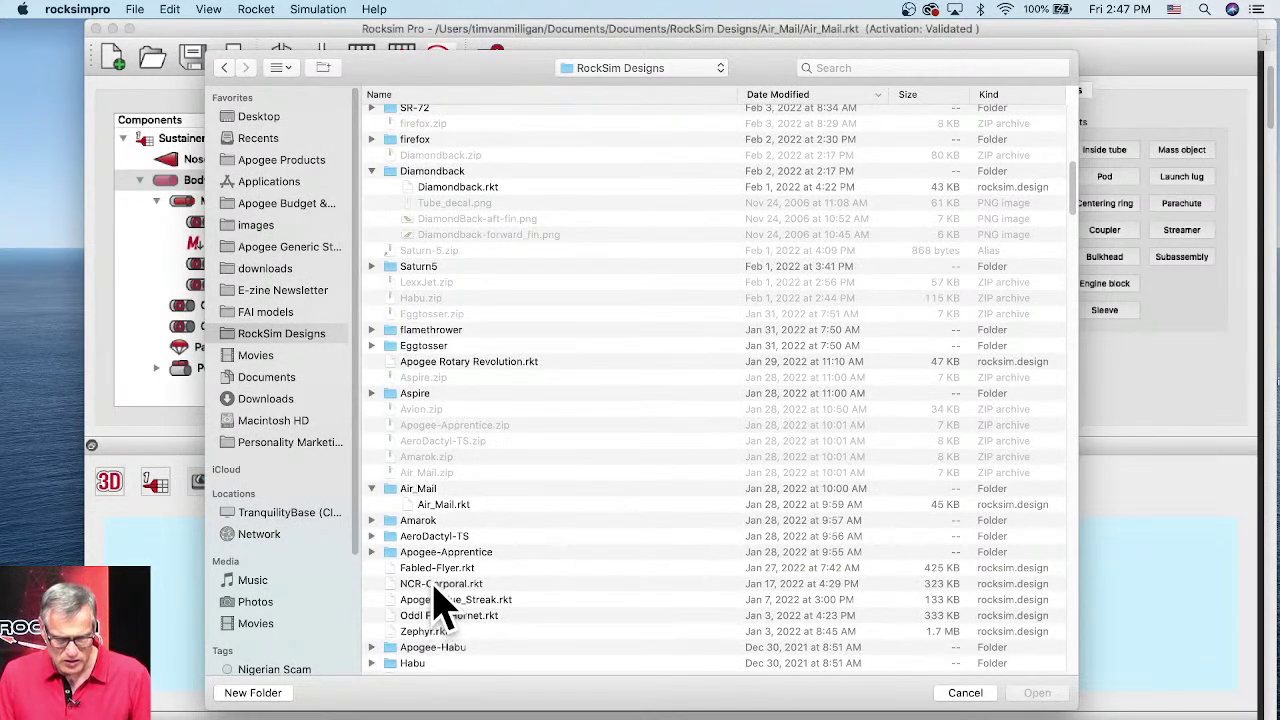
left_click(436, 585)
left_click(1046, 690)
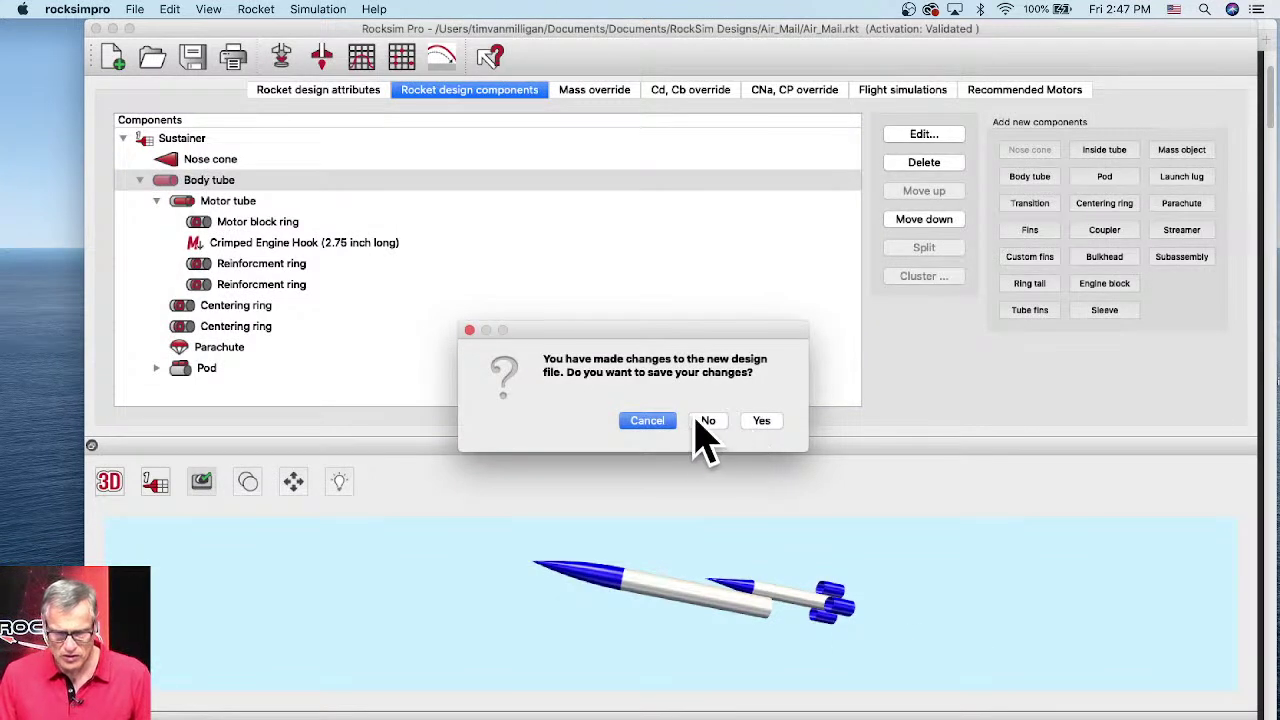
left_click(714, 420)
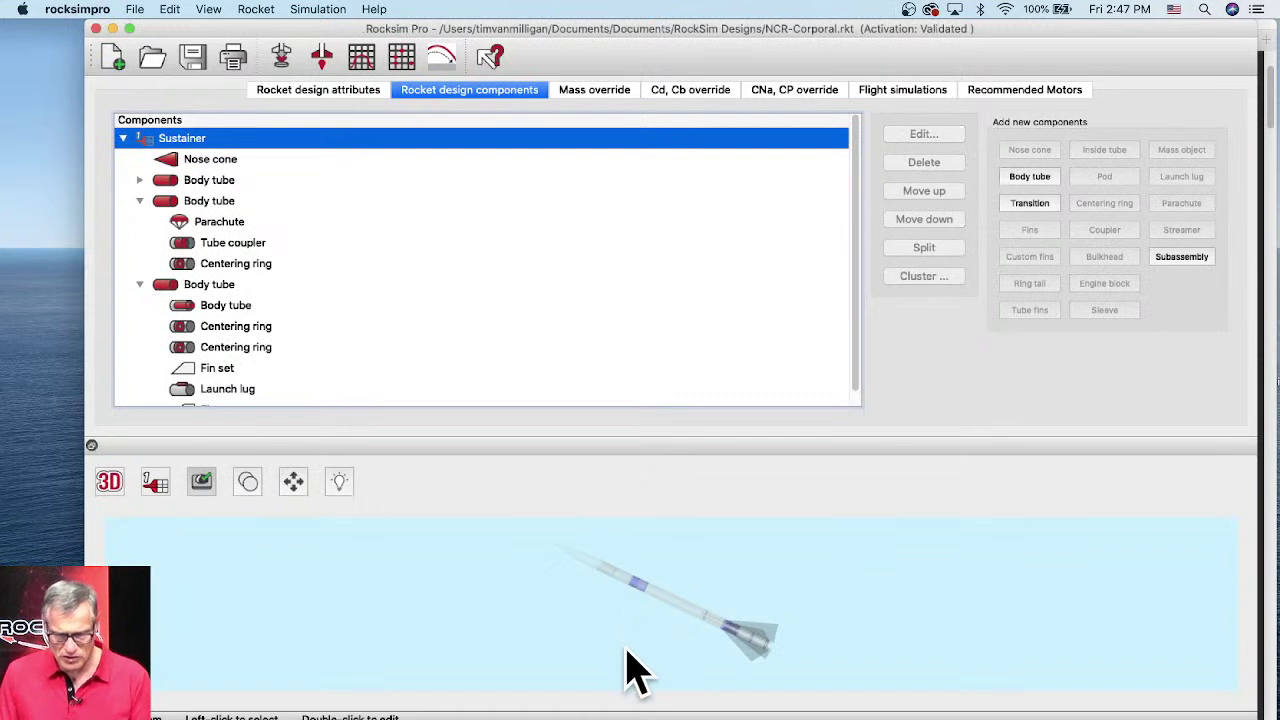
- Delete the body tube directly behind the nose cone from the Corporal rocket
left_click(660, 572)
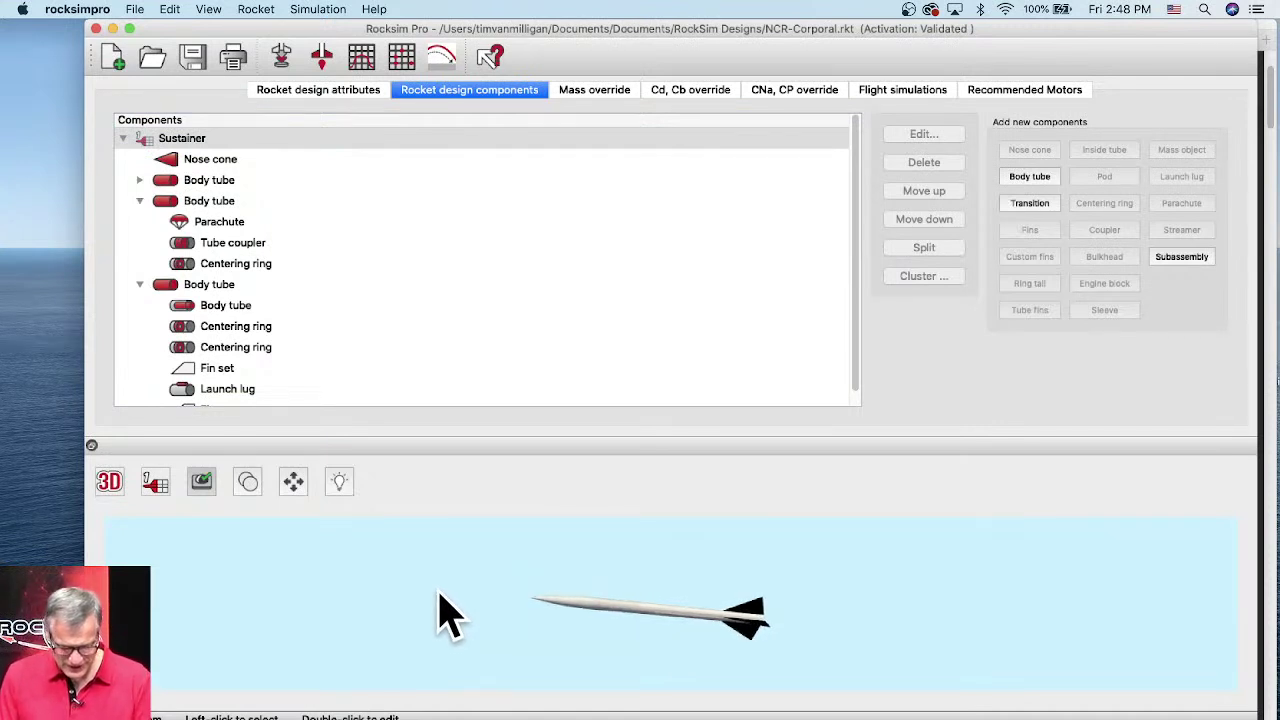
scroll(625, 635, "up", 5)
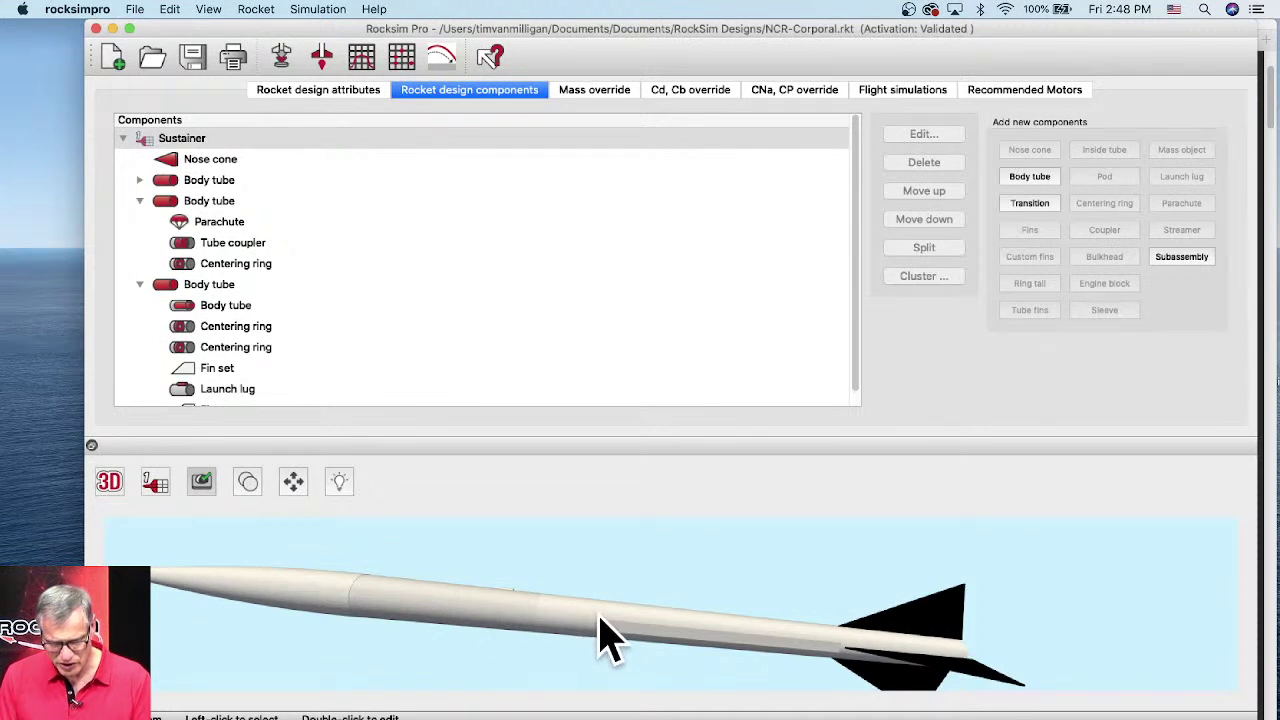
left_click(479, 627)
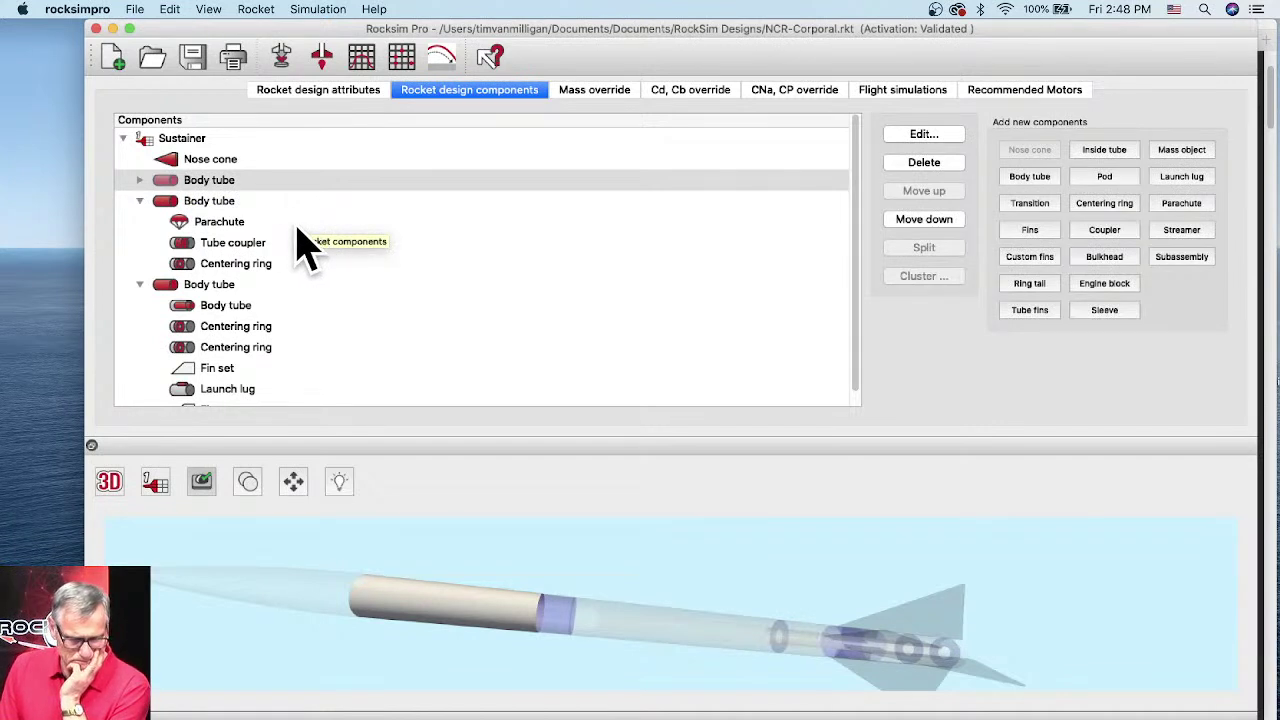
left_click(210, 182)
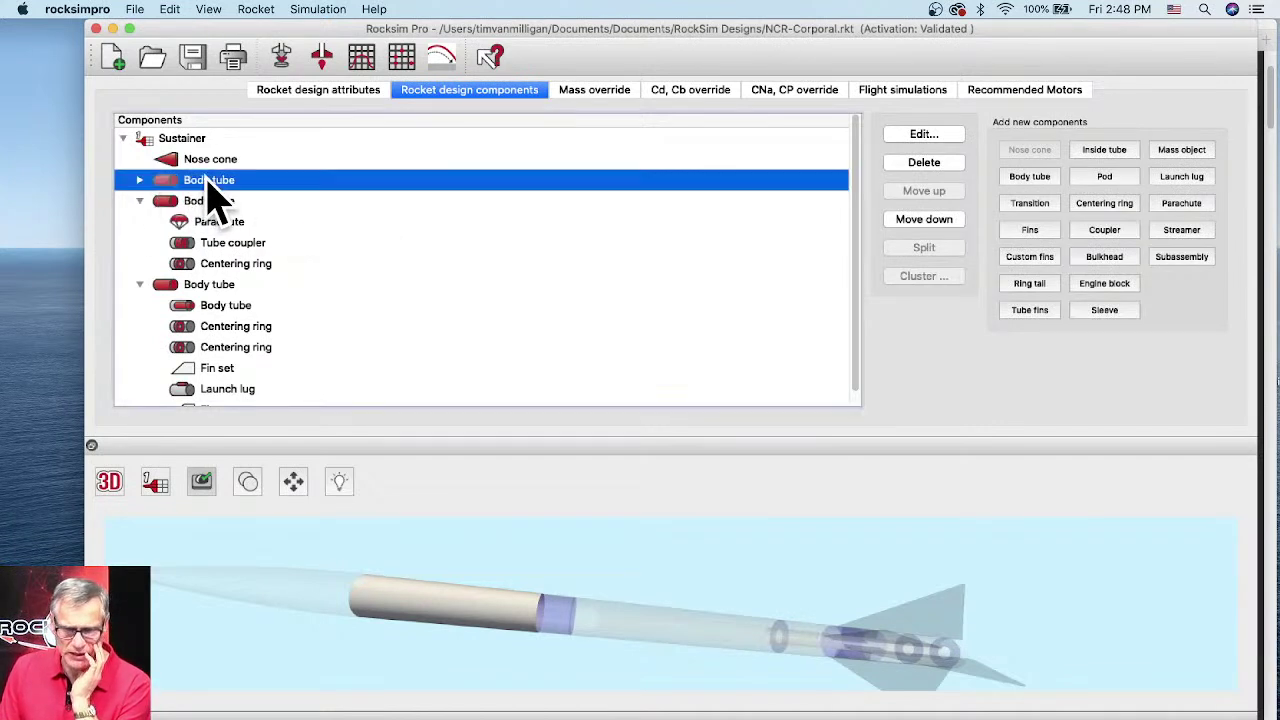
left_click(946, 164)
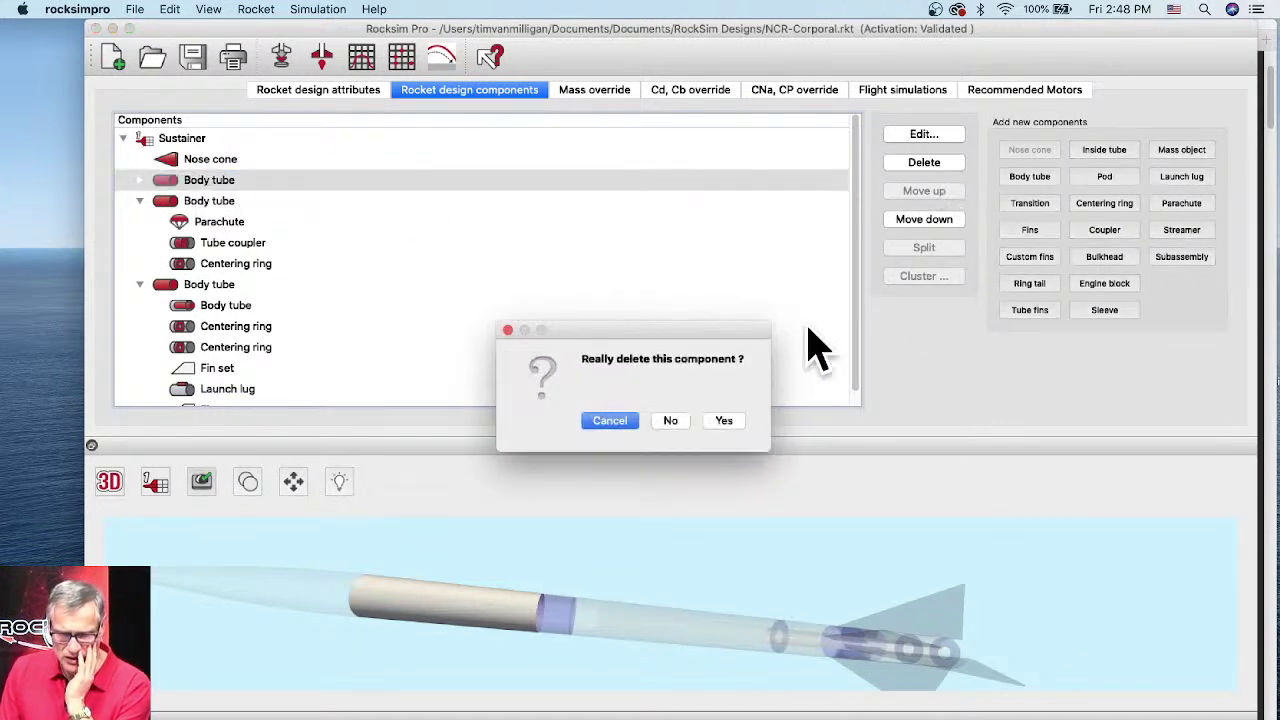
left_click(727, 424)
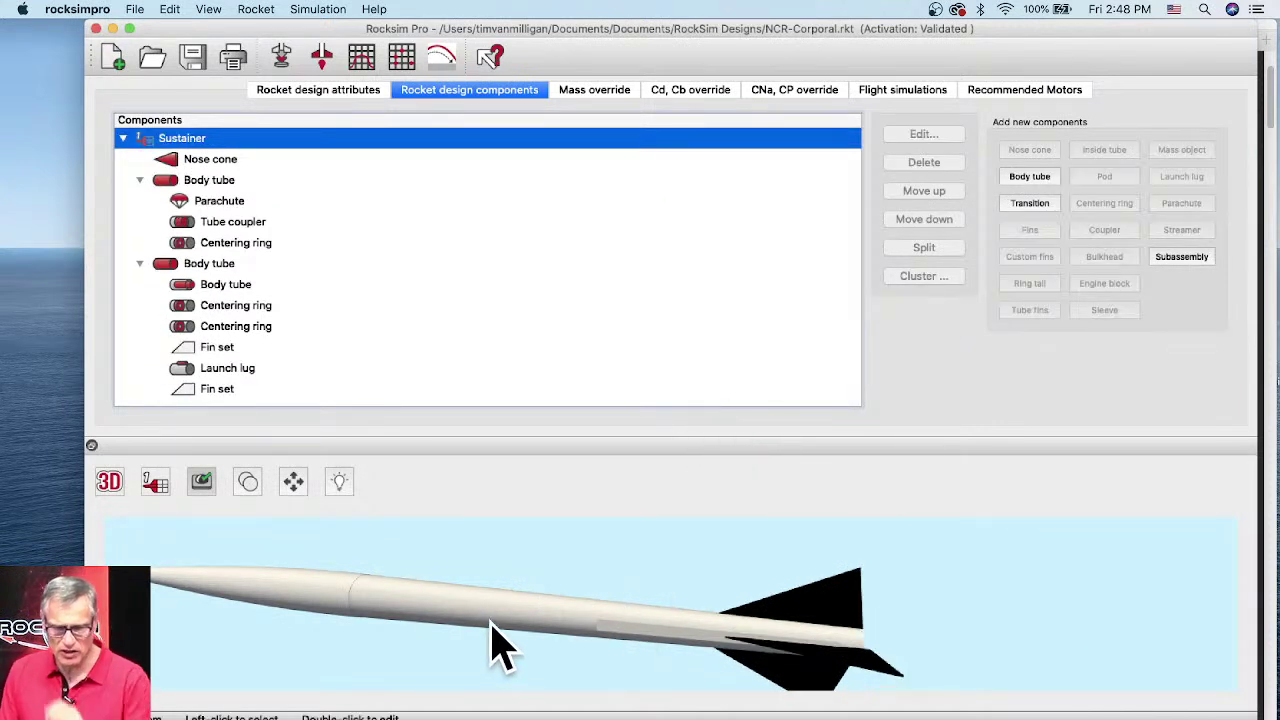
left_click_drag(512, 625, 466, 629)
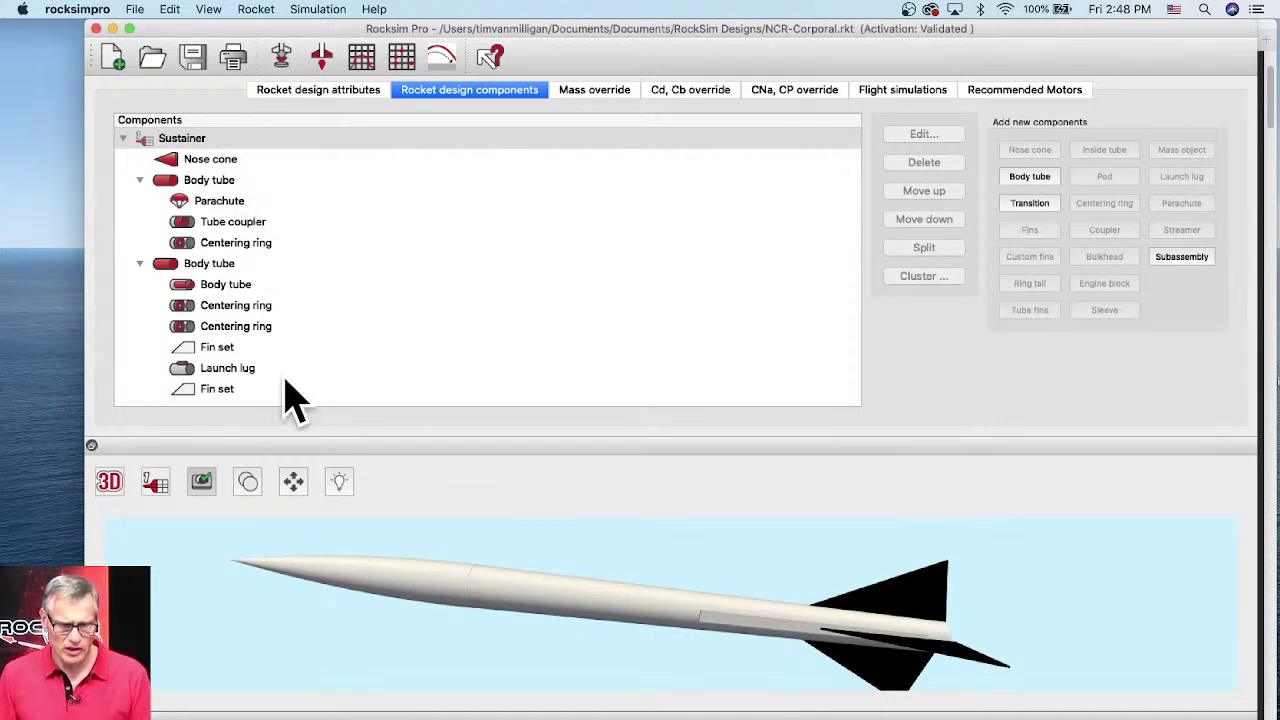
- Insert a body tube behind the nose cone using Blue Tube database part 10503 with 2.670 in. OD, and set its length to 10 in
left_click(211, 163)
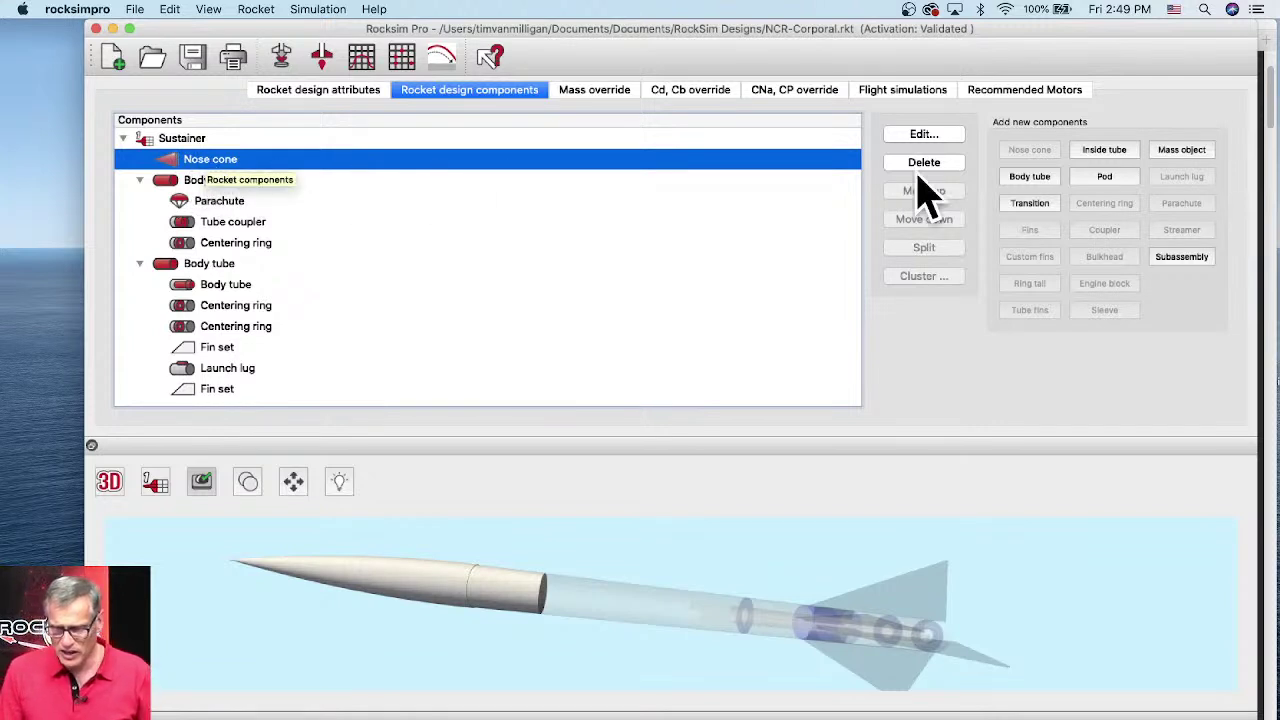
left_click(1035, 182)
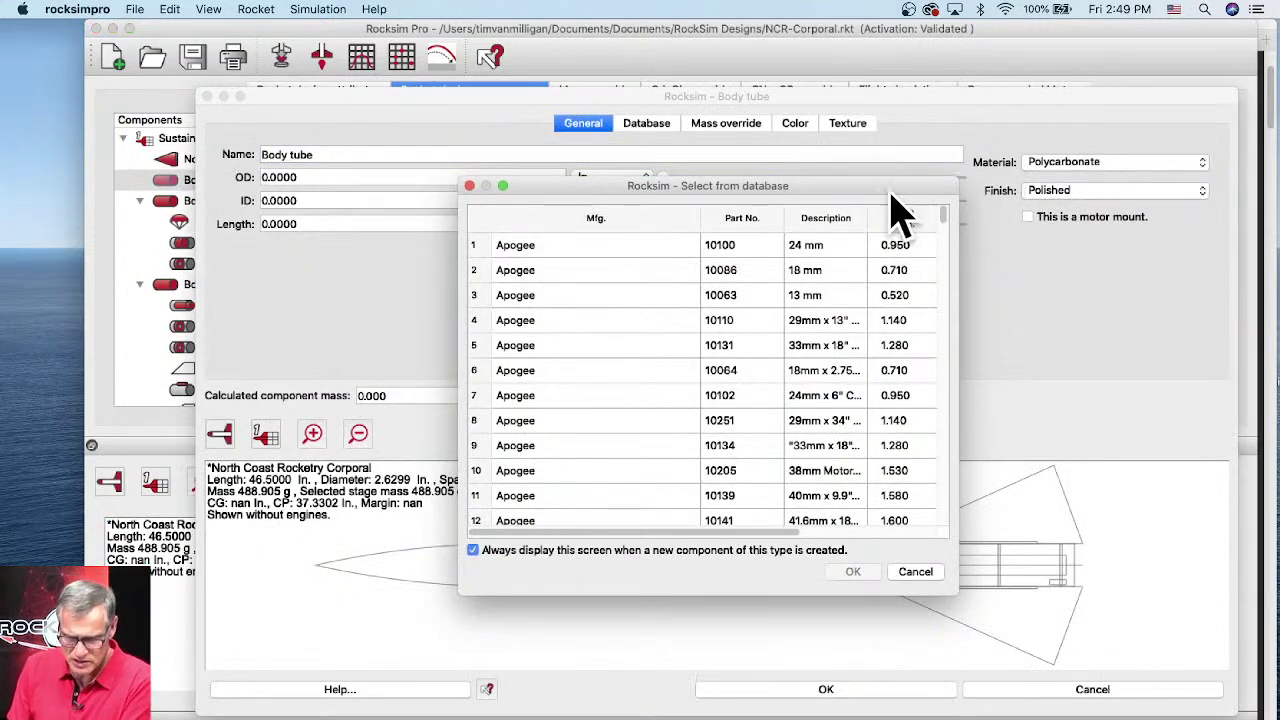
left_click_drag(797, 180, 760, 35)
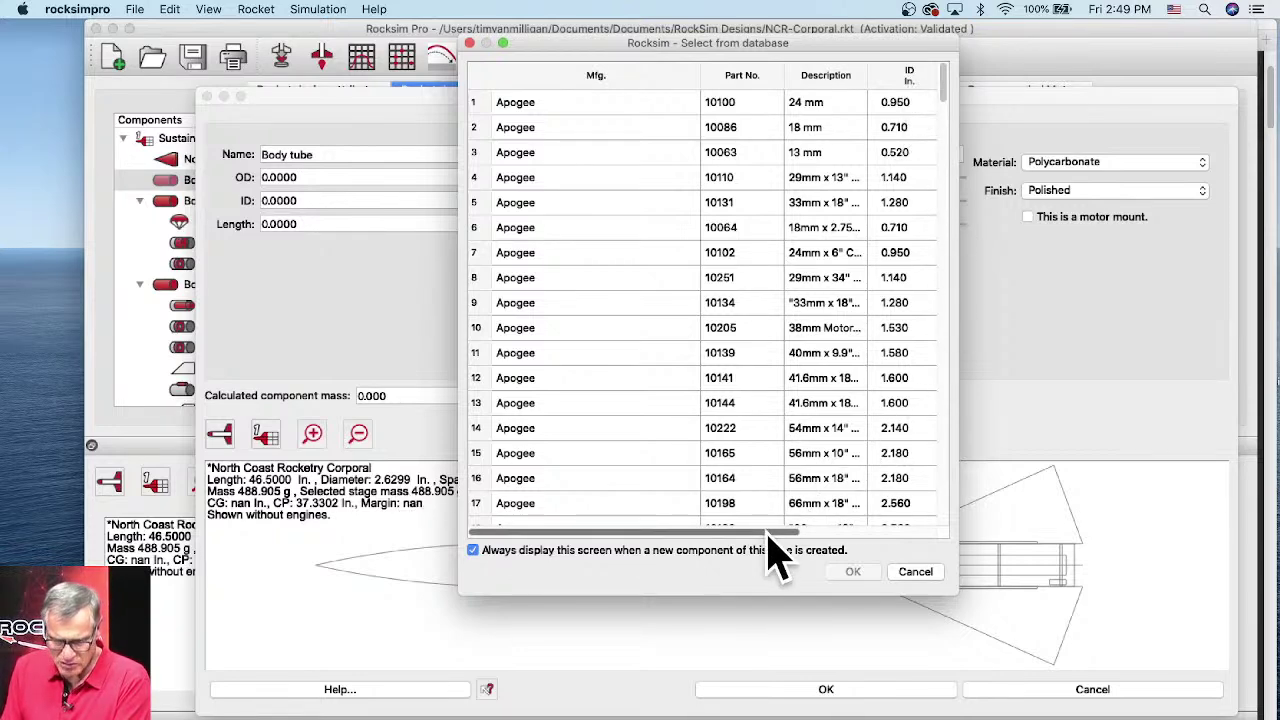
scroll(790, 548, "right", 5)
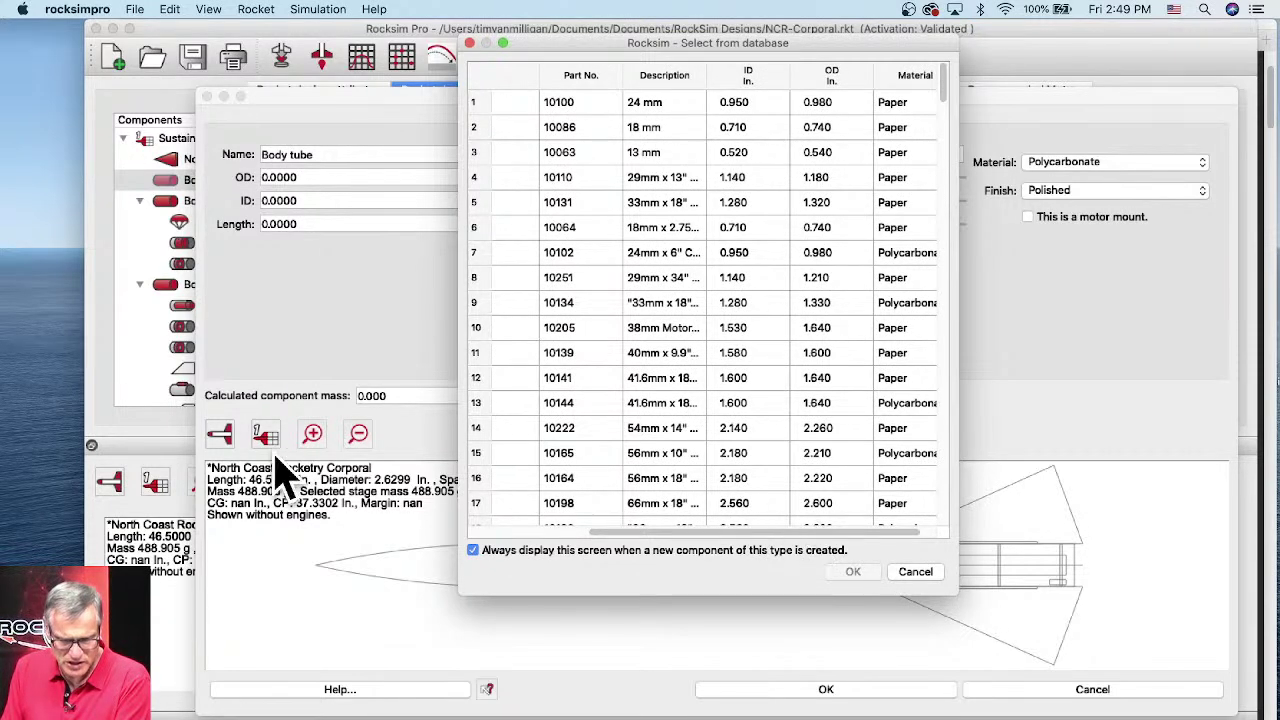
scroll(886, 423, "down", 5)
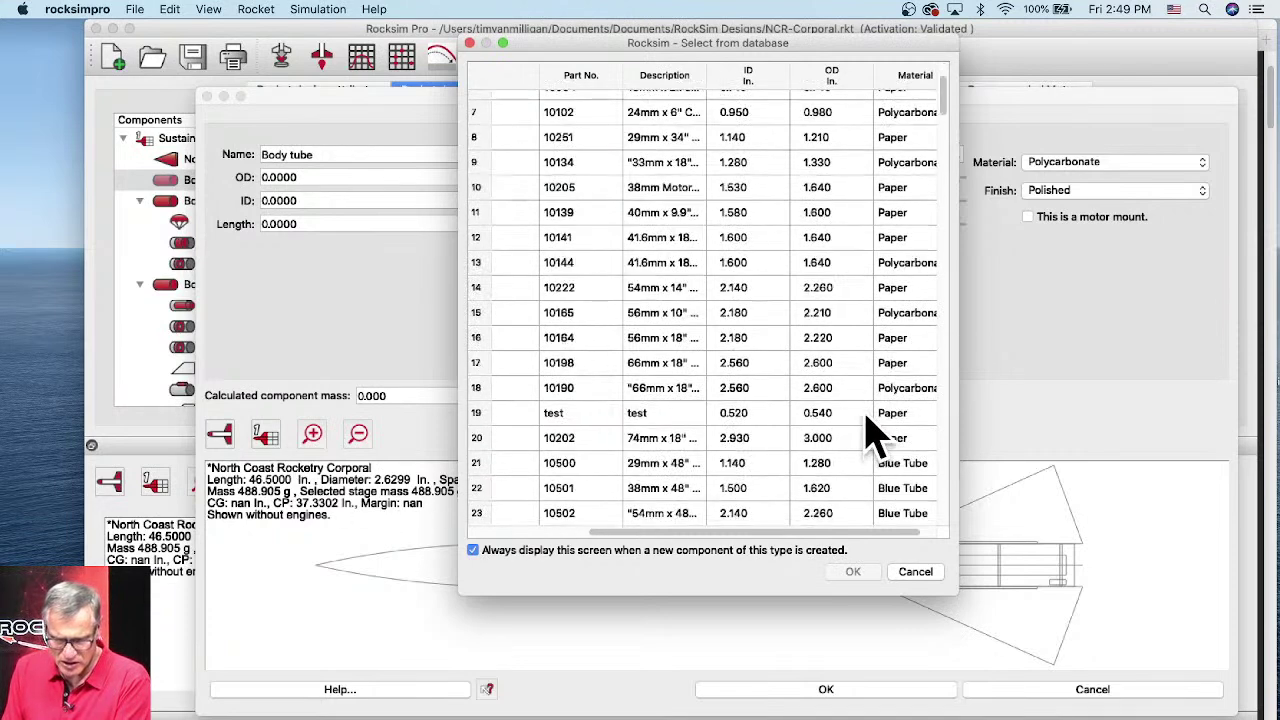
left_click(832, 76)
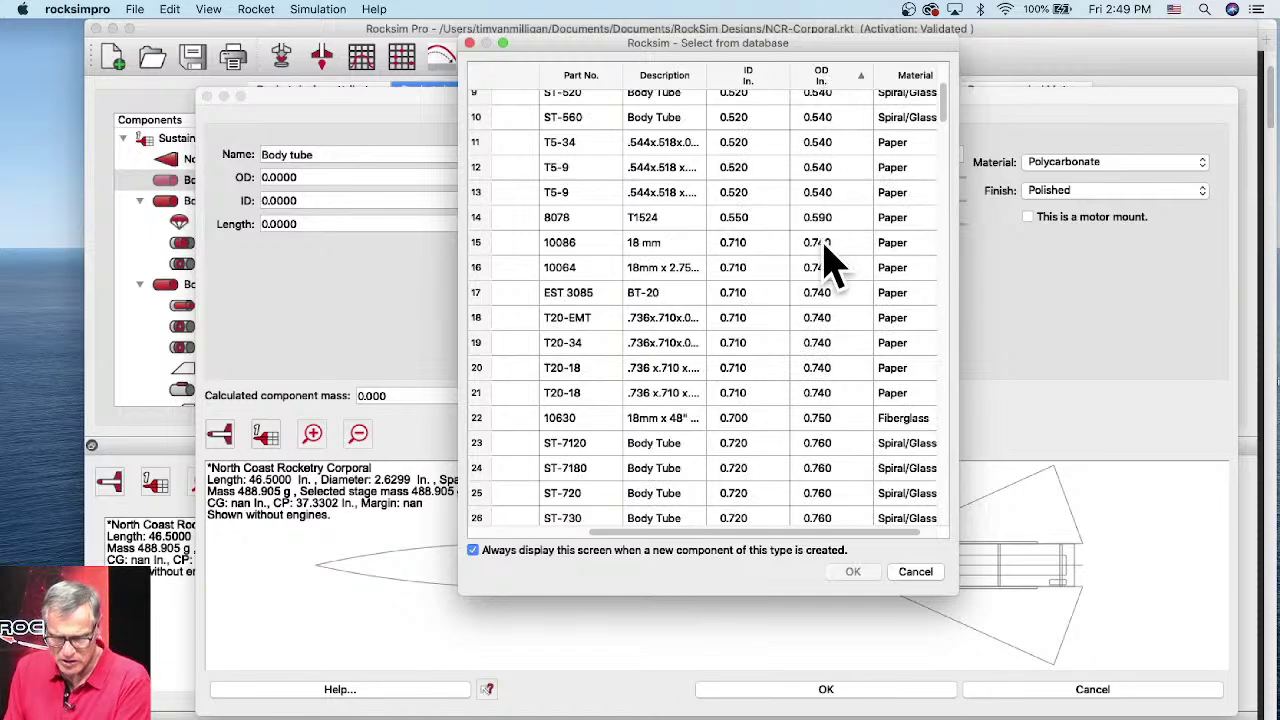
left_click_drag(945, 120, 980, 440)
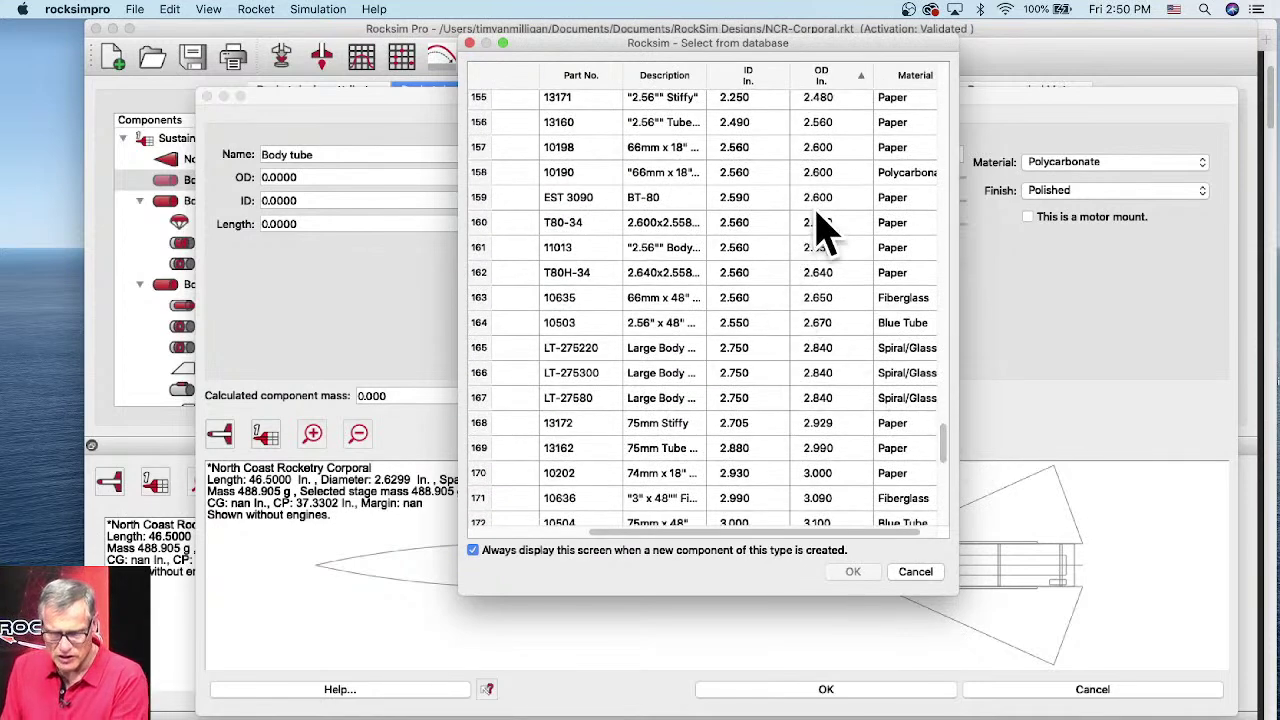
left_click(826, 326)
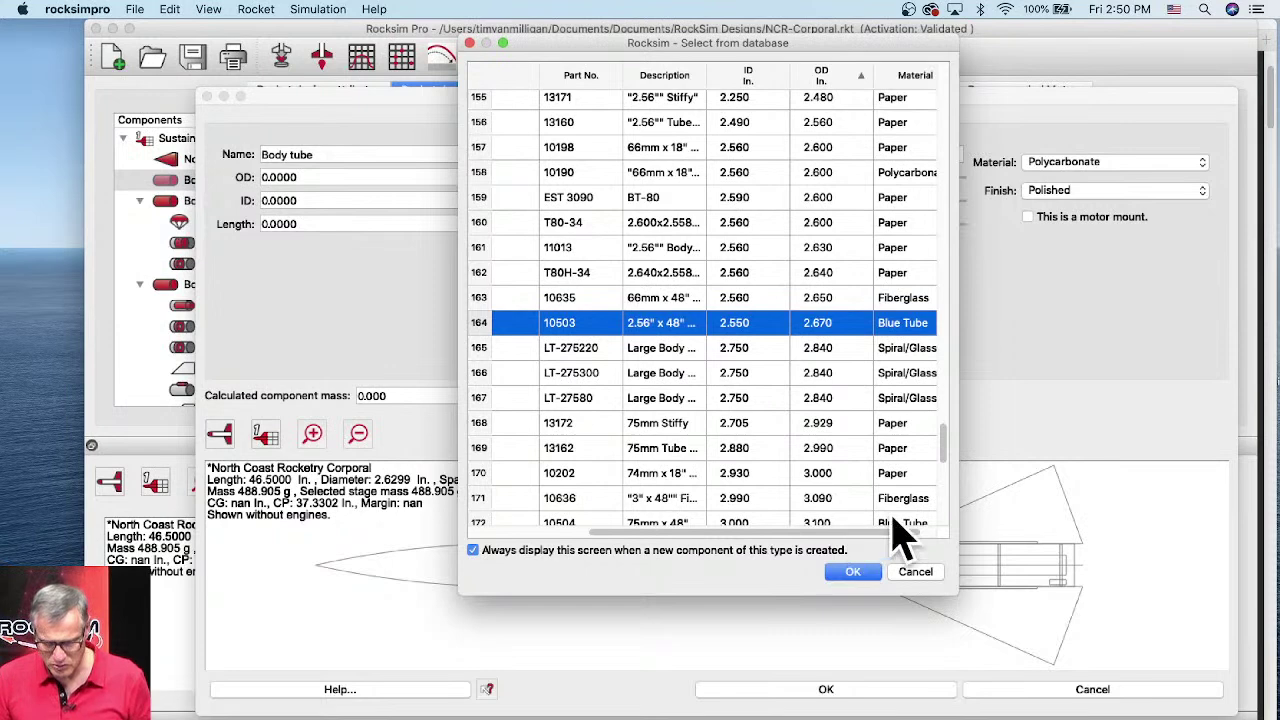
left_click(852, 572)
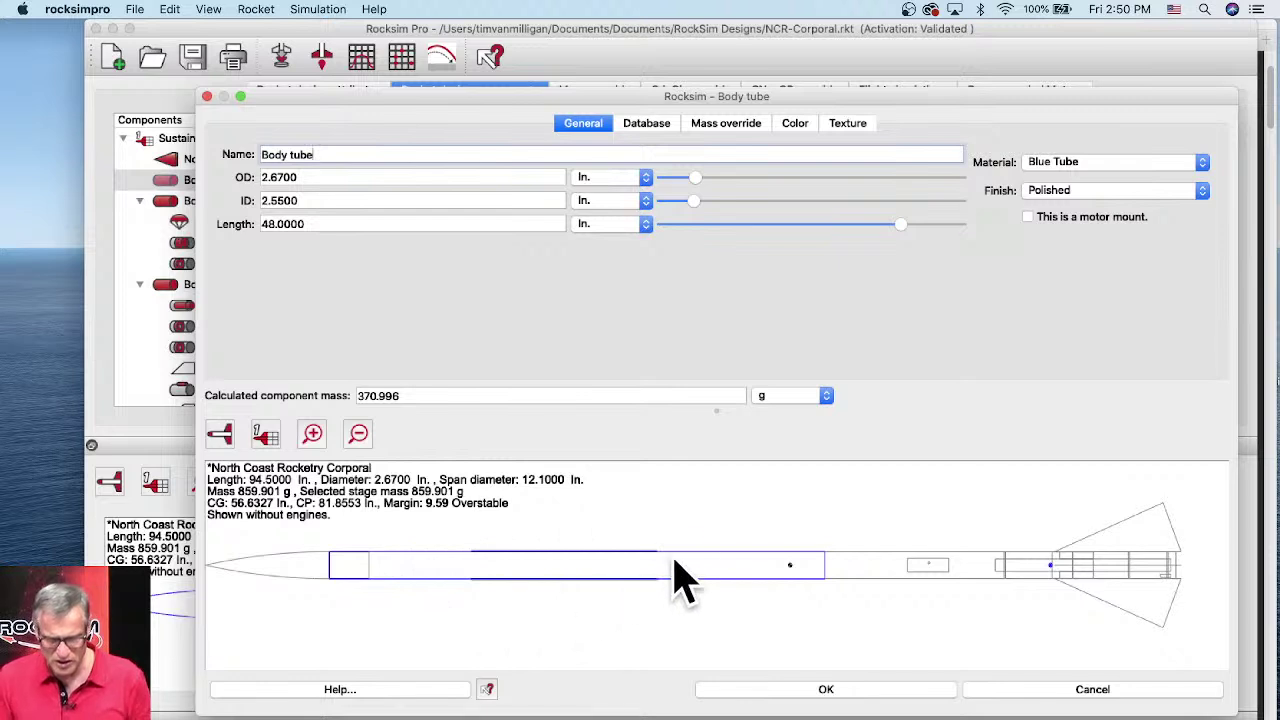
left_click_drag(312, 226, 263, 230)
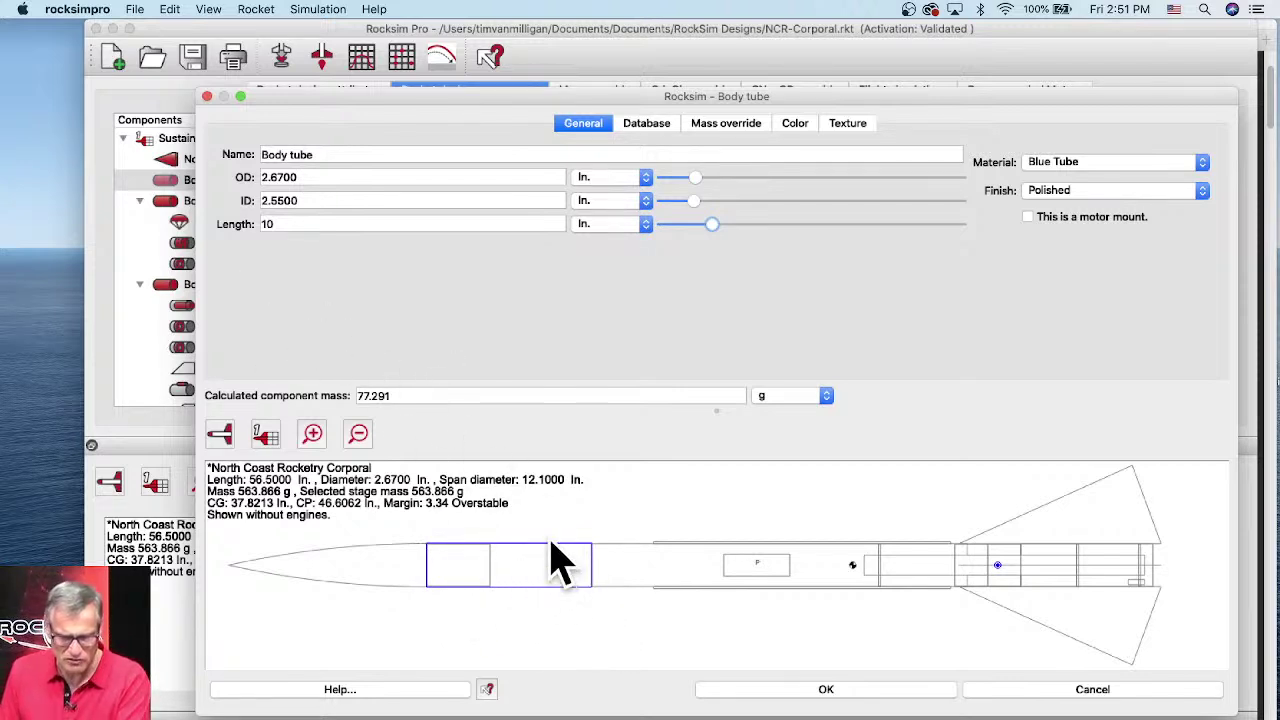
- Set the new body tube's diffuse color to #8fffde and its 2D color to a similar green, and check it in the 3D view
left_click(808, 124)
left_click(810, 210)
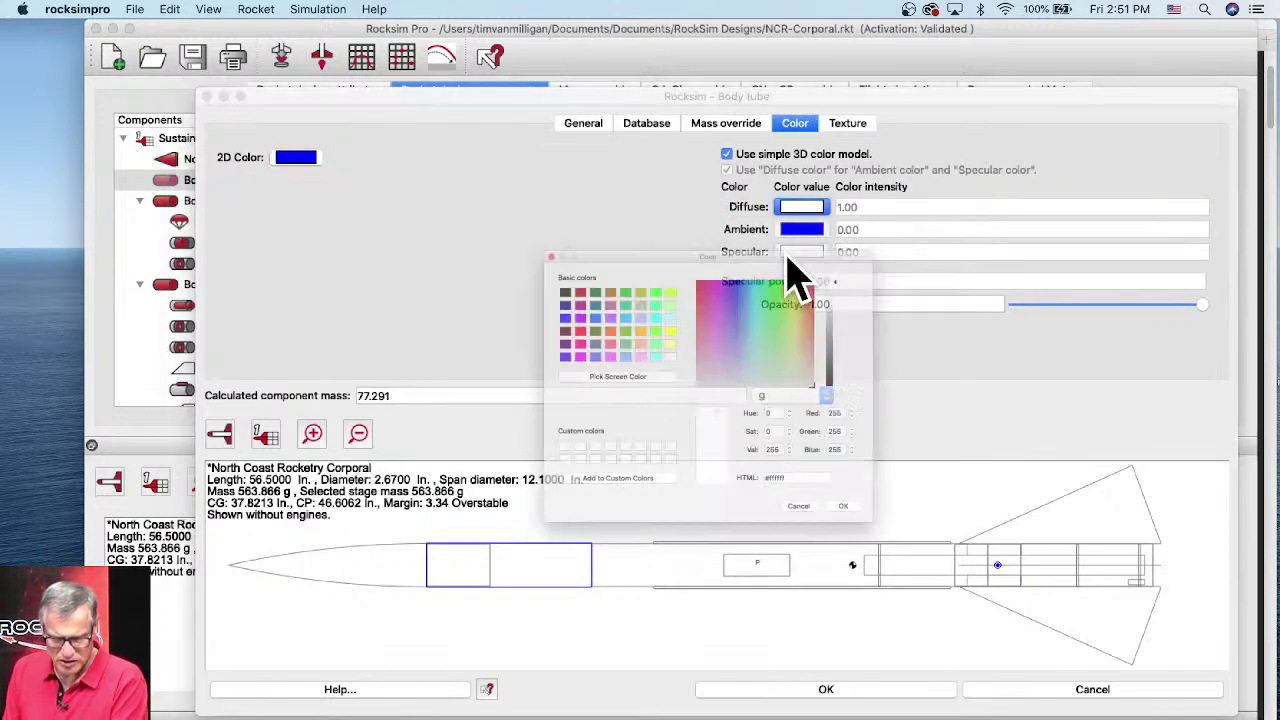
left_click(789, 315)
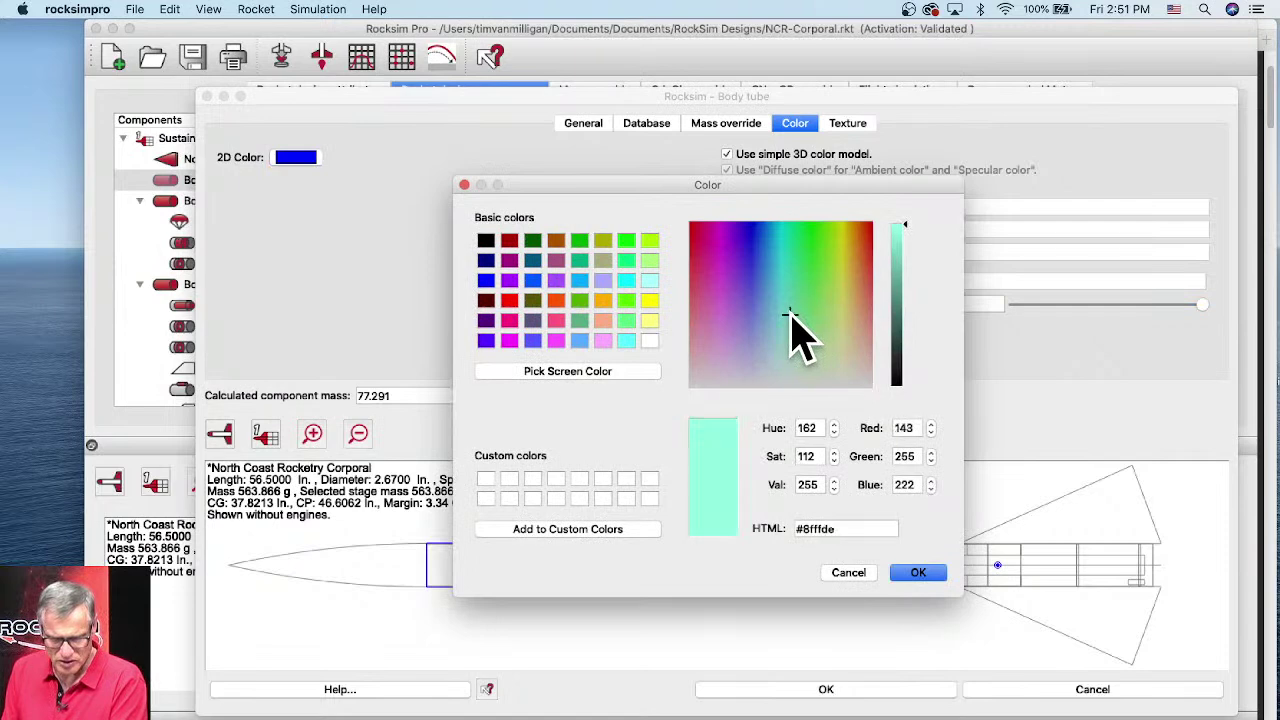
left_click(926, 575)
left_click(292, 157)
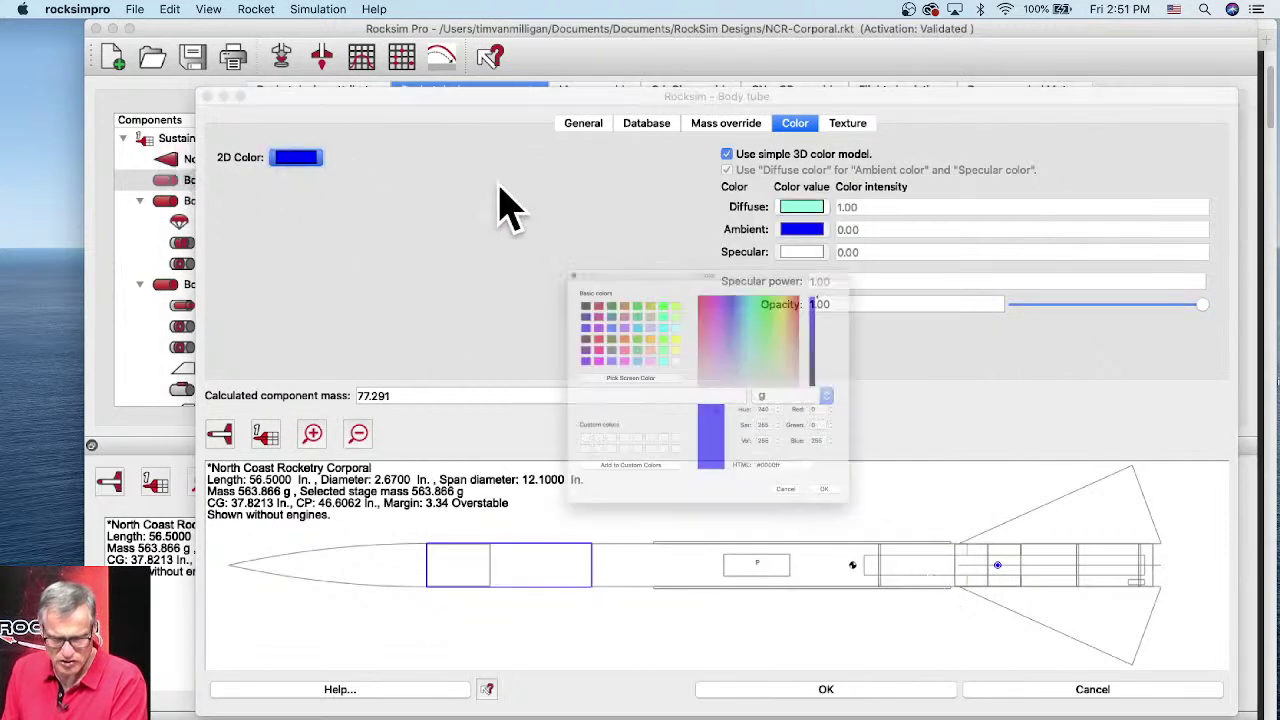
left_click(786, 289)
left_click(918, 575)
left_click(855, 688)
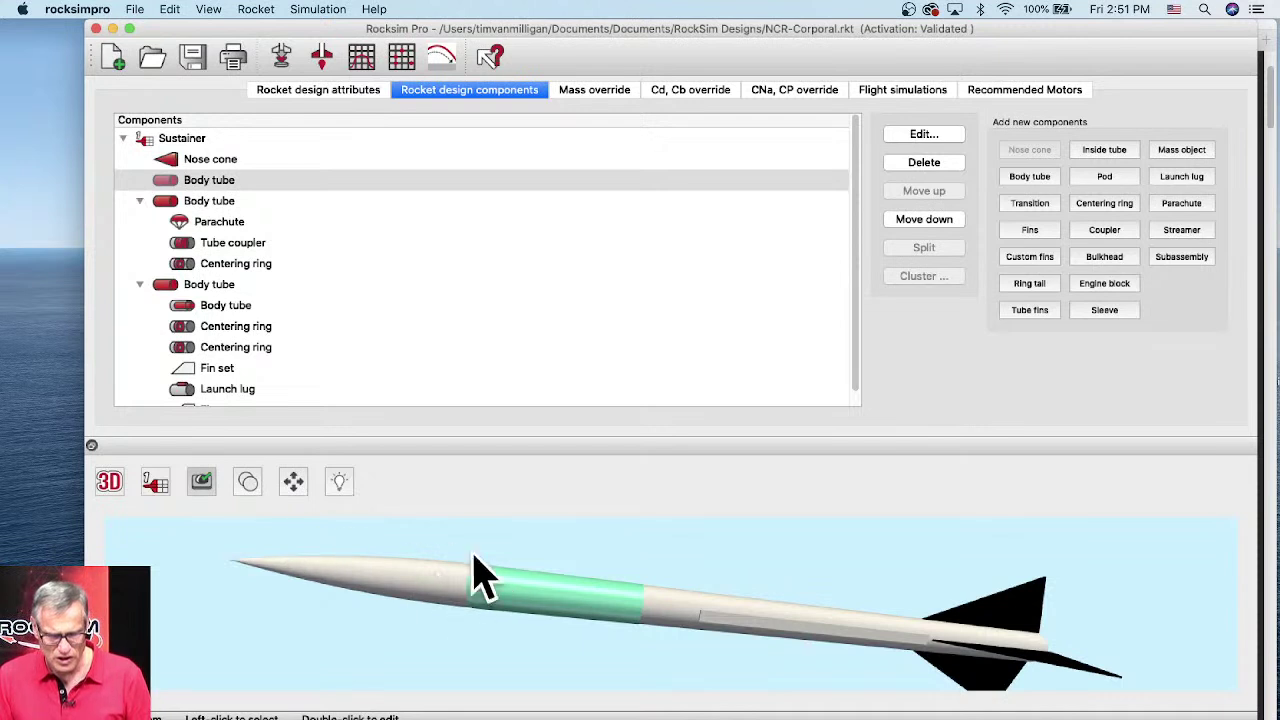
left_click(556, 603)
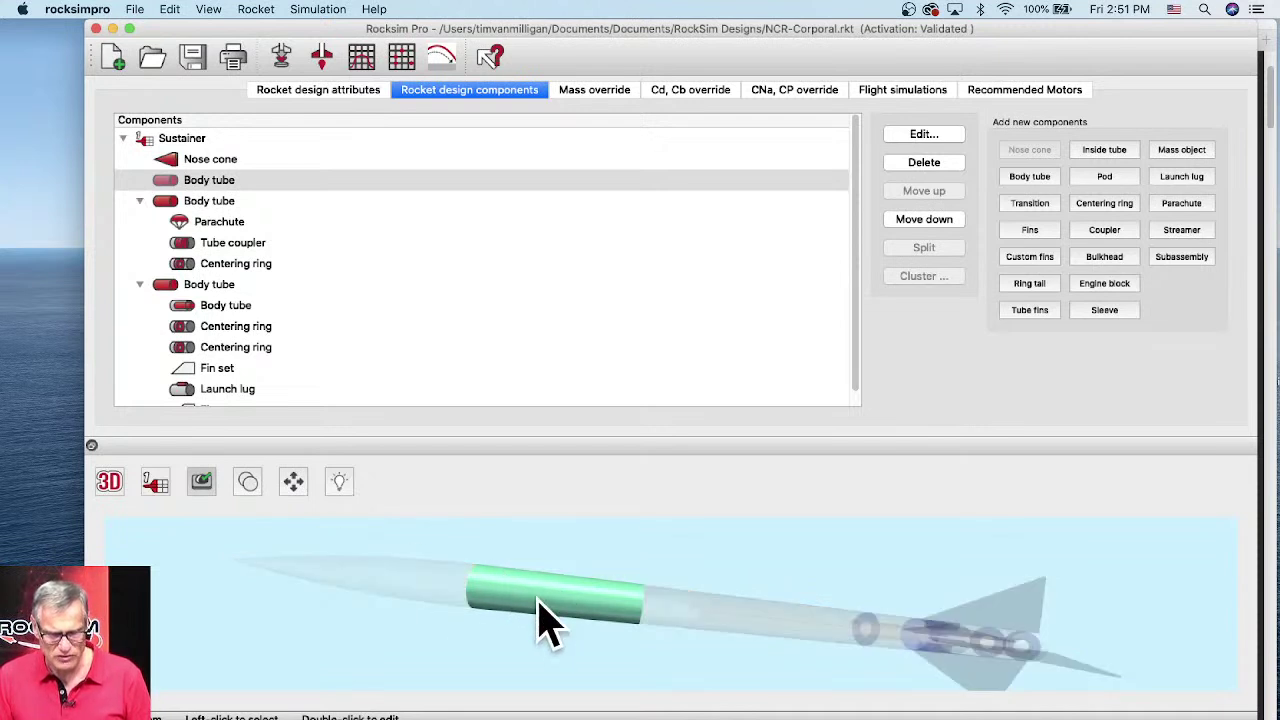
scroll(417, 600, "up", 5)
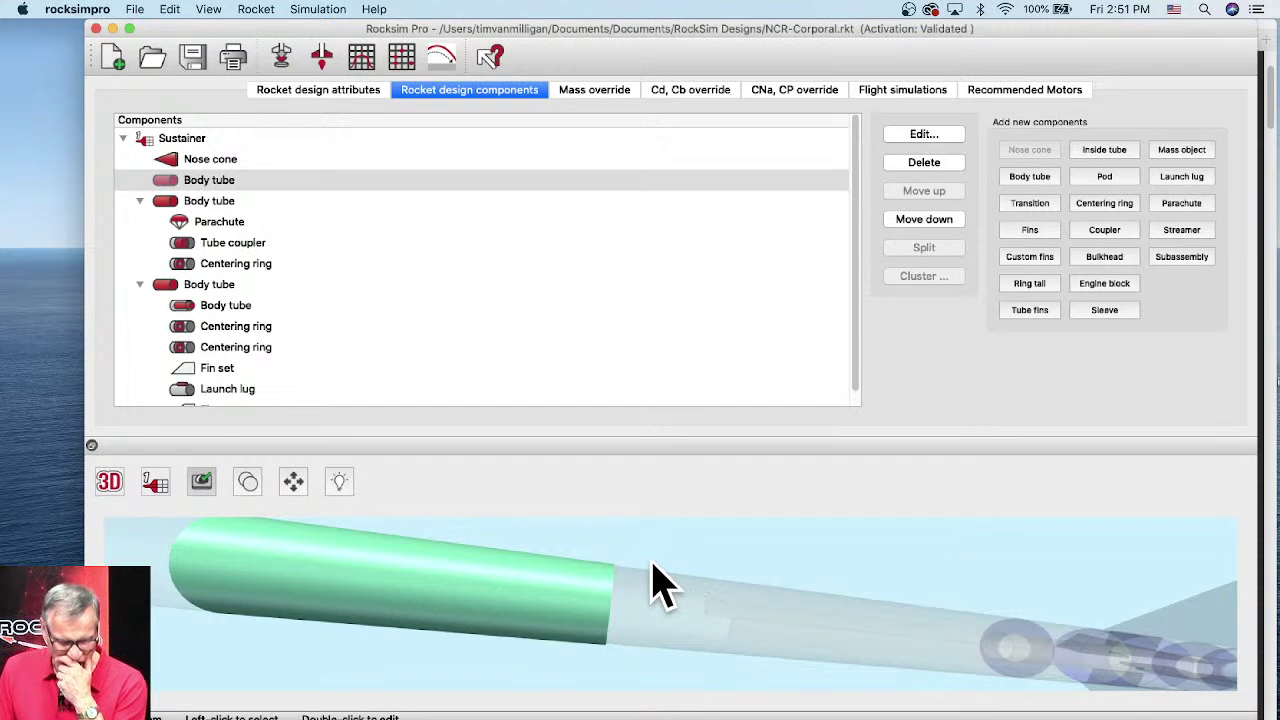
- Inspect the joint between the green body tube and the tube behind it in the 3D view
left_click_drag(646, 617, 650, 630)
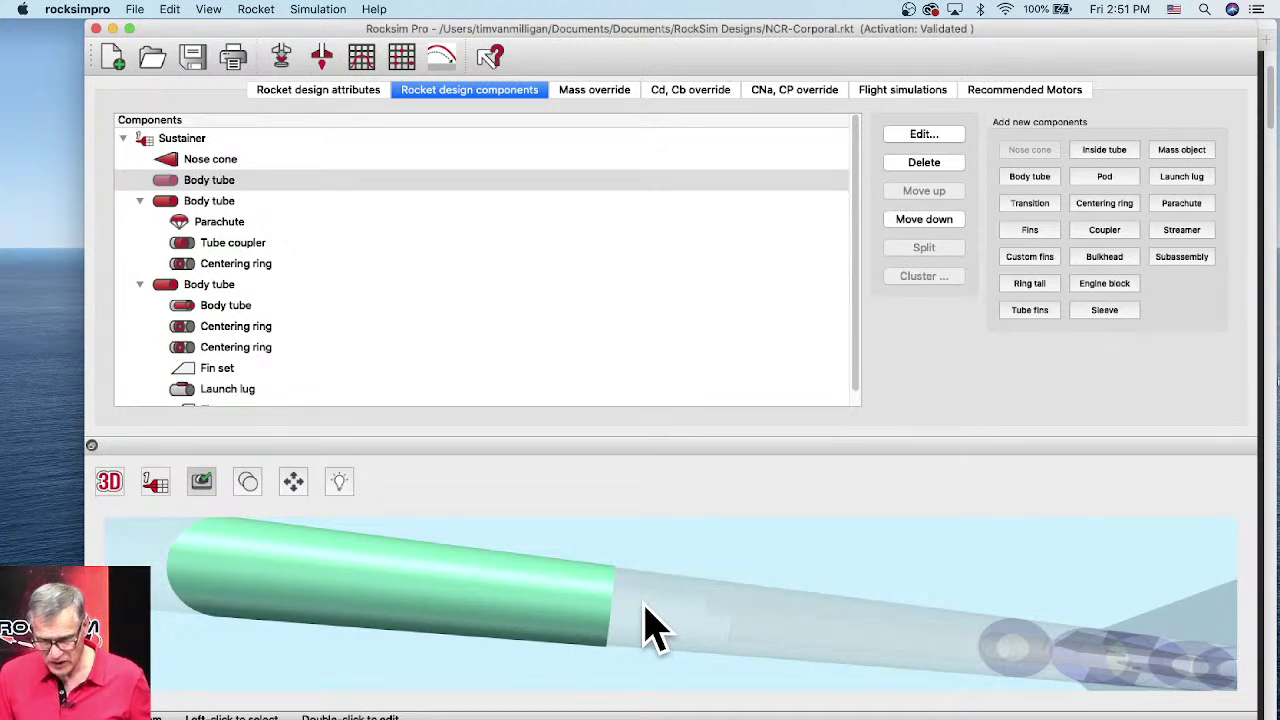
left_click_drag(647, 598, 647, 596)
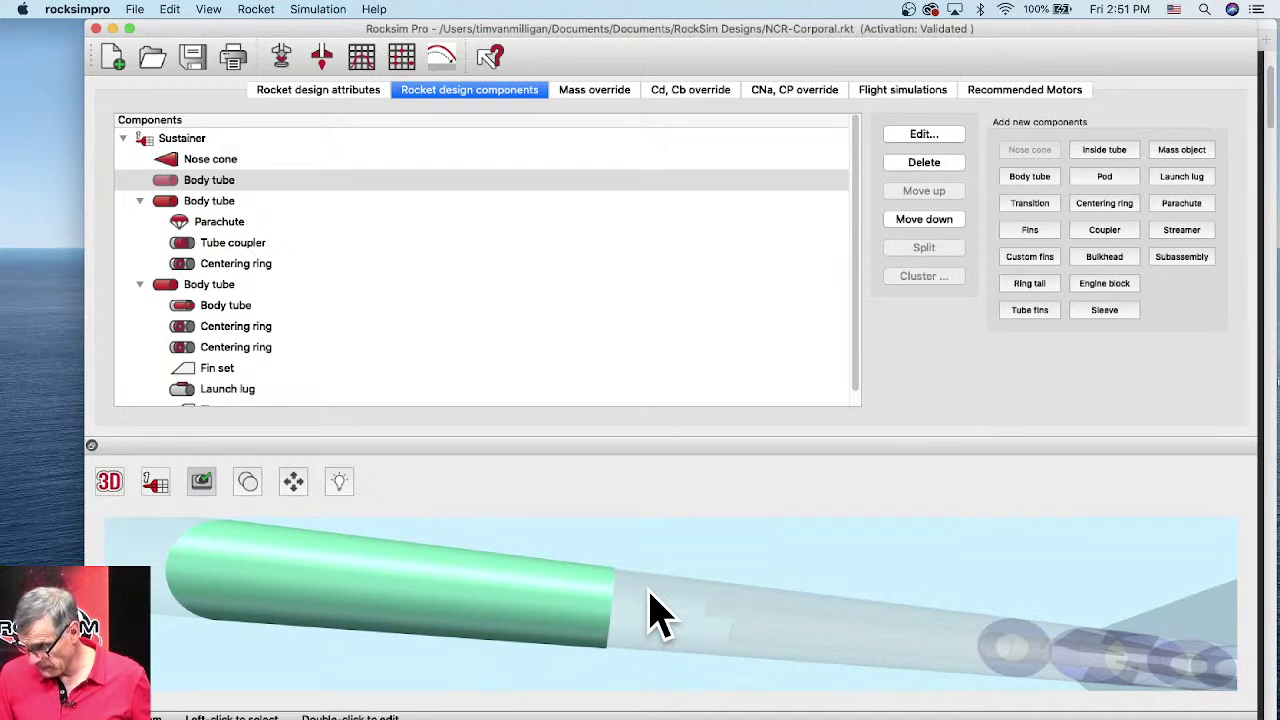
left_click_drag(650, 615, 686, 634)
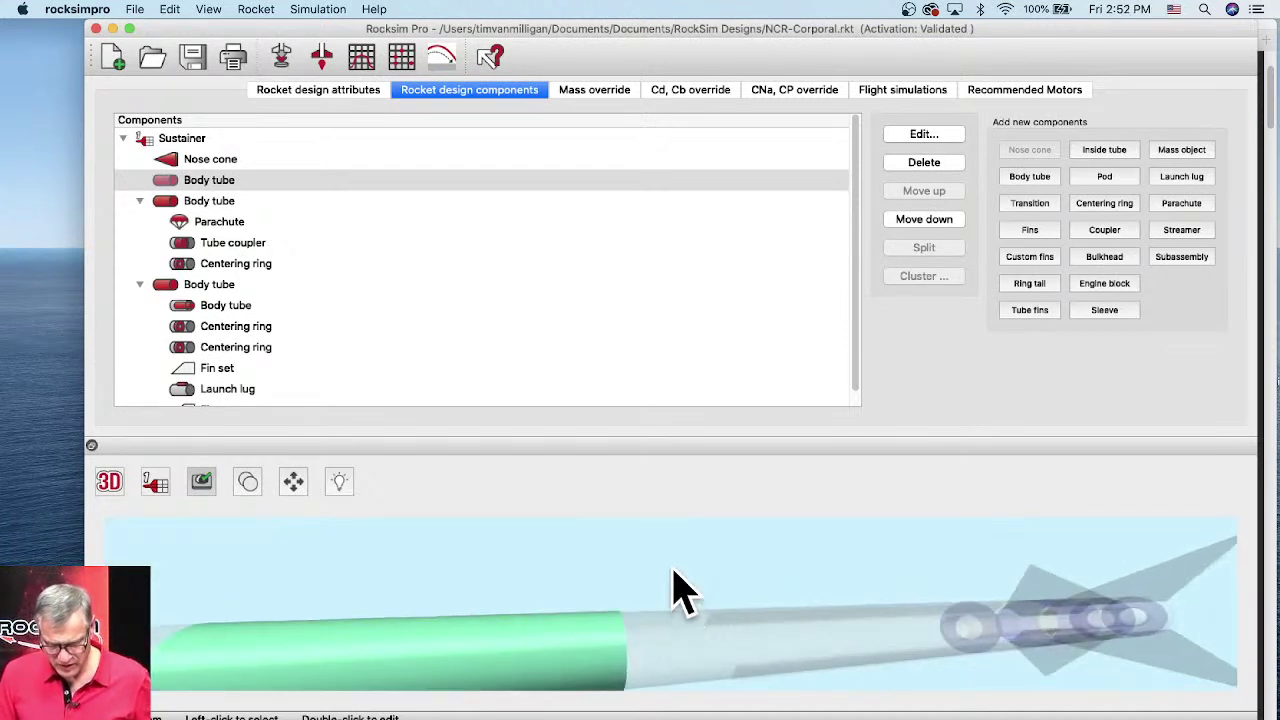
left_click_drag(676, 590, 680, 640)
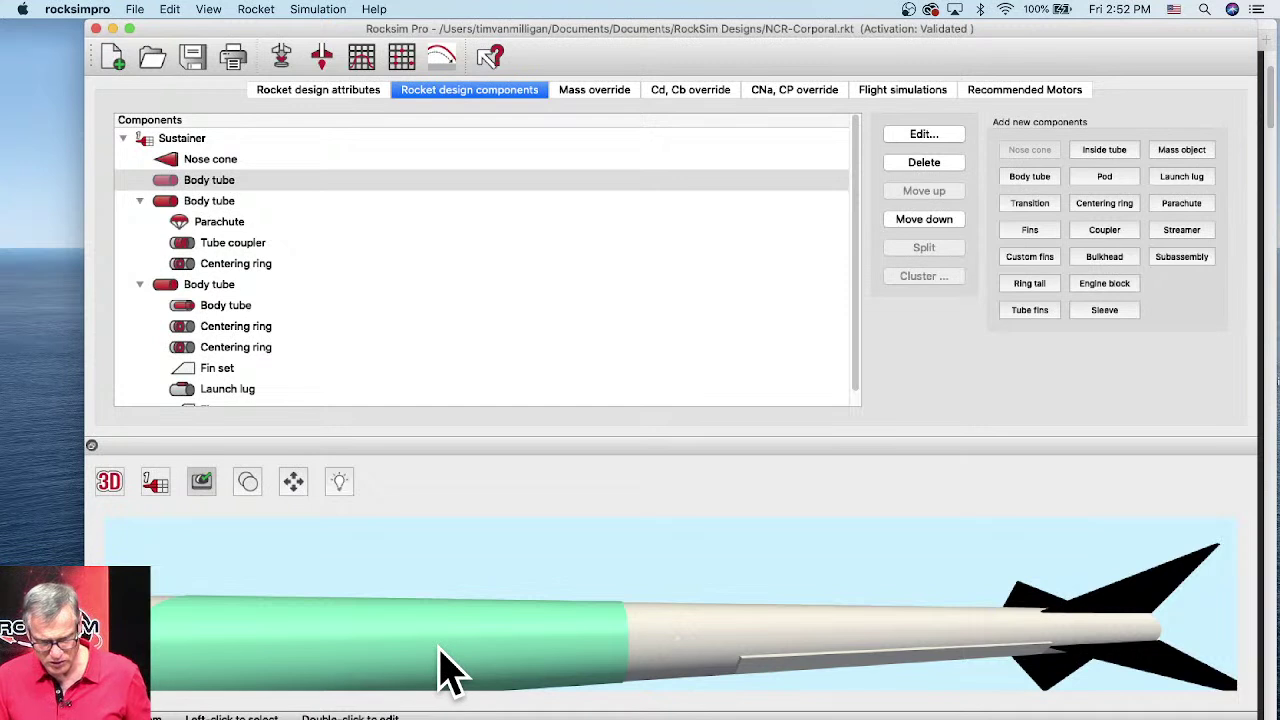
left_click_drag(686, 663, 690, 660)
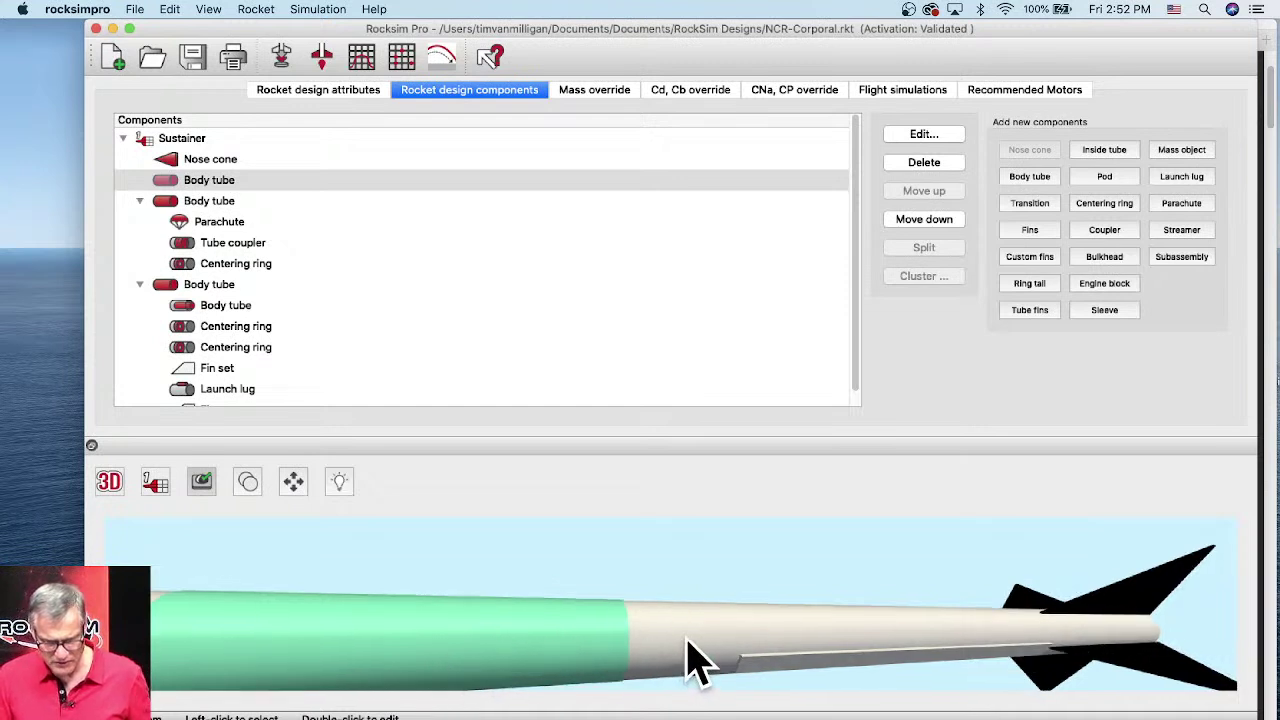
left_click(688, 640)
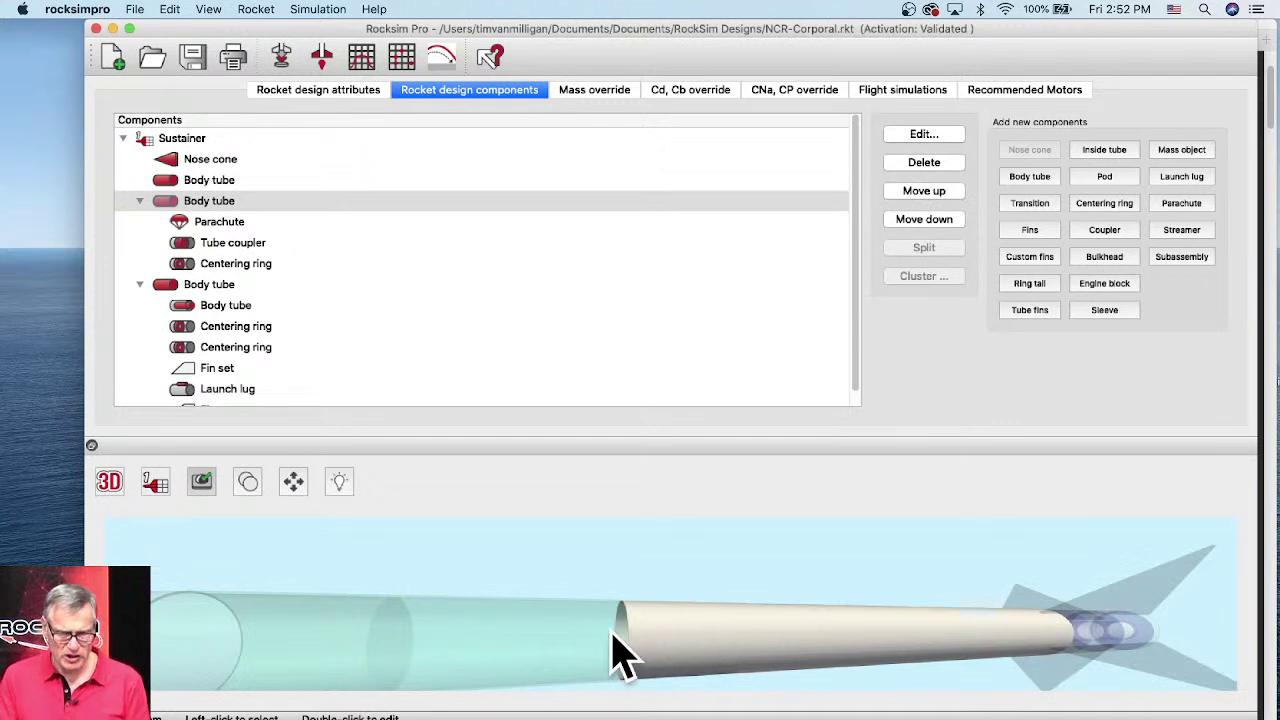
left_click(208, 201)
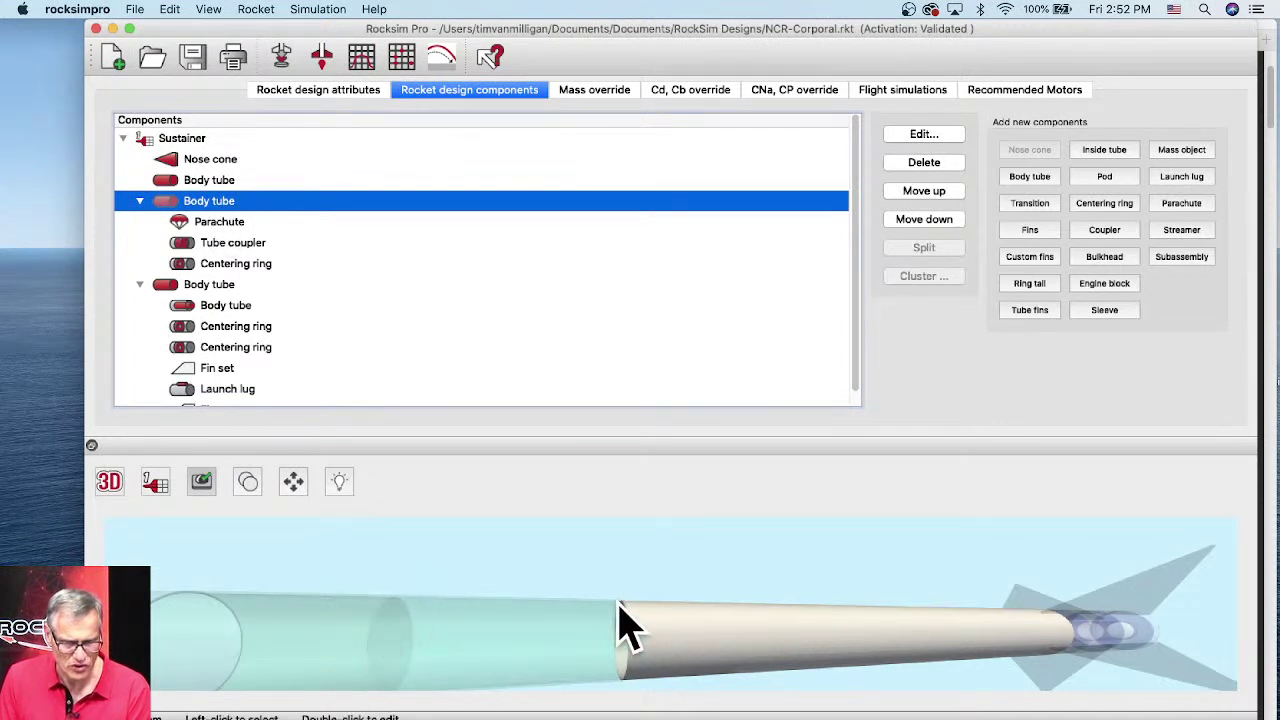
- Insert a tube coupler into the green body tube using LOC Precision database part 13160 (TC-2.56)
left_click(195, 180)
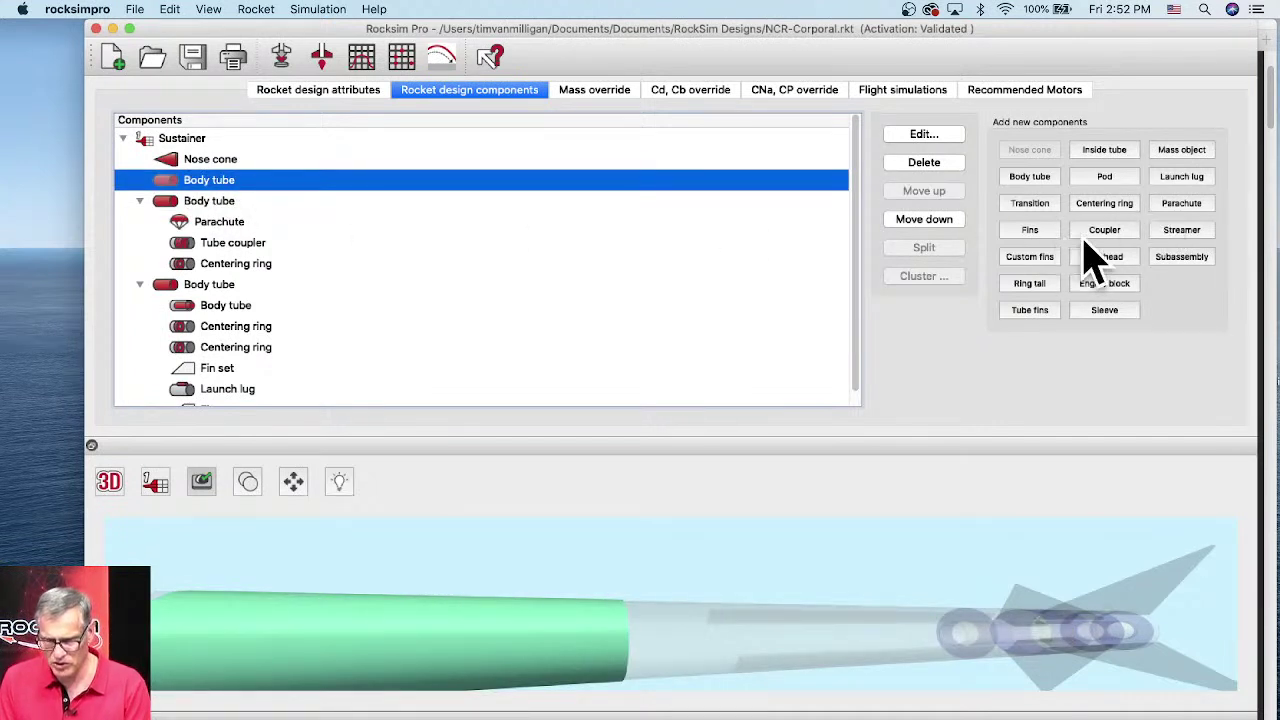
left_click(1104, 230)
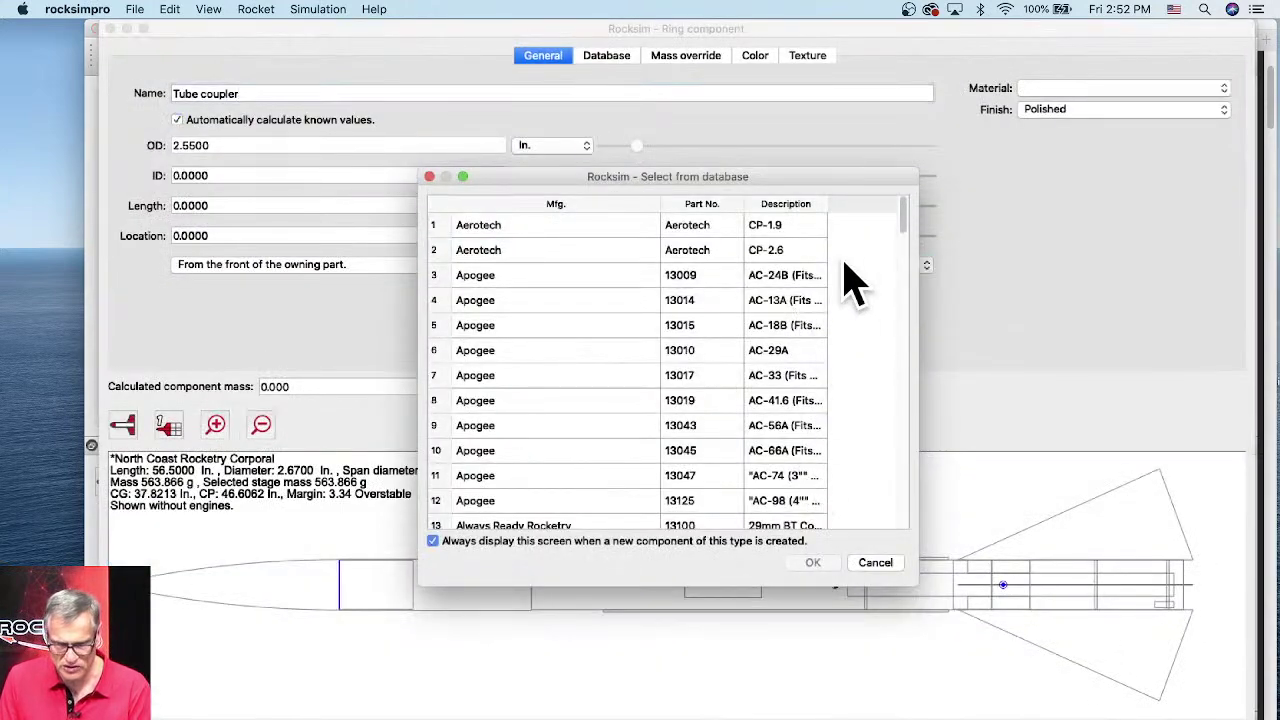
left_click_drag(903, 229, 913, 348)
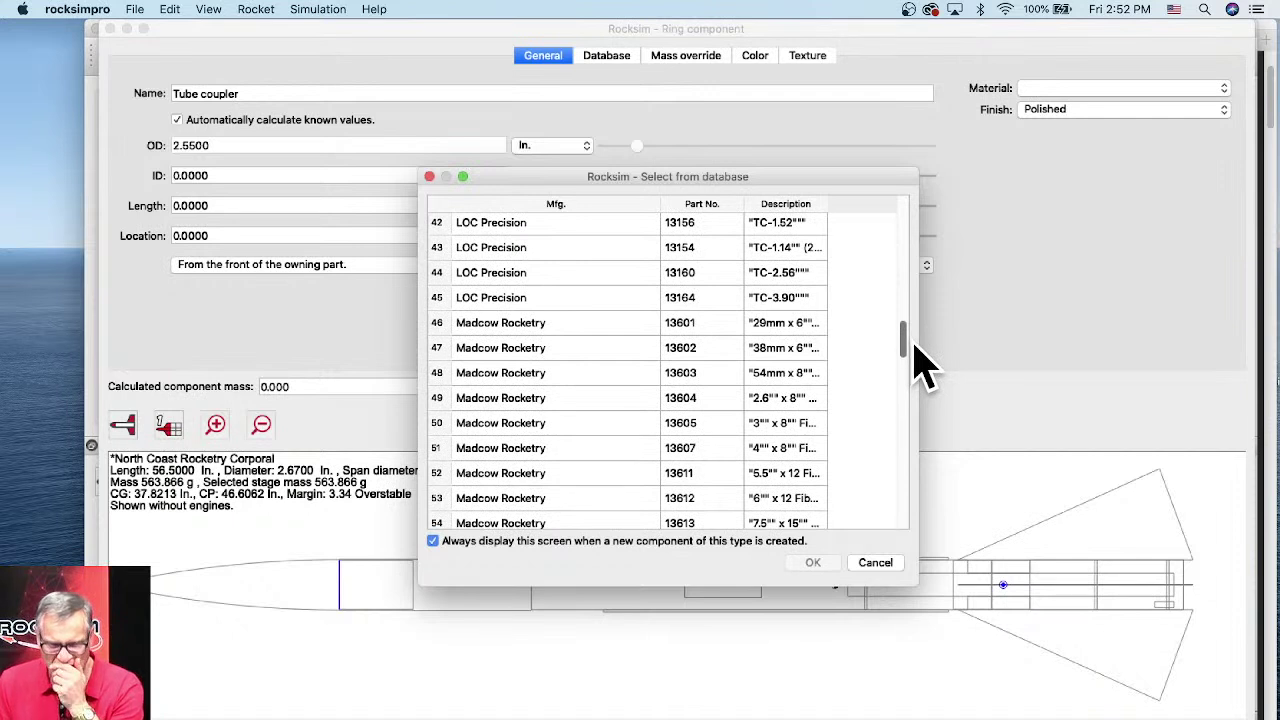
left_click(795, 276)
left_click(826, 565)
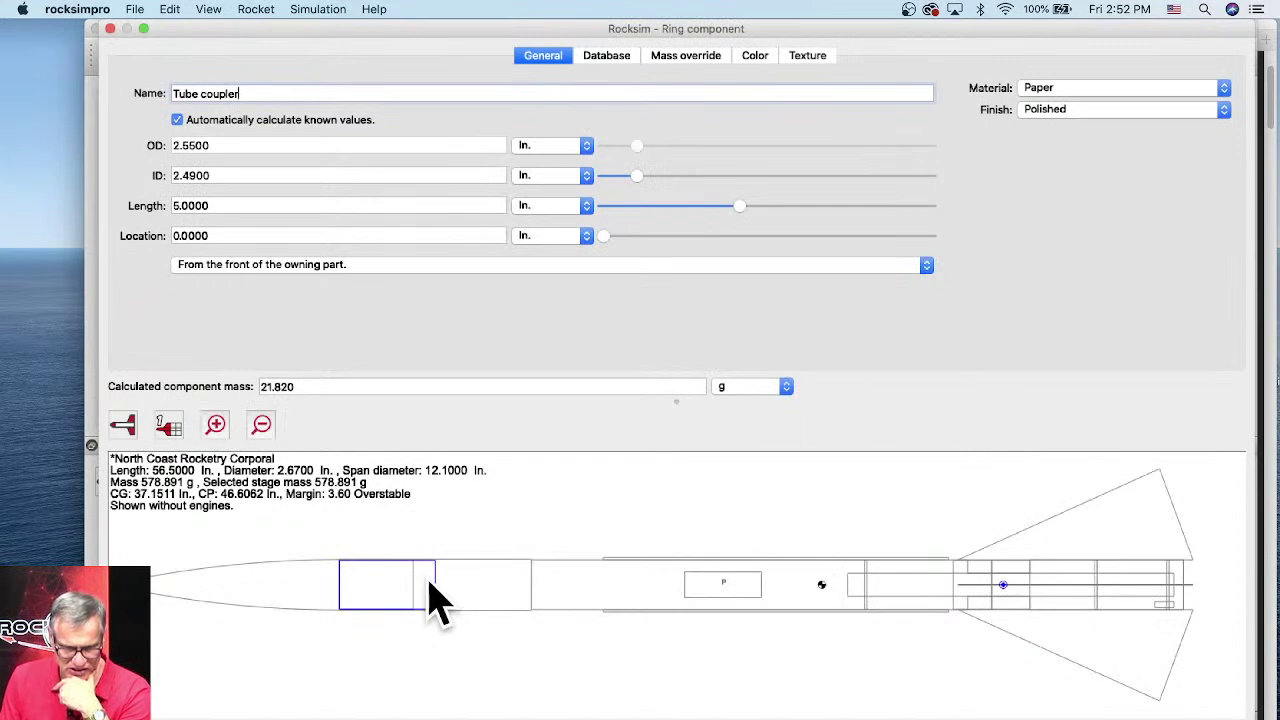
- Set the tube coupler's location to 7.875 in. from the front of the owning part and view it in the 3D model
scroll(423, 594, "up", 3)
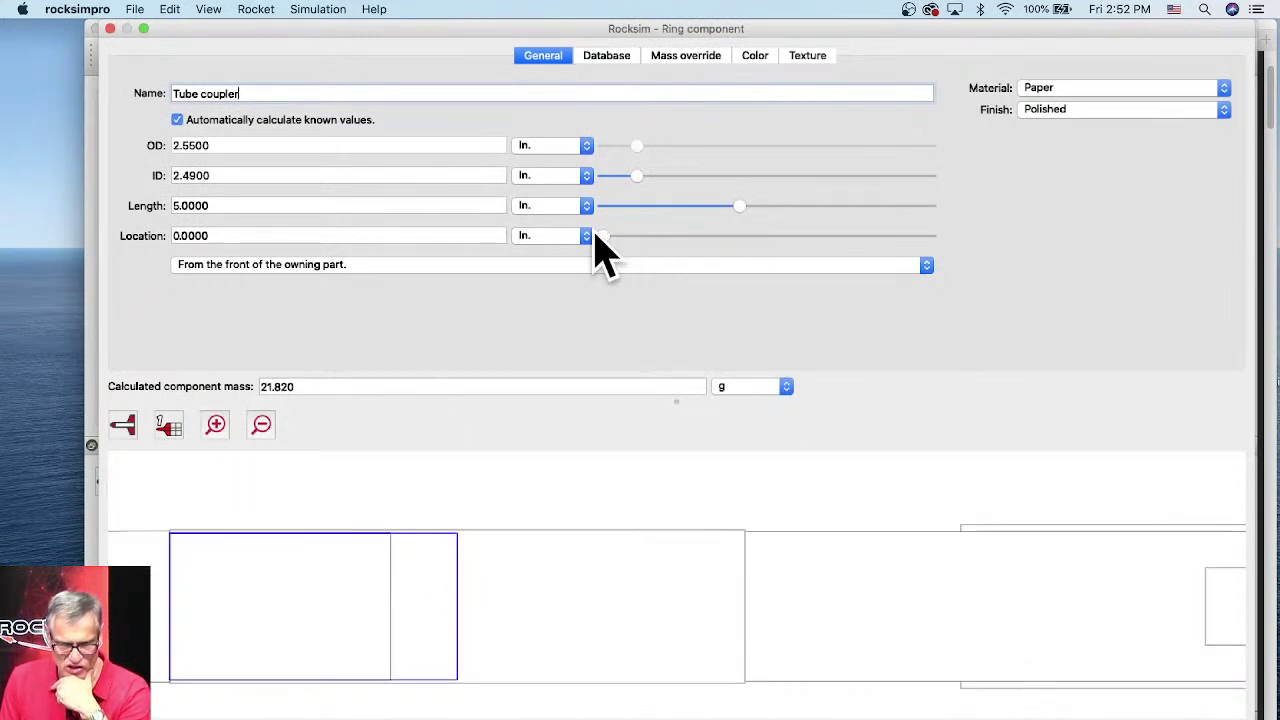
left_click_drag(603, 236, 860, 252)
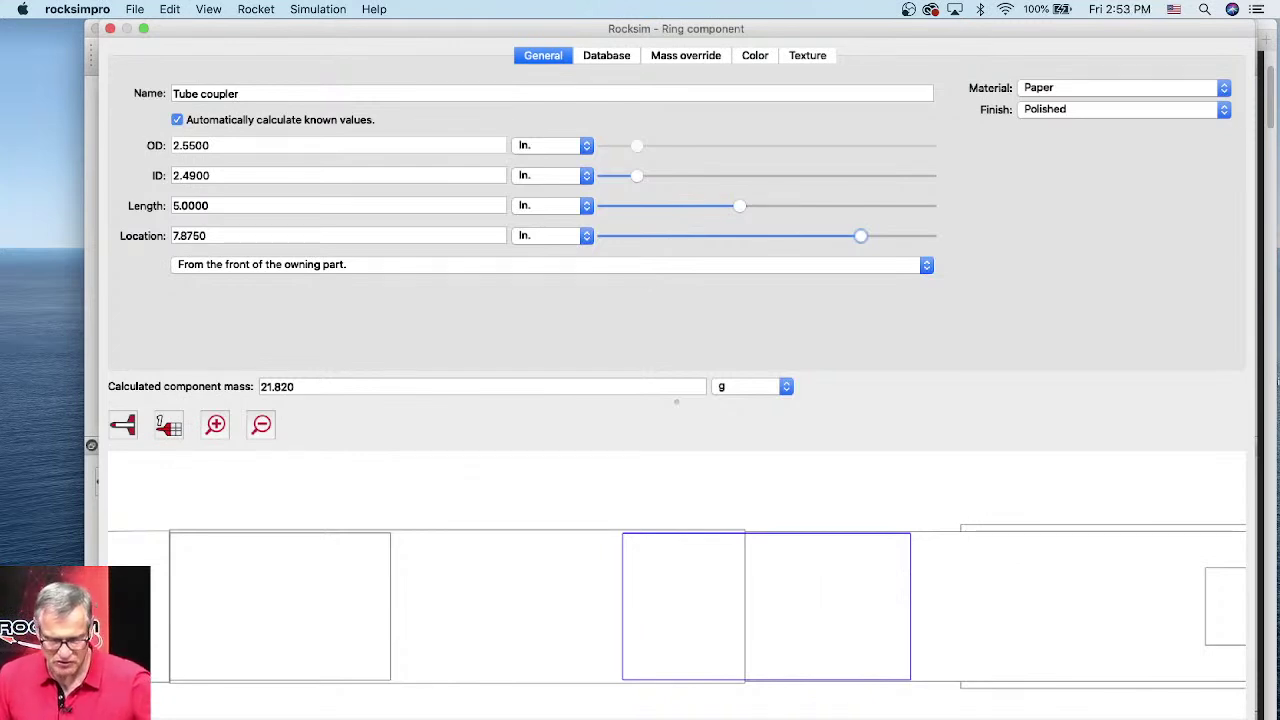
key("Return")
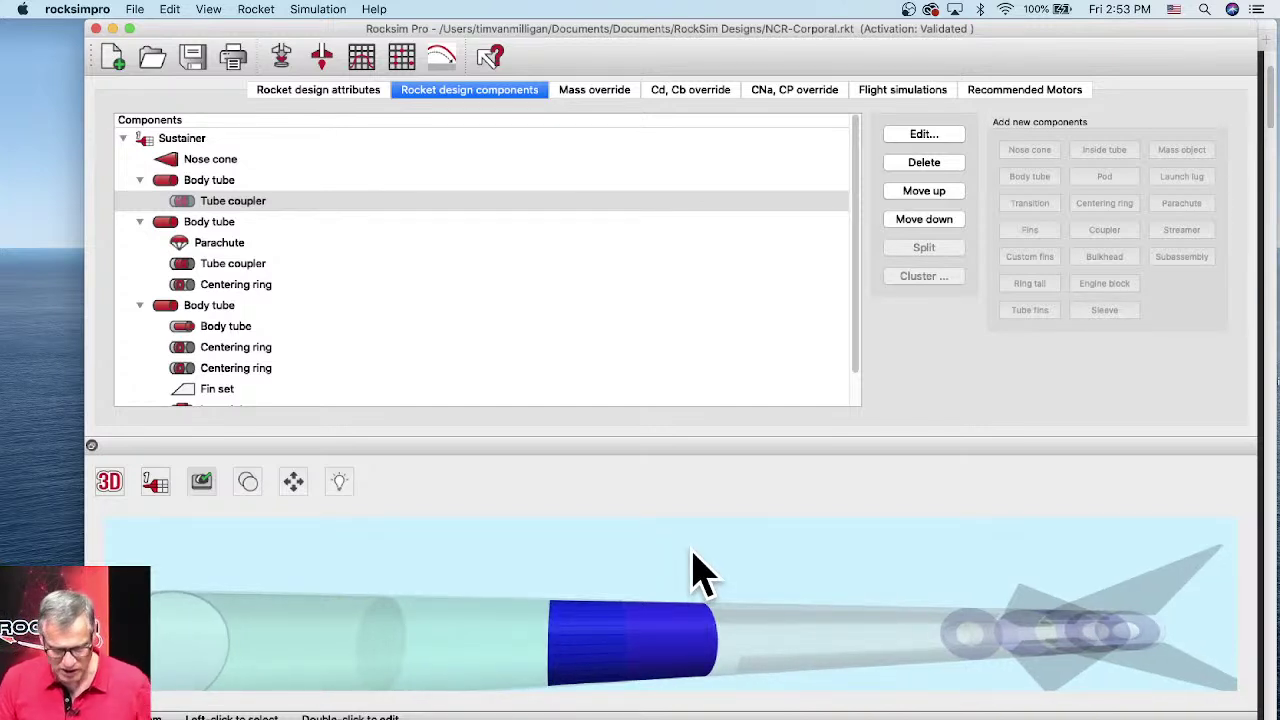
scroll(715, 545, "down", 3)
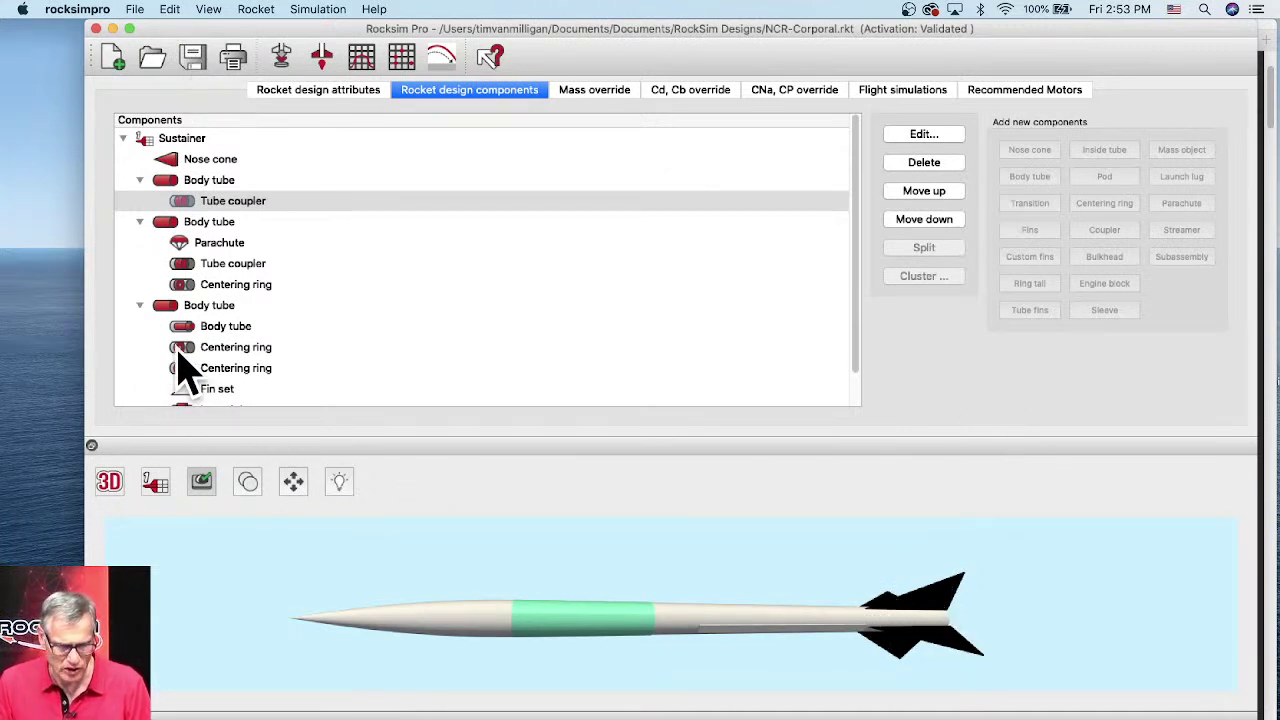
- Add a custom fin set to the rearmost body tube without a database part, moving its rear tip point to about X 6.78, Y 5.18 in
left_click(188, 306)
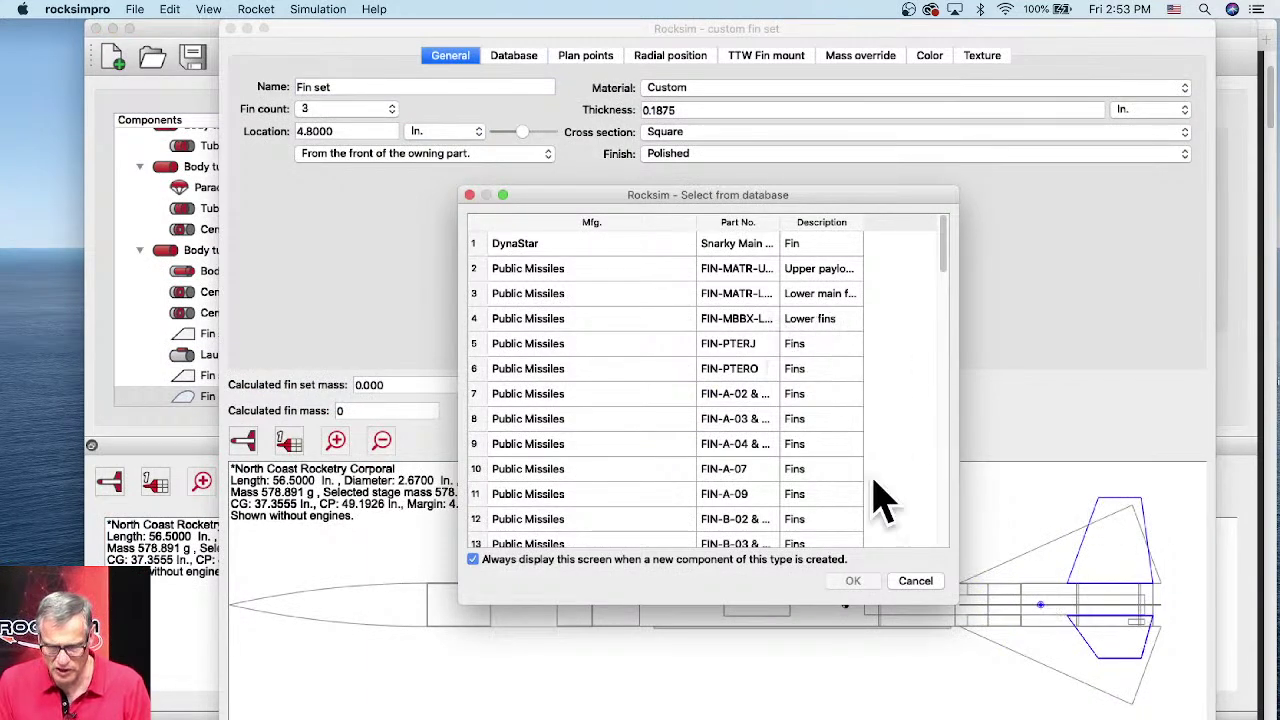
left_click(915, 581)
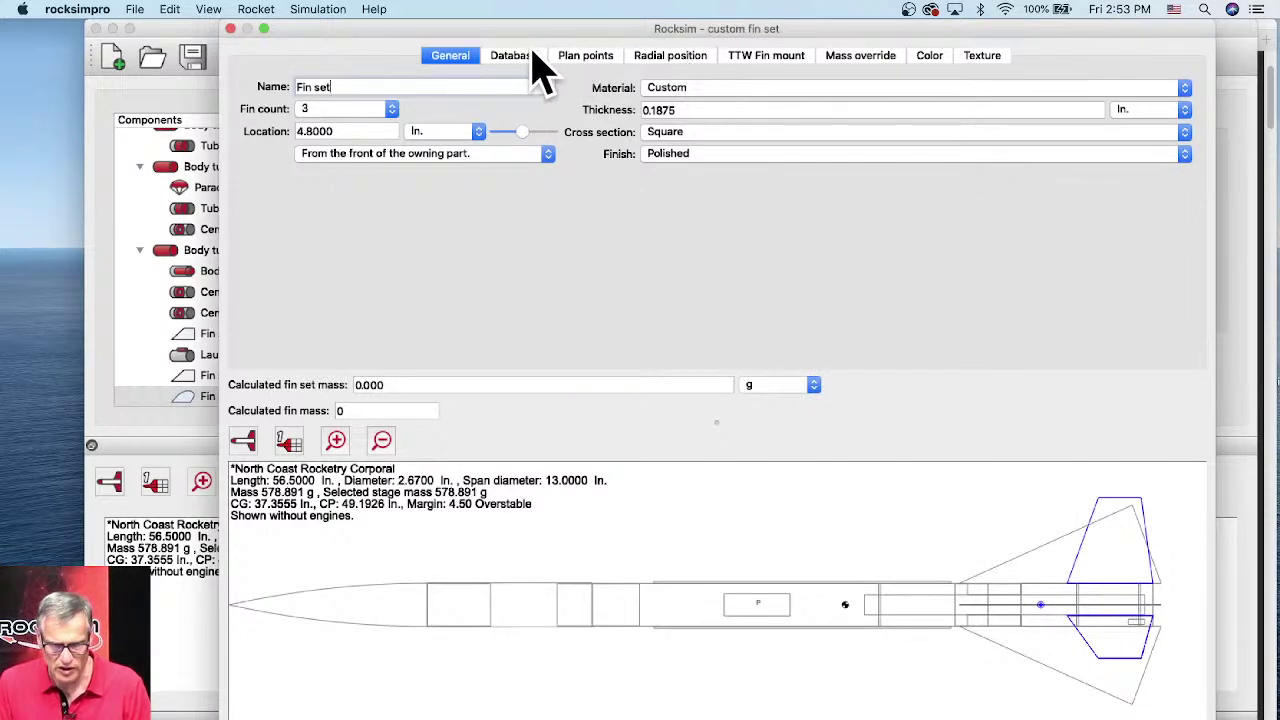
left_click(600, 58)
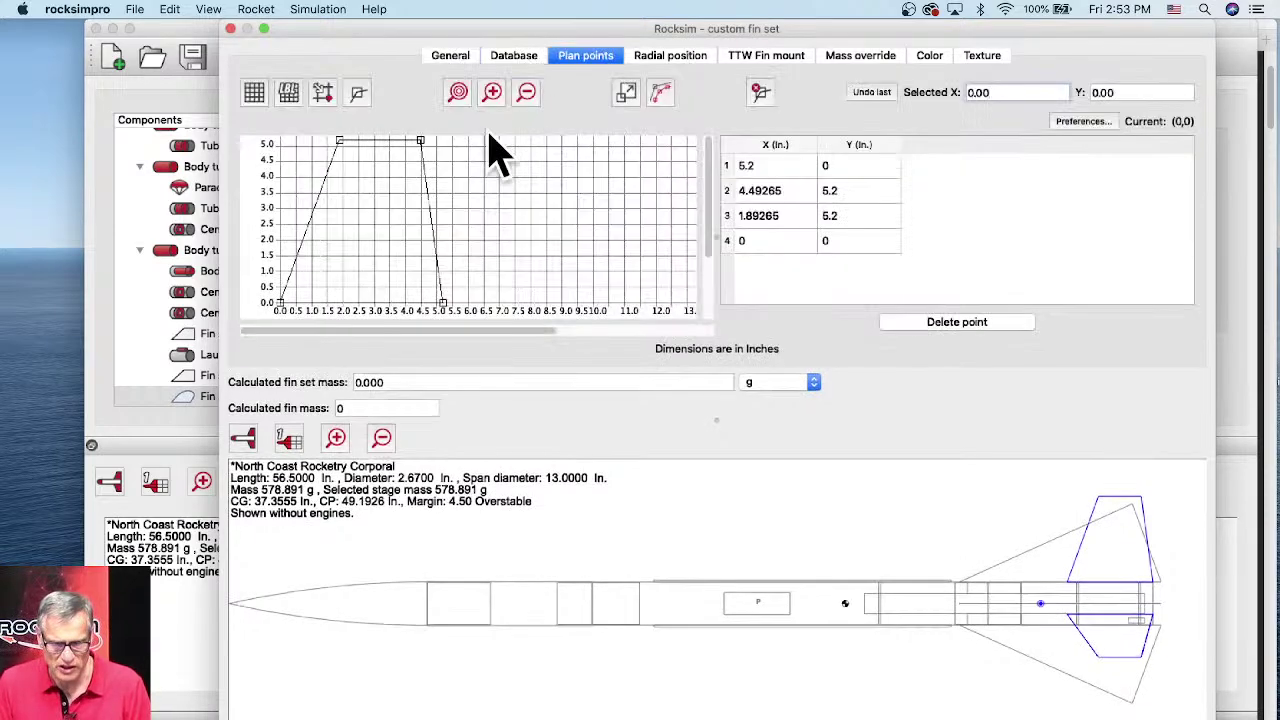
left_click_drag(435, 152, 511, 171)
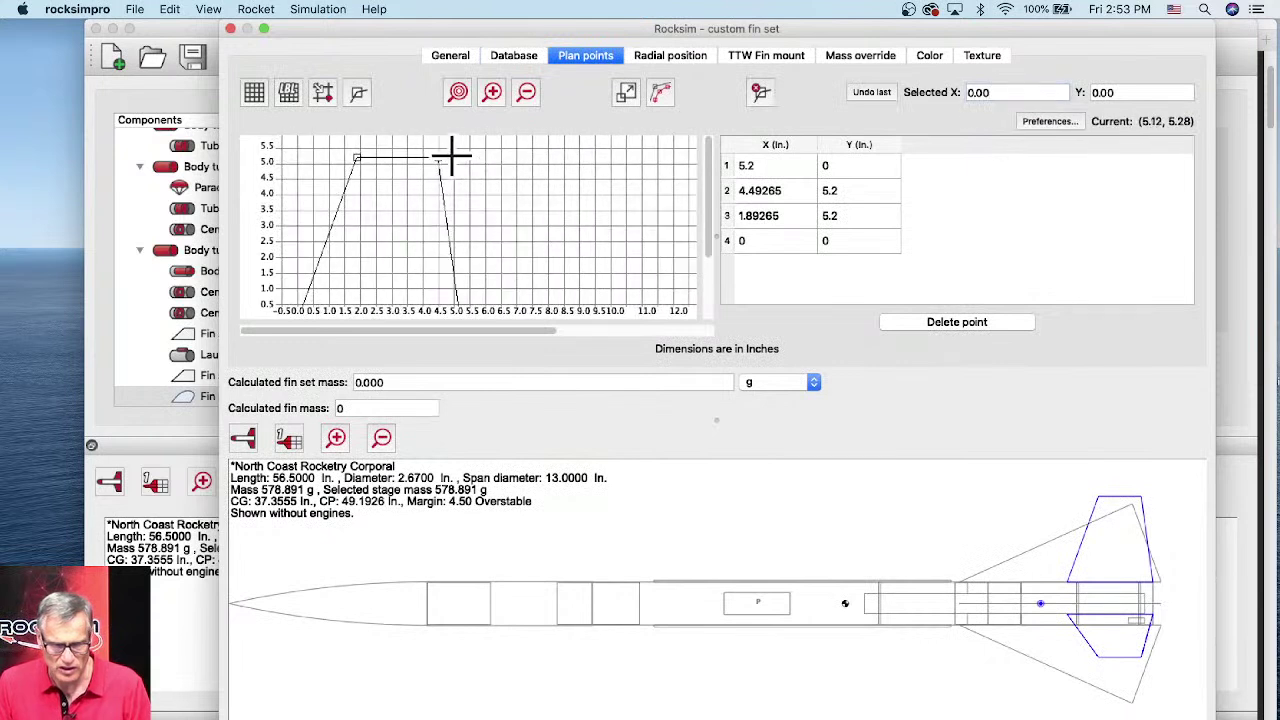
left_click_drag(437, 159, 505, 157)
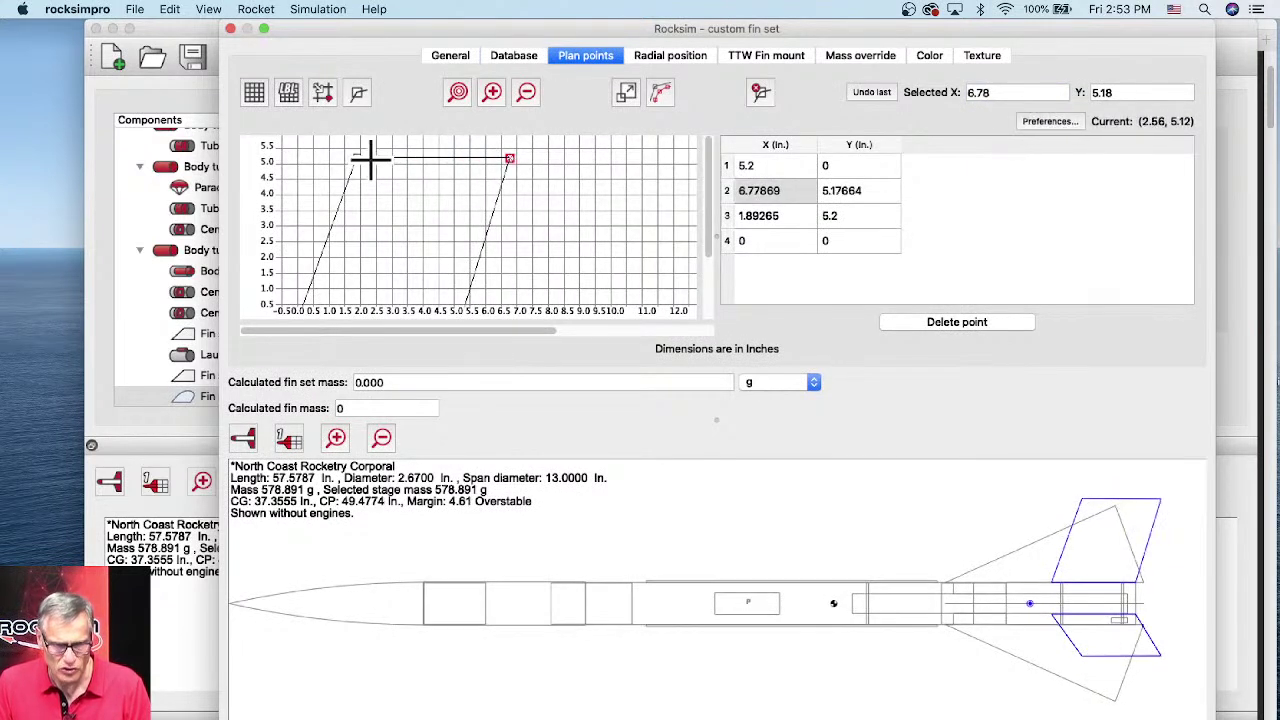
- Move the fin's forward tip point back to about X 4.91, Y 5.10 in. and set its X coordinate to 5
left_click_drag(358, 157, 453, 158)
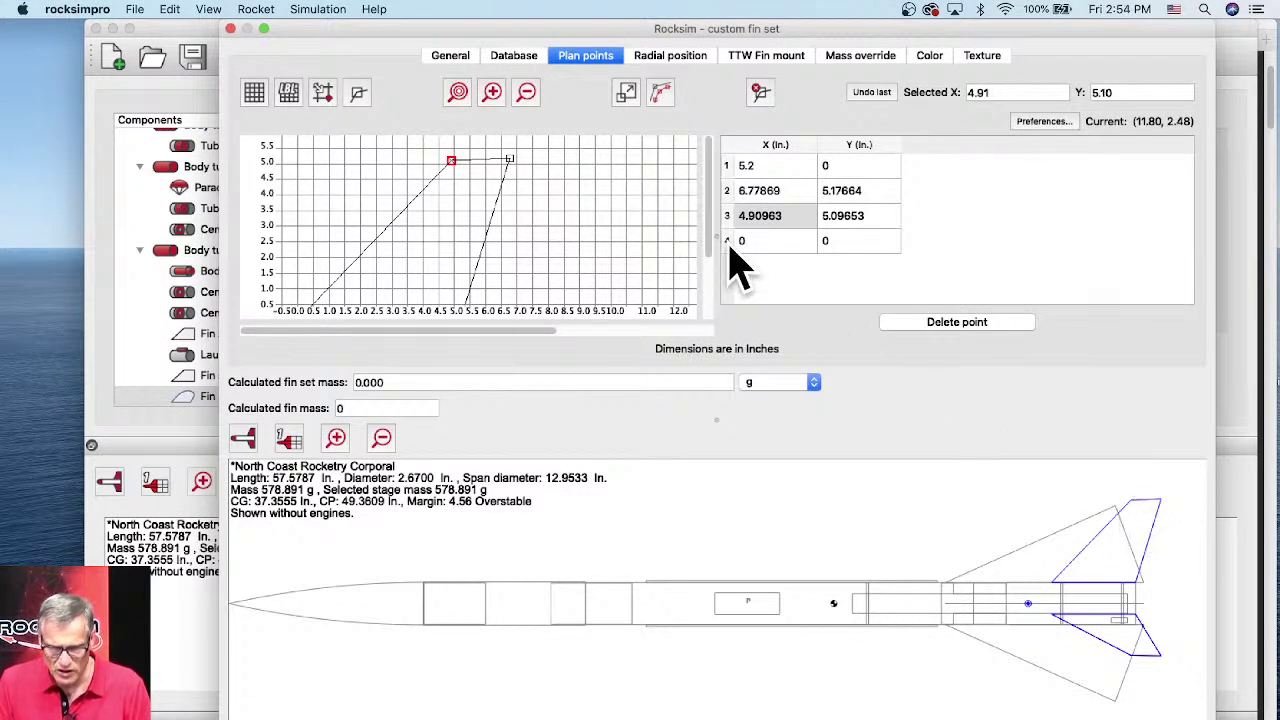
left_click(778, 222)
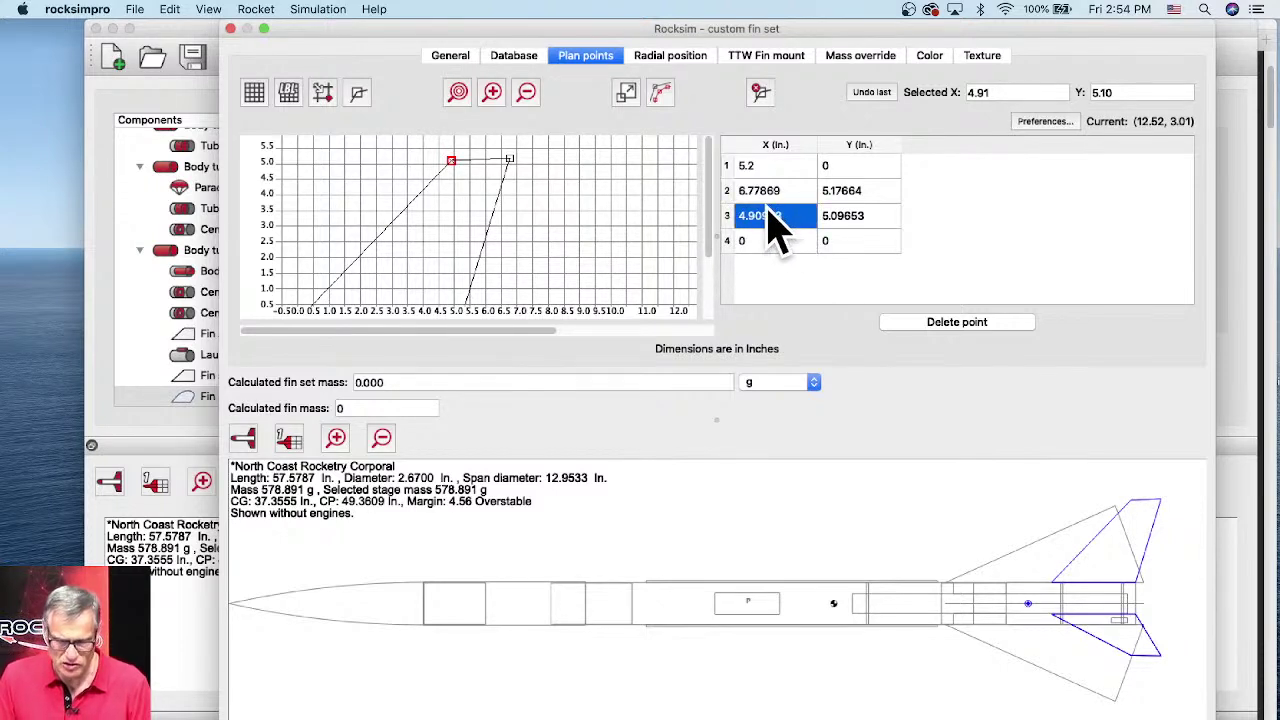
type("5")
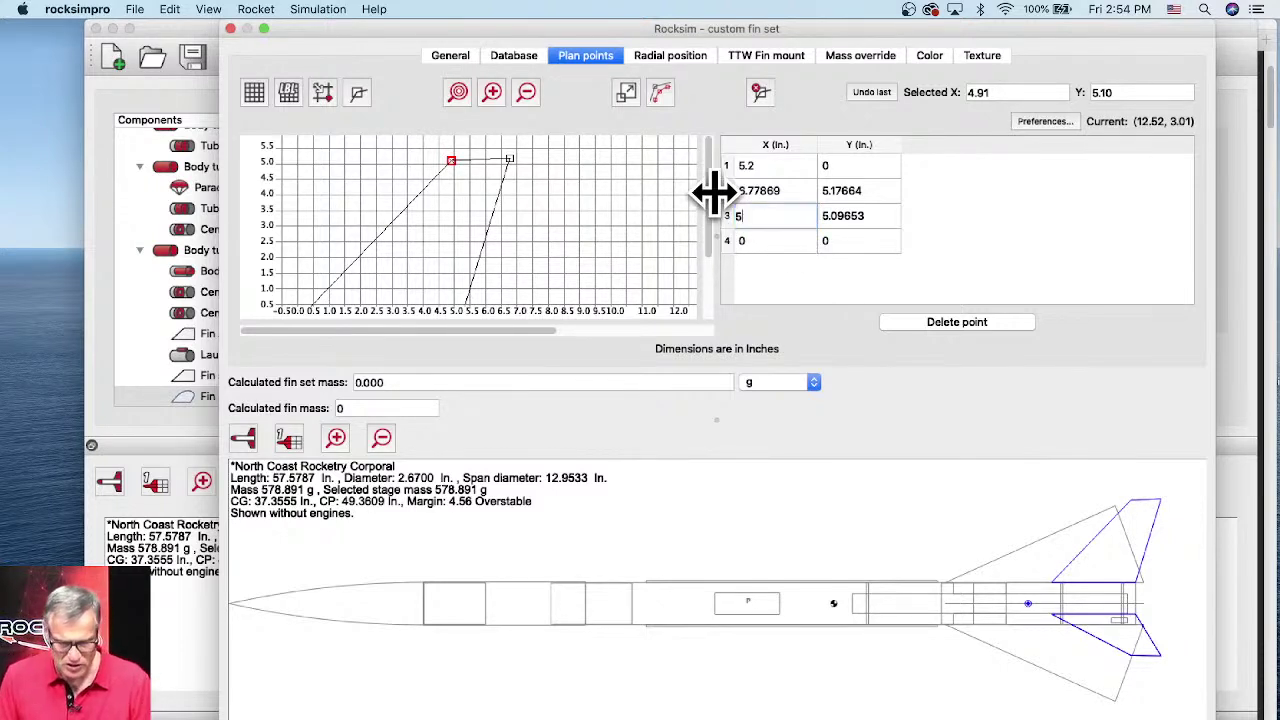
key("Tab")
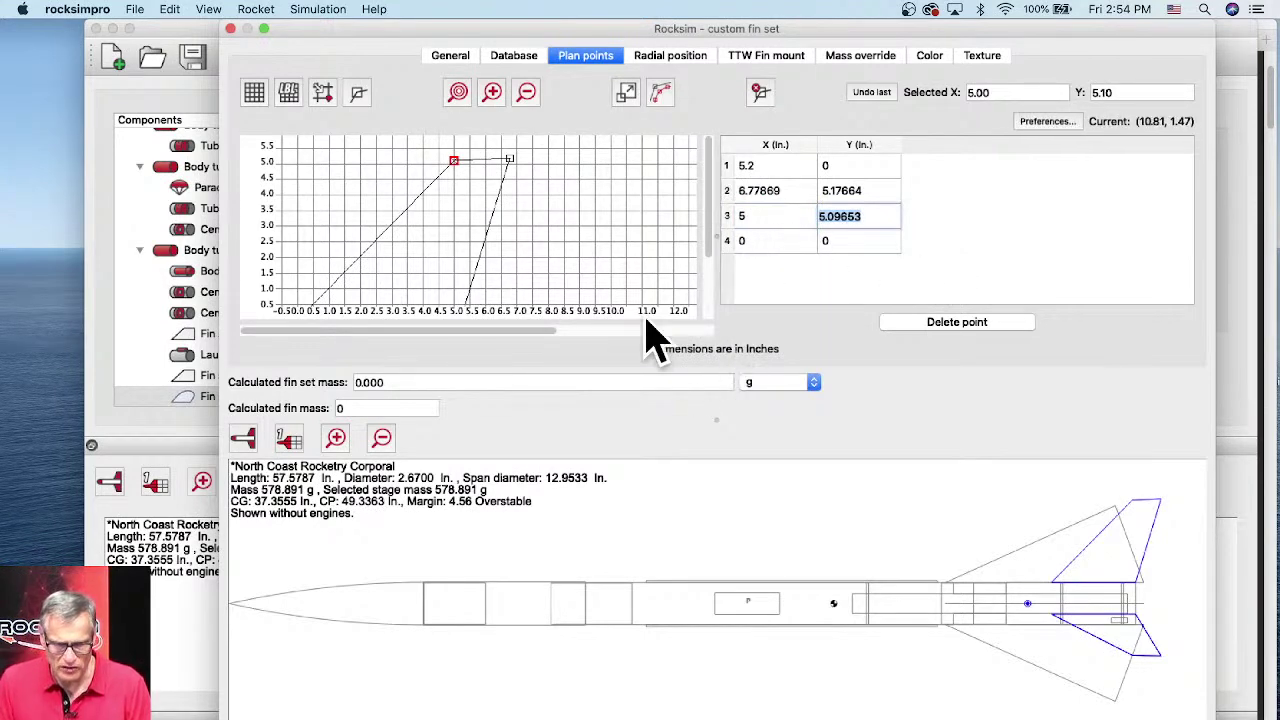
- Try an X coordinate of -5 for the forward tip point, then undo the edits to that point
left_click_drag(531, 267, 643, 206)
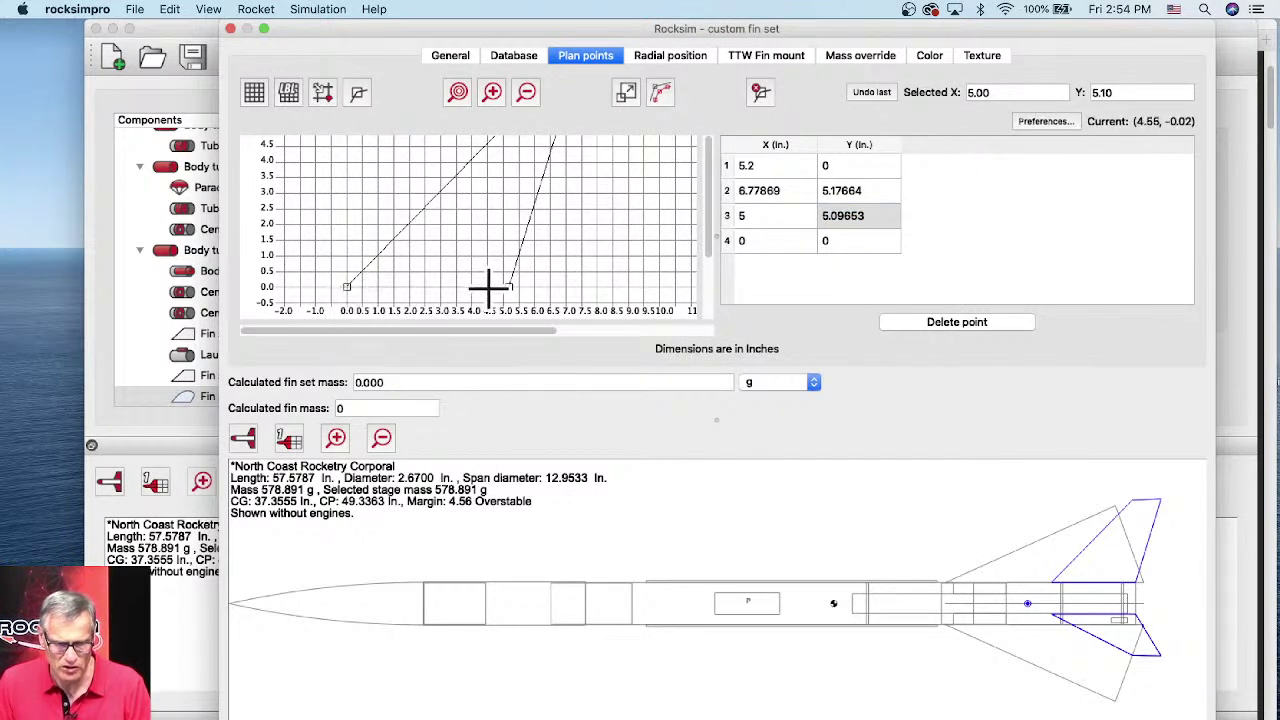
left_click_drag(504, 177, 497, 205)
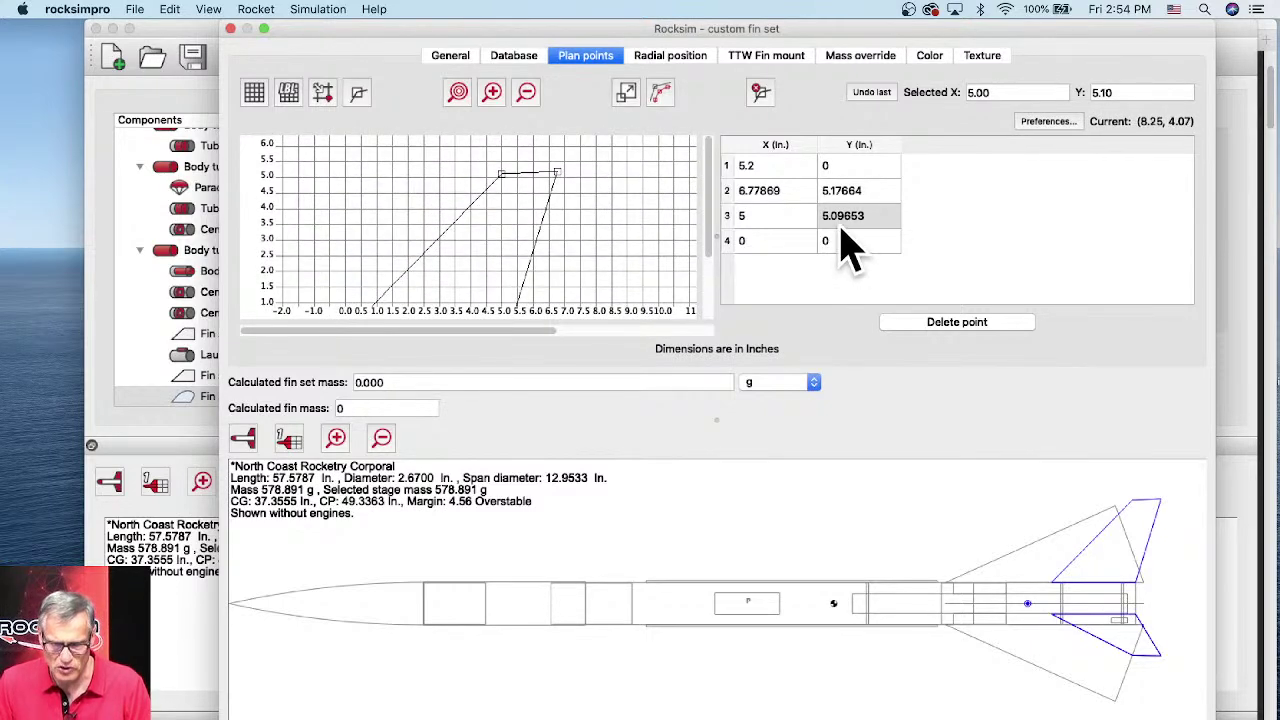
left_click(741, 224)
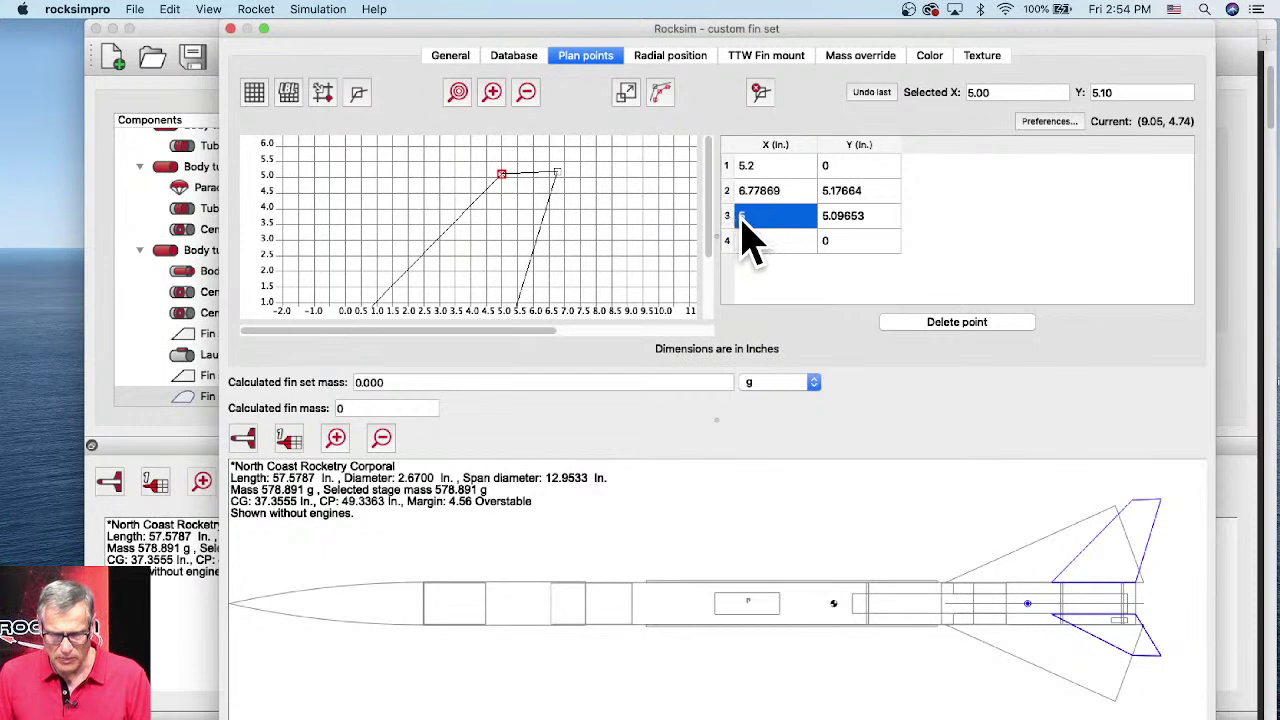
double_click(741, 219)
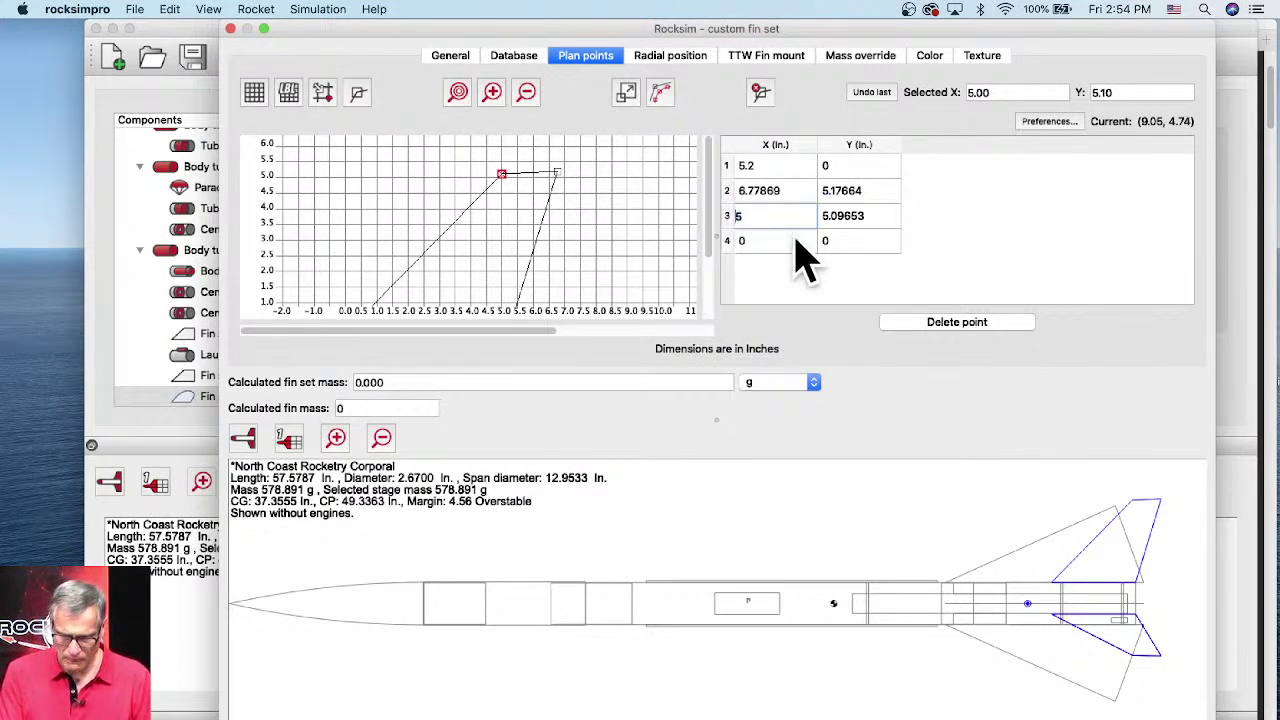
key("Return")
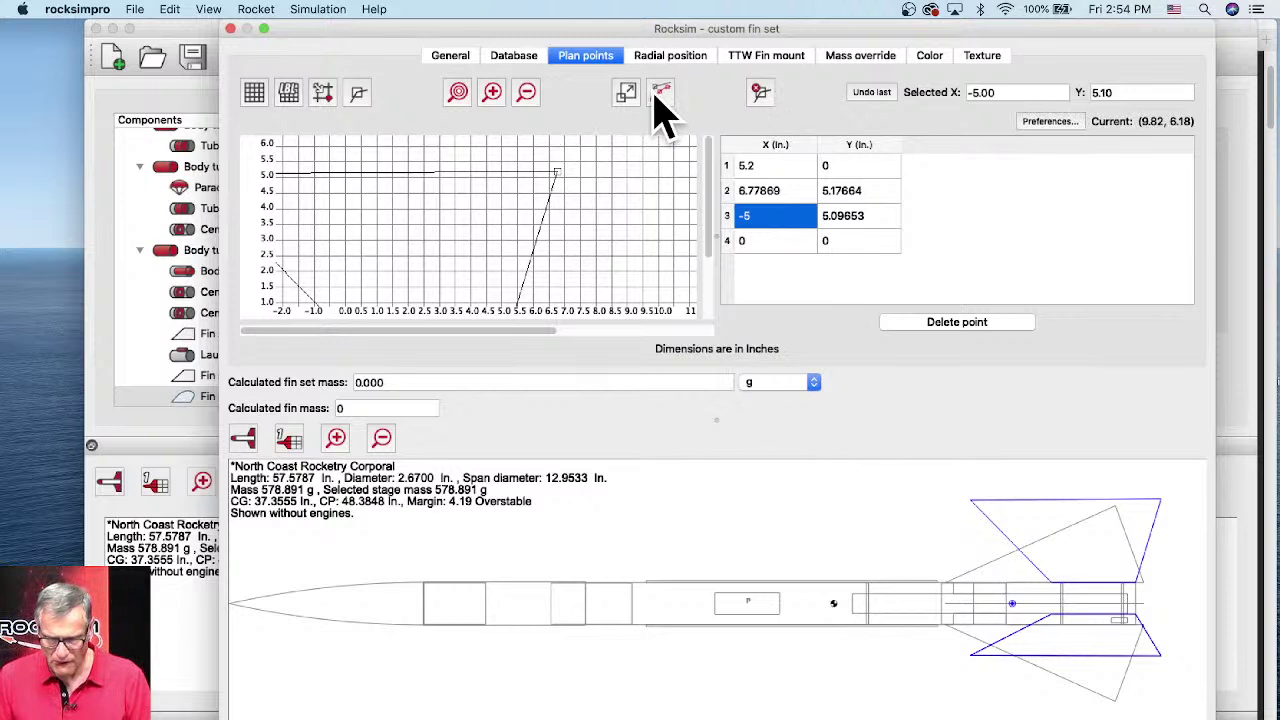
left_click(878, 92)
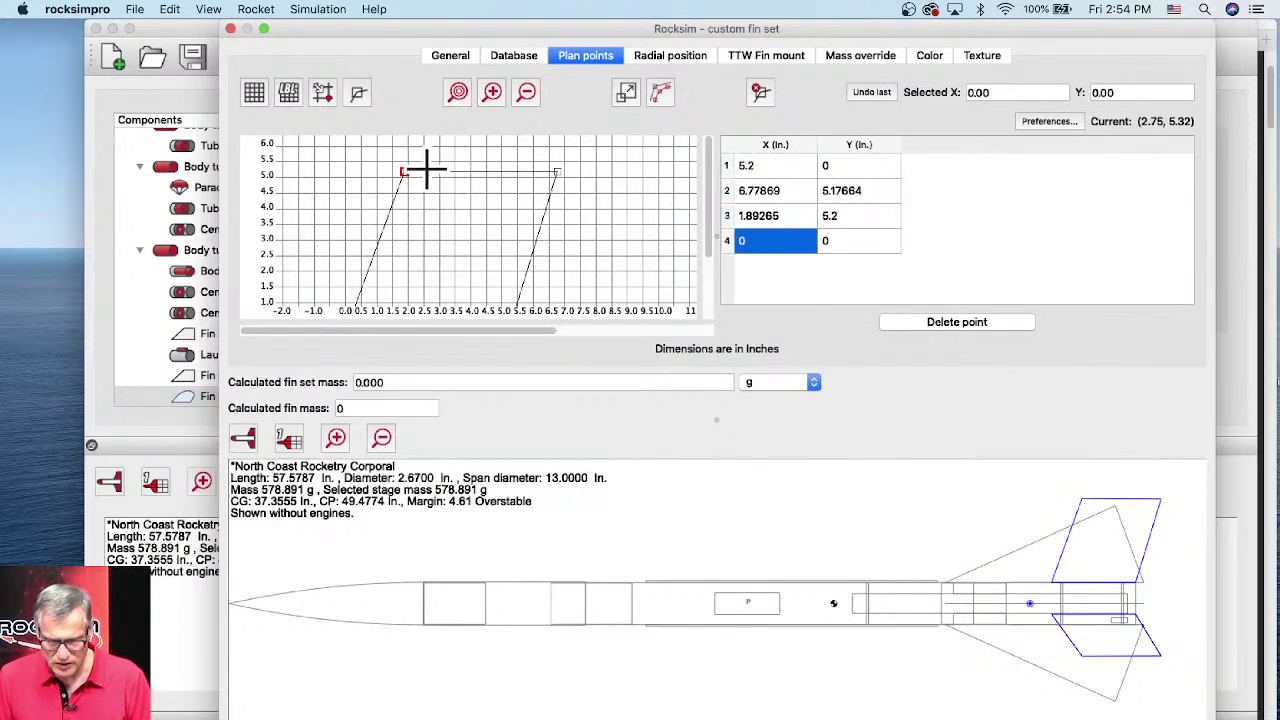
- Move the fin's forward tip point to about Y 5.24 in., set its X coordinate to 5, and finish editing the fin set
left_click_drag(404, 172, 501, 171)
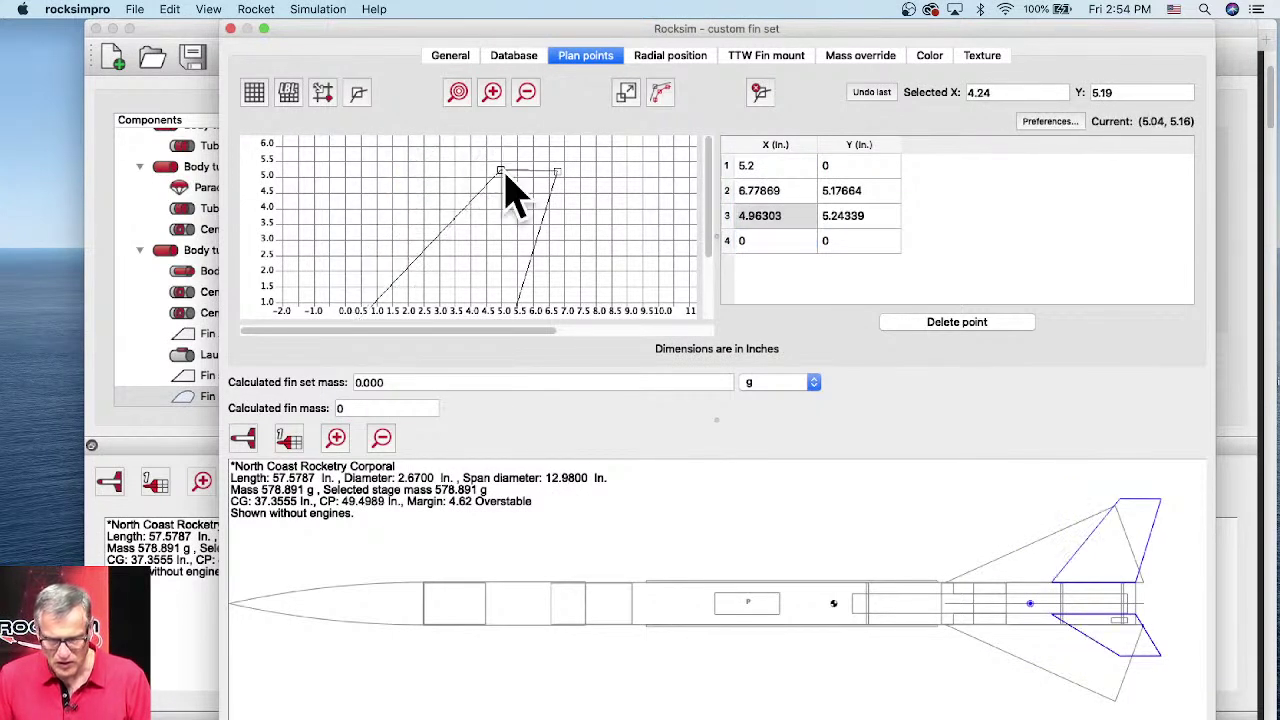
left_click(748, 216)
type("5")
key("Tab")
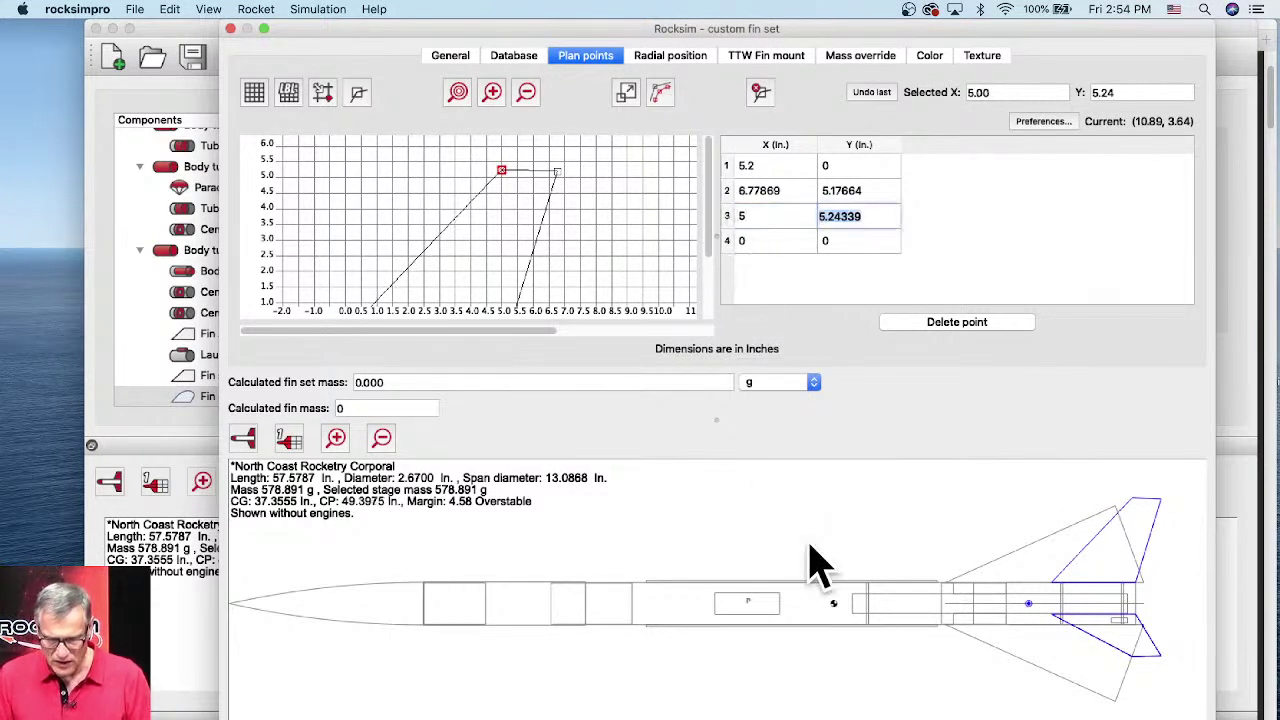
key("Return")
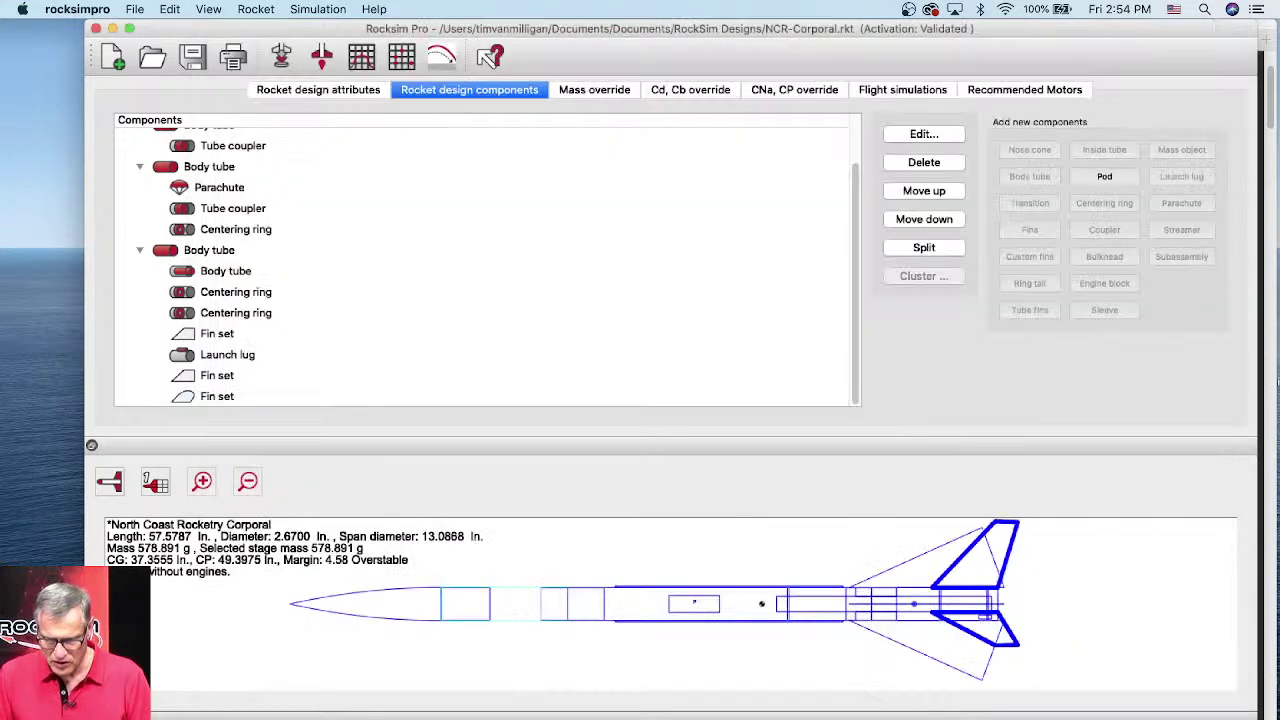
- Delete the two original fin sets from the rearmost body tube, keeping only the custom fin set
left_click_drag(863, 611, 719, 614)
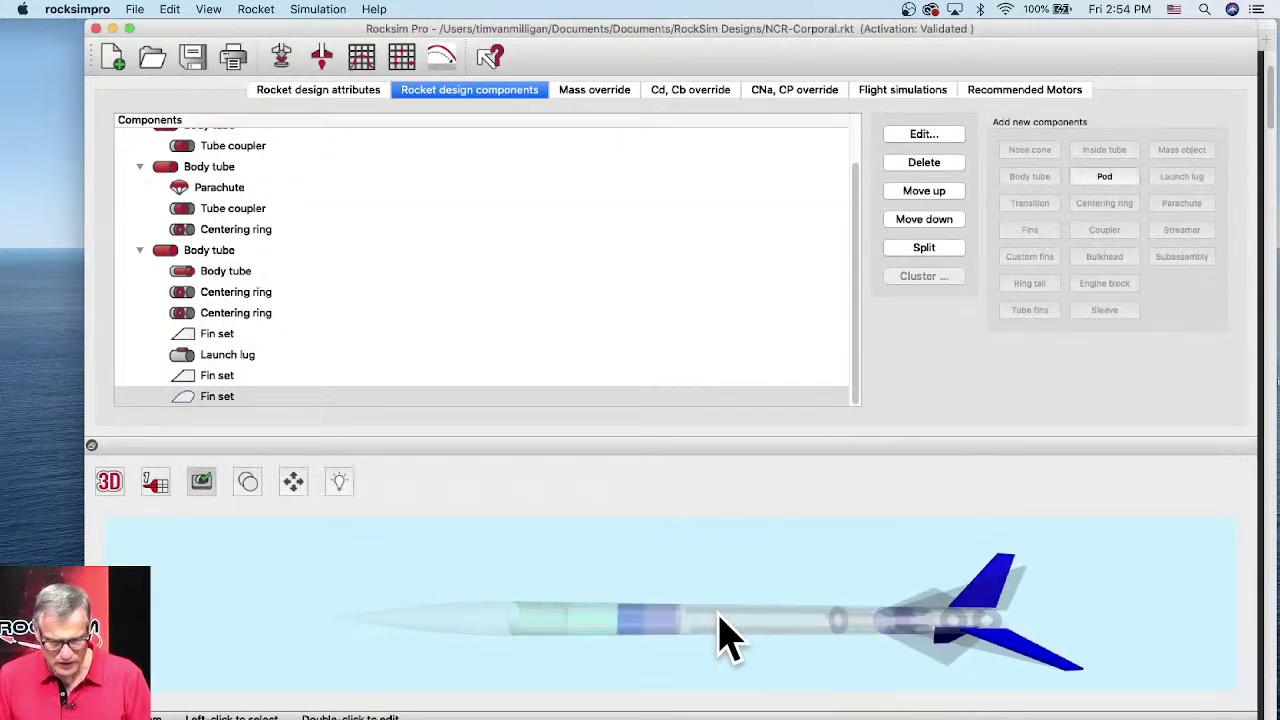
left_click(212, 378)
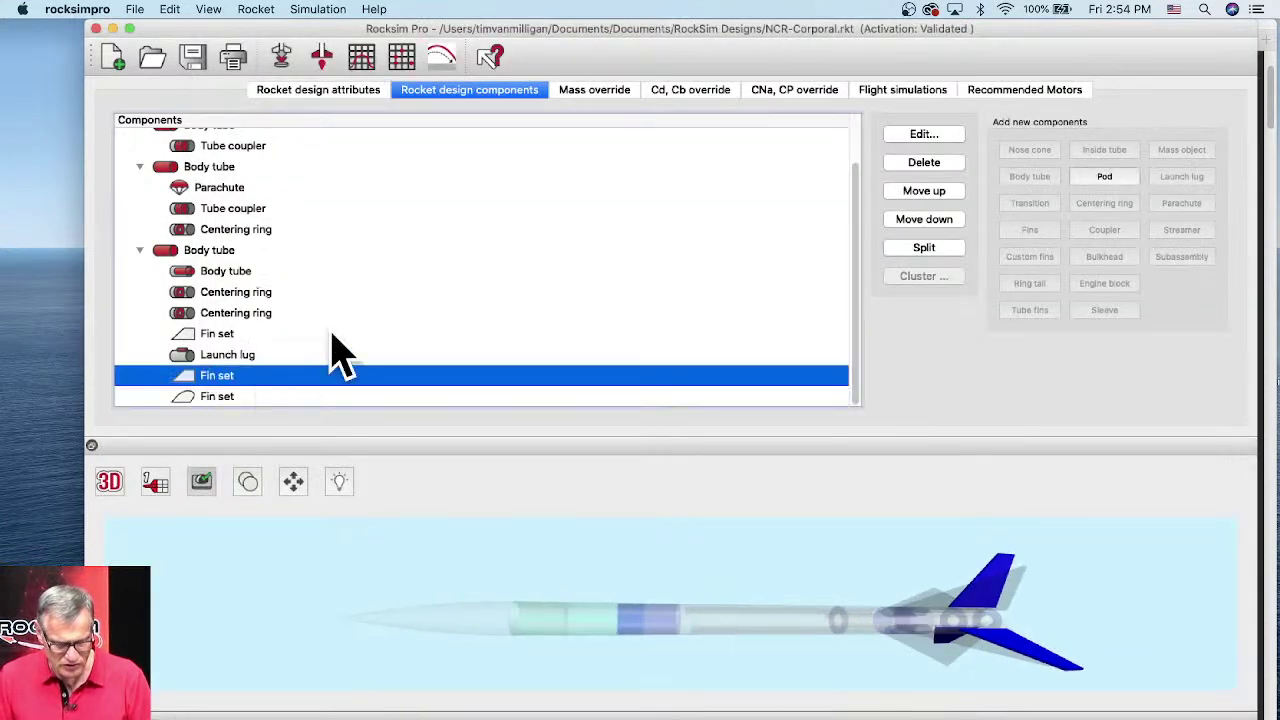
right_click(229, 383)
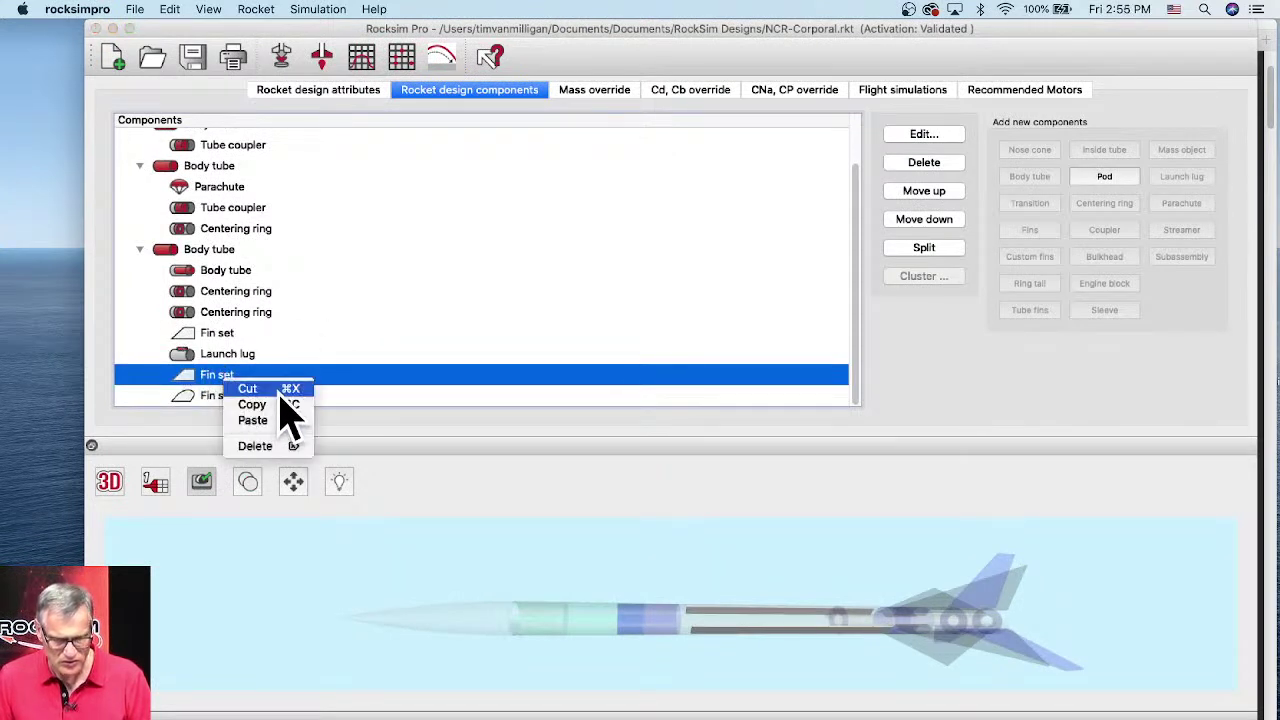
left_click(255, 446)
left_click(727, 421)
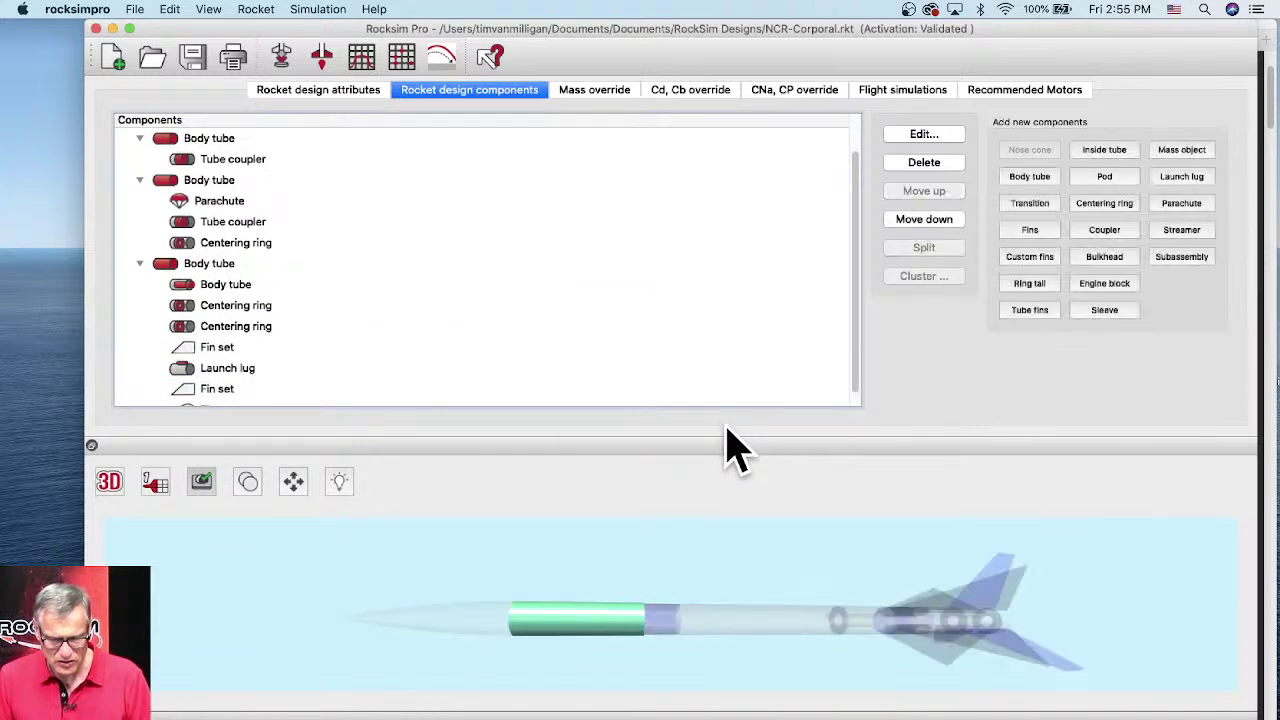
left_click(212, 356)
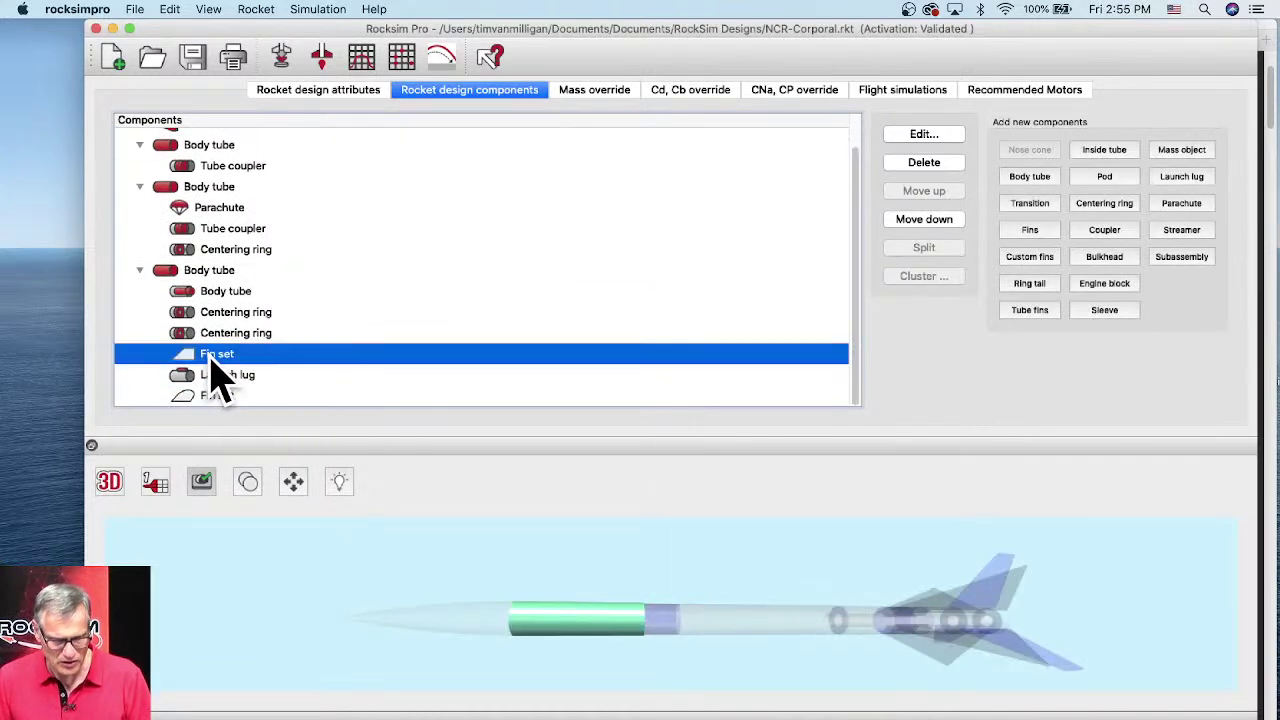
right_click(210, 362)
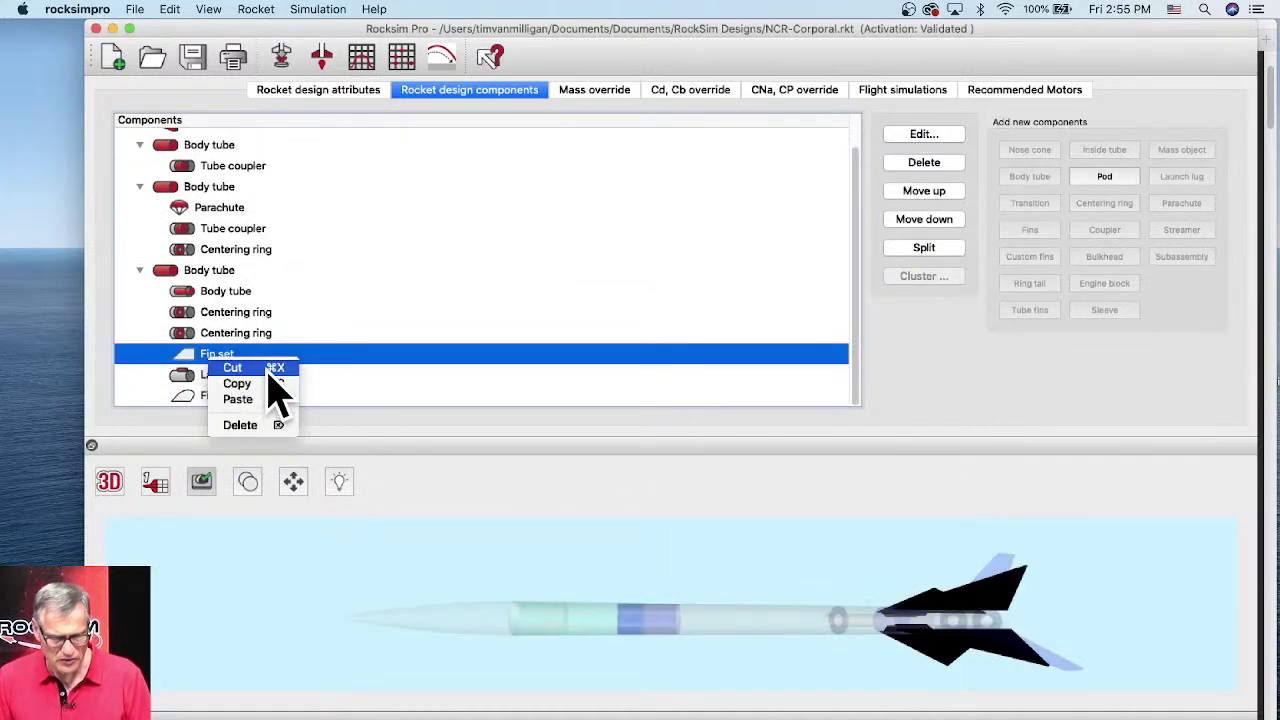
left_click(240, 425)
left_click(722, 421)
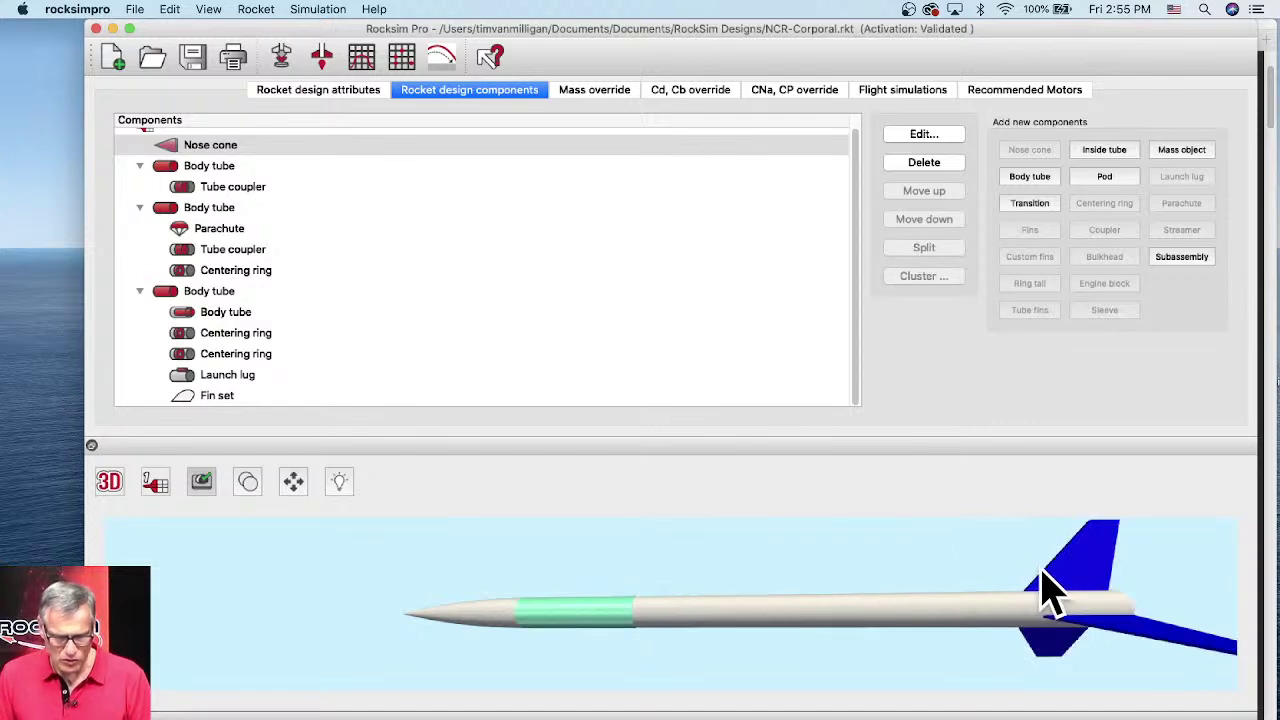
- Reduce the custom fin set's fin count to 1
double_click(218, 398)
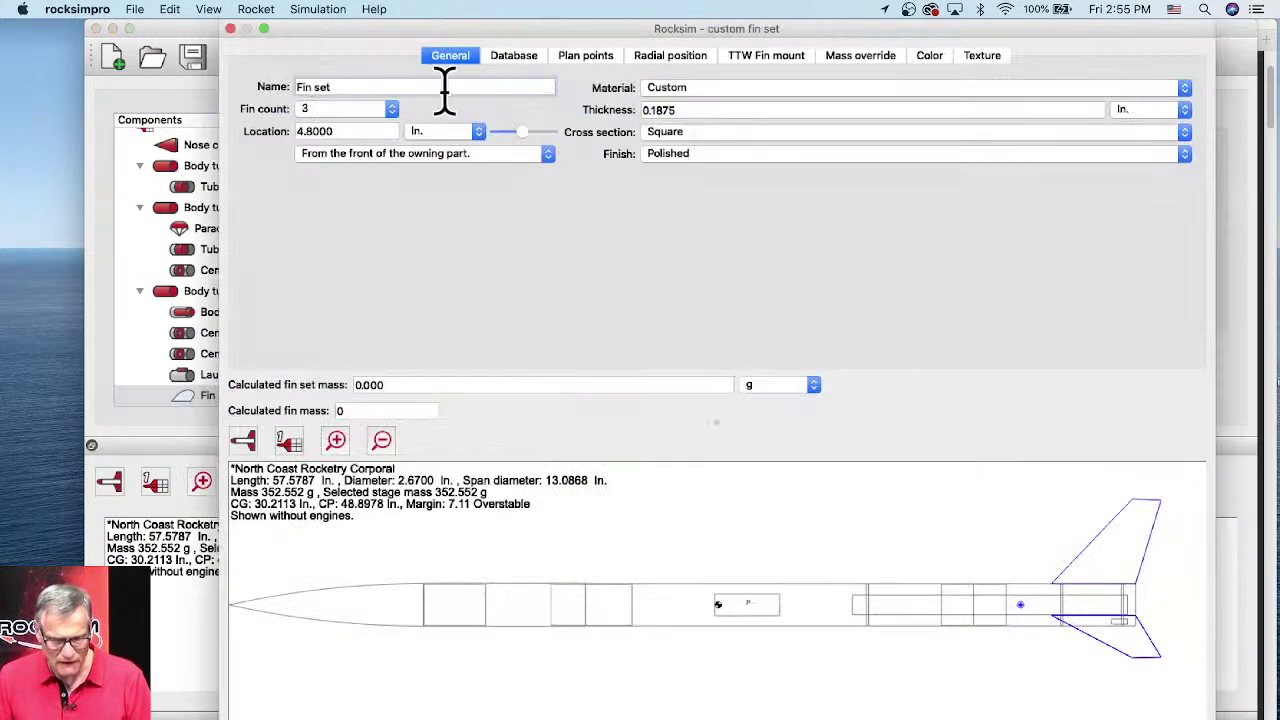
left_click(334, 110)
left_click(283, 128)
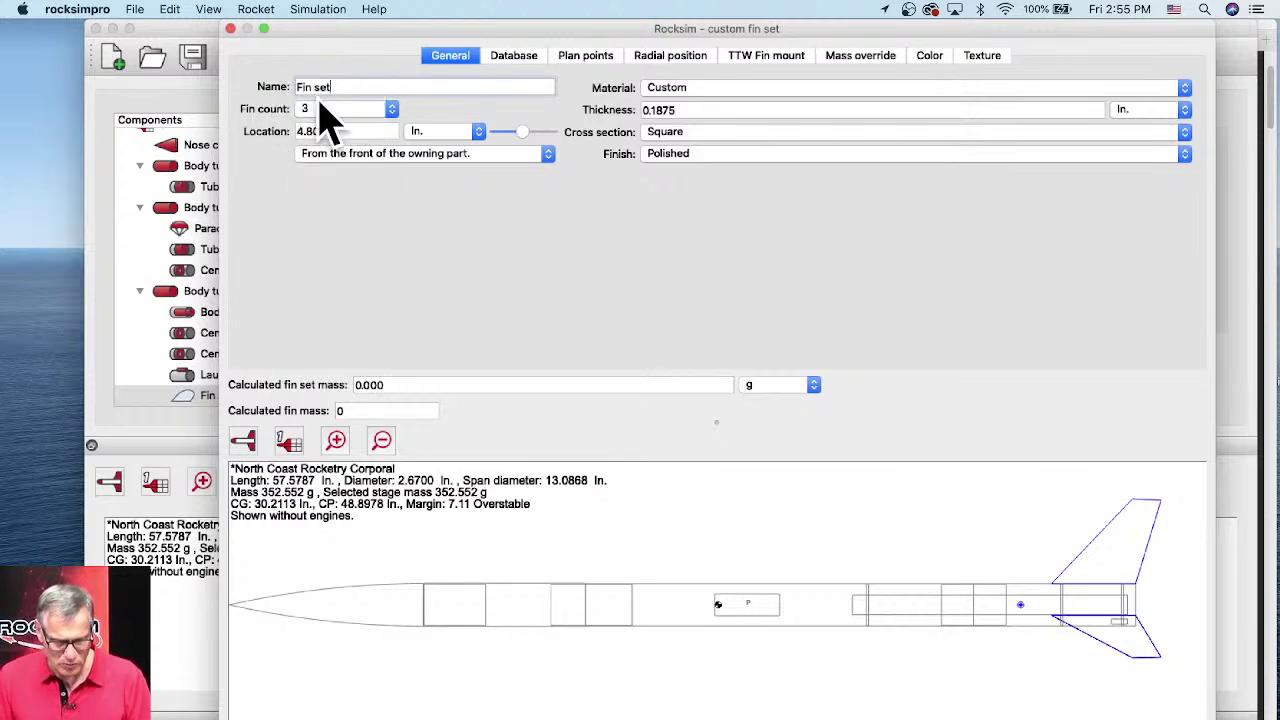
left_click(322, 122)
left_click(312, 95)
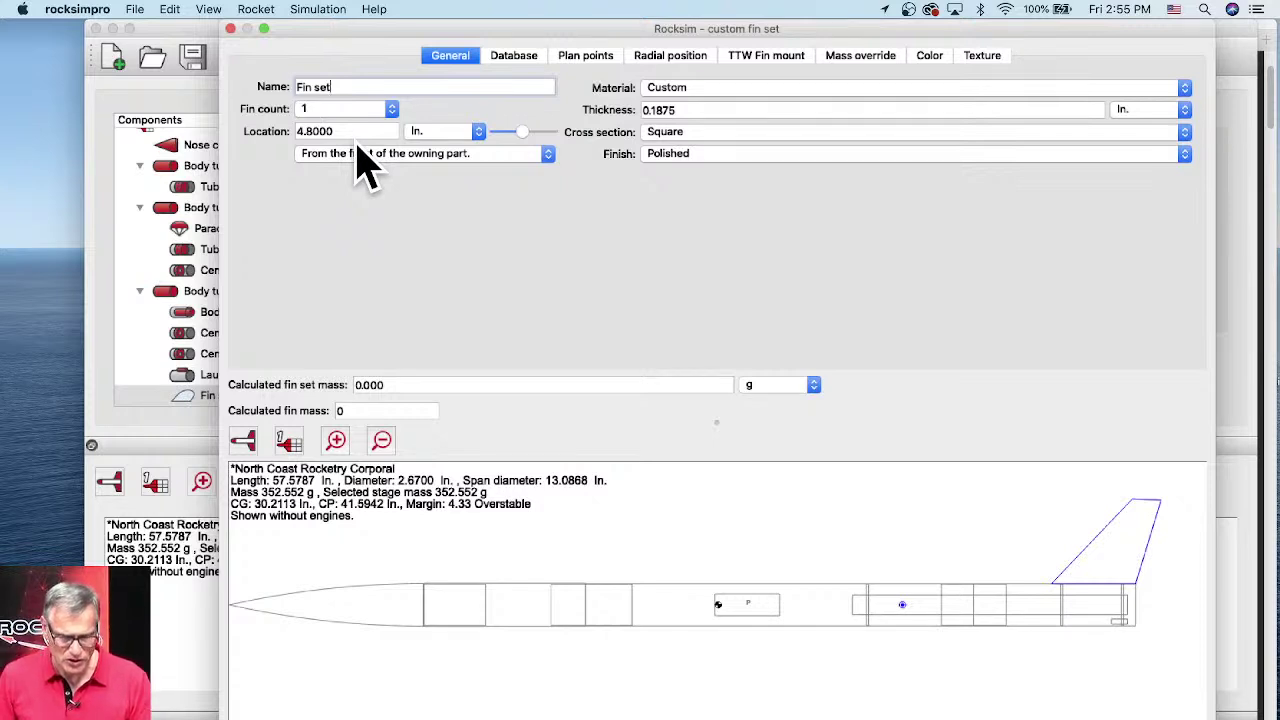
key("Tab")
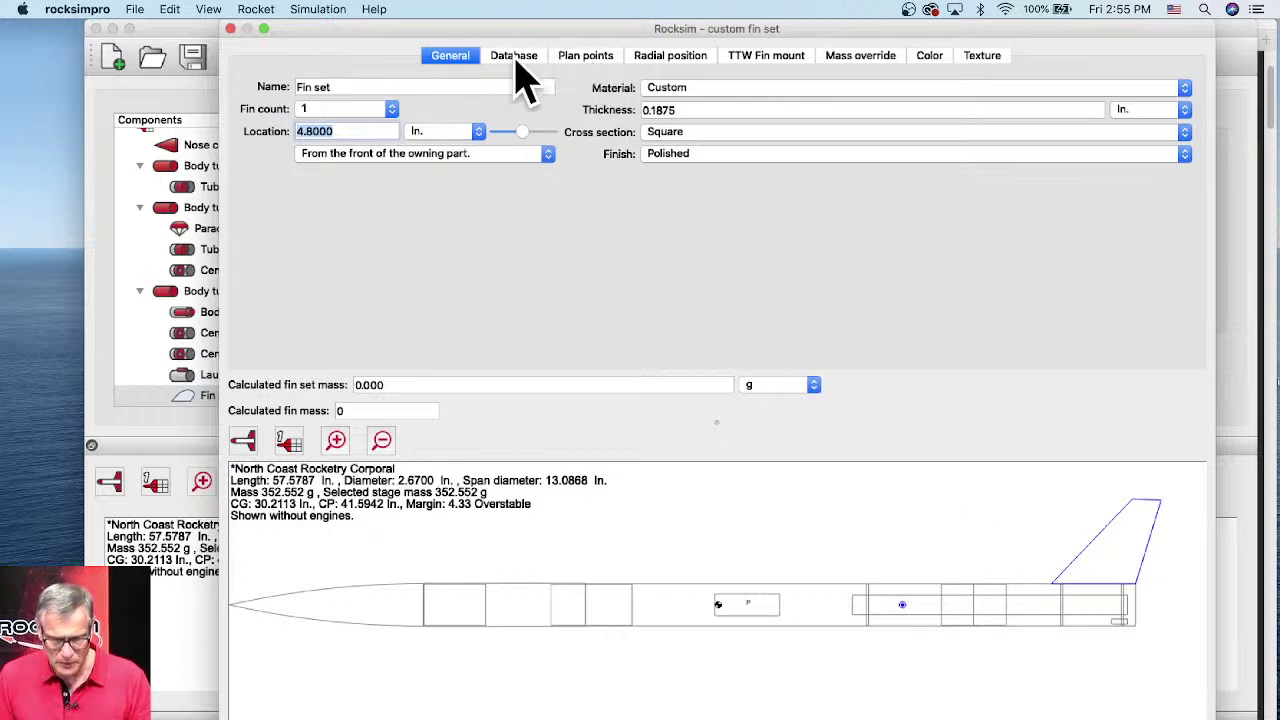
- Set the custom fin's radial angle to 180 degrees, finish editing it and check the rocket in 3D
left_click(667, 55)
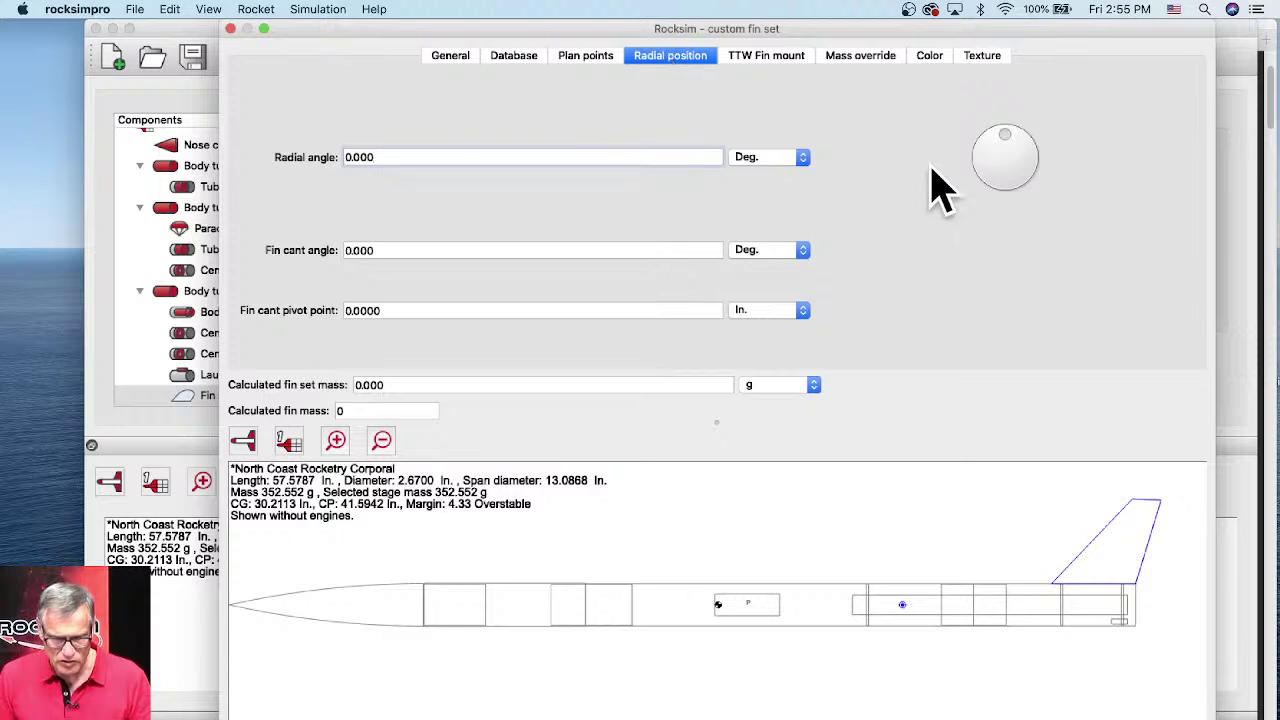
left_click(352, 157)
type("180")
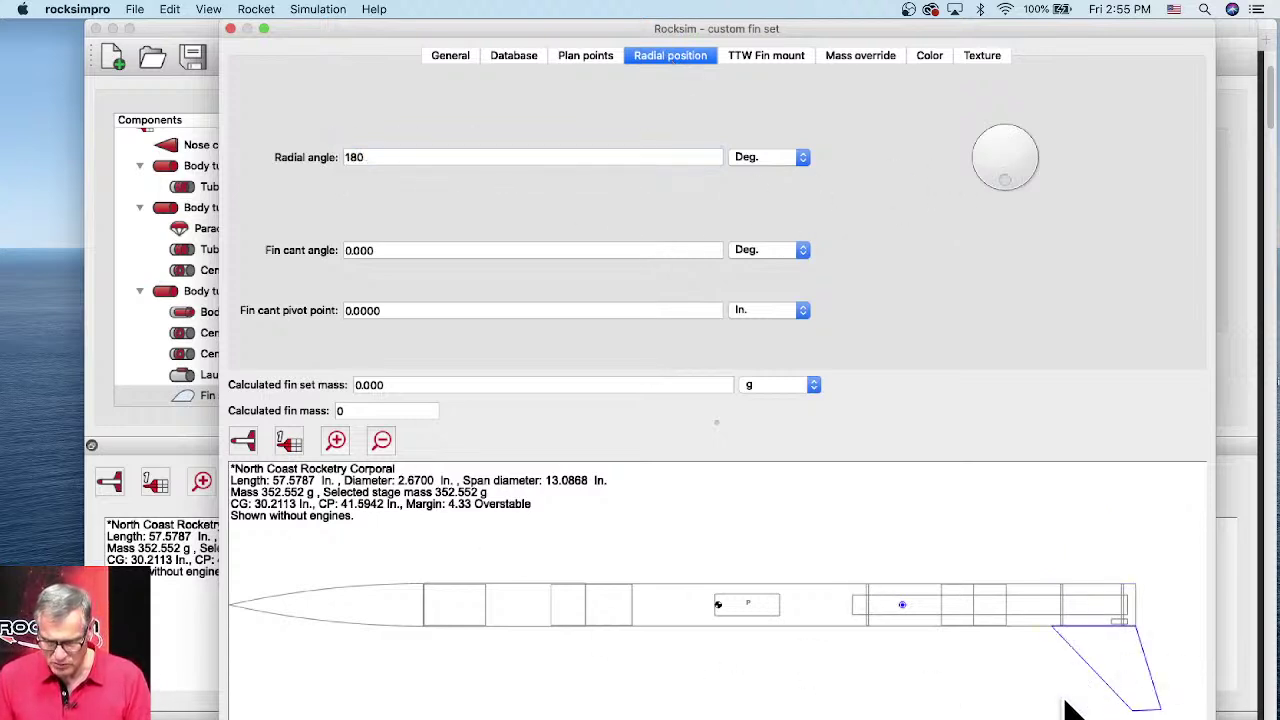
key("Return")
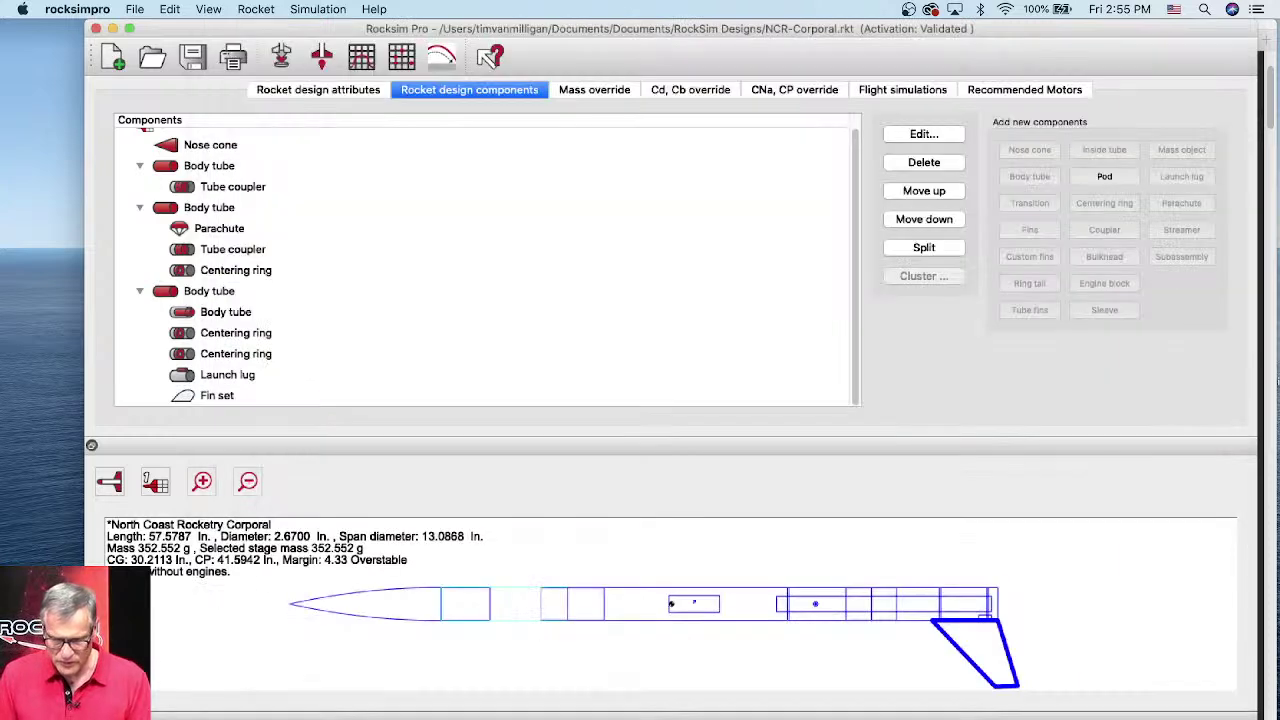
left_click_drag(1073, 655, 1007, 634)
mouse_move(107, 484)
left_mouse_down()
mouse_move(114, 446)
mouse_move(130, 450)
mouse_move(105, 505)
mouse_move(106, 470)
left_mouse_up()
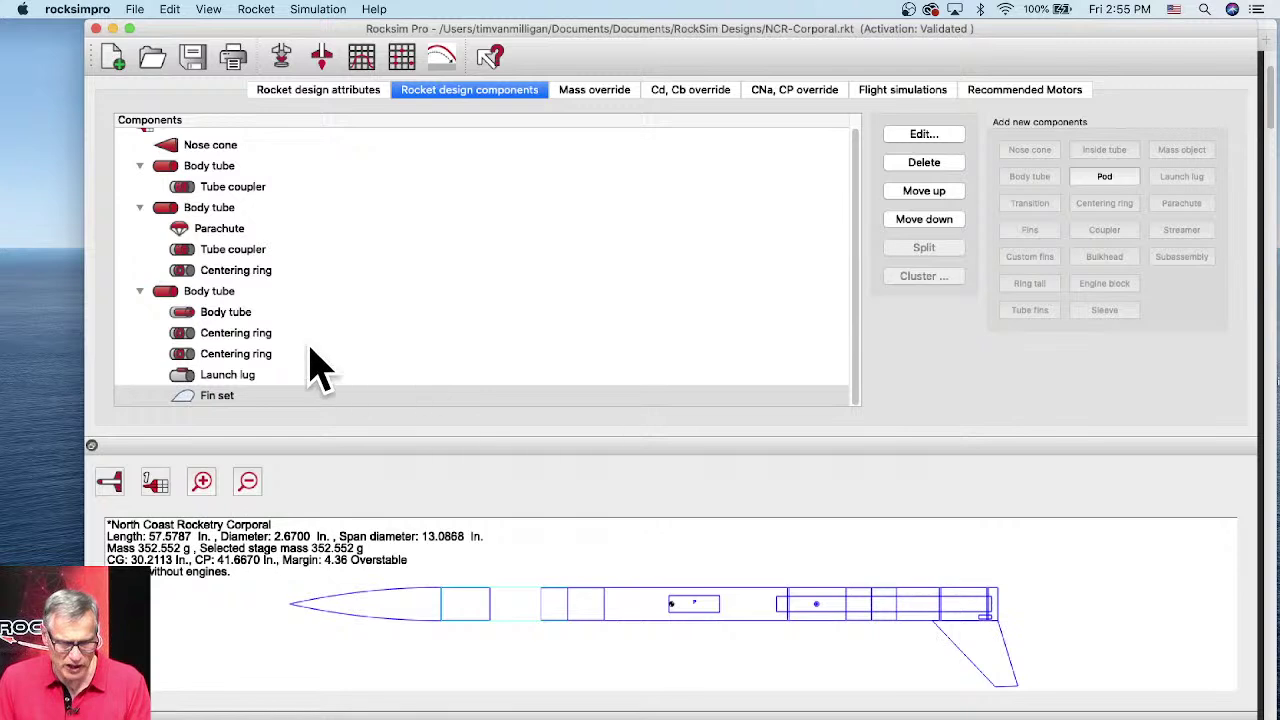
- Copy the custom fin set and paste the duplicate onto the rearmost body tube
left_click(221, 400)
right_click(222, 402)
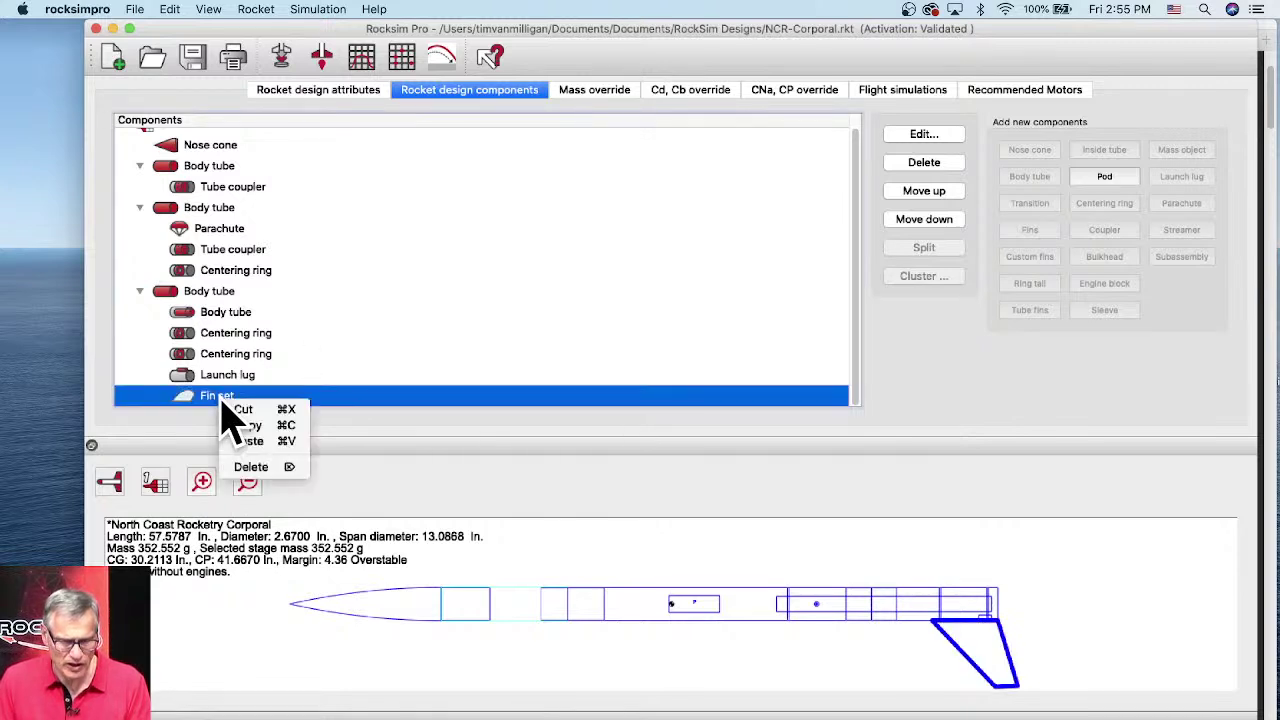
left_click(262, 428)
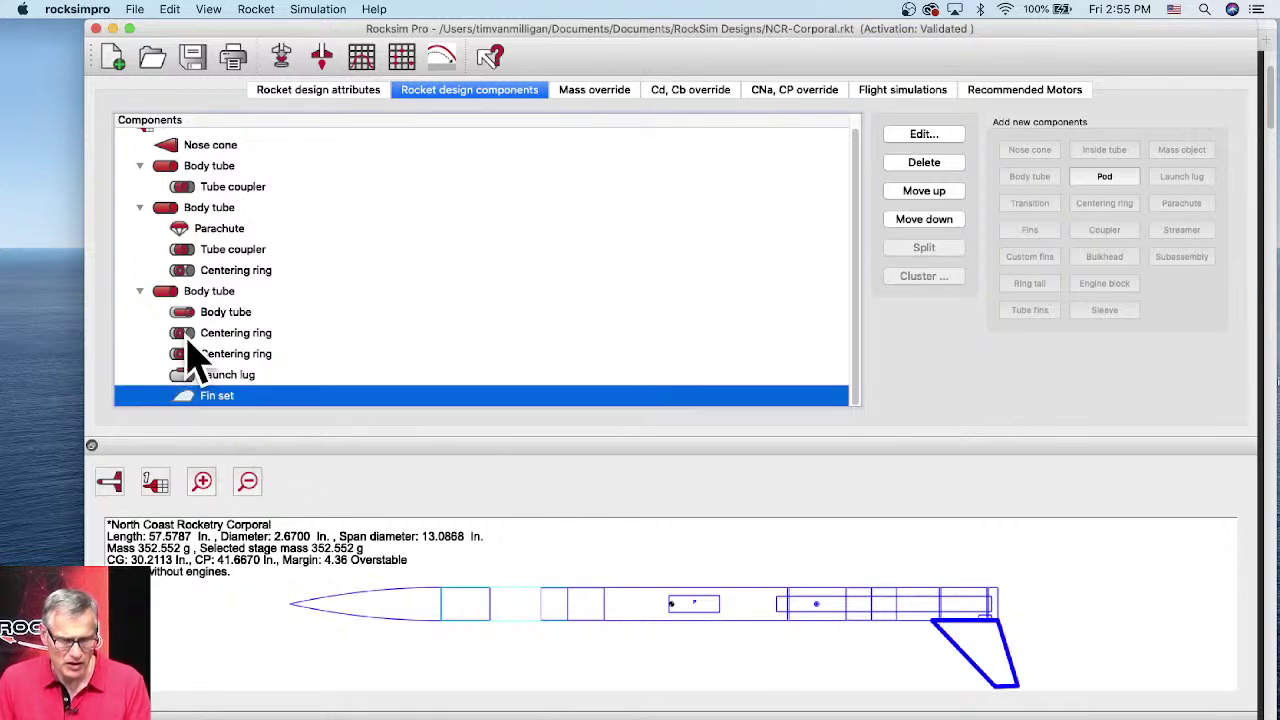
left_click(177, 294)
right_click(172, 297)
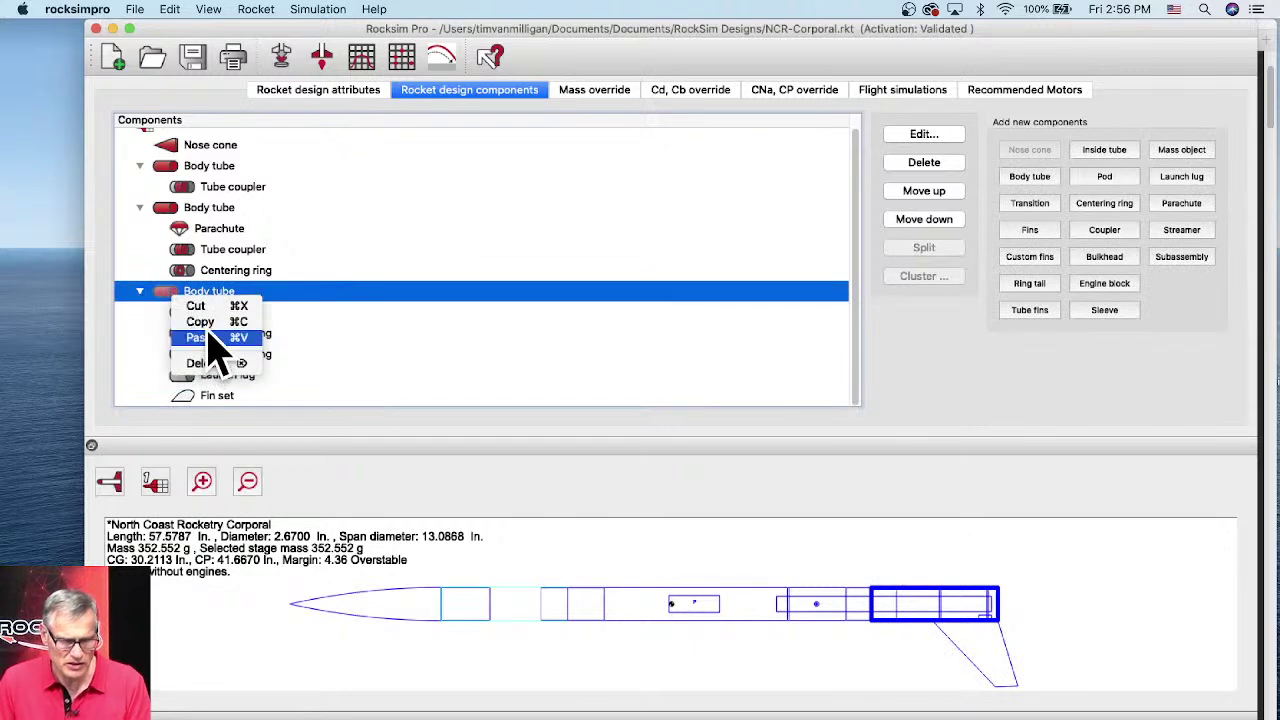
left_click(215, 338)
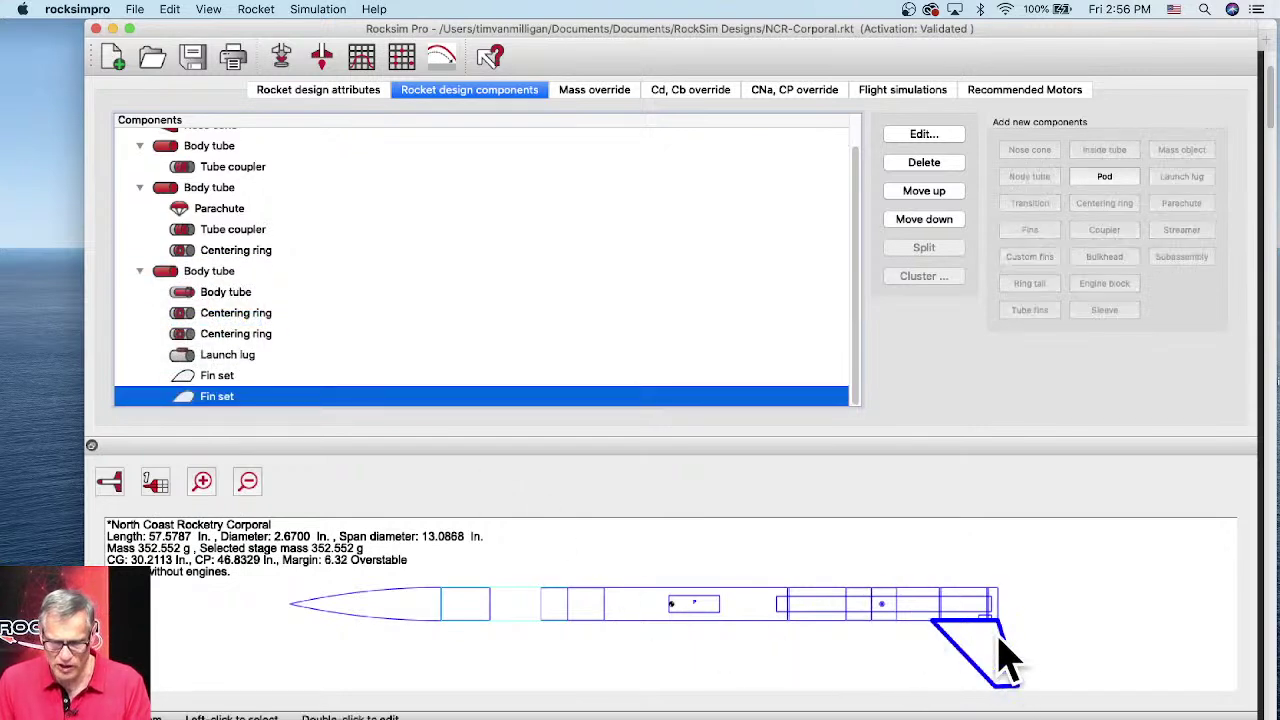
- Set the pasted fin's radial angle to 0 degrees so it sits opposite the first fin
double_click(217, 400)
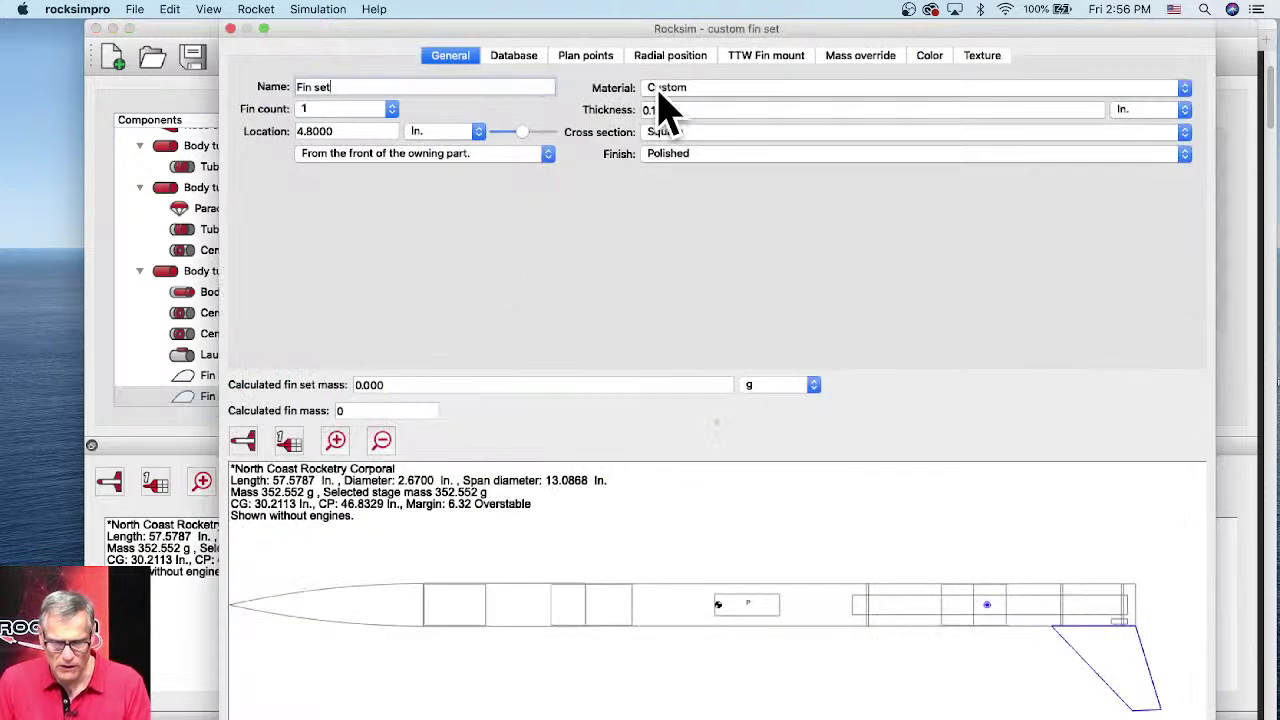
left_click(665, 57)
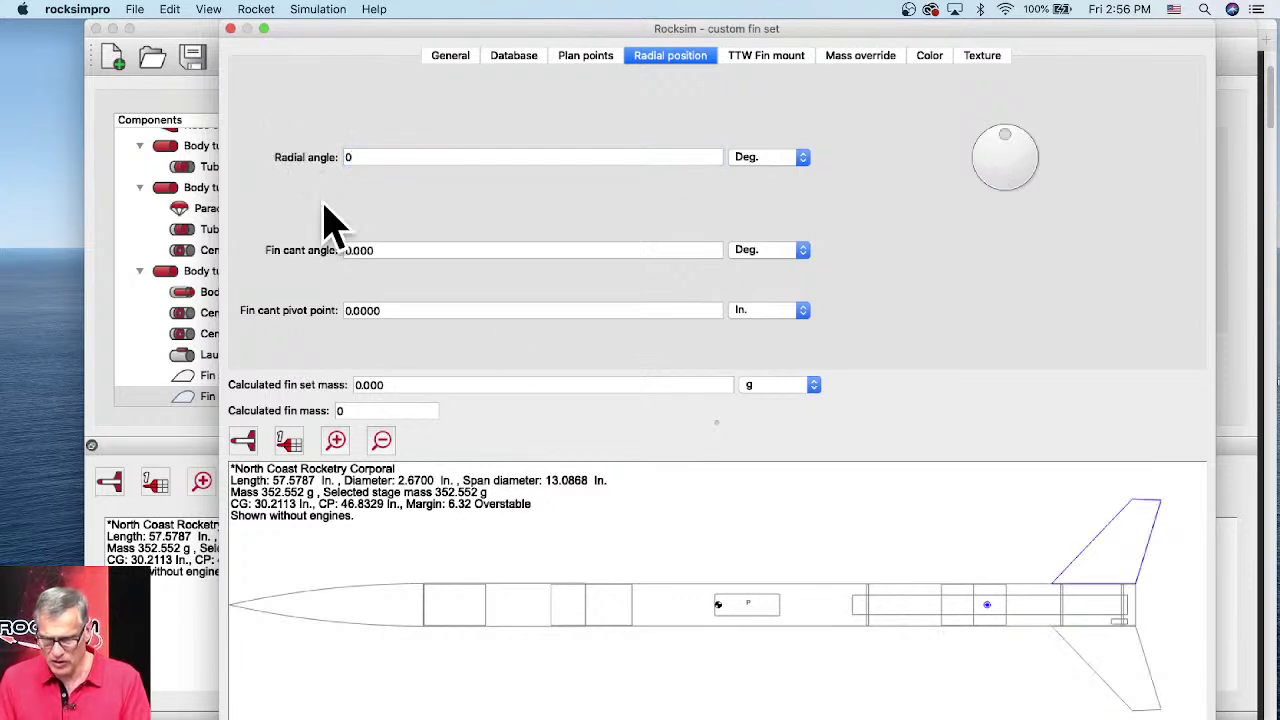
left_click_drag(1097, 634, 1086, 571)
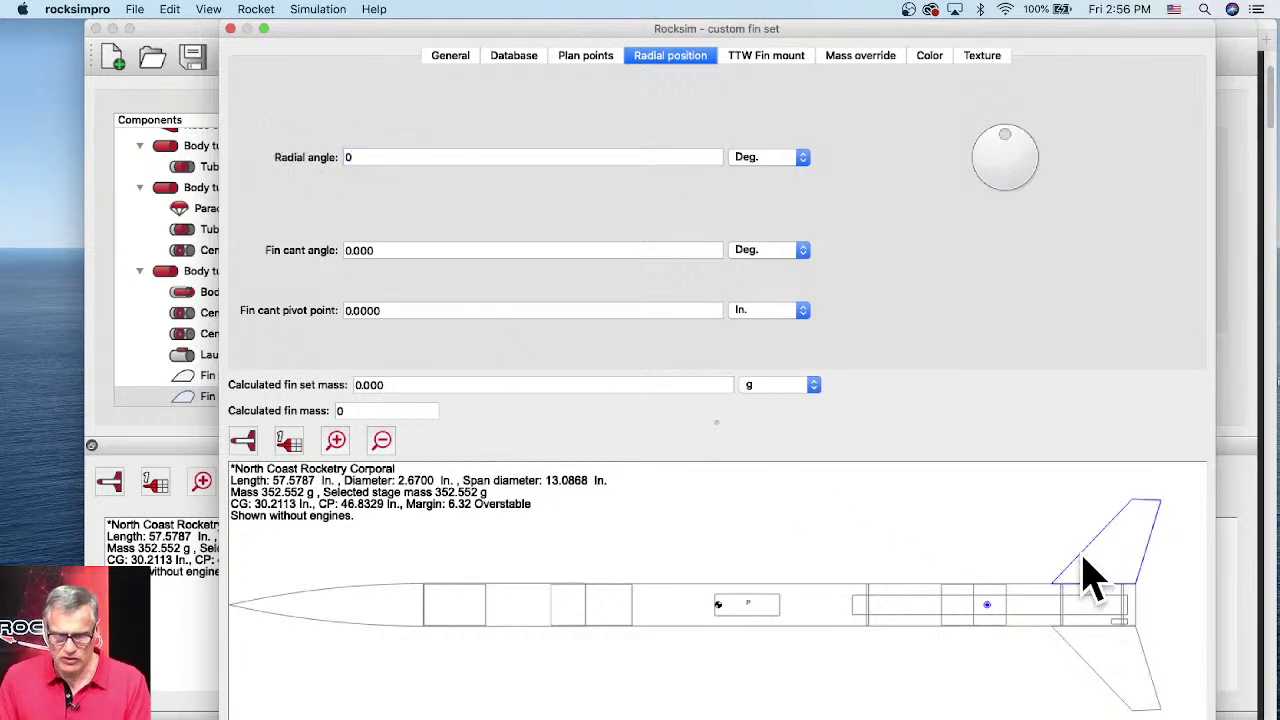
- Set the X coordinate of the pasted fin's forward tip point (point 3) to -5 in
left_click(590, 58)
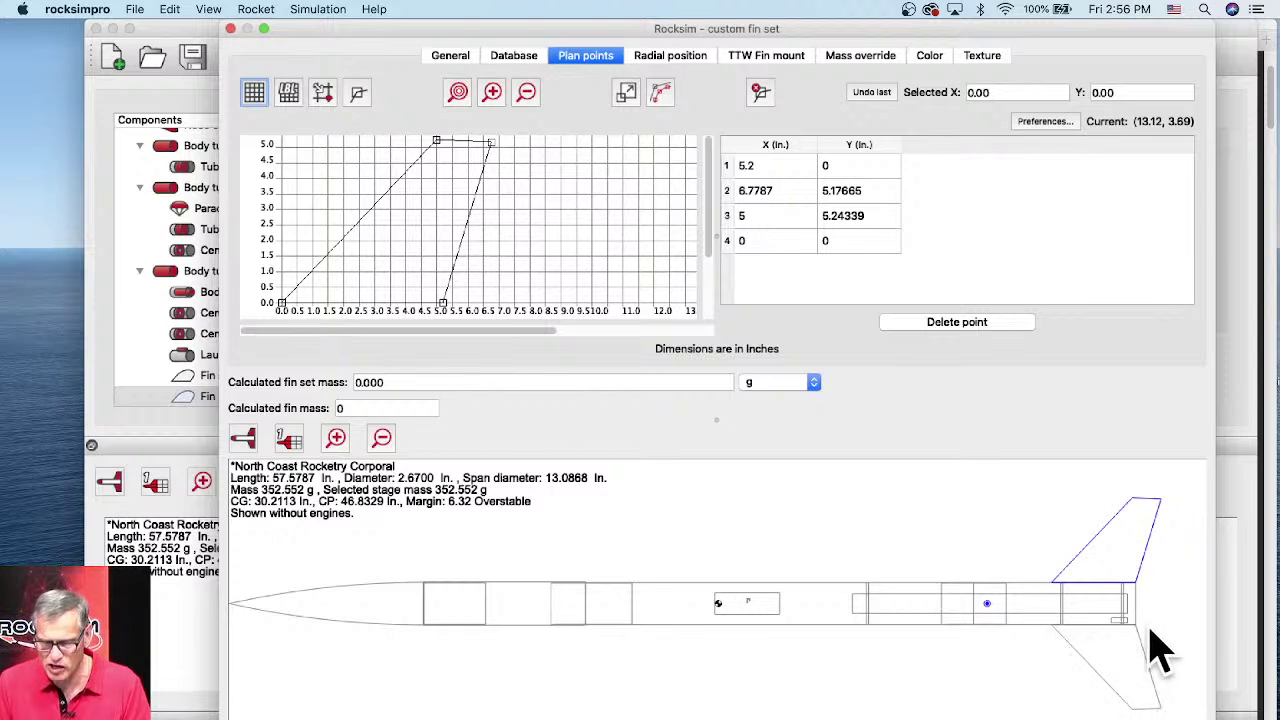
left_click(742, 218)
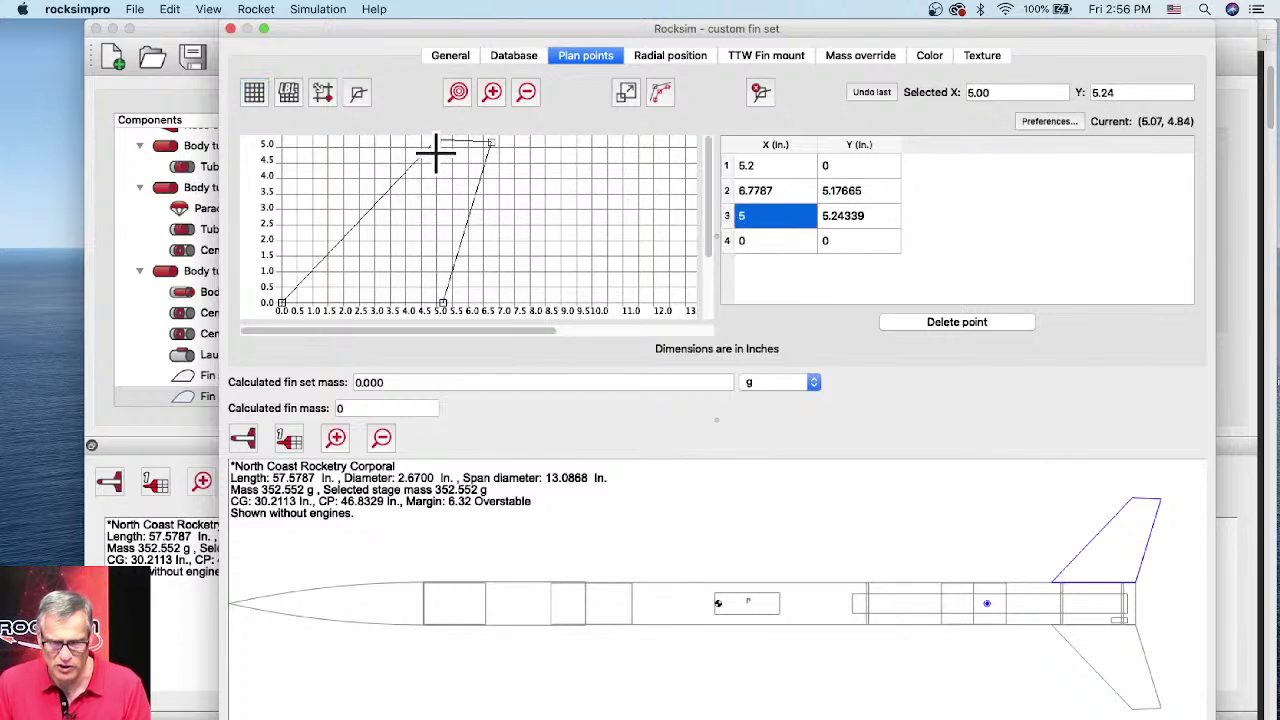
double_click(742, 218)
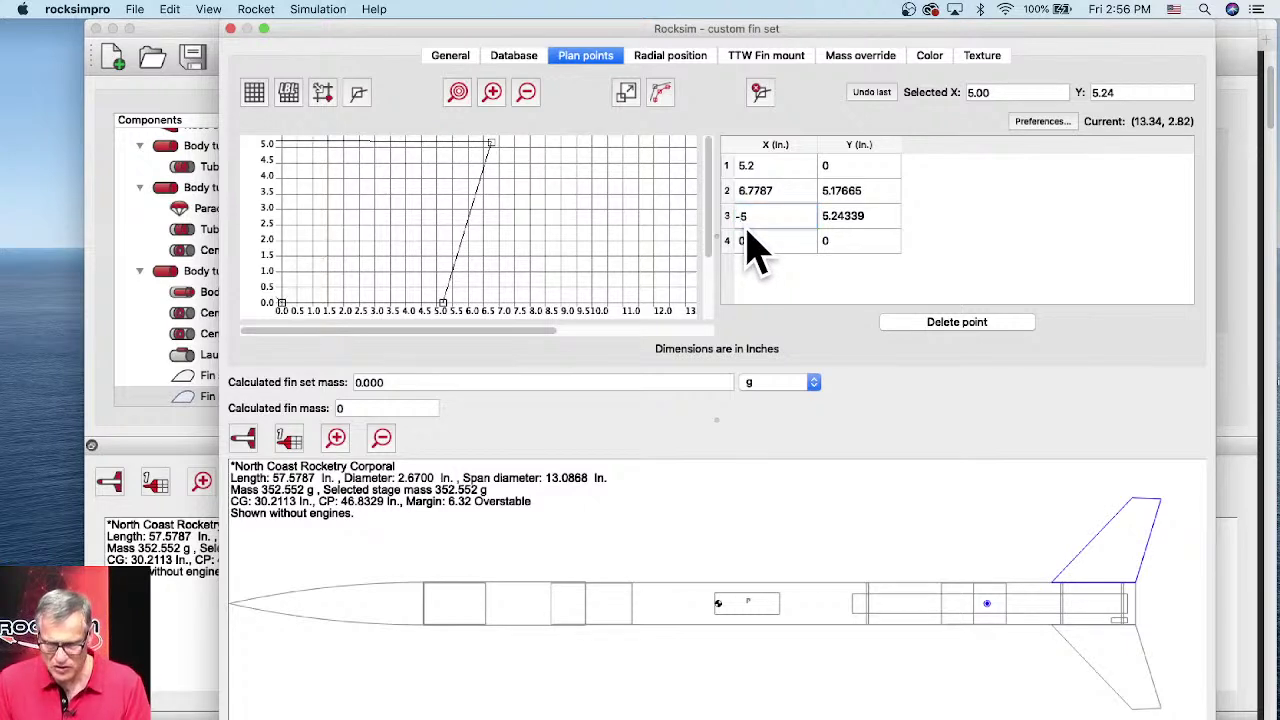
type("-5")
key("Tab")
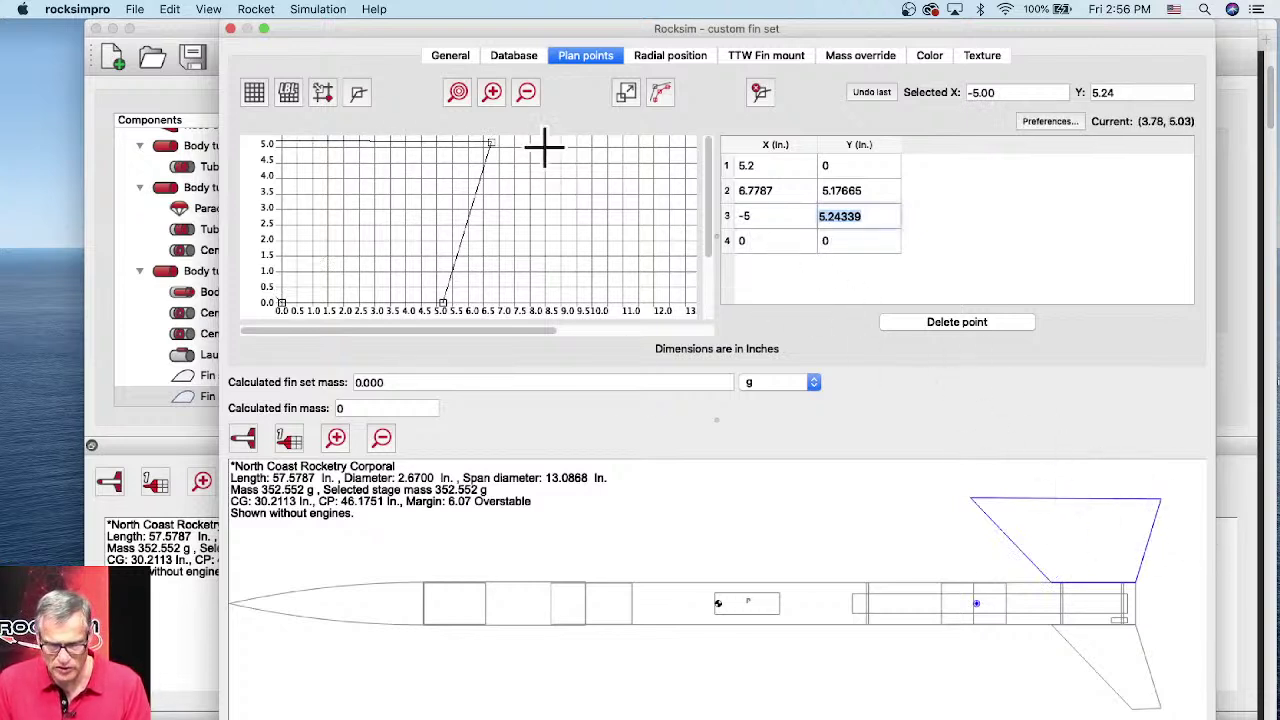
- Set the X coordinate of the pasted fin's other tip point (point 2) to -6.7787 in
left_click(852, 190)
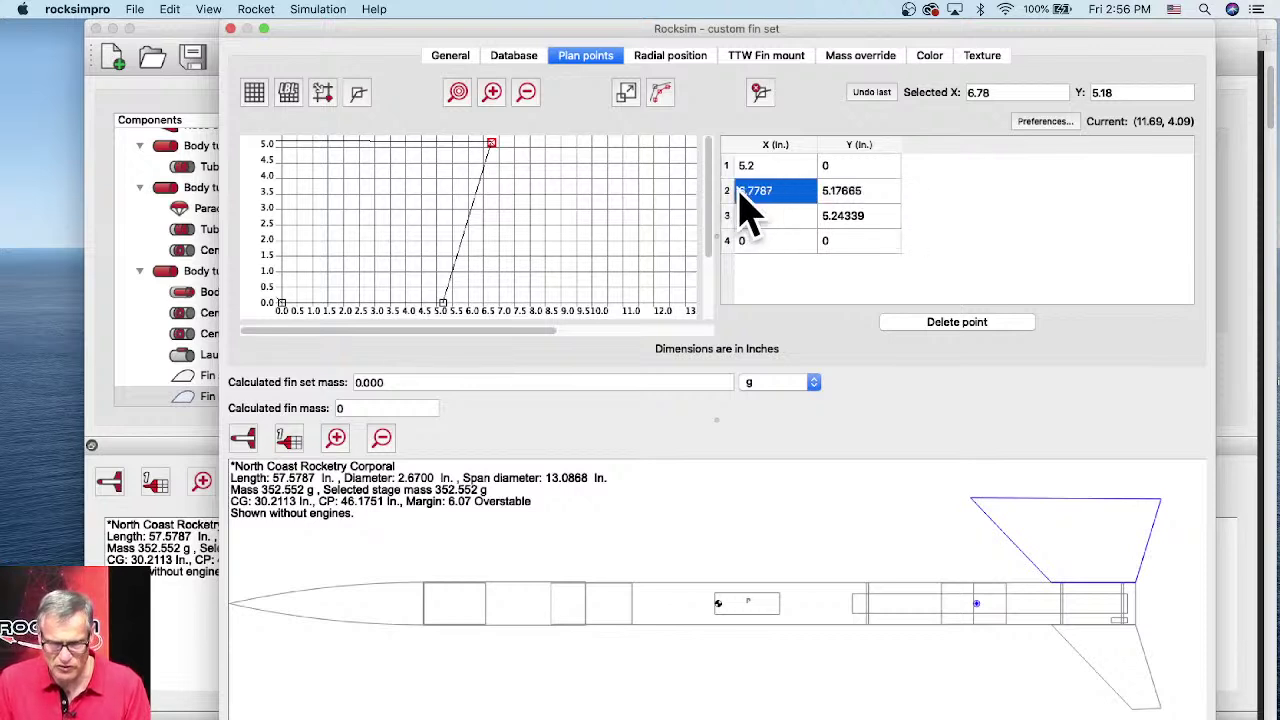
left_click(745, 192)
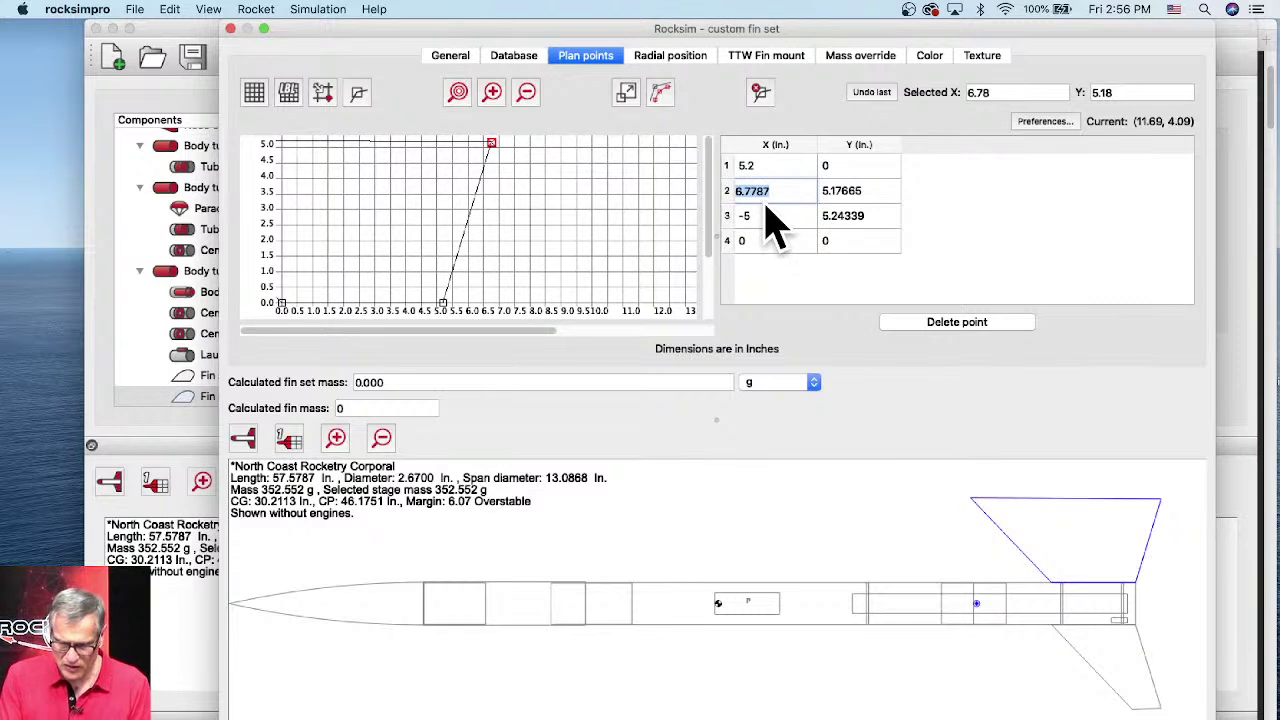
type("-")
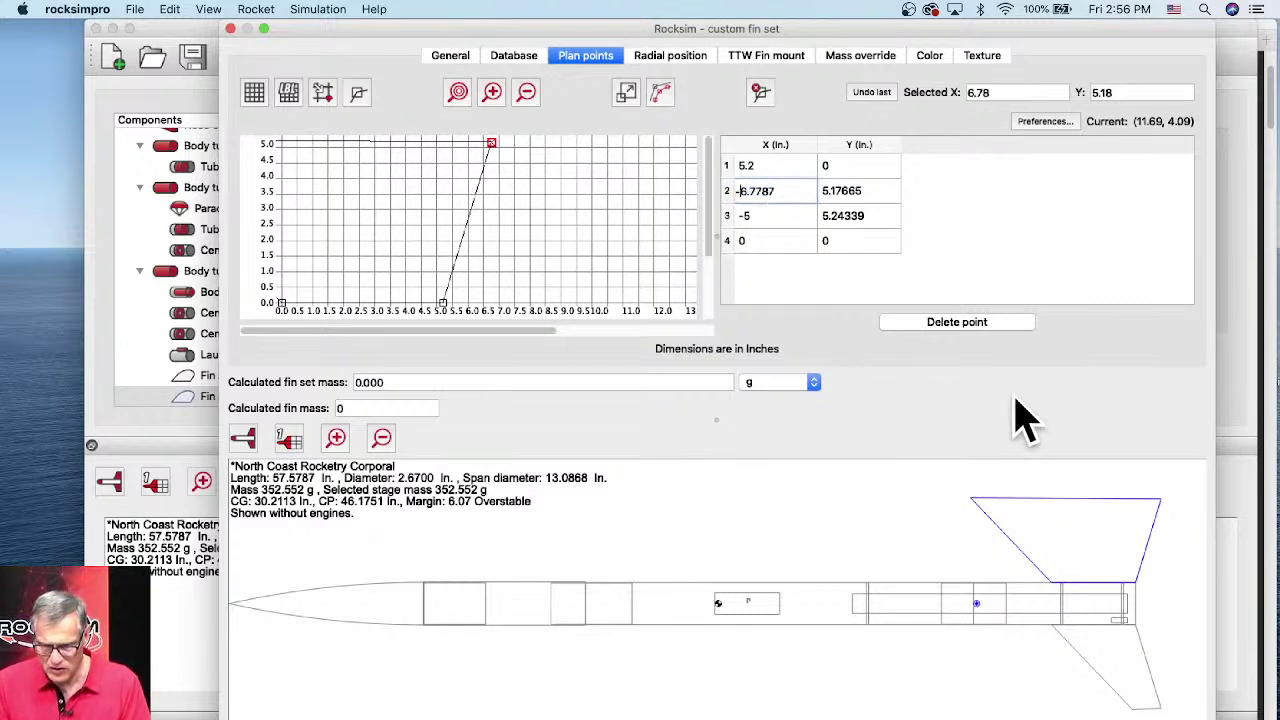
key("Tab")
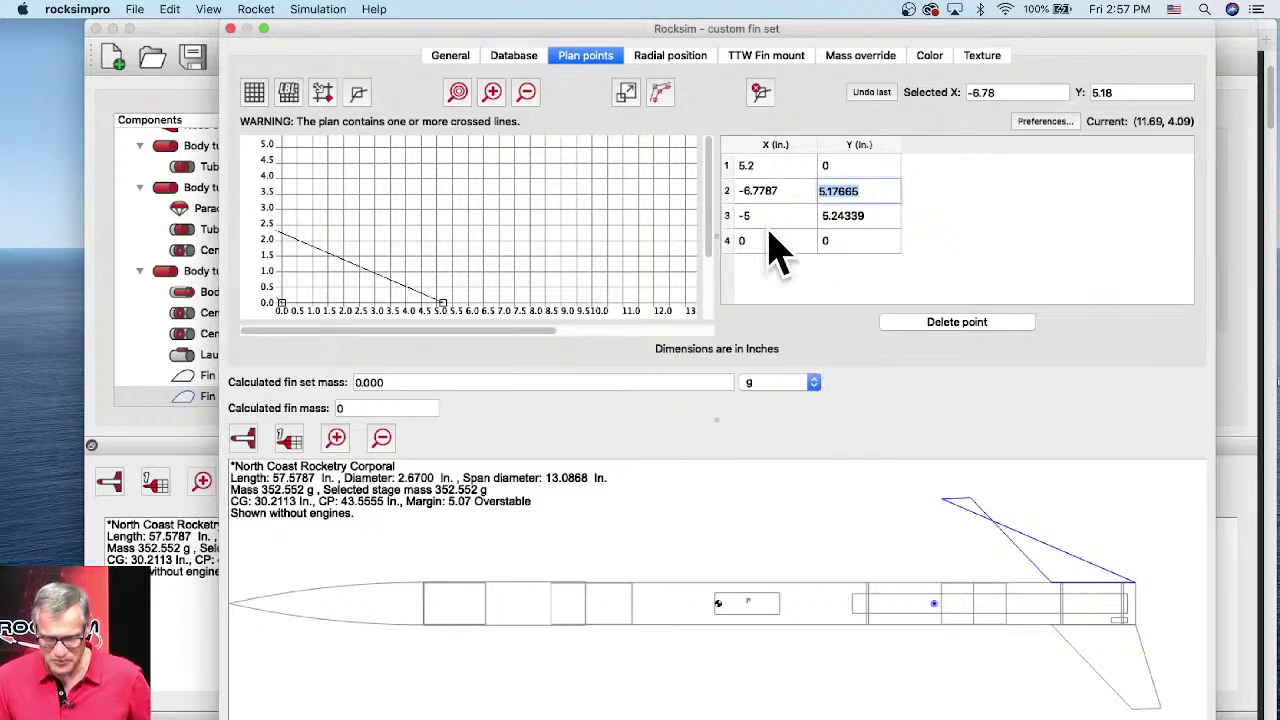
- Try to set the X coordinate of the pasted fin's root point 4 to 5.2 in
left_click(752, 165)
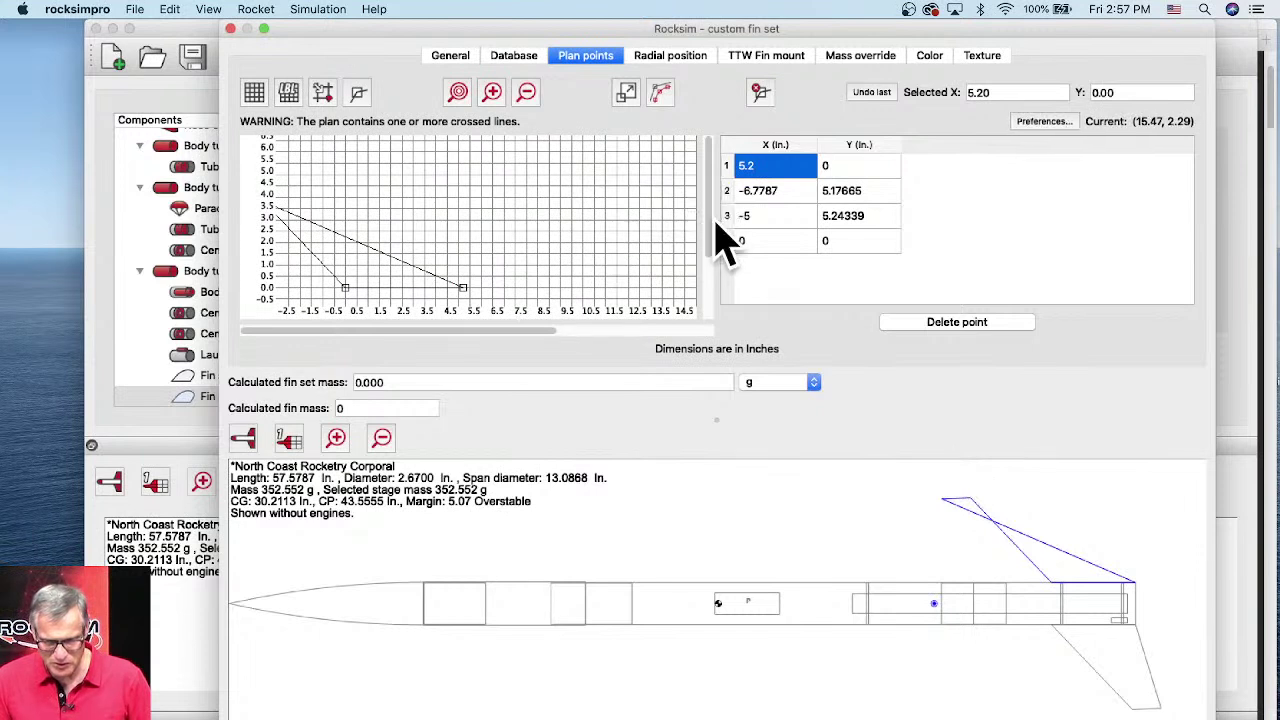
scroll(712, 247, "down", 3)
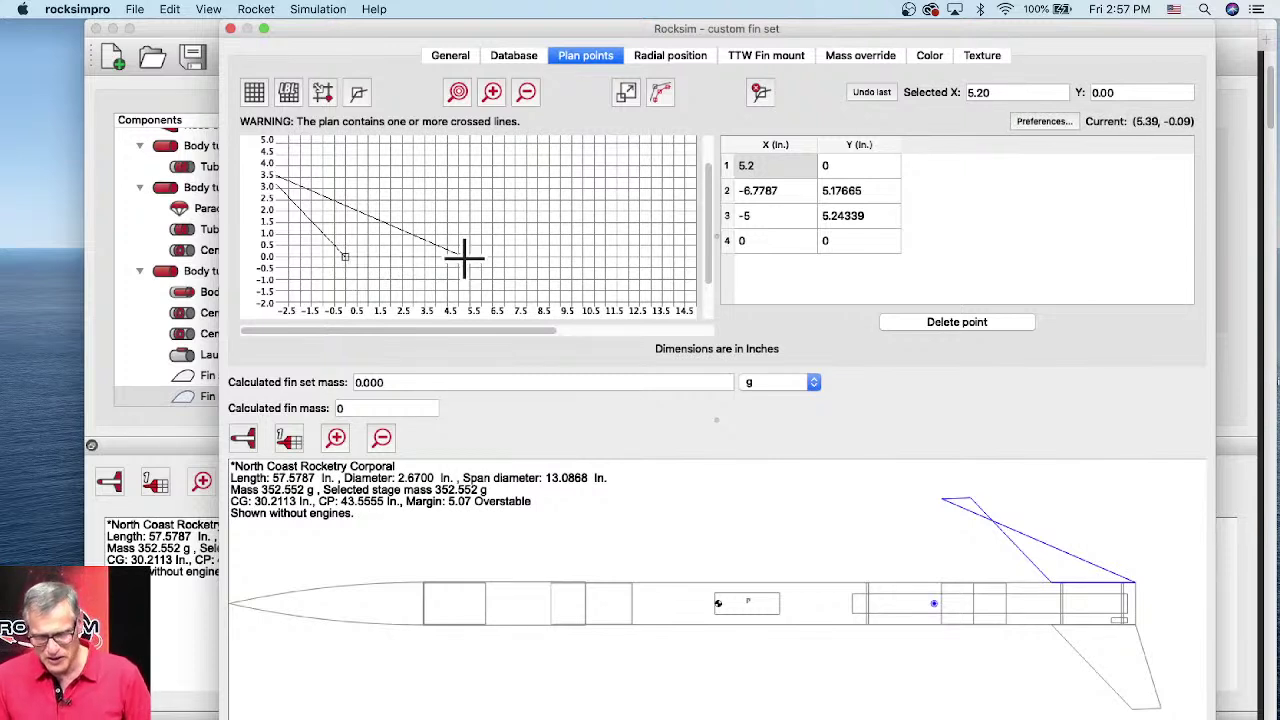
left_click(767, 170)
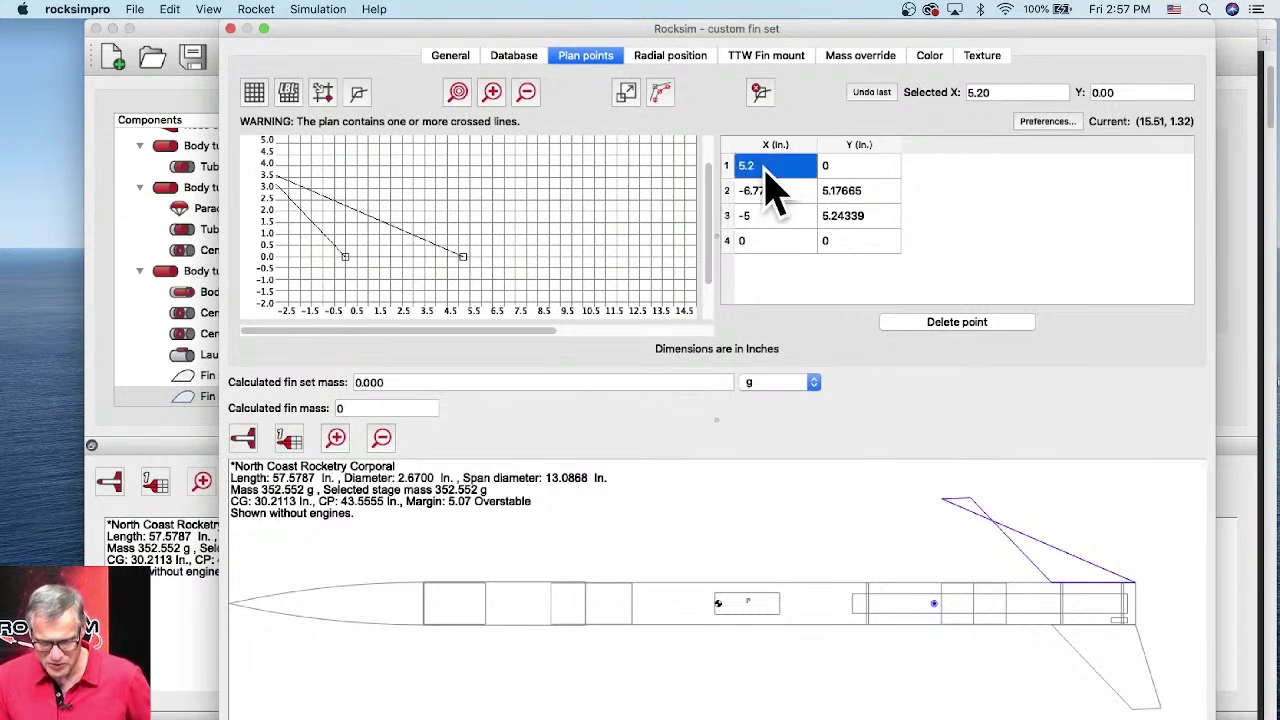
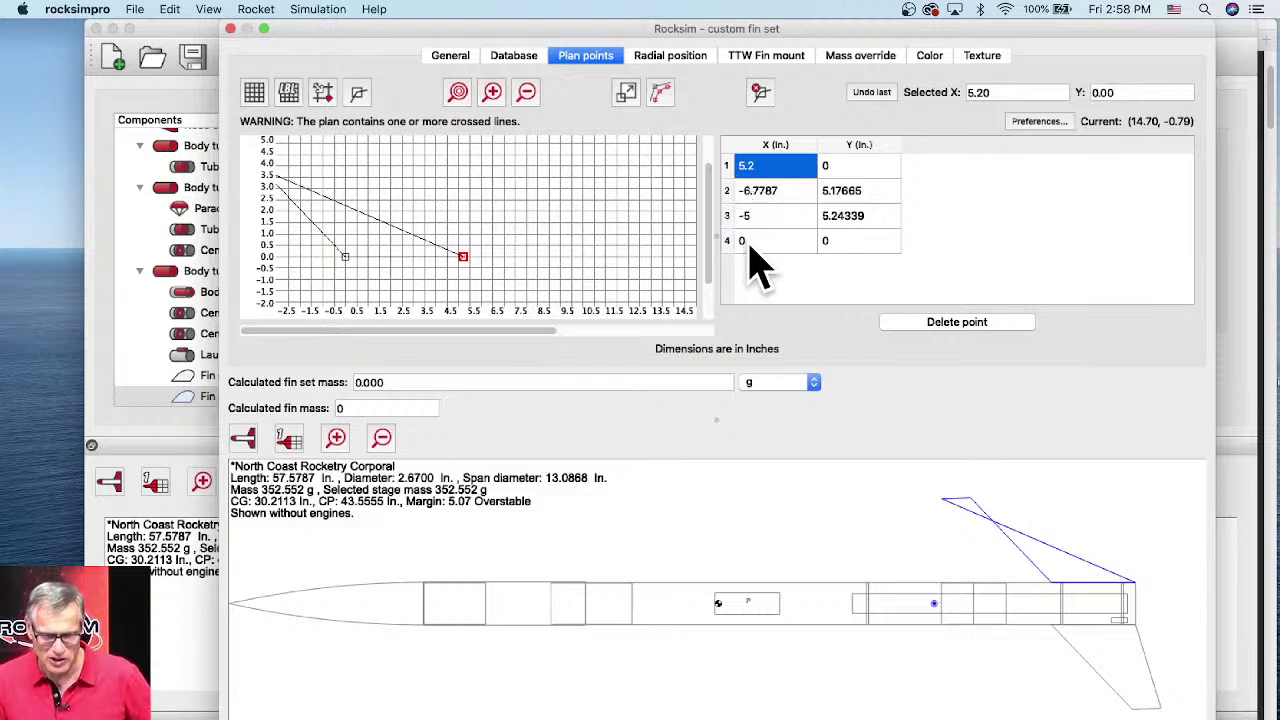
left_click(752, 243)
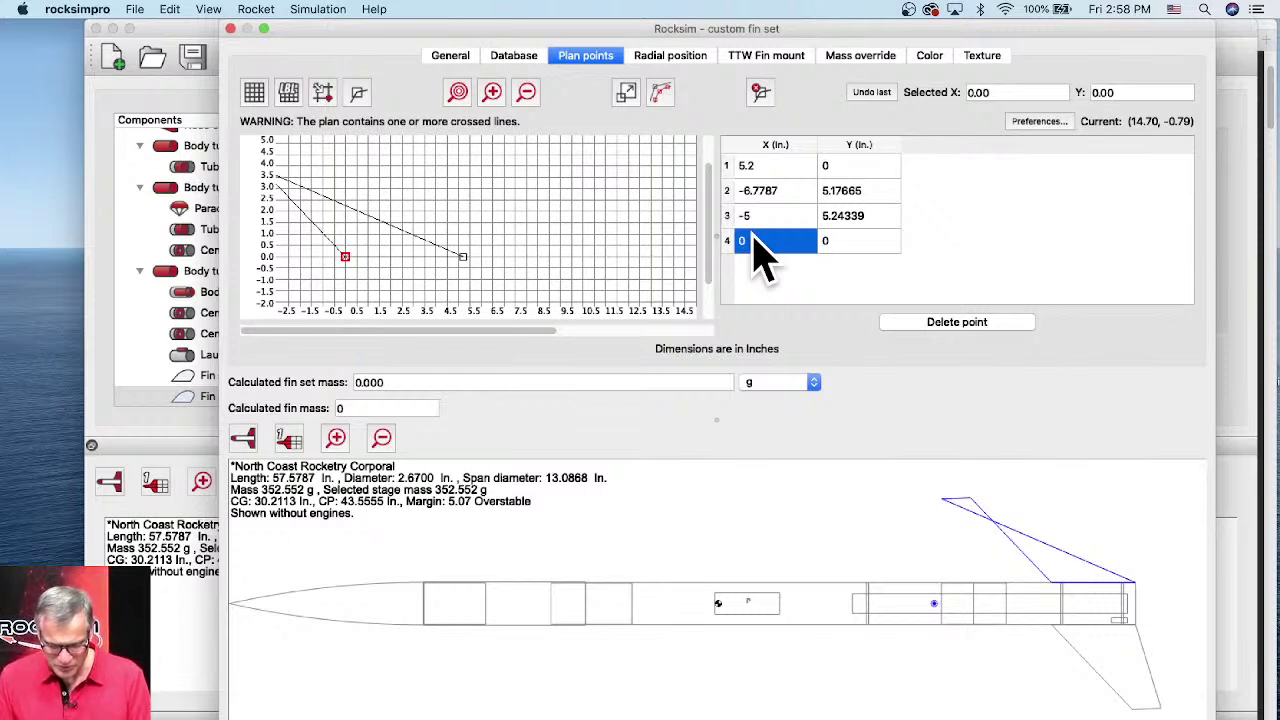
type("5.2")
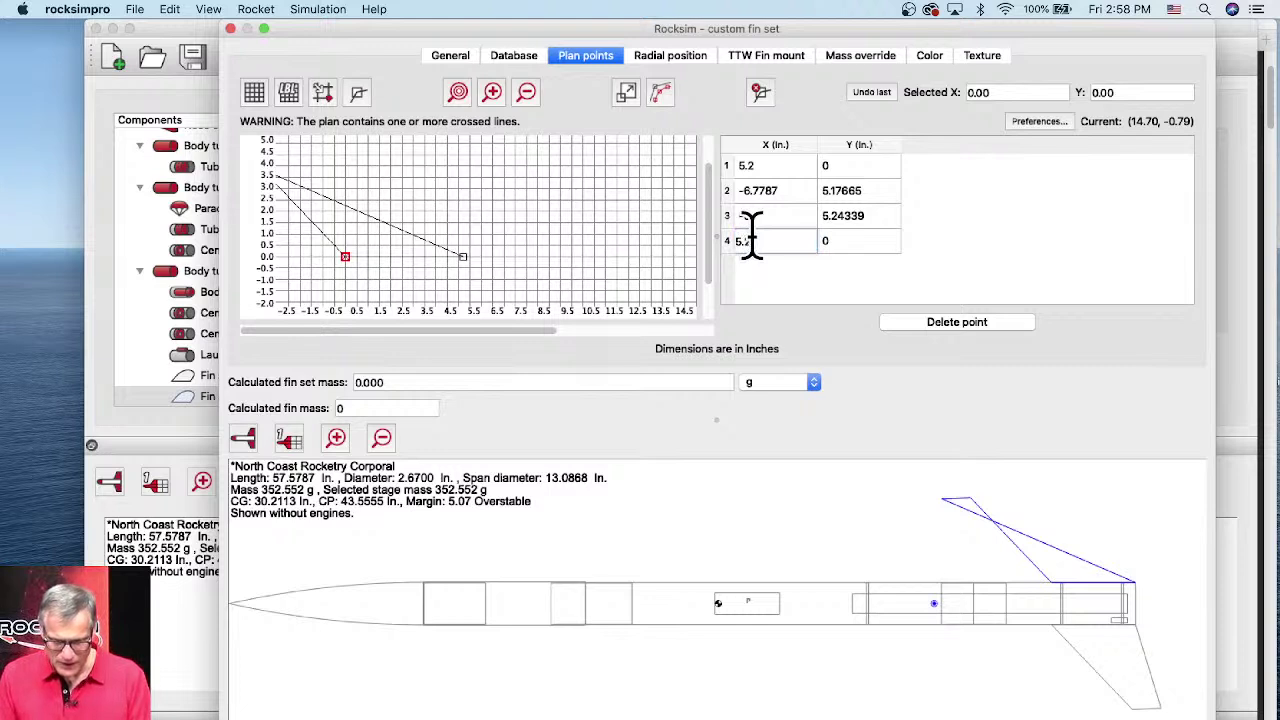
key("Tab")
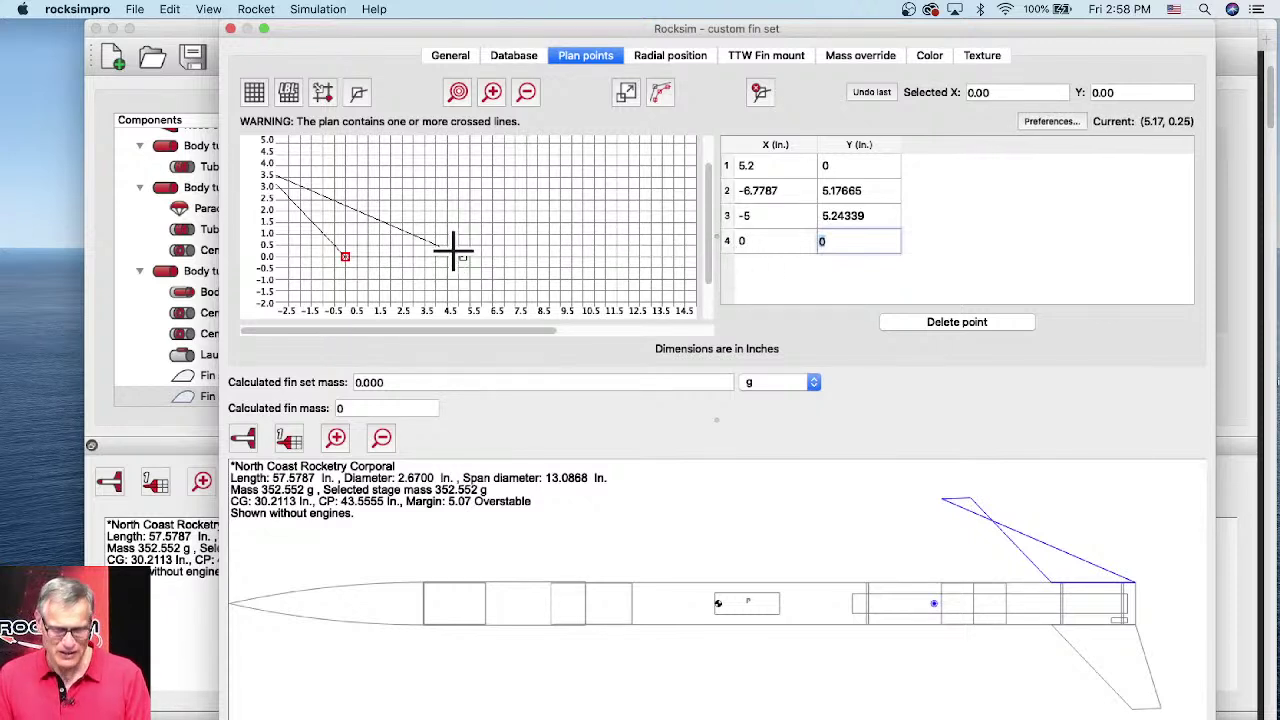
- Uncross the fin outline by moving tip point 2 to about (-3.49, 5.21) in and point 3 to about (-6.87, 5.35) in
left_click(716, 240)
scroll(543, 340, "right", 3)
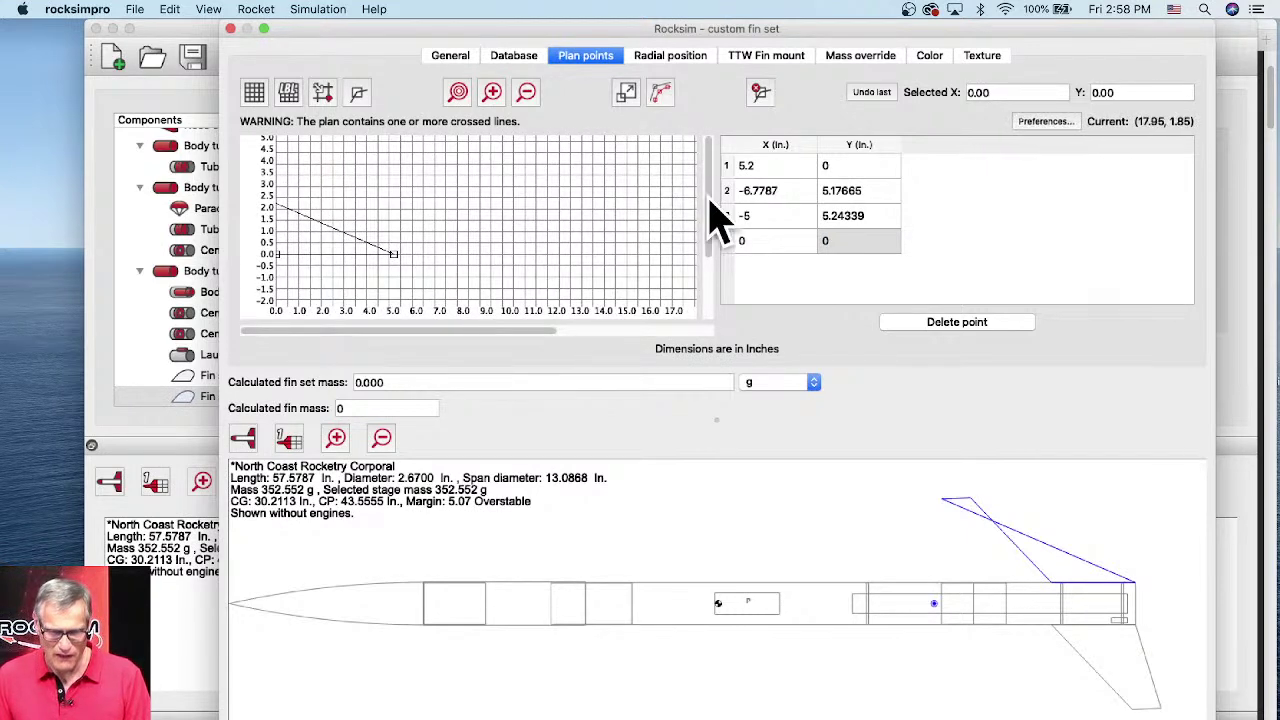
left_click_drag(470, 235, 610, 197)
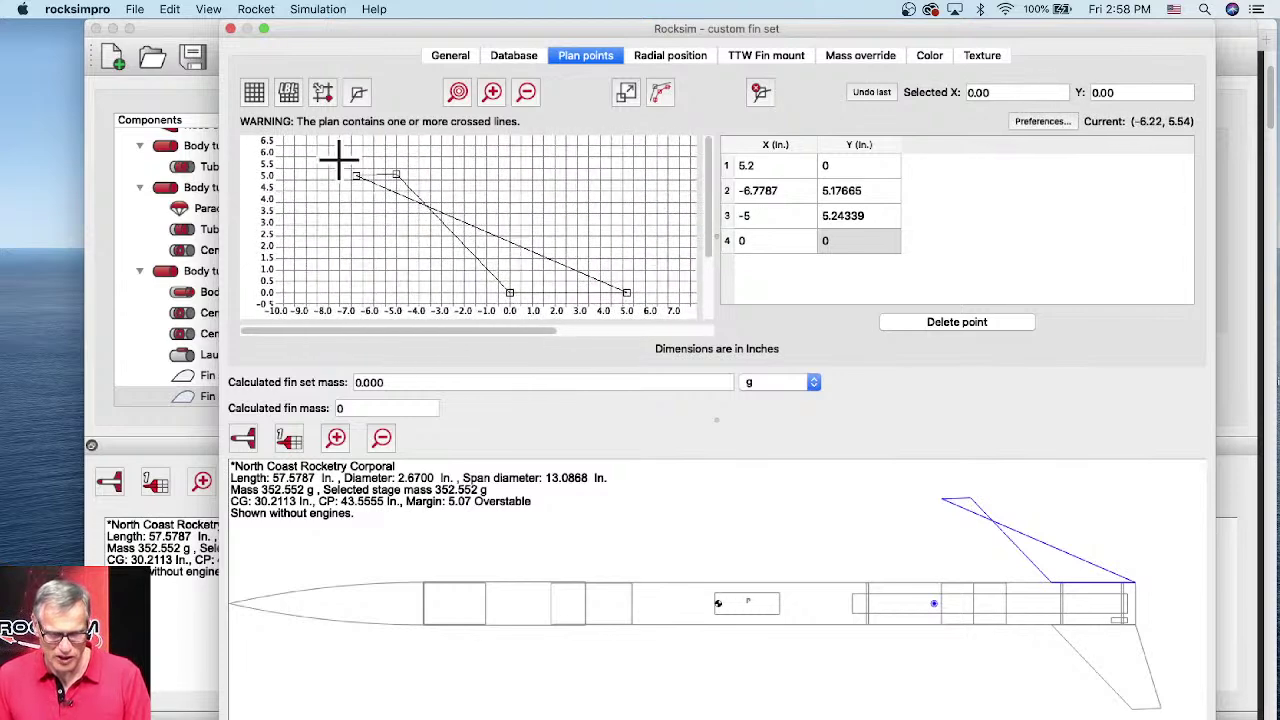
left_click(356, 177)
left_click_drag(356, 177, 428, 175)
left_click(392, 174)
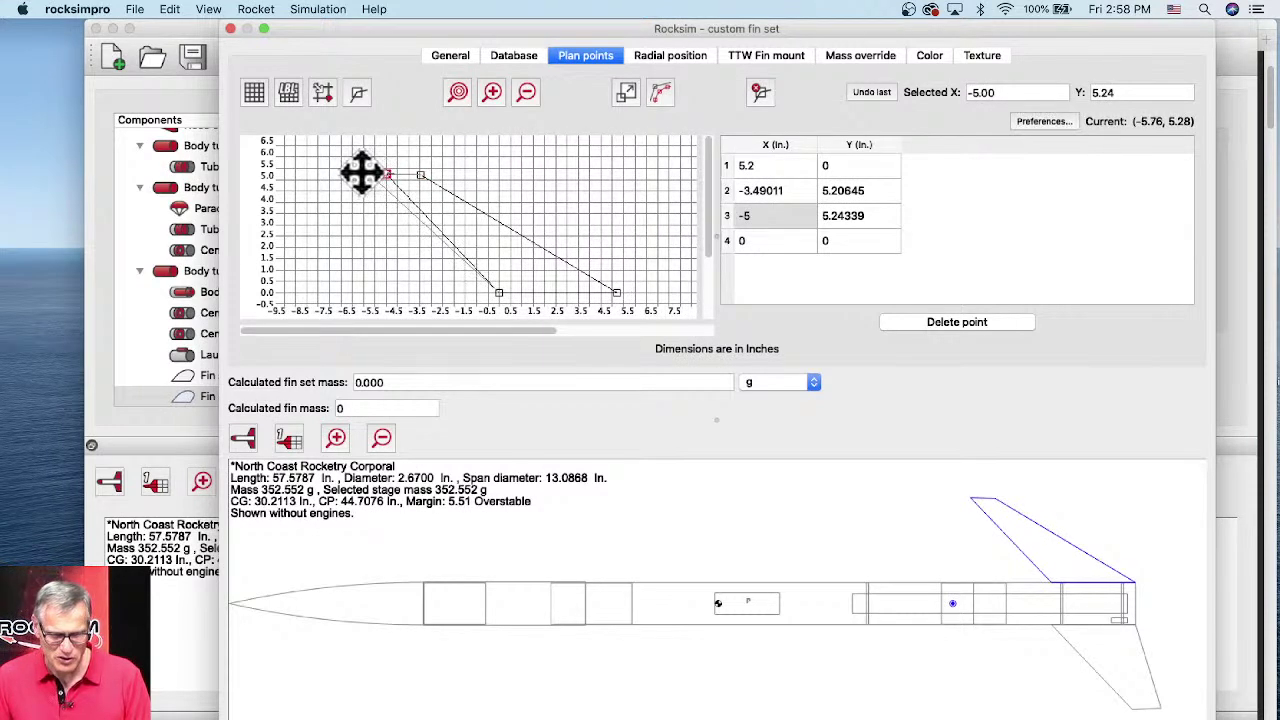
left_click_drag(348, 170, 344, 172)
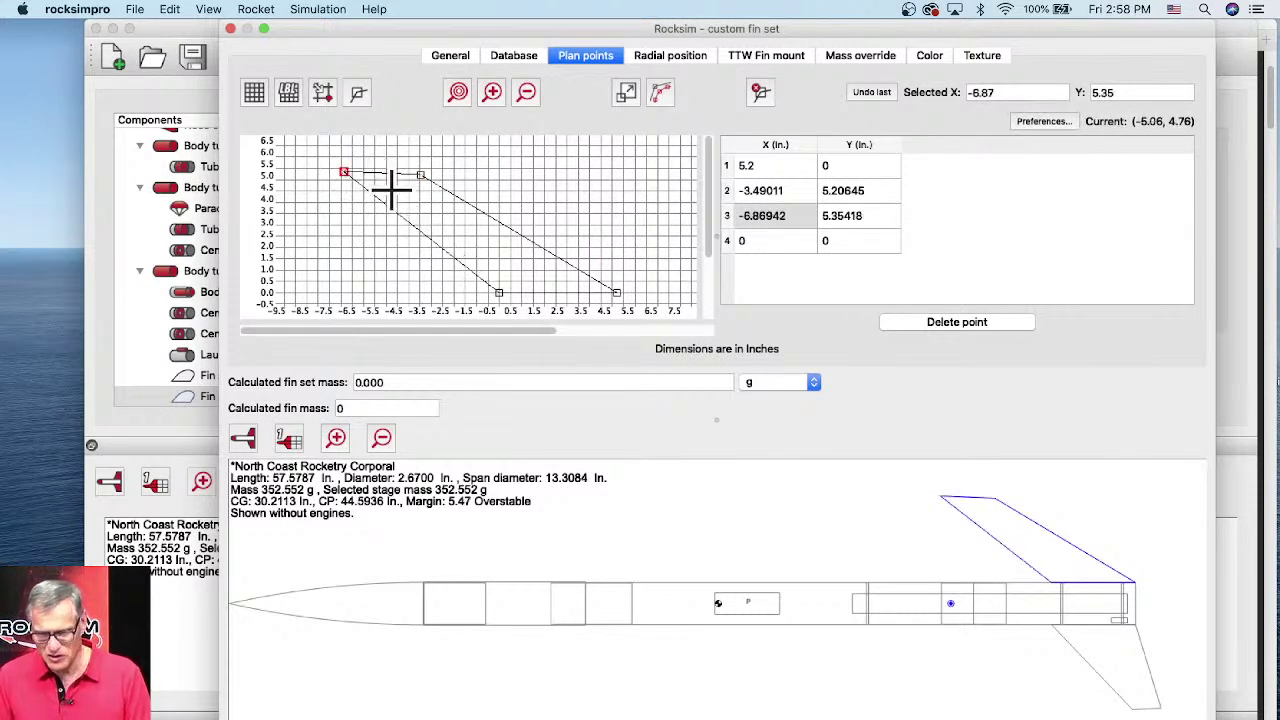
- Move tip point 2 to about (-1.53, 4.80) in and point 3 to about (-4.14, 4.56) in, and close the fin editor without saving
left_click(421, 173)
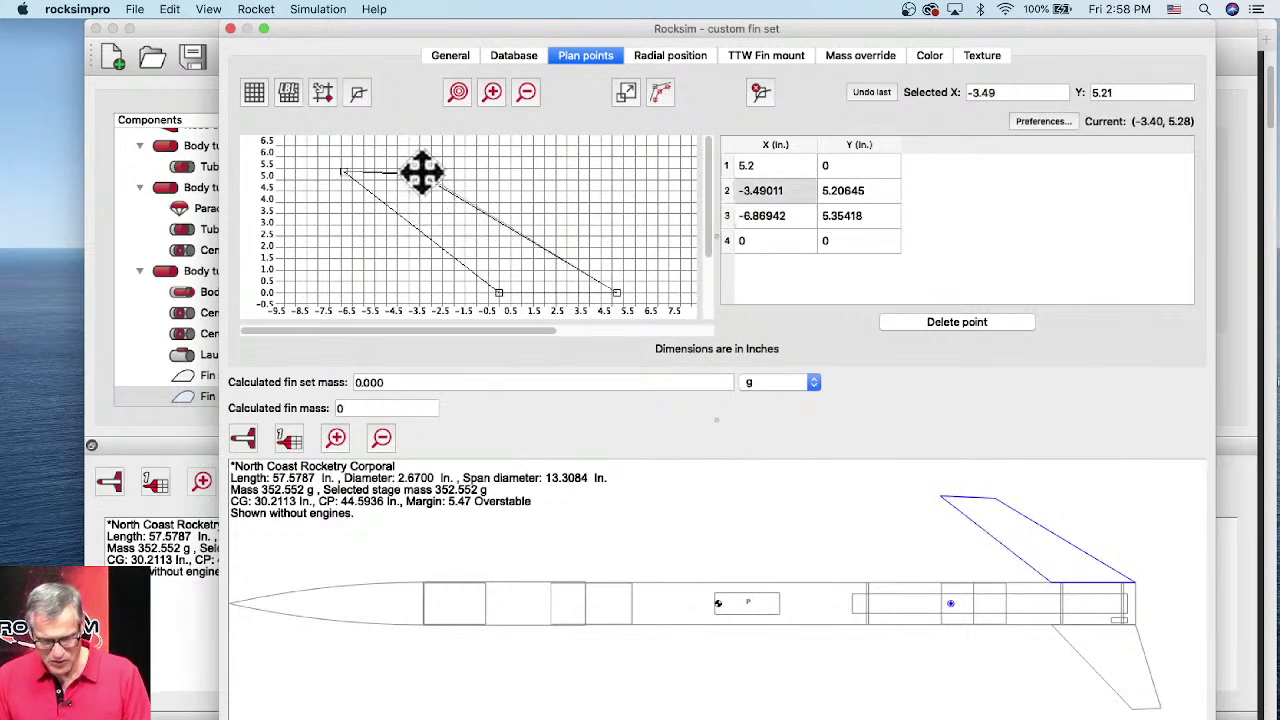
left_click_drag(430, 175, 441, 178)
left_click(354, 176)
left_click_drag(354, 177, 367, 187)
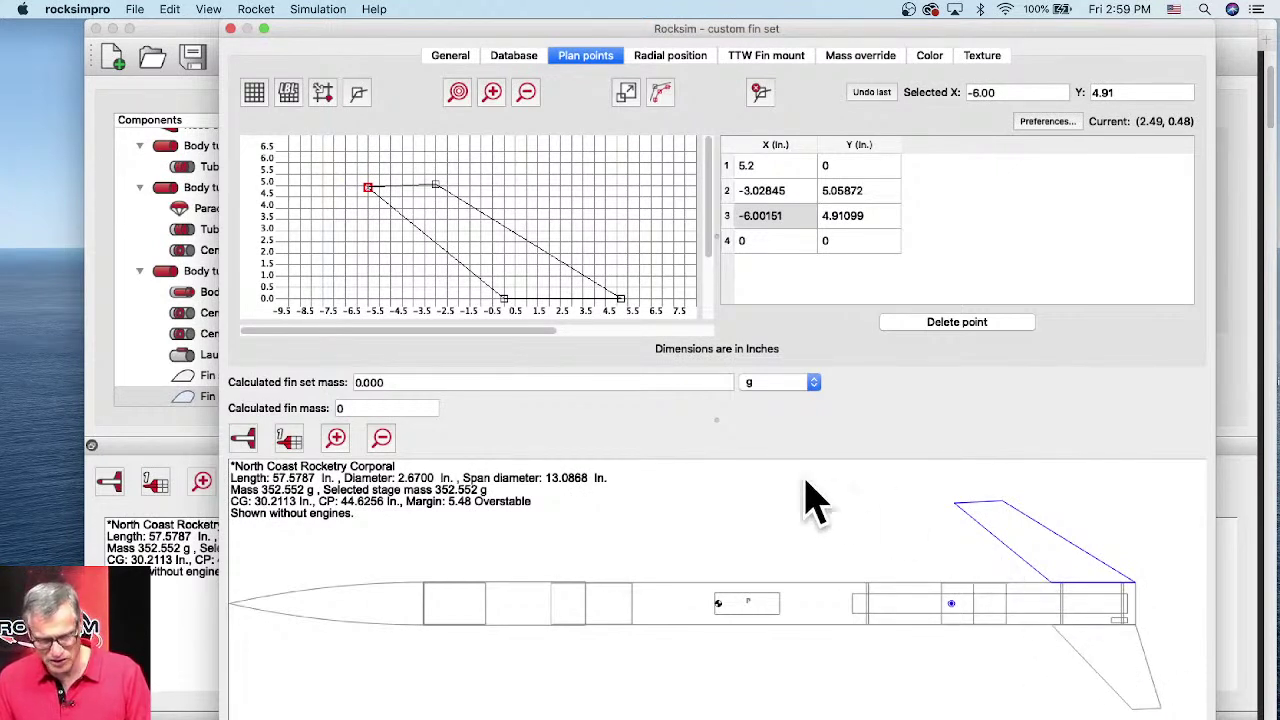
left_click_drag(445, 188, 462, 198)
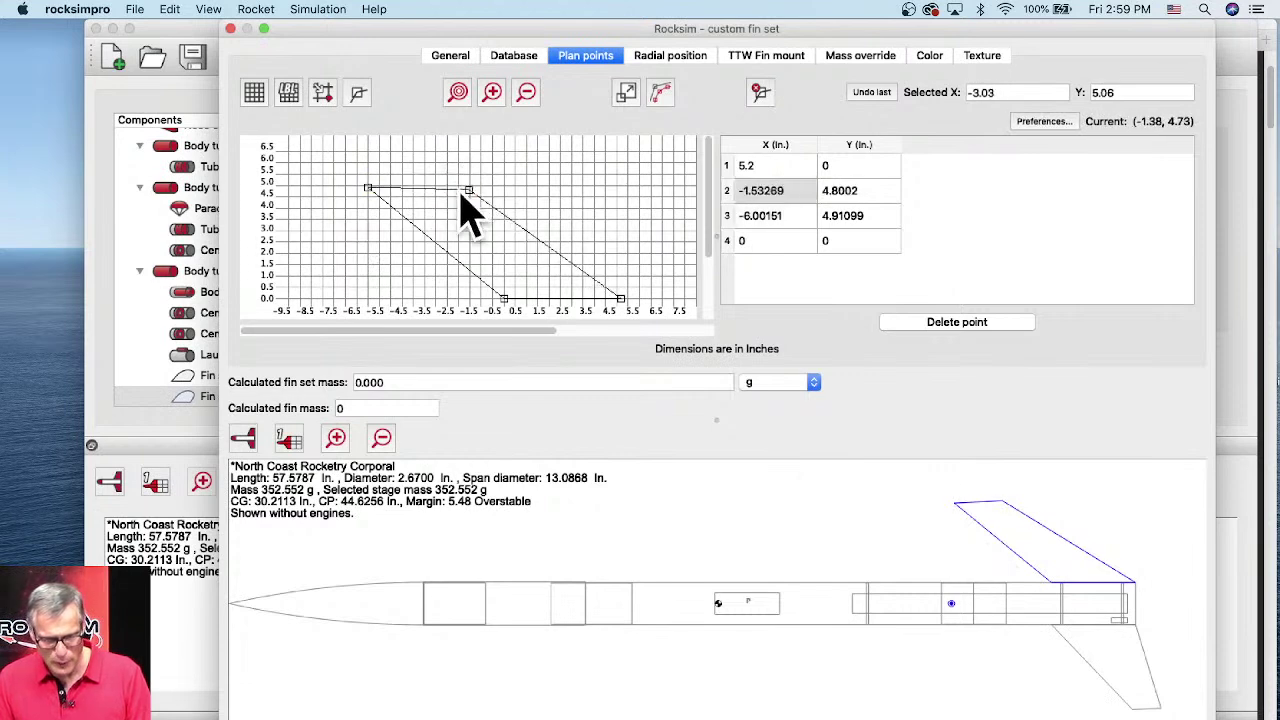
left_click(383, 190)
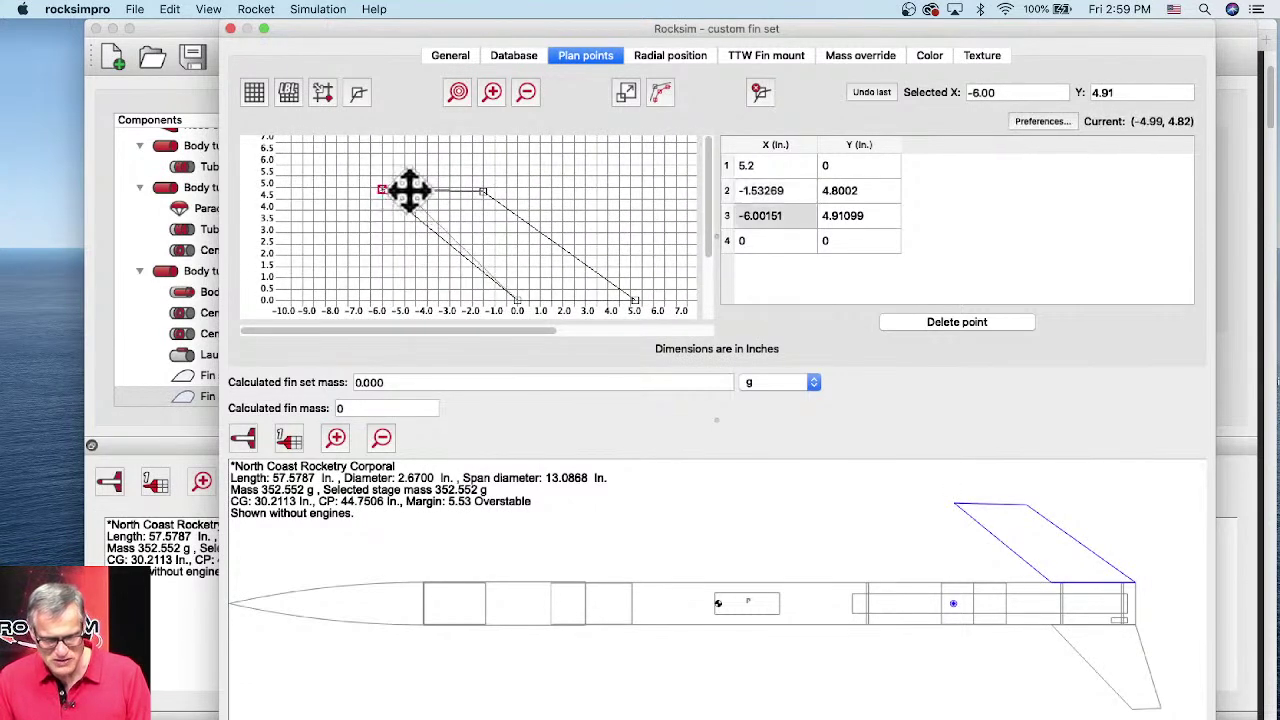
left_click_drag(422, 193, 424, 196)
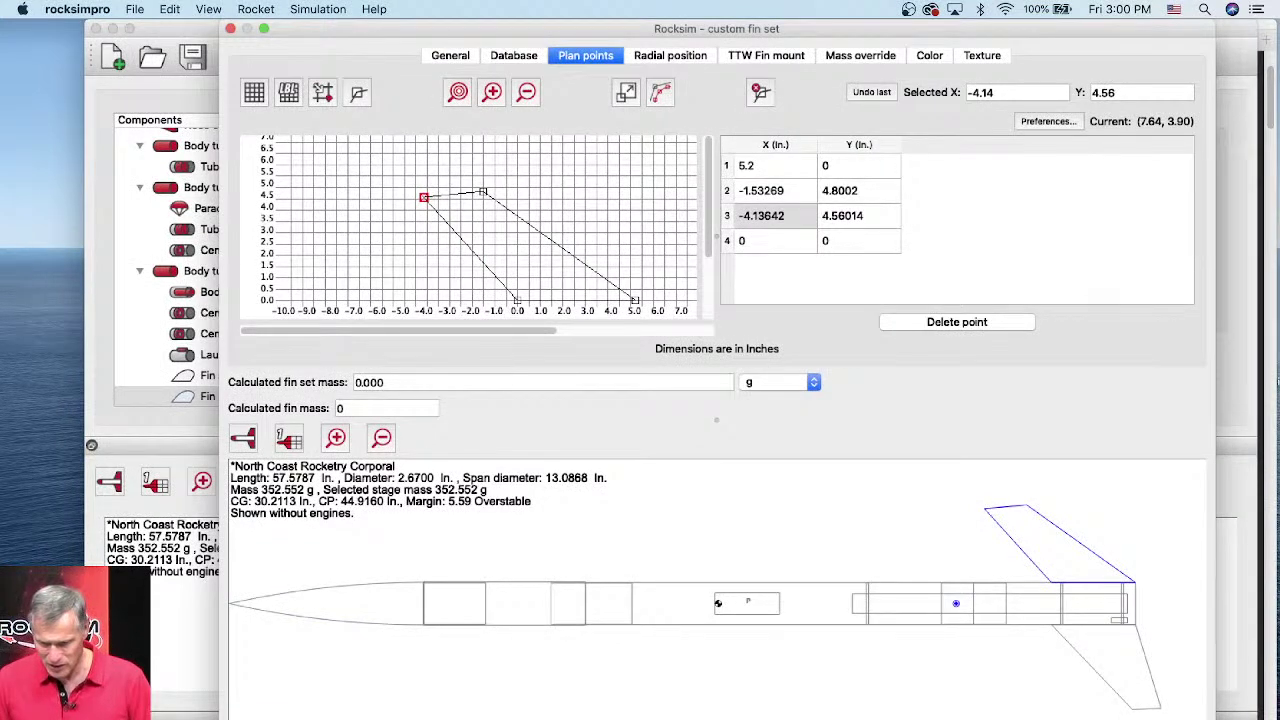
key("Escape")
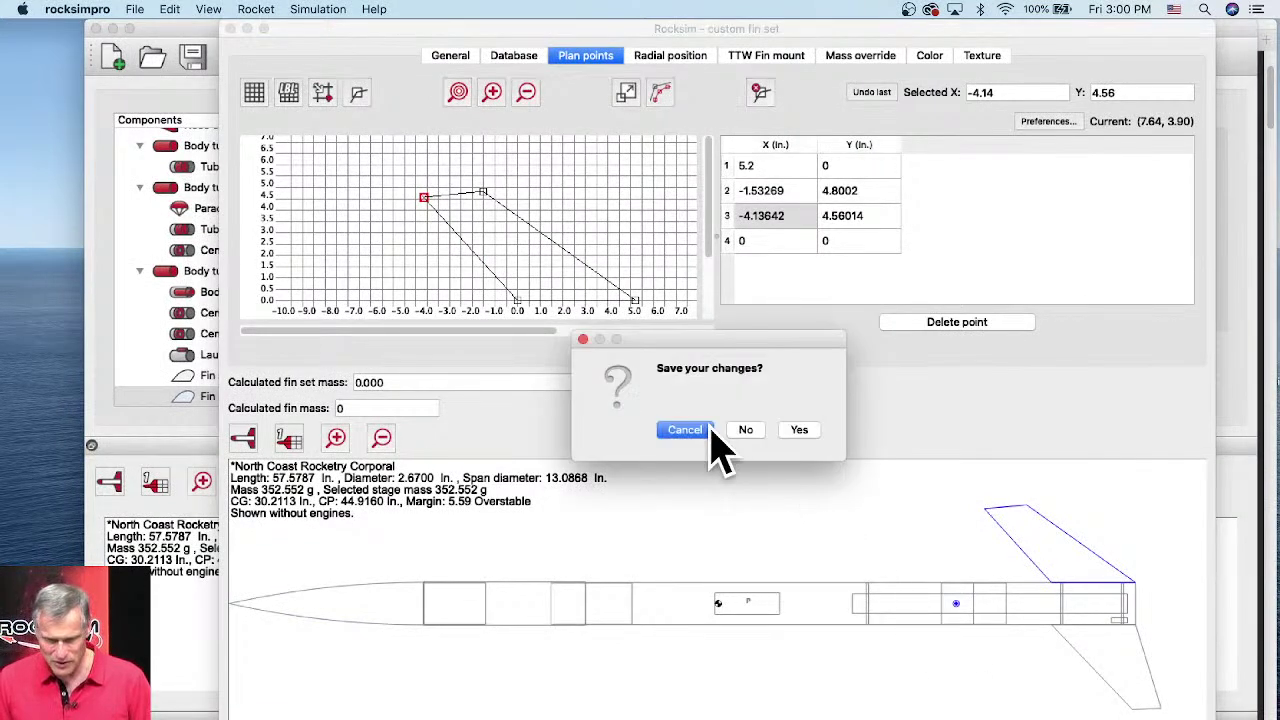
left_click(745, 430)
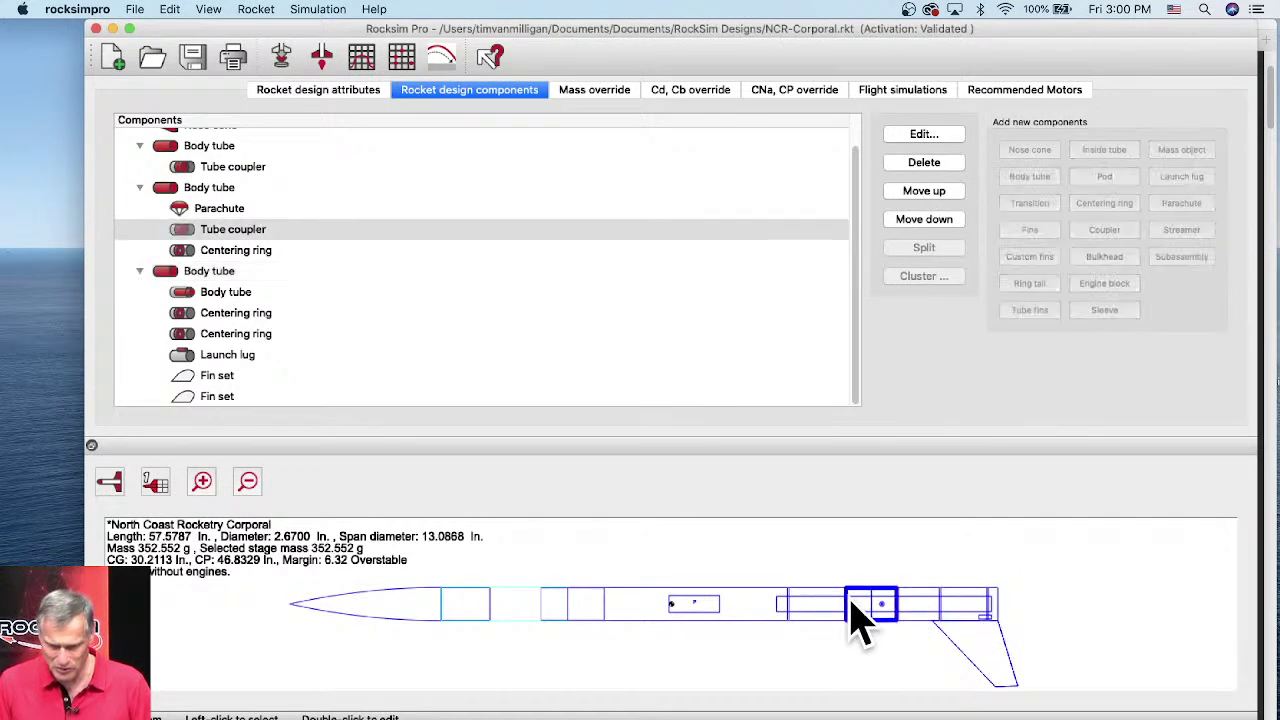
- Review the inner motor mount tube's general properties and motor diameter, and close its editor, accepting the save
double_click(815, 603)
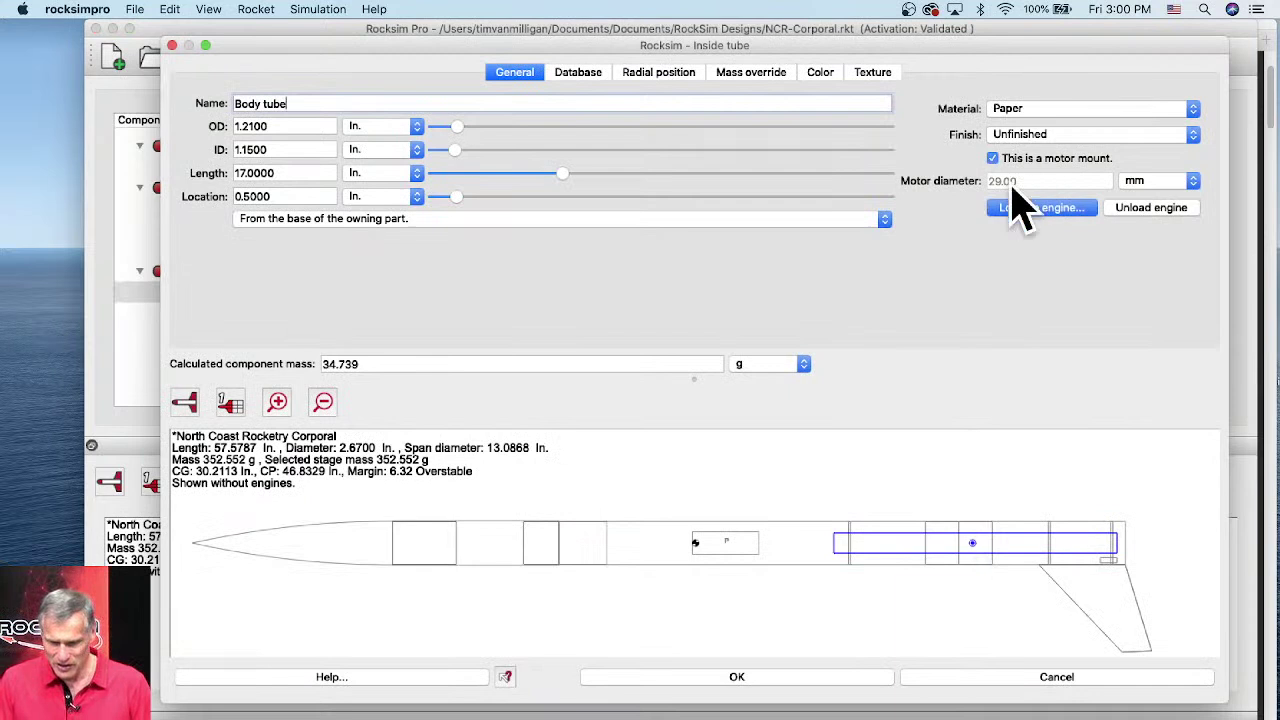
left_click(1050, 677)
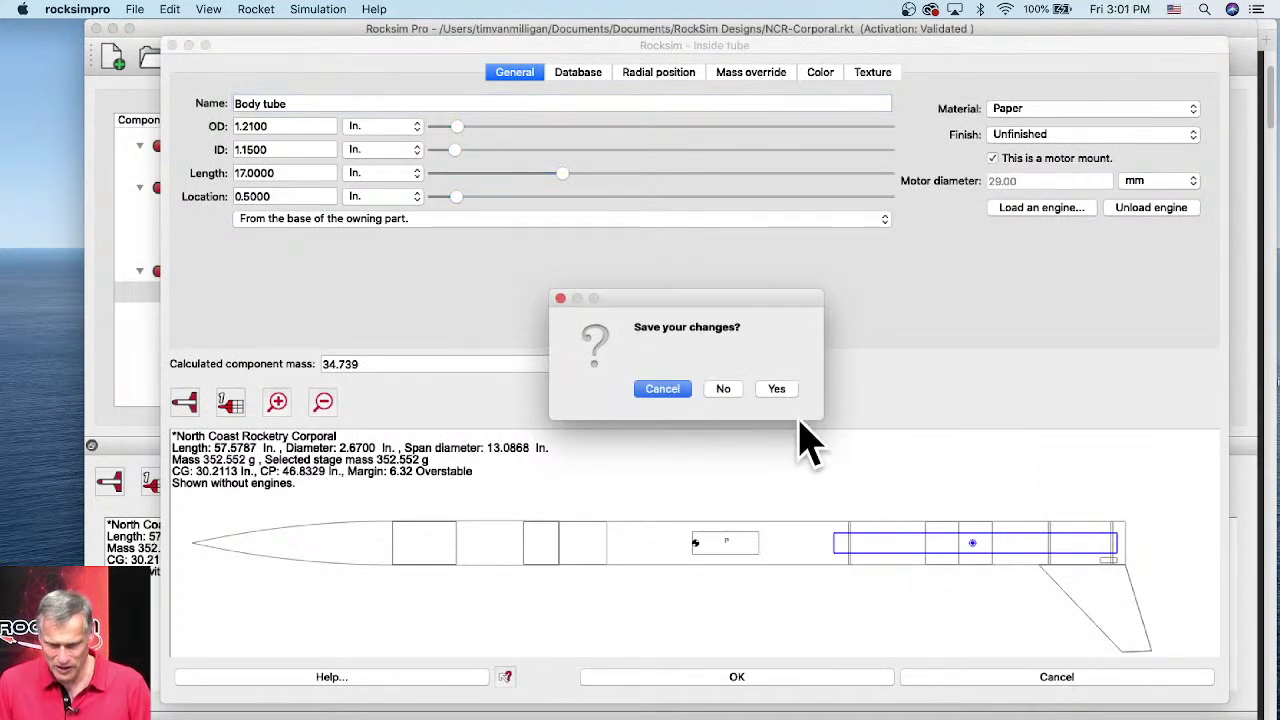
left_click(662, 390)
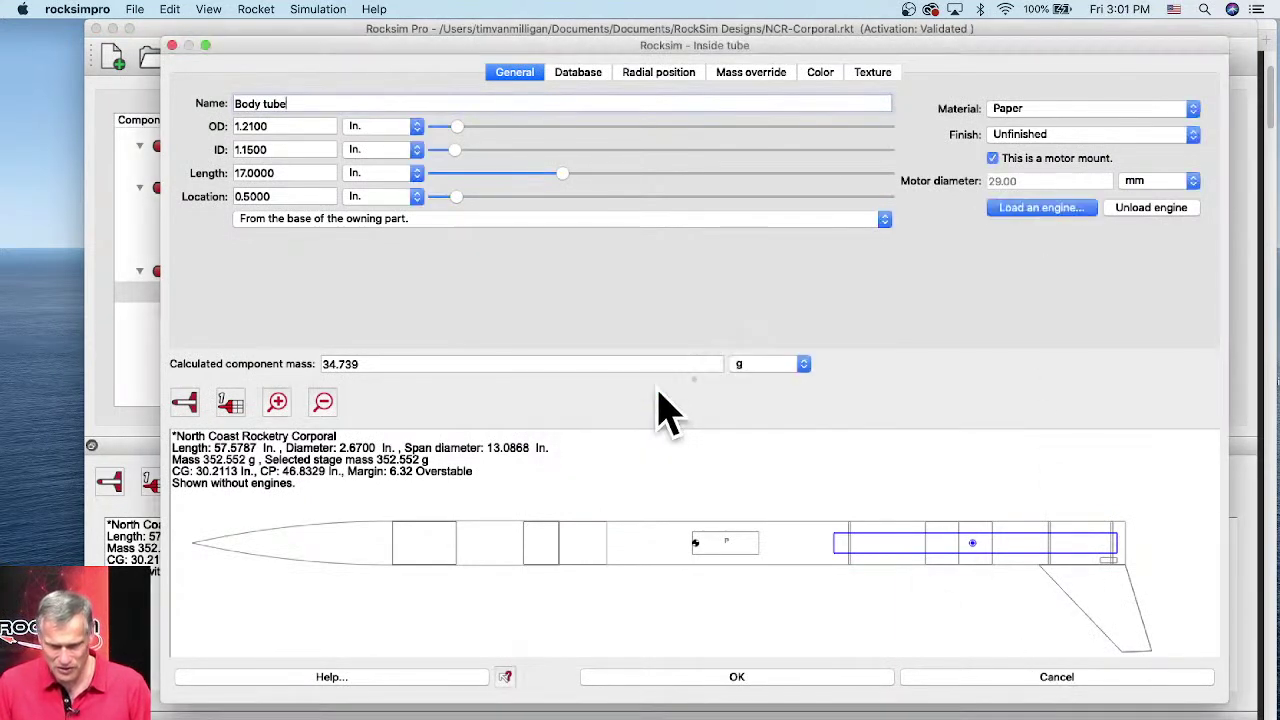
left_click(1040, 680)
left_click(784, 389)
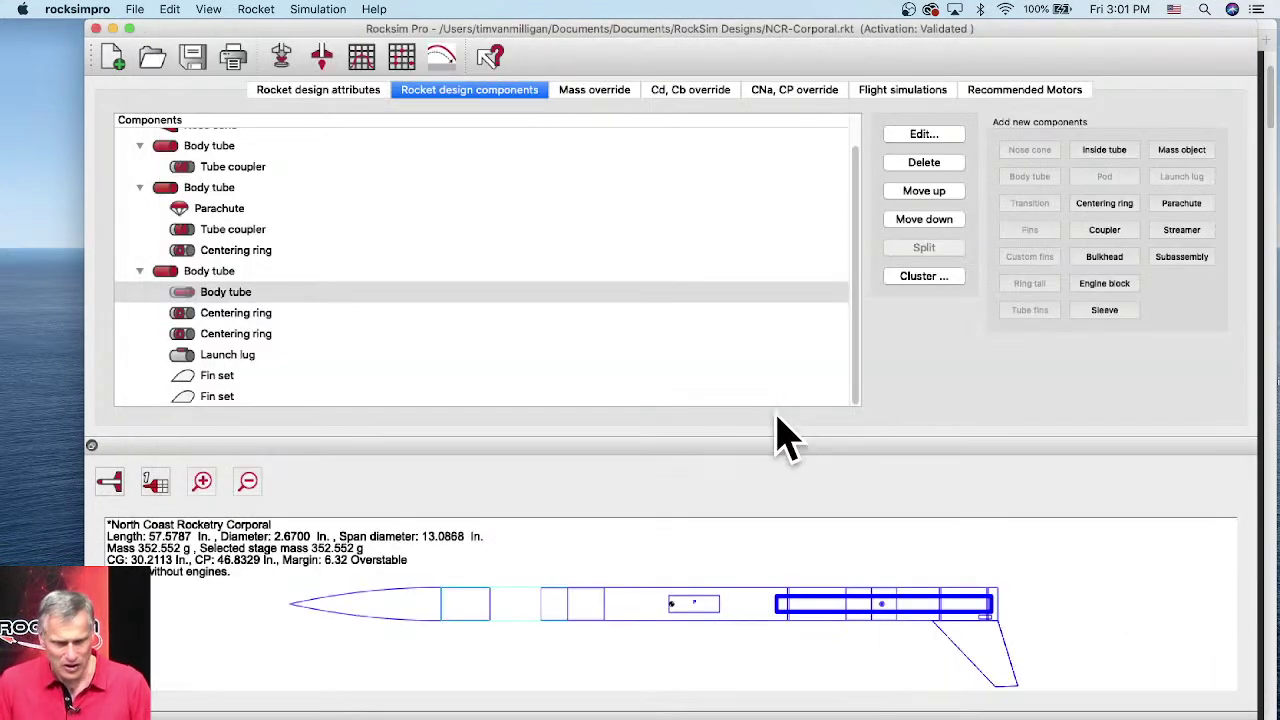
- Examine which component types can be added to the motor mount tube, rear body tube, forward tube coupler and middle body tube
left_click(224, 306)
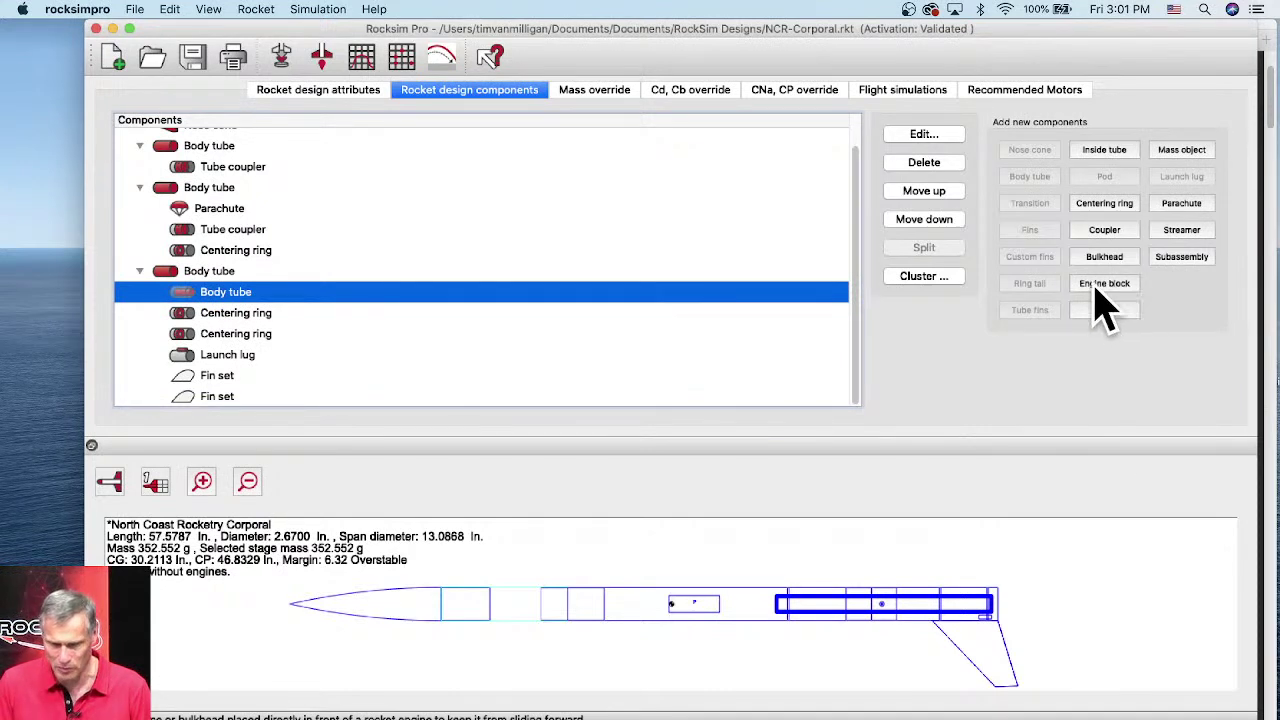
left_click(208, 276)
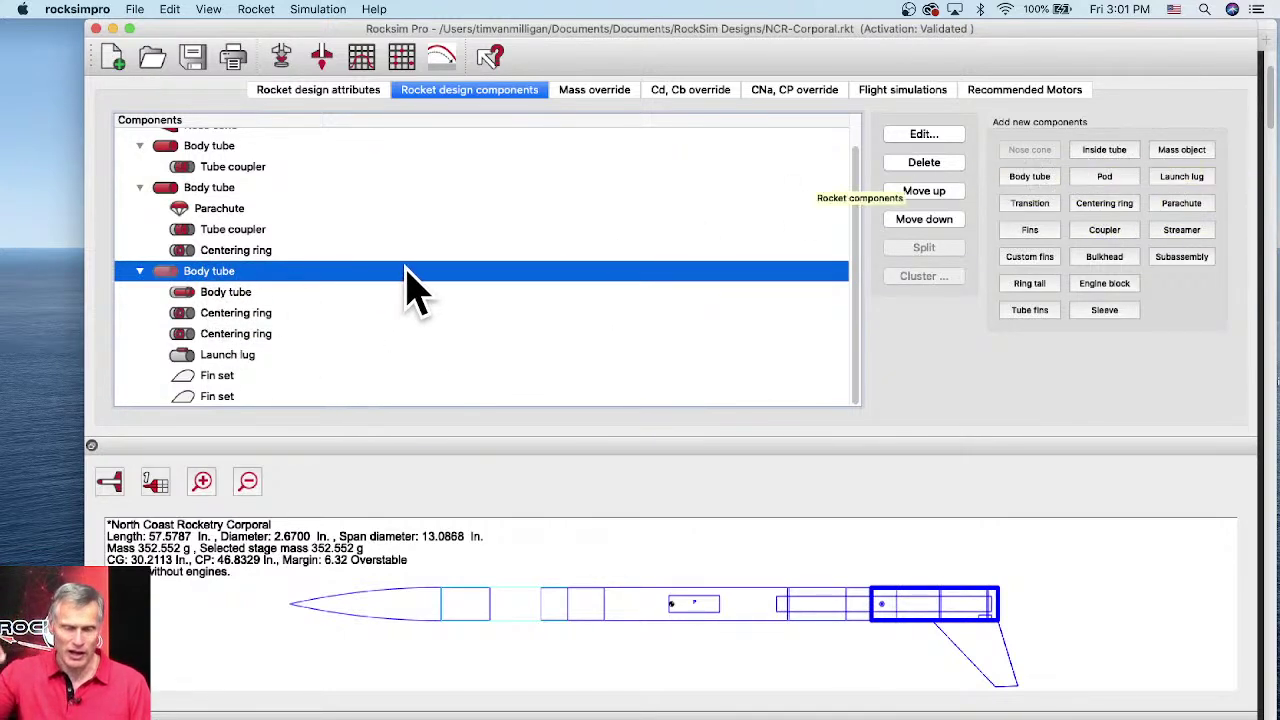
left_click(200, 167)
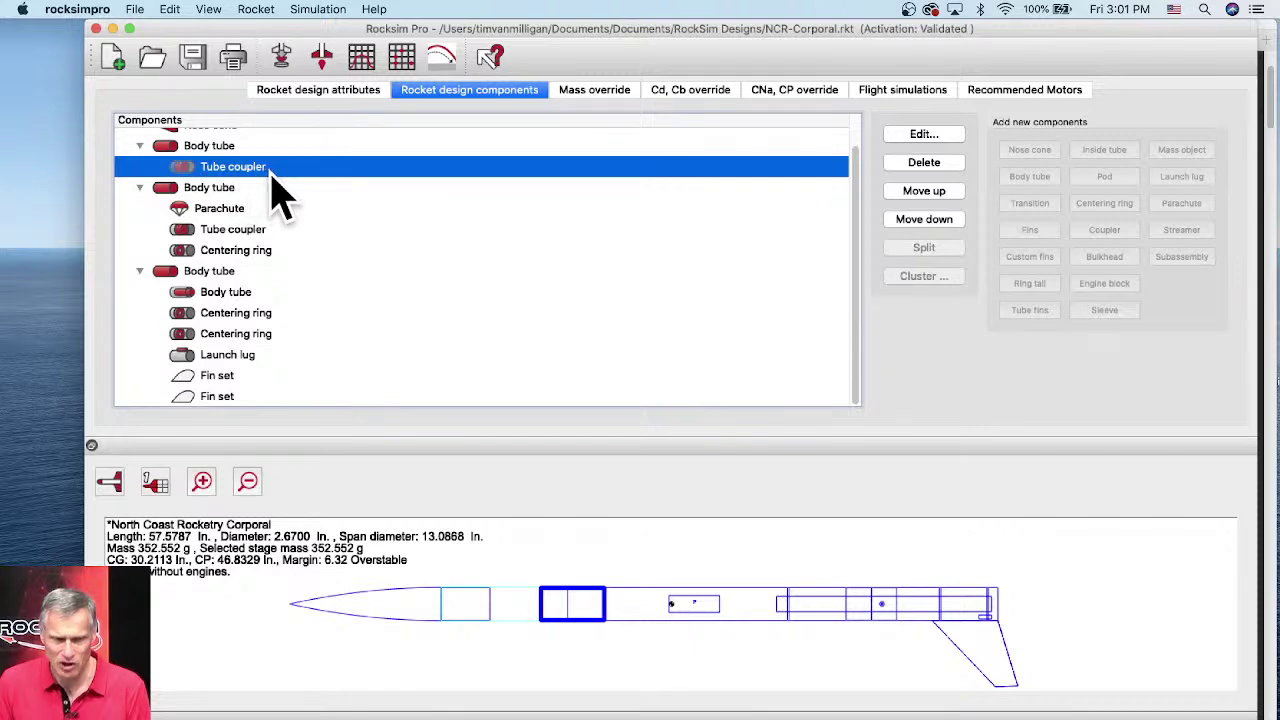
left_click(207, 189)
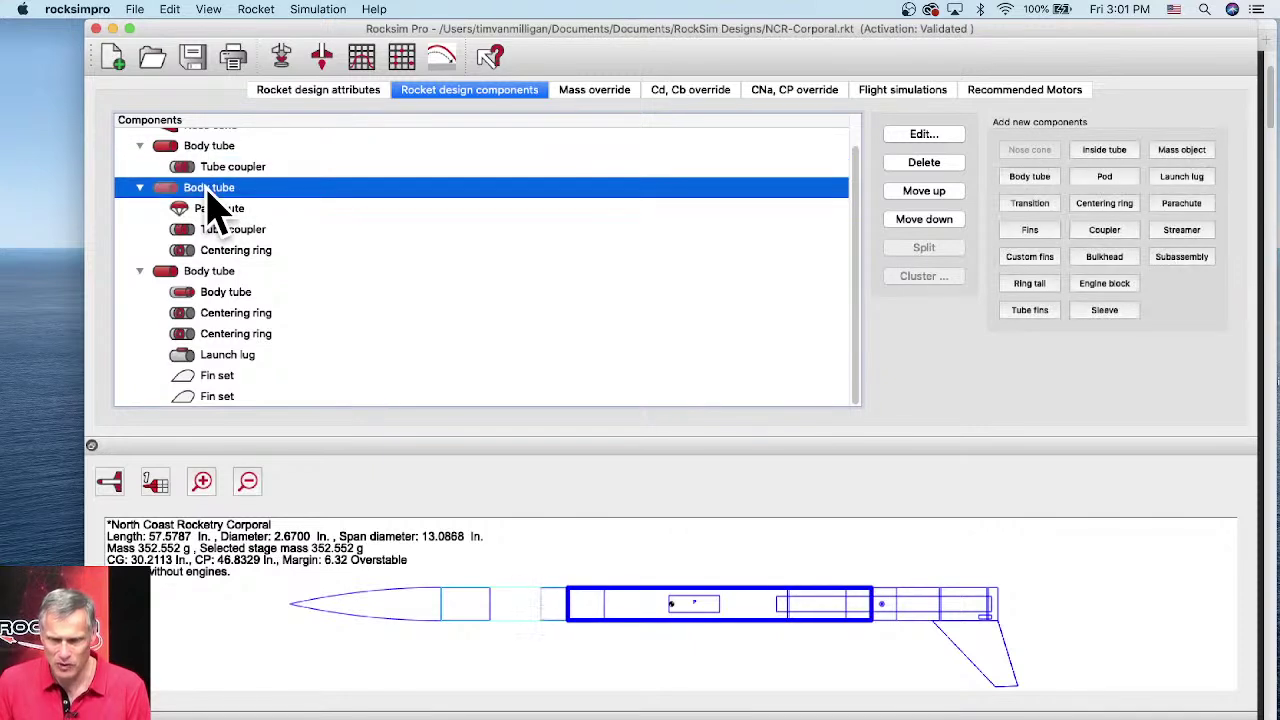
left_click(208, 274)
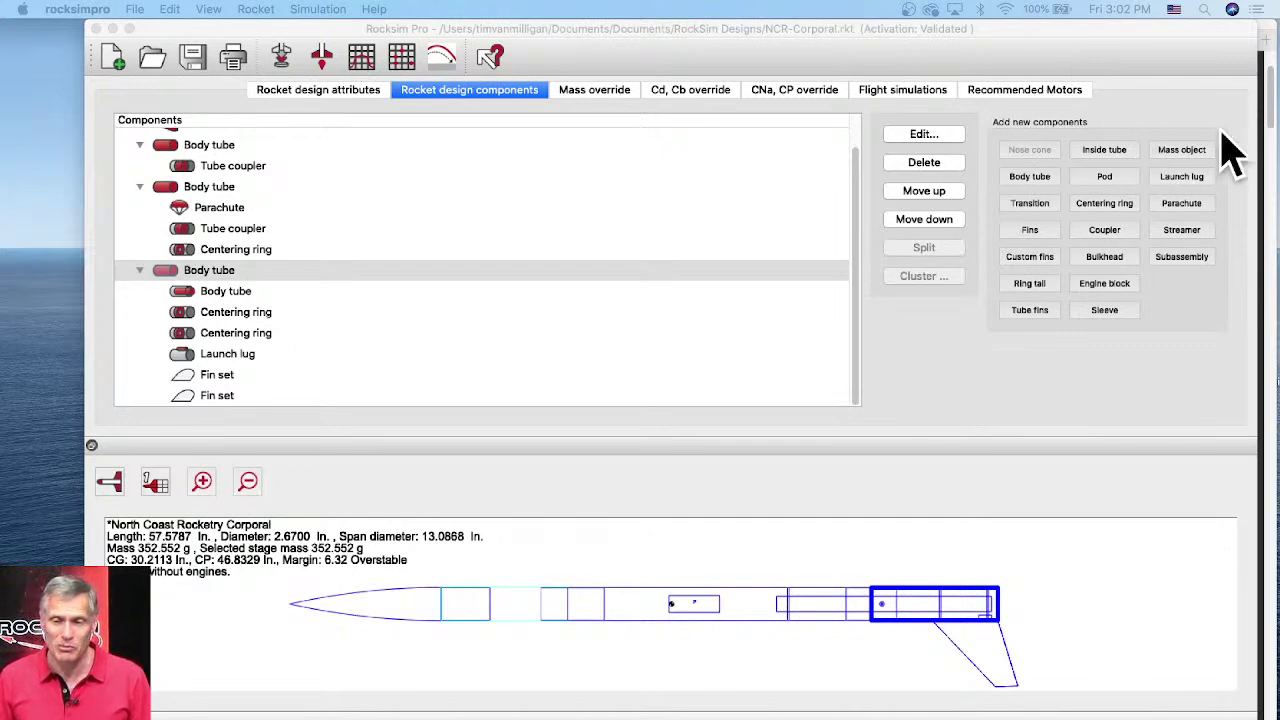
- Switch to Safari and open the contact form page on the Apogee Components website
left_click_drag(1106, 28, 1006, 26)
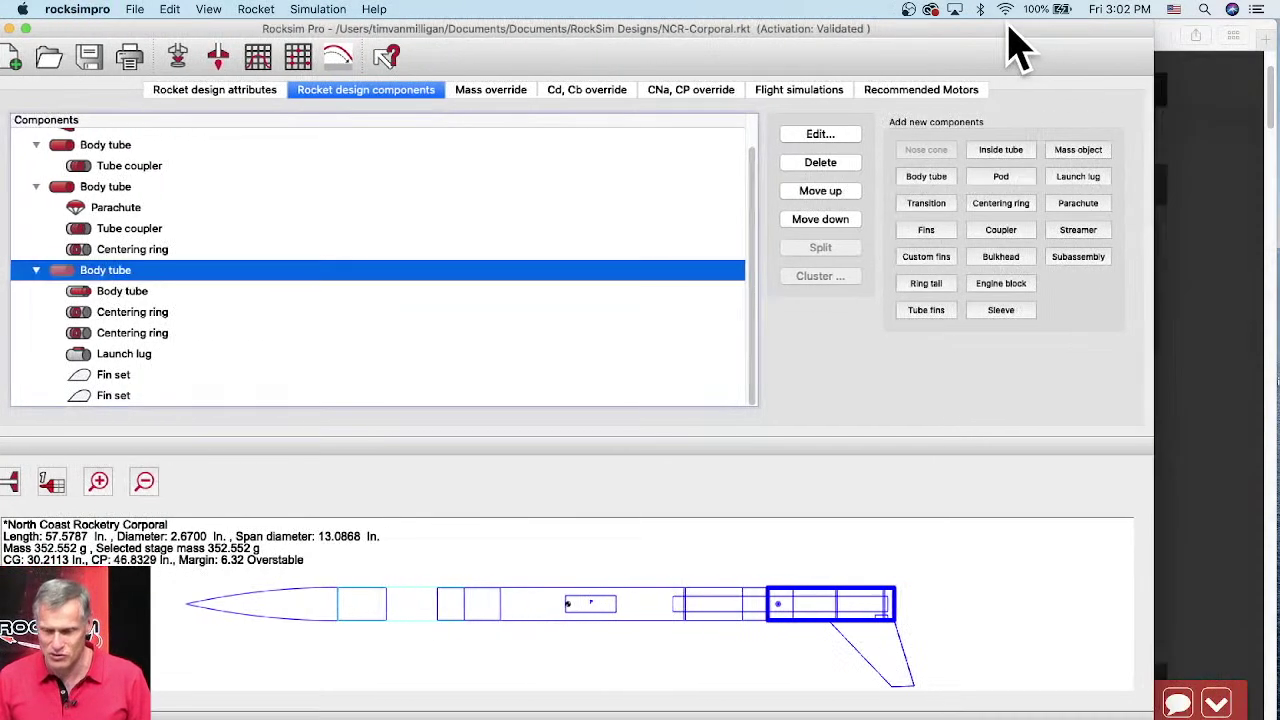
left_click(1166, 184)
left_click(1192, 380)
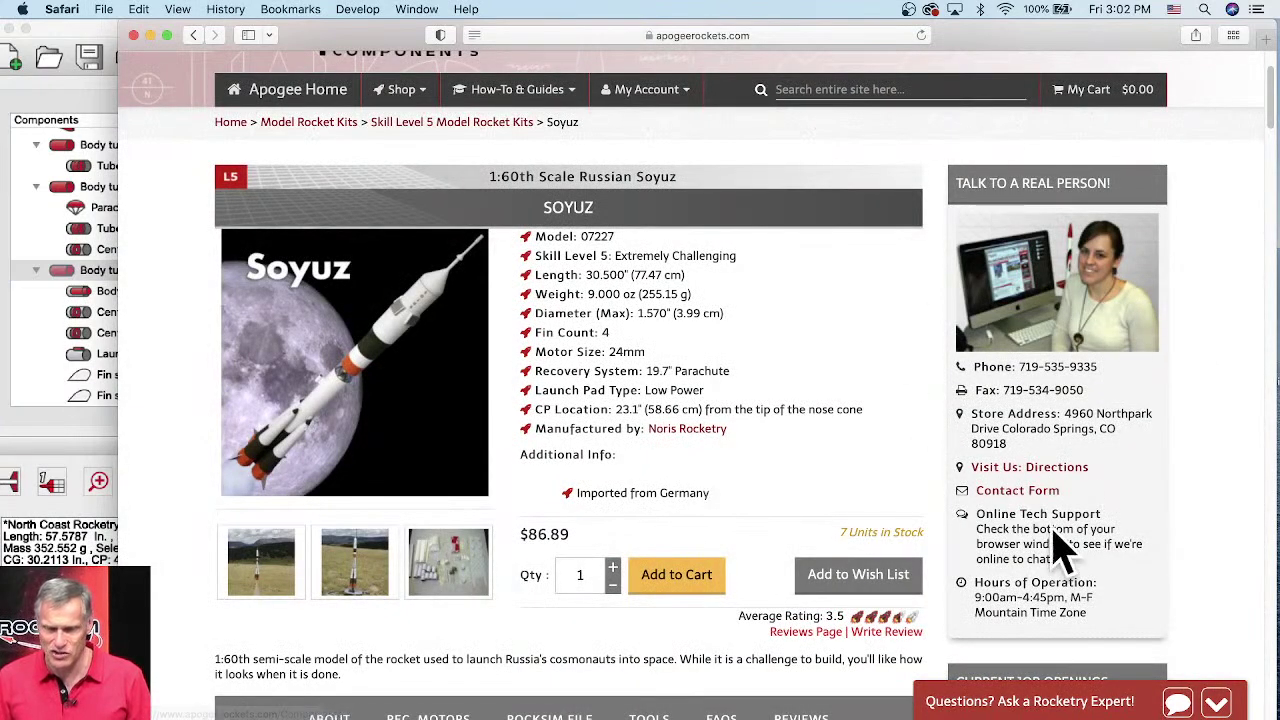
left_click(1020, 498)
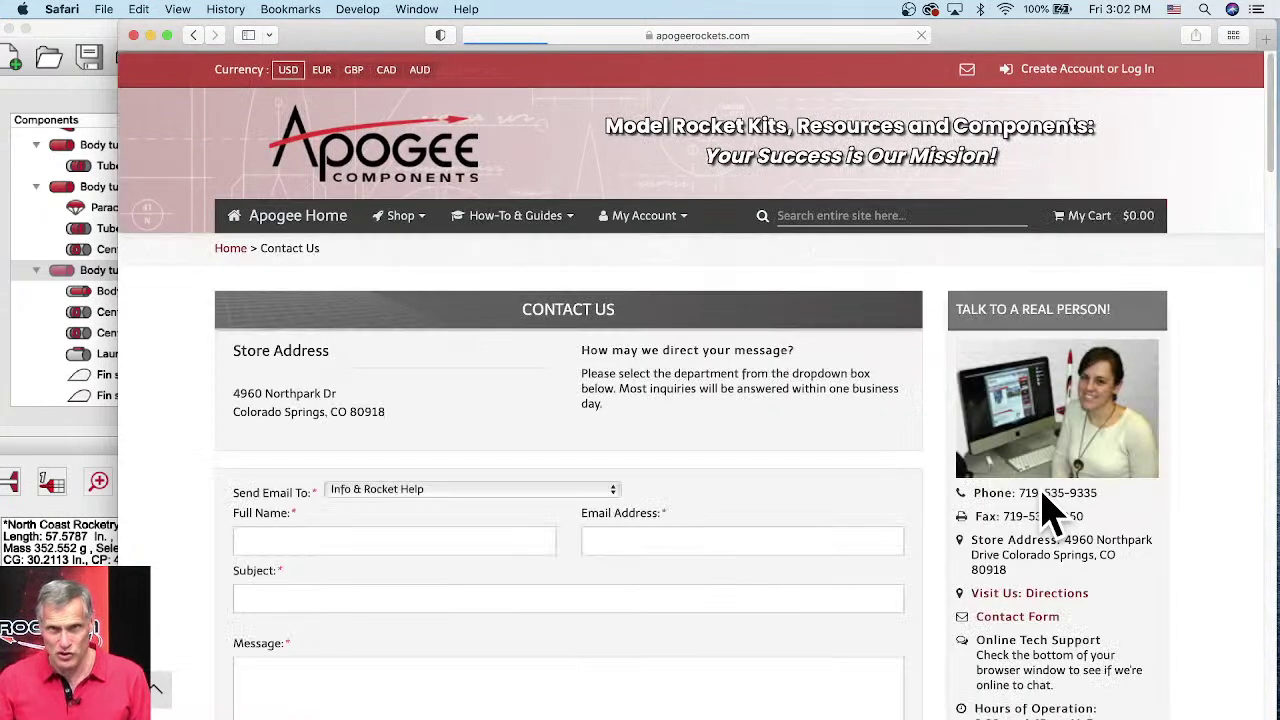